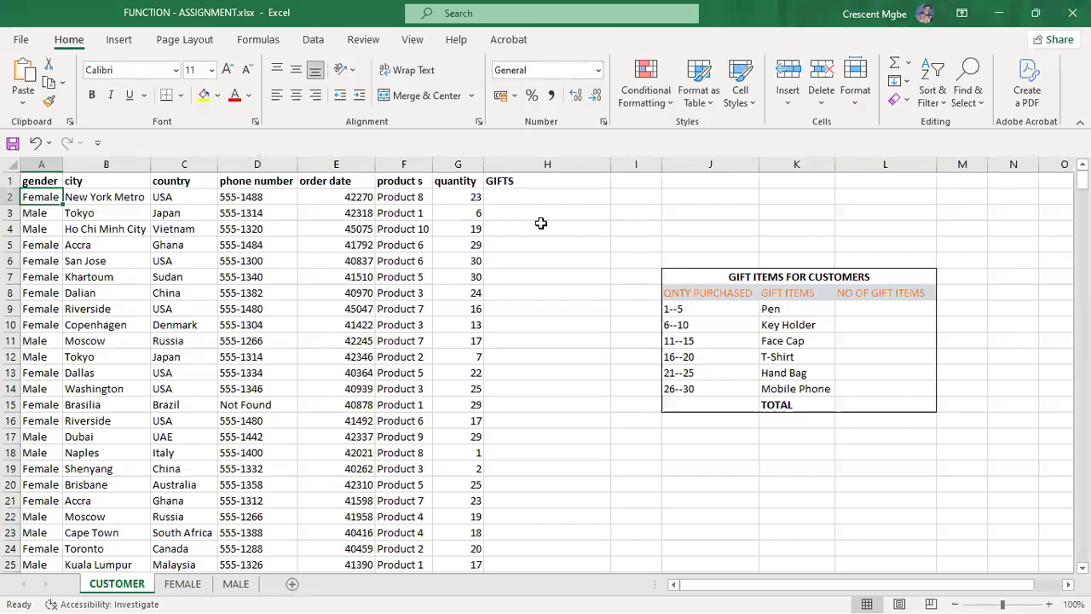
# Step: Select the quantity and gender columns and scroll through the customer data
pyautogui.click(461, 164)
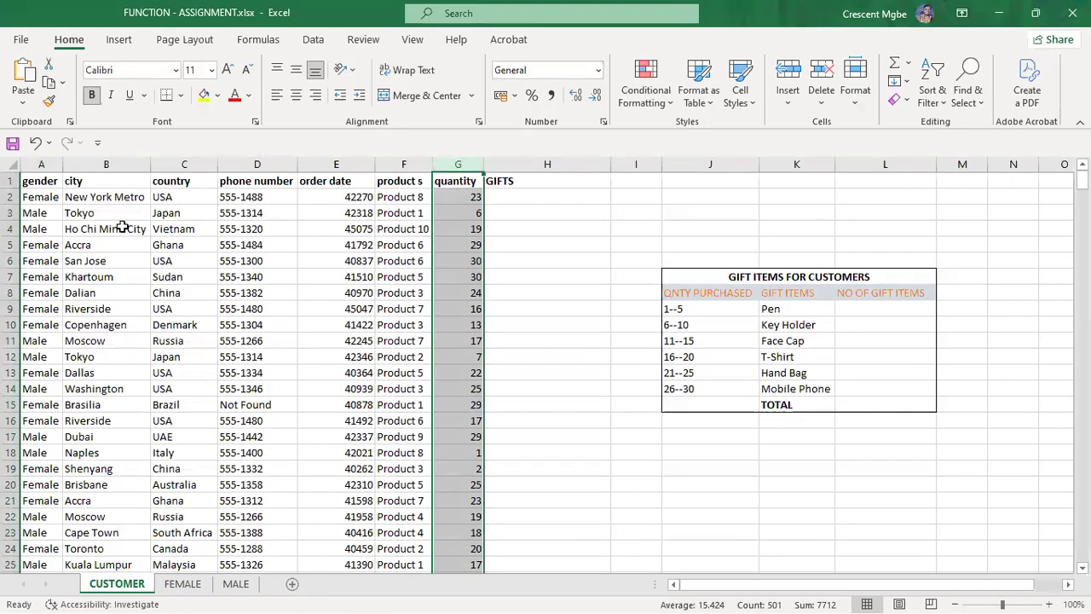
pyautogui.click(51, 165)
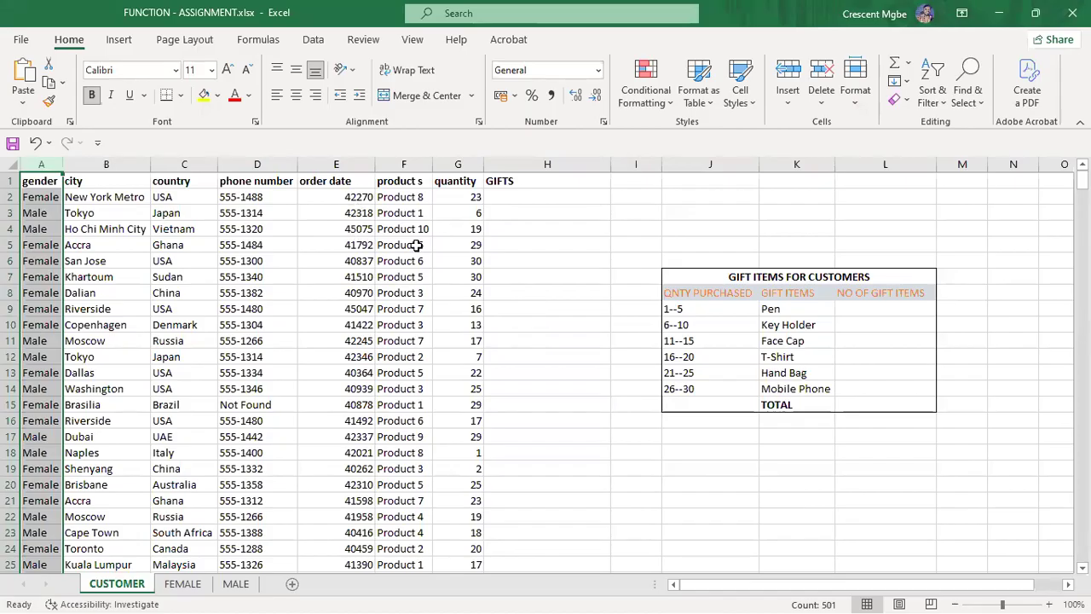
pyautogui.scroll(-3, 659, 286)
pyautogui.scroll(-5, 657, 283)
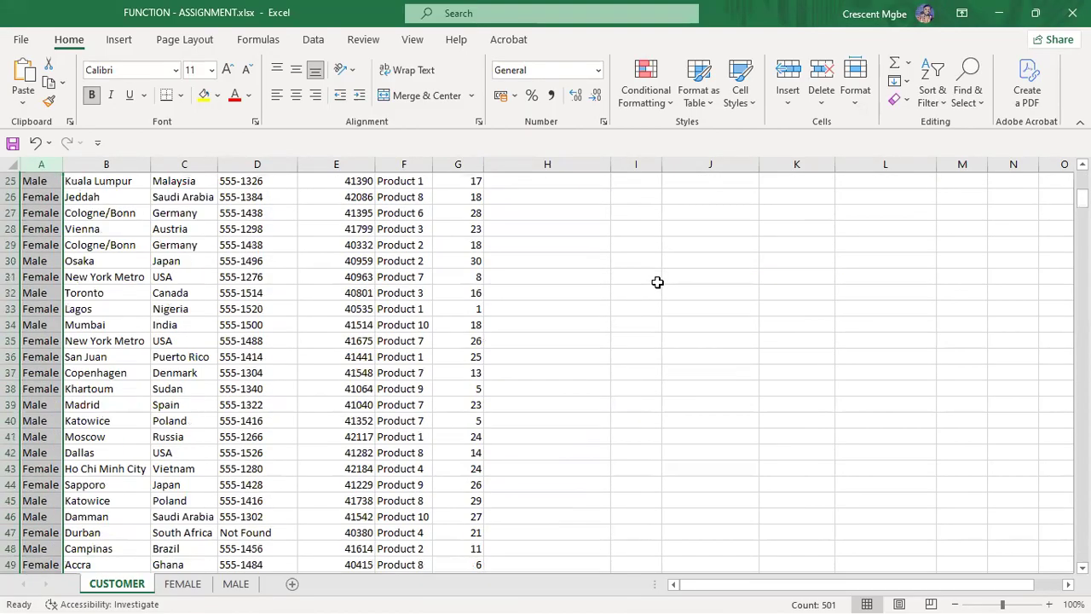
pyautogui.scroll(7, 577, 288)
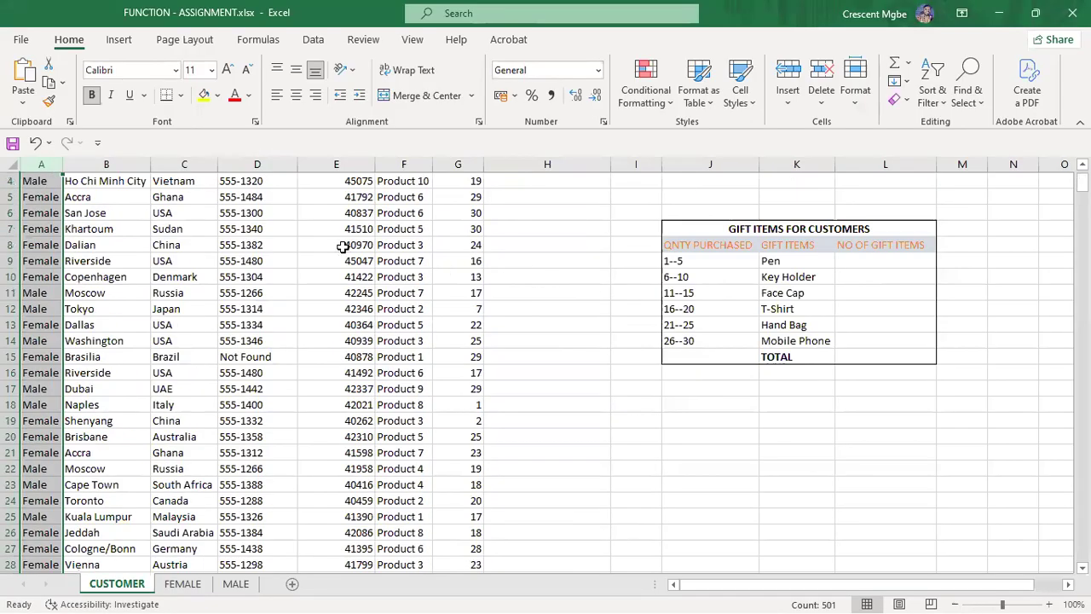
pyautogui.scroll(1, 341, 247)
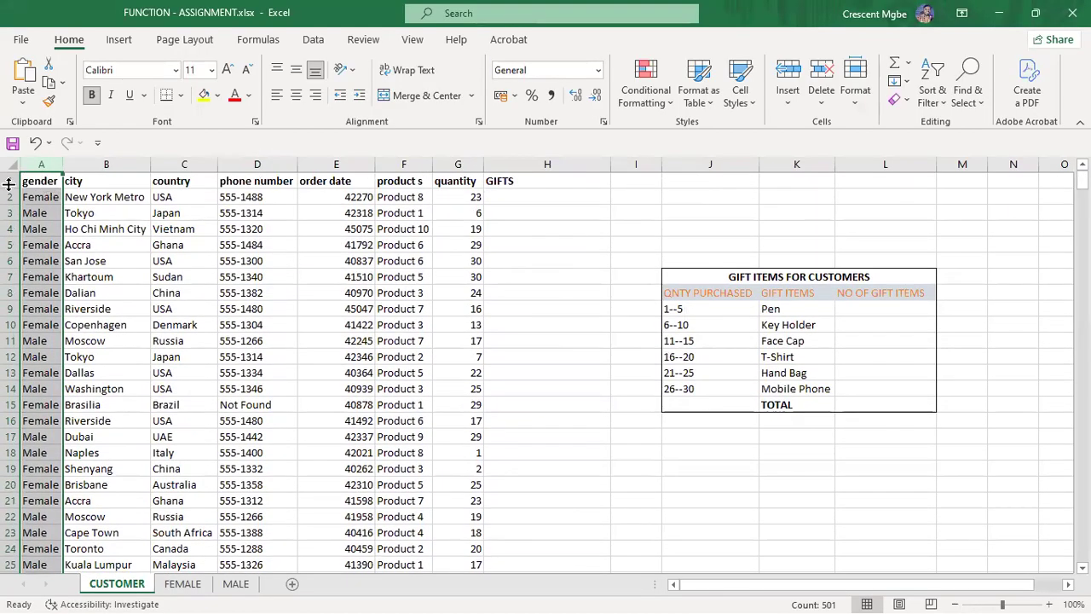
# Step: Copy the gender, city and country cells A1:C21 and paste them at K39
pyautogui.moveTo(26, 182); pyautogui.dragTo(187, 494)
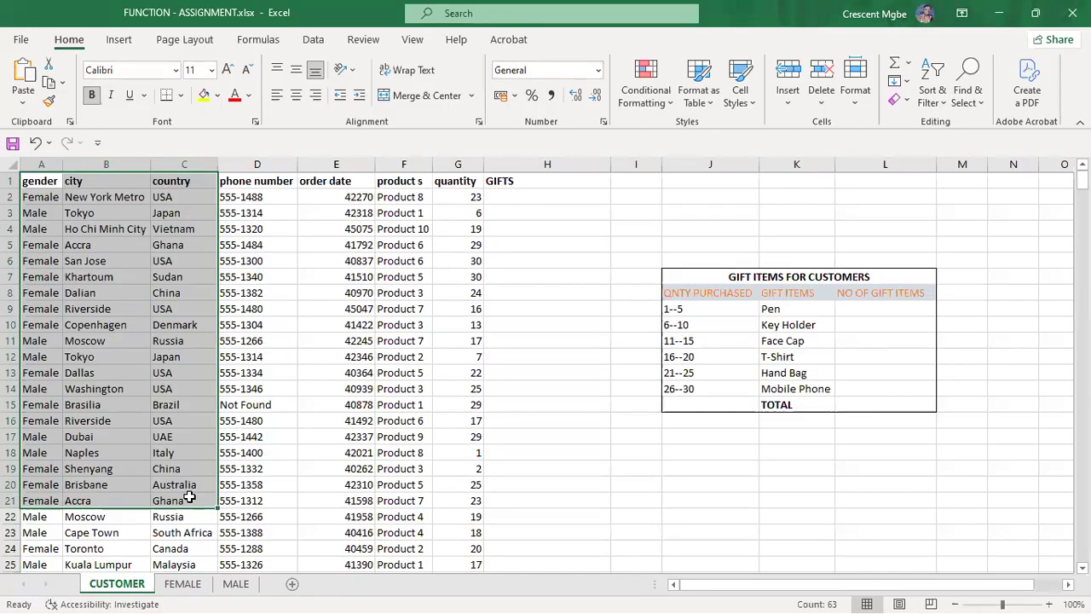
pyautogui.hotkey('ctrl', 'c')
pyautogui.scroll(-4, 780, 337)
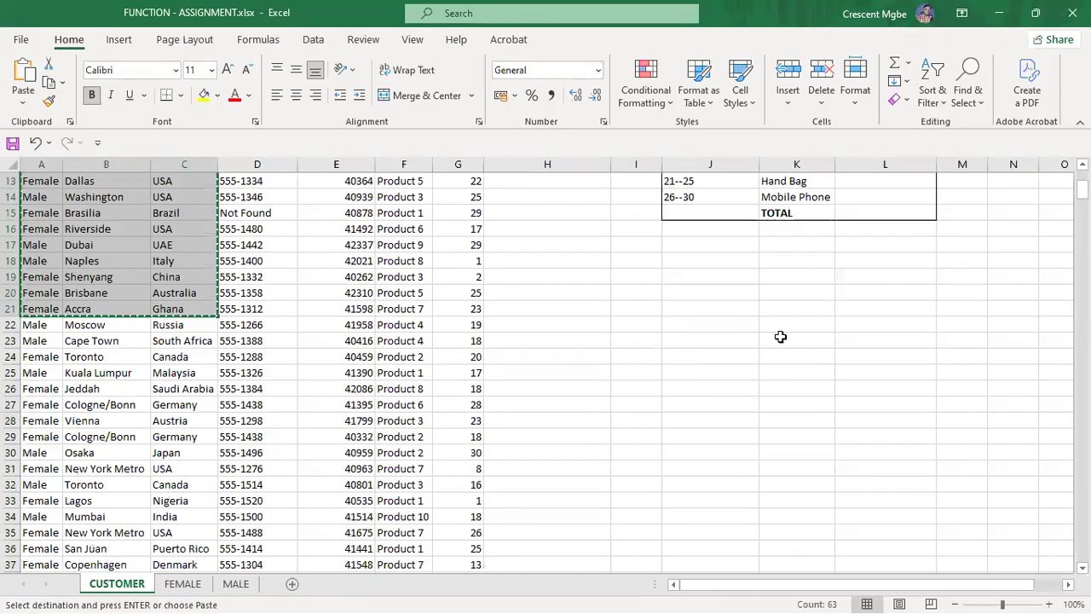
pyautogui.scroll(-7, 780, 337)
pyautogui.moveTo(814, 590); pyautogui.dragTo(837, 590)
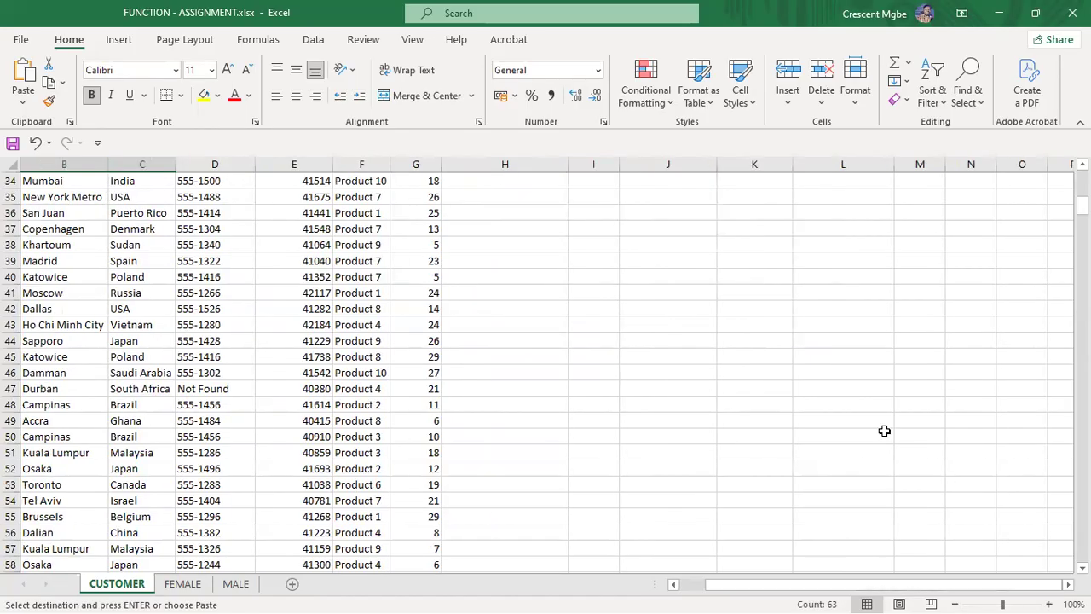
pyautogui.click(738, 263)
pyautogui.hotkey('ctrl', 'v')
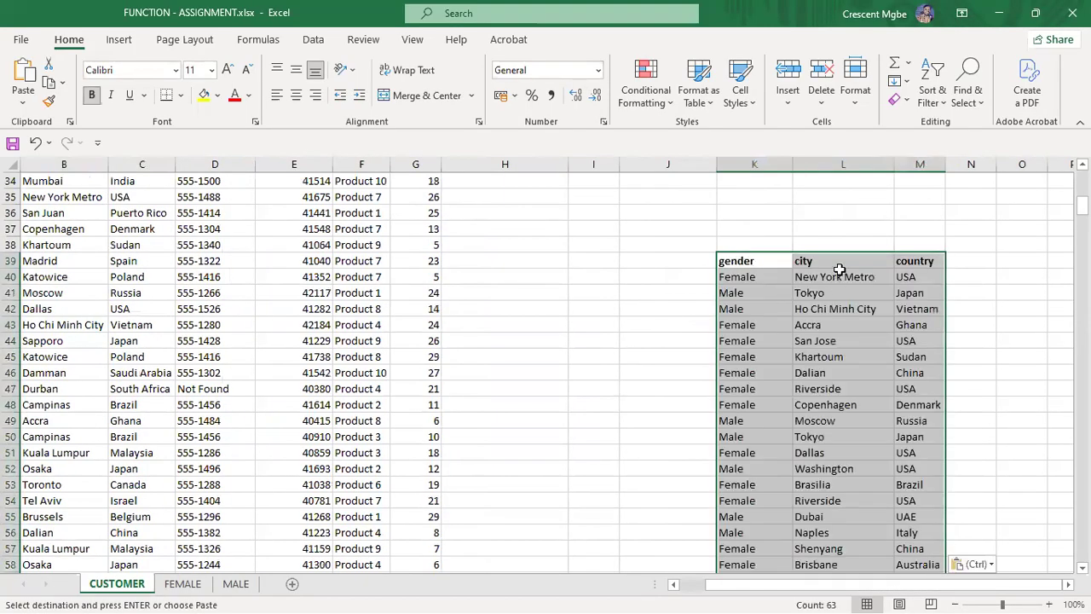
# Step: Add the headings 'first name' in N39 and 'last name' in O39
pyautogui.click(964, 264)
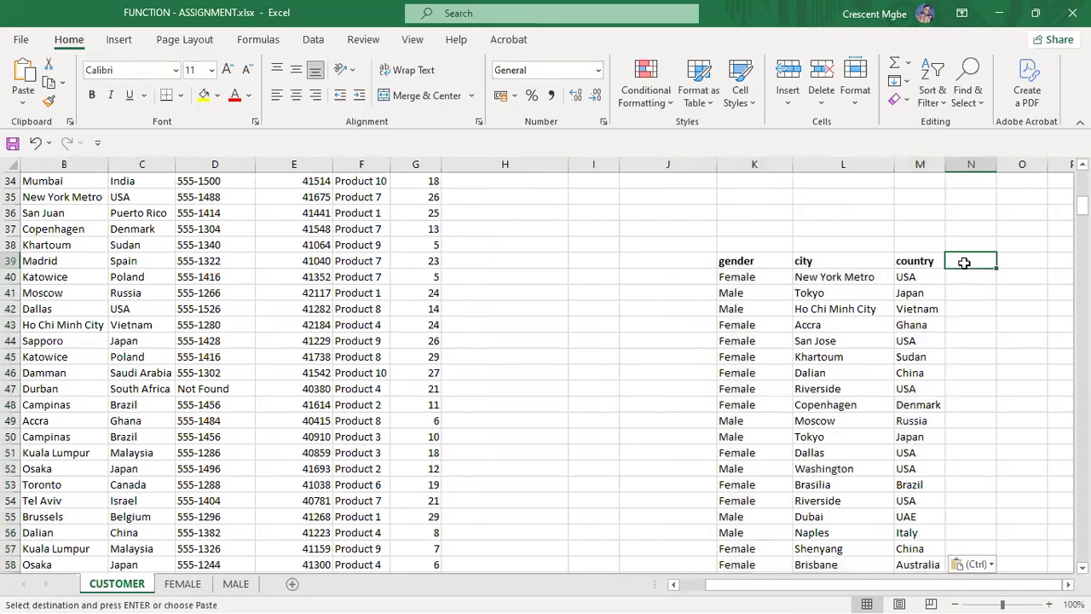
pyautogui.write('fir')
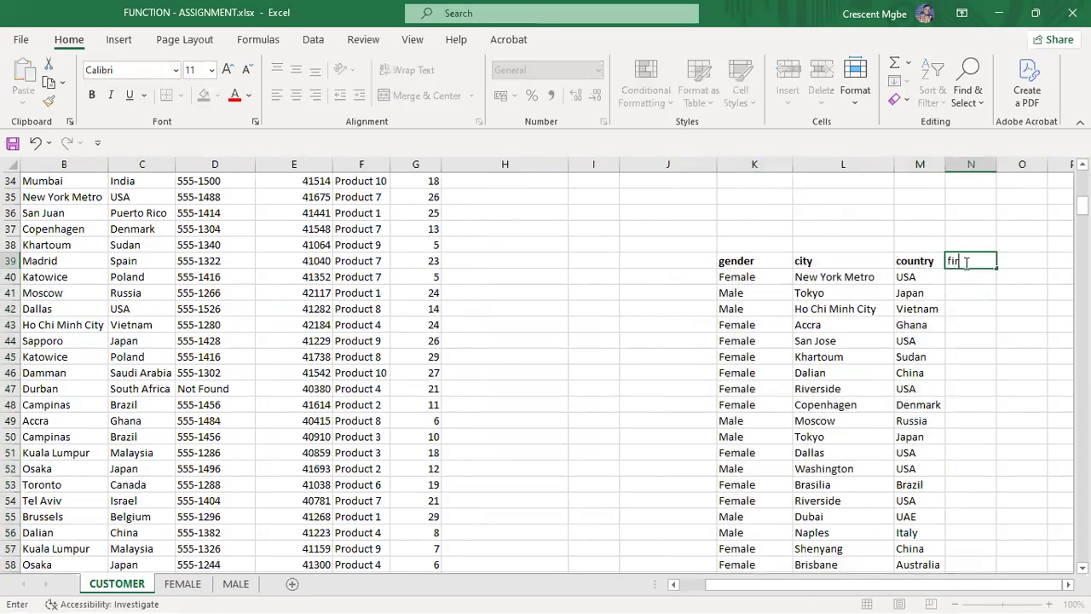
pyautogui.write('stname')
pyautogui.click(1035, 311)
pyautogui.click(1028, 258)
pyautogui.write('last name')
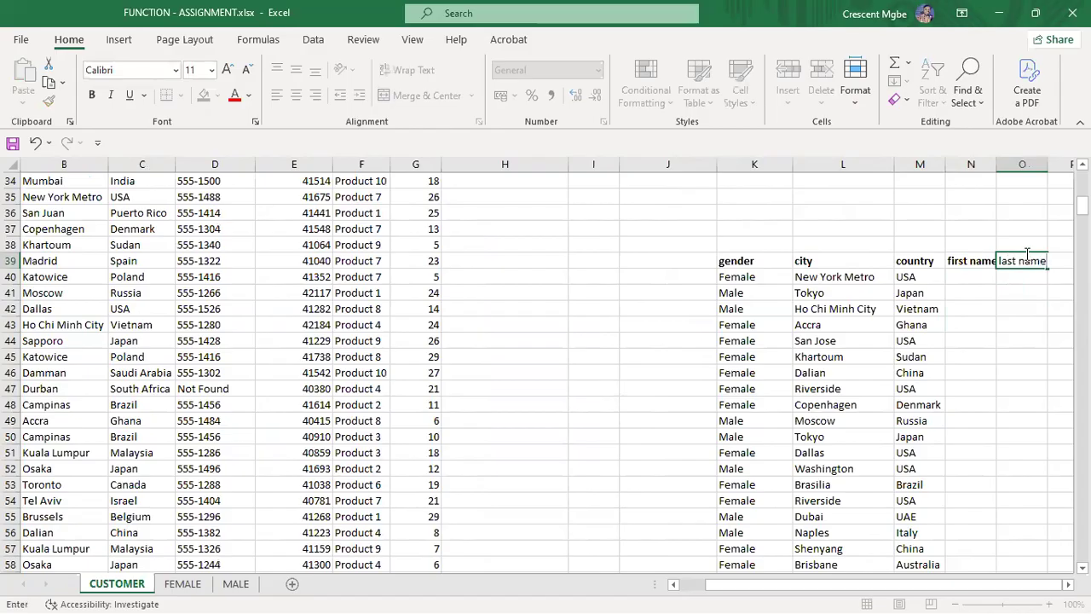
pyautogui.click(990, 278)
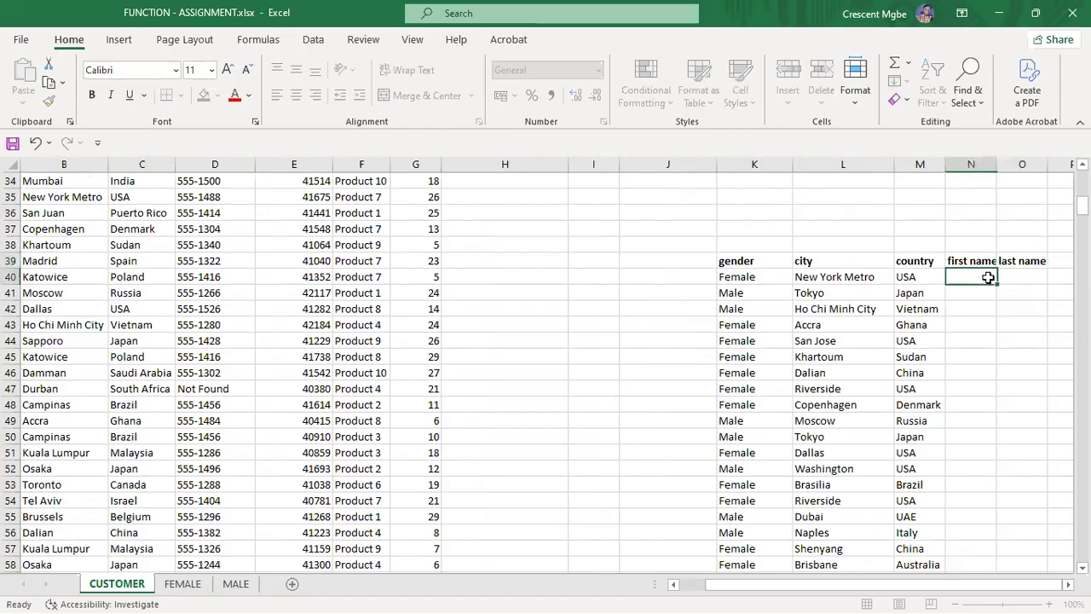
# Step: Enter first names lizzy, juliet, jude, emma, jane and ben in N40:N45, with doe in O40
pyautogui.write('lizzy')
pyautogui.click(1016, 275)
pyautogui.write('do')
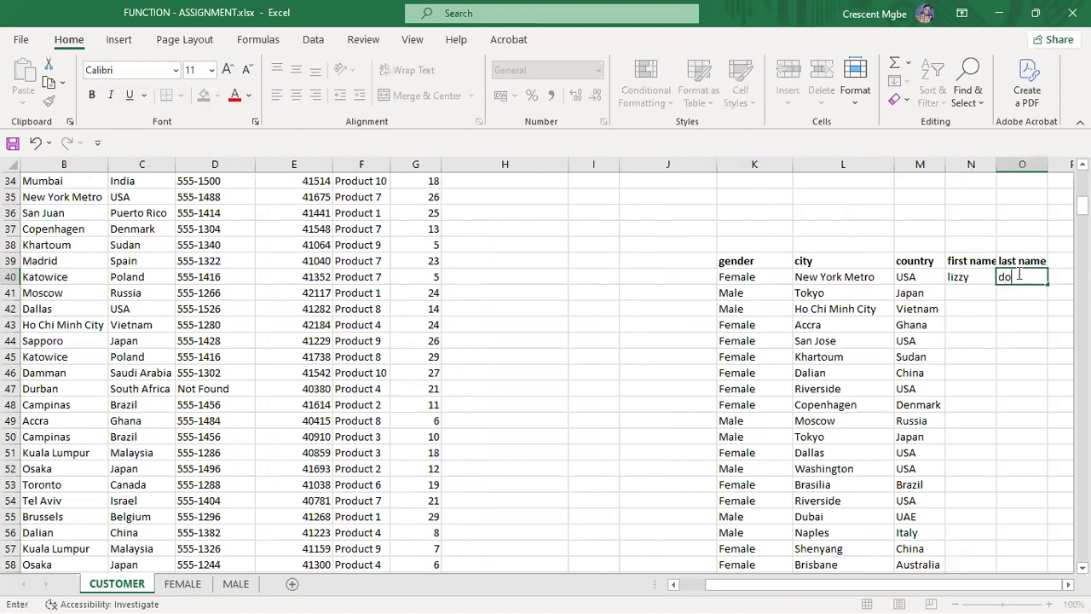
pyautogui.write('e')
pyautogui.click(973, 291)
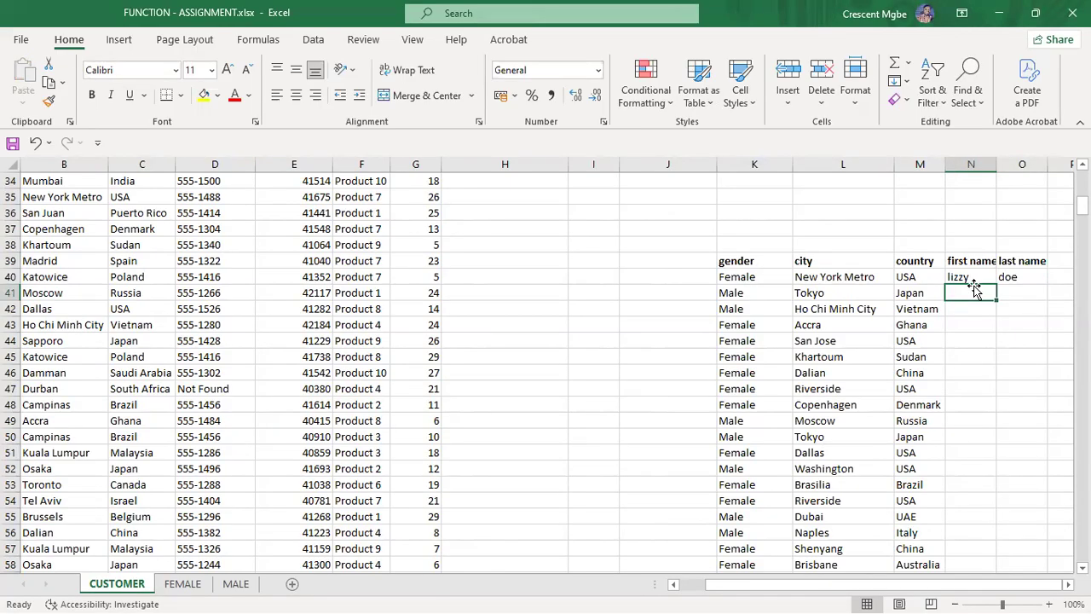
pyautogui.write('juliet')
pyautogui.click(970, 312)
pyautogui.write('jude')
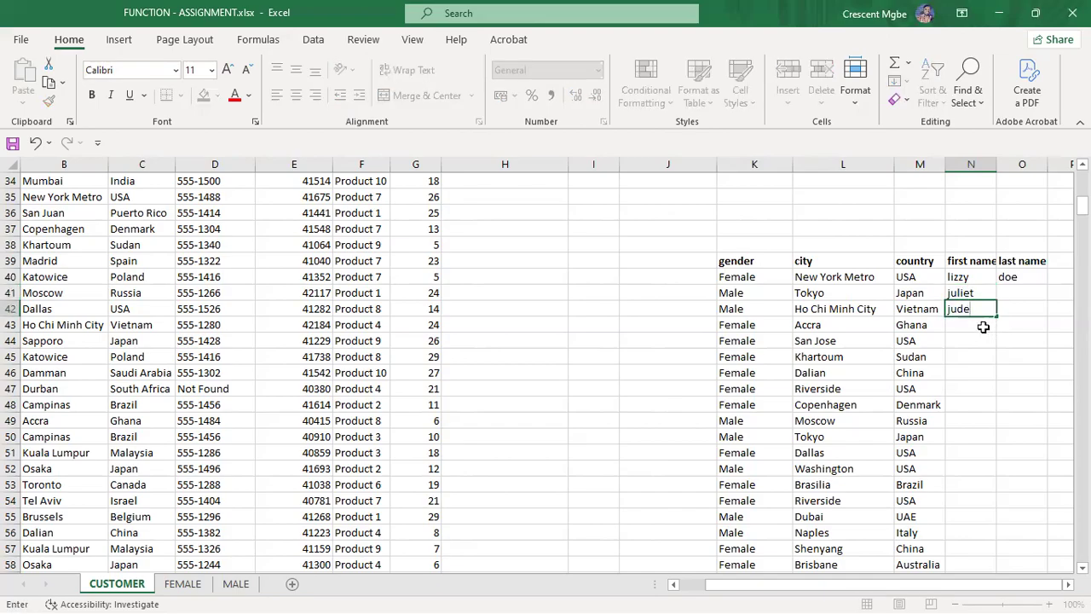
pyautogui.click(984, 327)
pyautogui.write('emma')
pyautogui.click(974, 341)
pyautogui.write('jane')
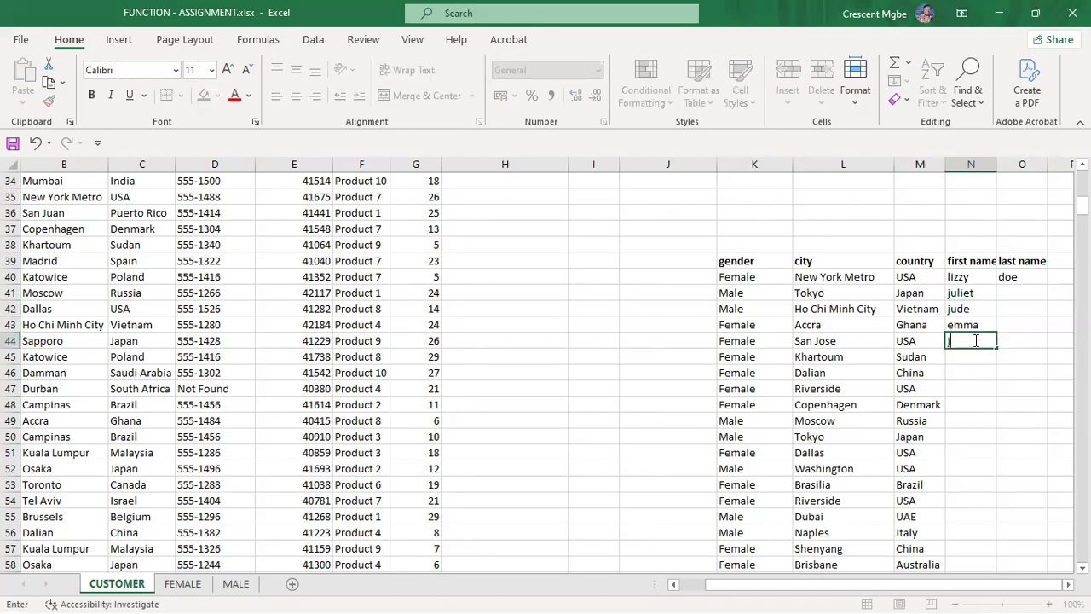
pyautogui.click(974, 356)
pyautogui.write('ben')
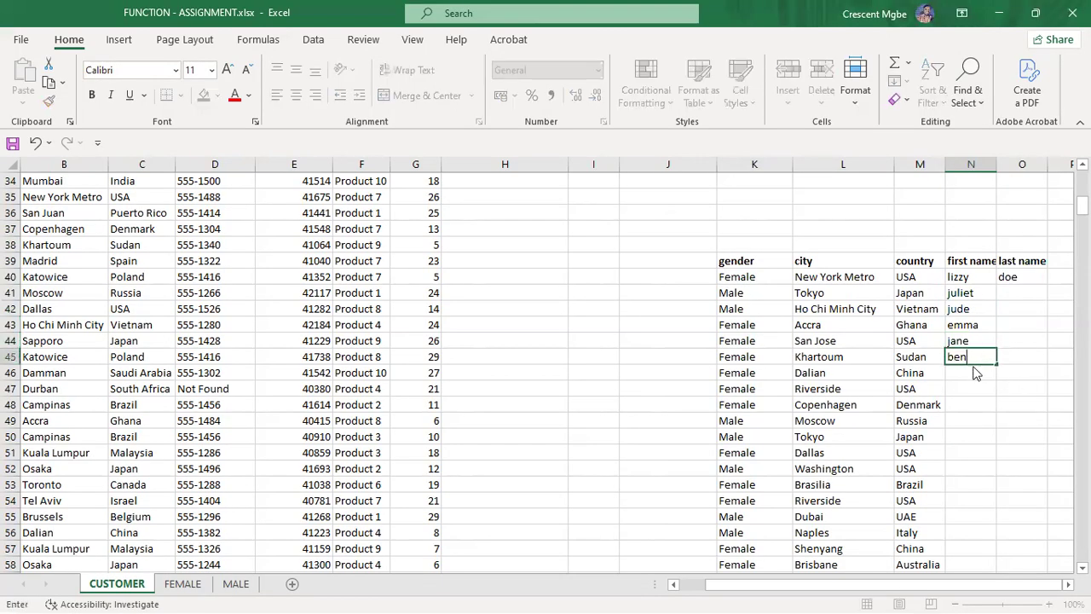
pyautogui.click(973, 360)
# Step: Fill the six first names down column N to row 59
pyautogui.moveTo(965, 277); pyautogui.dragTo(995, 554)
pyautogui.scroll(-3, 843, 320)
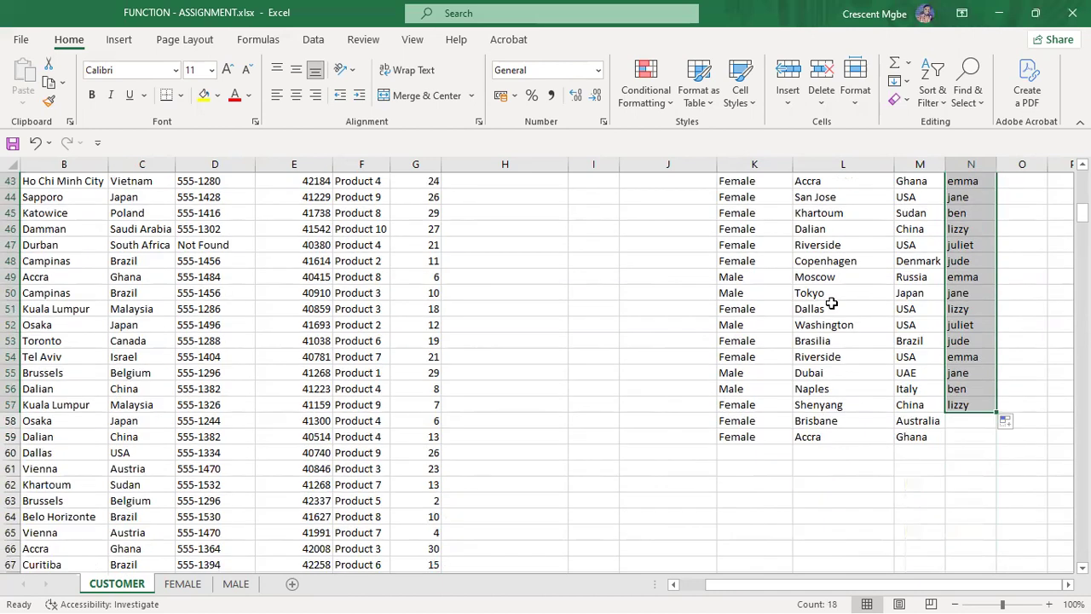
pyautogui.moveTo(995, 413); pyautogui.dragTo(998, 447)
pyautogui.scroll(4, 1017, 367)
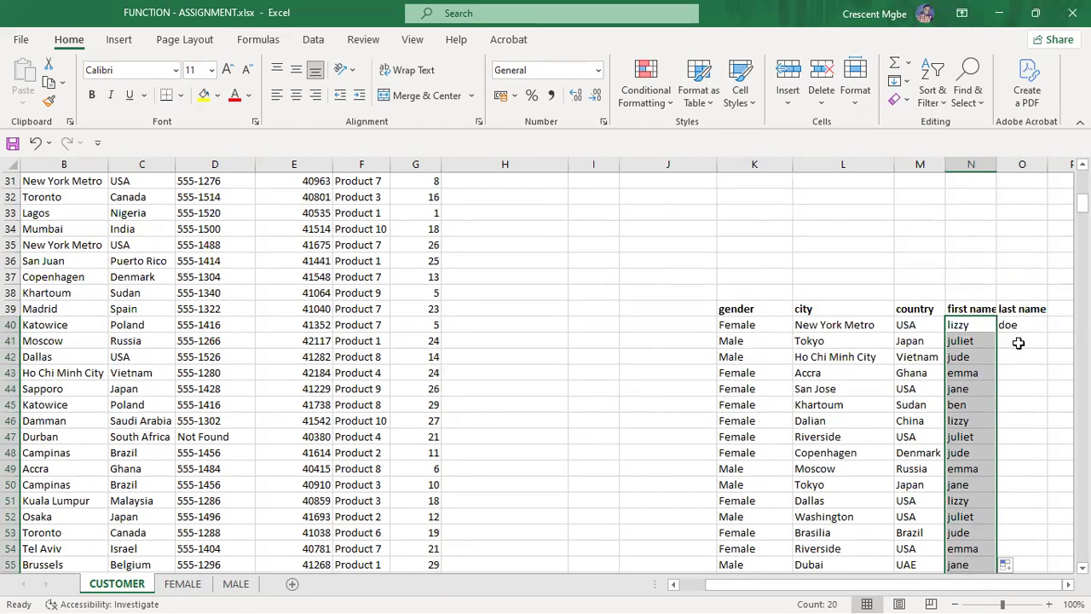
pyautogui.click(1019, 342)
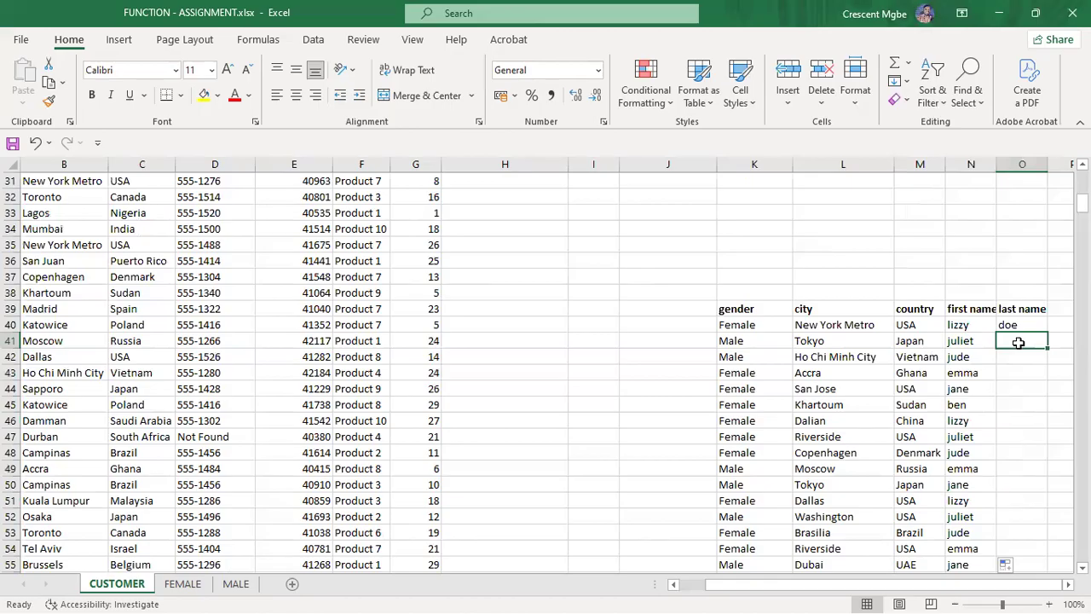
pyautogui.write('abel')
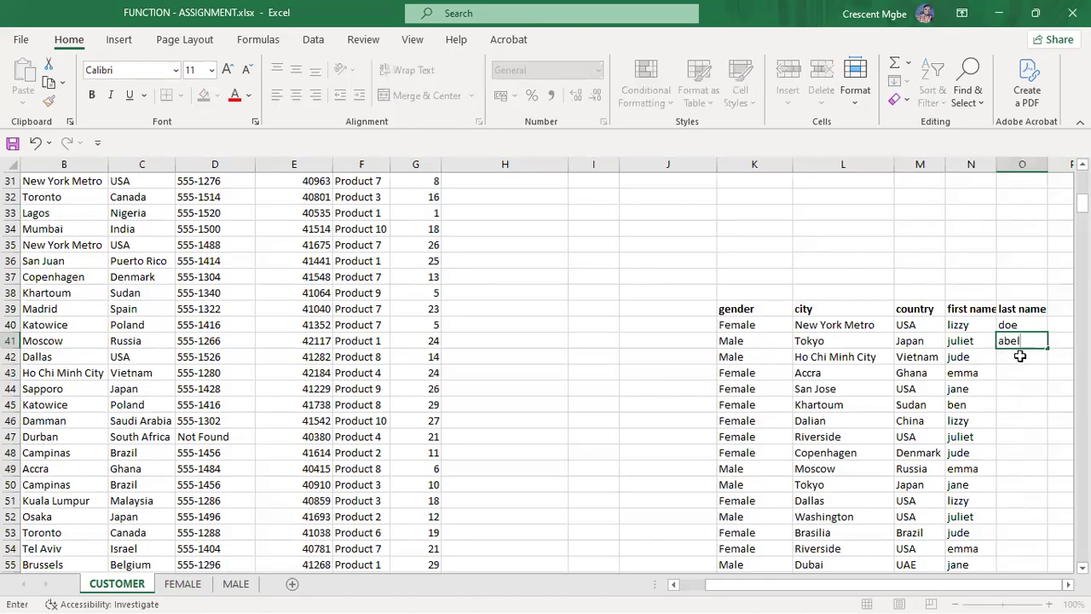
pyautogui.click(1021, 356)
pyautogui.write('james')
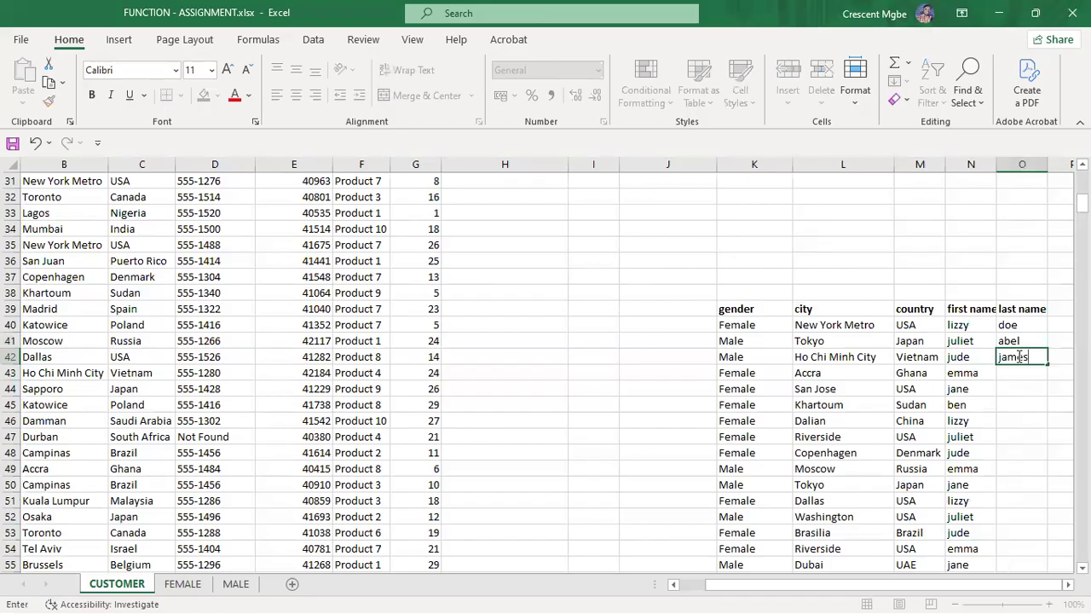
pyautogui.click(1025, 374)
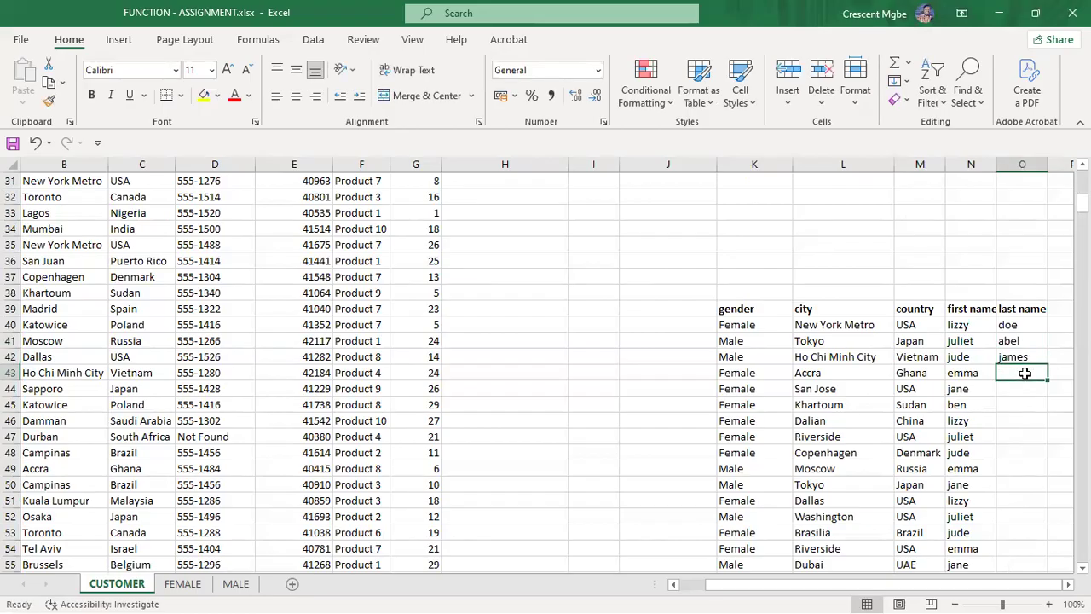
pyautogui.write('chris')
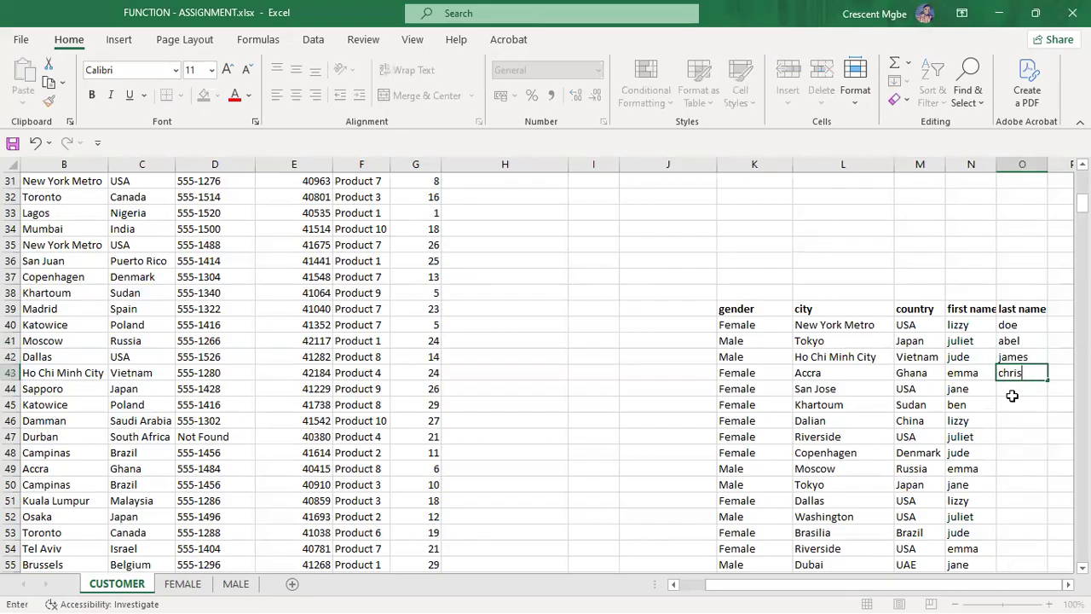
pyautogui.click(1012, 394)
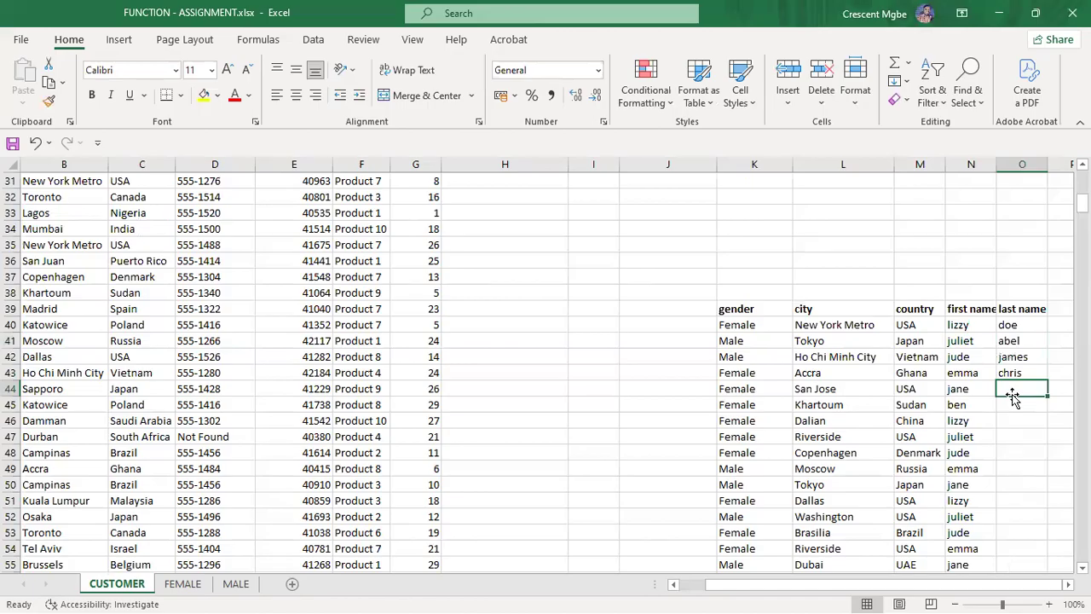
pyautogui.write('mark')
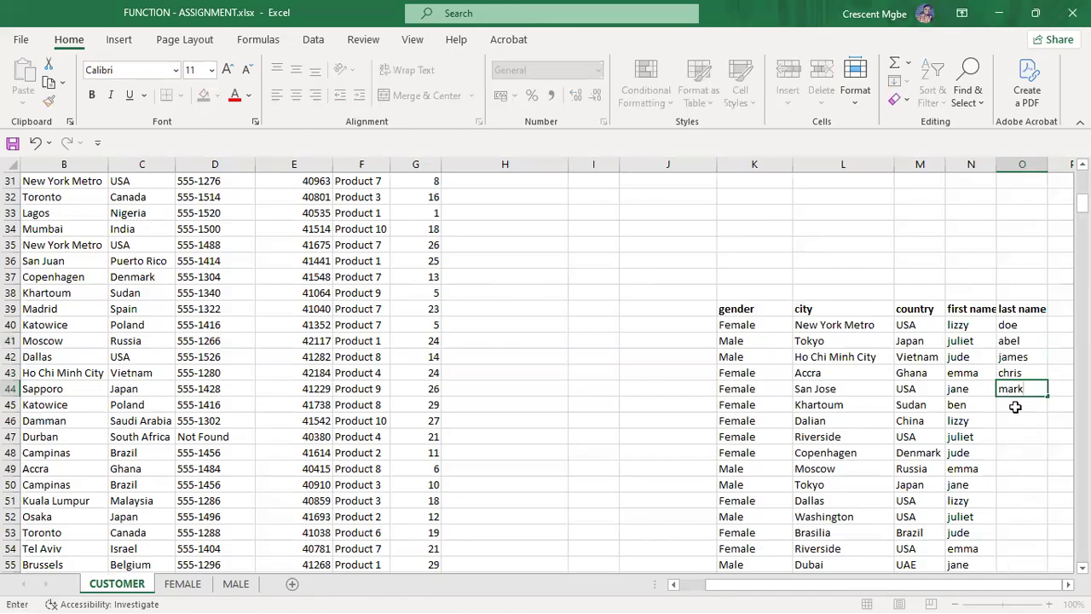
pyautogui.click(1016, 407)
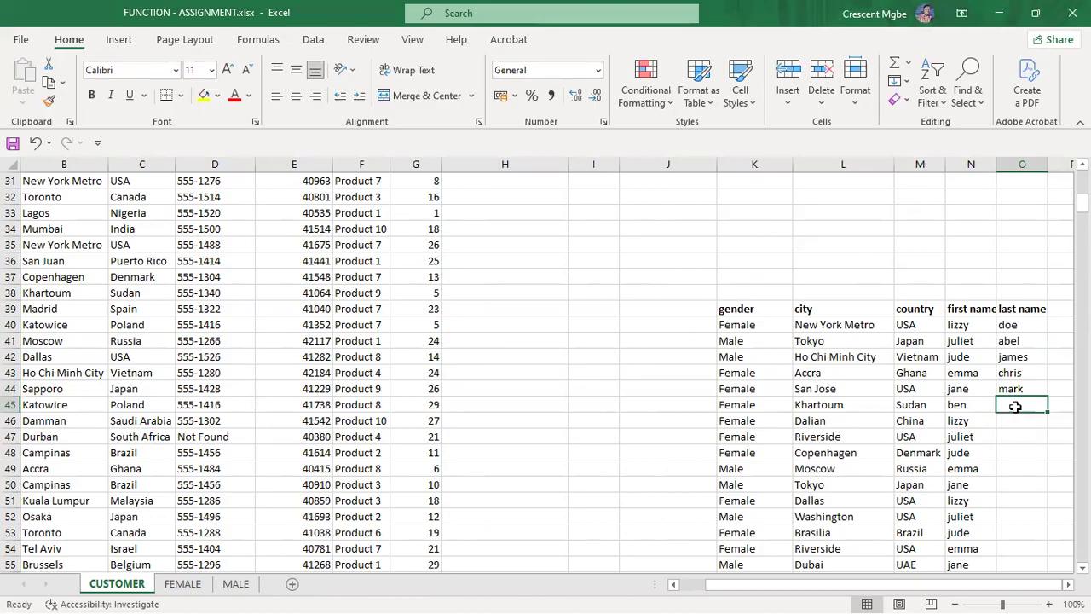
pyautogui.write('mar')
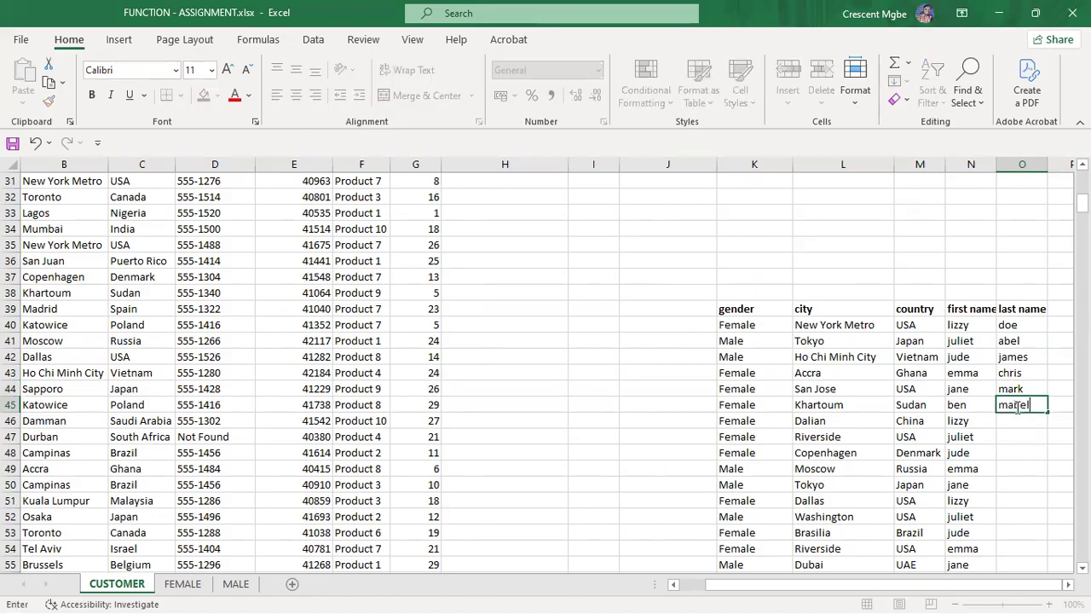
pyautogui.write('el')
pyautogui.click(1019, 423)
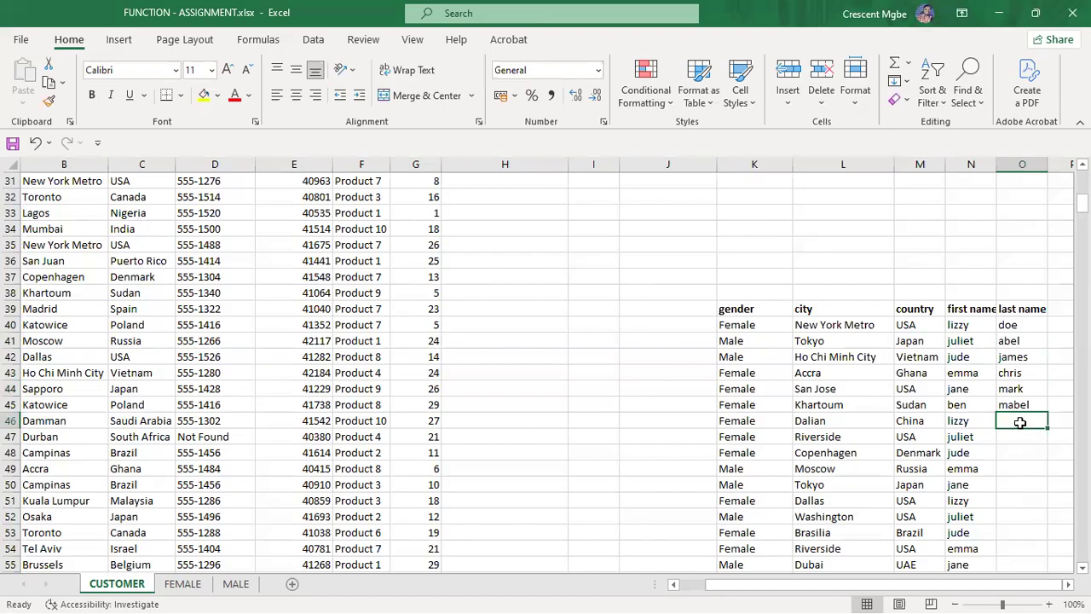
pyautogui.write('jac')
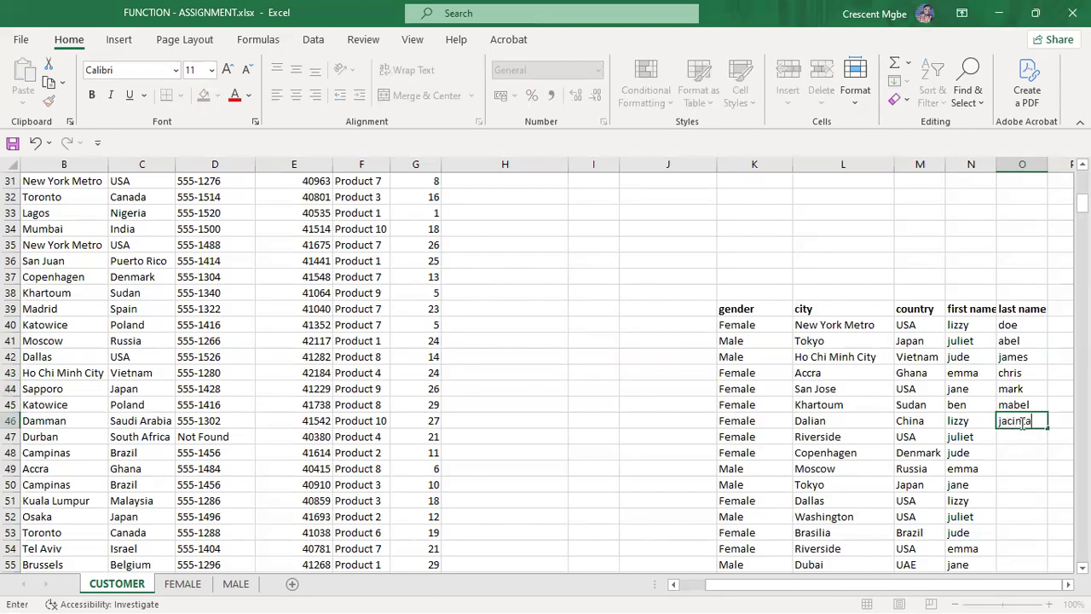
pyautogui.write('inta')
# Step: Select O40:O46 and autofill the surname pattern down to row 59
pyautogui.moveTo(1006, 328); pyautogui.dragTo(1042, 431)
pyautogui.doubleClick(1045, 427)
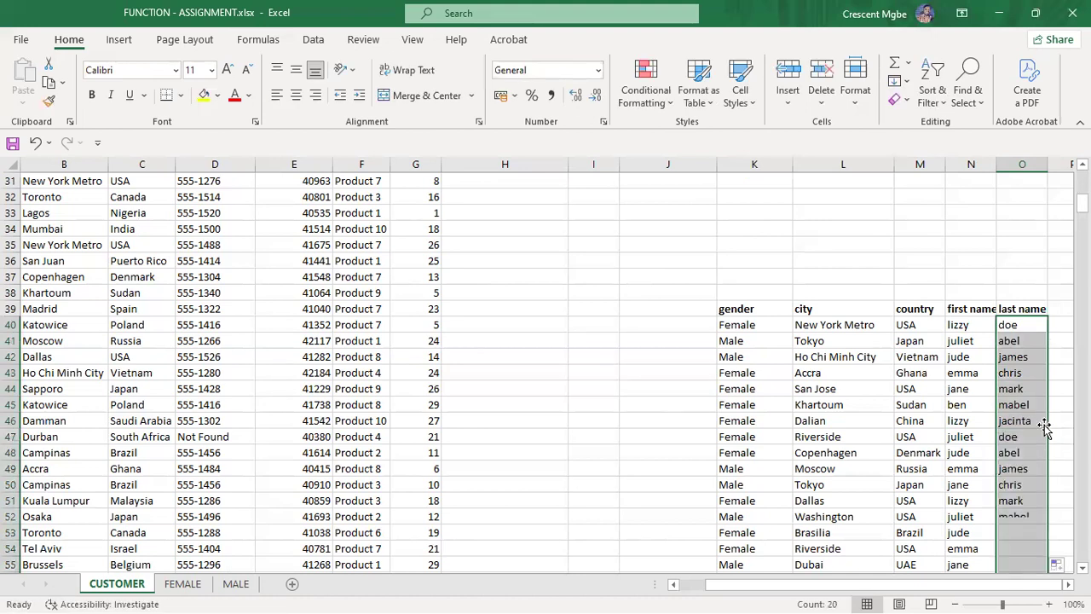
pyautogui.scroll(1, 948, 388)
pyautogui.scroll(-2, 934, 373)
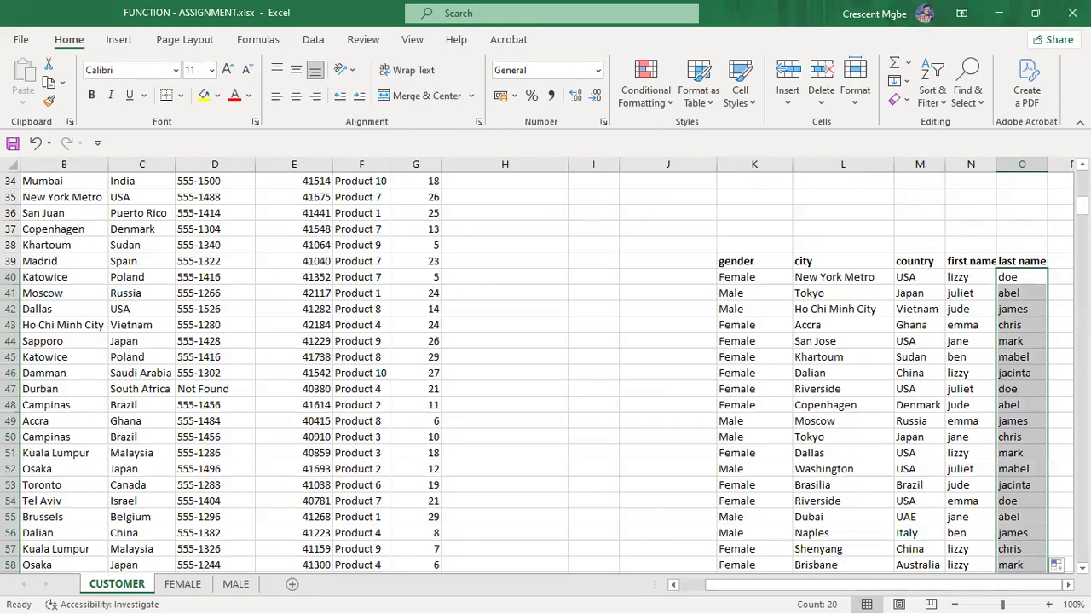
# Step: Insert leading spaces before lizzy, juliet, emma, ben and the row-47 juliet in column N
pyautogui.click(1063, 264)
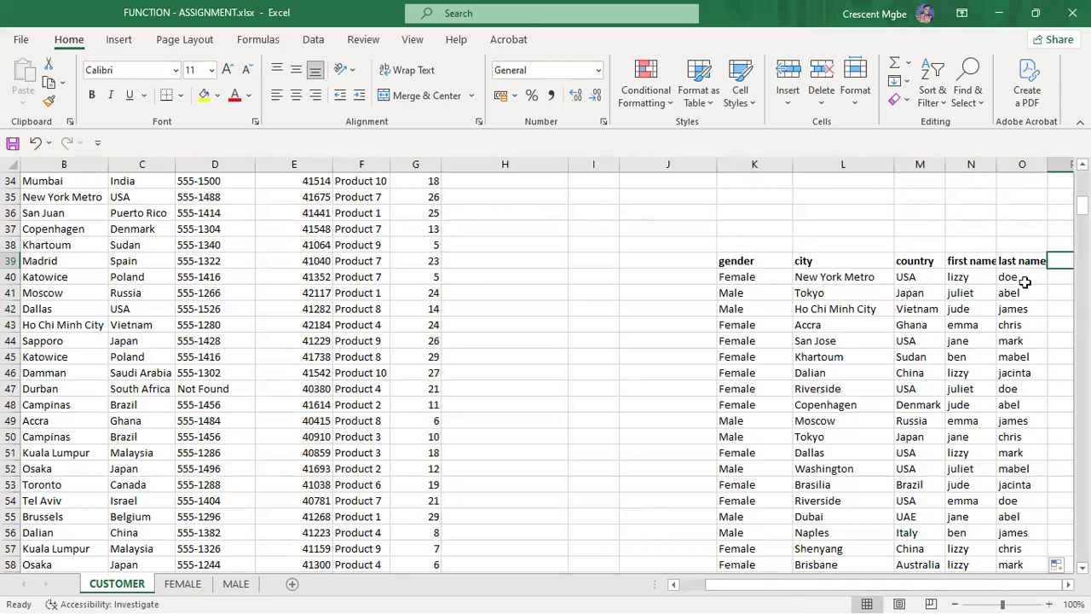
pyautogui.click(964, 279)
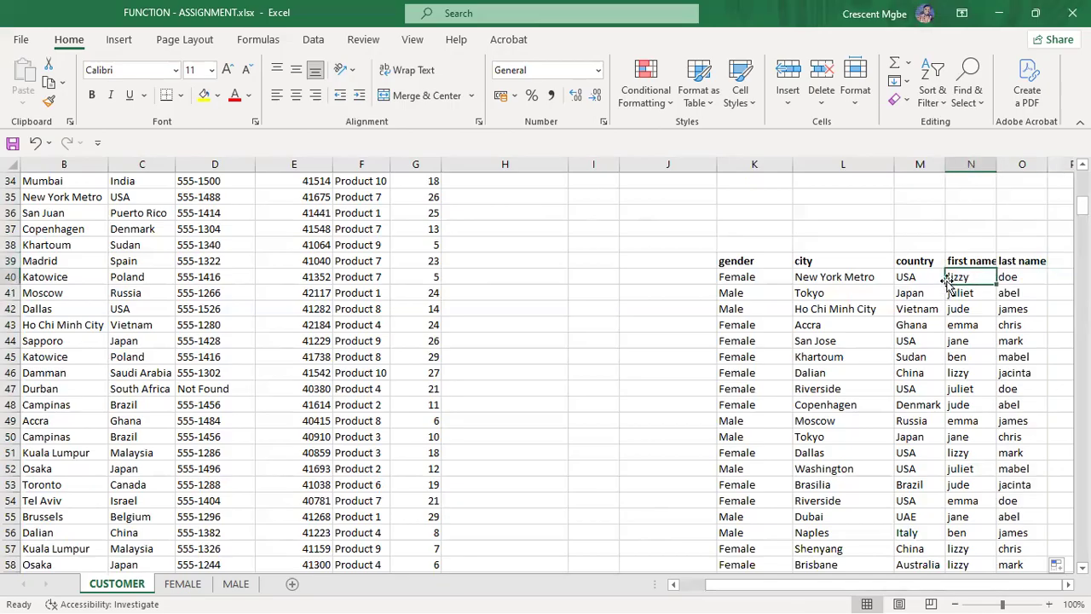
pyautogui.doubleClick(949, 278)
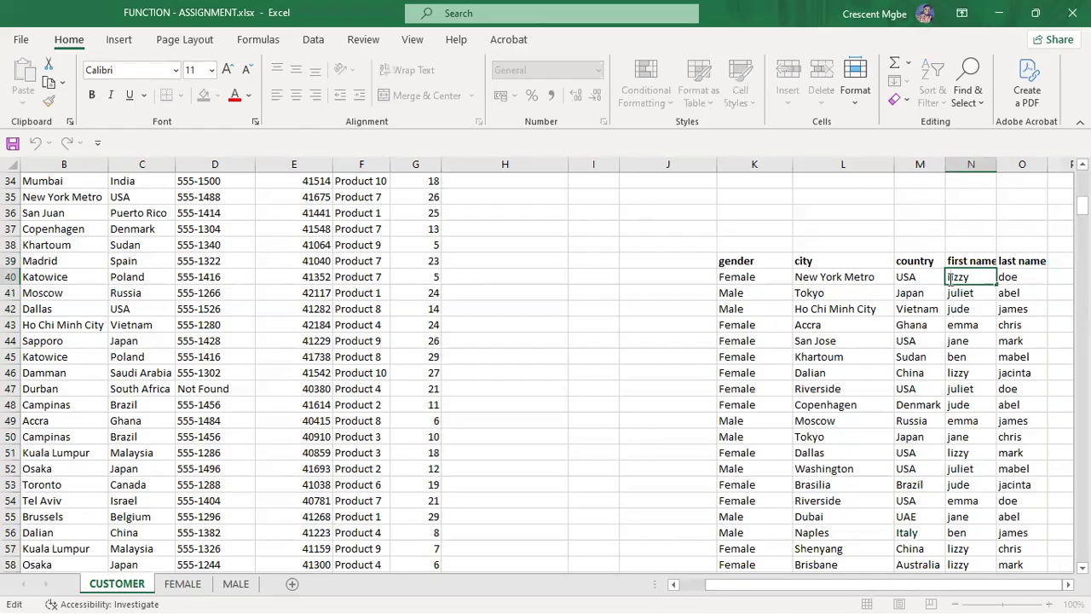
pyautogui.doubleClick(960, 293)
pyautogui.doubleClick(949, 325)
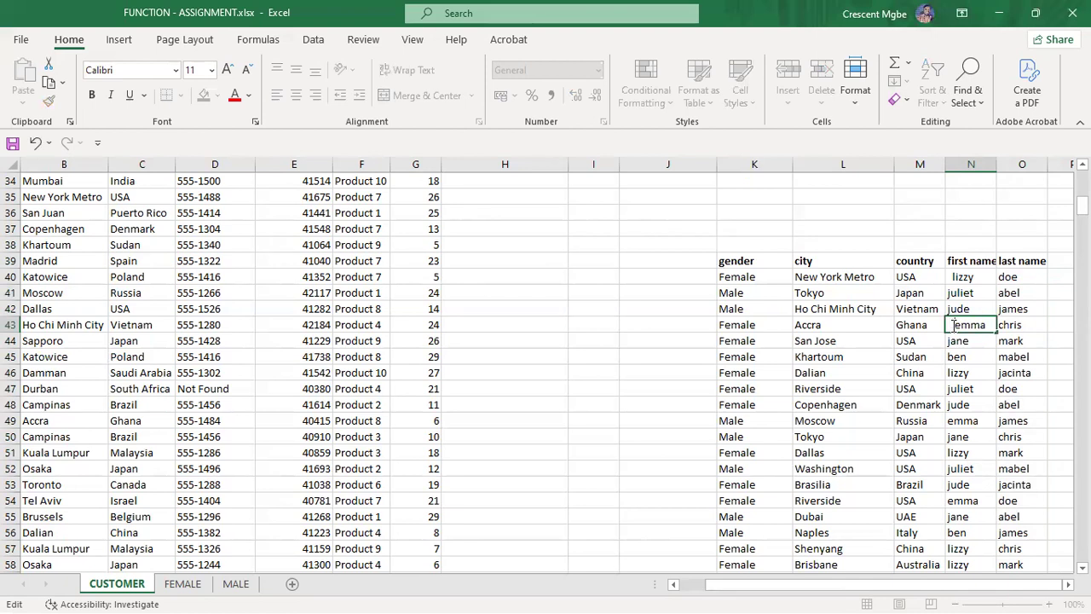
pyautogui.doubleClick(949, 356)
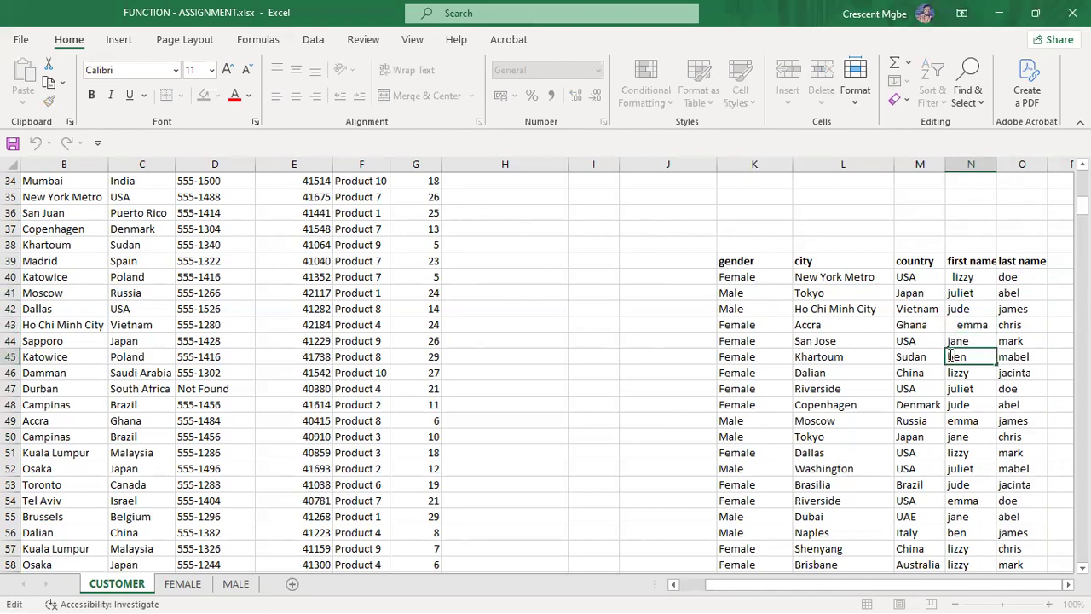
pyautogui.doubleClick(949, 389)
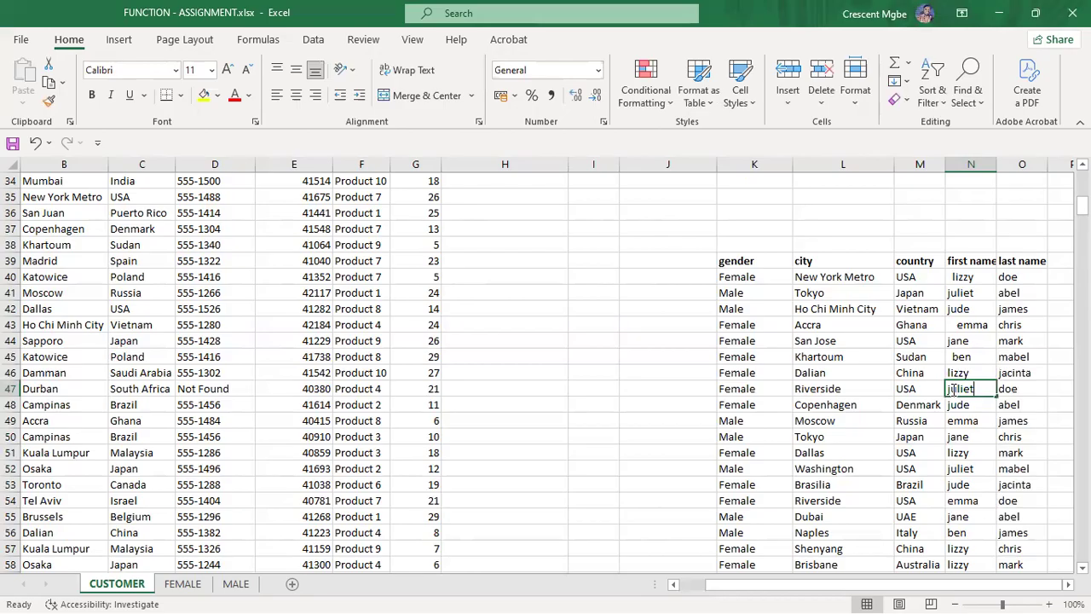
pyautogui.click(923, 212)
# Step: Look around the empty cells beside the block, then switch to Task View with Win+Tab
pyautogui.scroll(-3, 756, 285)
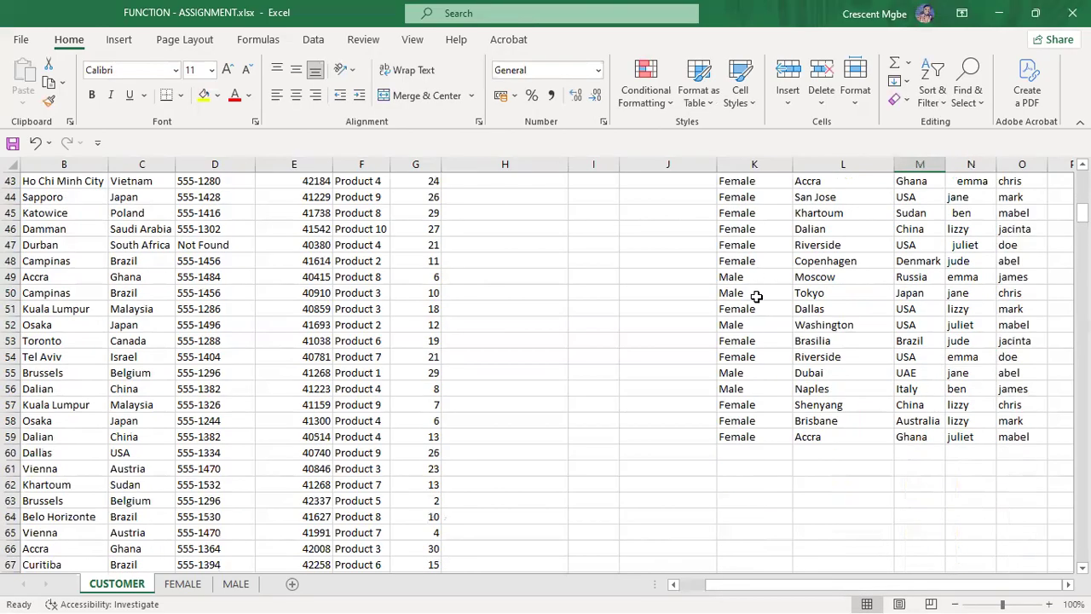
pyautogui.scroll(3, 754, 376)
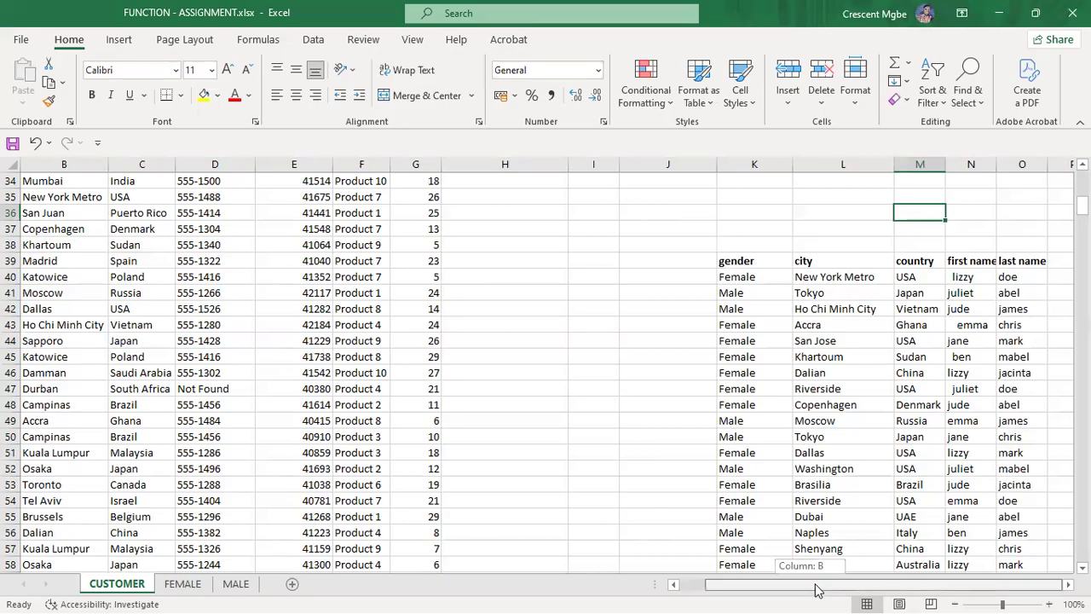
pyautogui.click(1055, 420)
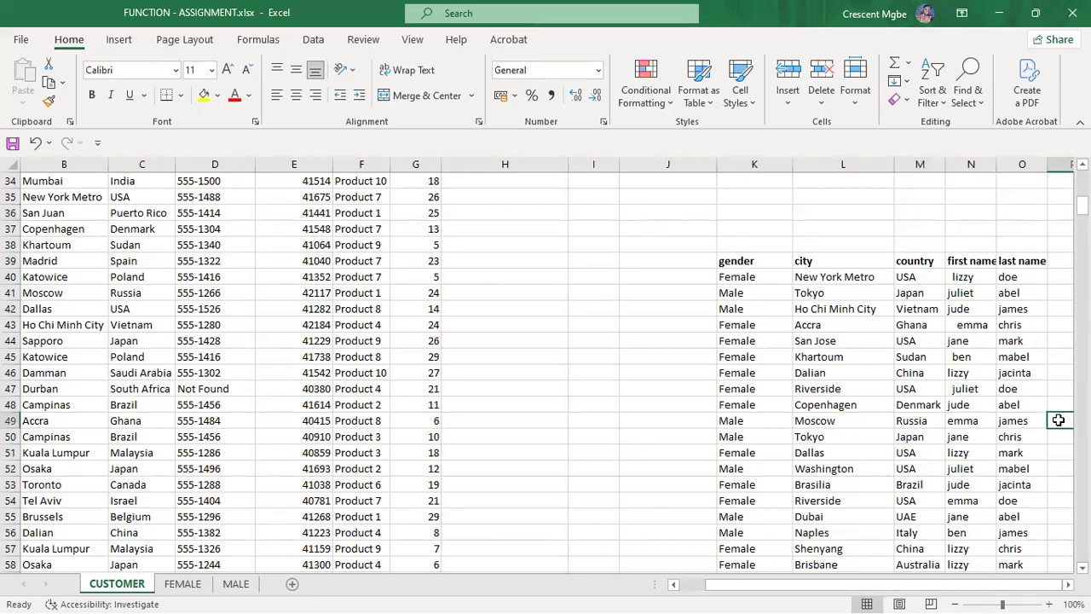
pyautogui.hscroll(3, 1056, 421)
pyautogui.click(1057, 421)
pyautogui.scroll(-3, 878, 337)
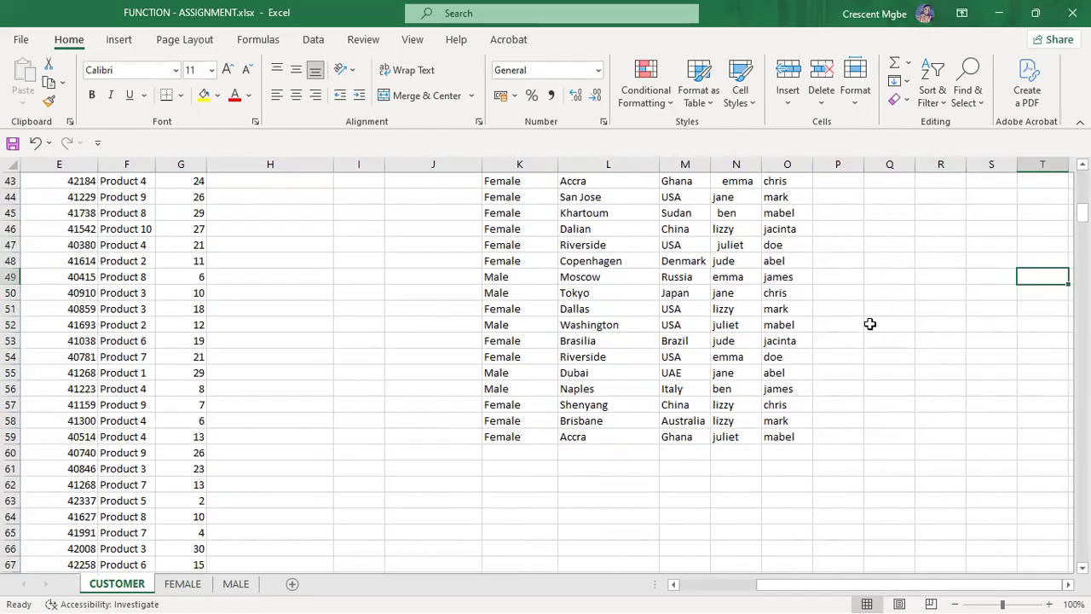
pyautogui.scroll(2, 870, 326)
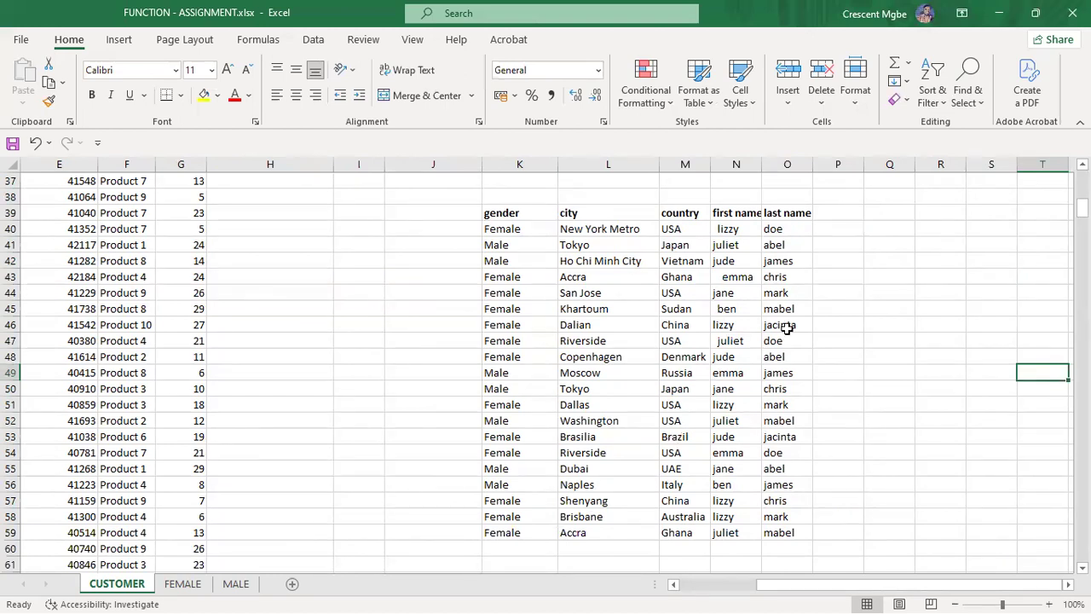
pyautogui.press('super+Tab')
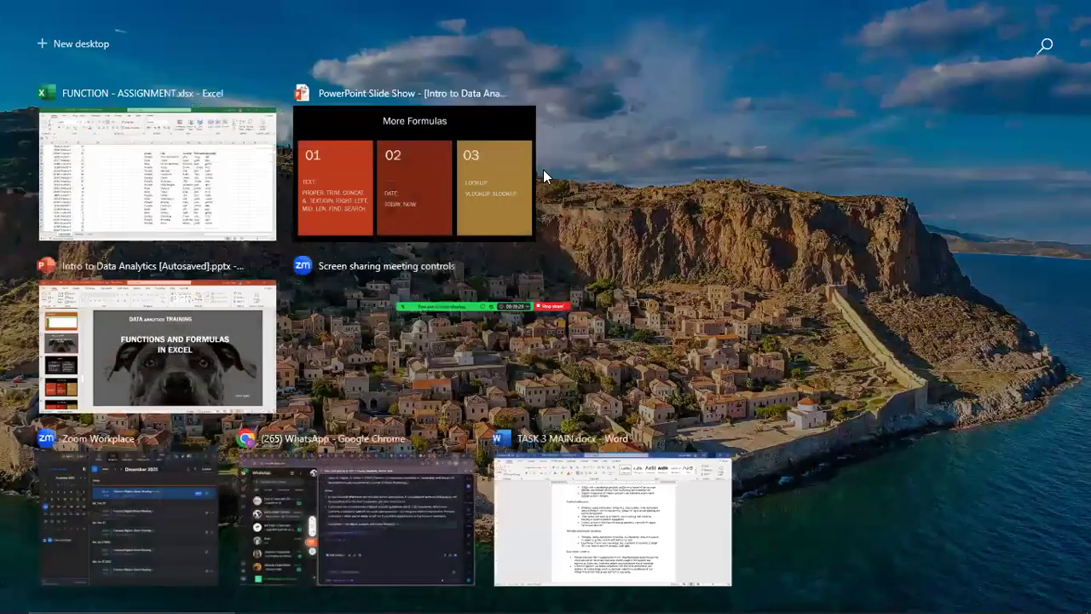
# Step: Show the 'uses' slide on RIGHT, LEFT, MID, FIND and SEARCH, then return to Task View
pyautogui.click(461, 179)
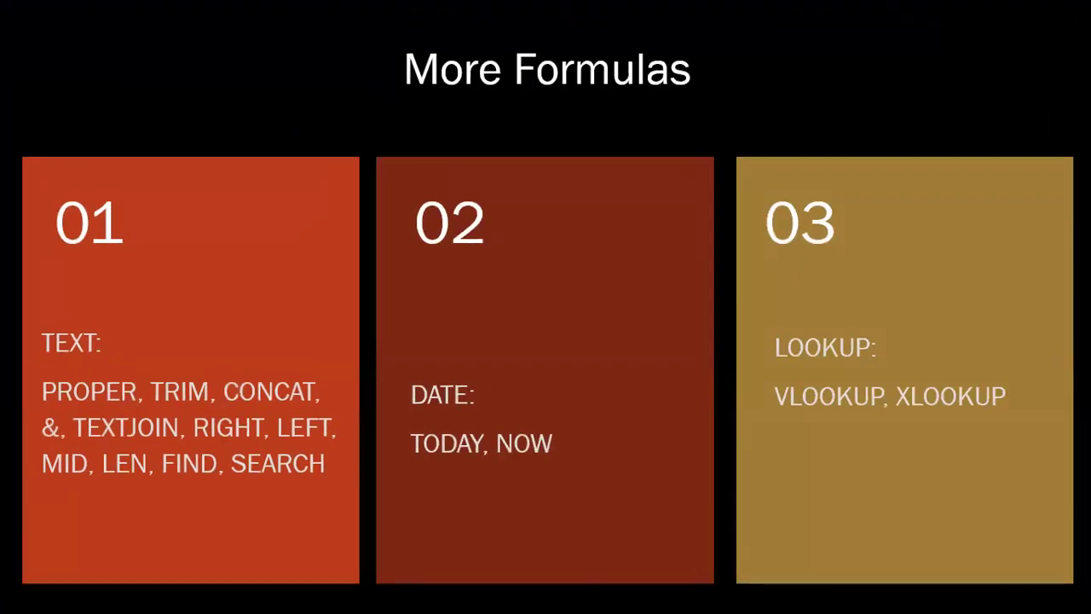
pyautogui.press('Right')
pyautogui.press('Left')
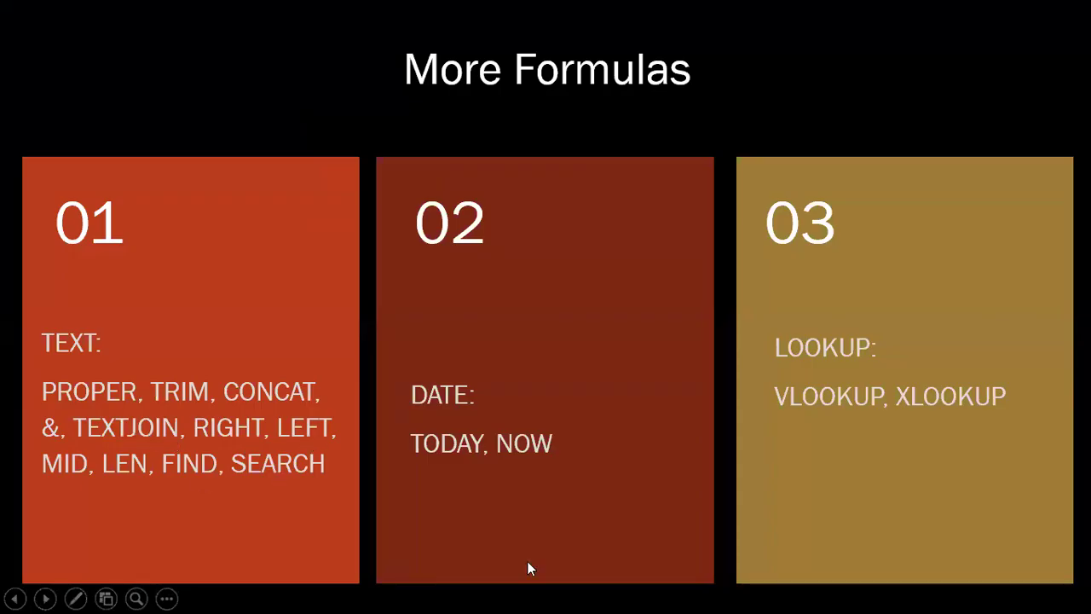
pyautogui.click(569, 443)
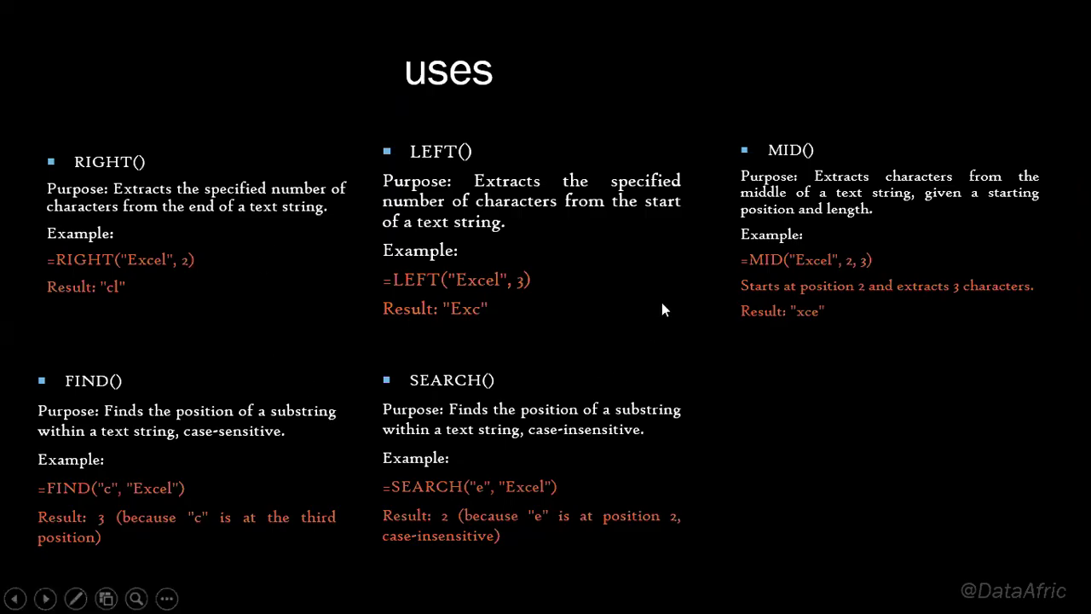
pyautogui.press('super+Tab')
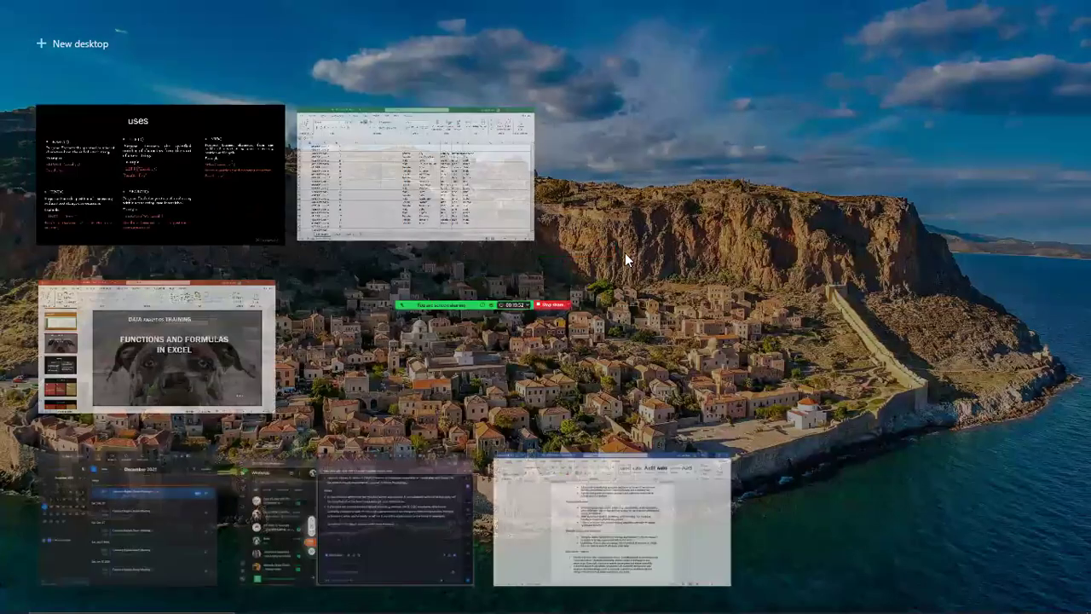
# Step: Enter =RIGHT(L40,6) in R40 to return 'Metro' from New York Metro
pyautogui.click(494, 189)
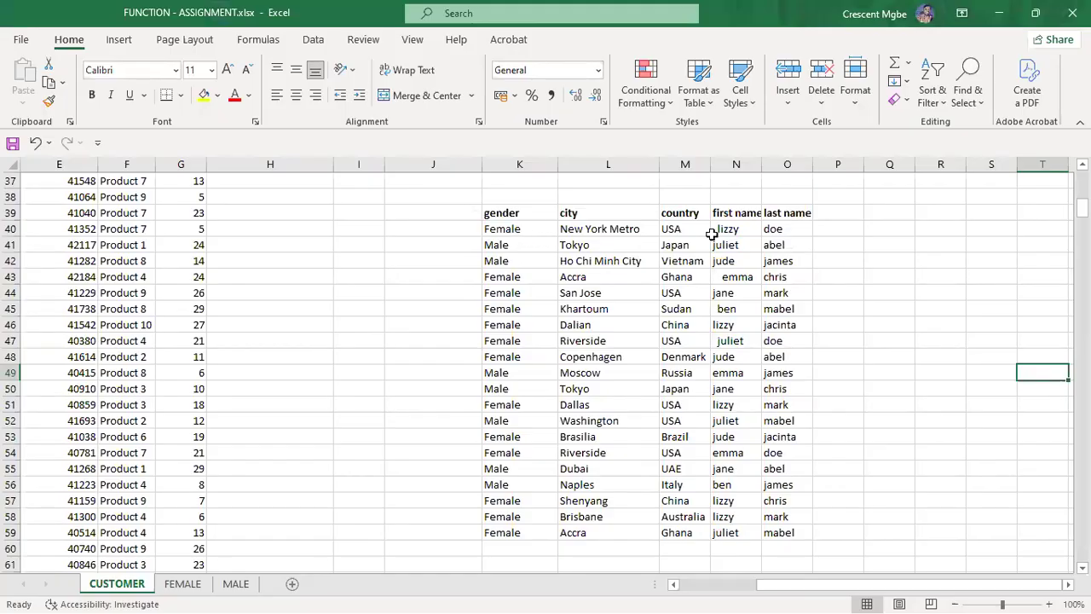
pyautogui.click(613, 230)
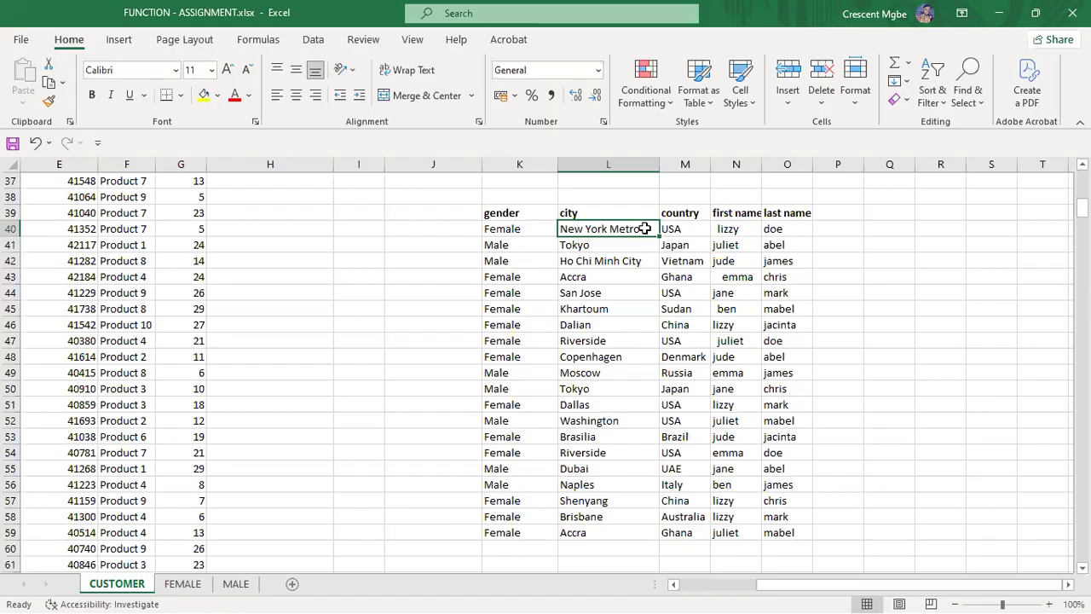
pyautogui.click(948, 231)
pyautogui.write('=')
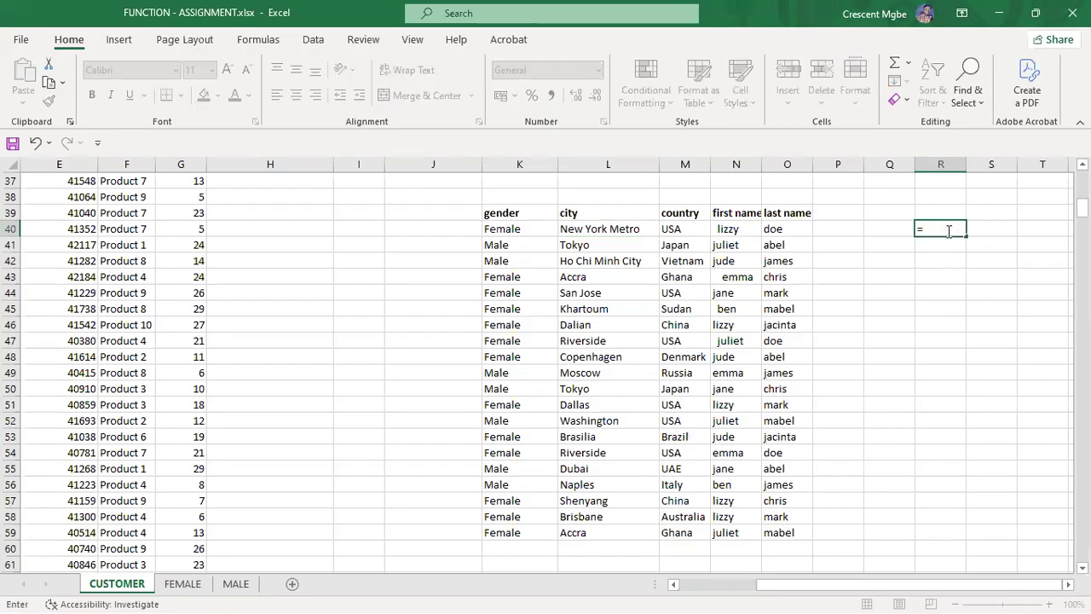
pyautogui.write('right')
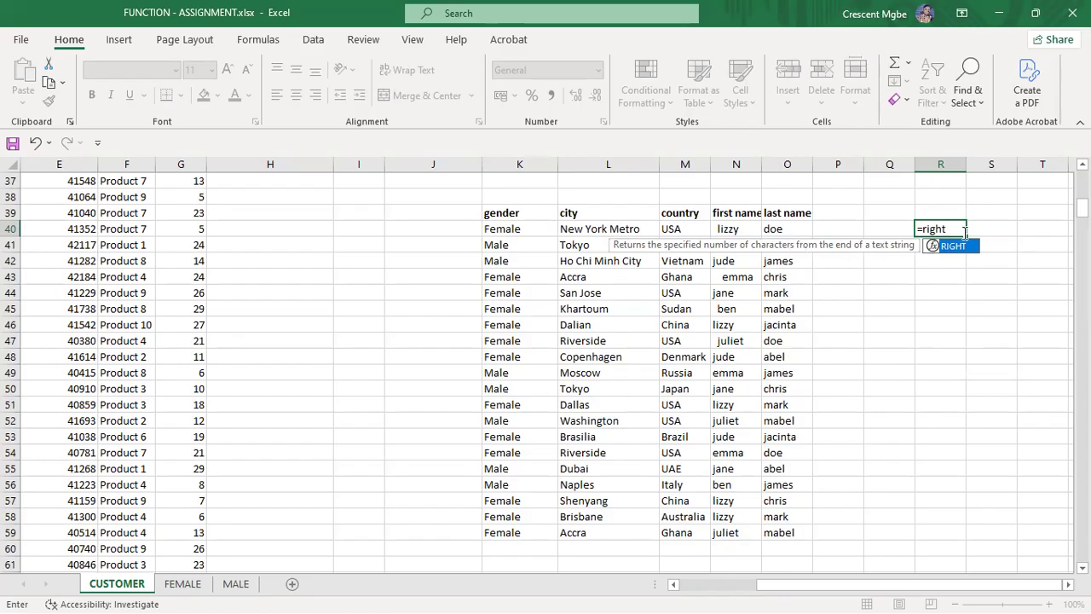
pyautogui.doubleClick(956, 247)
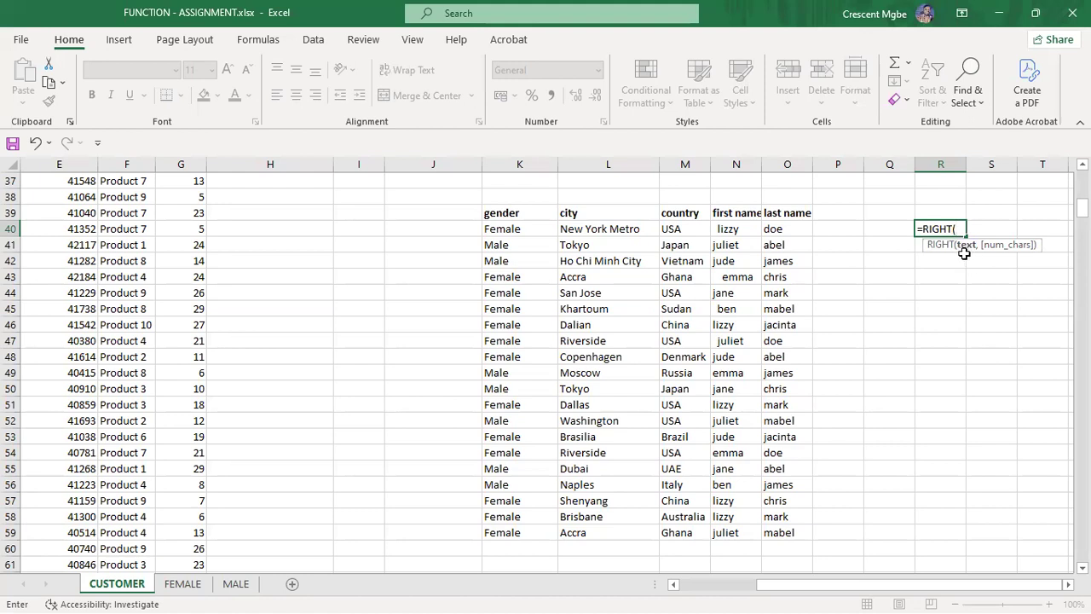
pyautogui.click(597, 232)
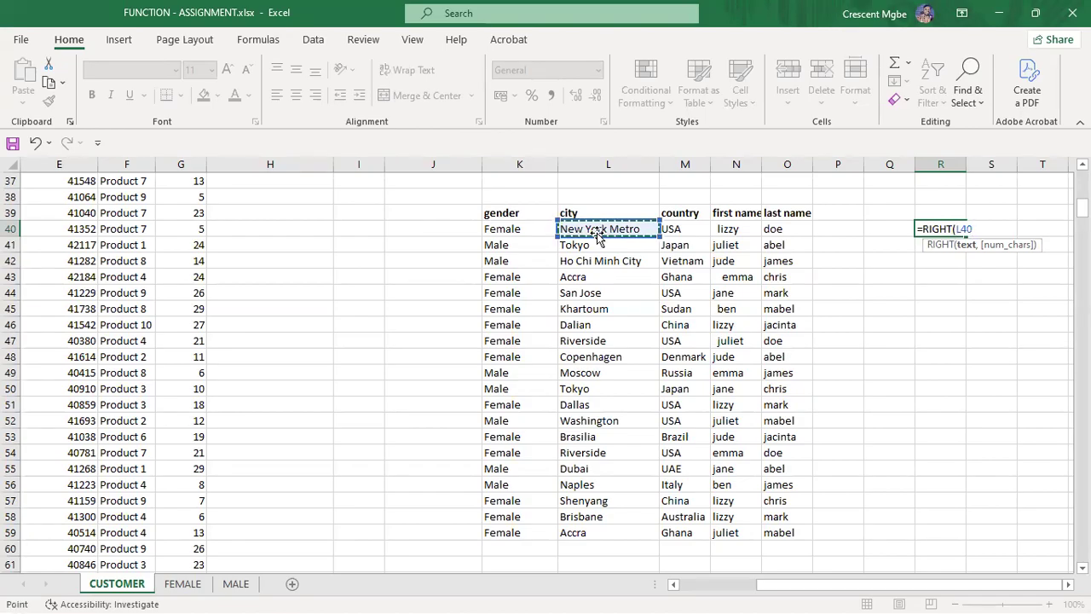
pyautogui.write(',6')
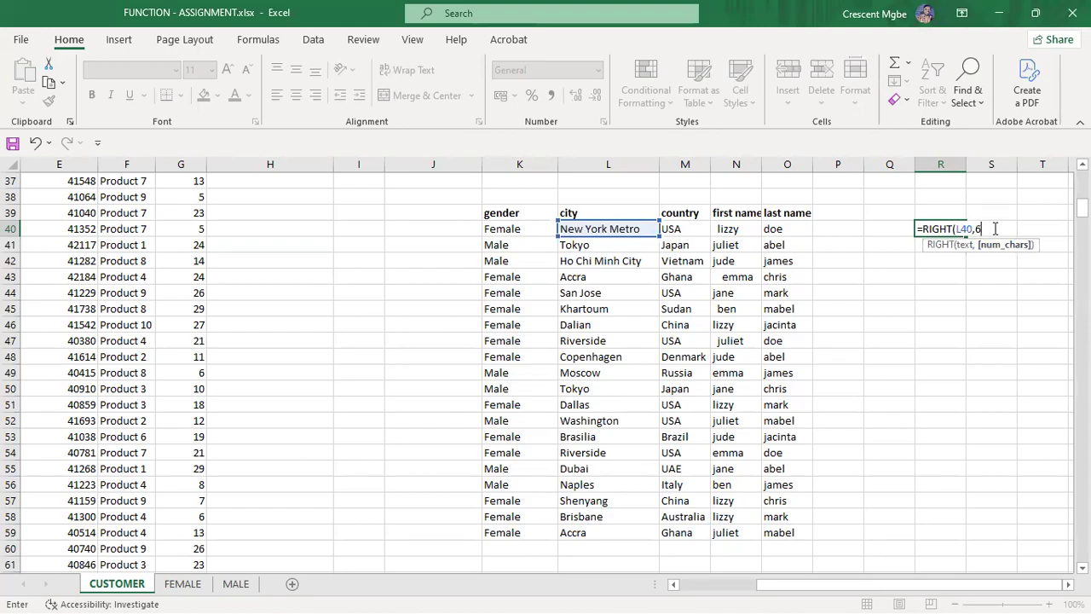
pyautogui.write(')')
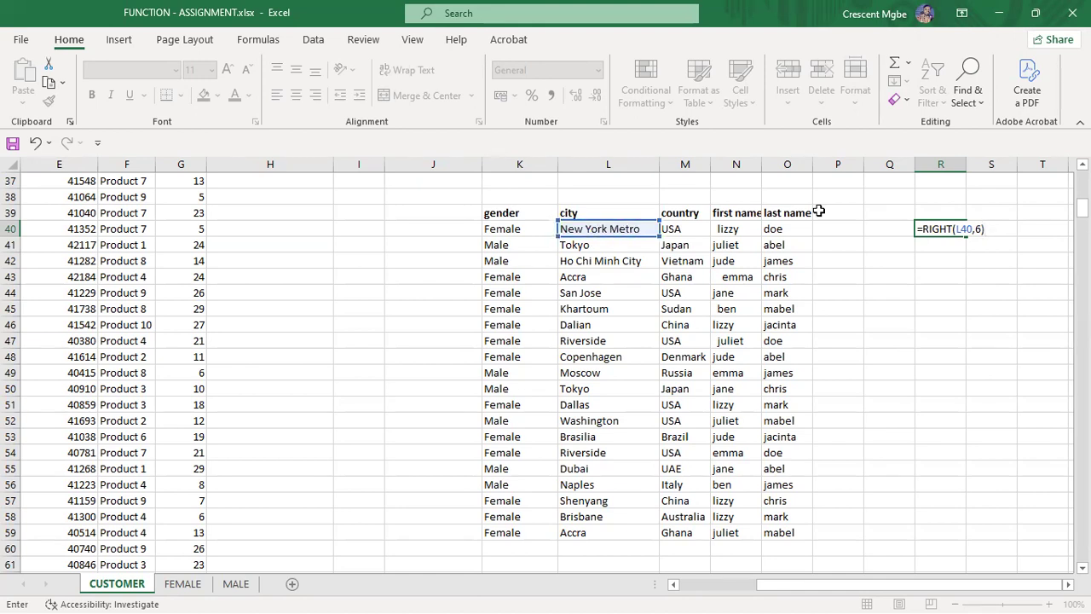
pyautogui.press('Return')
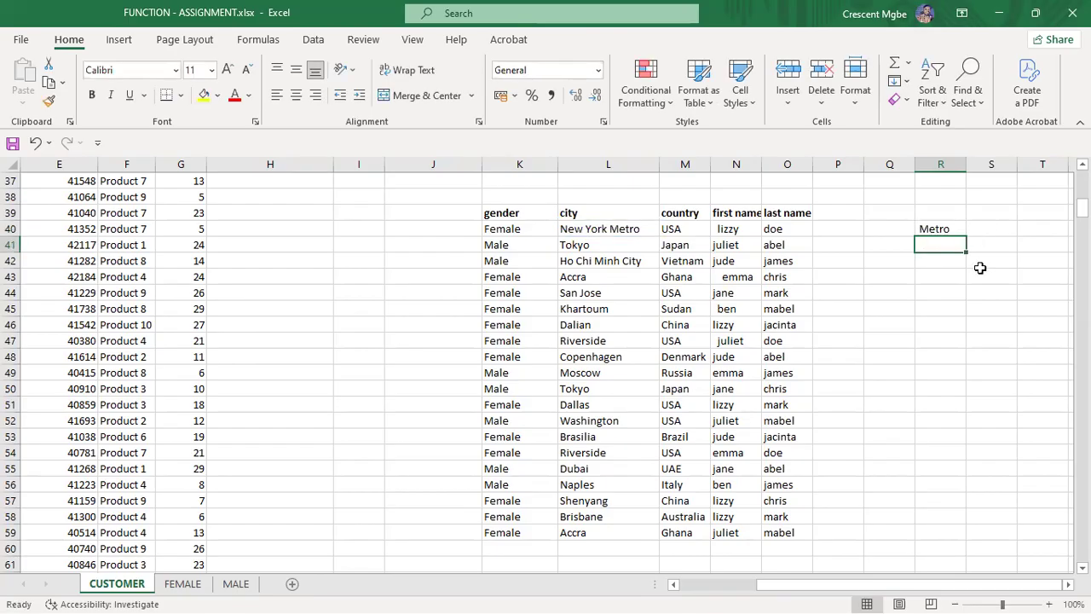
pyautogui.click(972, 310)
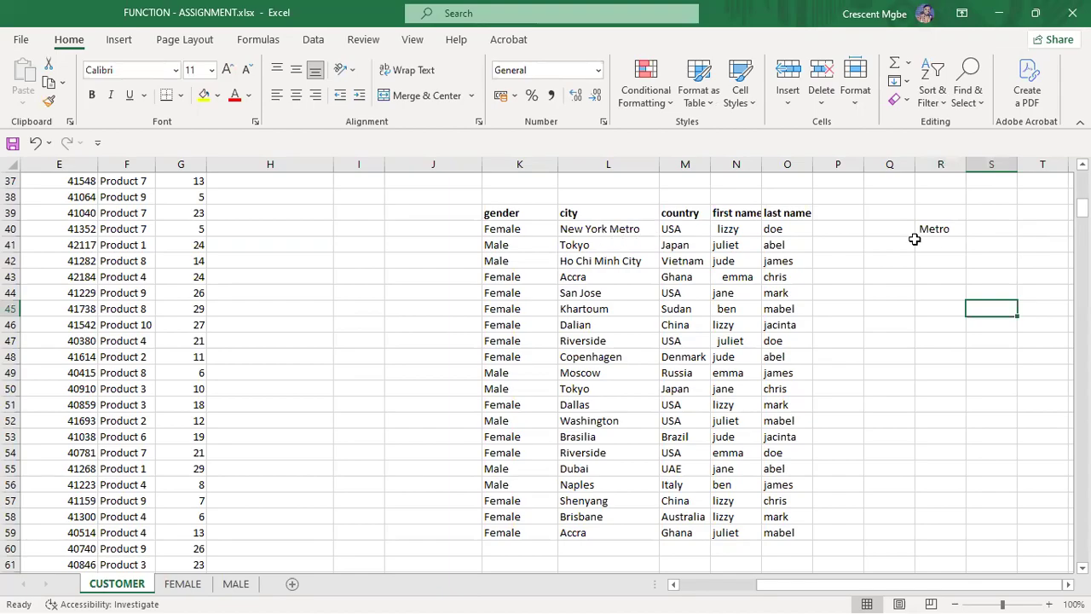
# Step: Change R40's formula to =RIGHT(L40,8) so it returns 'rk Metro'
pyautogui.click(944, 228)
pyautogui.doubleClick(945, 229)
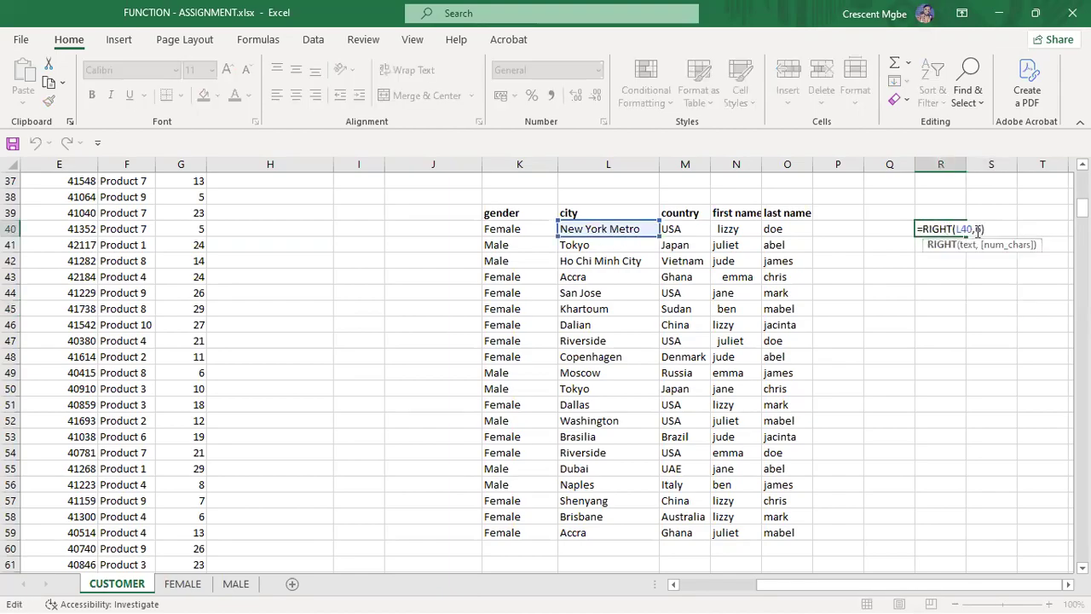
pyautogui.click(980, 229)
pyautogui.press('BackSpace')
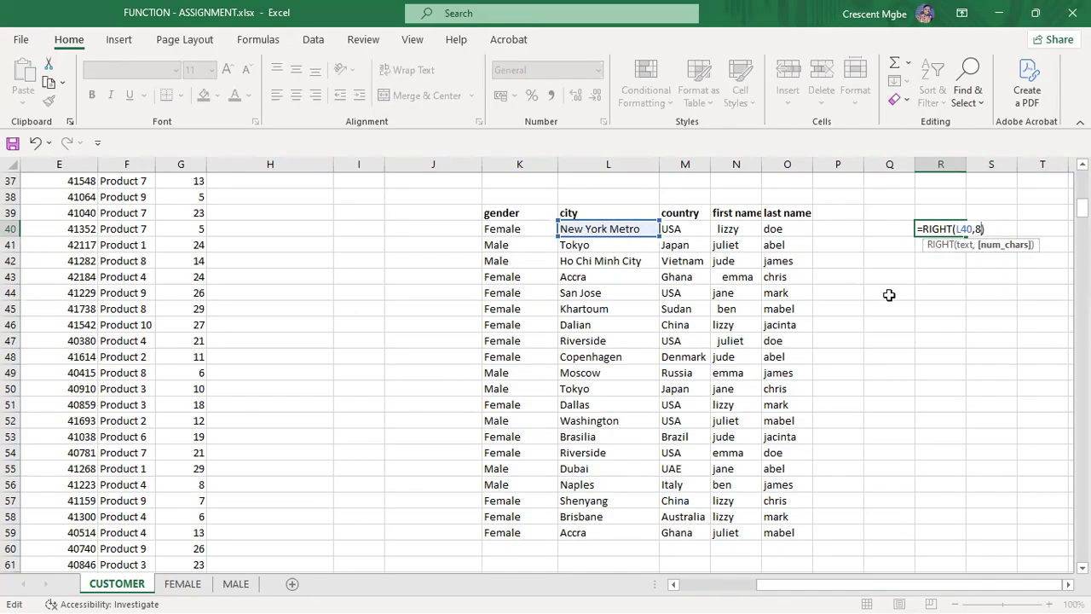
pyautogui.press('Return')
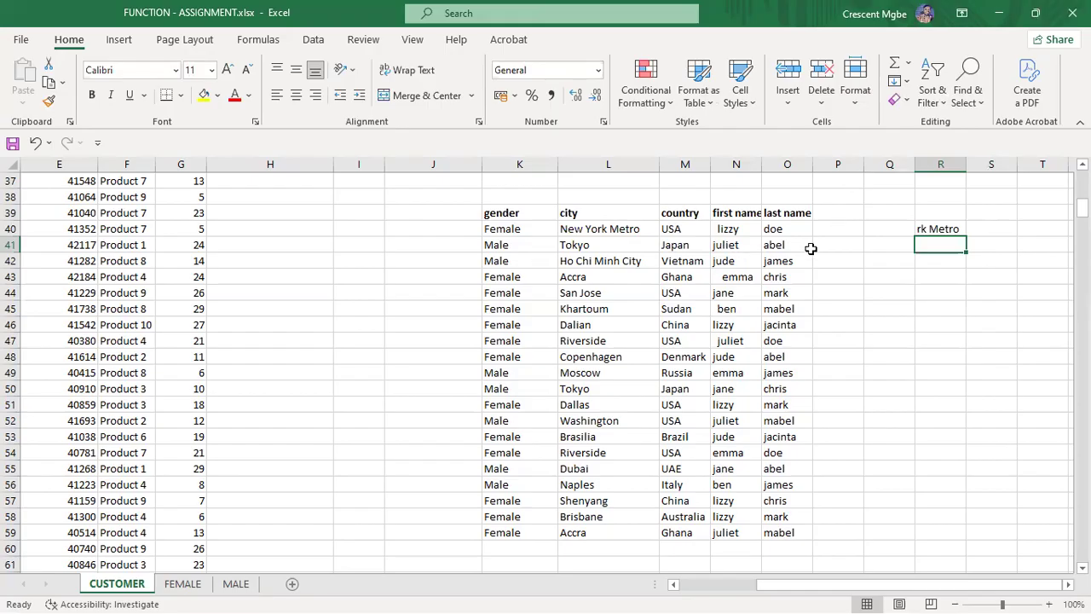
# Step: Add an 'email' header in P39, type the first two customers' gmail addresses and accept Flash Fill
pyautogui.click(853, 213)
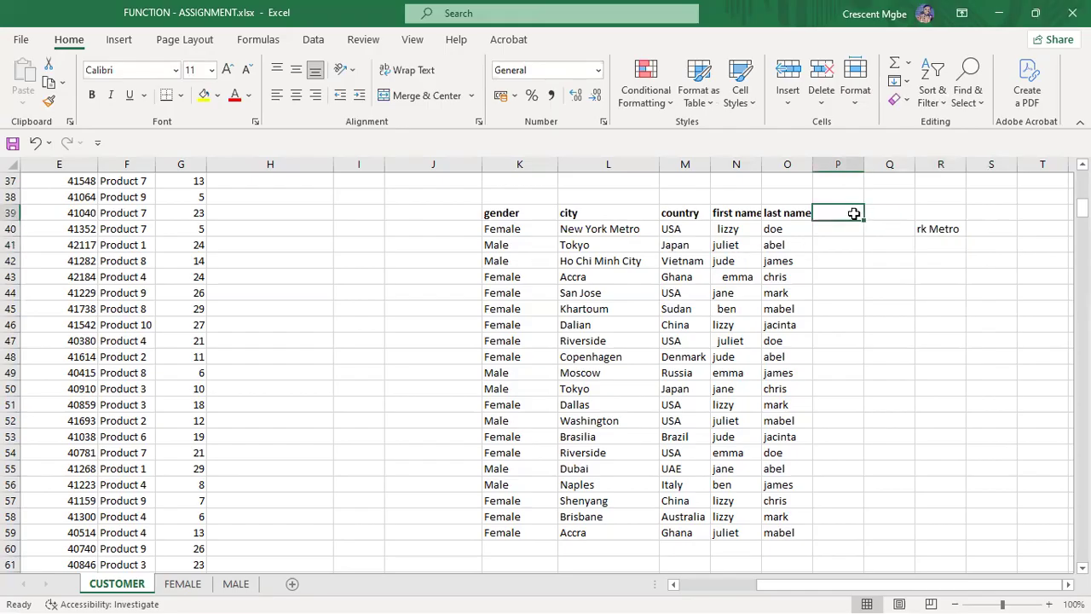
pyautogui.write('e')
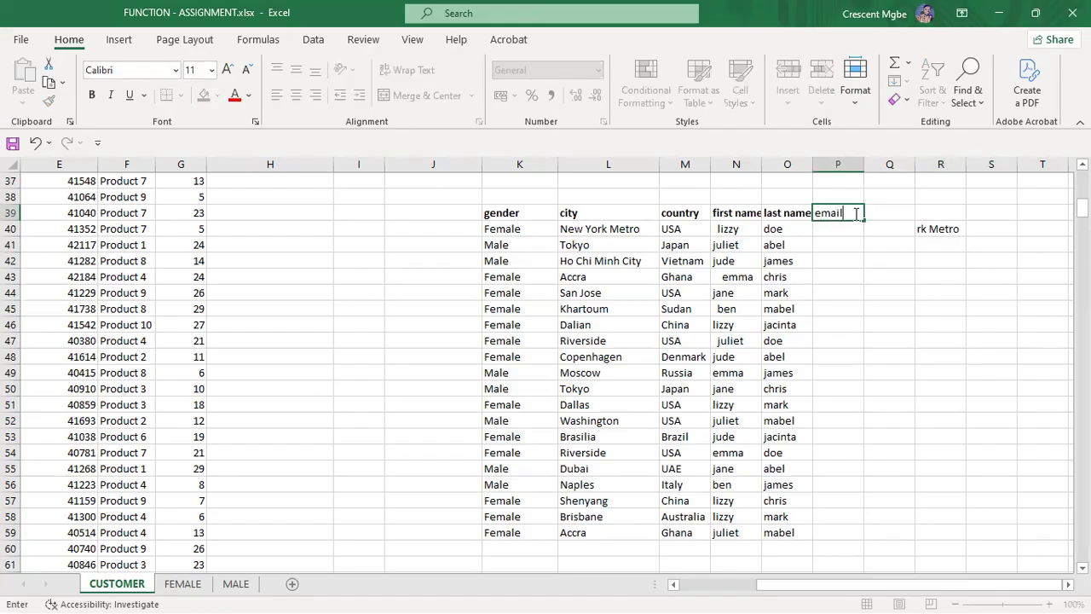
pyautogui.write('mail')
pyautogui.press('Return')
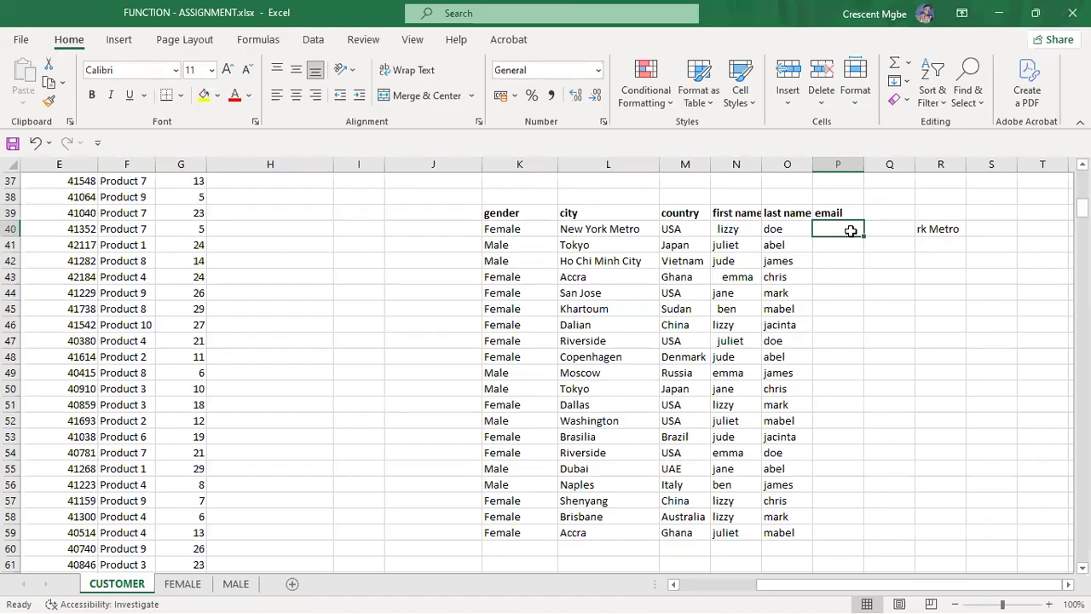
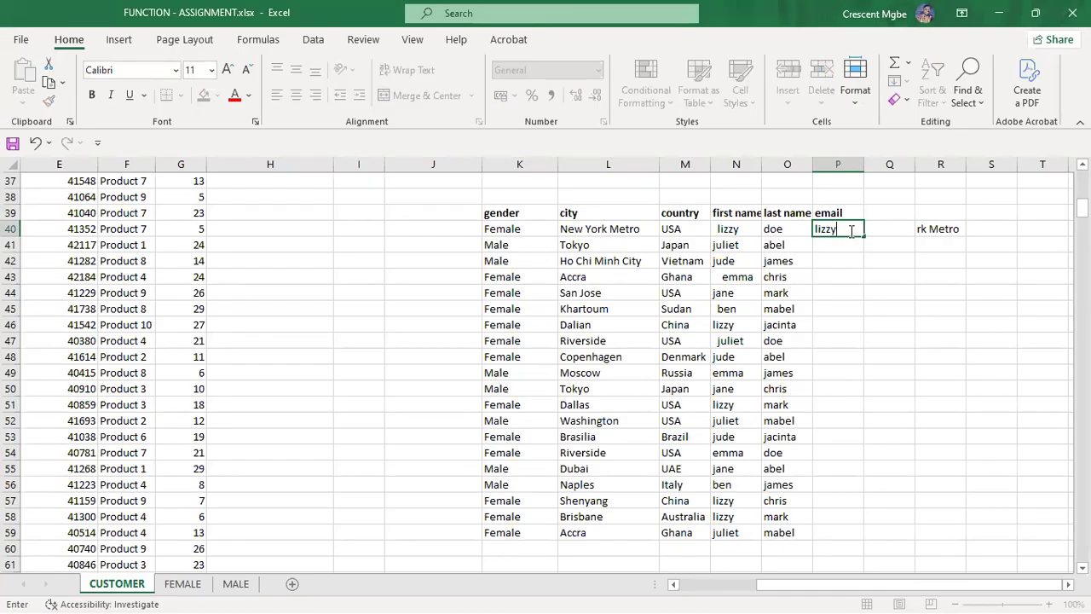
pyautogui.click(838, 243)
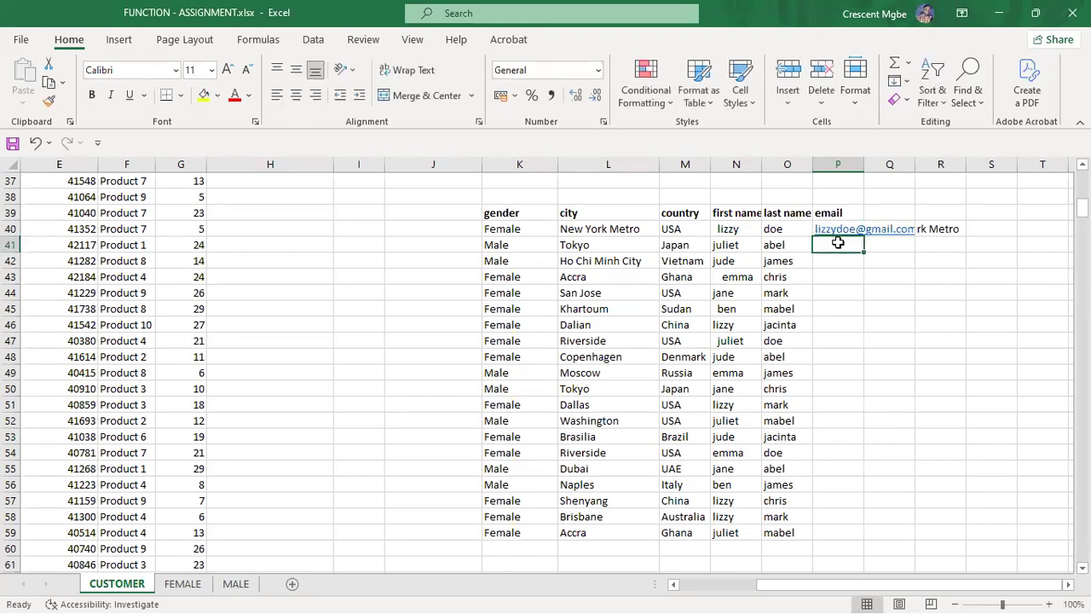
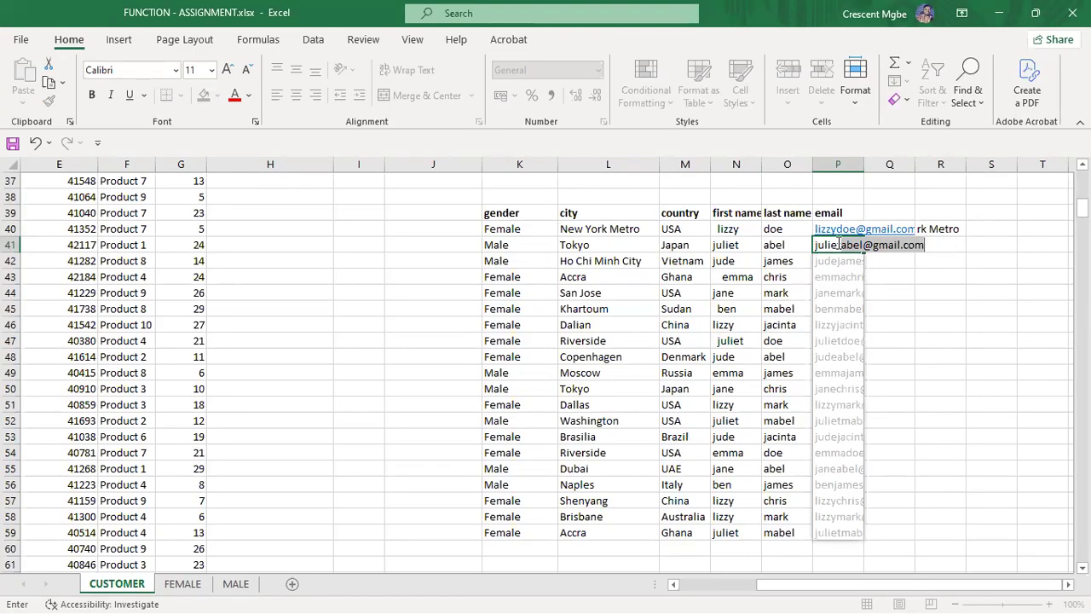
pyautogui.press('Tab')
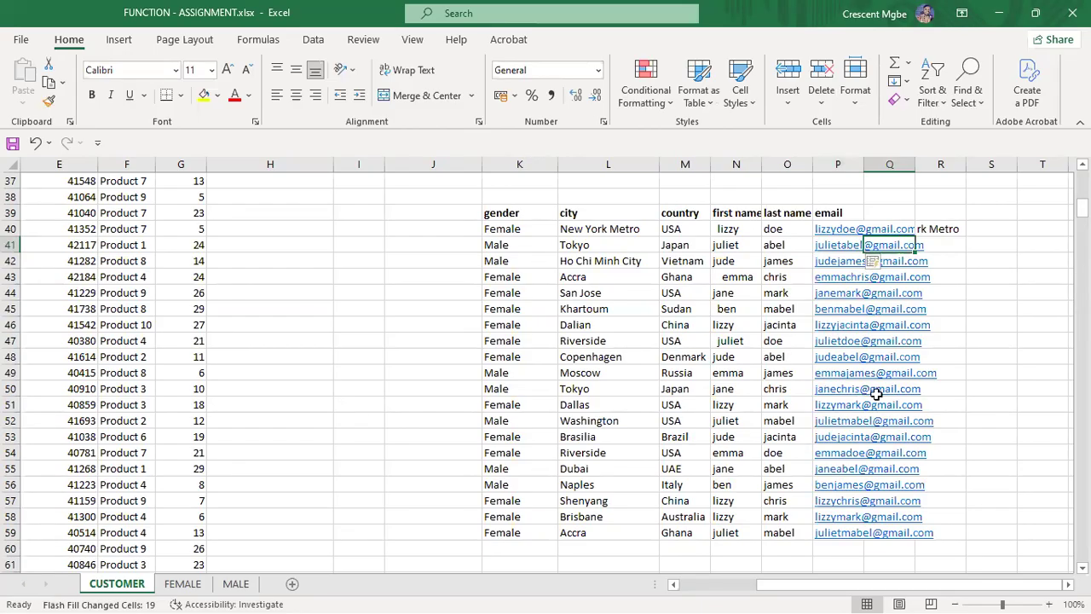
# Step: Widen column P so the email addresses display in full
pyautogui.scroll(-4, 876, 394)
pyautogui.scroll(3, 872, 366)
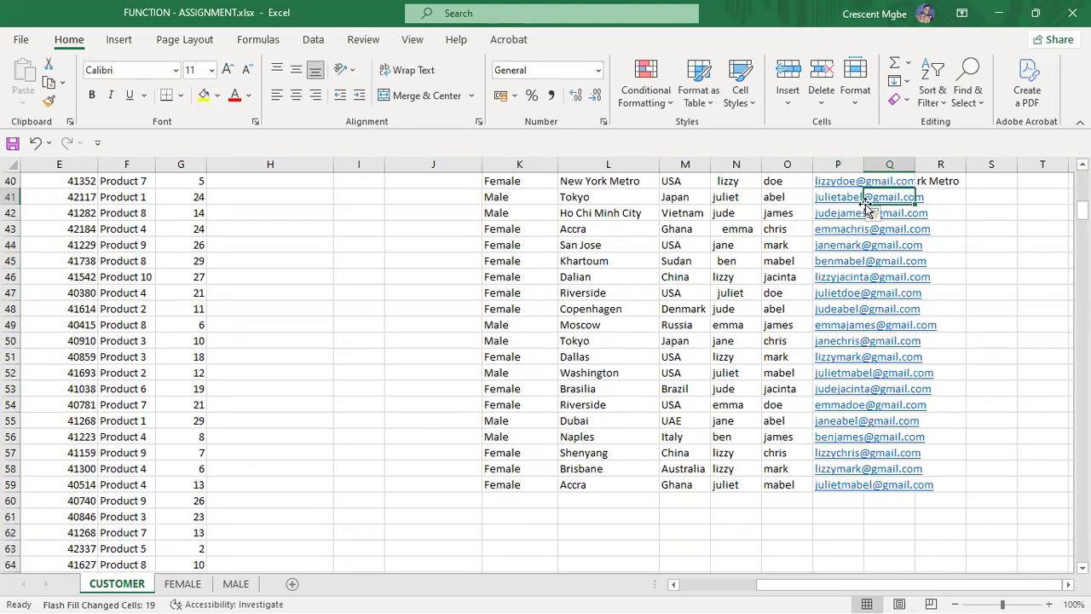
pyautogui.scroll(3, 866, 201)
pyautogui.moveTo(865, 169); pyautogui.dragTo(926, 170)
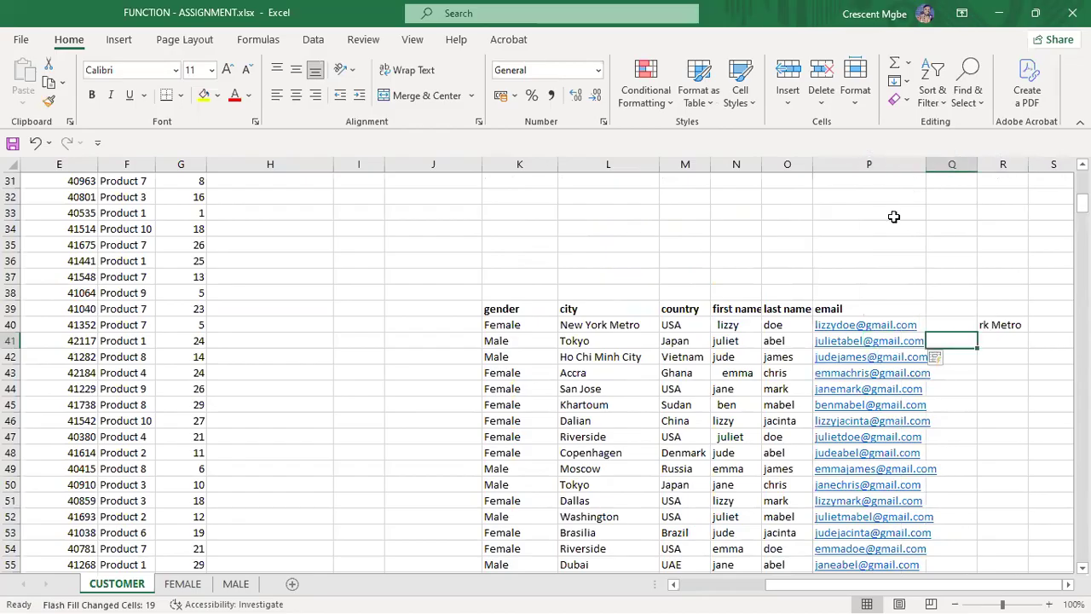
pyautogui.scroll(-2, 887, 273)
pyautogui.scroll(1, 843, 309)
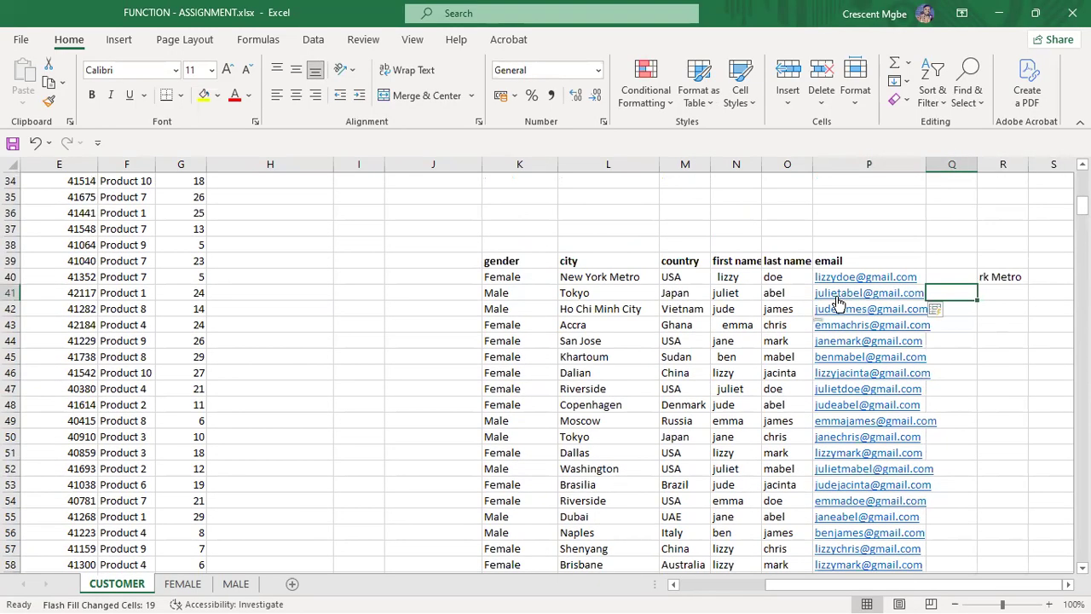
pyautogui.click(1004, 277)
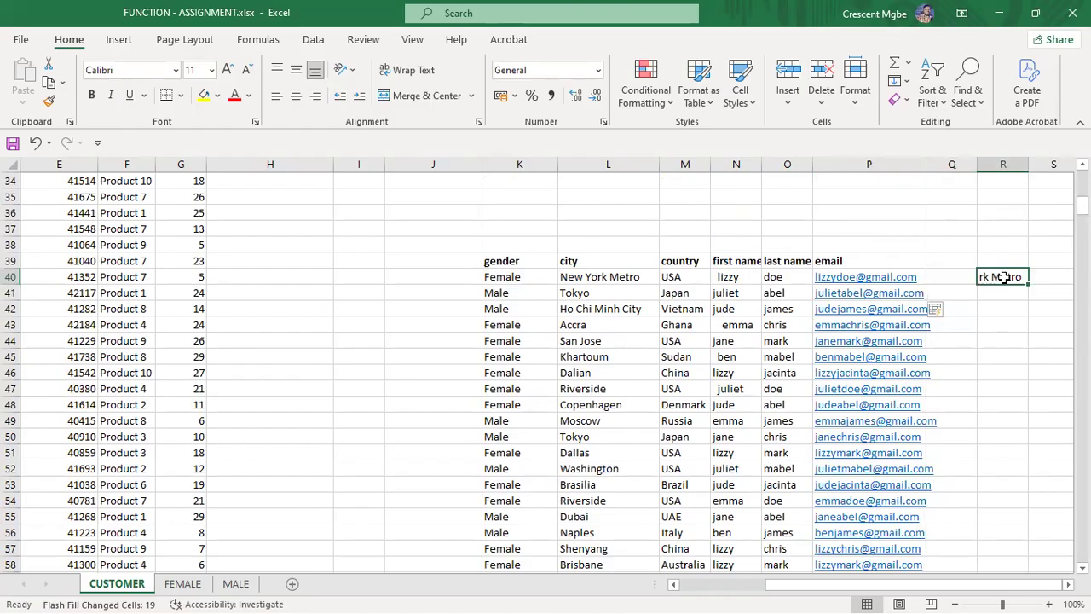
# Step: Clear R40 and enter =LEFT(L40,5) in R37 to return 'New' from the city
pyautogui.press('Delete')
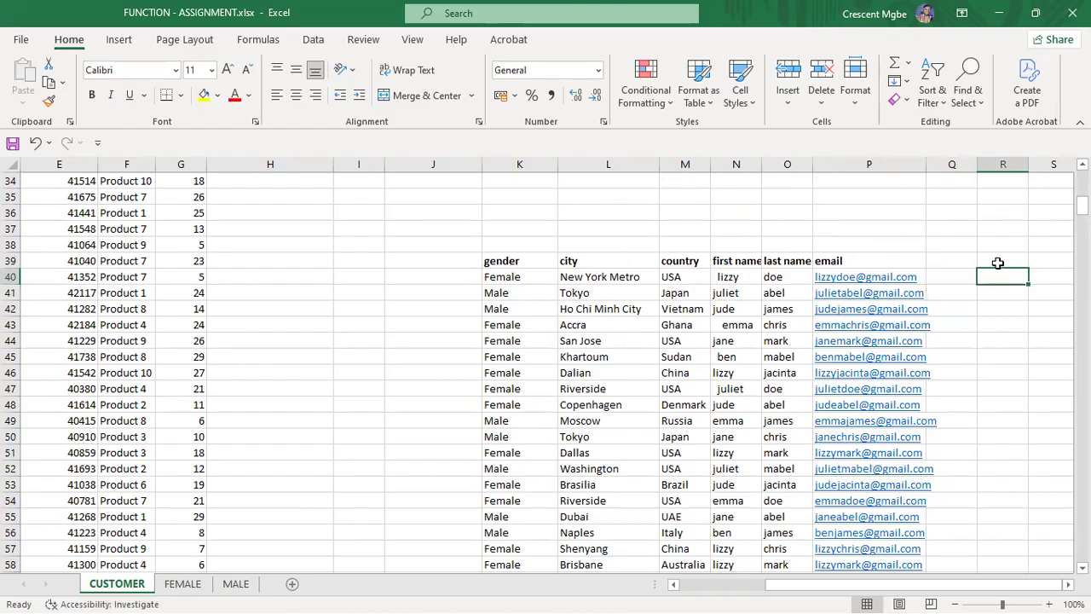
pyautogui.click(1005, 224)
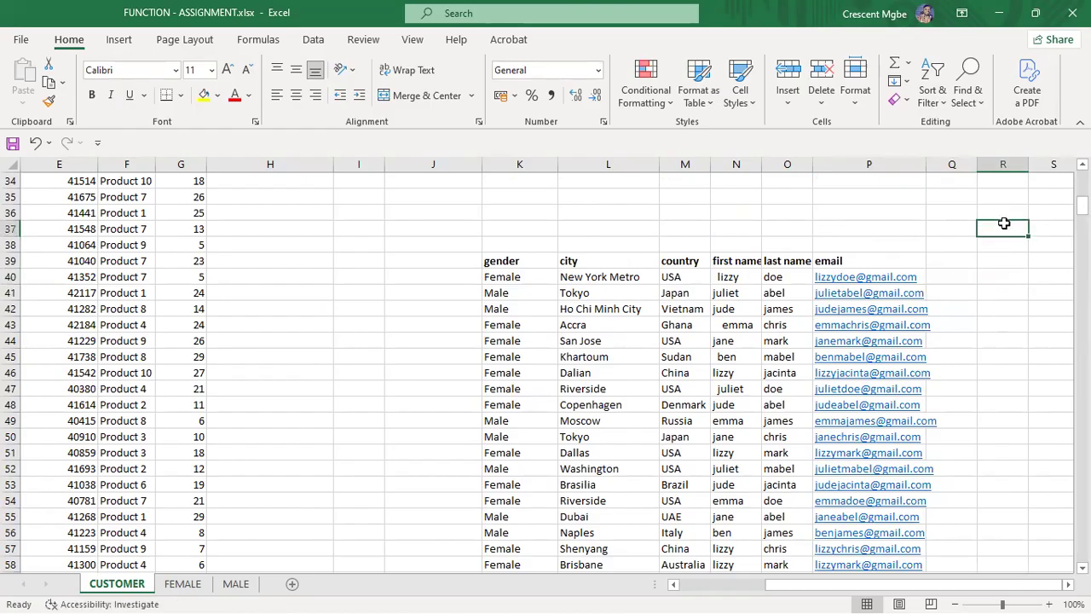
pyautogui.write('=left')
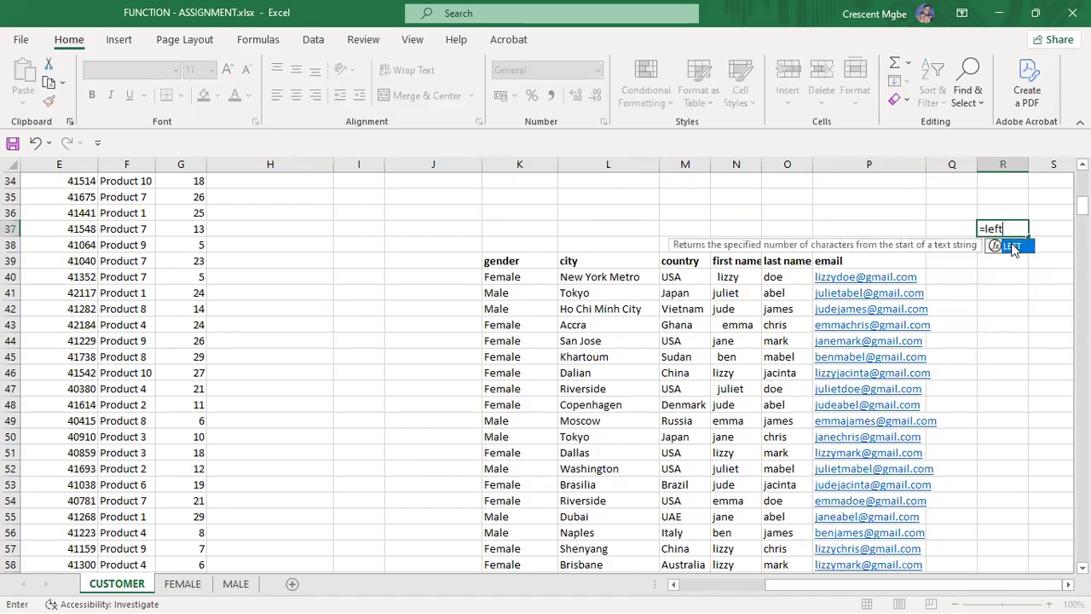
pyautogui.doubleClick(1012, 246)
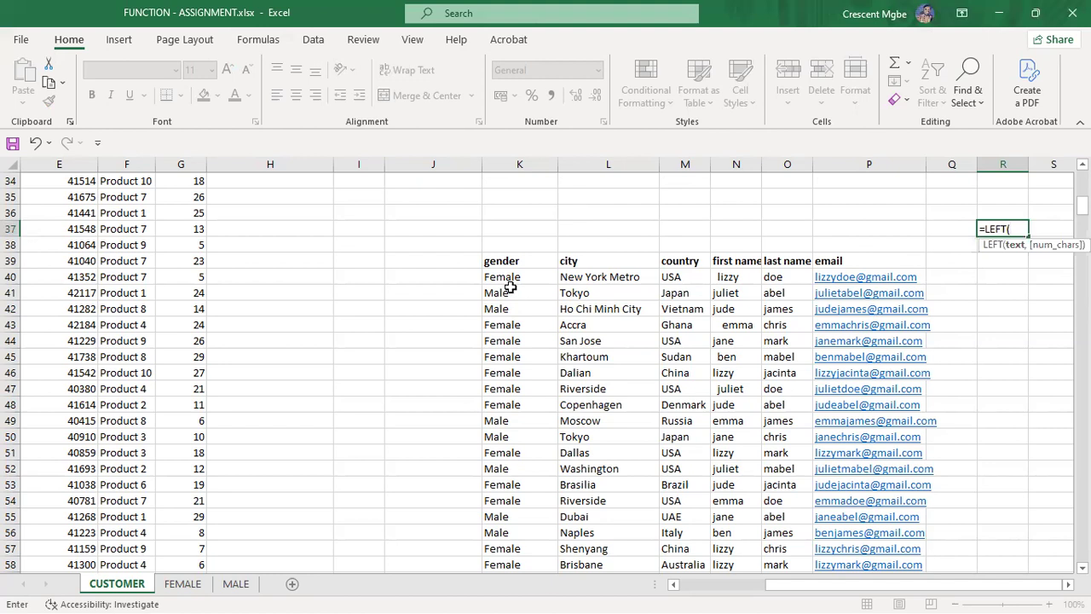
pyautogui.click(602, 279)
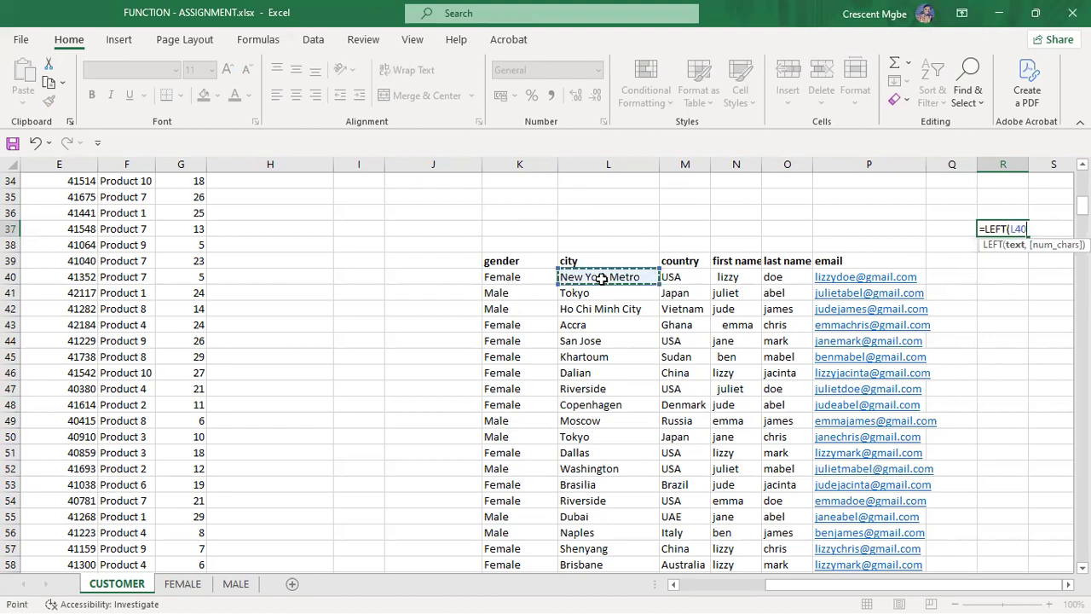
pyautogui.write(',5')
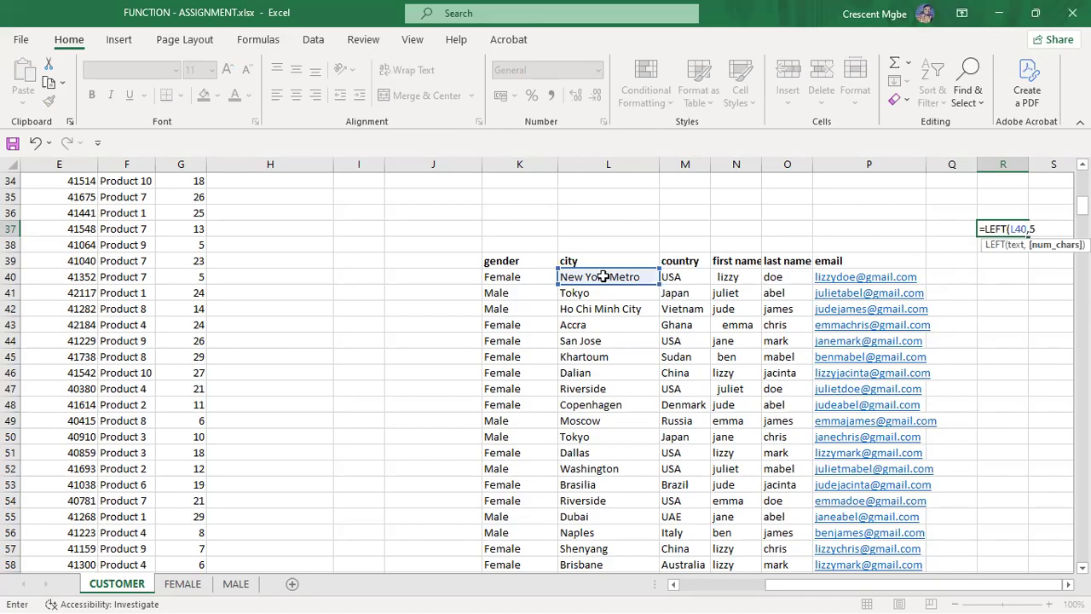
pyautogui.press('Return')
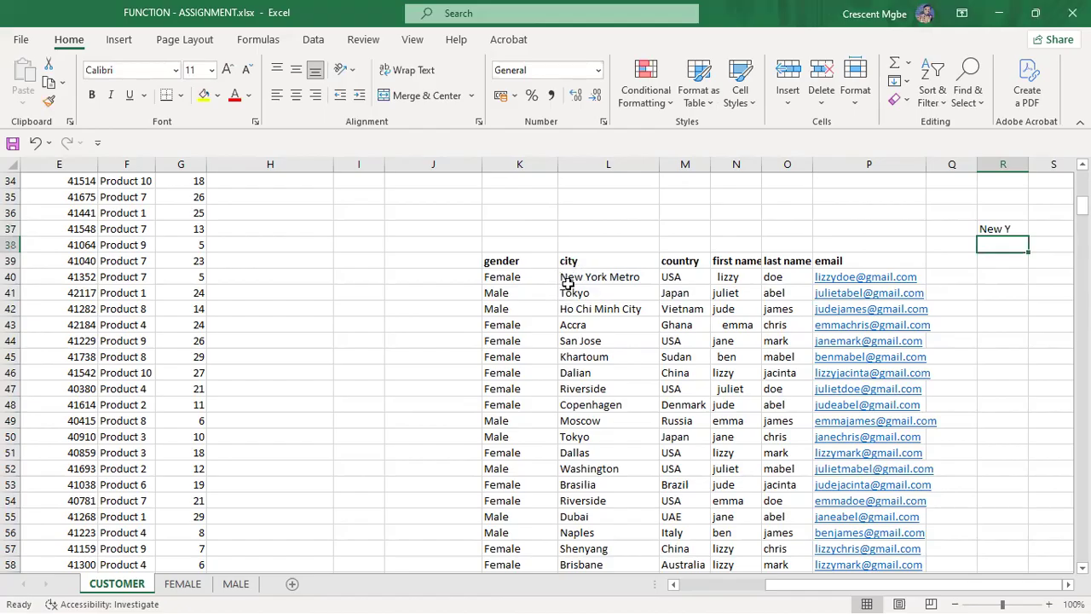
# Step: Add a leading space before New York Metro in L40
pyautogui.click(566, 277)
pyautogui.doubleClick(566, 277)
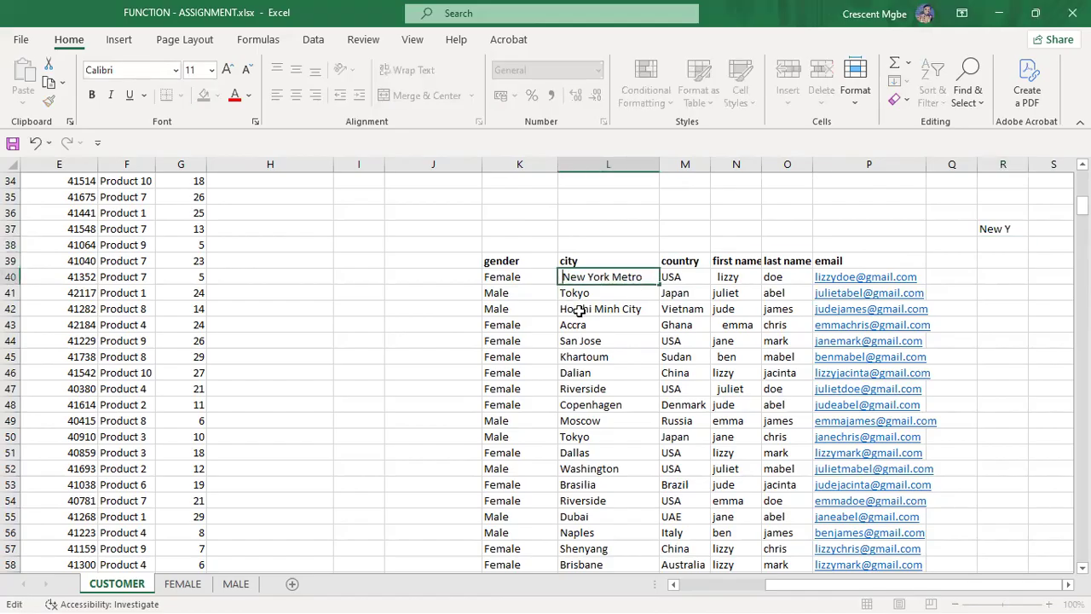
pyautogui.click(596, 208)
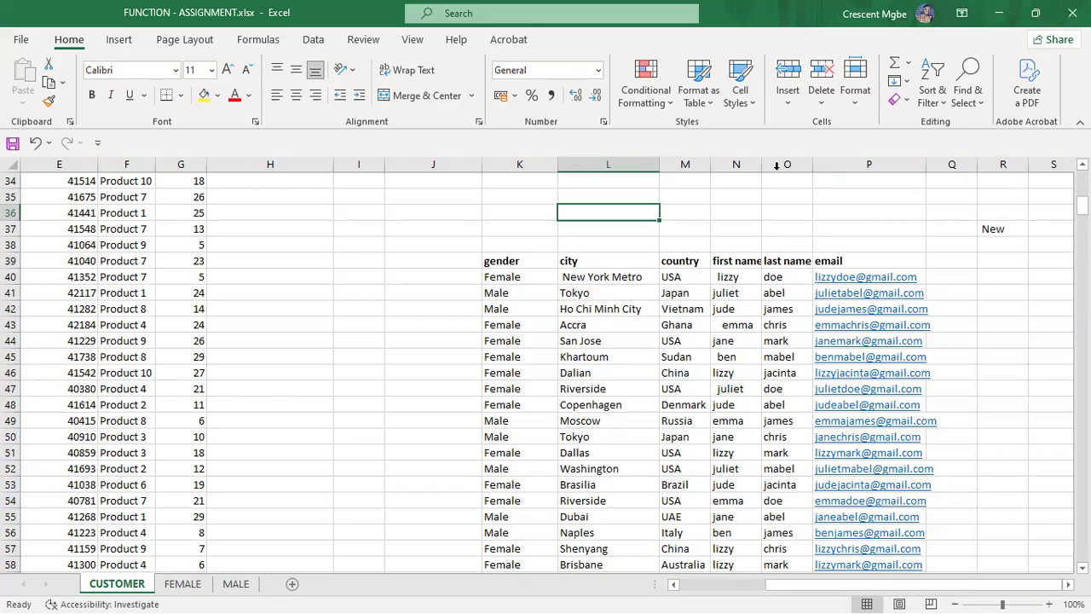
pyautogui.click(740, 163)
pyautogui.moveTo(740, 164); pyautogui.dragTo(784, 164)
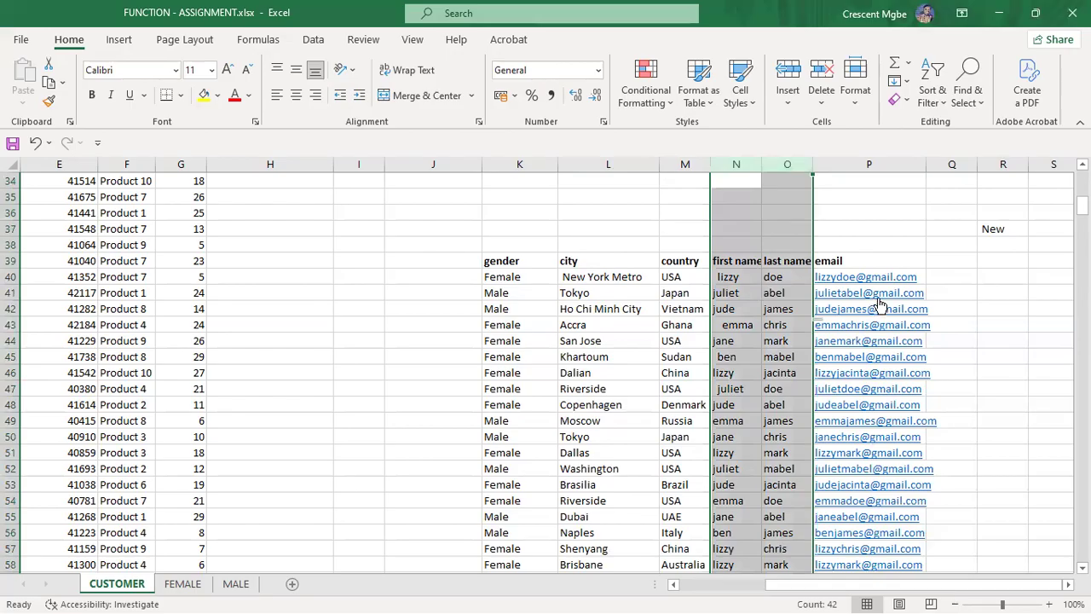
pyautogui.click(985, 264)
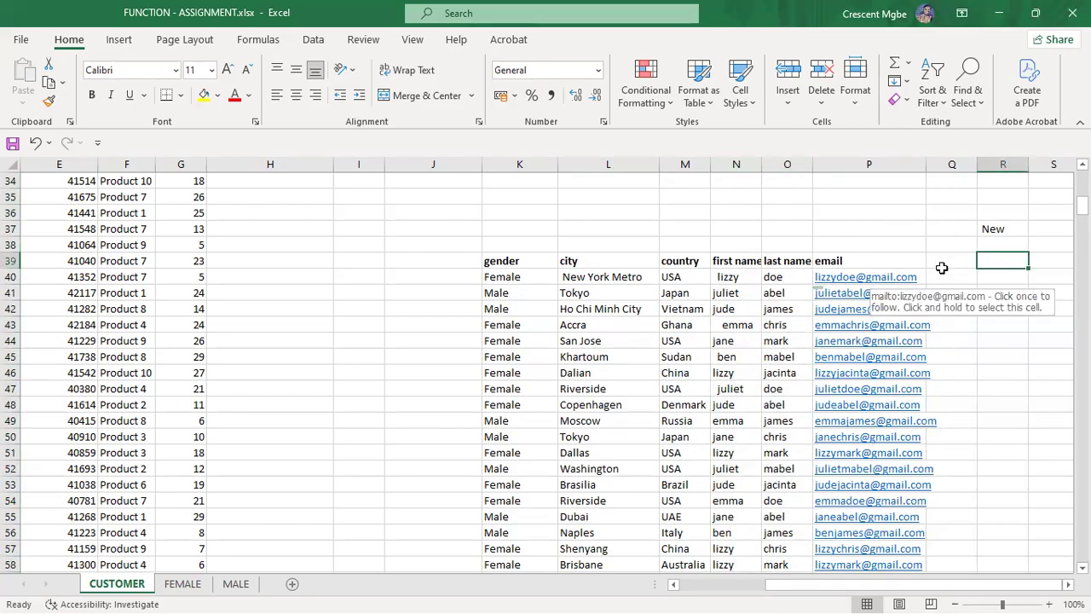
pyautogui.click(1007, 275)
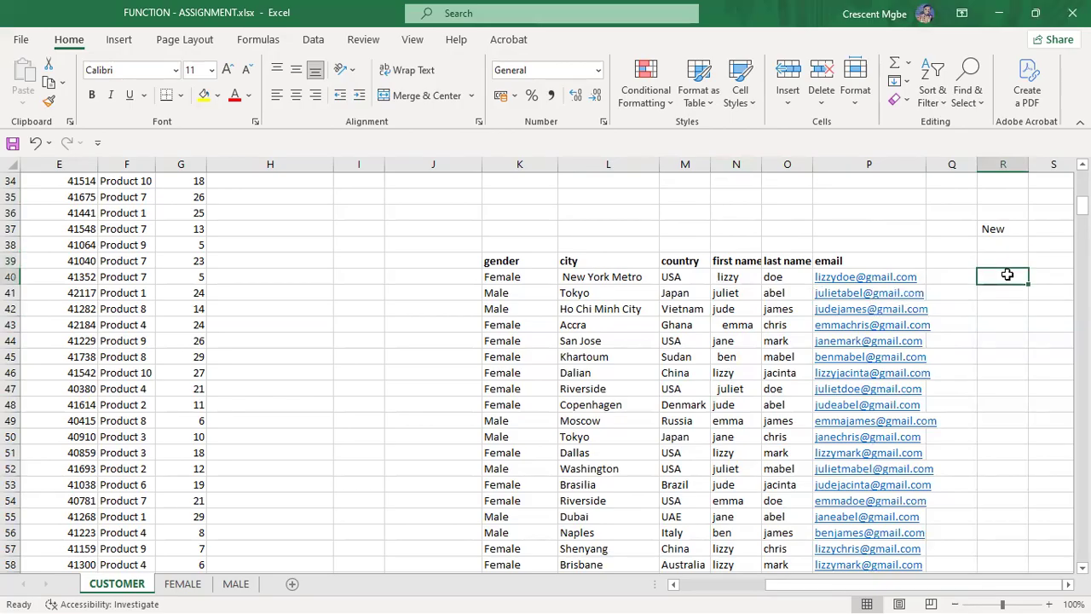
pyautogui.write('l')
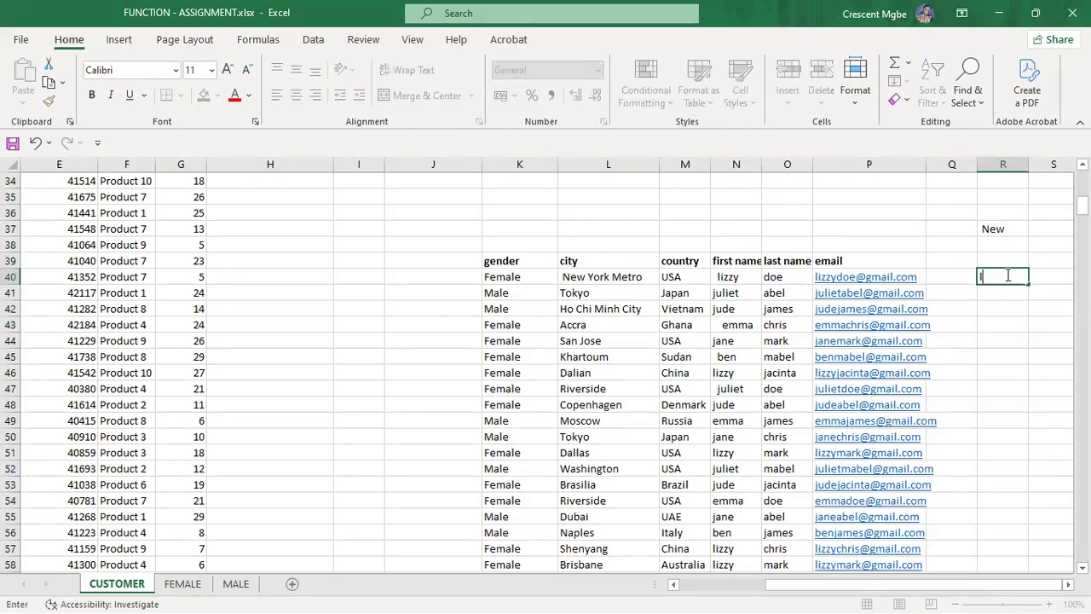
pyautogui.press('BackSpace')
pyautogui.write('=')
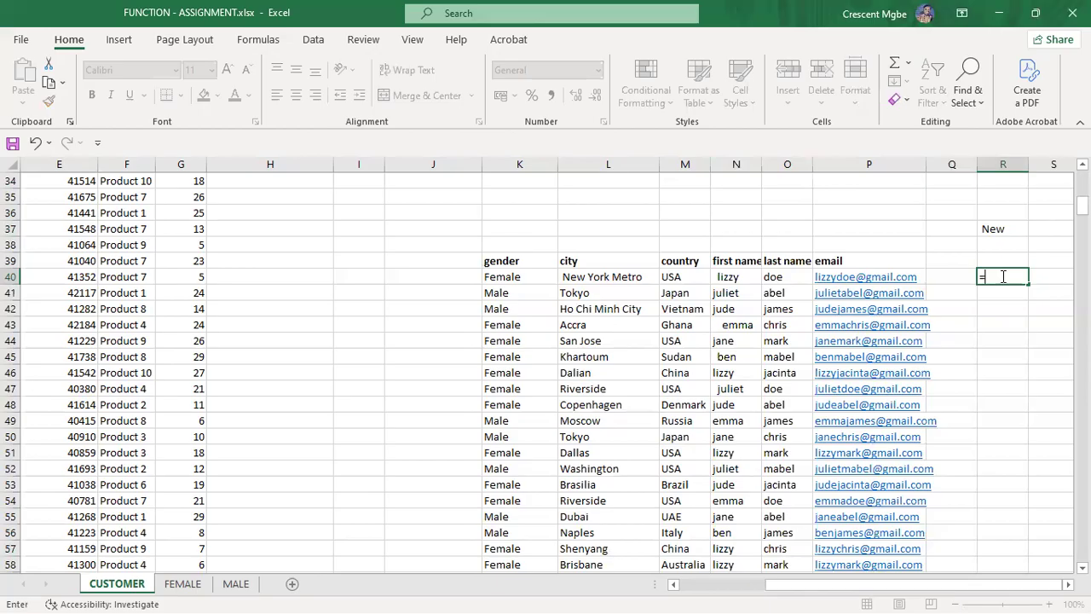
pyautogui.write('left')
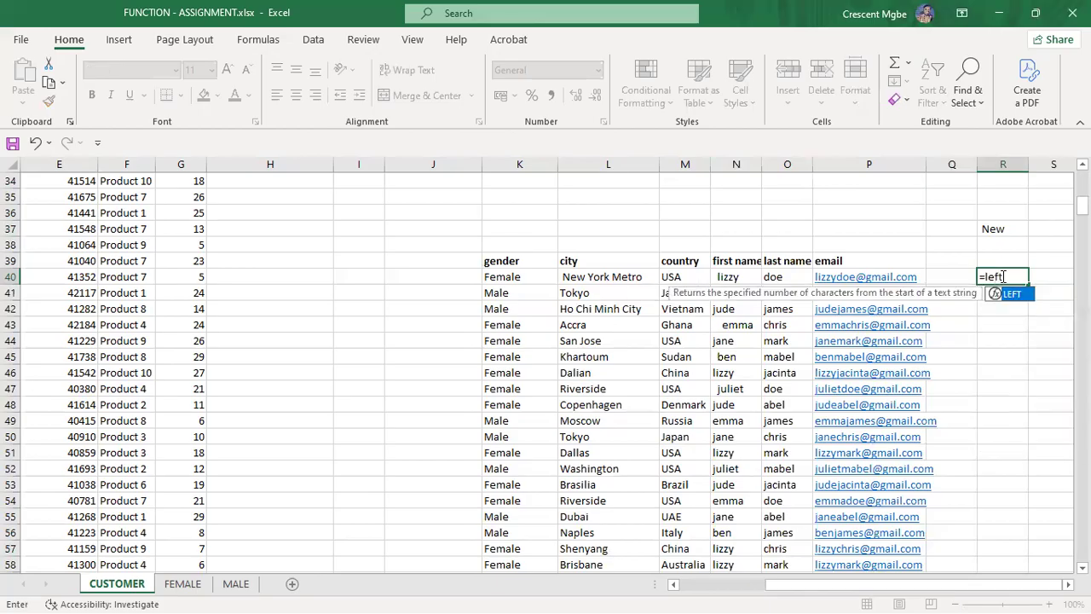
pyautogui.doubleClick(1023, 297)
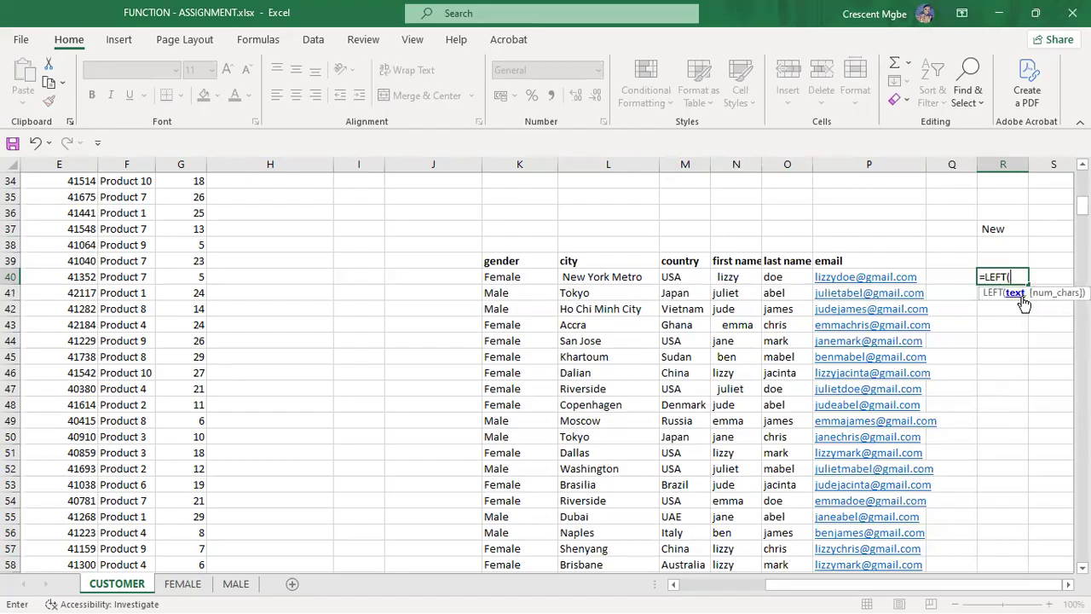
pyautogui.click(867, 279)
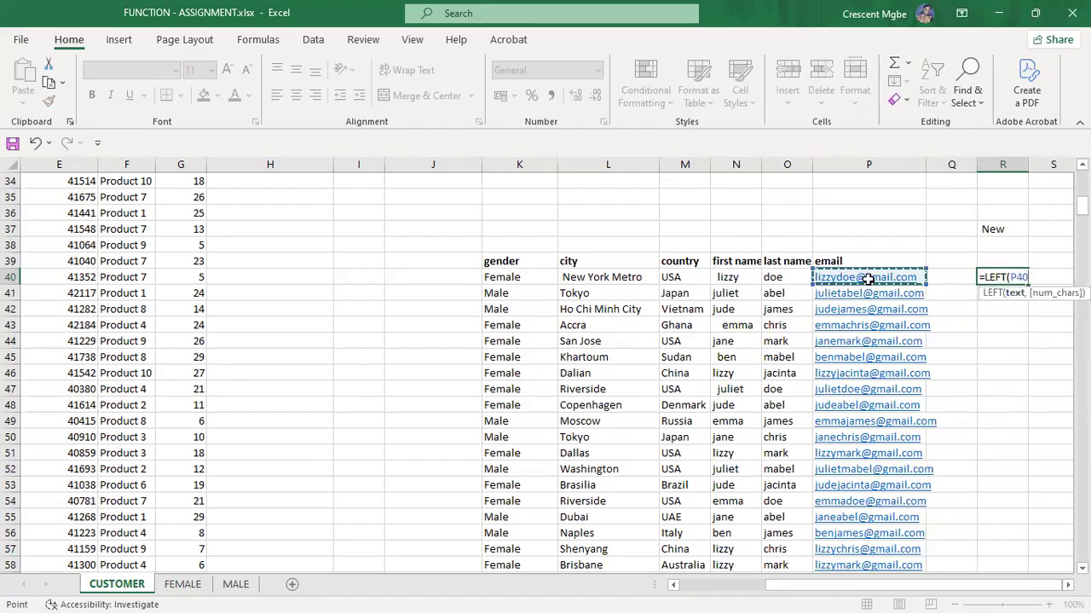
pyautogui.write(',')
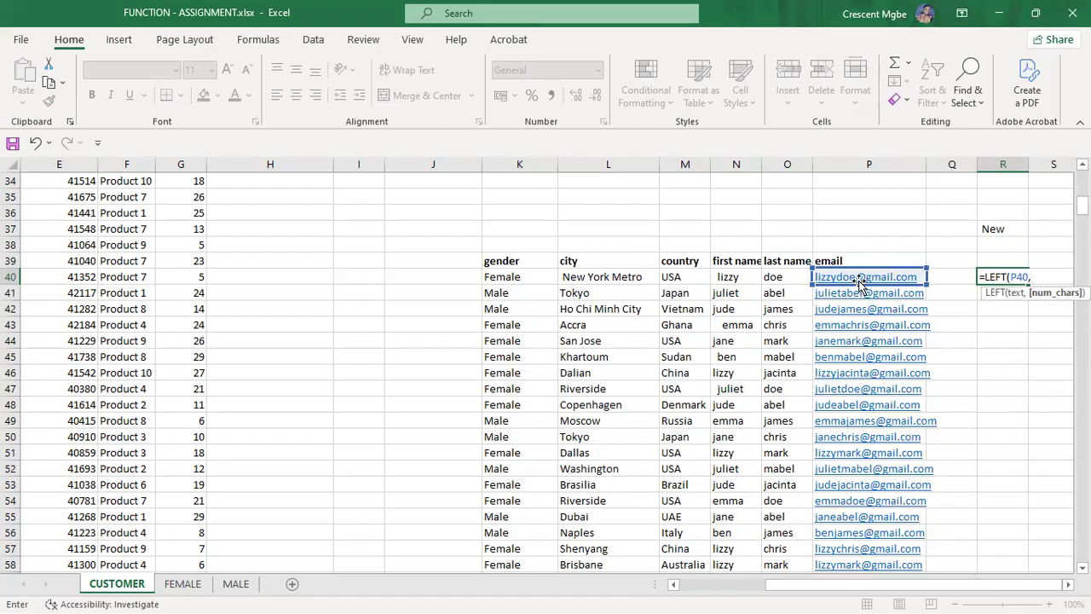
pyautogui.write('8')
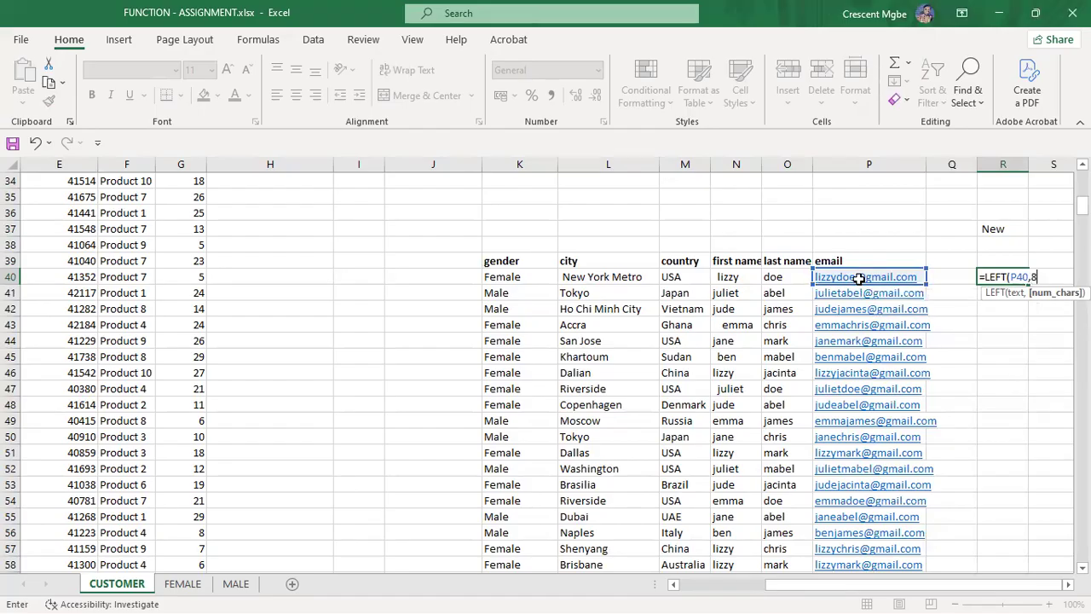
pyautogui.press('Return')
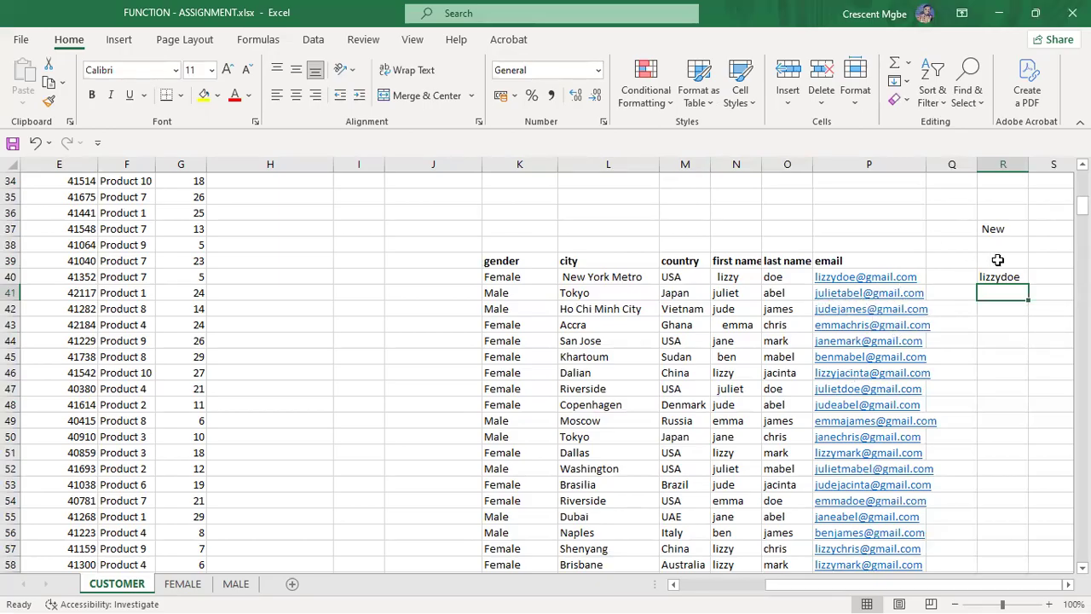
# Step: Clear the test cells R37 and R40 and return to the PowerPoint slide show
pyautogui.click(1007, 225)
pyautogui.press('Delete')
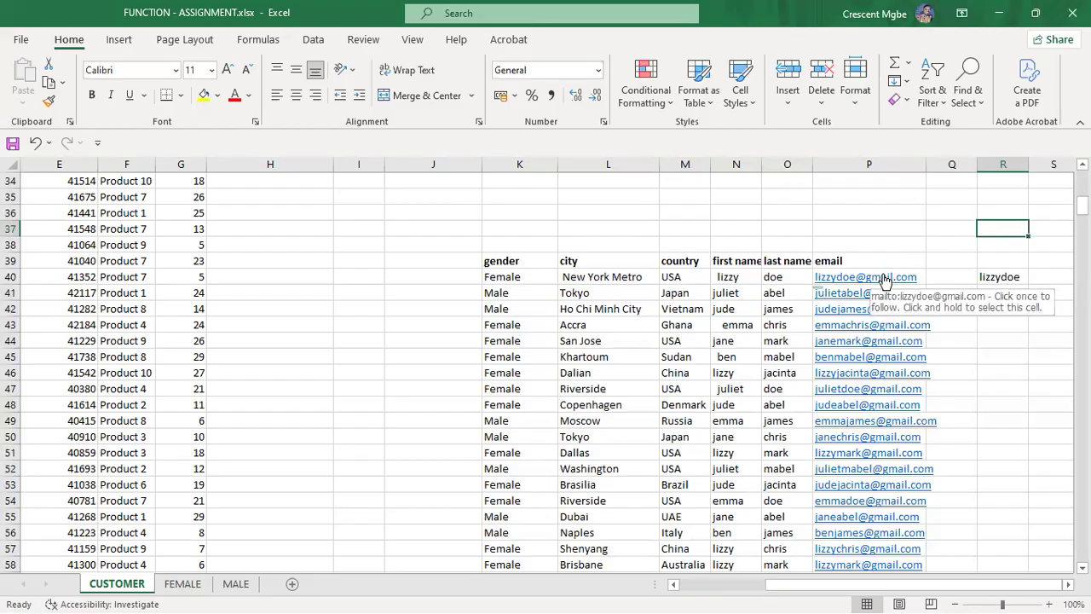
pyautogui.click(1006, 280)
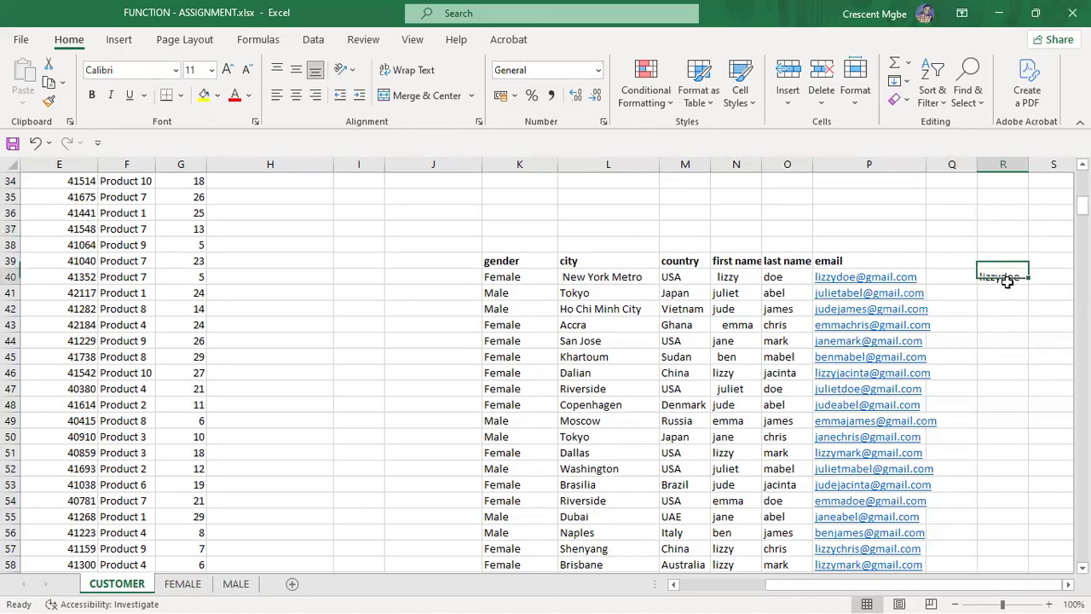
pyautogui.press('Delete')
pyautogui.press('super+Tab')
pyautogui.click(434, 175)
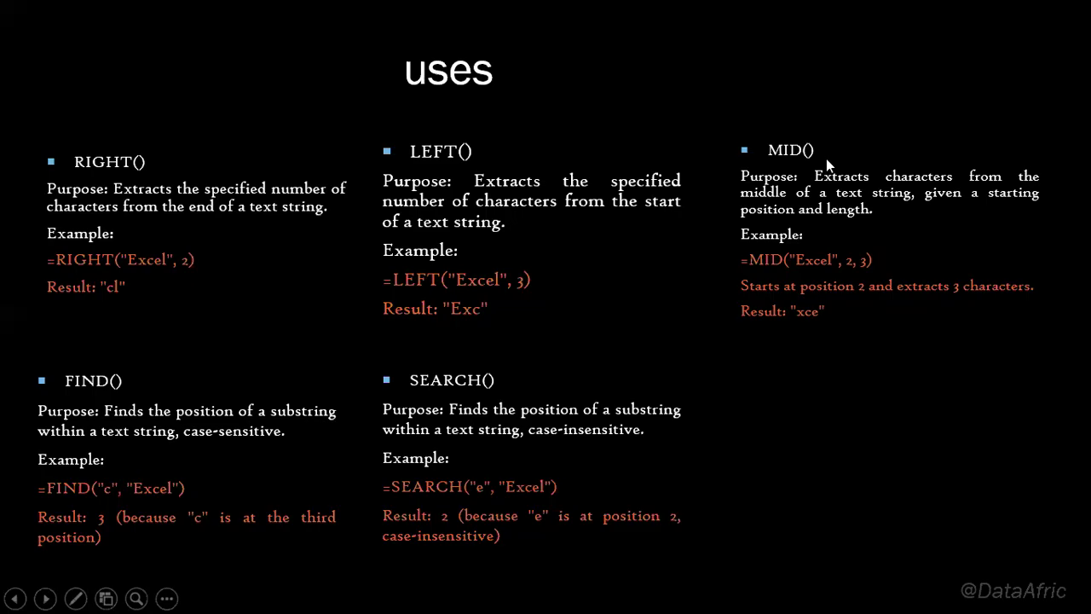
# Step: Open Task View to list the 'uses' slide show and the FUNCTION - ASSIGNMENT.xlsx workbook
pyautogui.press('super+Tab')
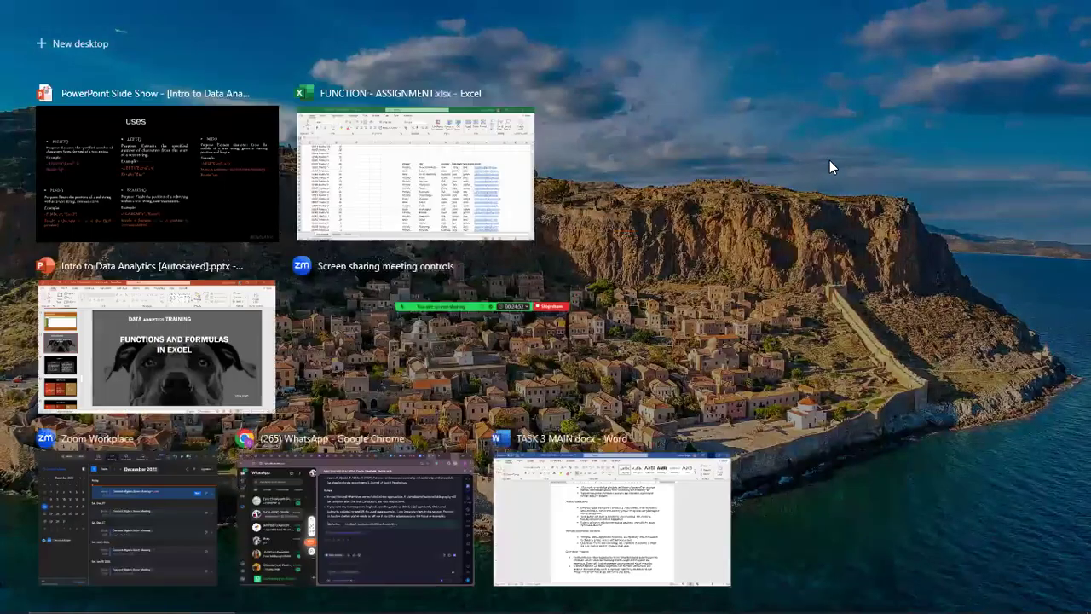
# Step: Back in Excel, enter =MID(L40,6,4) in R40, which returns York
pyautogui.click(470, 168)
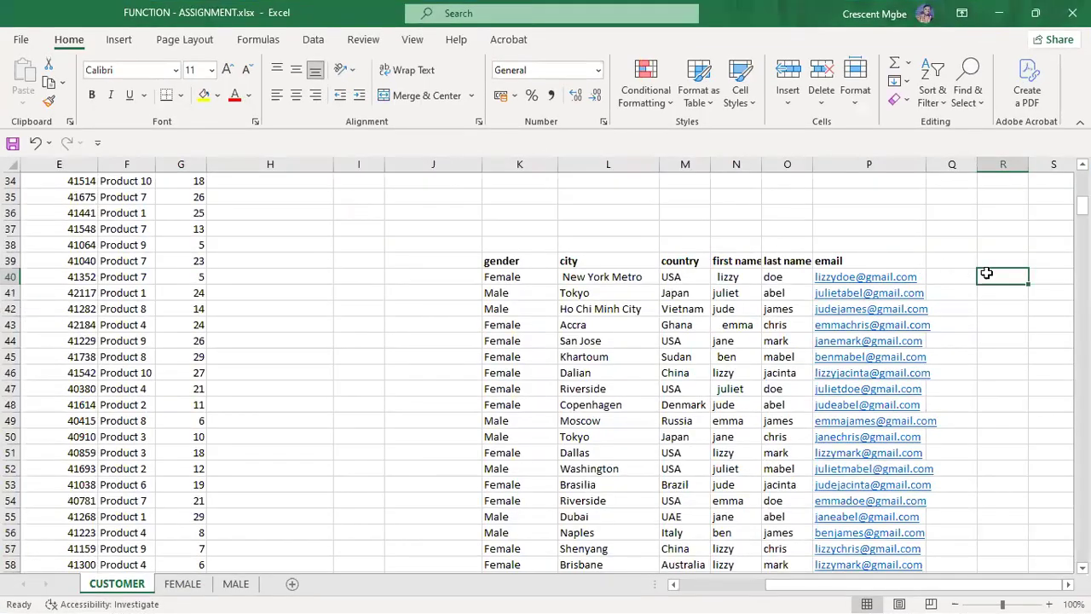
pyautogui.write('=MID')
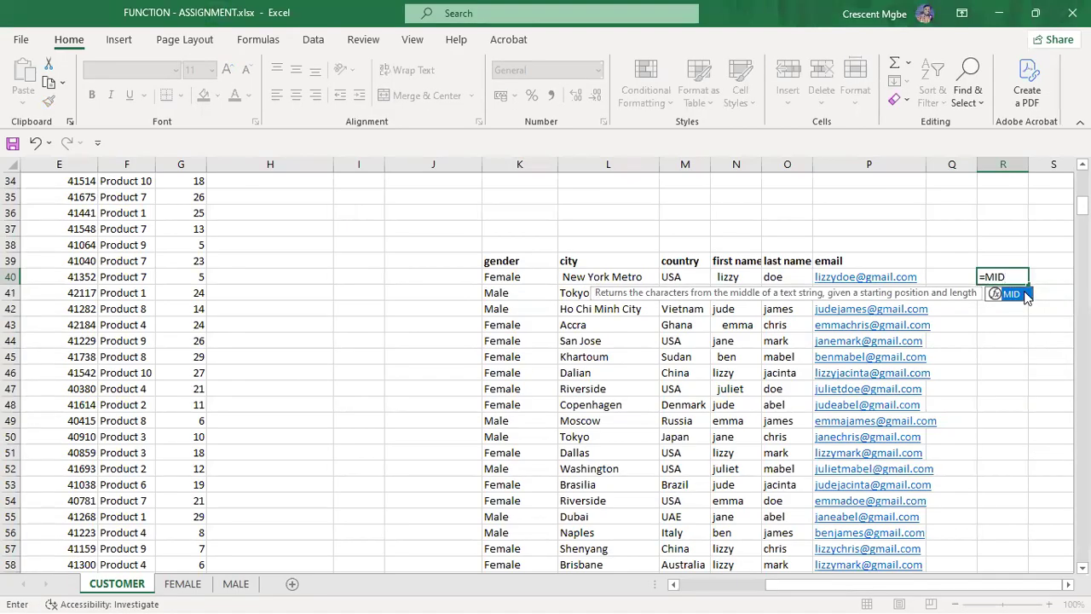
pyautogui.doubleClick(1015, 294)
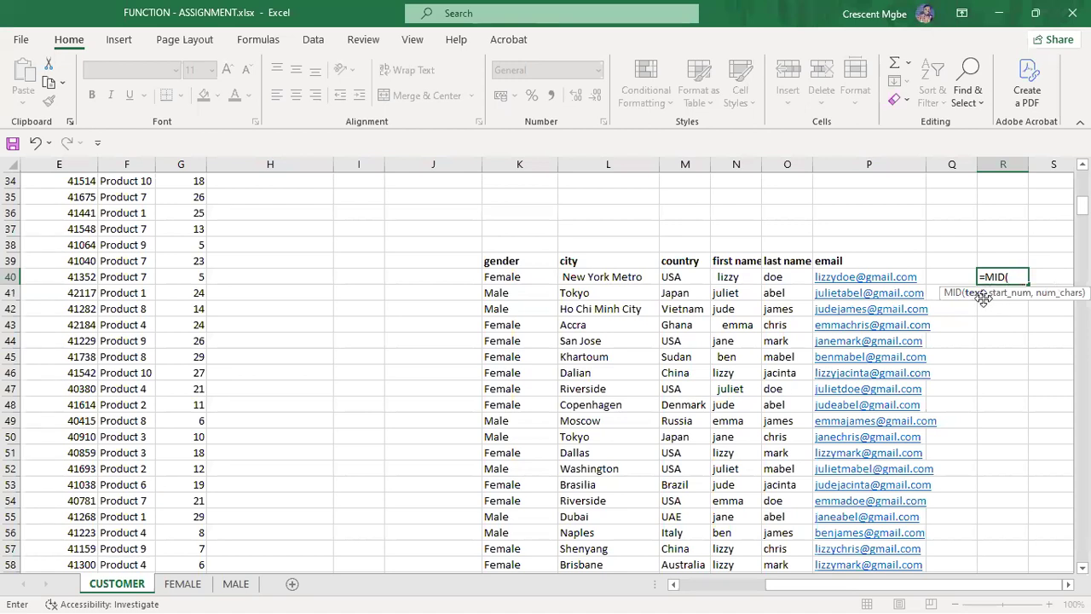
pyautogui.click(615, 282)
pyautogui.write(',2')
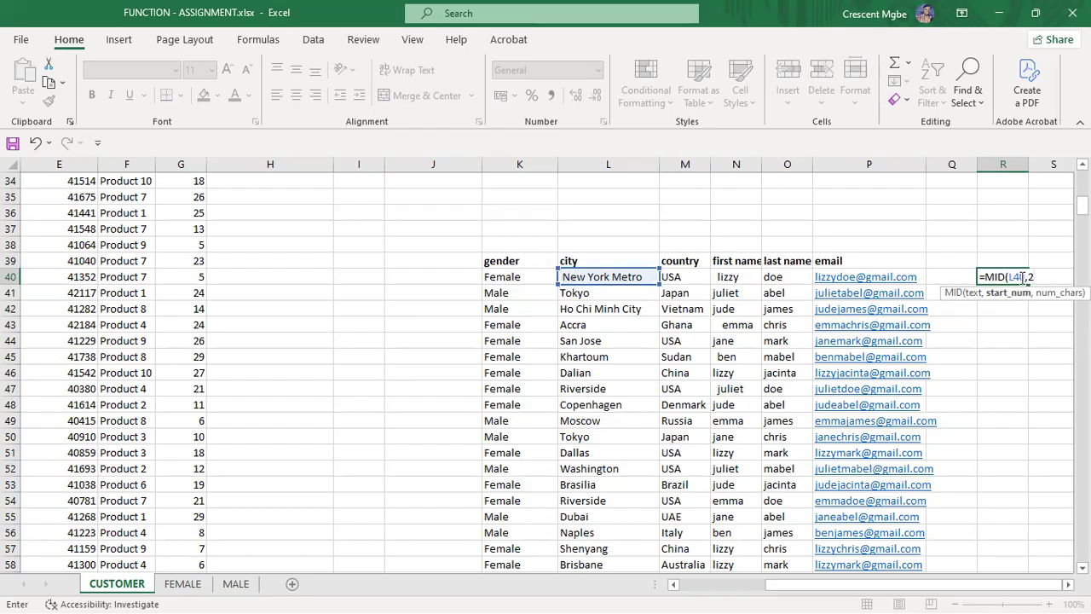
pyautogui.write(',')
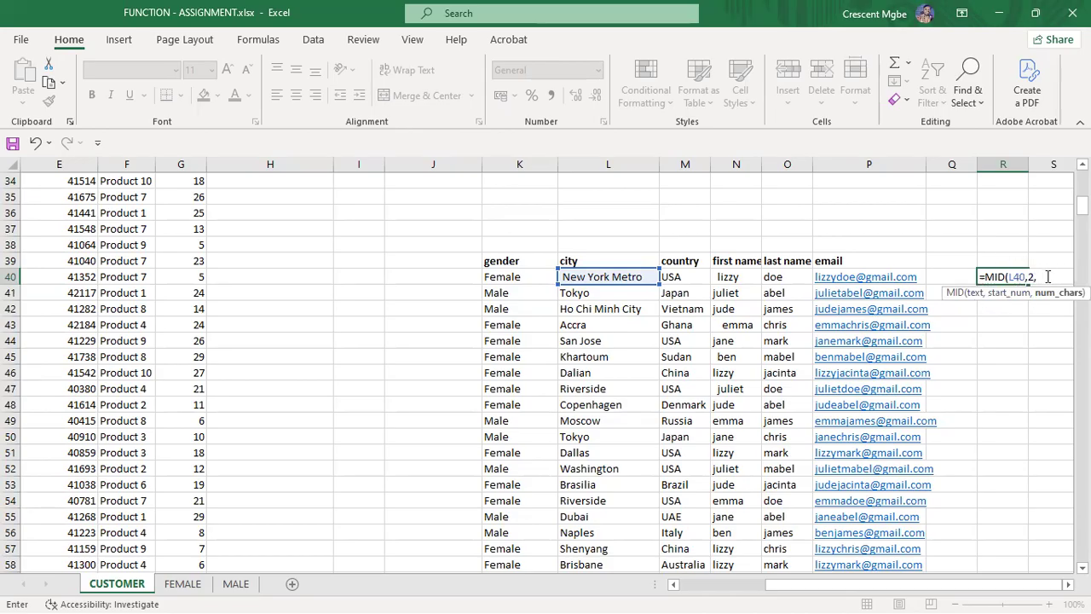
pyautogui.write('4')
pyautogui.click(1034, 277)
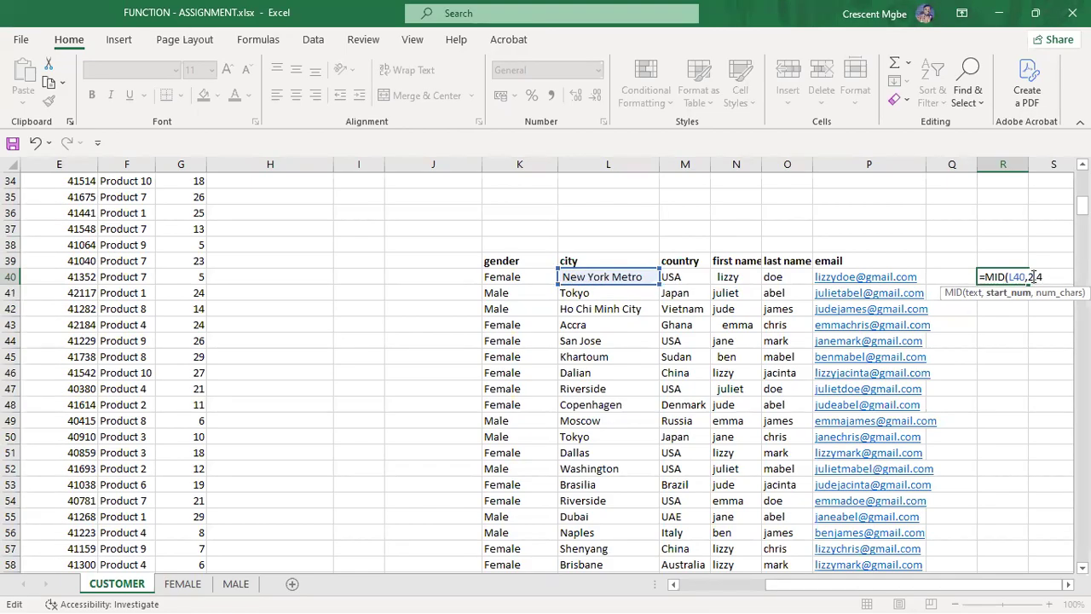
pyautogui.press('BackSpace')
pyautogui.write('6')
pyautogui.press('Return')
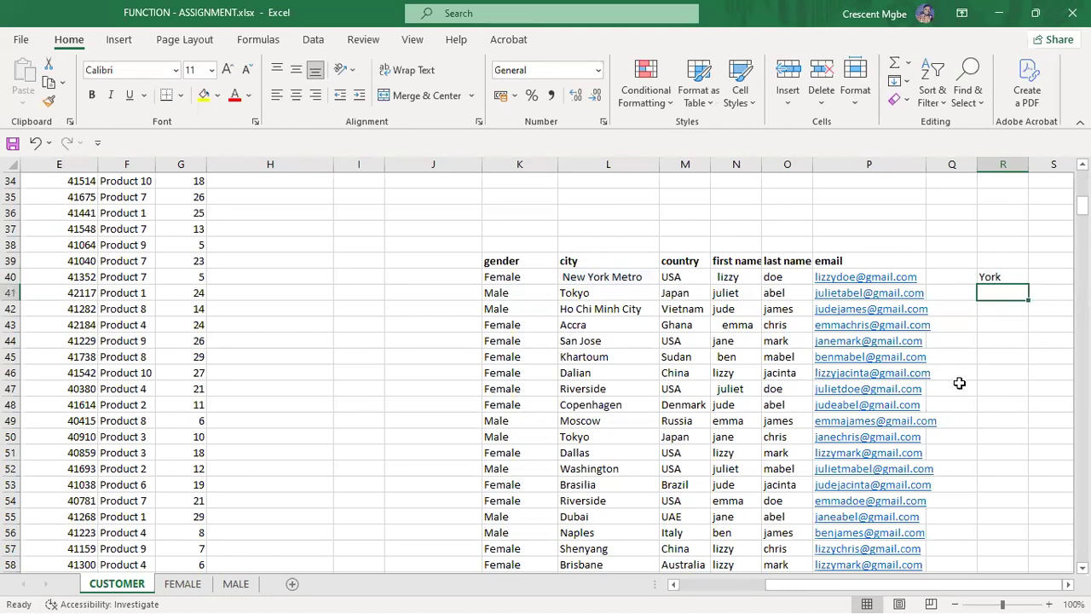
# Step: Change R40's MID start position to 2 so it returns New
pyautogui.doubleClick(1006, 277)
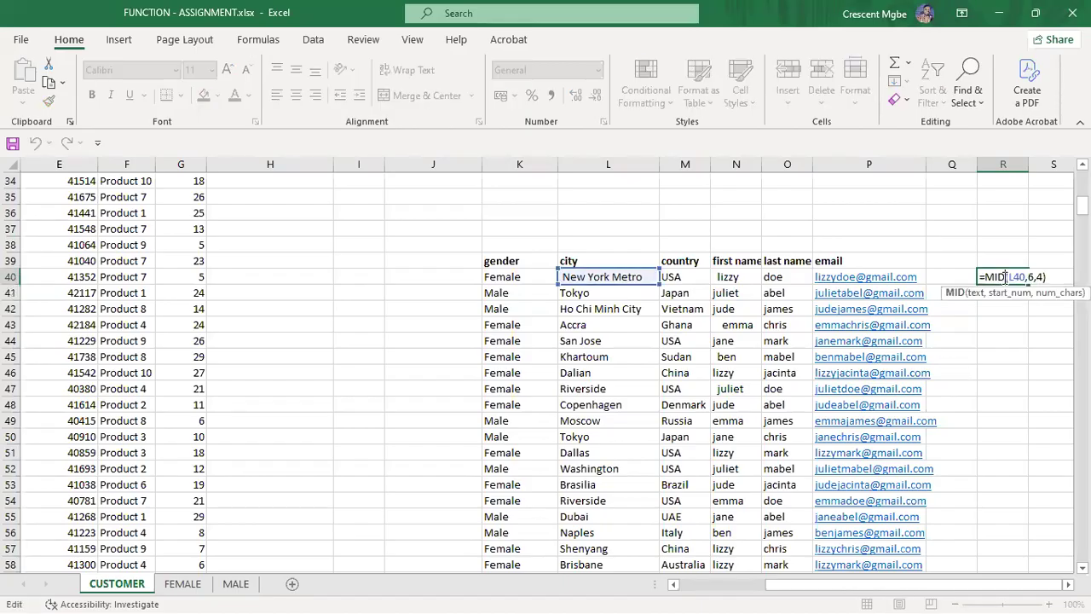
pyautogui.click(1033, 277)
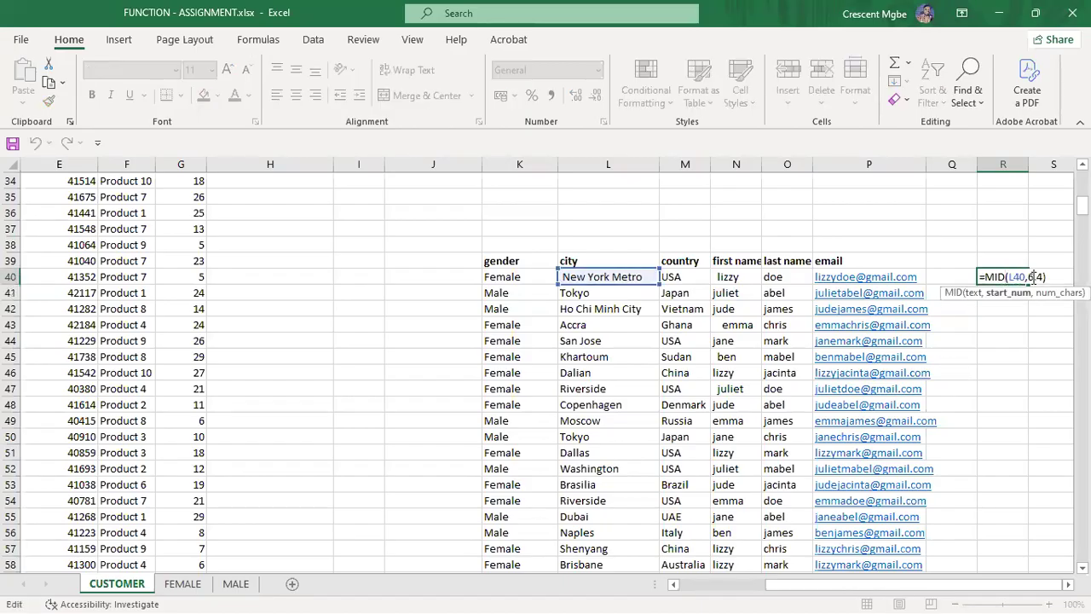
pyautogui.press('BackSpace')
pyautogui.write('2')
pyautogui.press('Return')
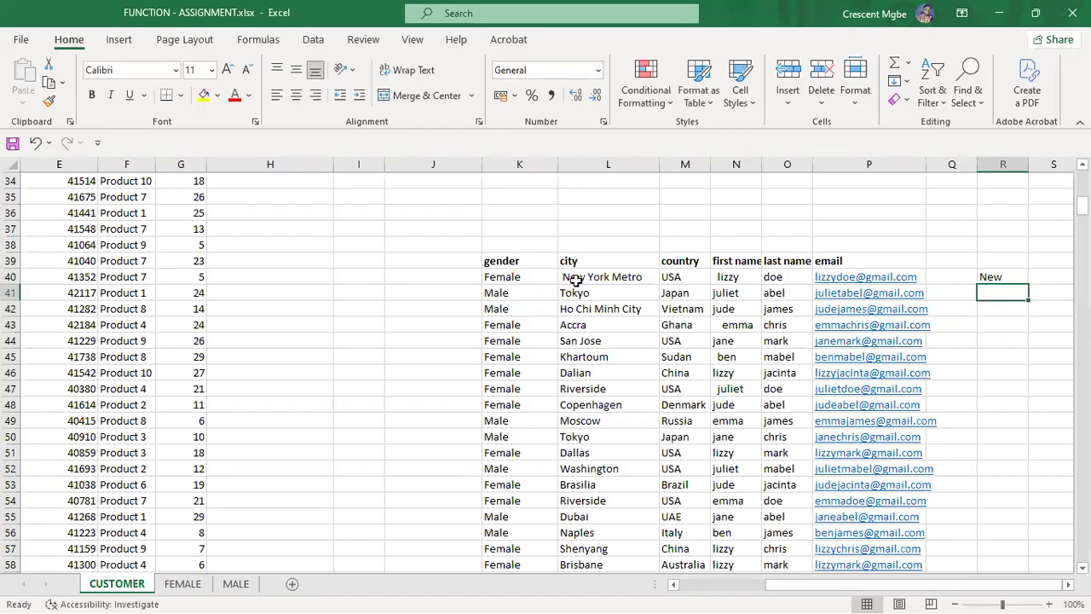
pyautogui.doubleClick(1003, 277)
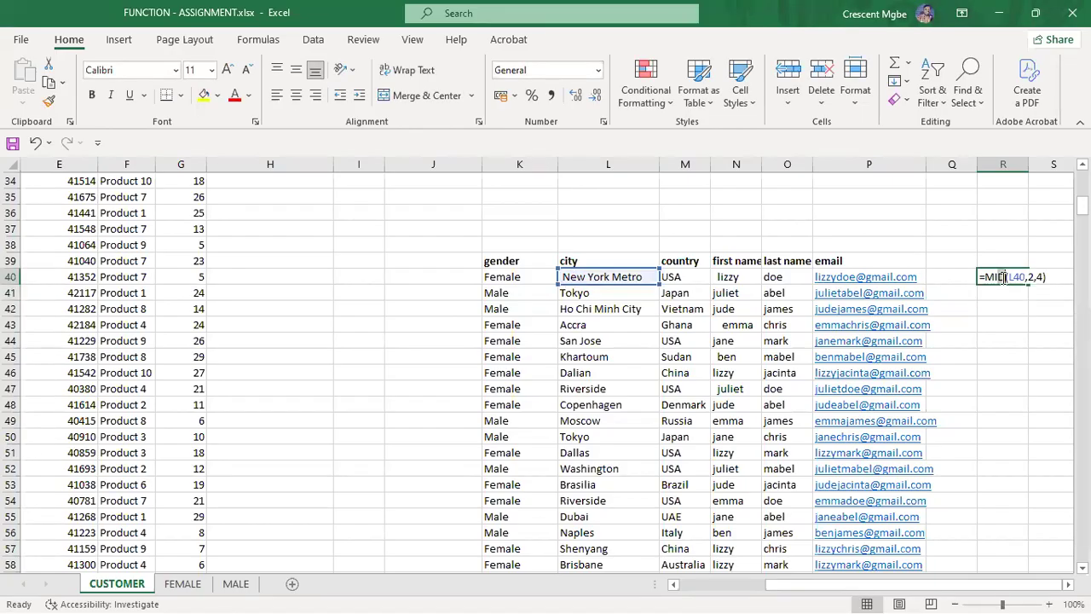
pyautogui.click(1012, 348)
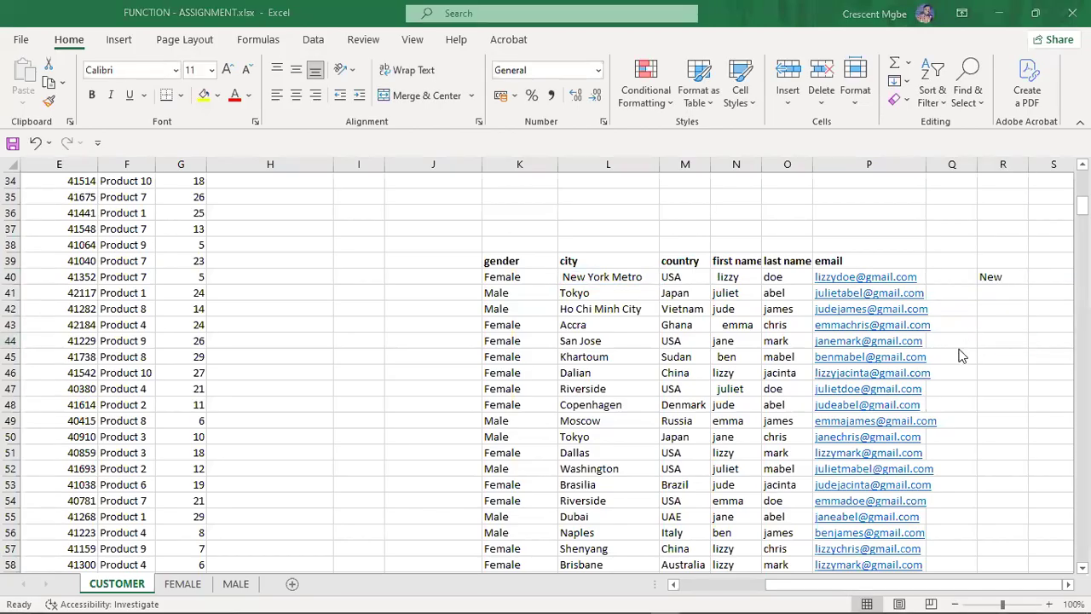
pyautogui.press('super+Tab')
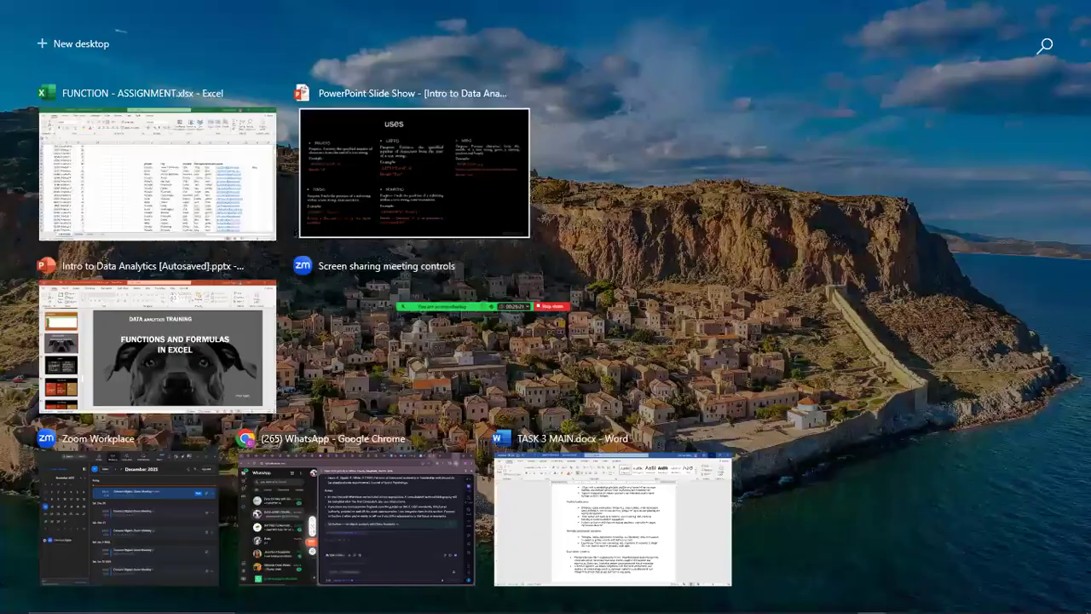
# Step: Show the PowerPoint 'uses' slide, then return to the FUNCTION - ASSIGNMENT workbook
pyautogui.press('Return')
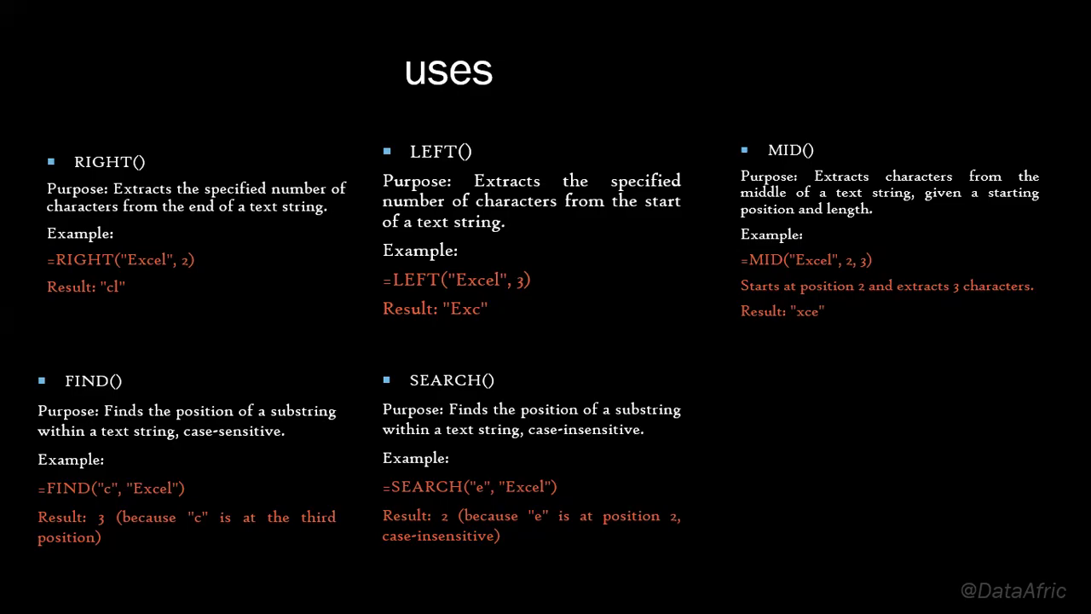
pyautogui.press('super+Tab')
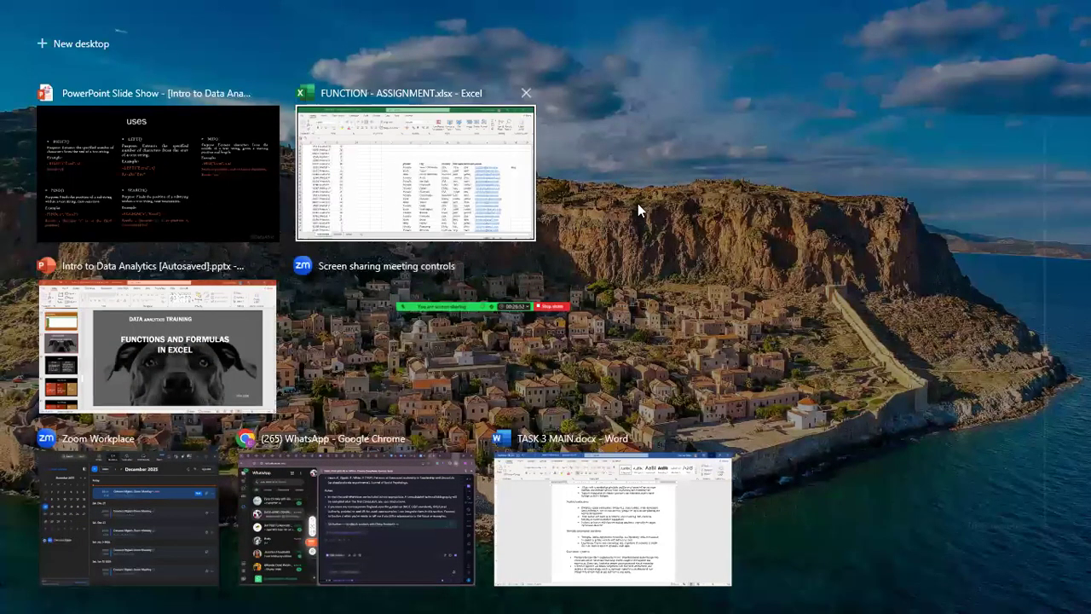
pyautogui.click(474, 203)
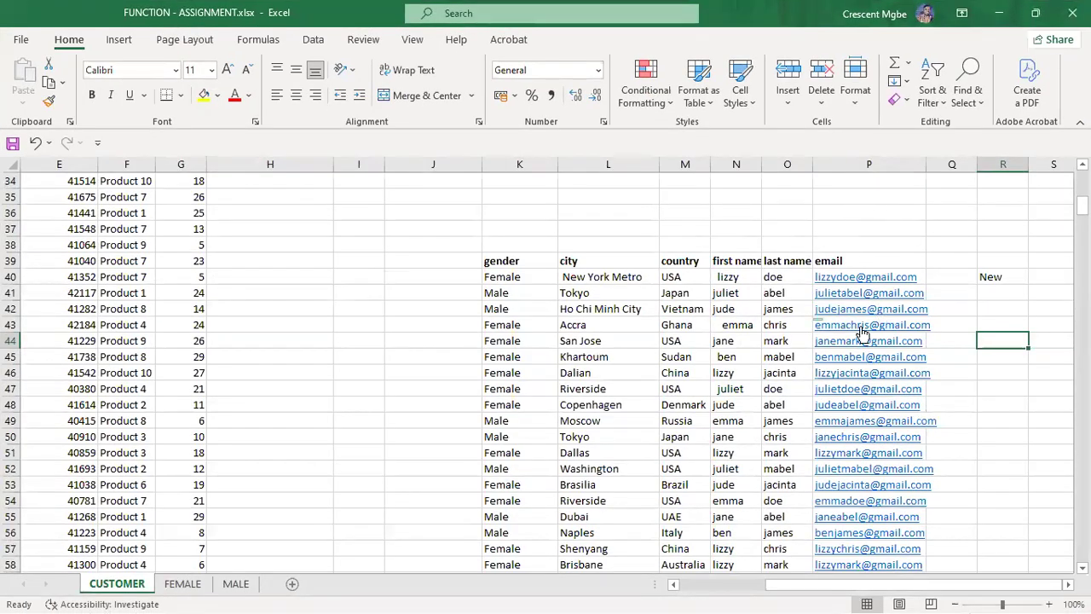
# Step: Type =FIND(b,P41) in R41 to search the second customer's email for b
pyautogui.click(1021, 292)
pyautogui.write('=FIND')
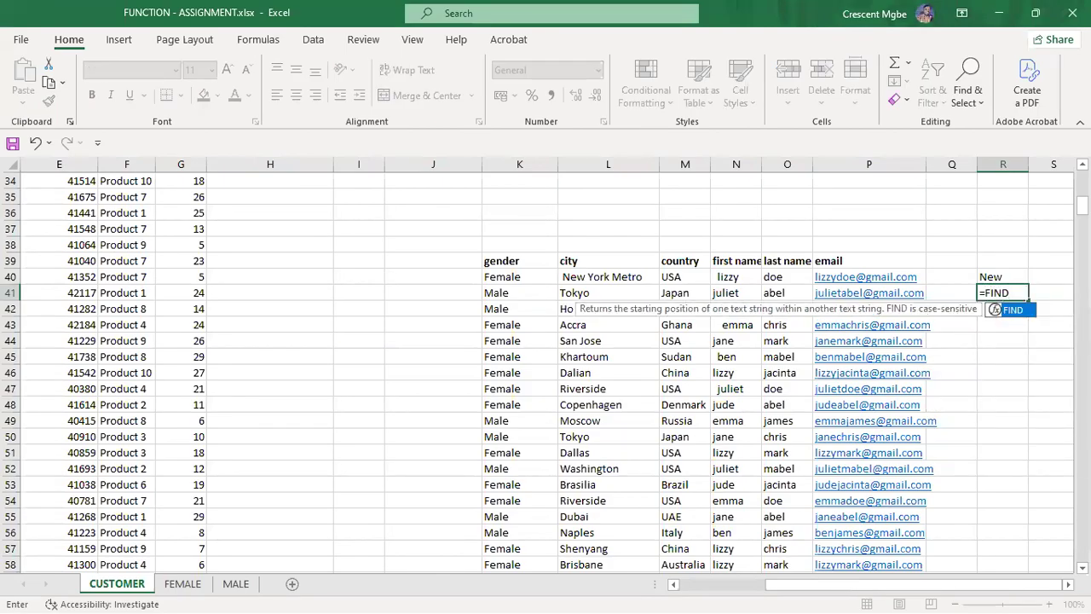
pyautogui.doubleClick(1013, 310)
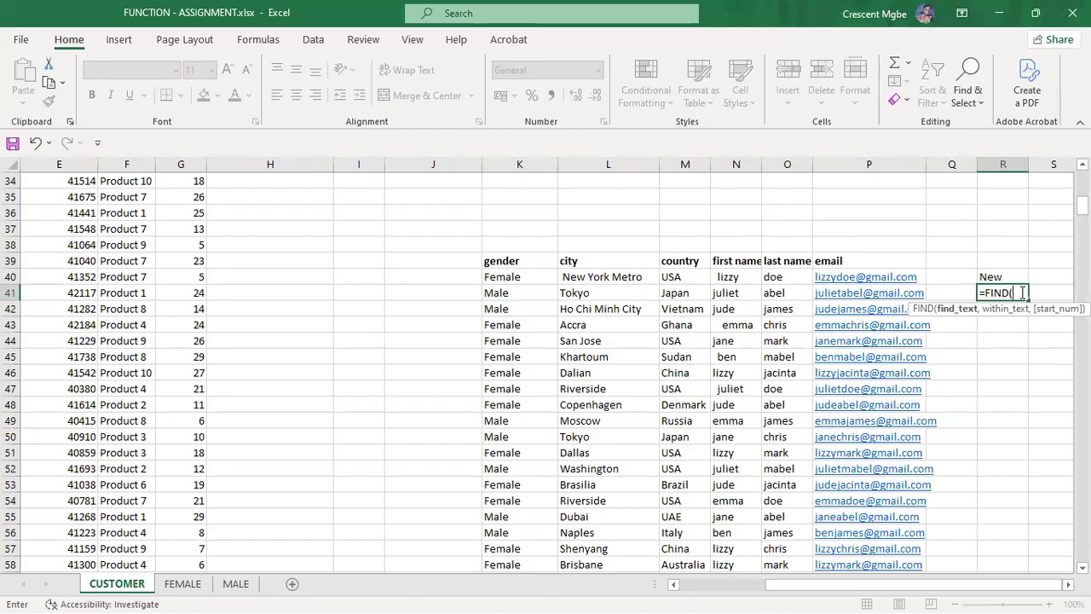
pyautogui.write('E')
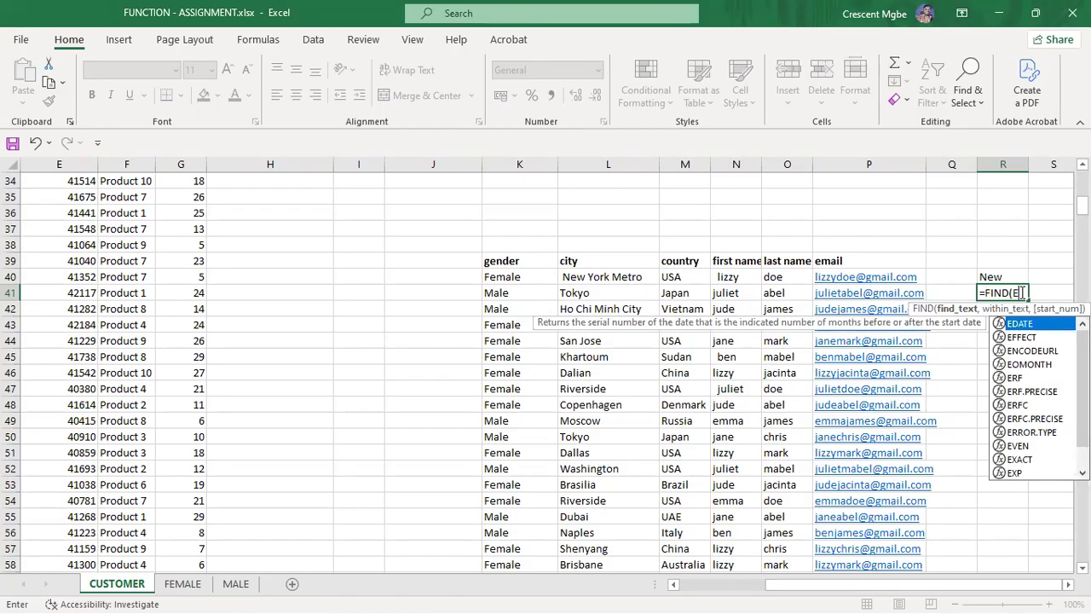
pyautogui.press('BackSpace')
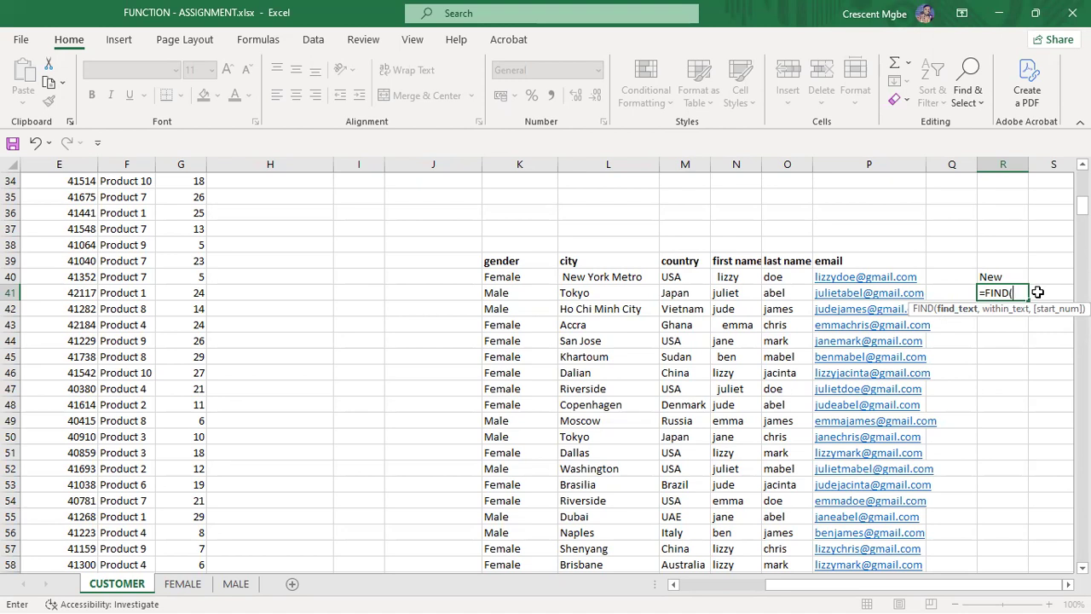
pyautogui.write('B')
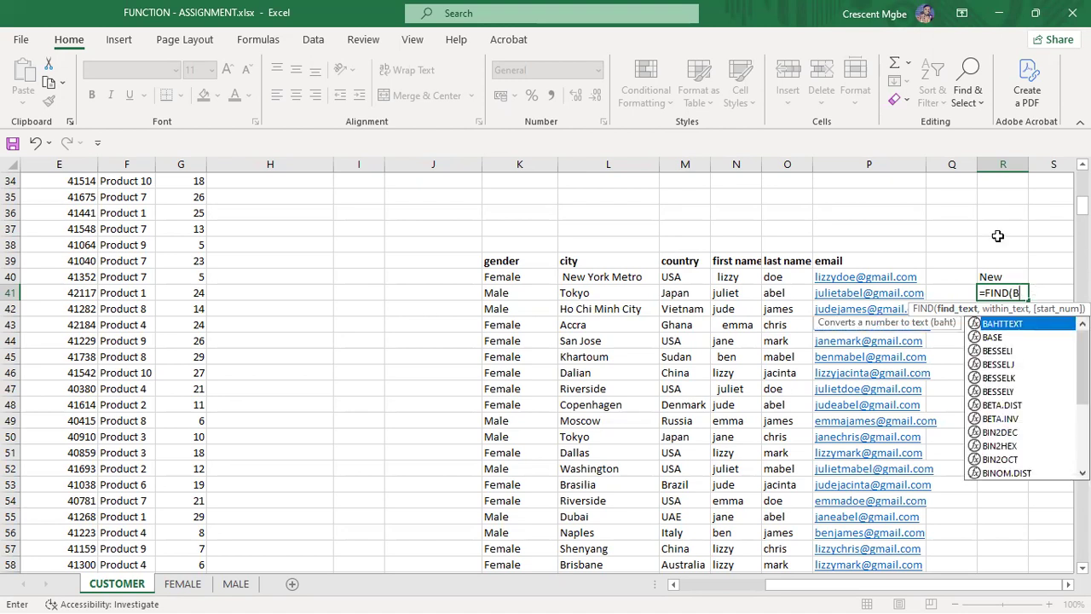
pyautogui.press('BackSpace')
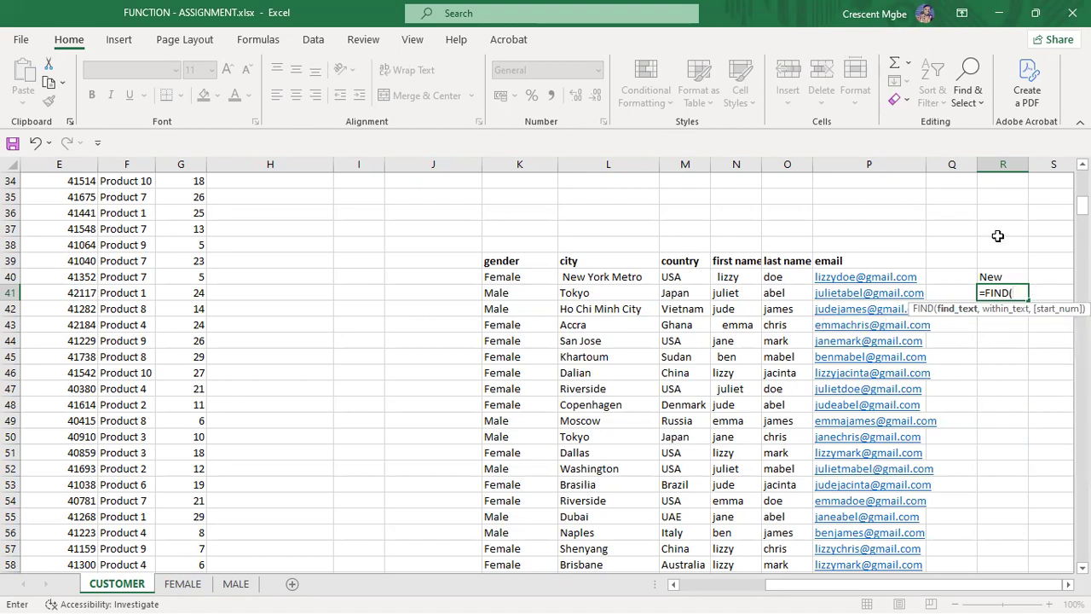
pyautogui.write('b')
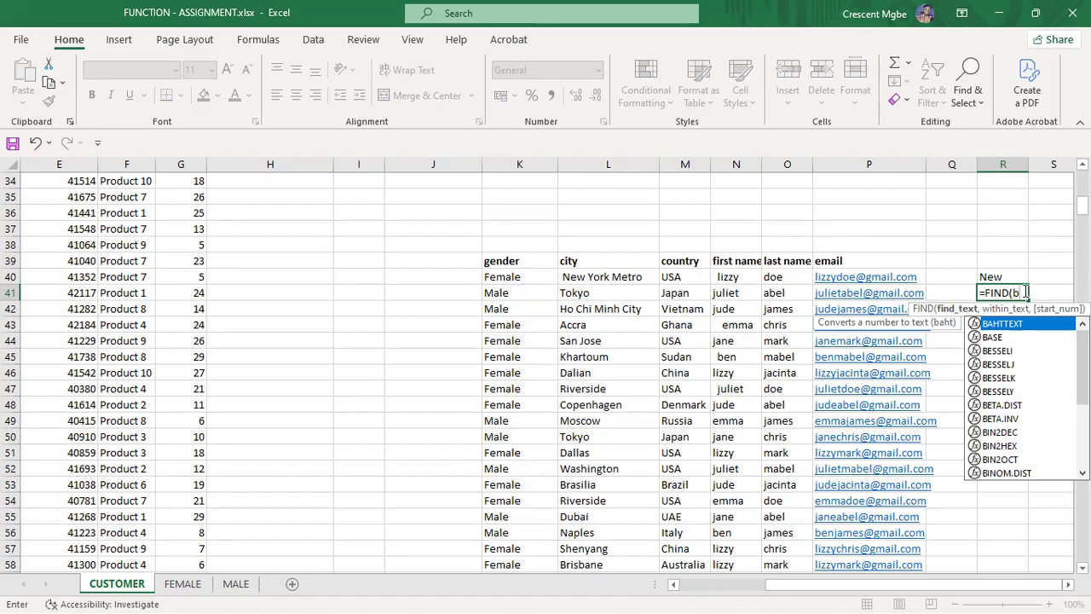
pyautogui.write(',')
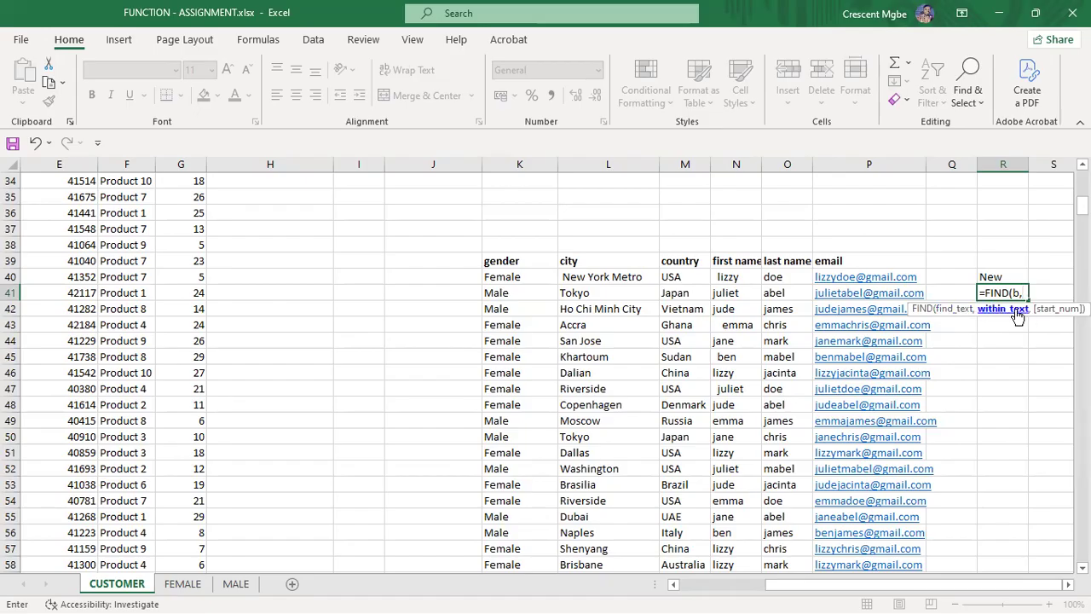
pyautogui.click(851, 293)
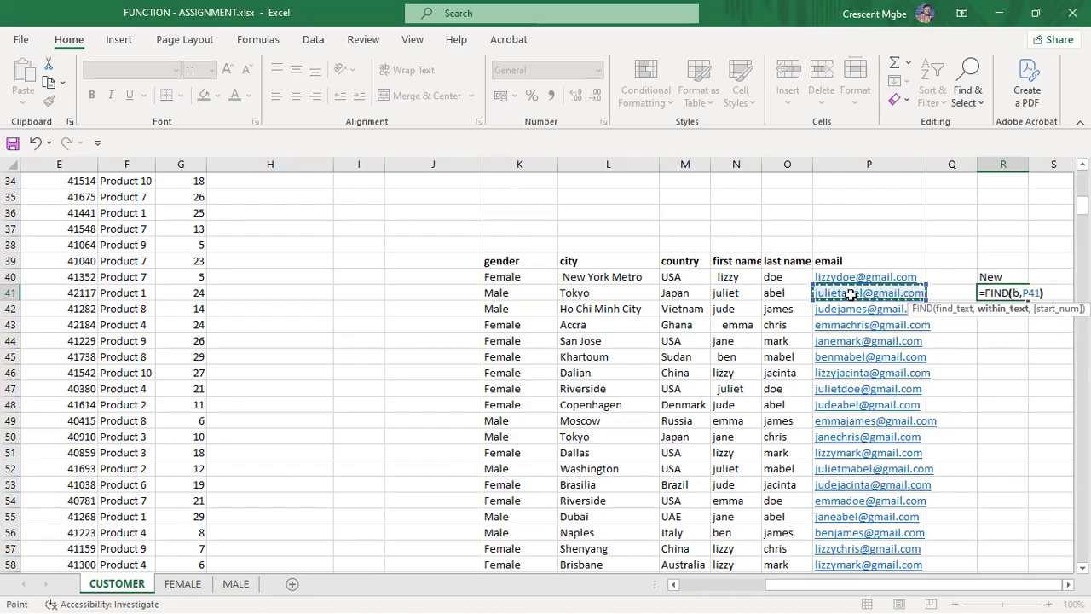
pyautogui.write(')')
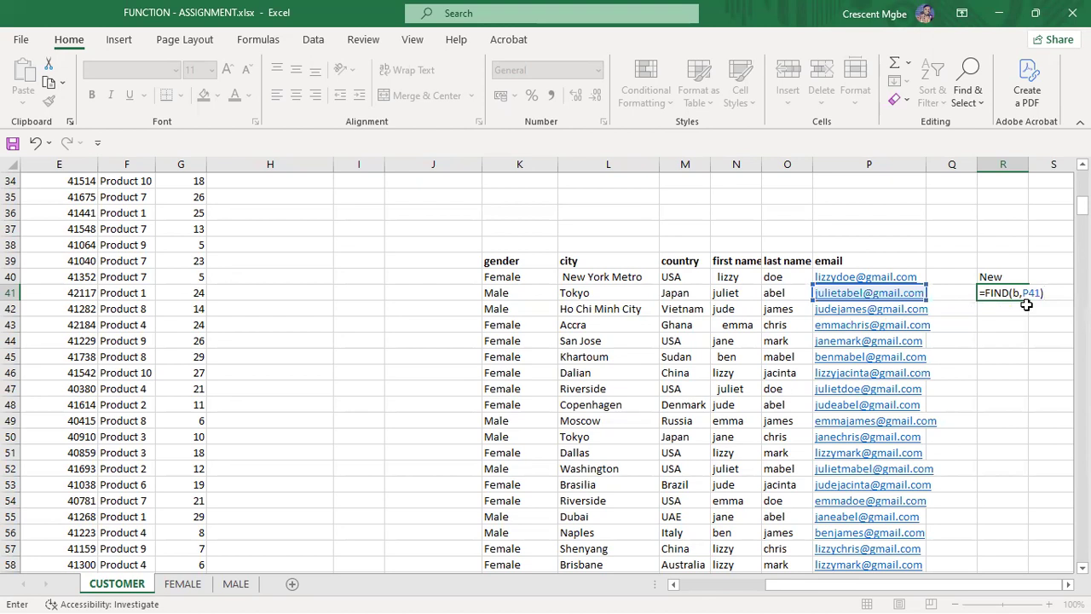
# Step: Commit the R41 FIND formula and widen column R
pyautogui.press('Return')
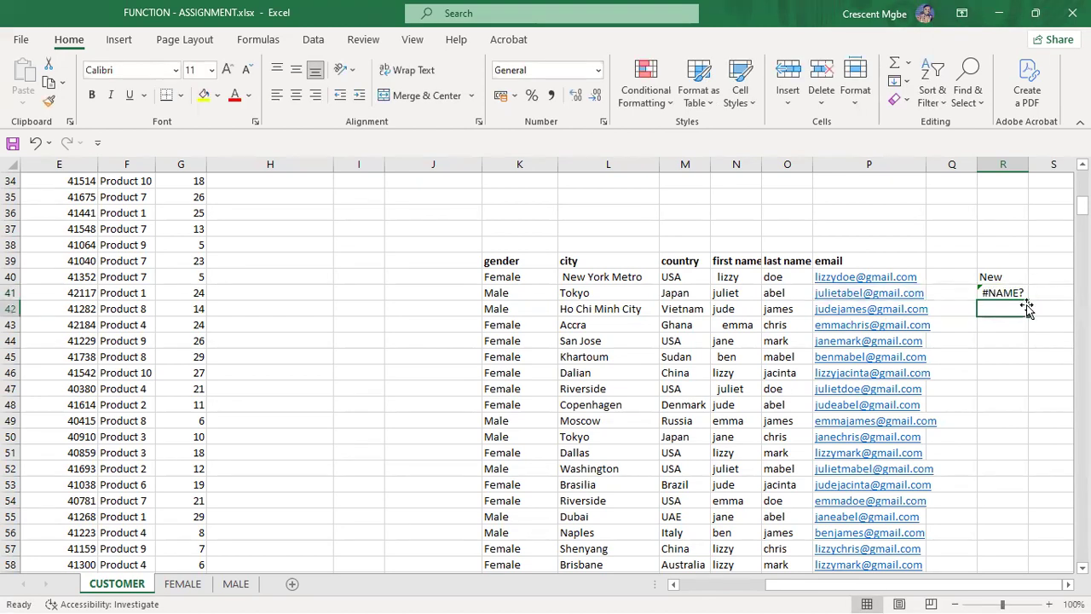
pyautogui.doubleClick(1011, 292)
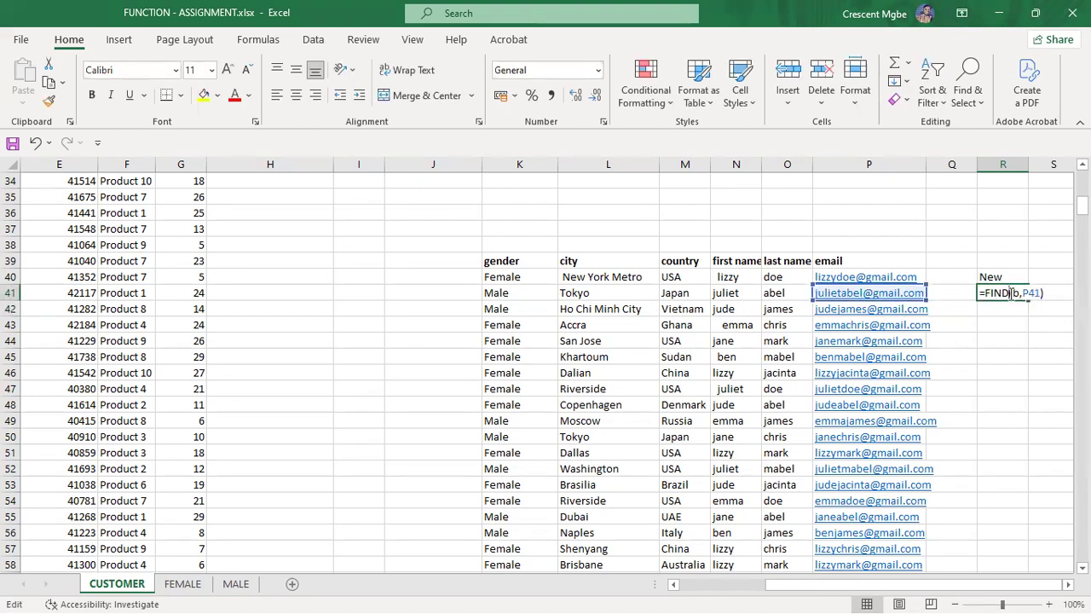
pyautogui.click(1031, 162)
pyautogui.moveTo(1032, 162); pyautogui.dragTo(1040, 168)
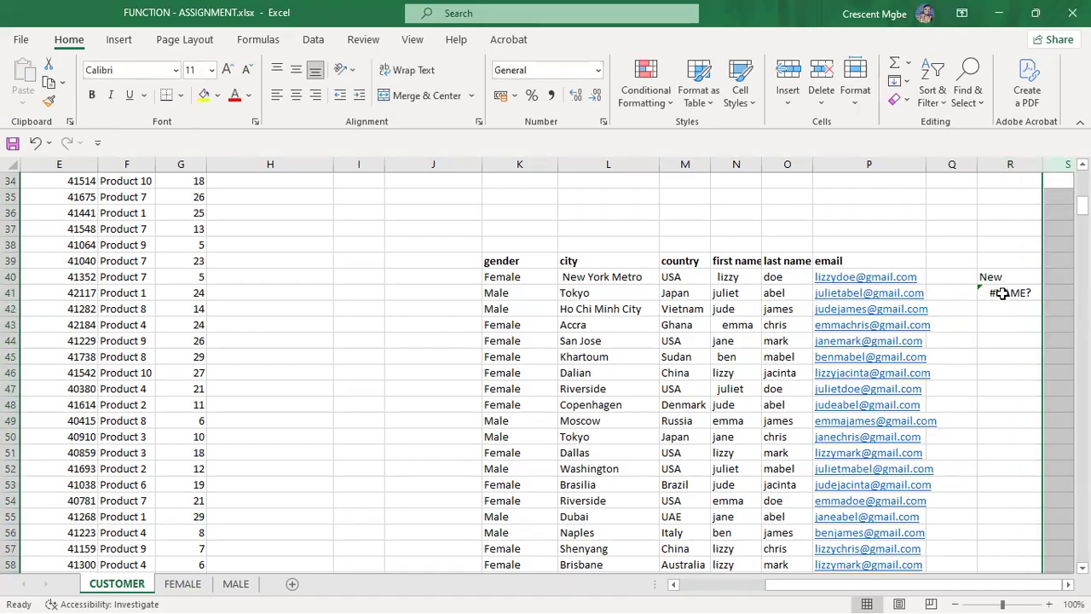
pyautogui.doubleClick(1003, 295)
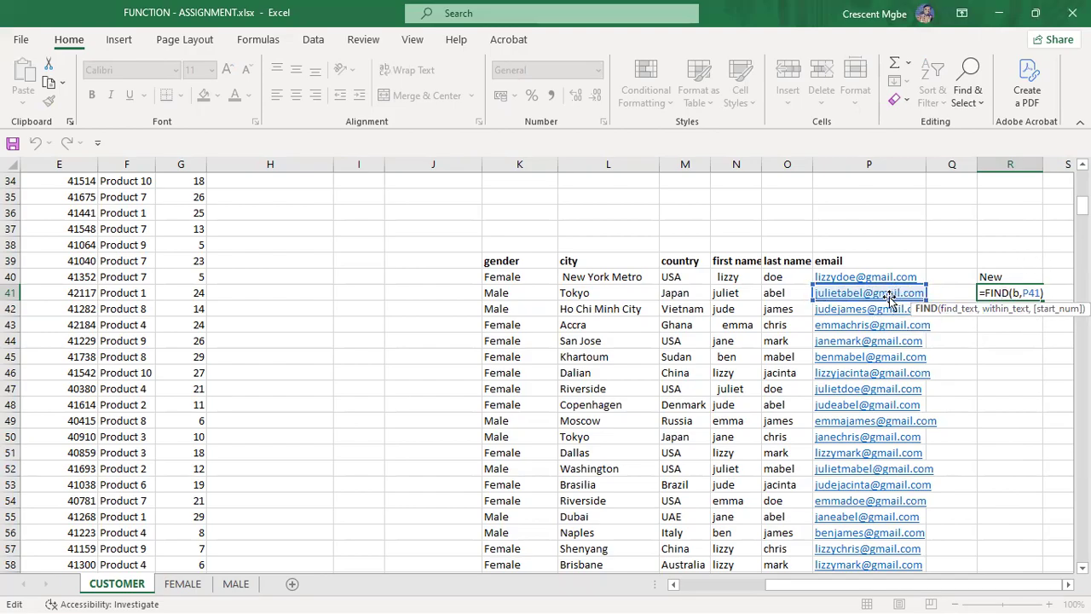
pyautogui.press('Return')
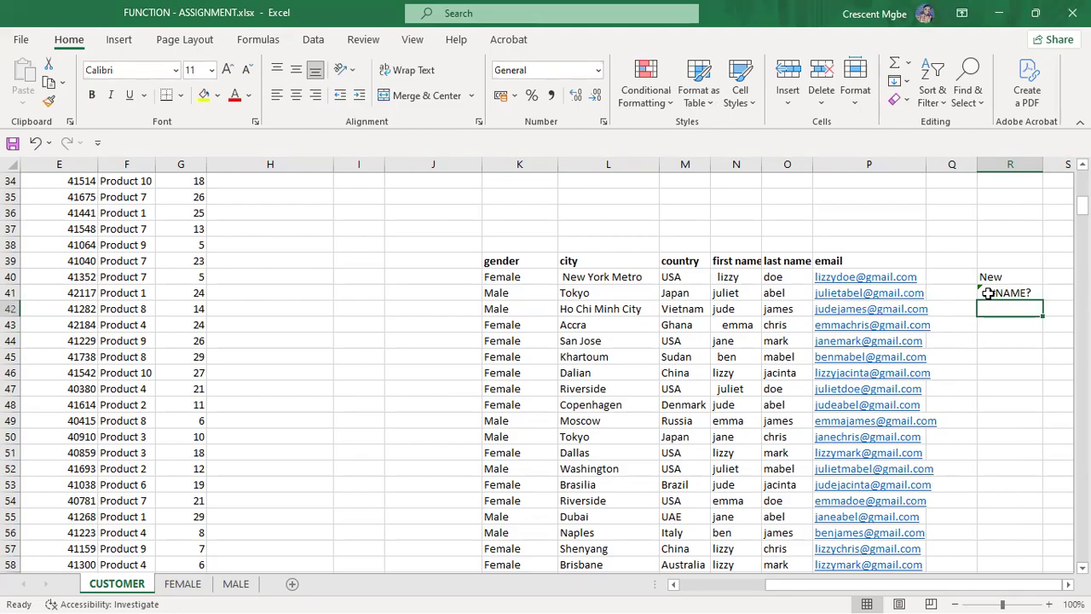
# Step: Put quotation marks around the search letter in R41's FIND formula
pyautogui.doubleClick(992, 294)
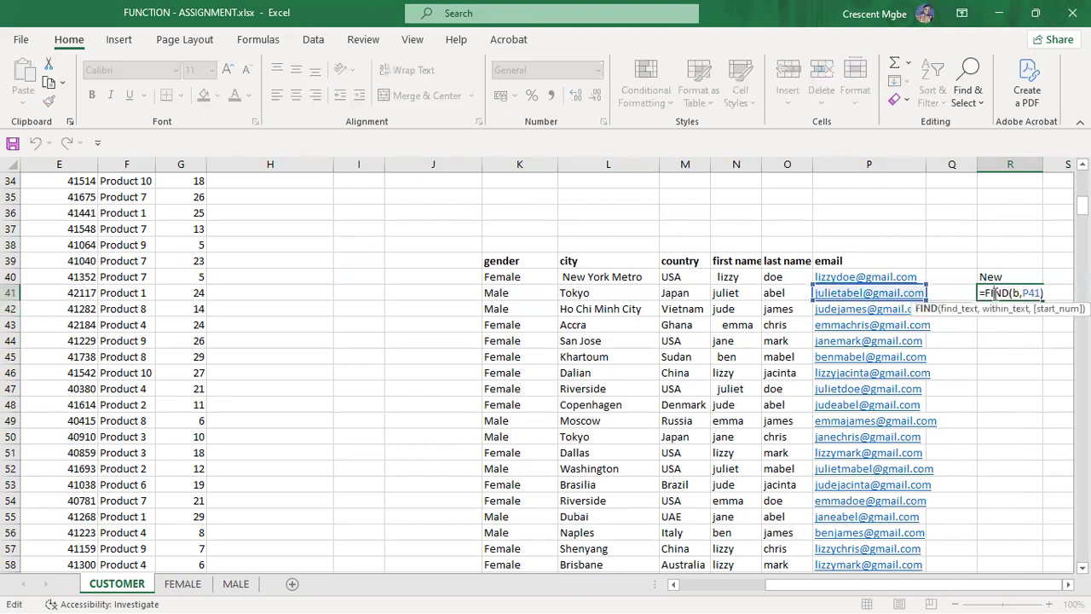
pyautogui.click(1019, 293)
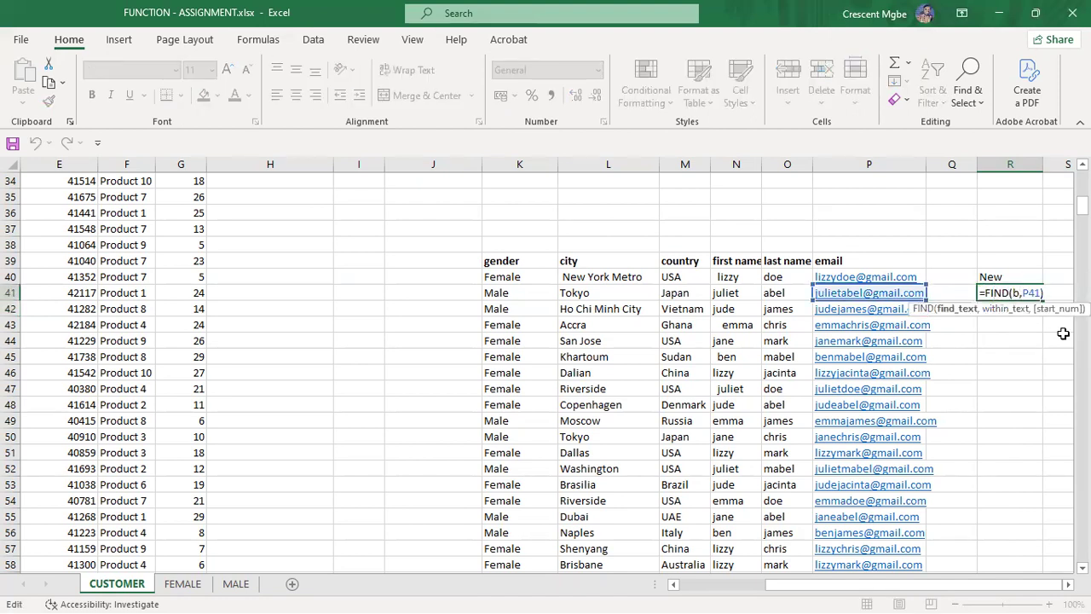
pyautogui.write('"b')
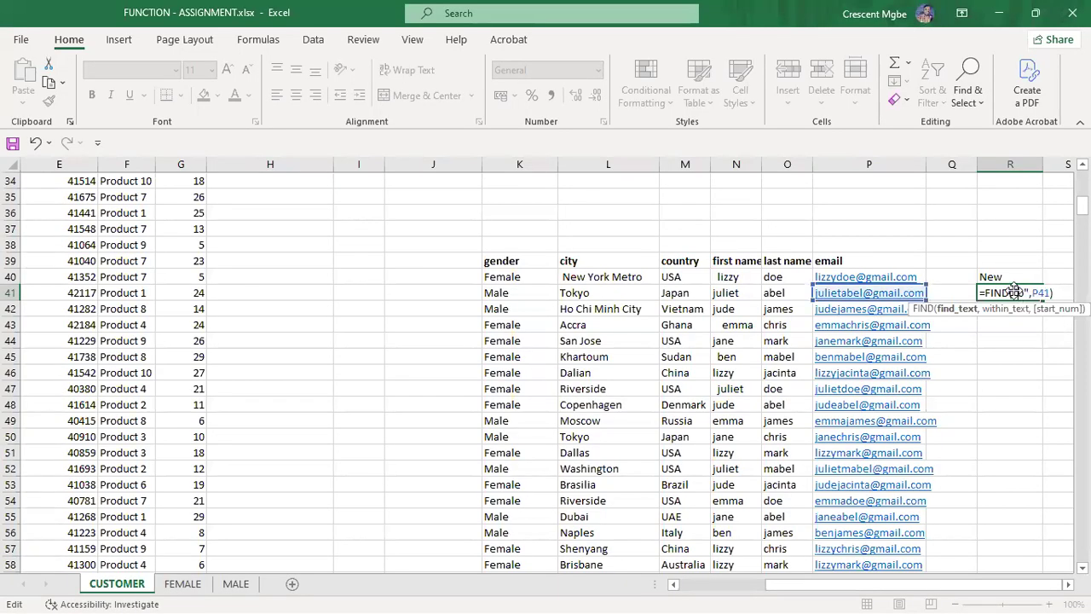
pyautogui.press('Return')
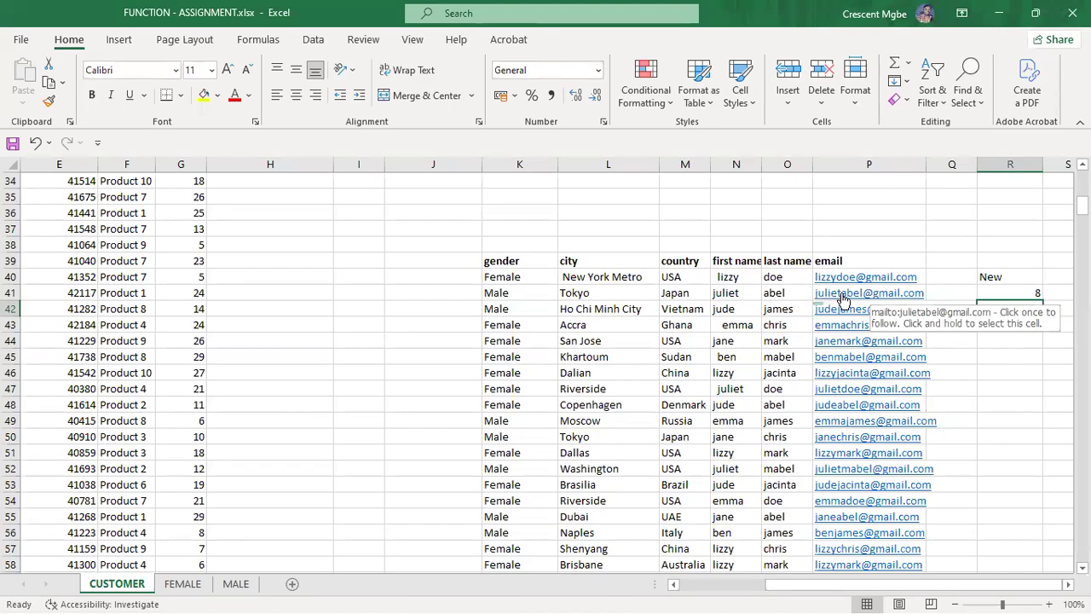
# Step: Change the search letter to e so =FIND("e",P41) returns 5
pyautogui.click(1036, 292)
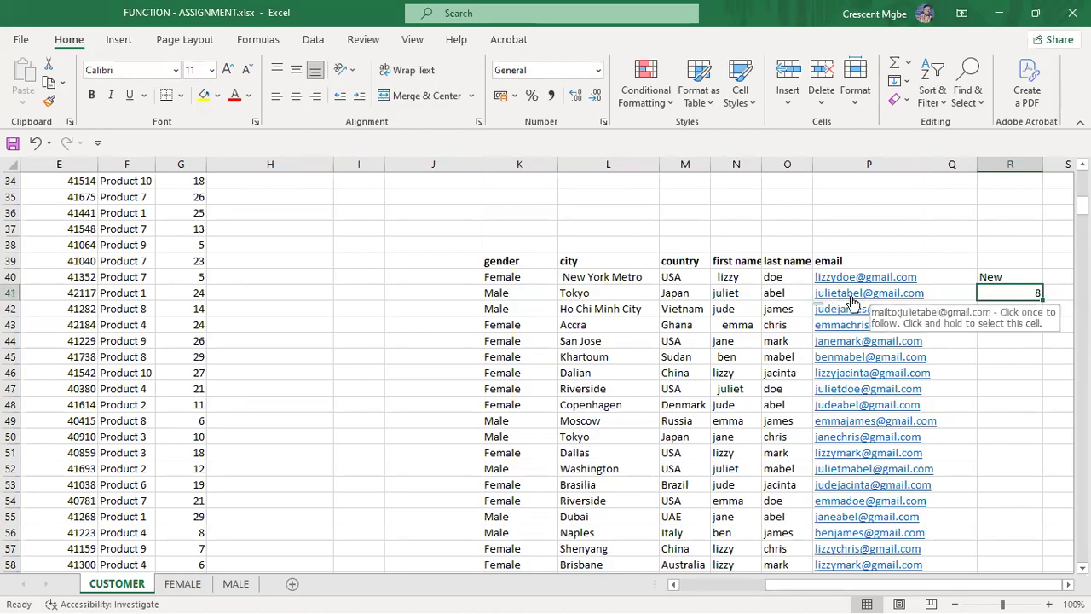
pyautogui.press('Delete')
pyautogui.doubleClick(1035, 295)
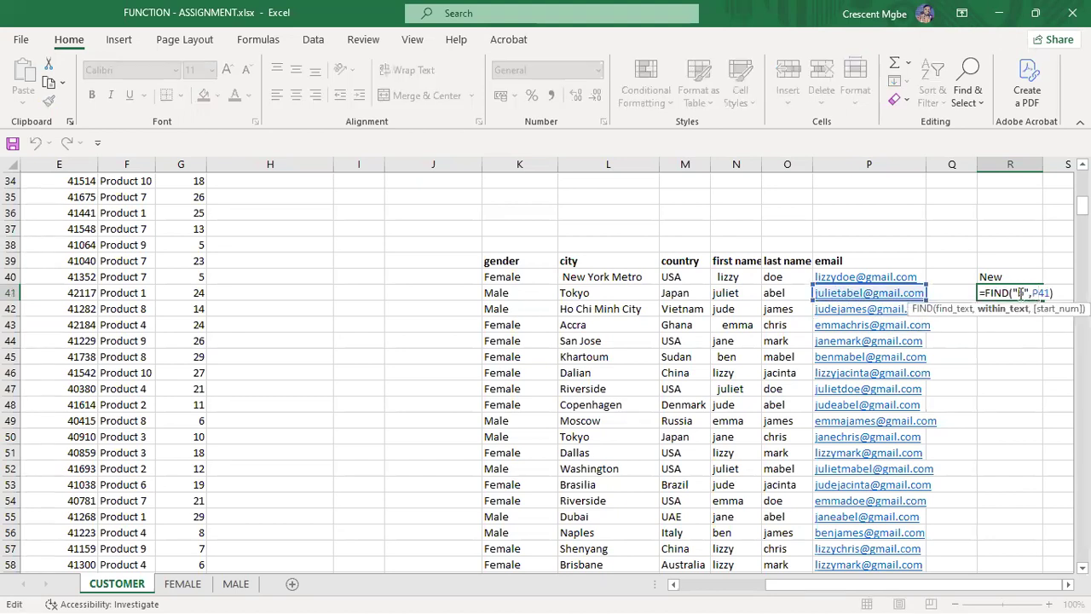
pyautogui.click(1024, 293)
pyautogui.press('BackSpace')
pyautogui.write('e')
pyautogui.press('Return')
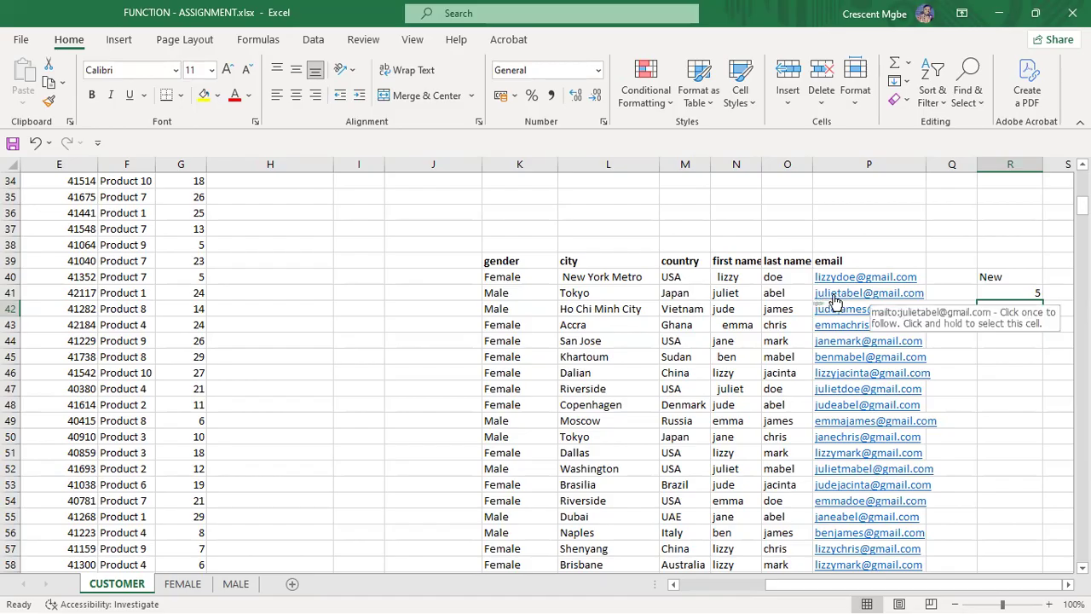
pyautogui.click(1034, 291)
pyautogui.press('Delete')
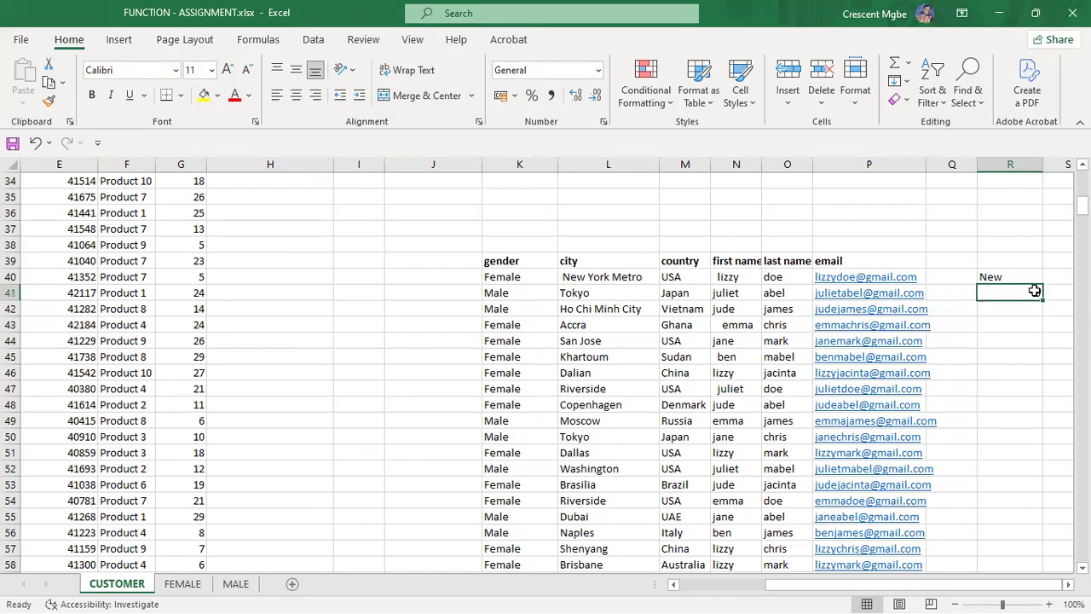
pyautogui.hotkey('ctrl', 'z')
pyautogui.press('super+Tab')
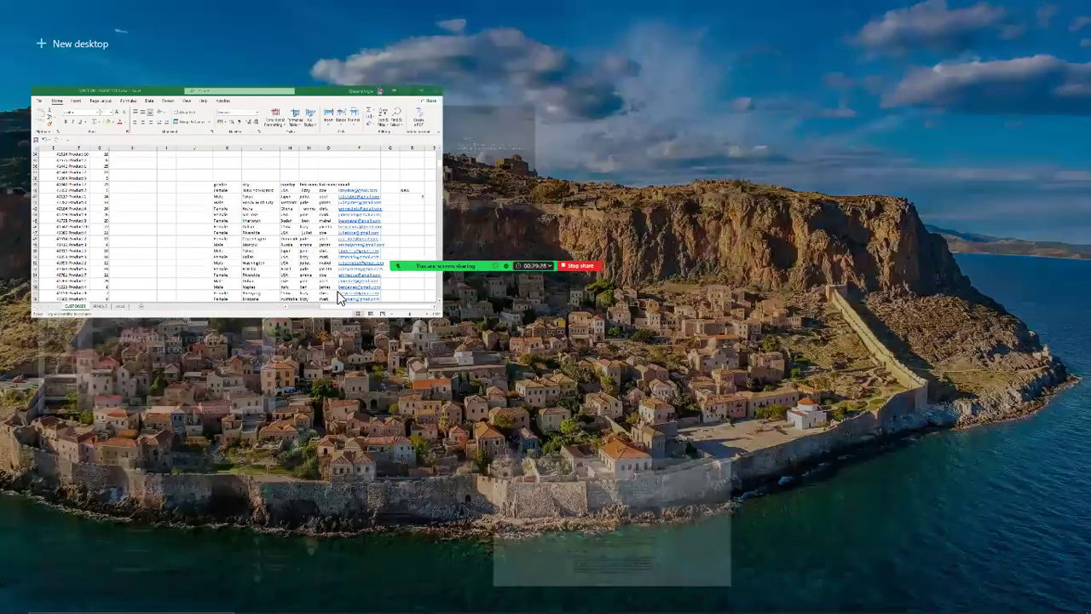
pyautogui.click(412, 156)
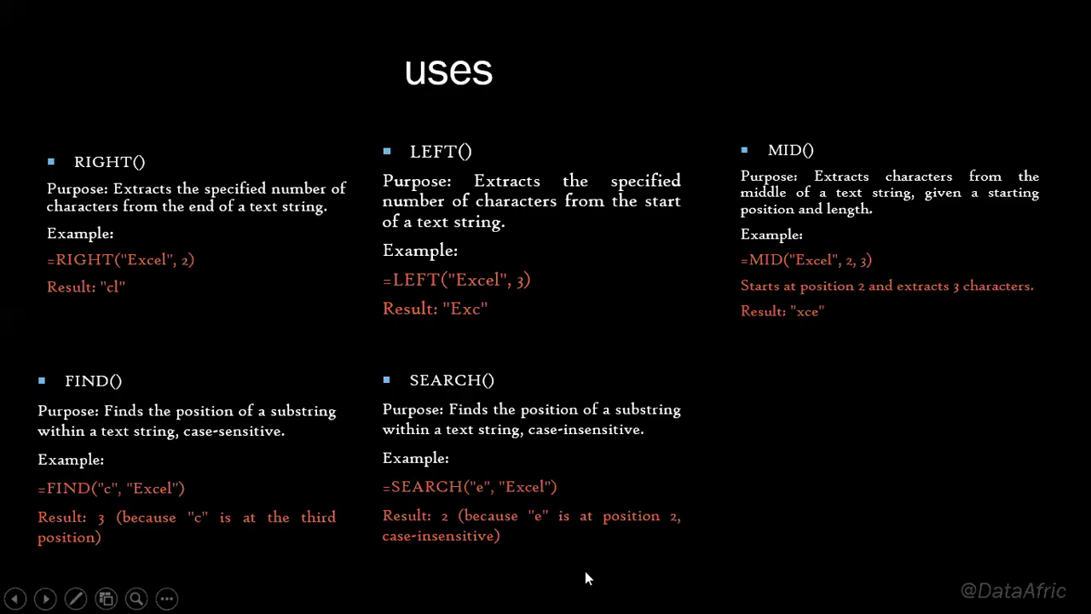
pyautogui.press('super+Tab')
pyautogui.click(466, 189)
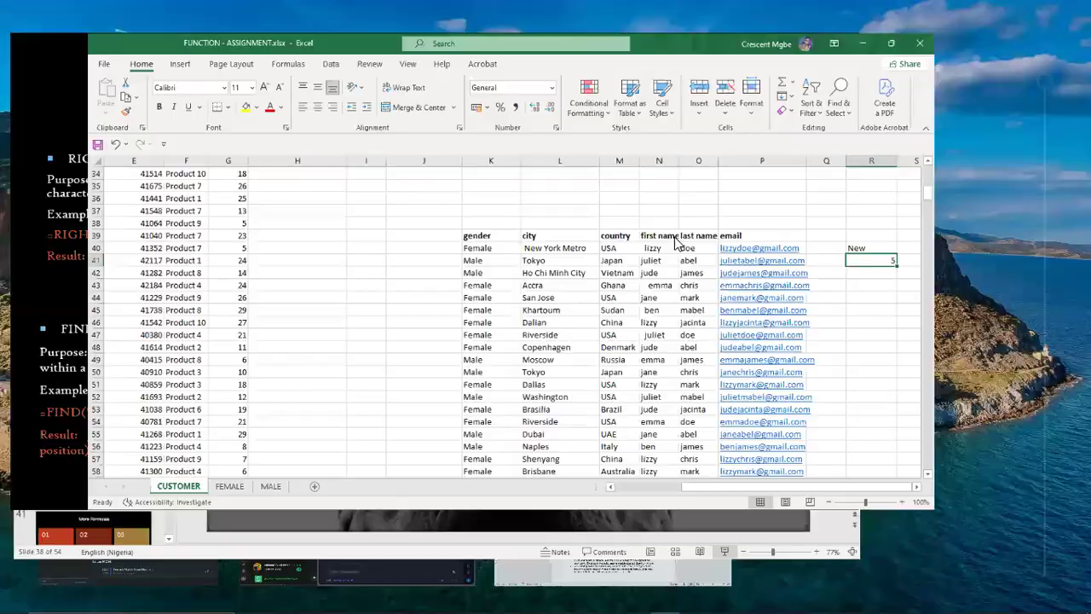
pyautogui.click(1013, 314)
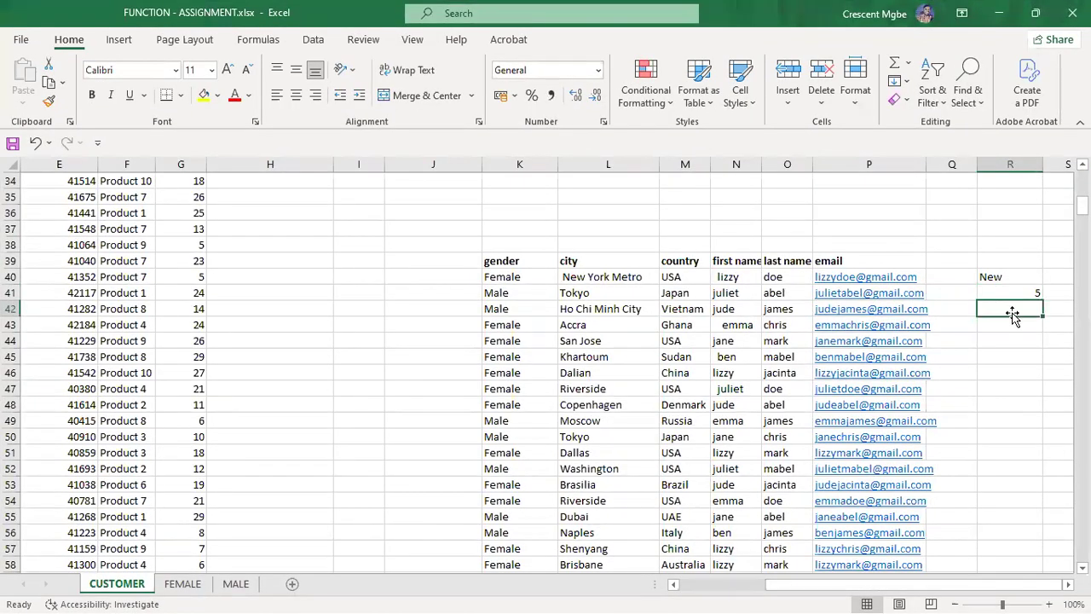
pyautogui.write('SE')
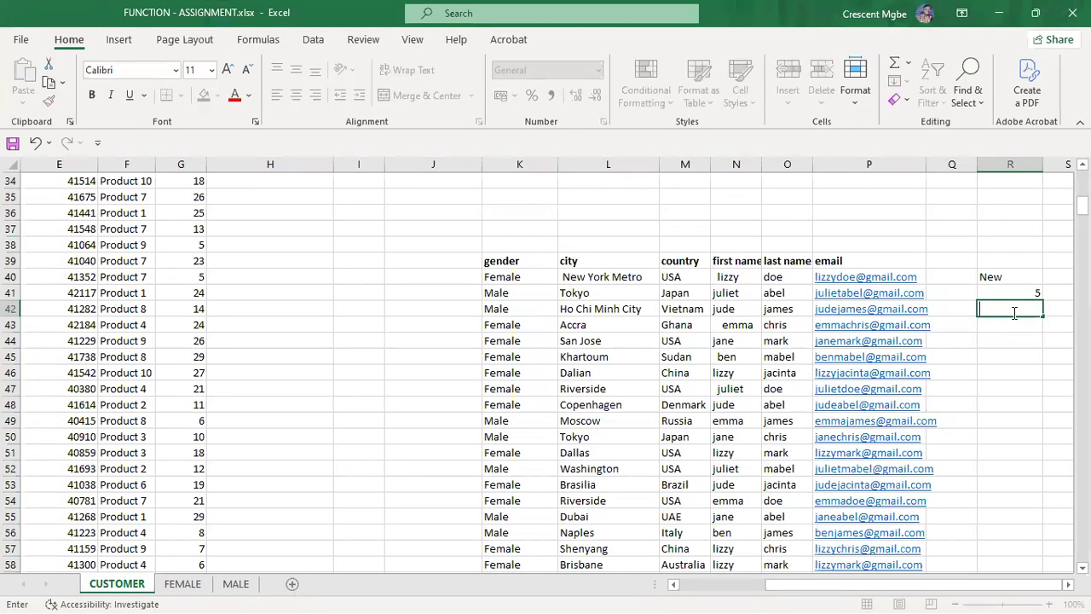
pyautogui.write('=SEARC')
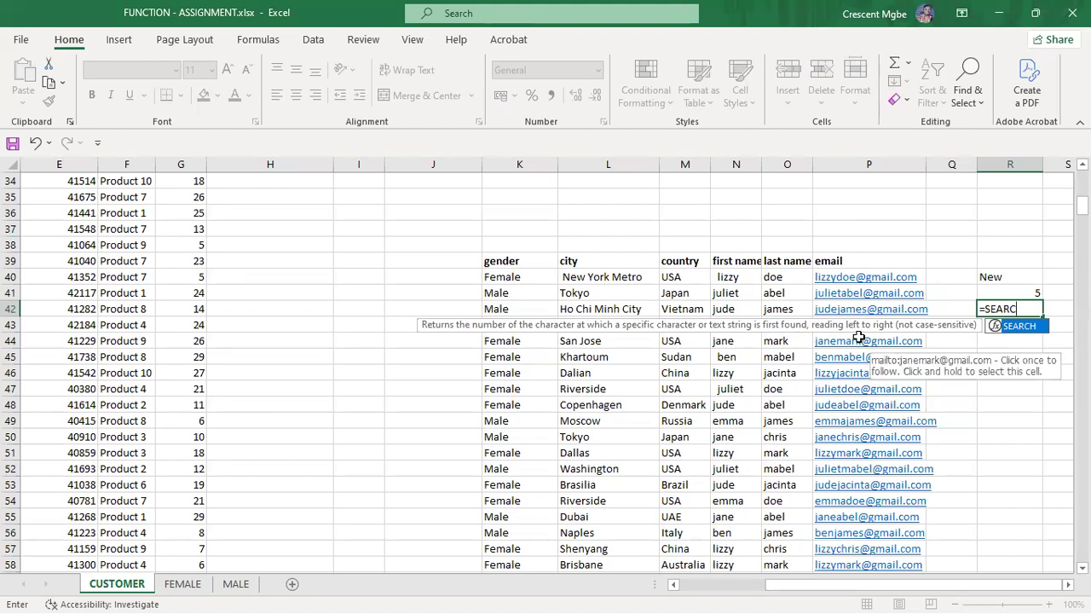
# Step: Enter =SEARCH("E",P42) in R42, returning 4, and select R41:R42
pyautogui.doubleClick(1026, 326)
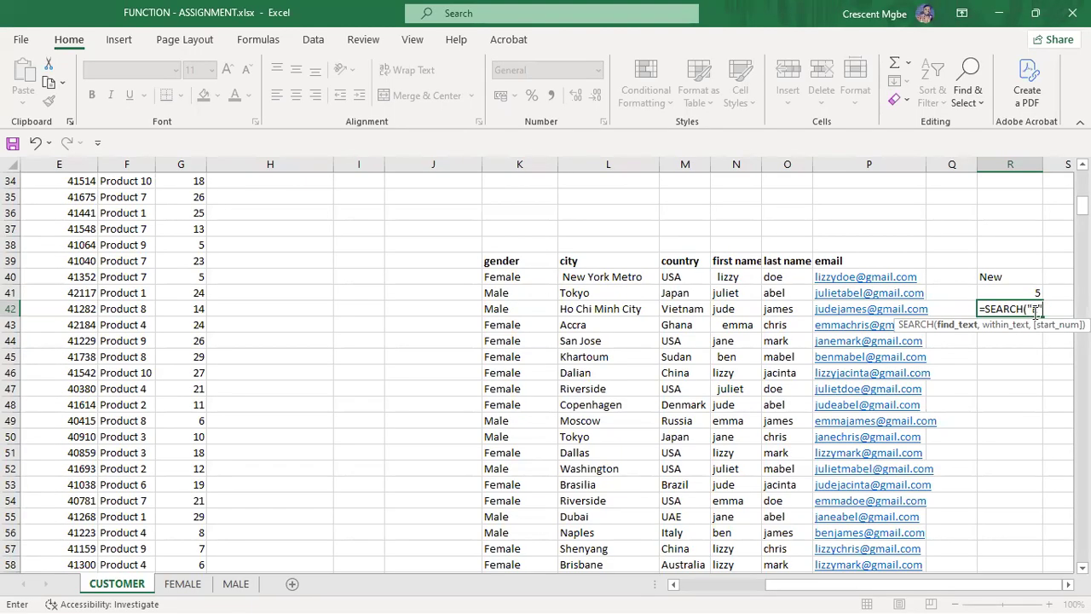
pyautogui.write(',')
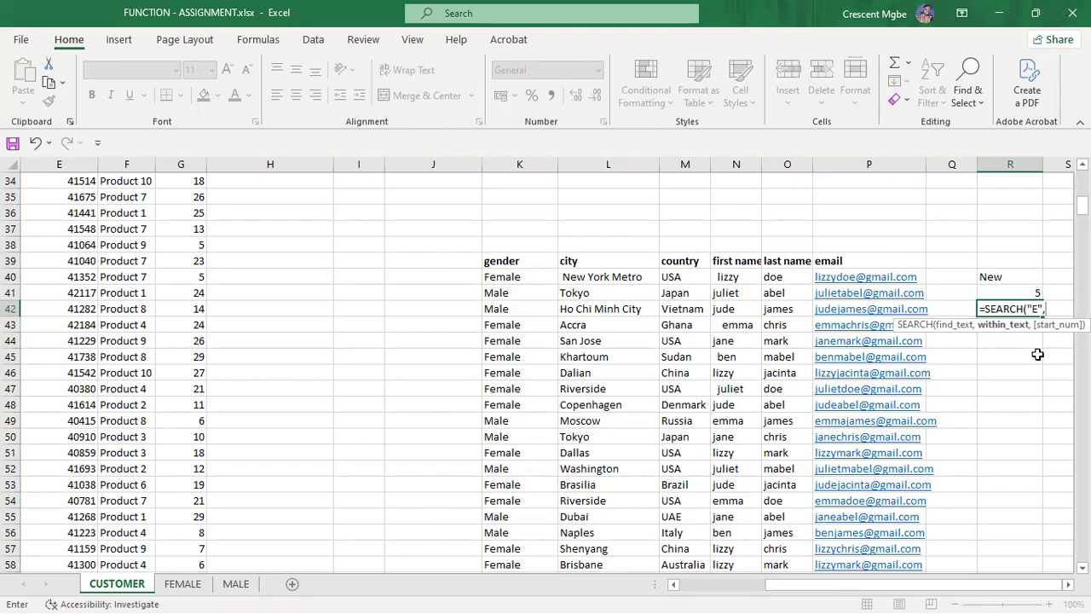
pyautogui.click(857, 309)
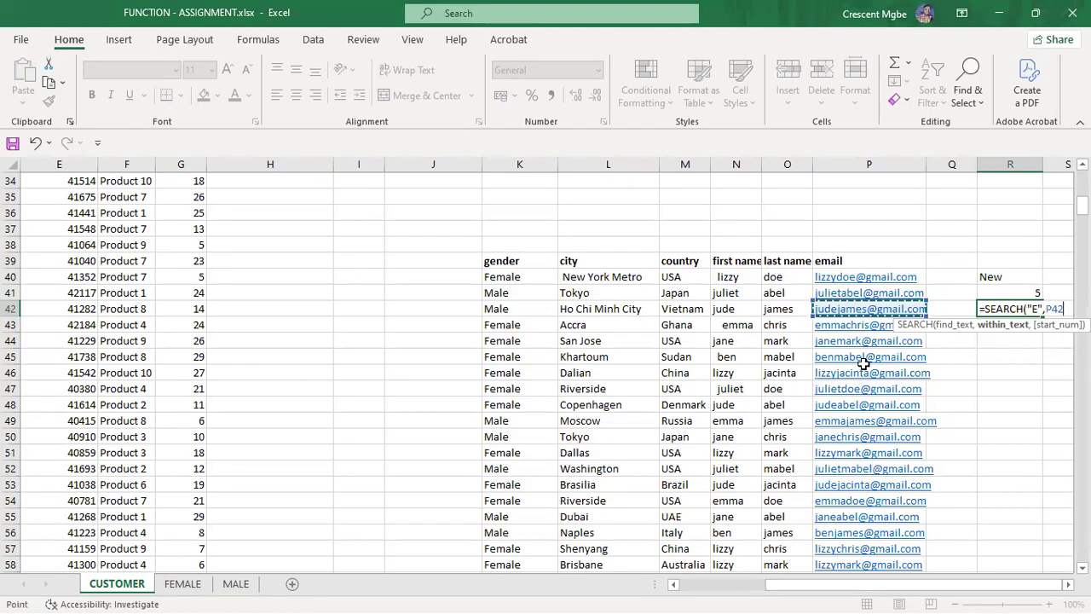
pyautogui.press('Return')
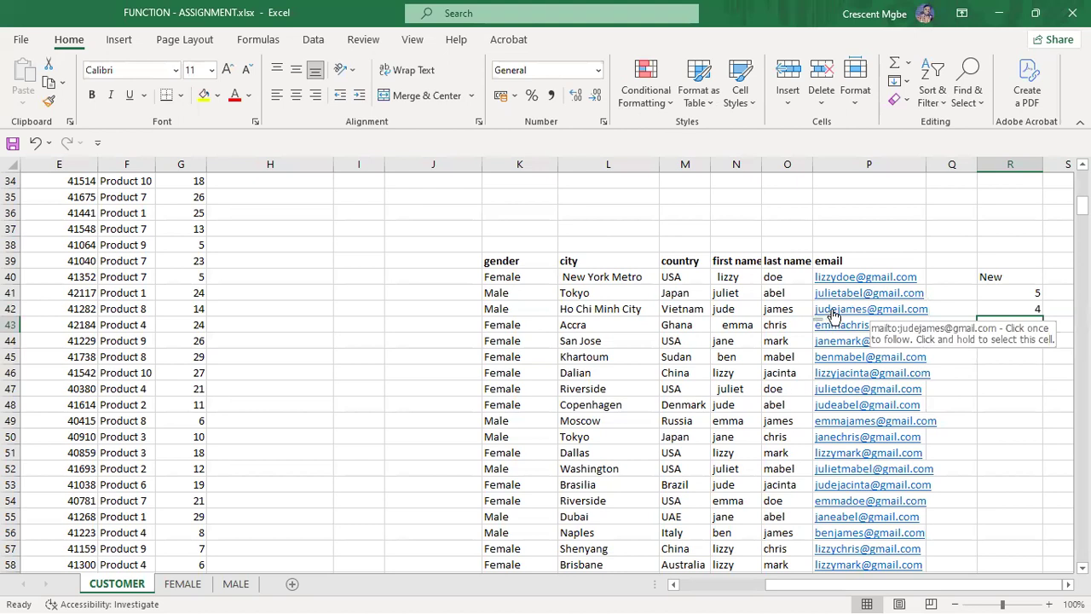
pyautogui.moveTo(1015, 292); pyautogui.dragTo(1028, 311)
# Step: Restore R41's FIND formula, then advance the slide show to the PROPER, TRIM and CONCAT slide
pyautogui.press('BackSpace')
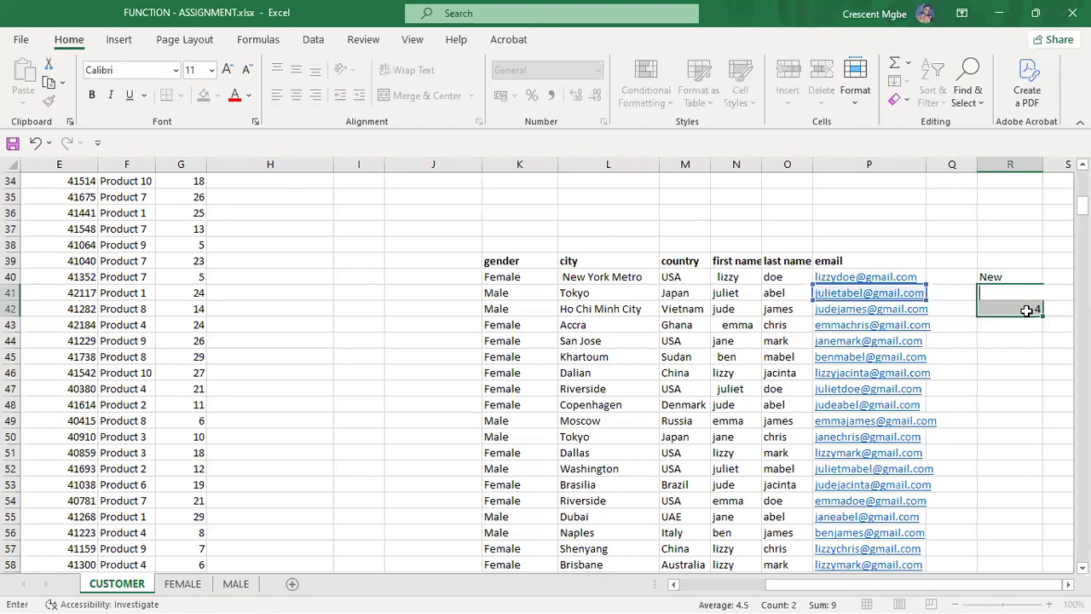
pyautogui.hotkey('ctrl', 'z')
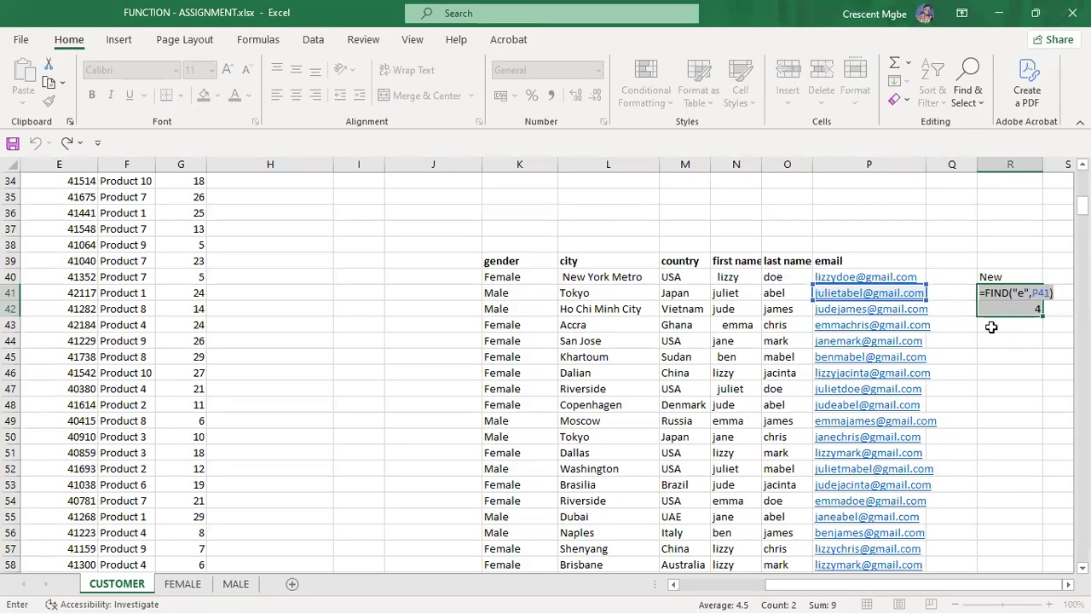
pyautogui.press('super+Tab')
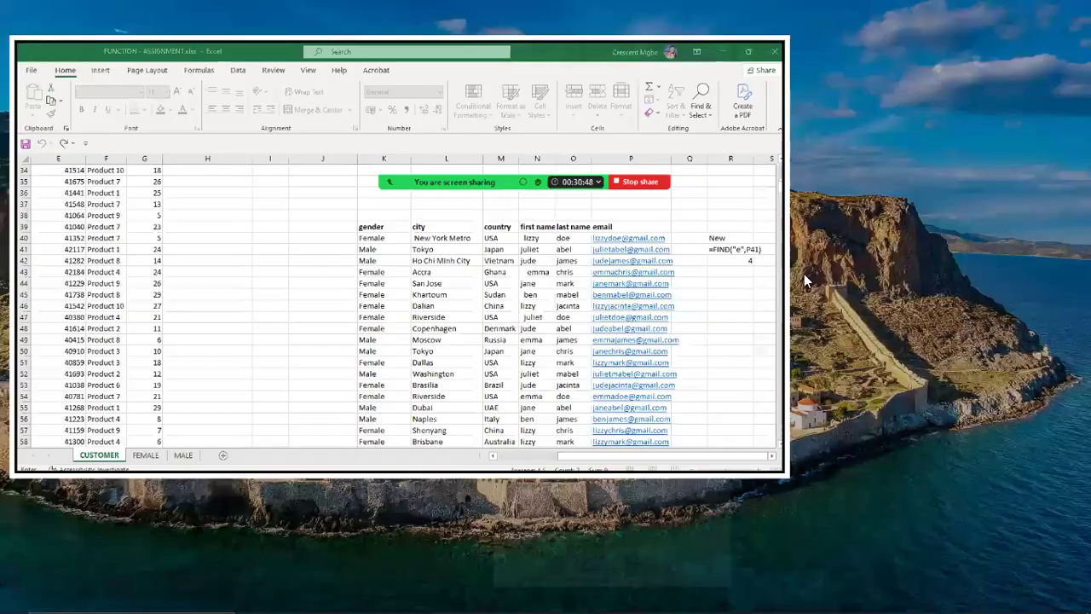
pyautogui.click(436, 159)
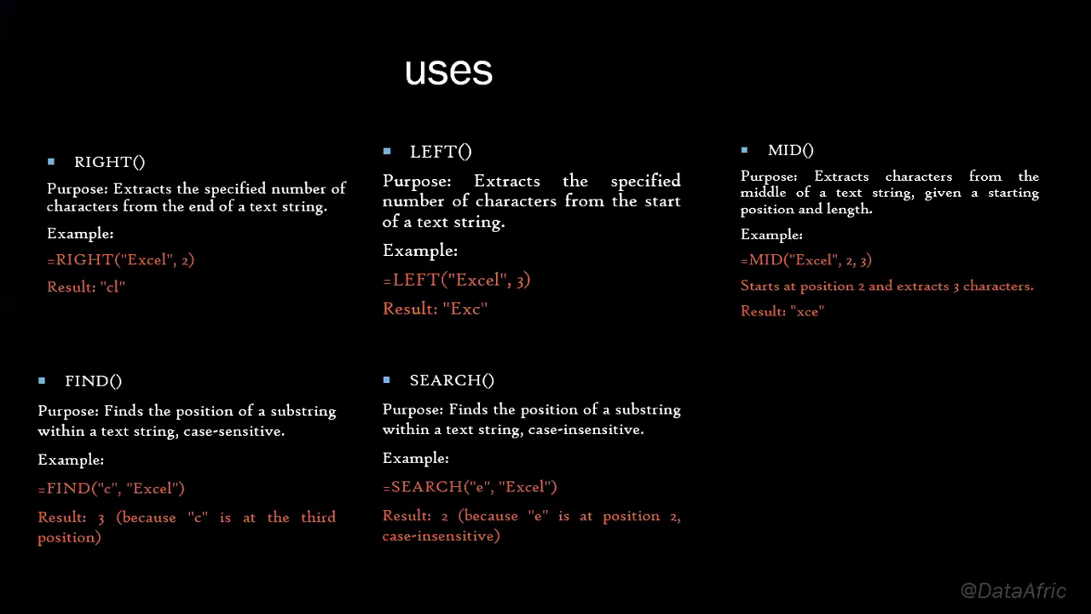
pyautogui.click(579, 353)
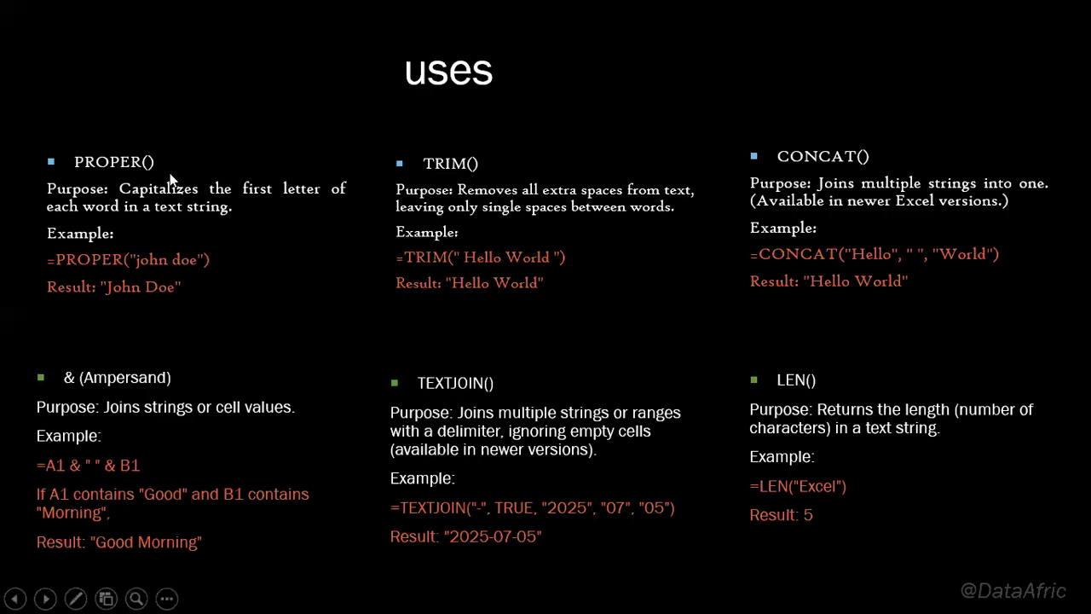
# Step: Switch back to the Excel workbook and pick cell R40
pyautogui.press('super+Tab')
pyautogui.click(522, 202)
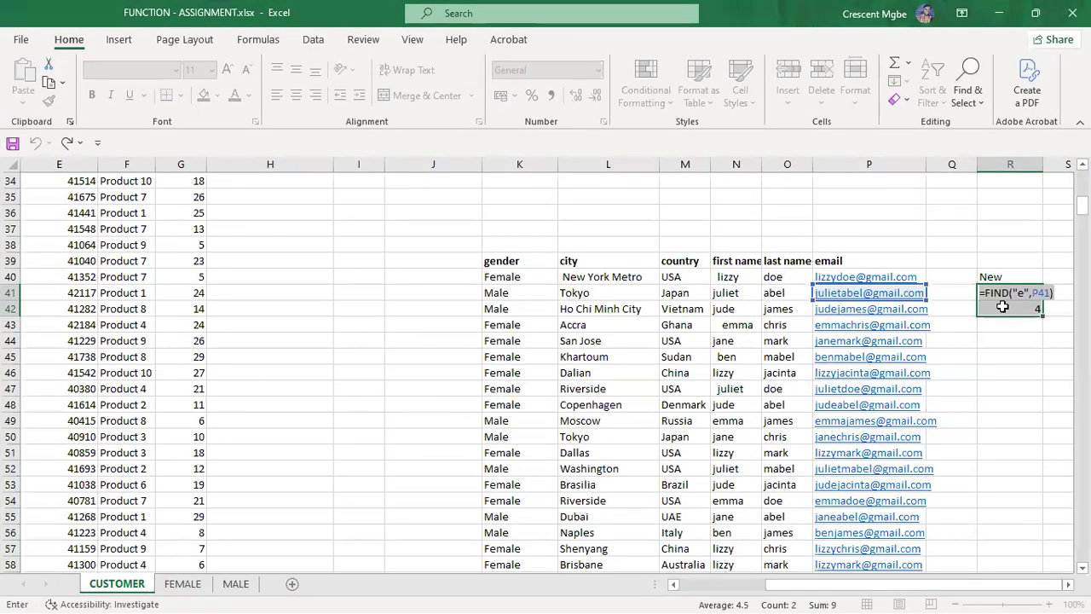
pyautogui.click(1000, 278)
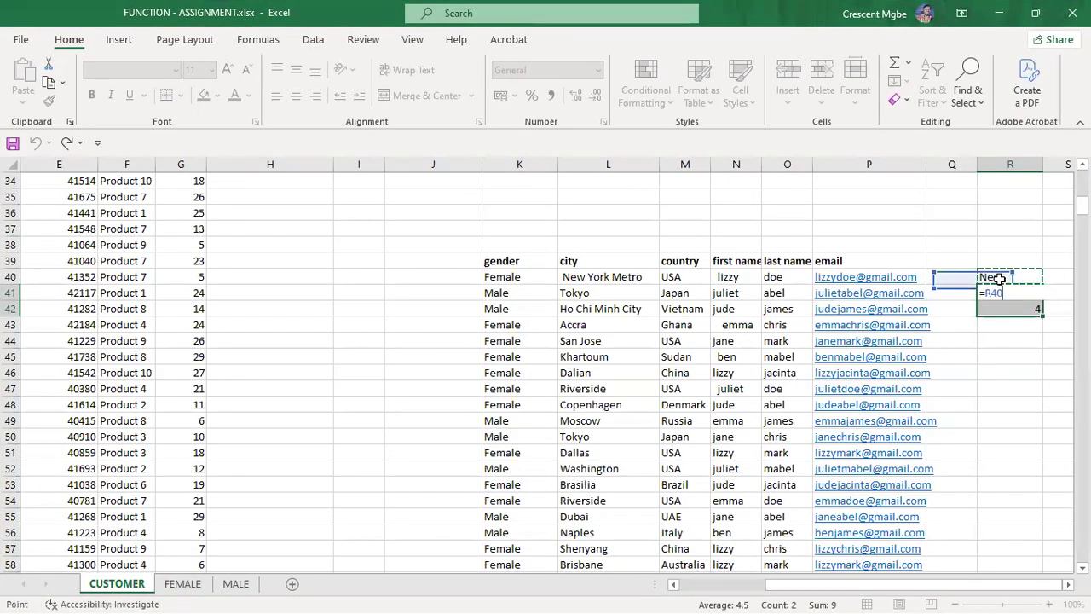
# Step: Delete the old test contents of R40, R41 and R42
pyautogui.press('Return')
pyautogui.click(1025, 355)
pyautogui.click(1008, 295)
pyautogui.press('Delete')
pyautogui.click(1029, 309)
pyautogui.press('Delete')
pyautogui.click(1009, 277)
pyautogui.press('Delete')
pyautogui.scroll(3, 85, 305)
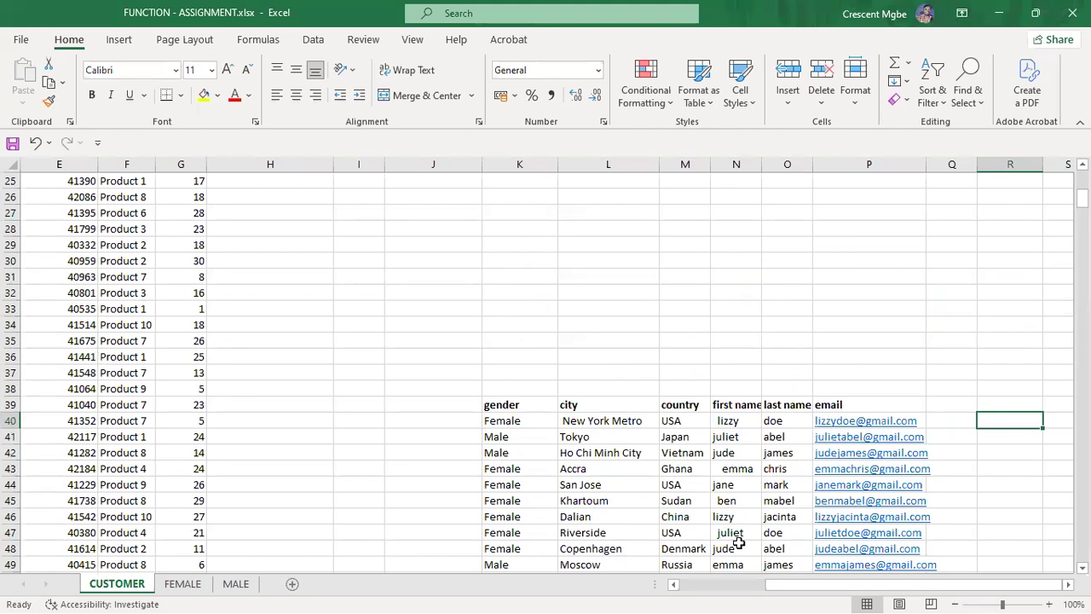
pyautogui.scroll(-4, 782, 365)
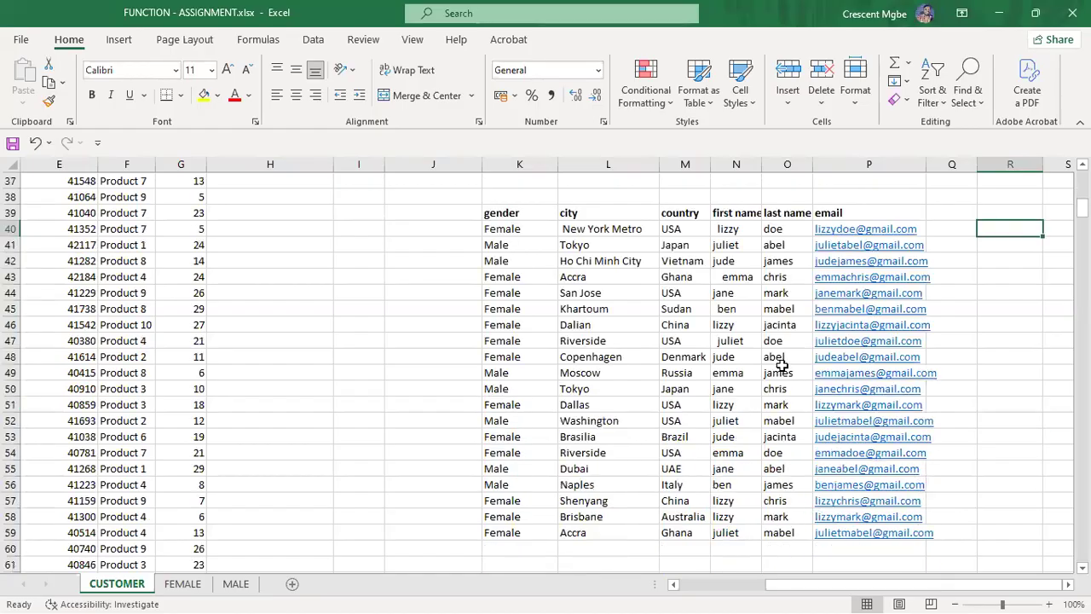
pyautogui.scroll(2, 743, 320)
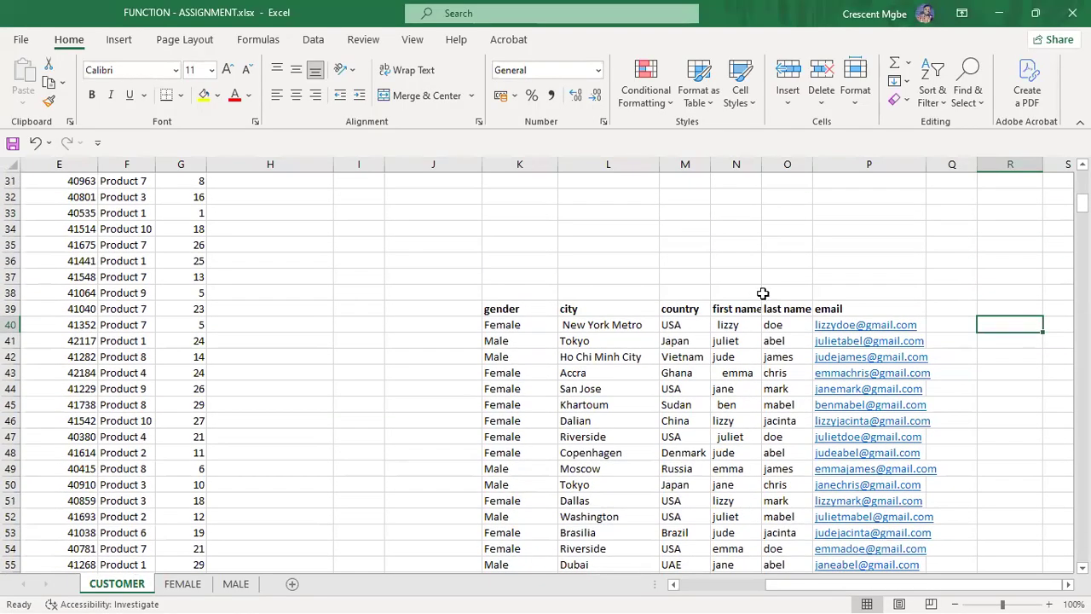
pyautogui.scroll(-2, 763, 293)
pyautogui.scroll(1, 763, 290)
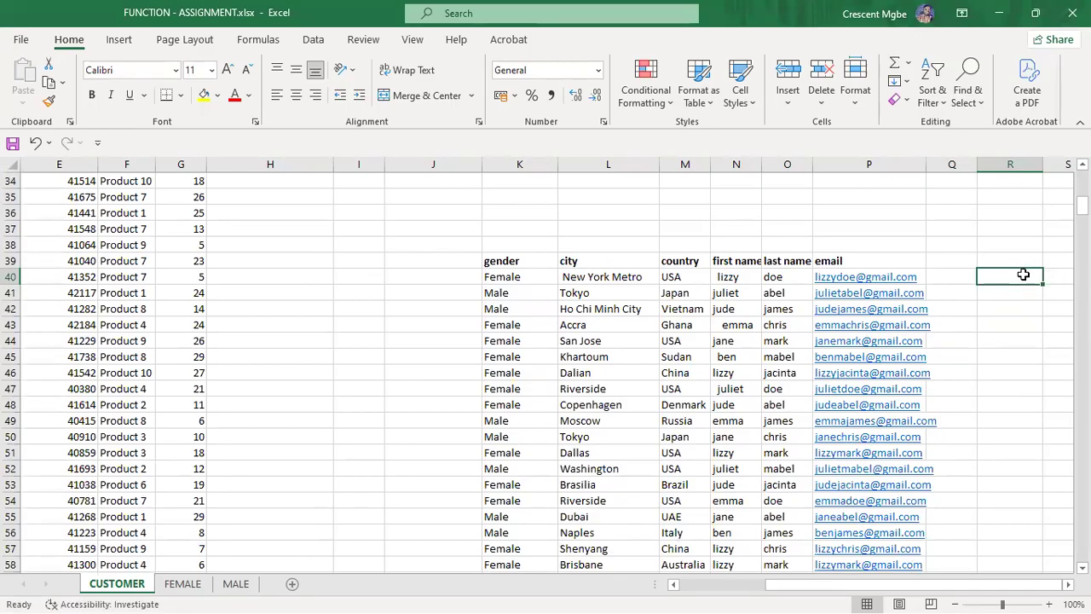
# Step: Start =FIND("u",P41, in R40 to search the second customer's email
pyautogui.write('=FIND')
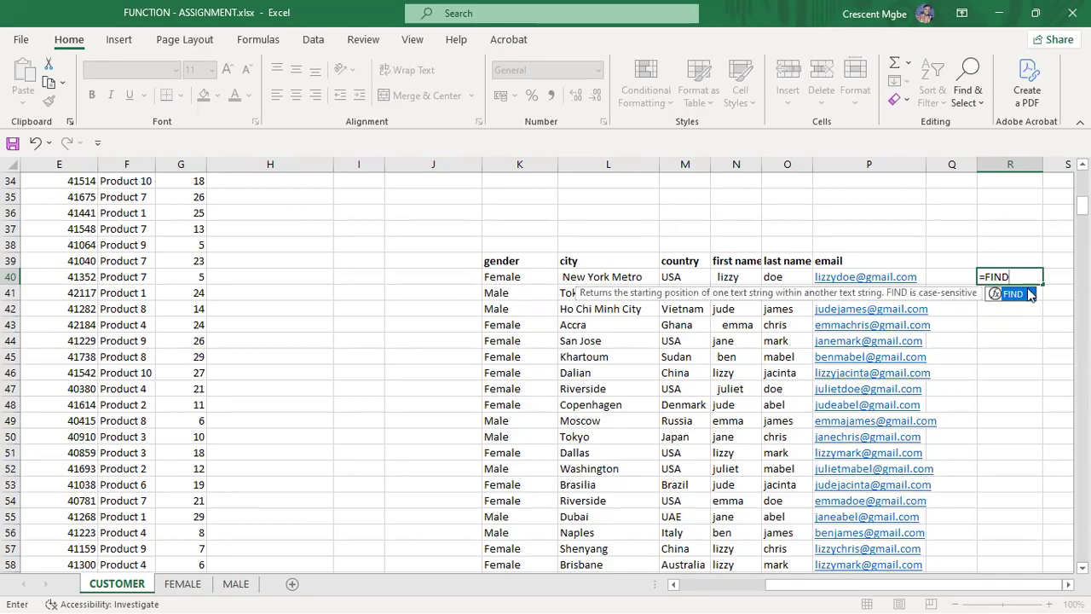
pyautogui.doubleClick(1015, 295)
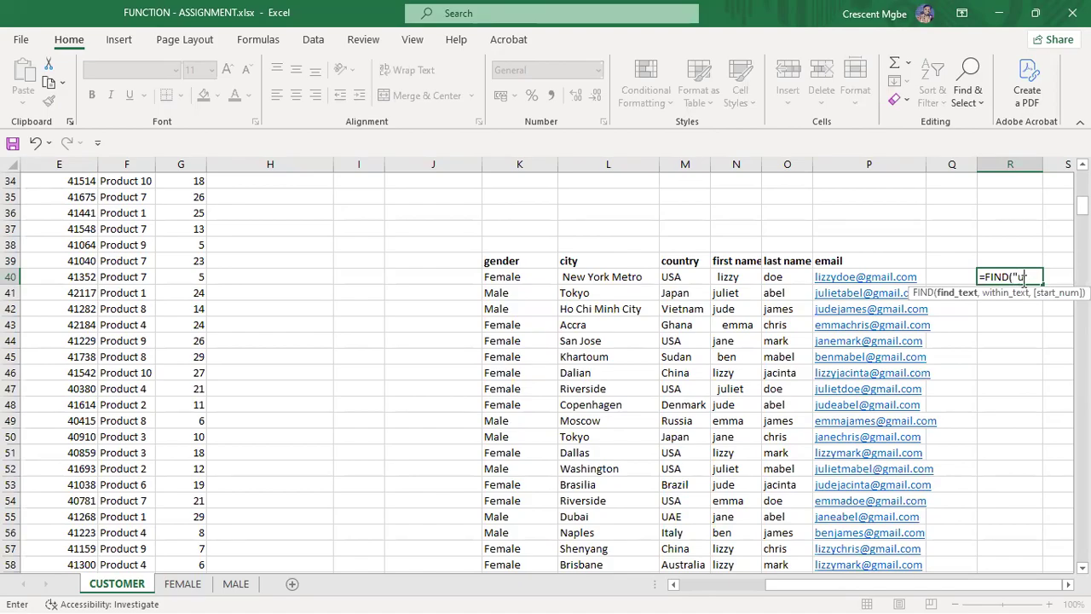
pyautogui.write('"u",')
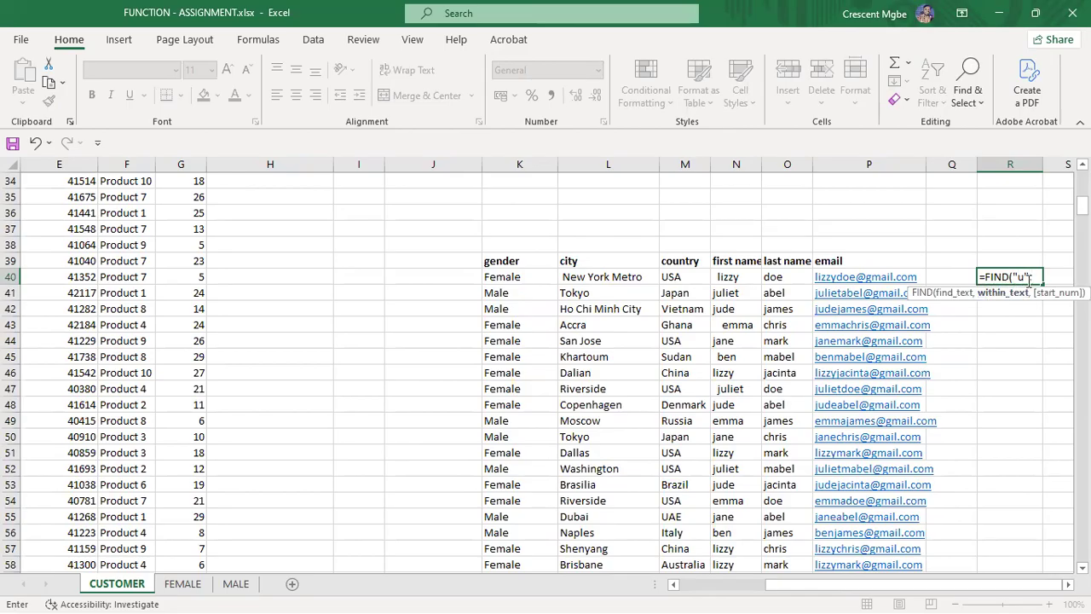
pyautogui.click(853, 295)
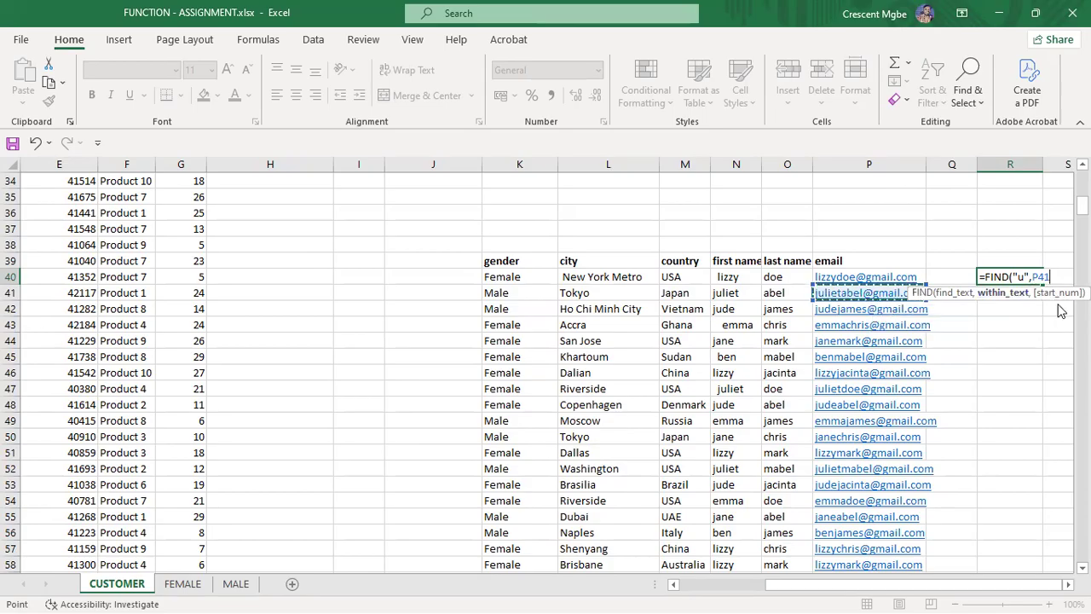
pyautogui.write(',')
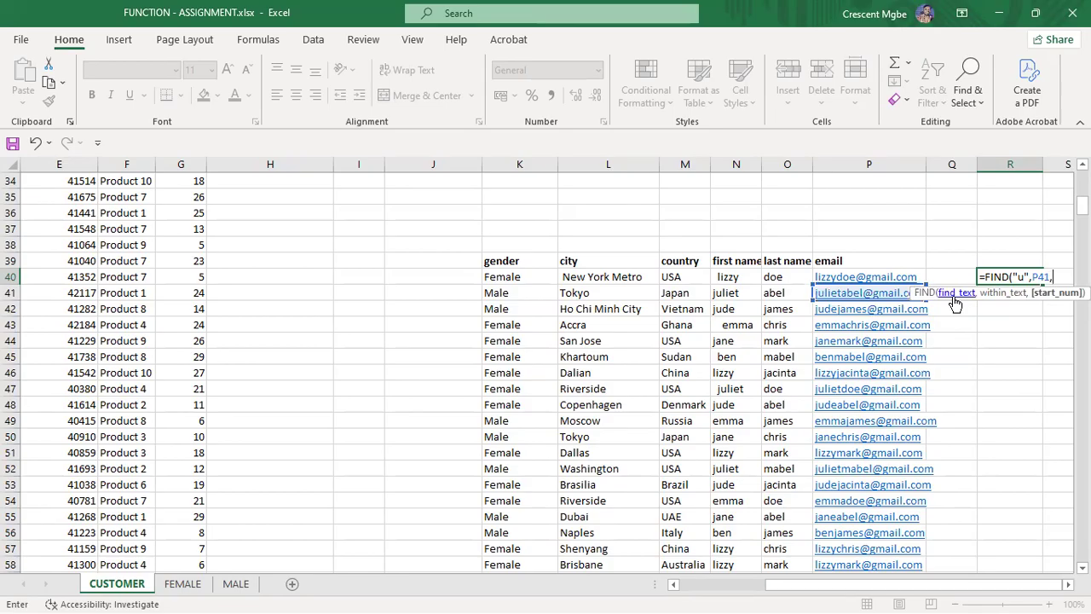
# Step: Change R40's search letter to l so FIND returns 3
pyautogui.click(1025, 276)
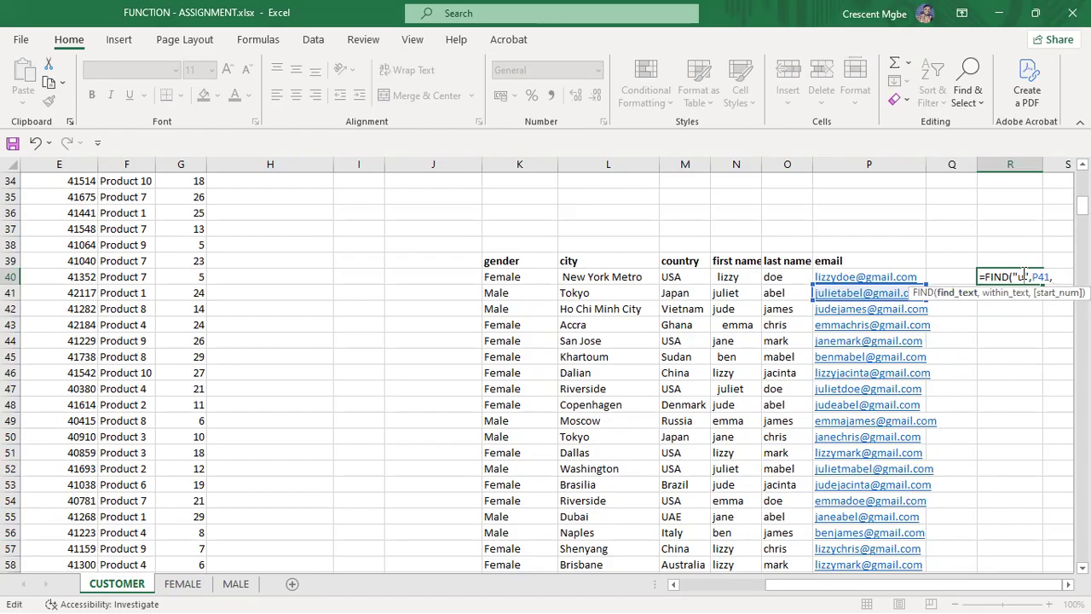
pyautogui.write('l')
pyautogui.click(1050, 278)
pyautogui.click(1055, 276)
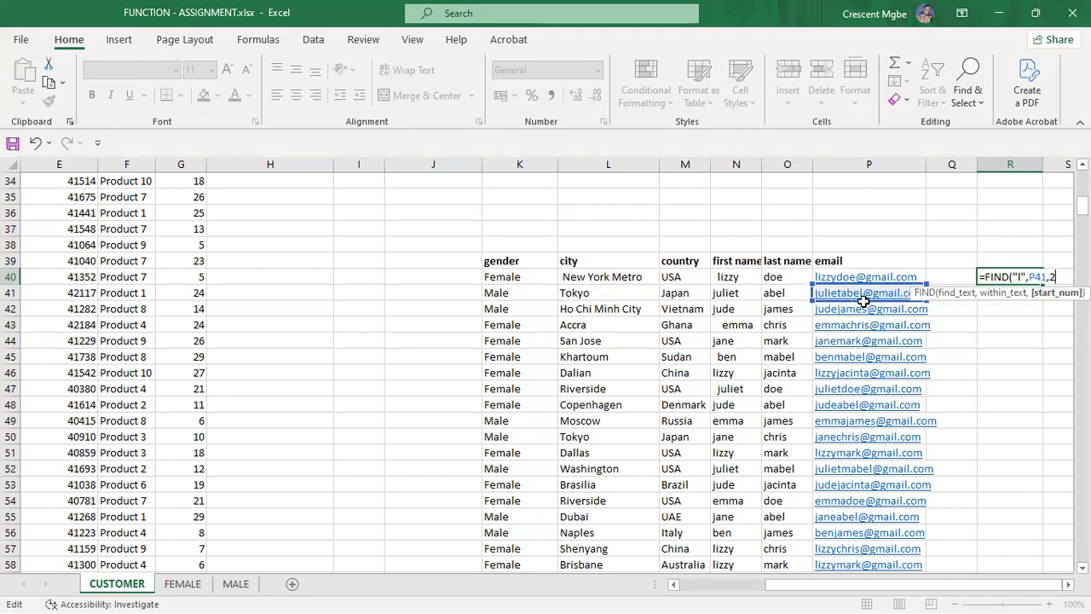
pyautogui.press('BackSpace')
pyautogui.press('BackSpace')
pyautogui.press('Return')
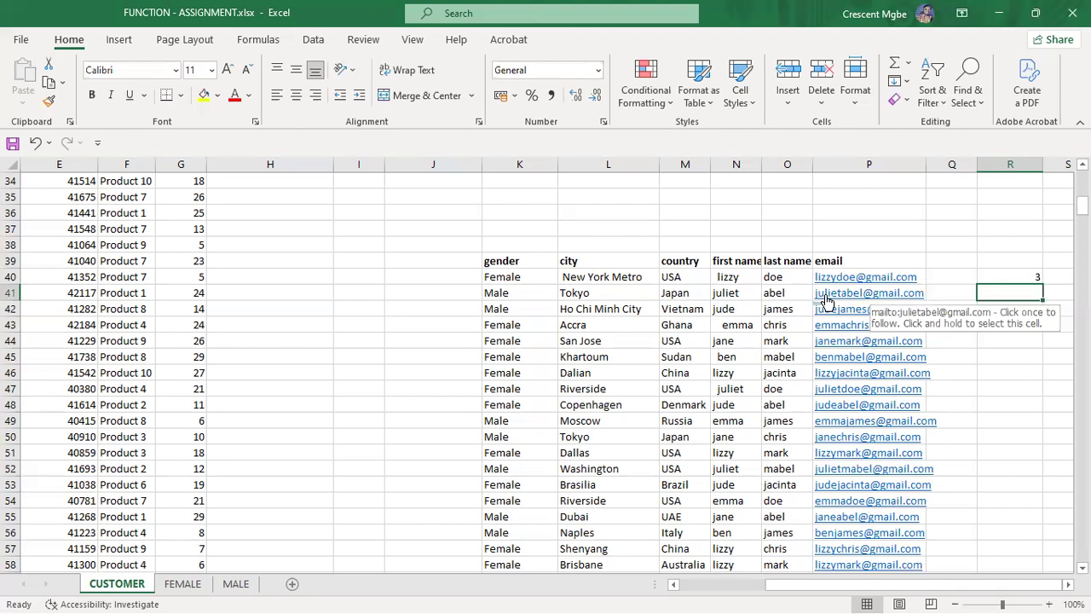
# Step: Give R40's FIND formula a start position of 4, making it return 10
pyautogui.doubleClick(1035, 278)
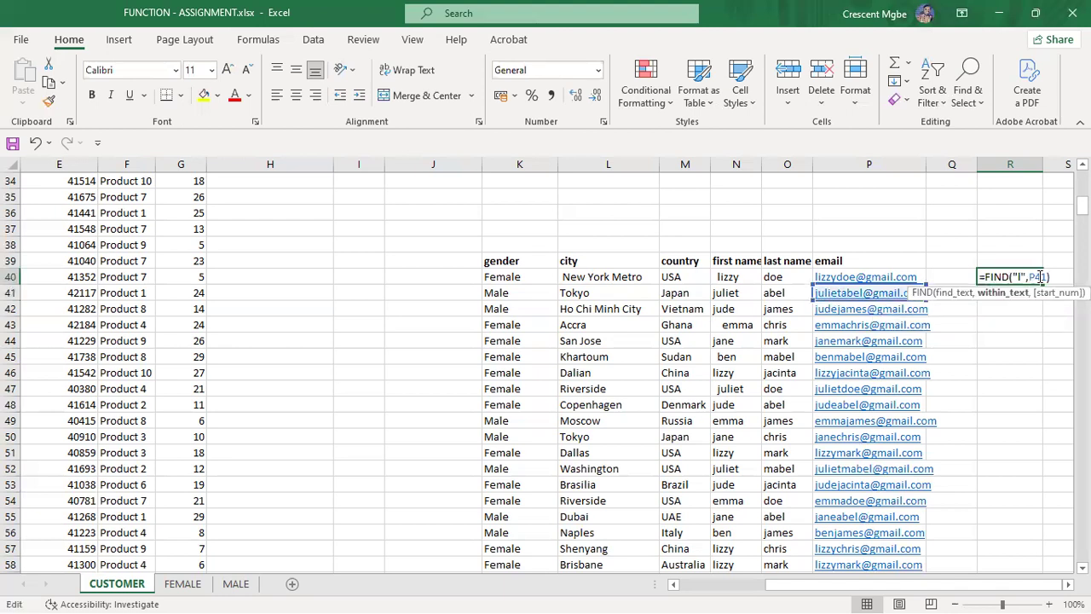
pyautogui.click(1047, 277)
pyautogui.write(',')
pyautogui.press('Return')
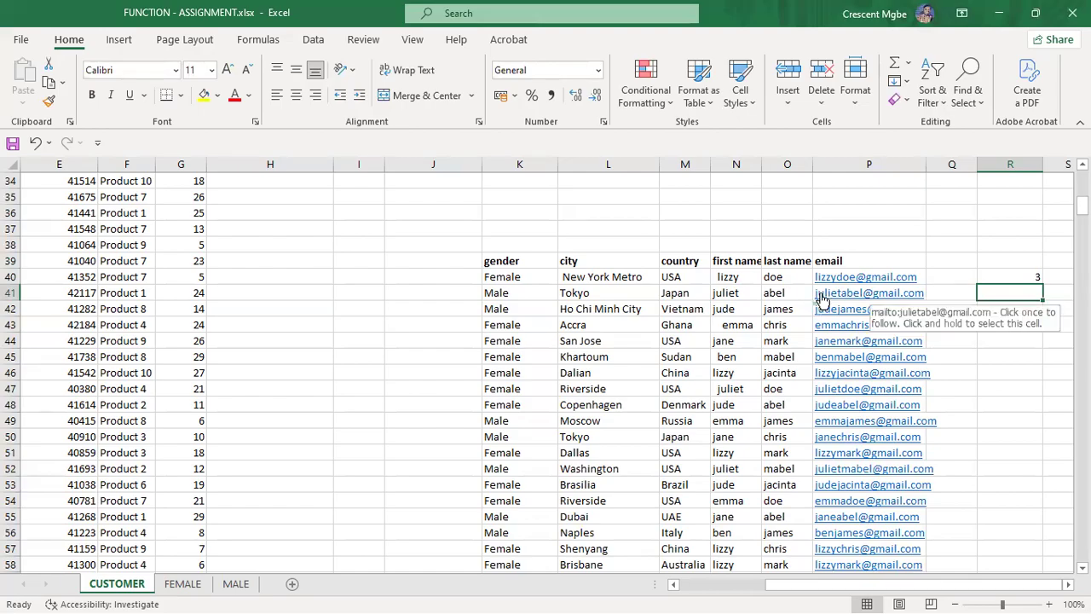
pyautogui.doubleClick(1019, 276)
pyautogui.click(1054, 276)
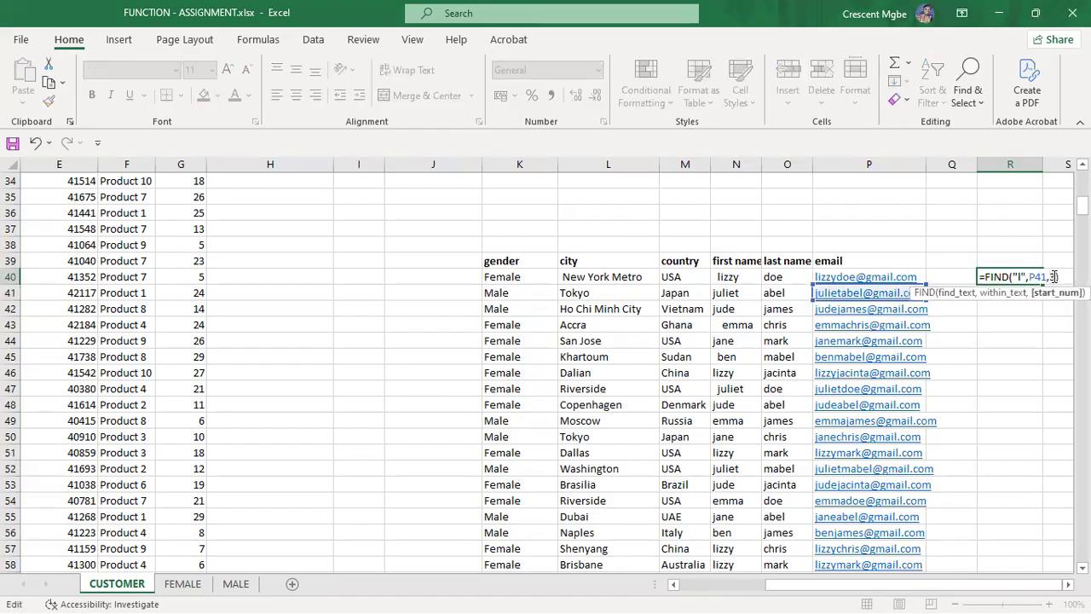
pyautogui.press('Return')
pyautogui.doubleClick(1023, 278)
pyautogui.click(1053, 276)
pyautogui.press('BackSpace')
pyautogui.press('Return')
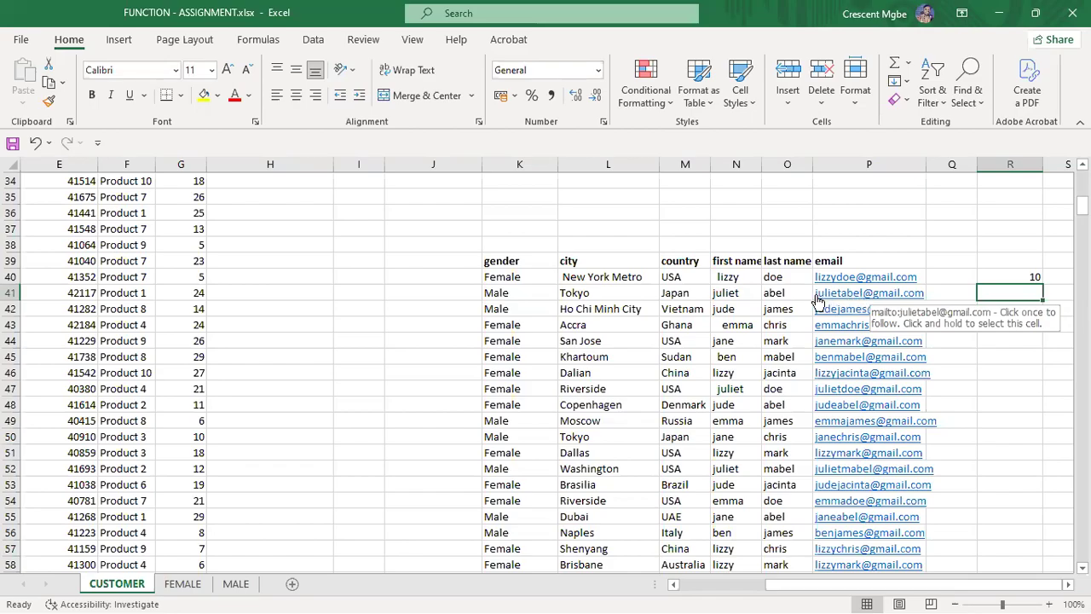
# Step: Delete the FIND formula from R40, leaving the cell empty
pyautogui.click(1028, 276)
pyautogui.doubleClick(1028, 276)
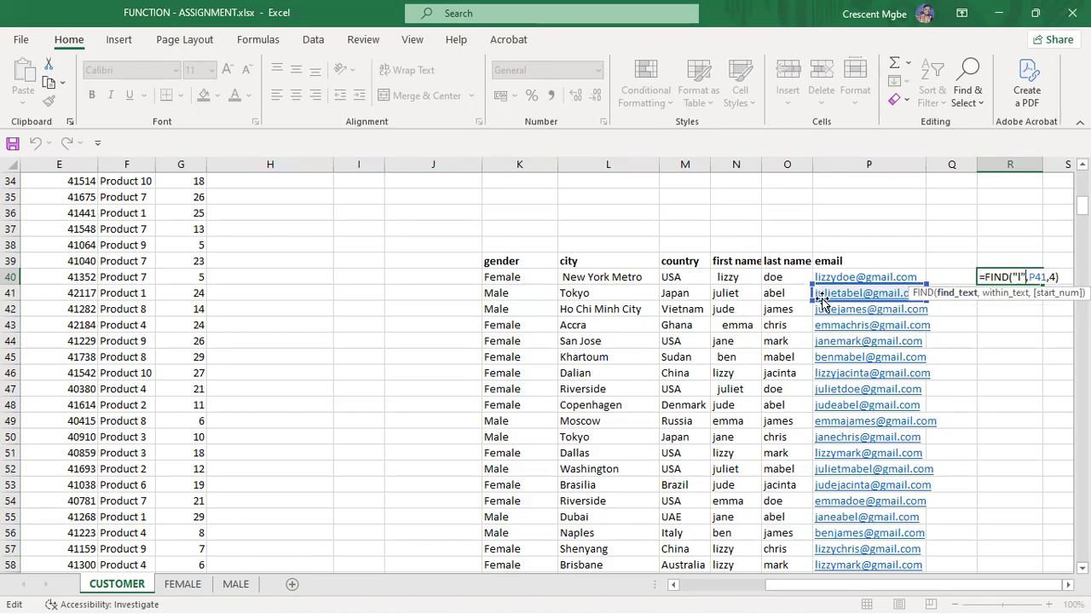
pyautogui.click(1054, 274)
pyautogui.press('BackSpace')
pyautogui.press('BackSpace')
pyautogui.press('BackSpace')
pyautogui.press('BackSpace')
pyautogui.press('BackSpace')
pyautogui.press('BackSpace')
pyautogui.press('BackSpace')
pyautogui.press('BackSpace')
pyautogui.press('BackSpace')
pyautogui.press('BackSpace')
pyautogui.press('BackSpace')
pyautogui.press('BackSpace')
pyautogui.press('BackSpace')
pyautogui.press('BackSpace')
pyautogui.press('BackSpace')
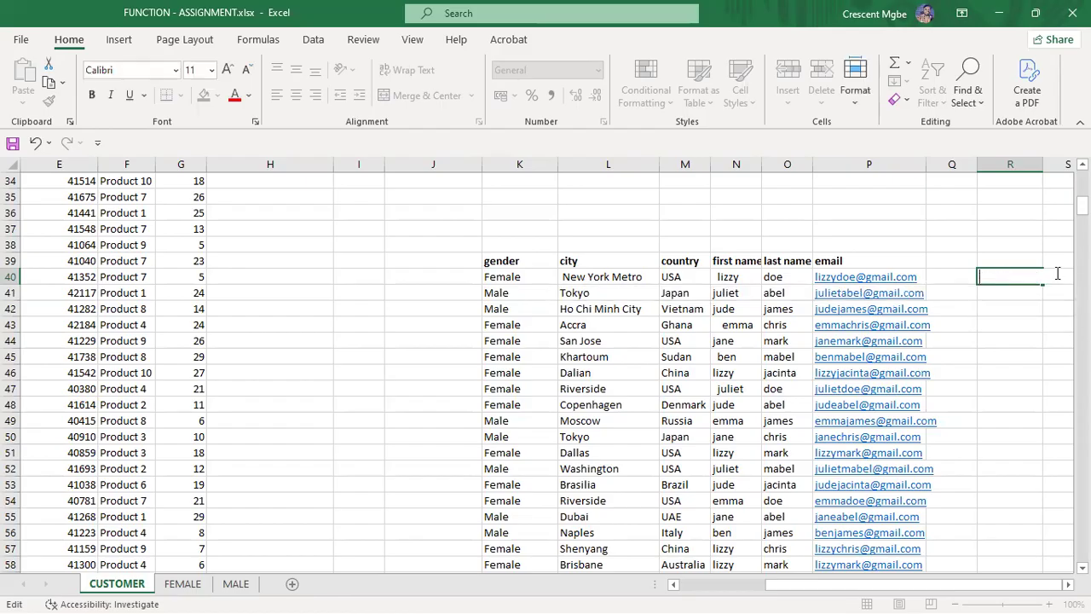
pyautogui.write('{')
pyautogui.write(']')
pyautogui.press('BackSpace')
pyautogui.click(509, 278)
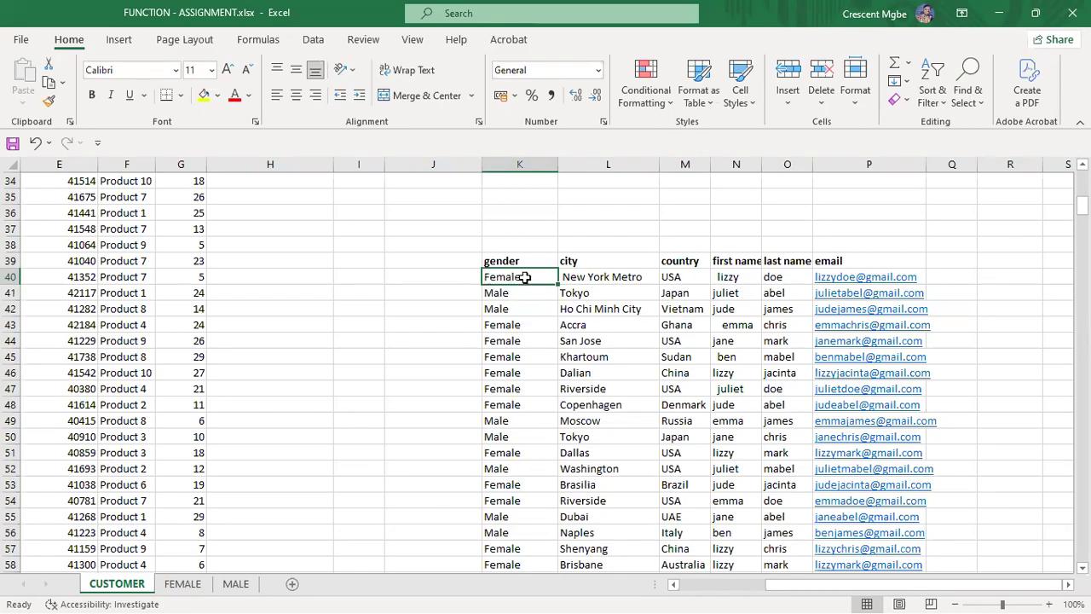
# Step: Review the spaced city, gender and first-name entries, then select R41
pyautogui.click(601, 278)
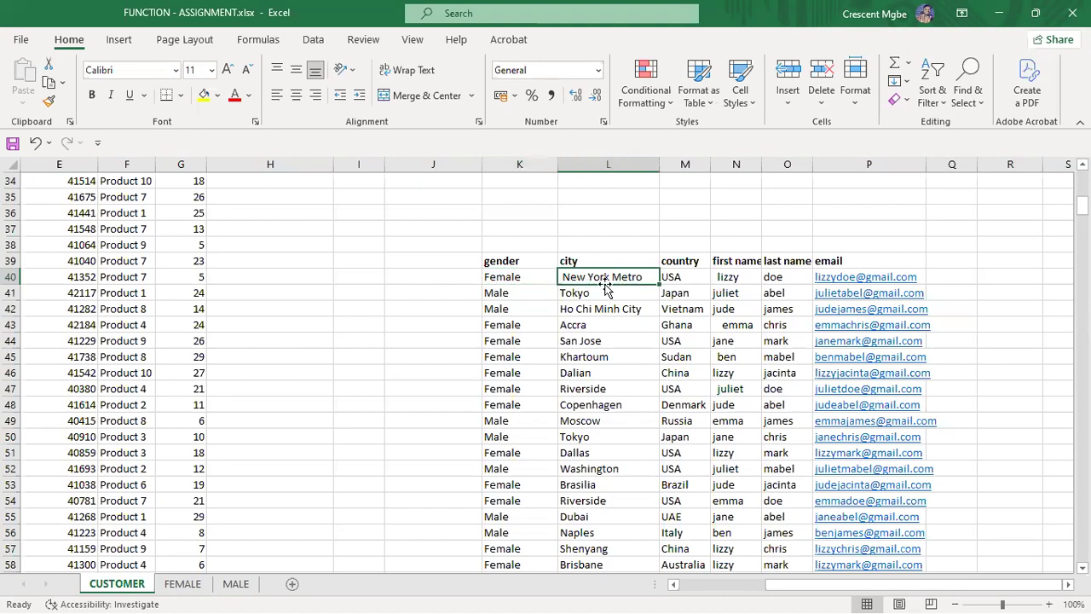
pyautogui.click(586, 298)
pyautogui.click(507, 314)
pyautogui.click(505, 328)
pyautogui.click(512, 370)
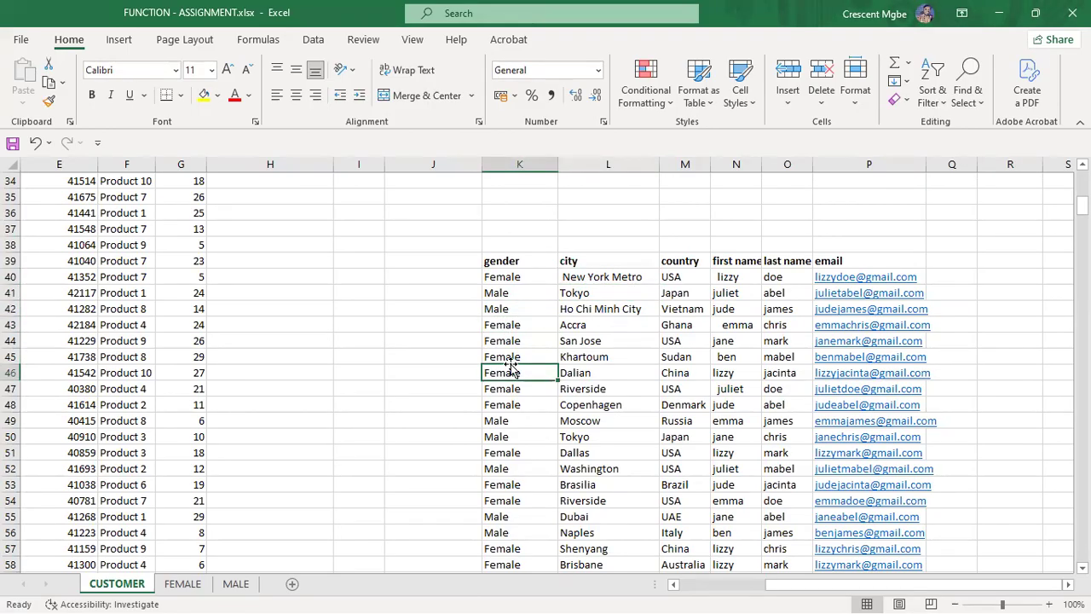
pyautogui.click(727, 278)
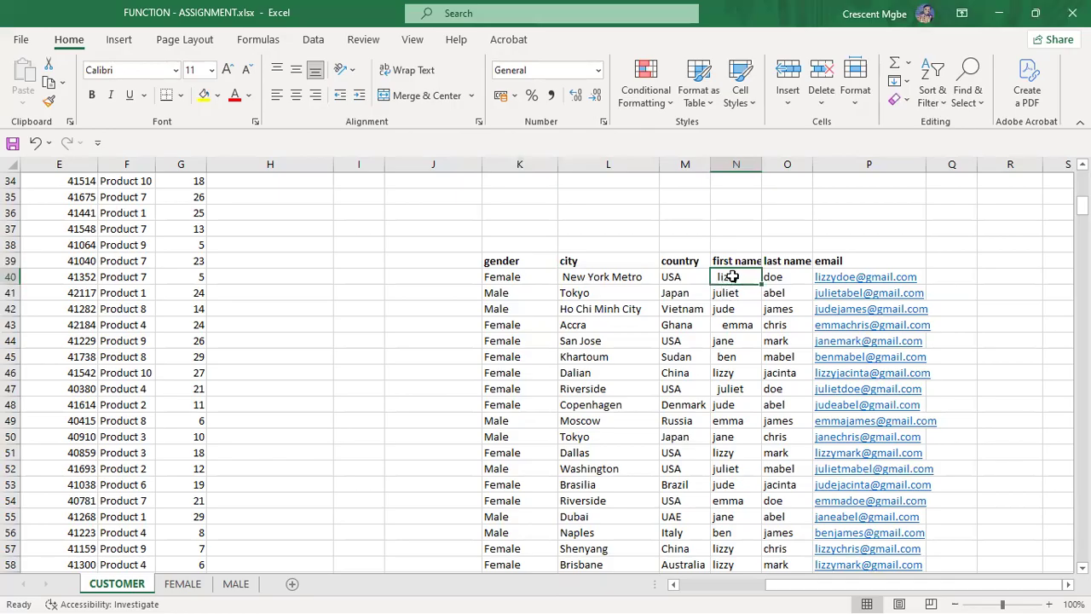
pyautogui.click(730, 292)
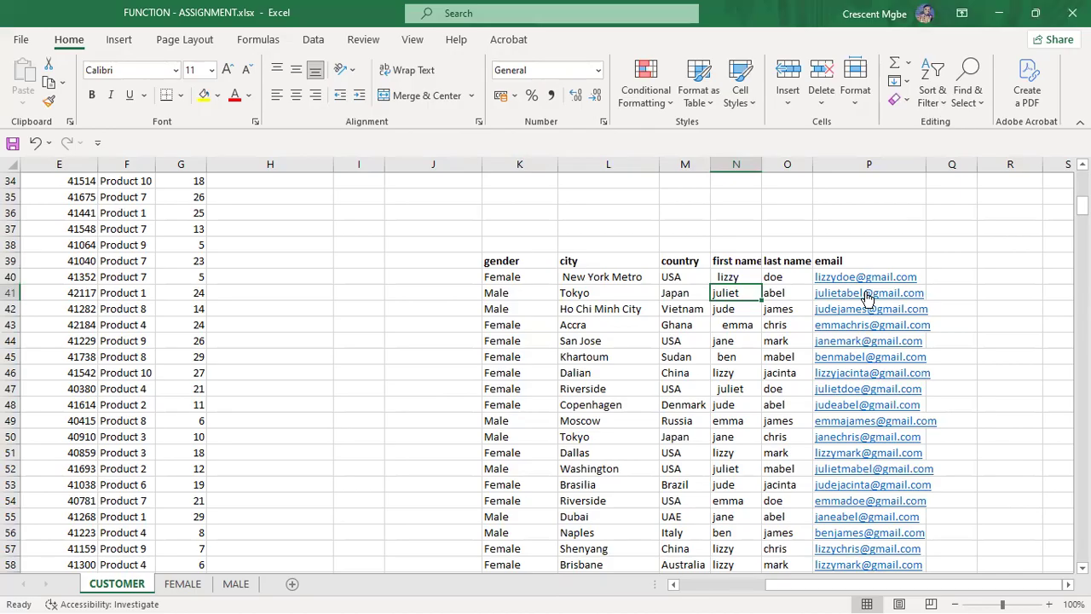
pyautogui.click(1009, 297)
# Step: Enter =PROPER(N41) in R41 to capitalise the first name Juliet
pyautogui.write('=')
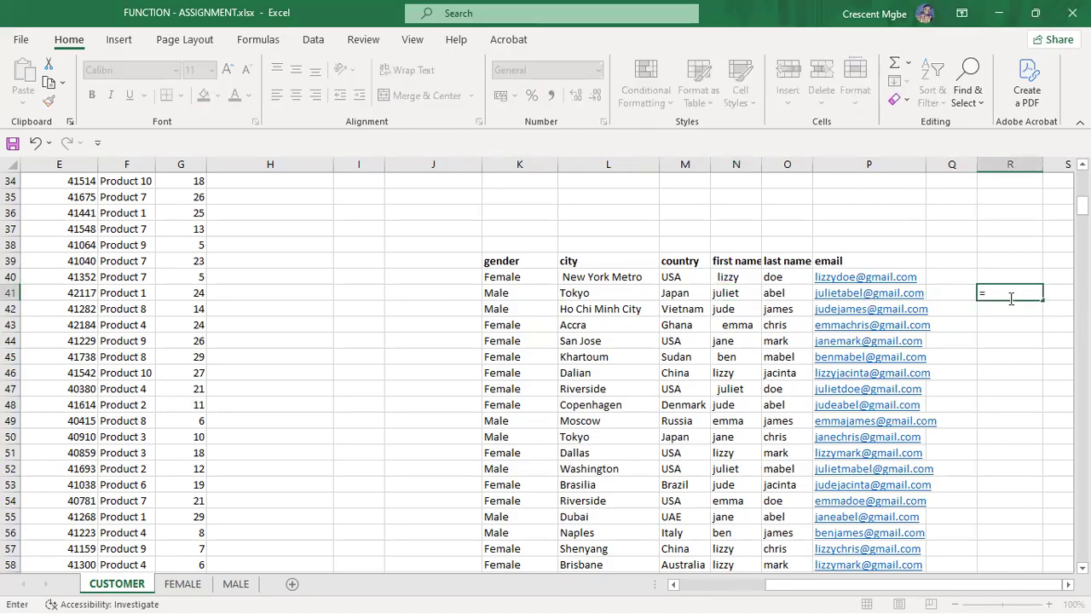
pyautogui.write('proper')
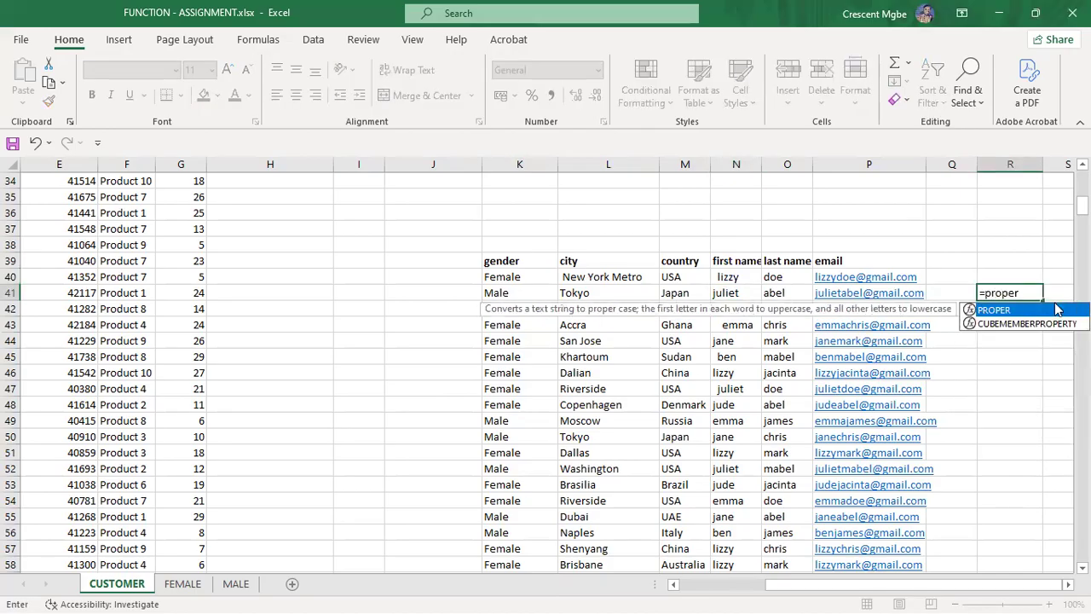
pyautogui.doubleClick(994, 310)
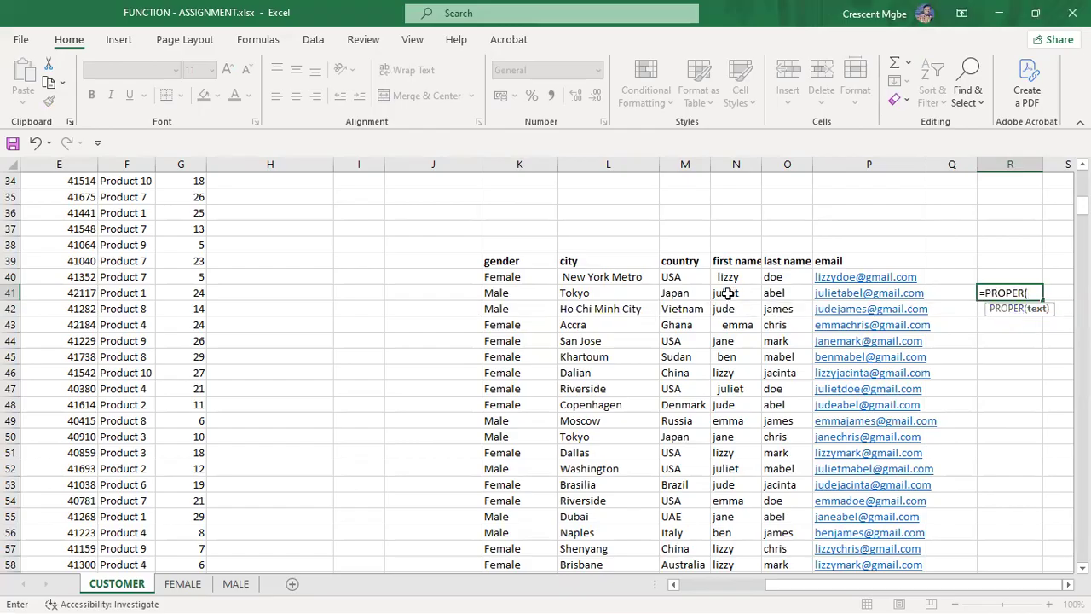
pyautogui.click(727, 293)
pyautogui.press('Return')
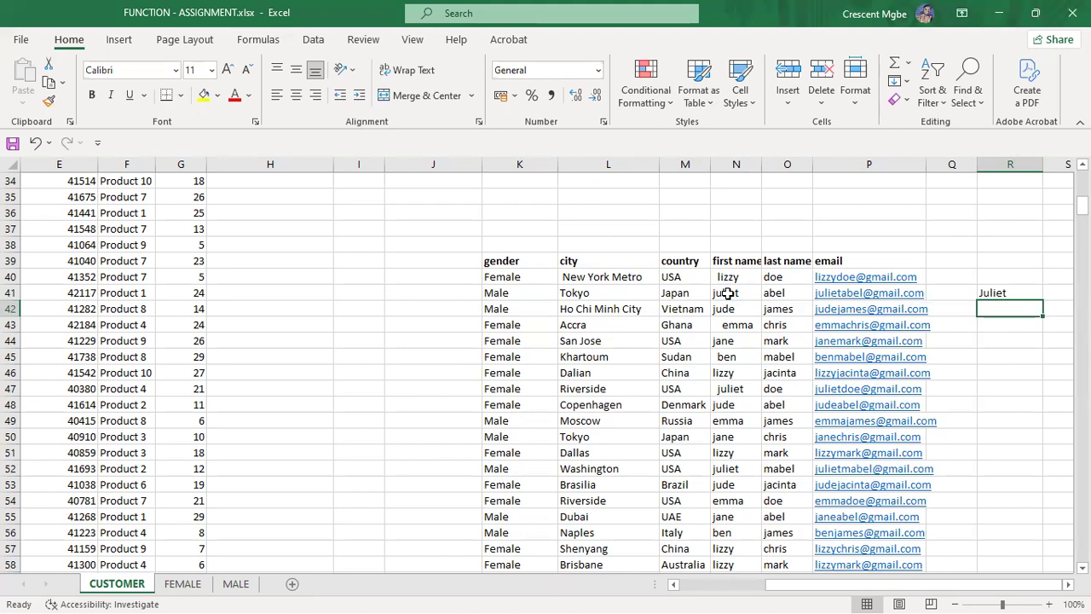
# Step: Type sample text 'juliet doe moe' in P36 and enter =PROPER(P36) in R36
pyautogui.click(840, 212)
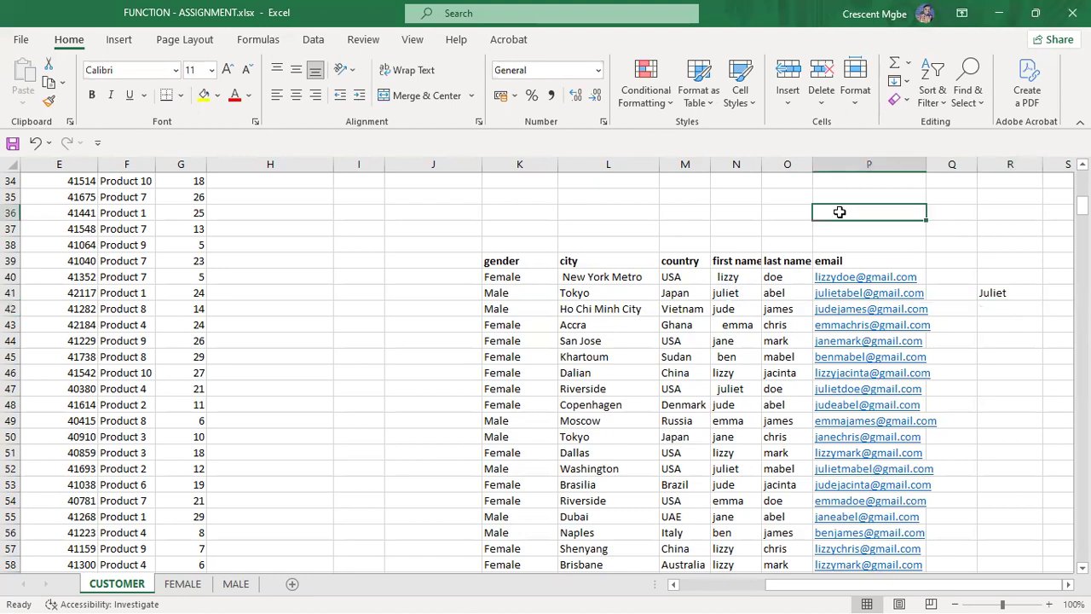
pyautogui.write('ju')
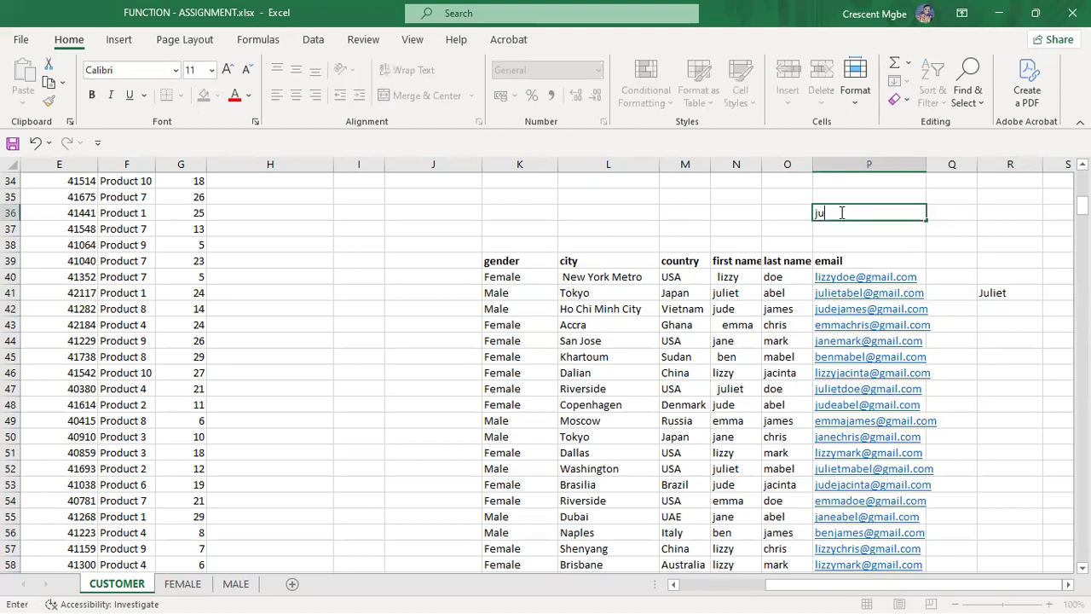
pyautogui.write('lietdoe moe')
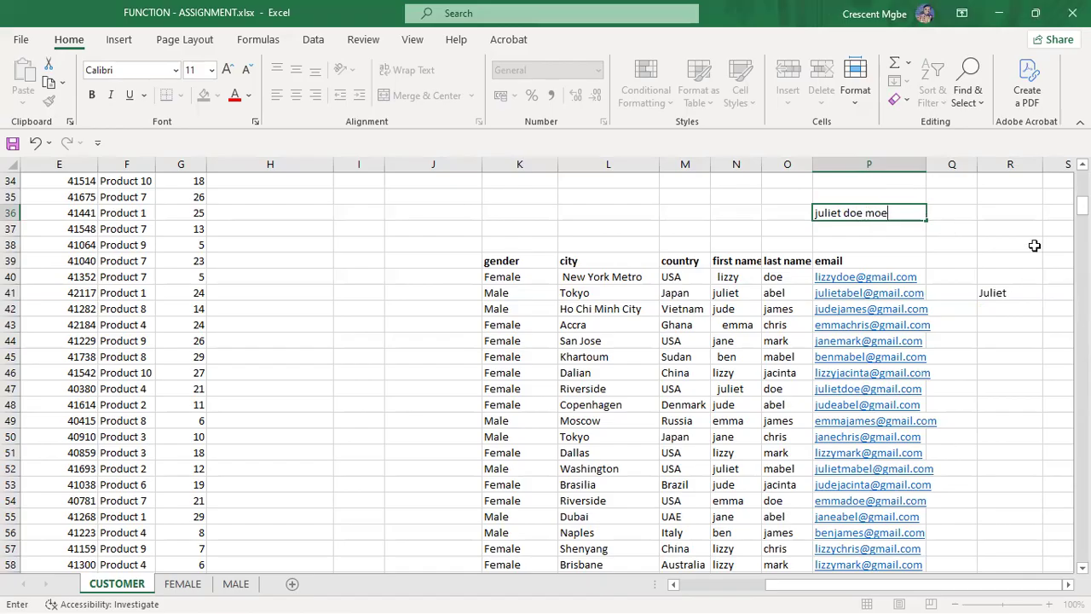
pyautogui.click(1014, 212)
pyautogui.write('=proper')
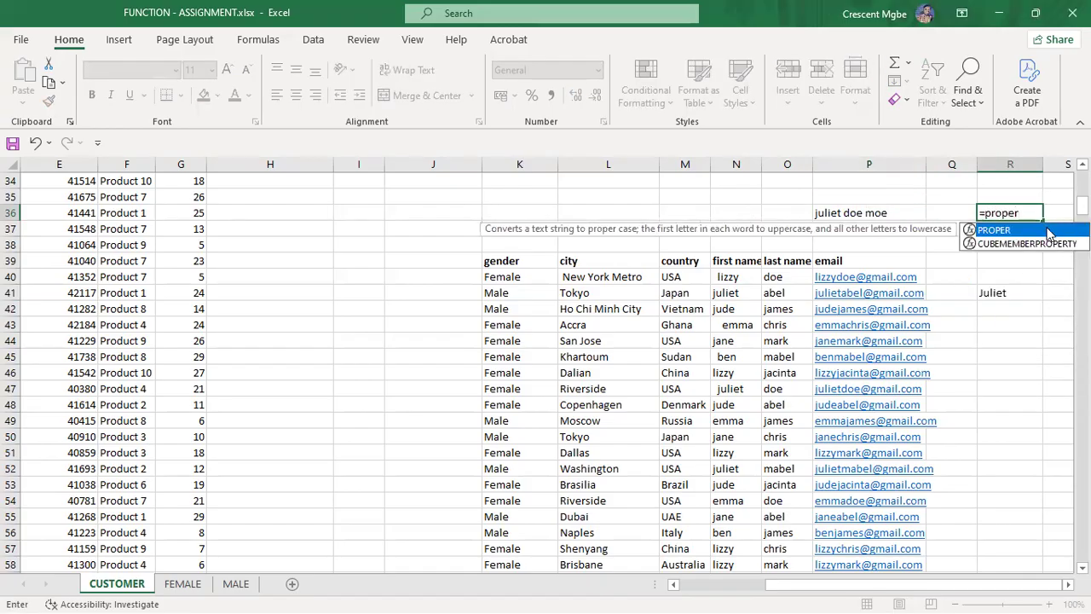
pyautogui.doubleClick(1050, 230)
pyautogui.click(874, 213)
pyautogui.press('Return')
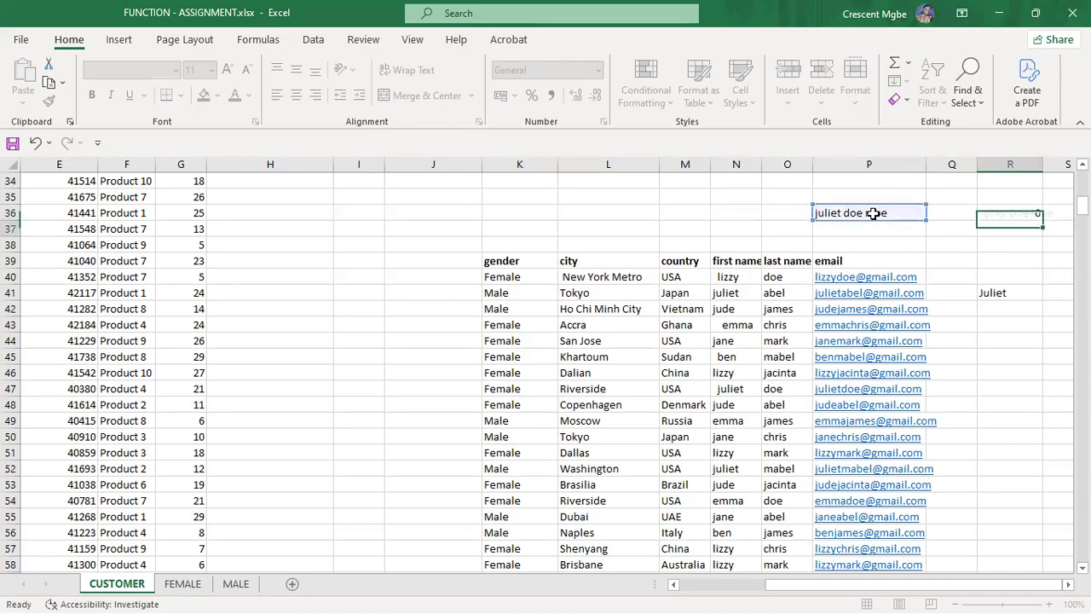
# Step: Check the formula in R41 and the Juliet Doe Moe result in R36
pyautogui.click(1030, 289)
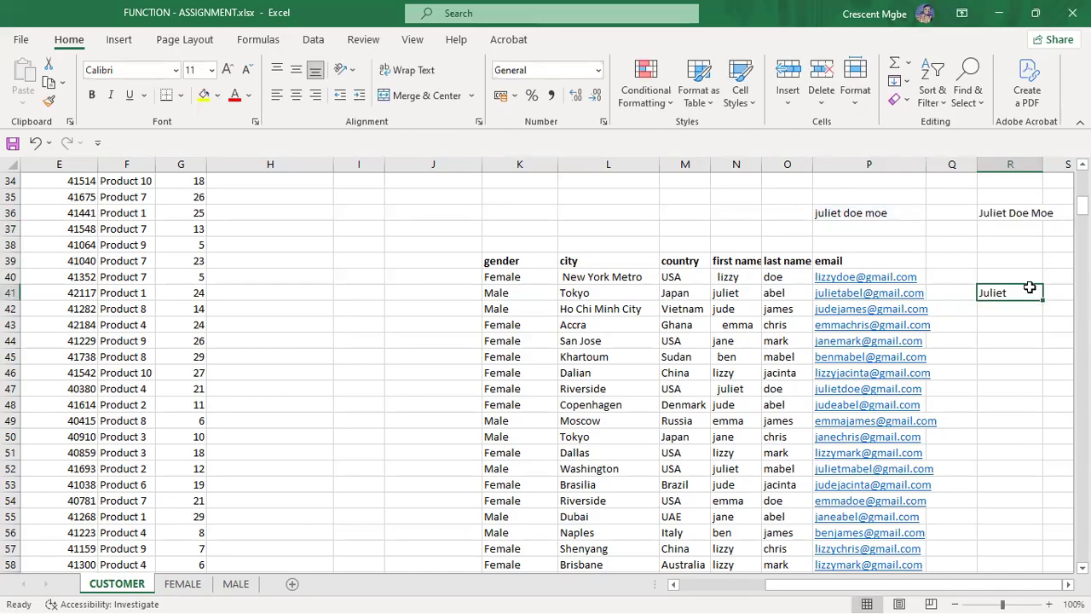
pyautogui.doubleClick(1030, 288)
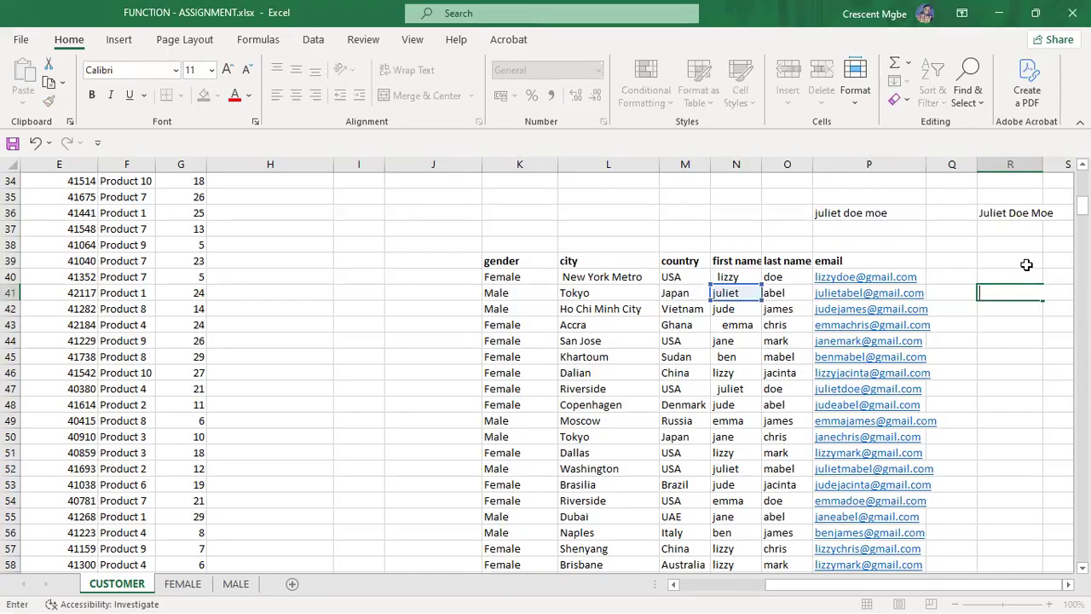
pyautogui.click(1027, 262)
pyautogui.click(991, 216)
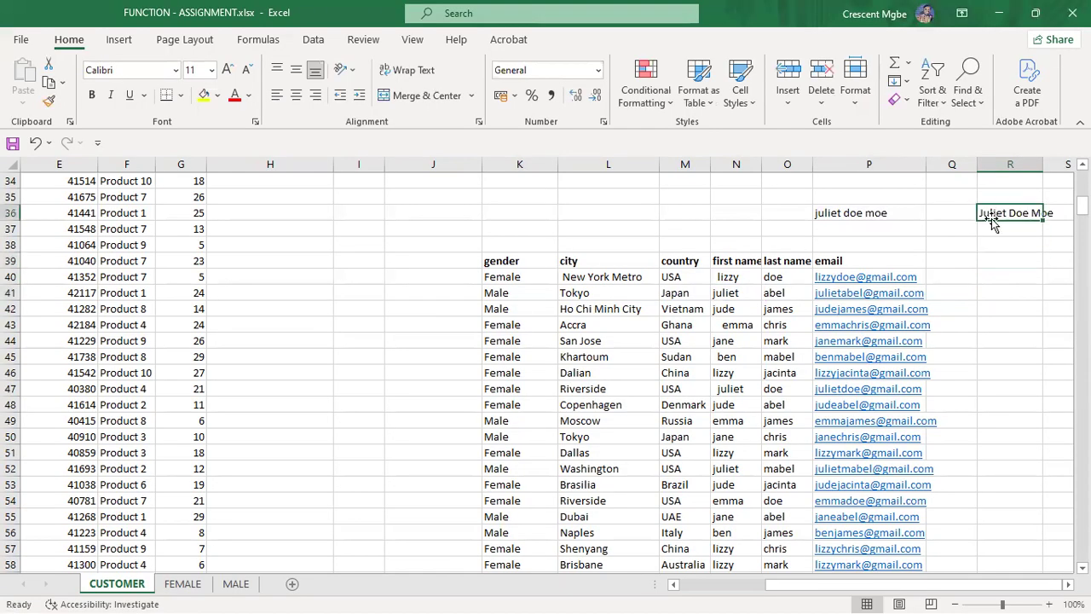
# Step: Clear the juliet doe moe sample text from P36
pyautogui.doubleClick(991, 220)
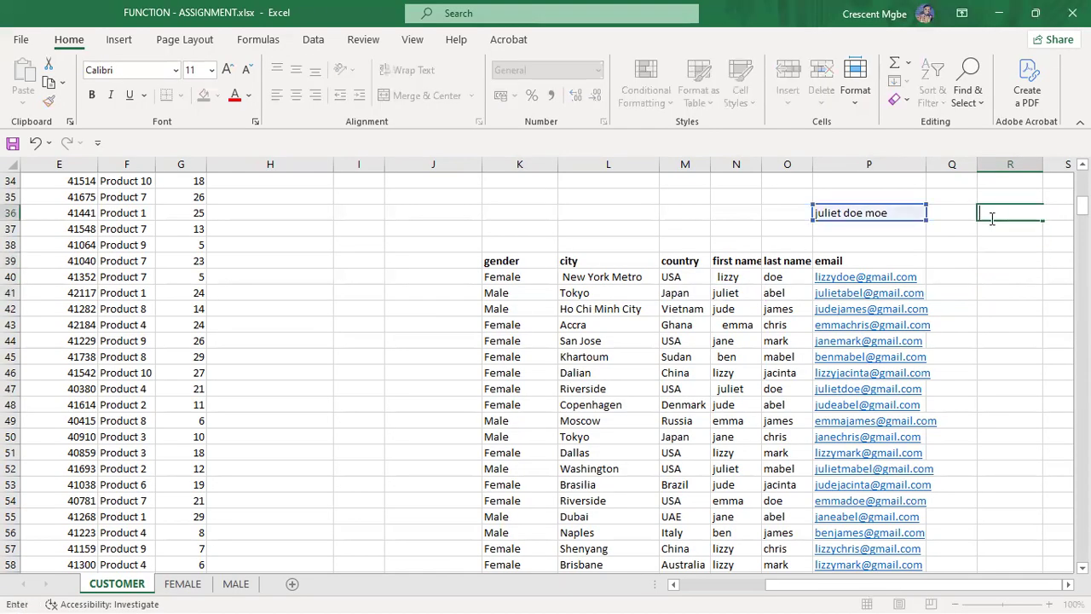
pyautogui.click(904, 212)
pyautogui.press('BackSpace')
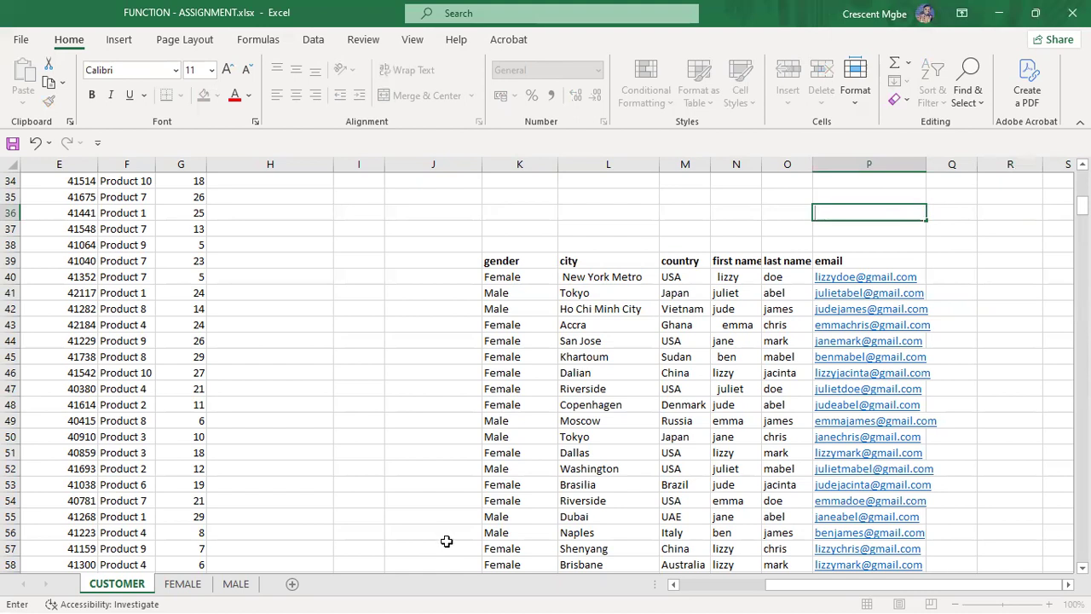
# Step: Switch over to the PowerPoint slide show and back to Excel
pyautogui.press('super+Tab')
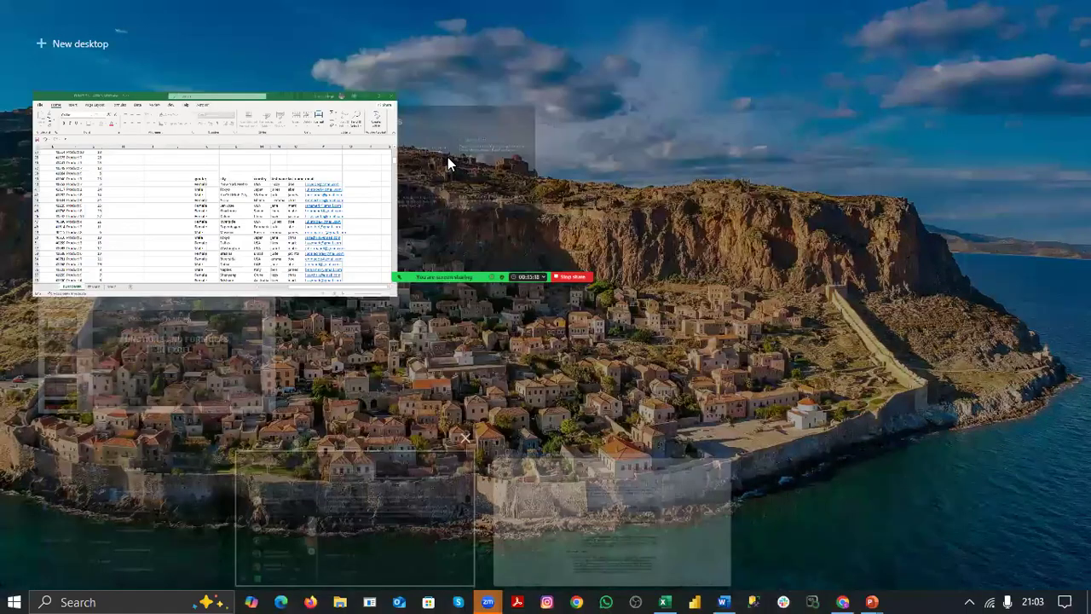
pyautogui.click(448, 157)
pyautogui.press('super+Tab')
pyautogui.click(457, 183)
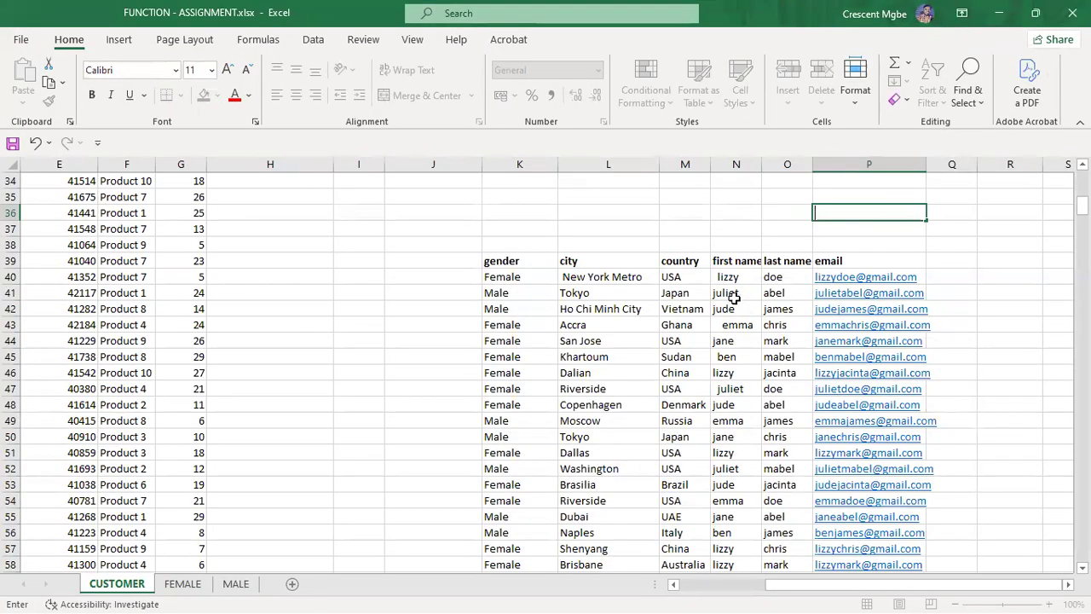
# Step: Change N41's juliet to Juliet, undo it, and bring up the window switcher
pyautogui.doubleClick(722, 293)
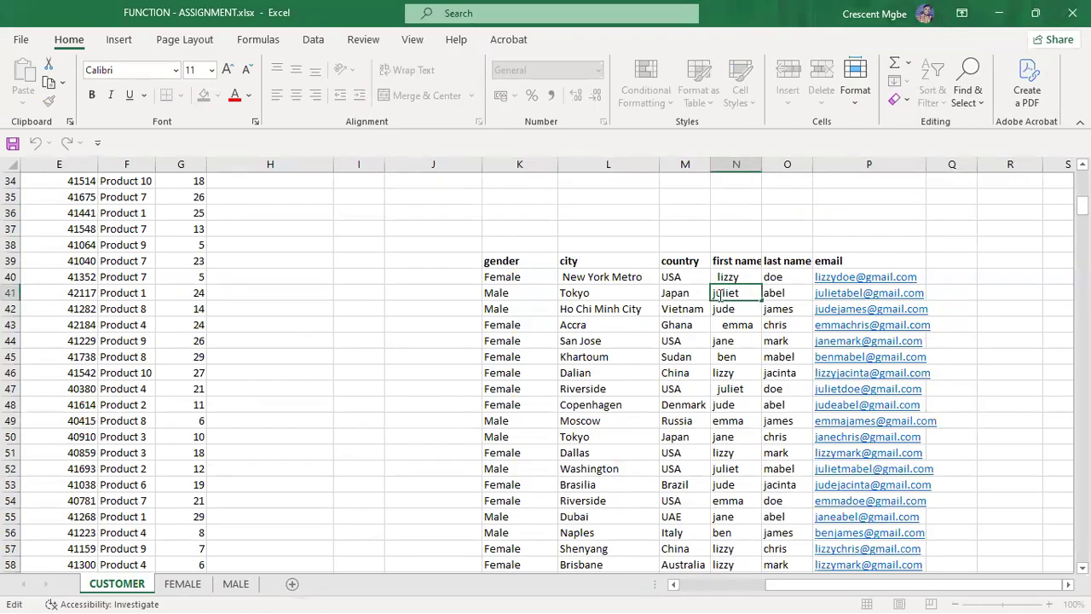
pyautogui.press('BackSpace')
pyautogui.write('J')
pyautogui.click(960, 228)
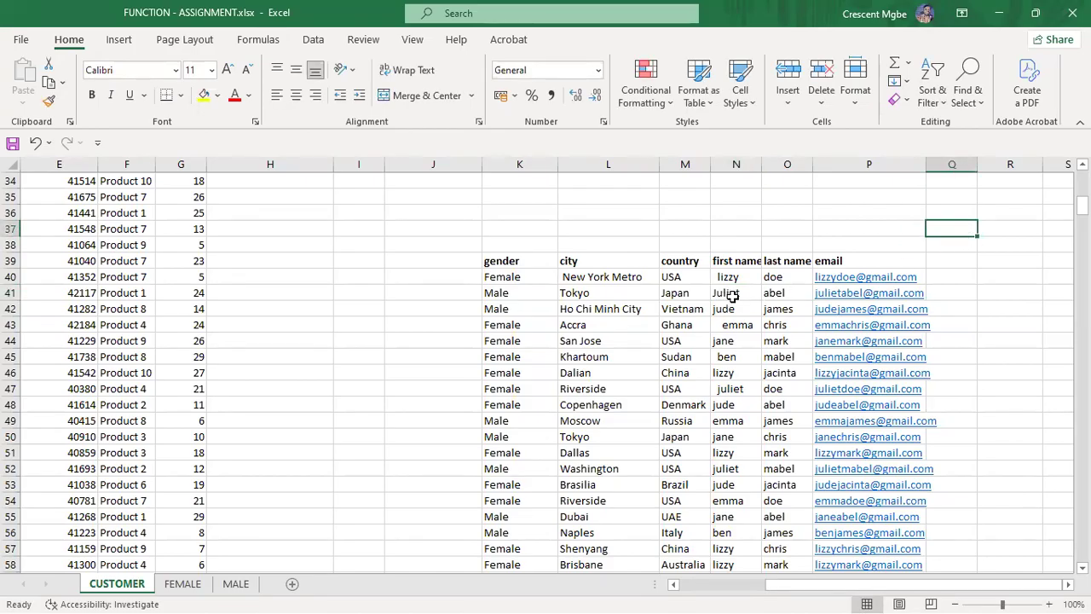
pyautogui.hotkey('ctrl', 'z')
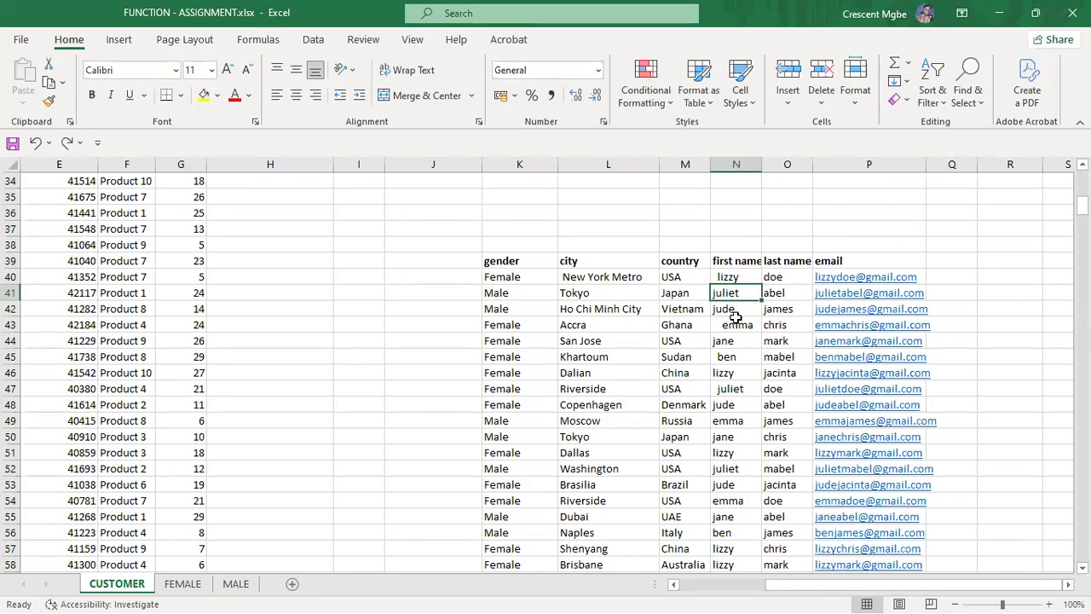
pyautogui.press('super')
pyautogui.press('super')
pyautogui.press('super+Tab')
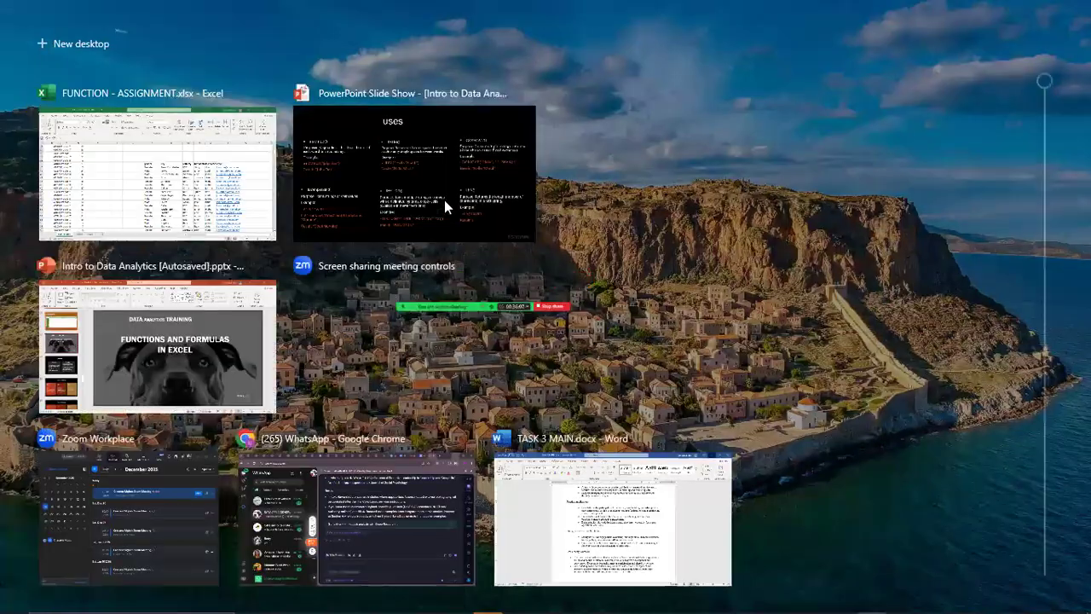
# Step: Show the PowerPoint uses slide on PROPER, TRIM and CONCAT, then return to Excel
pyautogui.click(444, 200)
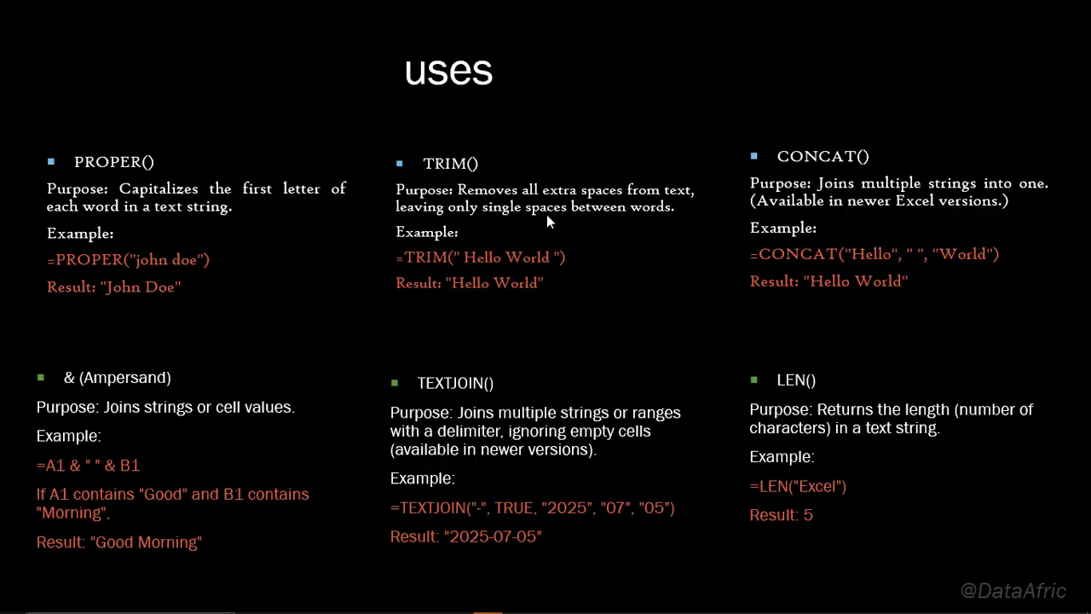
pyautogui.press('super+Tab')
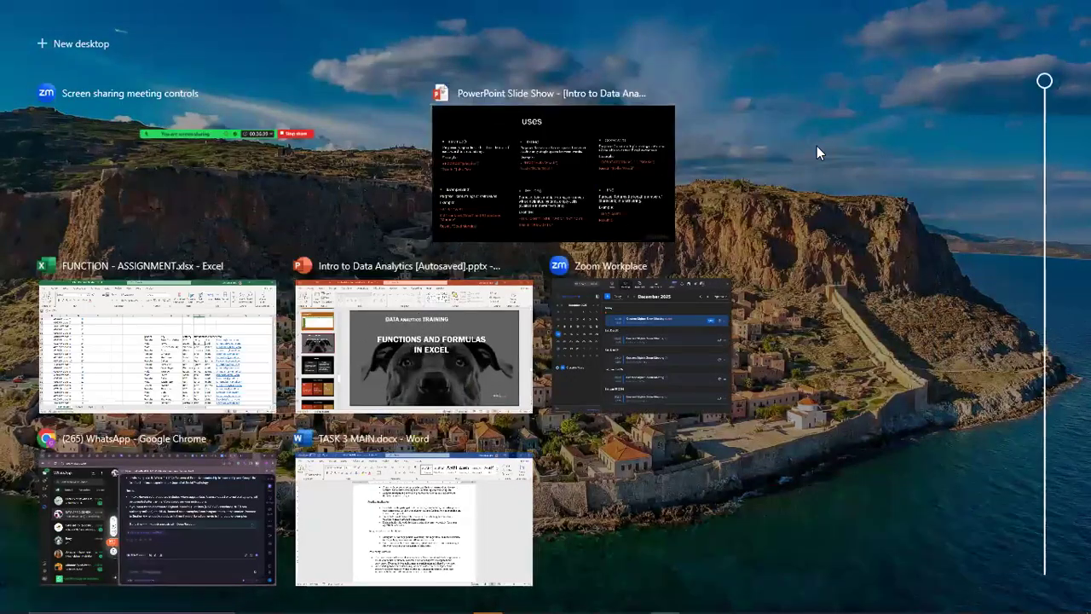
pyautogui.click(267, 306)
# Step: Enter =TRIM(L40) in R39 to show New York Metro without its leading space
pyautogui.click(901, 193)
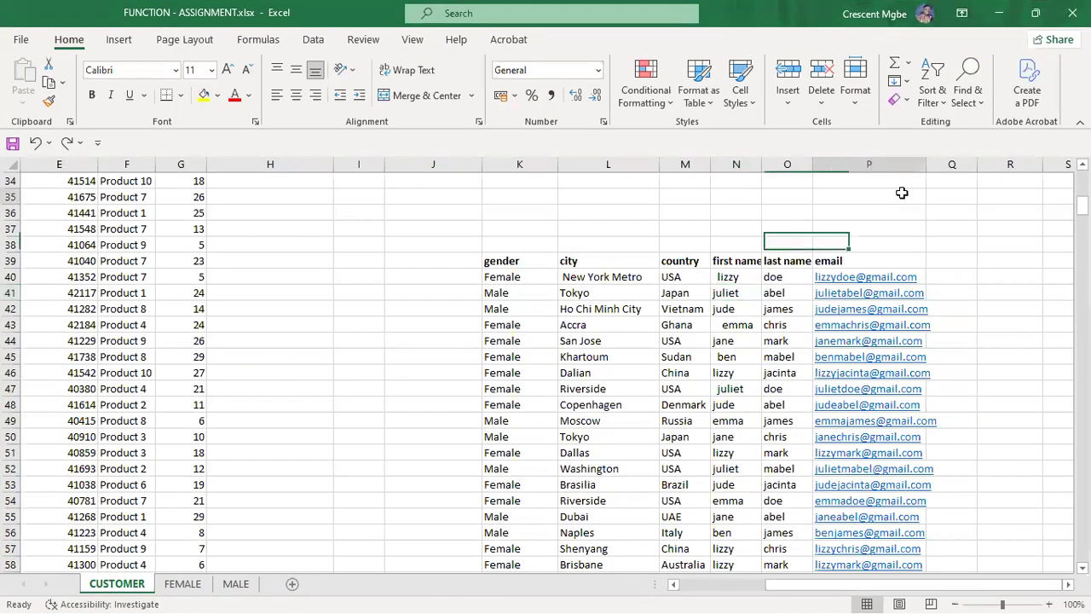
pyautogui.click(588, 278)
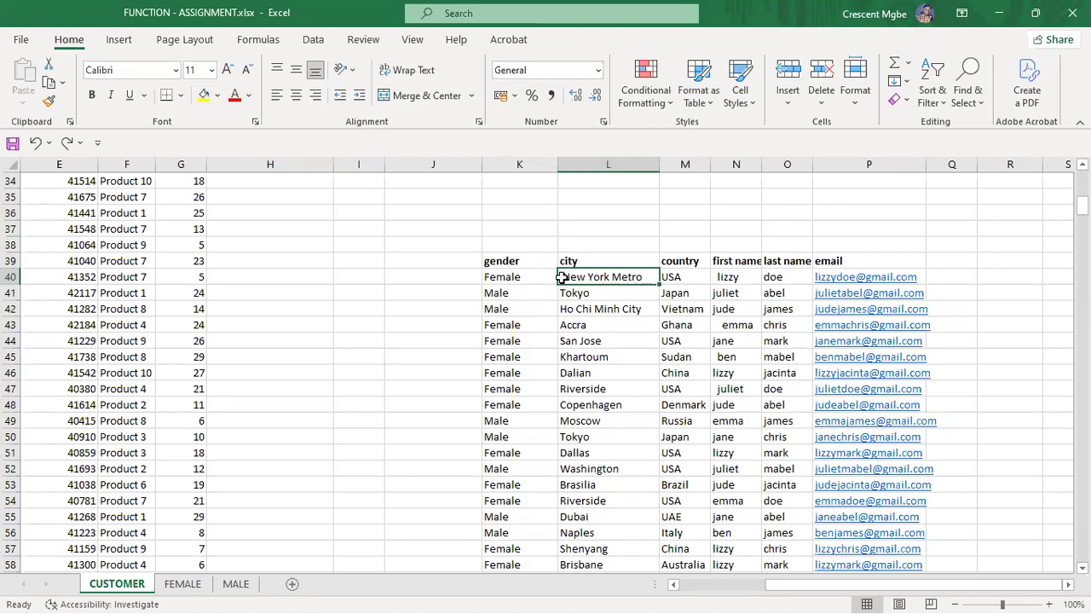
pyautogui.moveTo(562, 277); pyautogui.dragTo(1017, 260)
pyautogui.write('=tr')
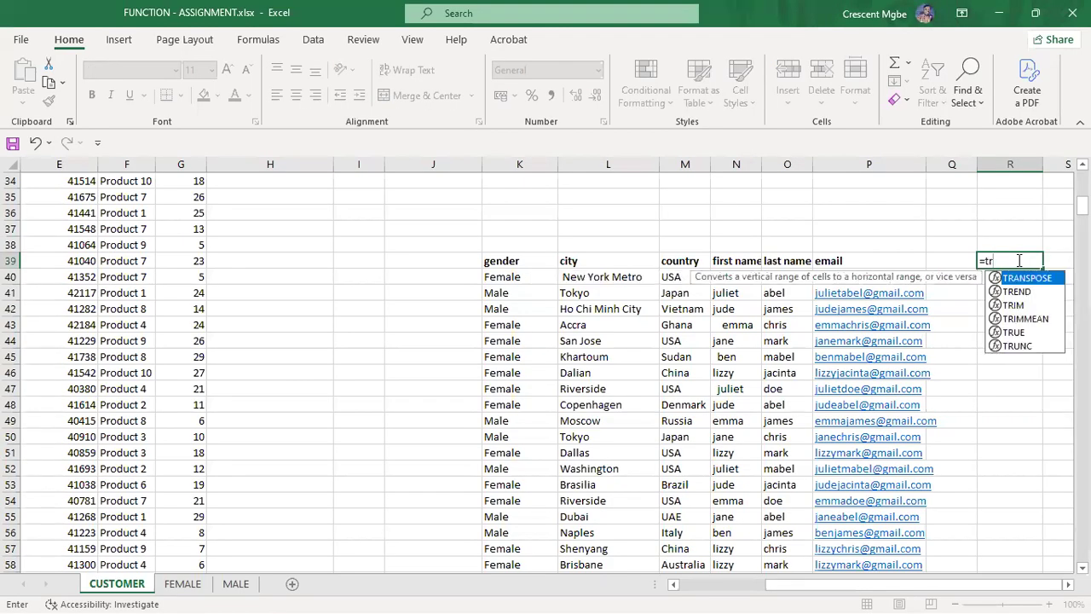
pyautogui.doubleClick(1015, 306)
pyautogui.click(620, 284)
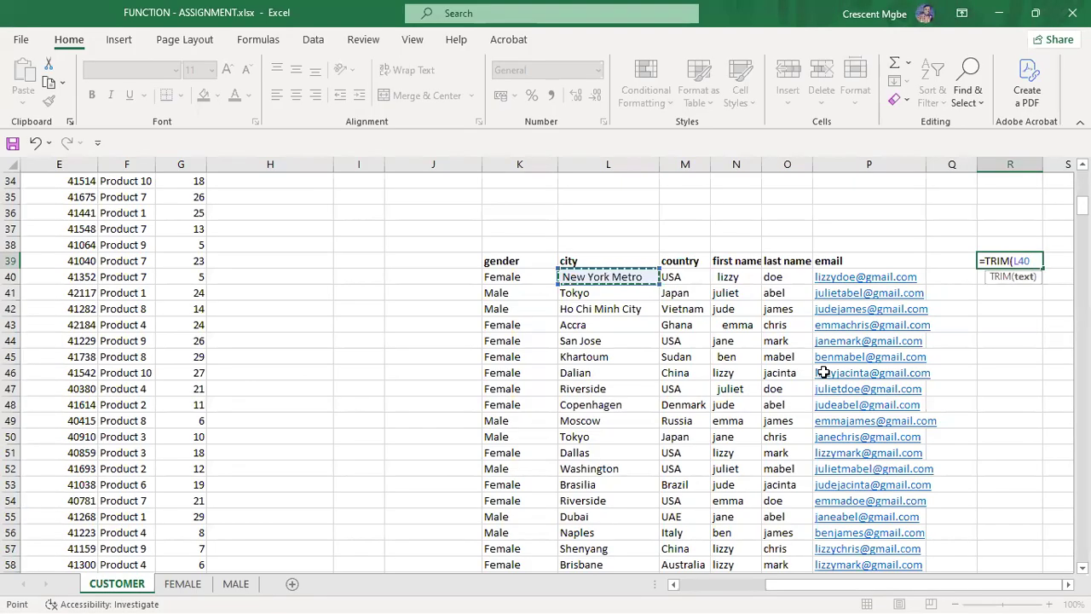
pyautogui.press('Return')
# Step: Widen column R to fit New York Metro and review the spaced names lizzy and emma
pyautogui.click(1008, 401)
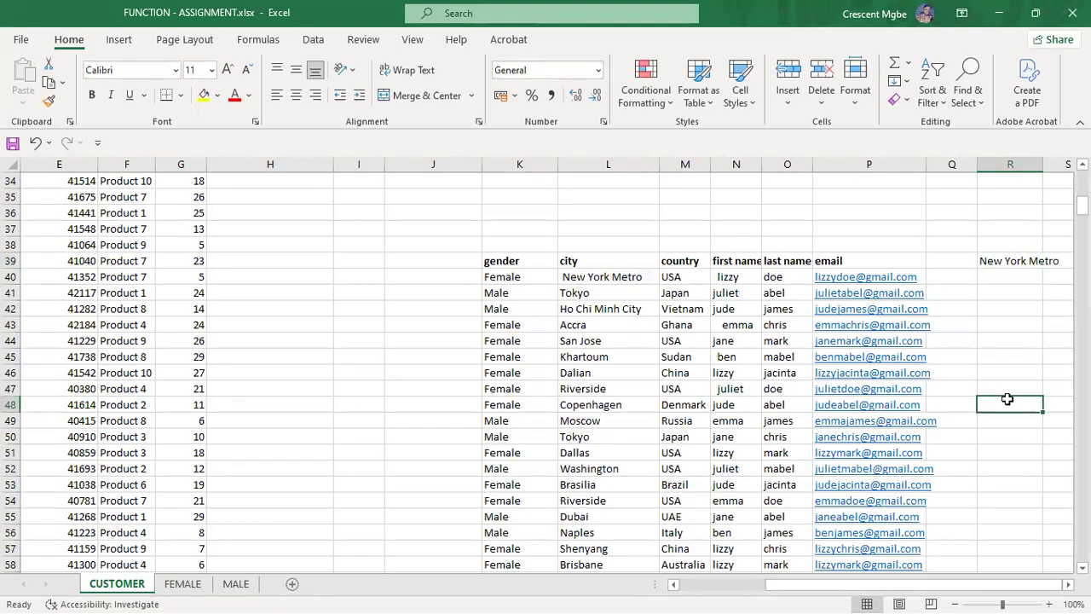
pyautogui.moveTo(1042, 164); pyautogui.dragTo(1066, 163)
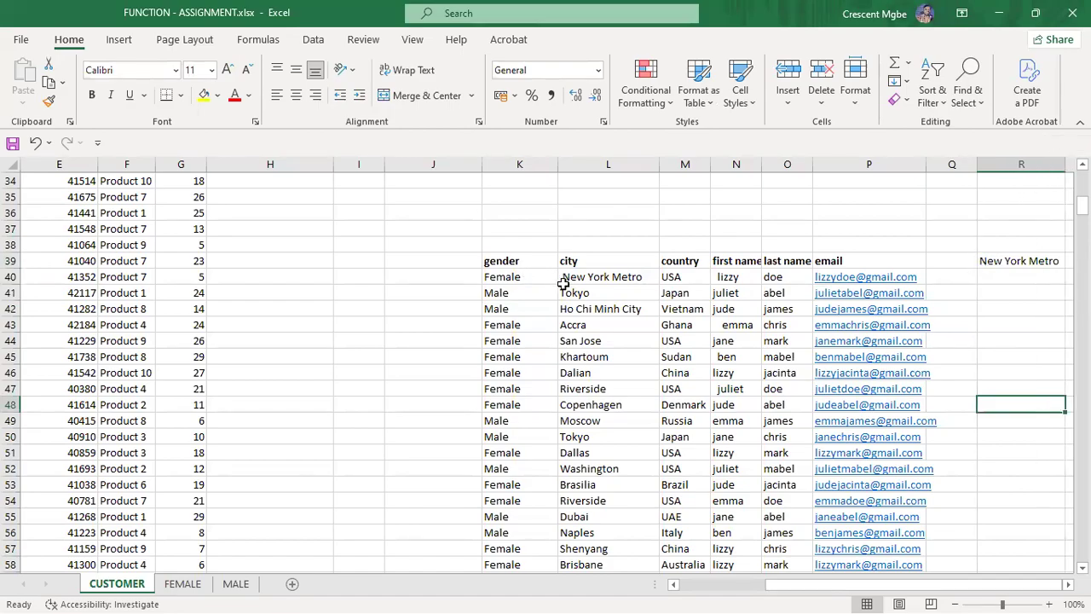
pyautogui.click(722, 278)
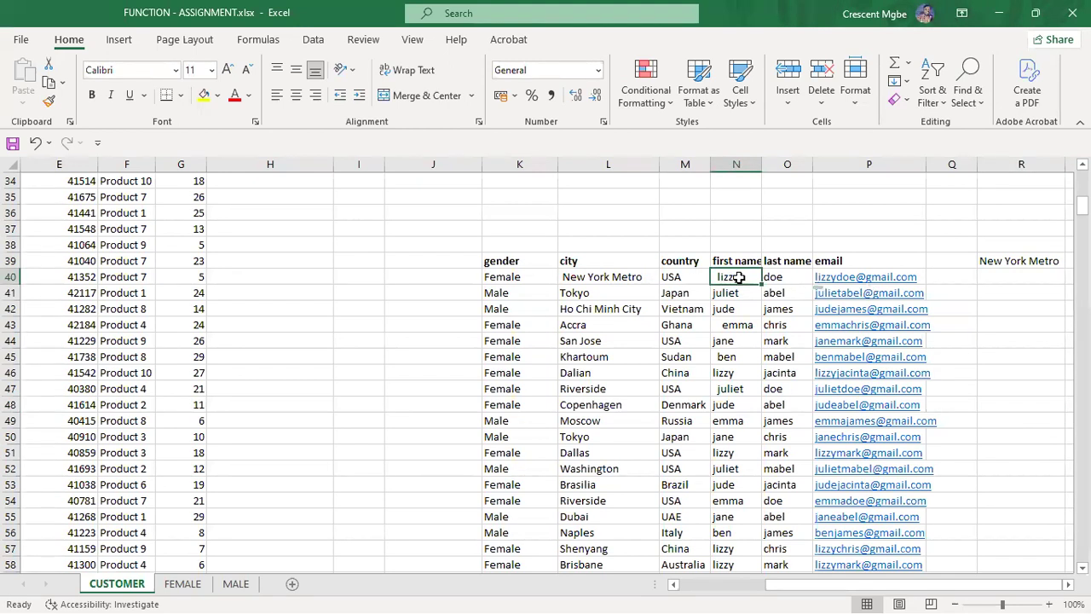
pyautogui.click(725, 329)
pyautogui.click(718, 277)
pyautogui.click(721, 325)
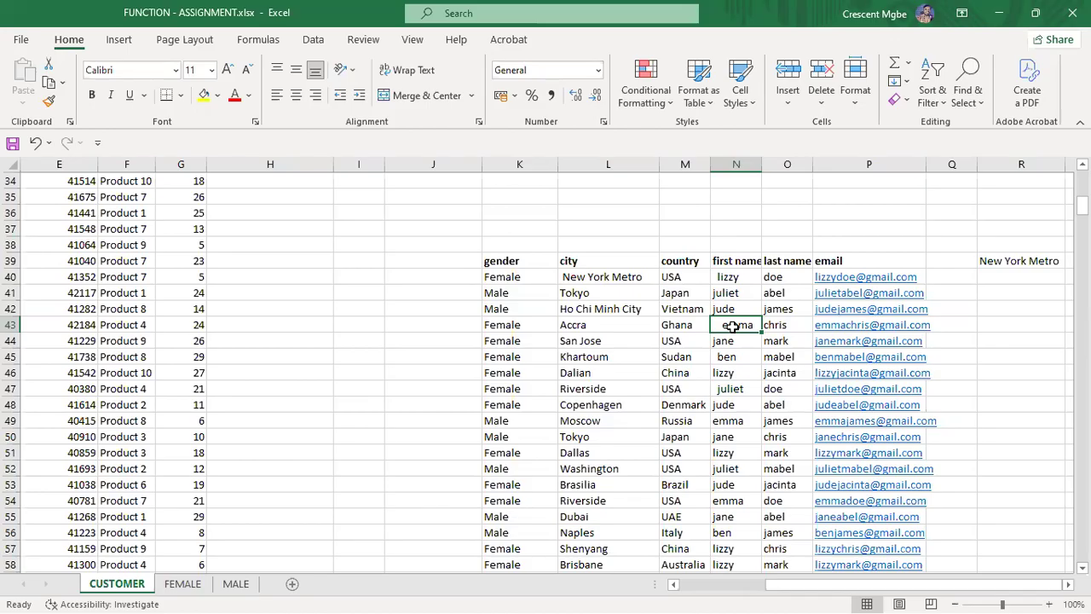
# Step: Enter =TRIM(N43) in R43 to trim emma's first name
pyautogui.click(1031, 327)
pyautogui.write('=trim')
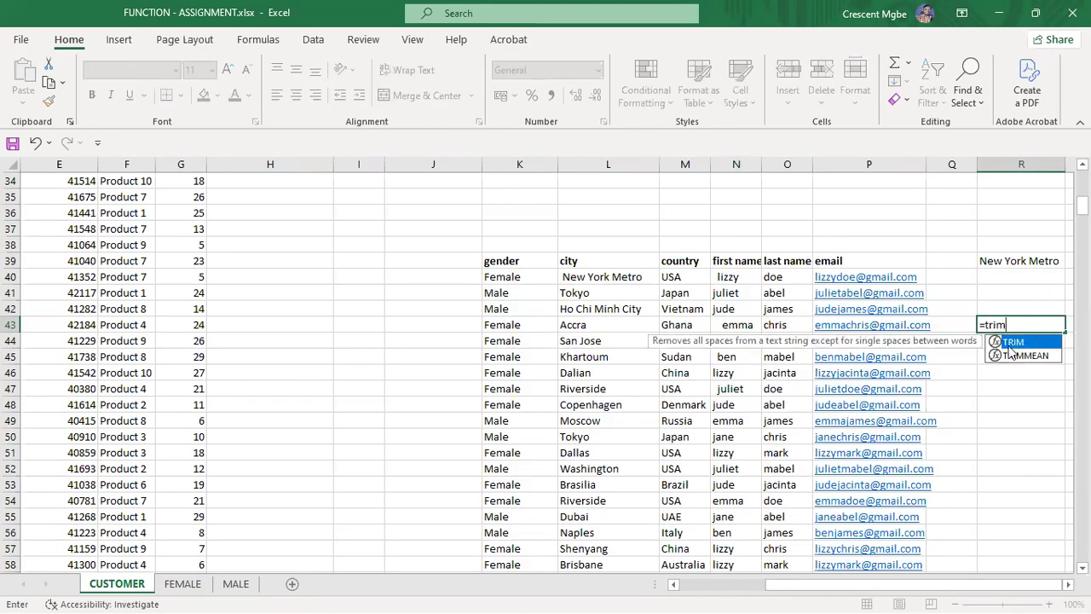
pyautogui.press('Return')
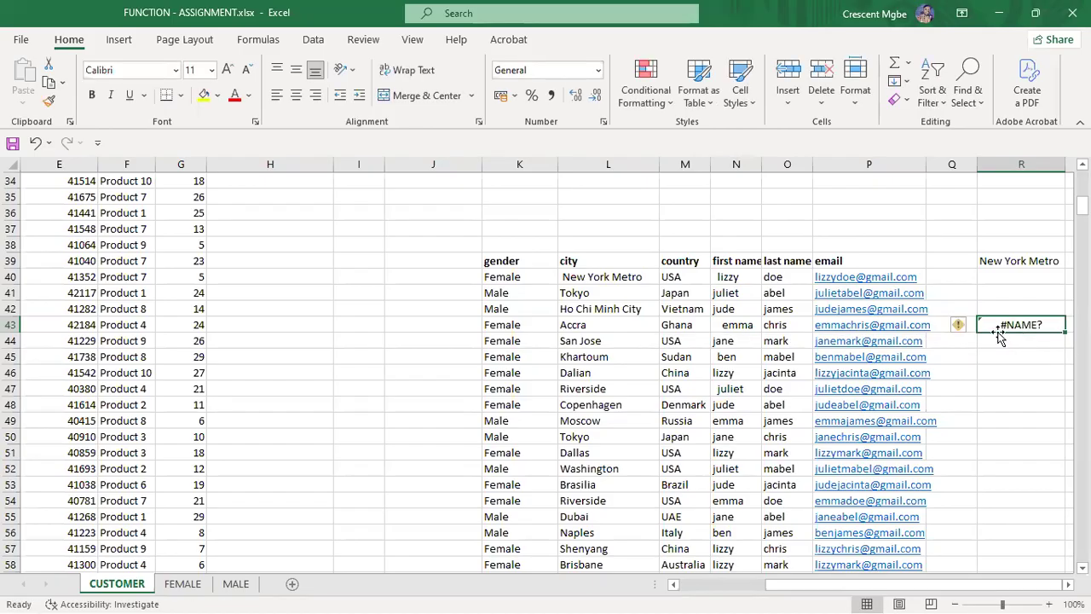
pyautogui.doubleClick(1043, 322)
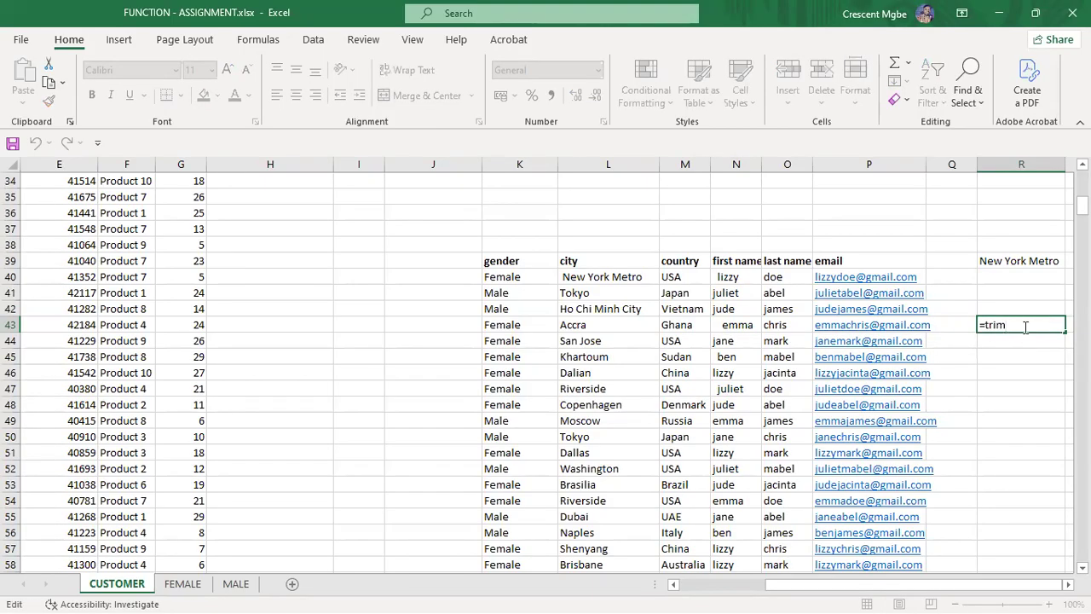
pyautogui.press('BackSpace')
pyautogui.write(',')
pyautogui.press('BackSpace')
pyautogui.write('m')
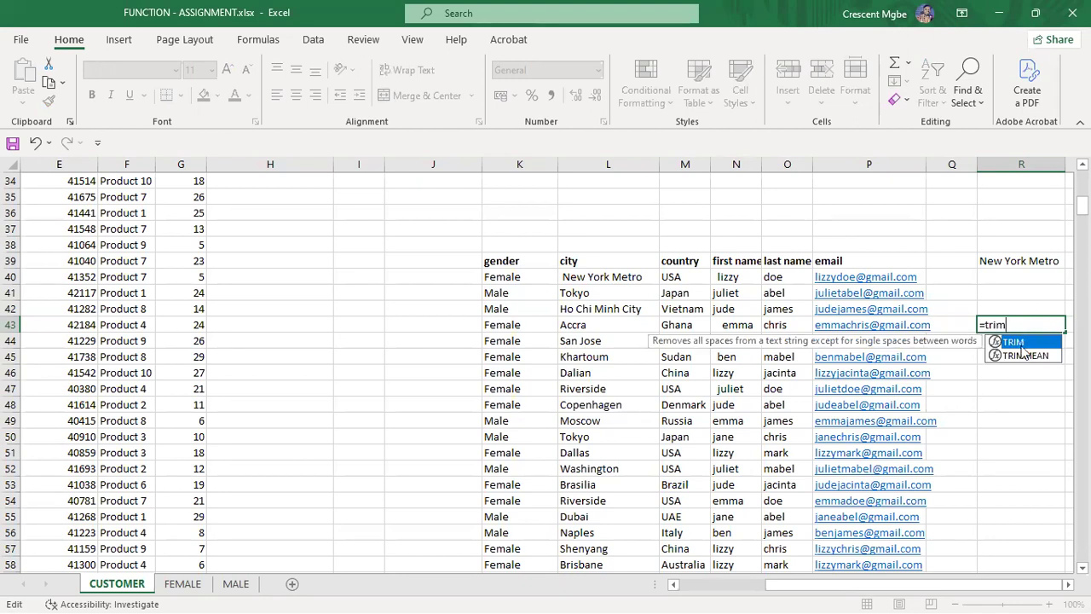
pyautogui.doubleClick(1019, 342)
pyautogui.click(725, 327)
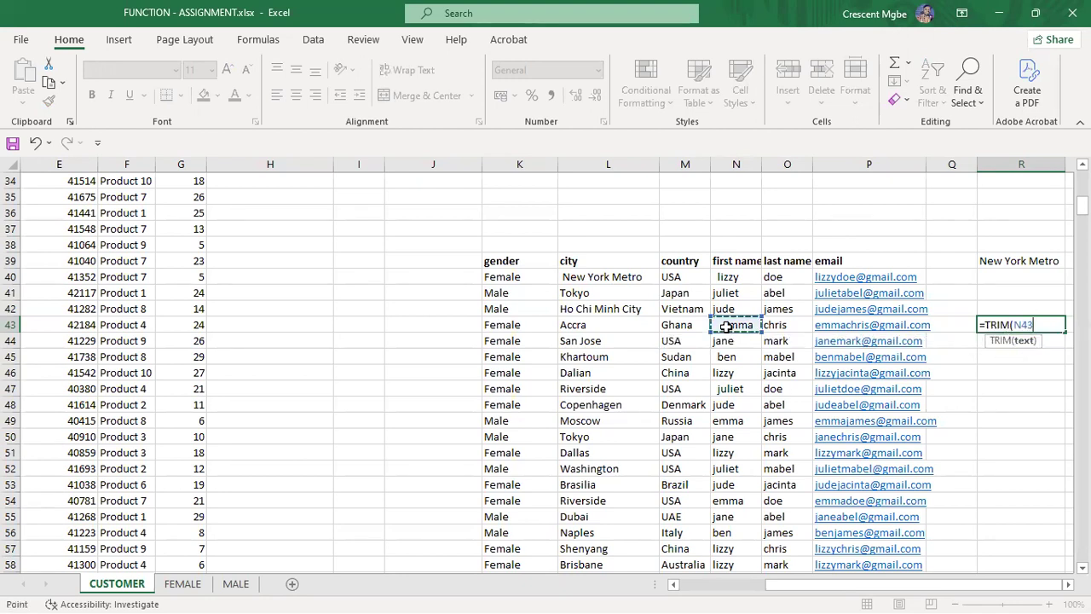
pyautogui.press('Return')
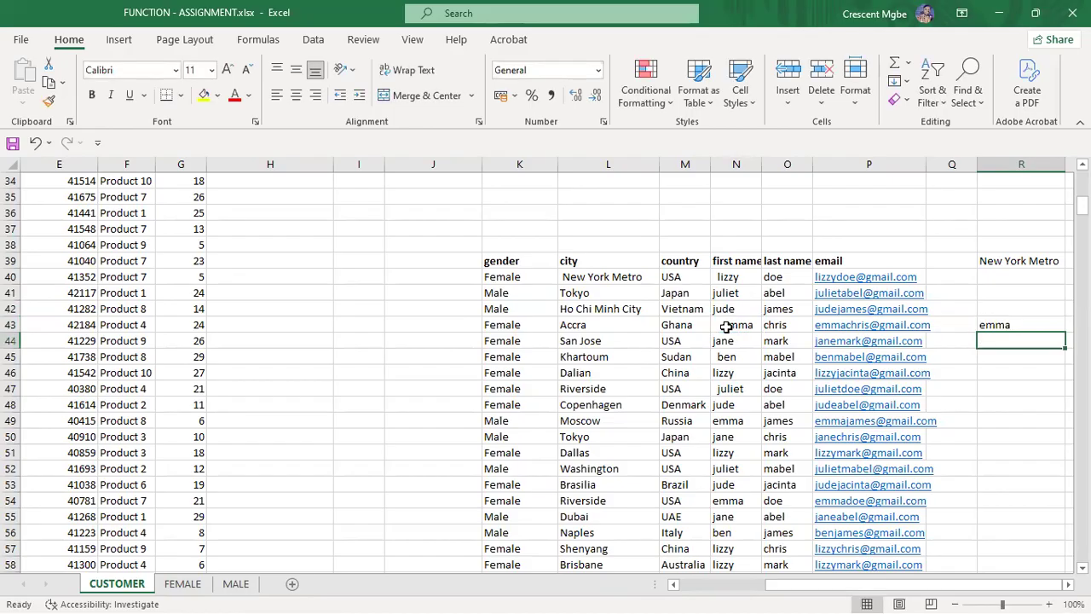
# Step: Add extra spaces between New and York in the L40 city entry
pyautogui.click(1021, 389)
pyautogui.click(1002, 325)
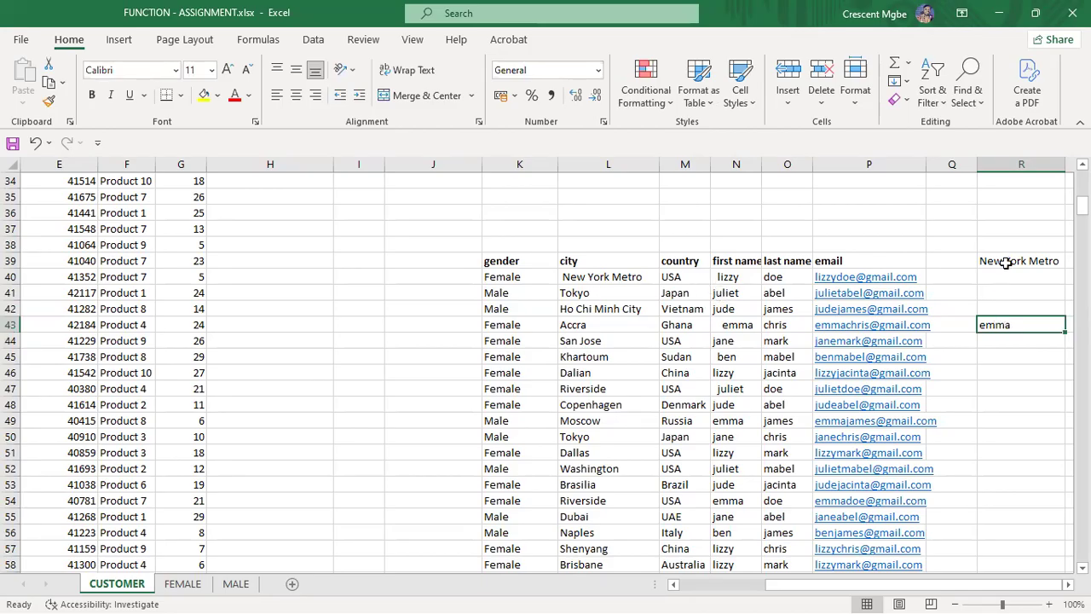
pyautogui.doubleClick(592, 276)
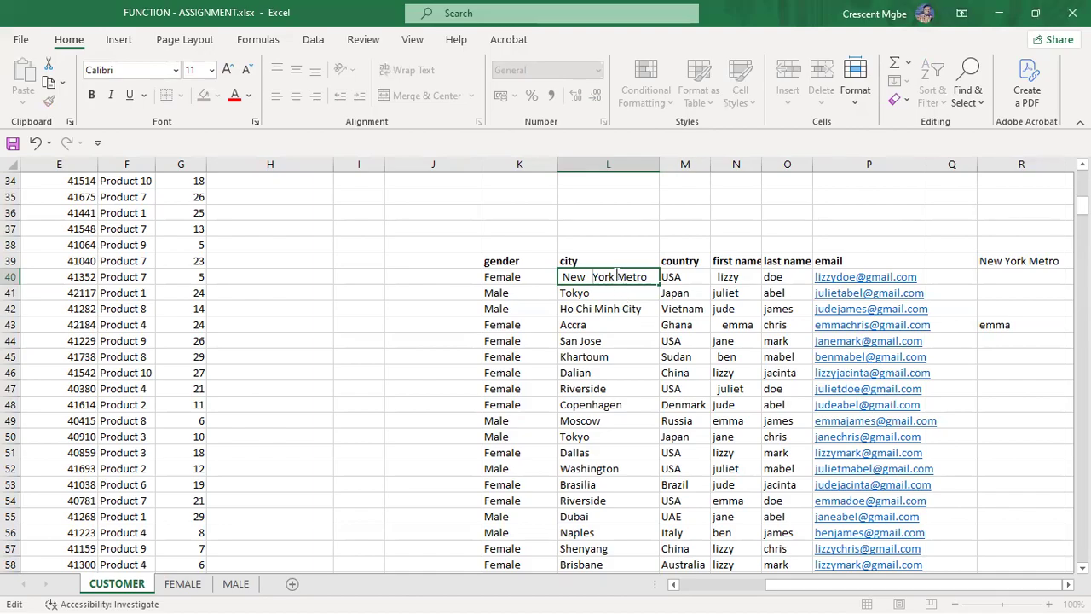
pyautogui.click(1014, 261)
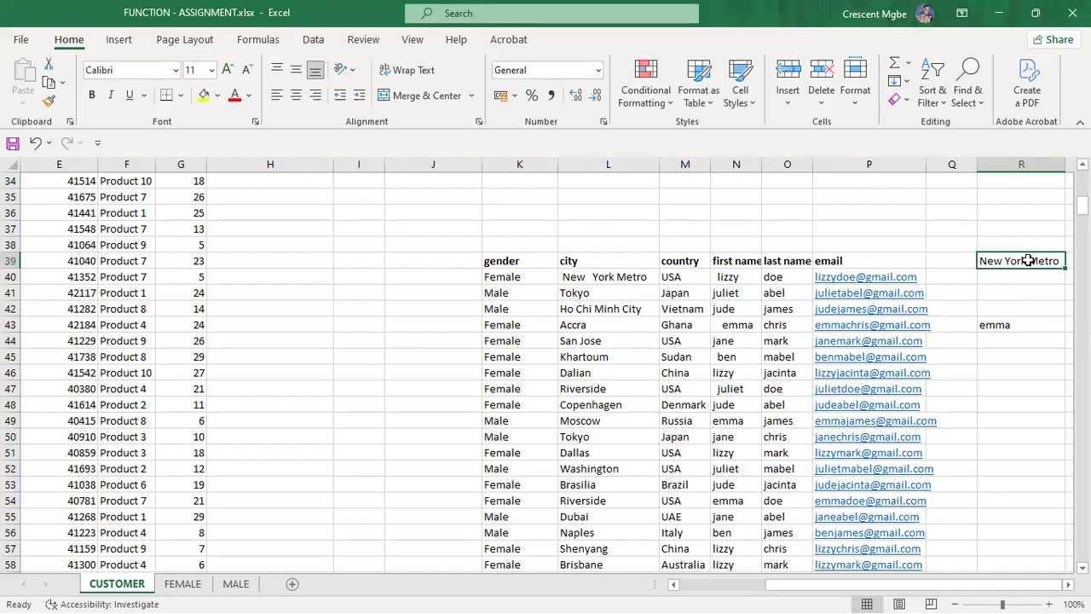
# Step: Enter =TRIM(L40) in R41 to strip the extra spaces from New York Metro
pyautogui.click(1008, 292)
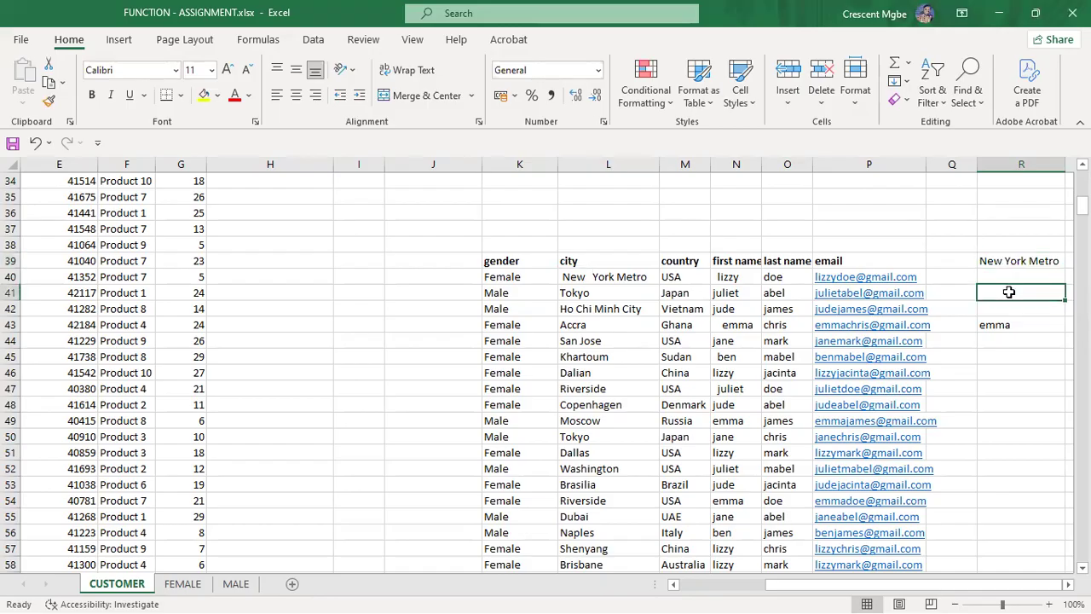
pyautogui.write('=tri')
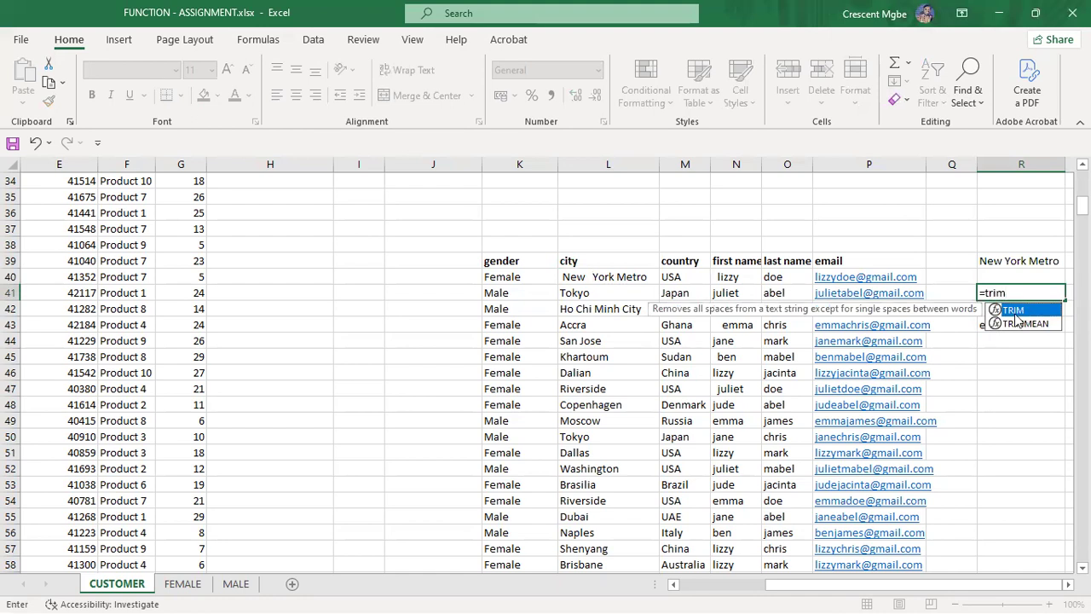
pyautogui.write('m')
pyautogui.doubleClick(1016, 312)
pyautogui.click(601, 280)
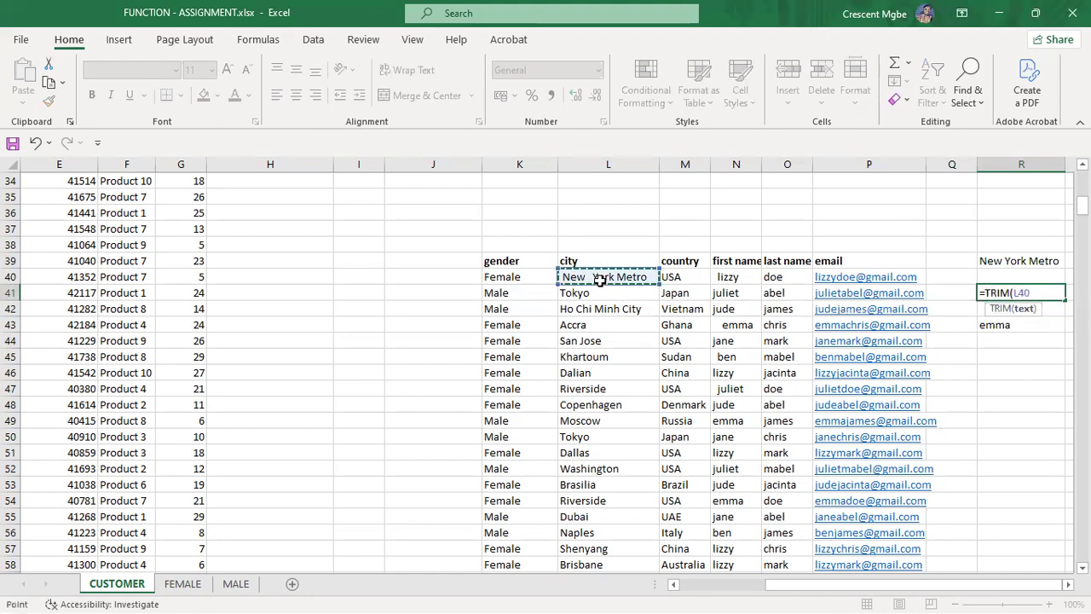
pyautogui.press('Return')
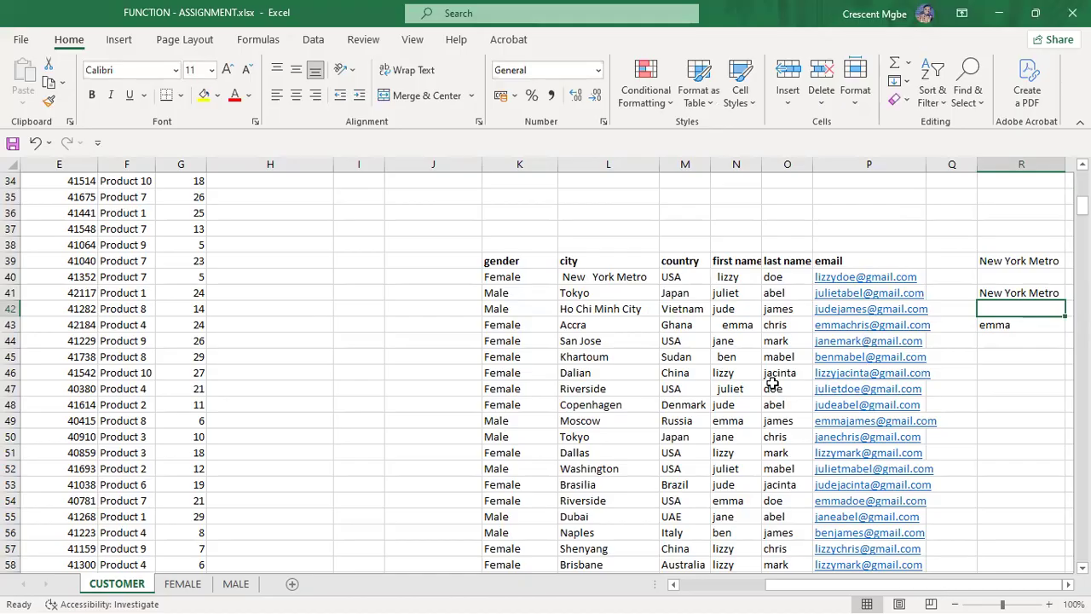
pyautogui.press('super+Tab')
# Step: Switch to the PowerPoint text-functions slide and back to Excel
pyautogui.click(228, 339)
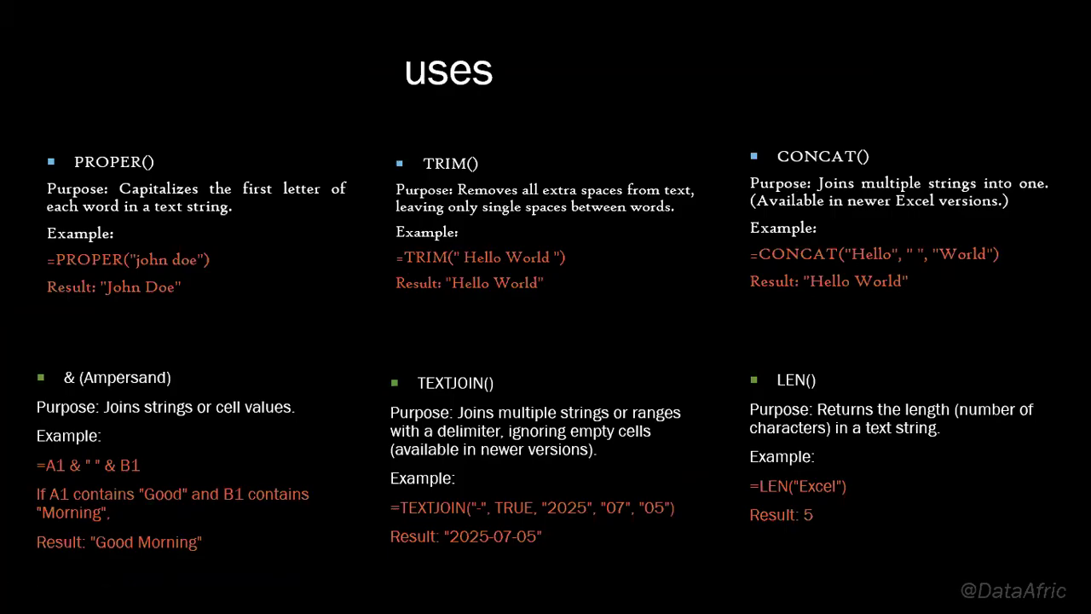
pyautogui.press('super+Tab')
pyautogui.click(452, 156)
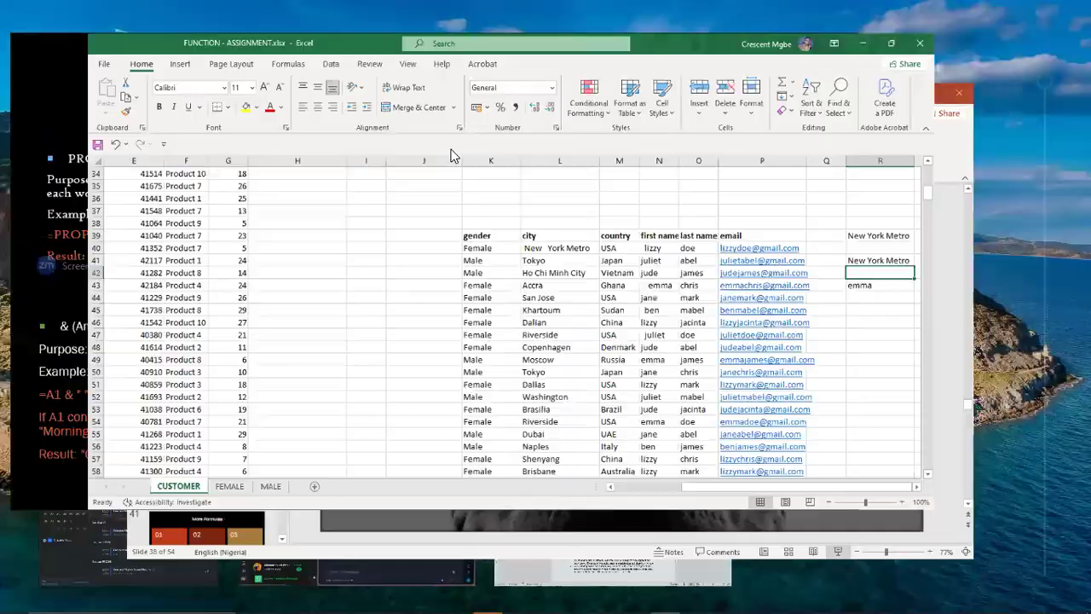
# Step: Clear the trial TRIM results from R38:R44
pyautogui.click(997, 247)
pyautogui.moveTo(1007, 291); pyautogui.dragTo(1018, 341)
pyautogui.press('Delete')
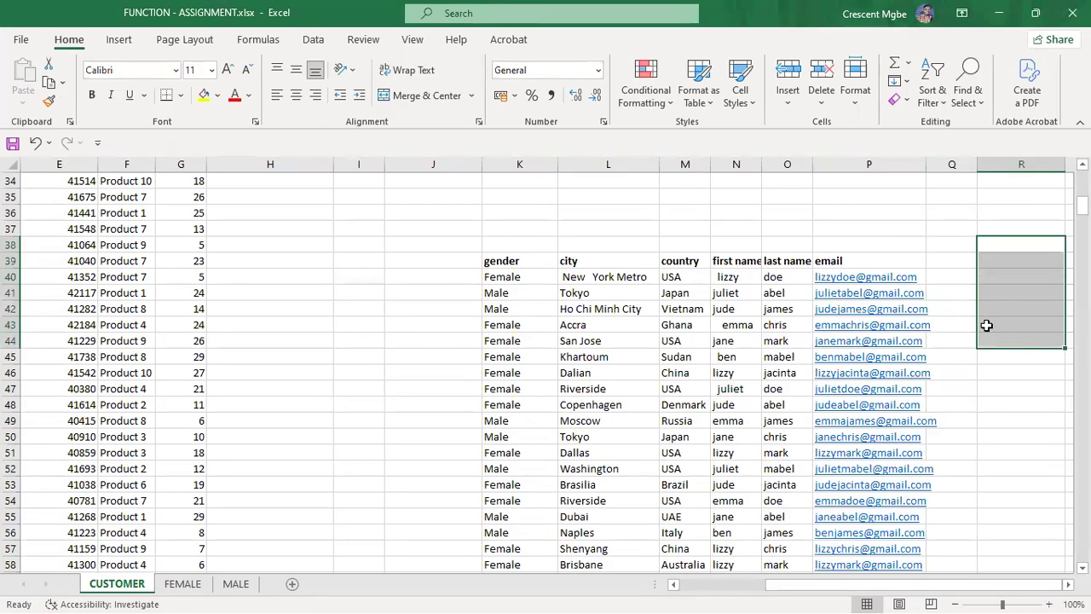
pyautogui.click(969, 403)
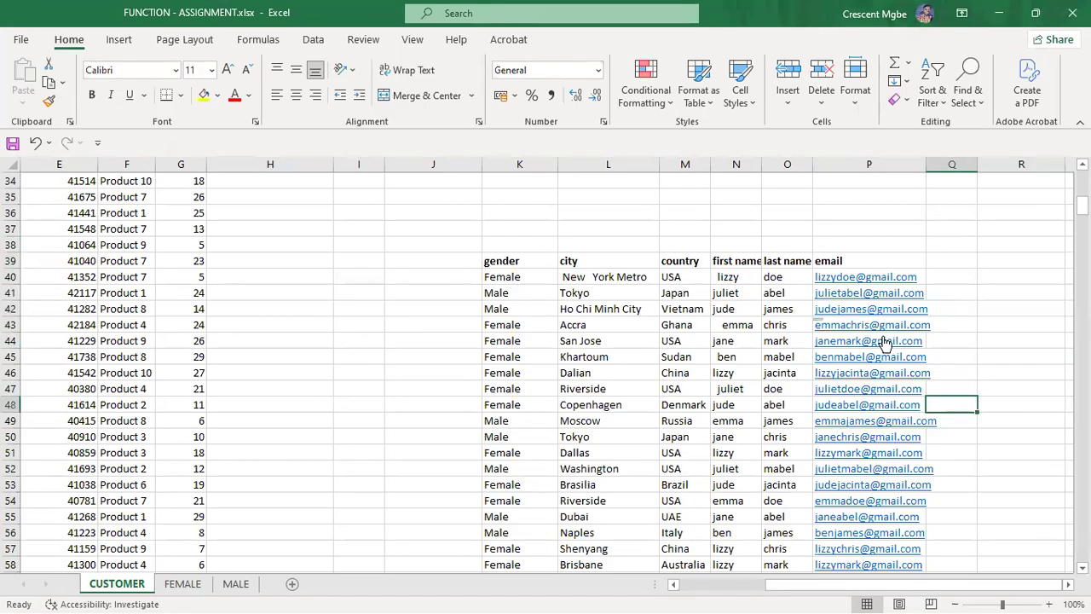
pyautogui.click(724, 257)
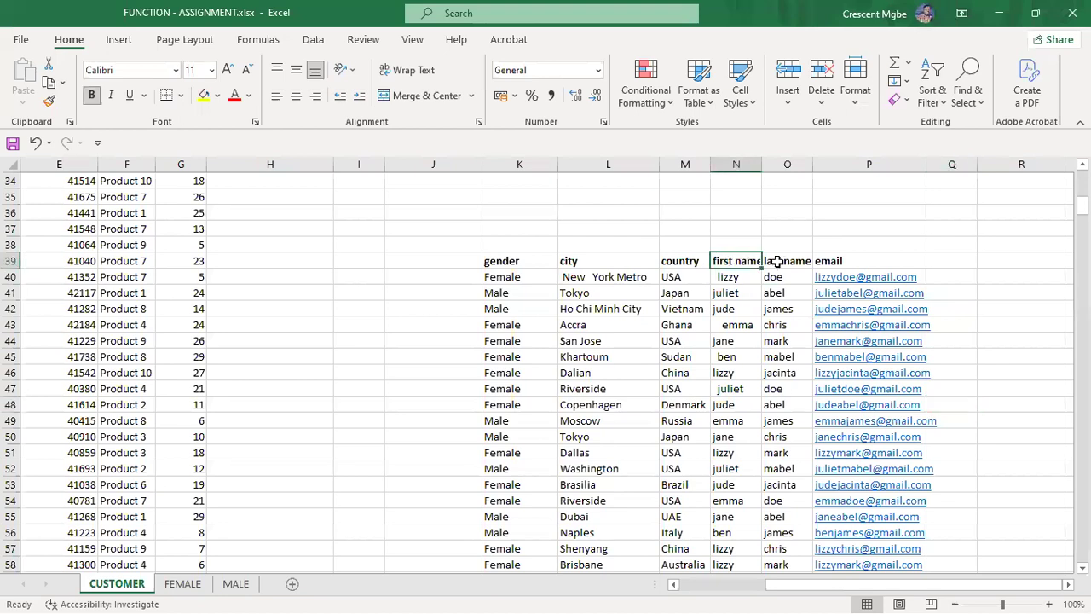
# Step: Insert a blank column before first name, undoing a misplaced one before country
pyautogui.click(774, 261)
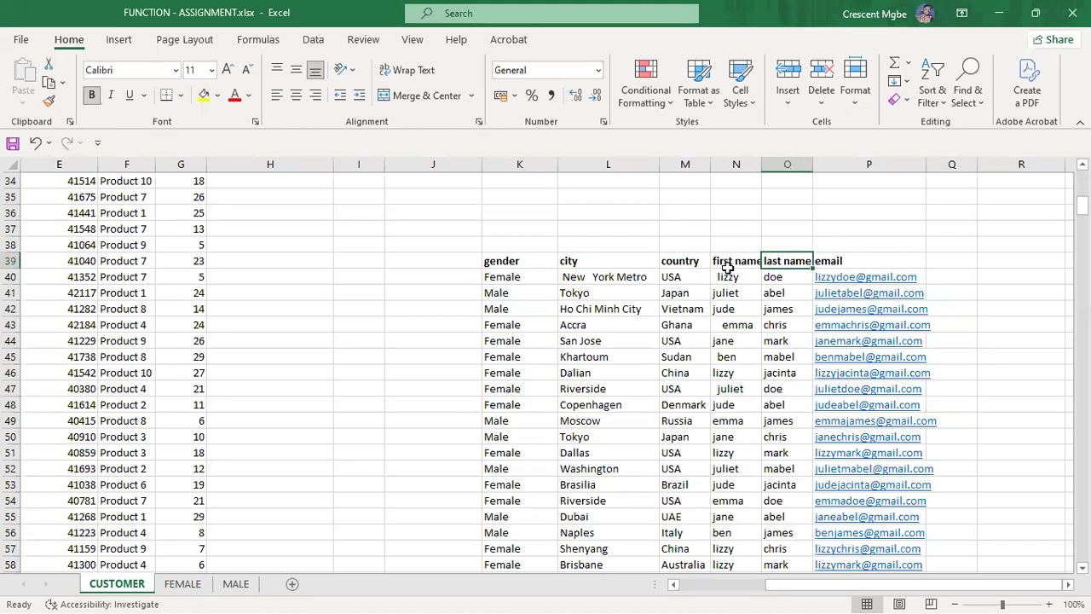
pyautogui.click(694, 163)
pyautogui.rightClick(695, 166)
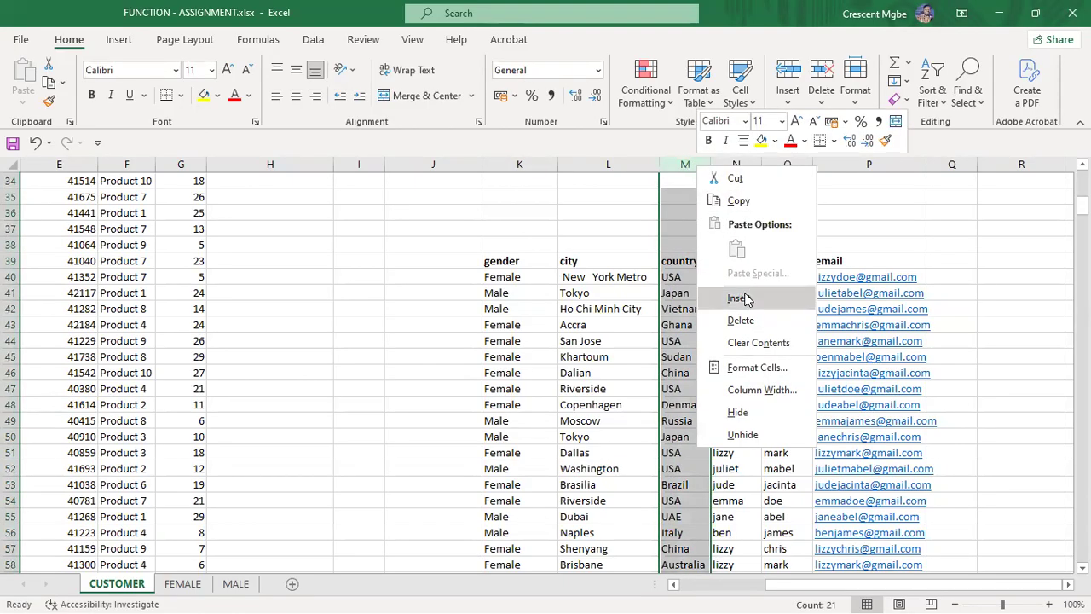
pyautogui.click(739, 297)
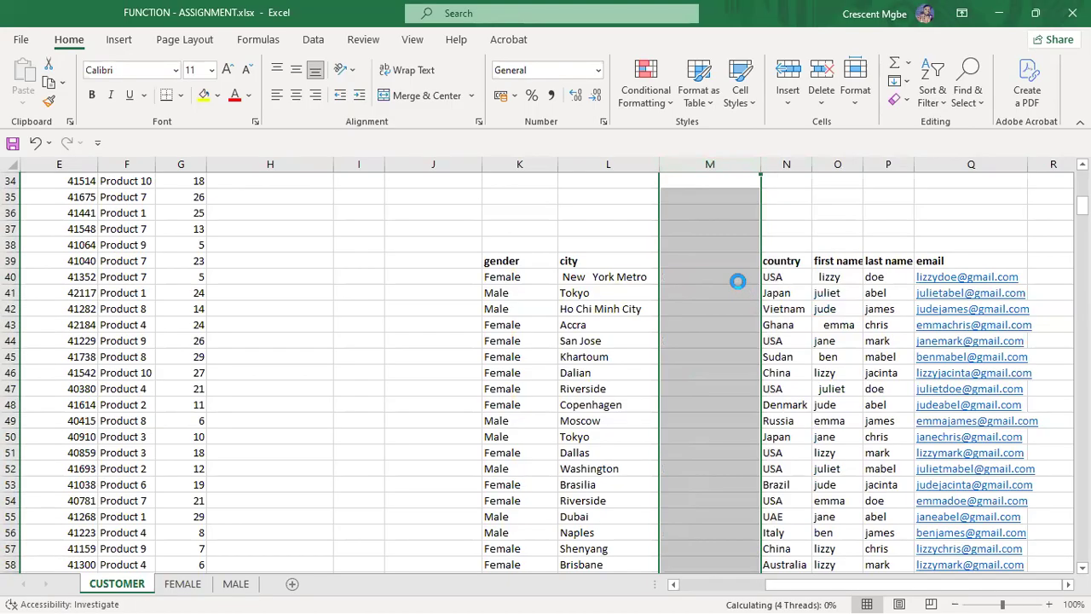
pyautogui.hotkey('ctrl', 'z')
pyautogui.click(736, 165)
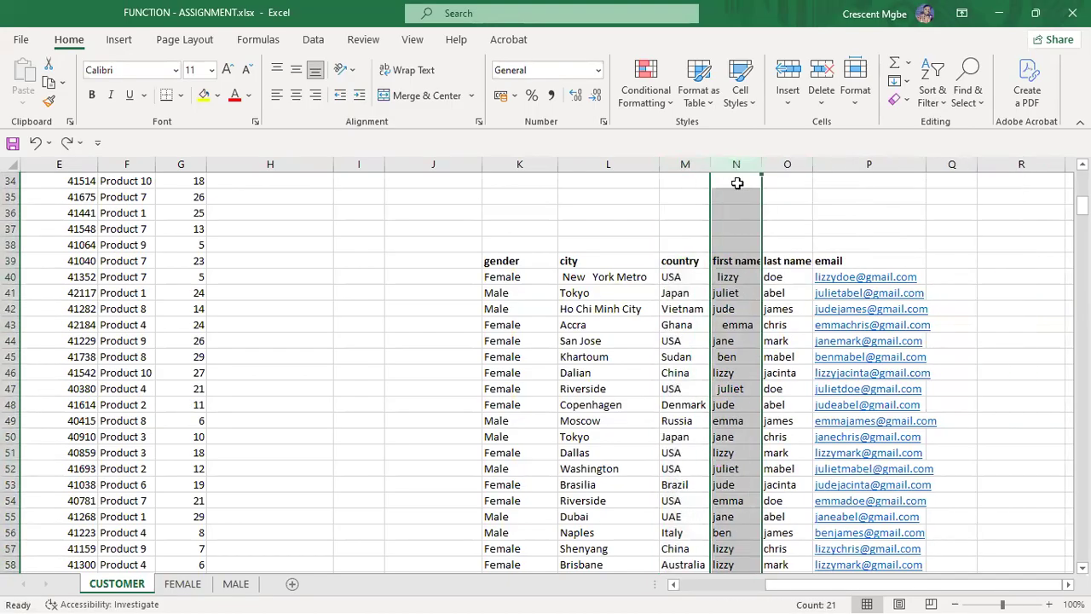
pyautogui.rightClick(739, 167)
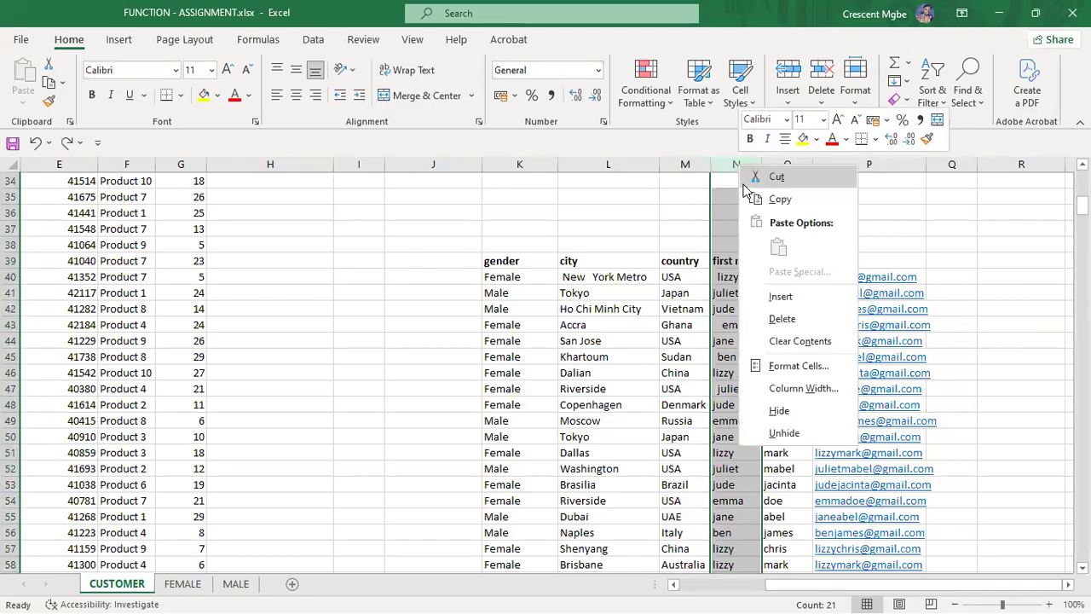
pyautogui.click(781, 296)
# Step: Label the new column's header cell N39 as Name
pyautogui.click(738, 266)
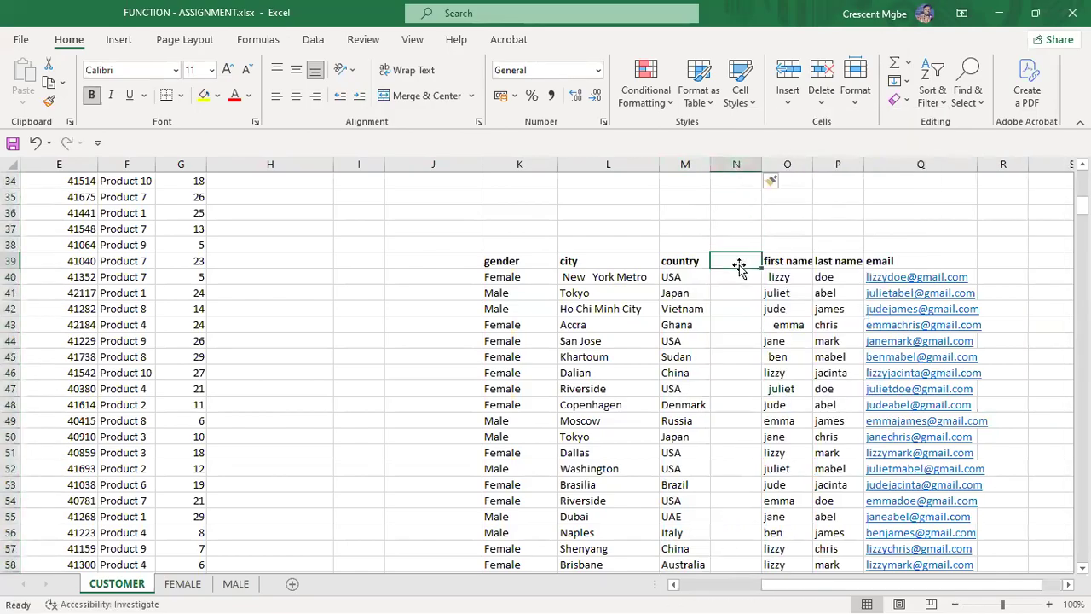
pyautogui.write('Na')
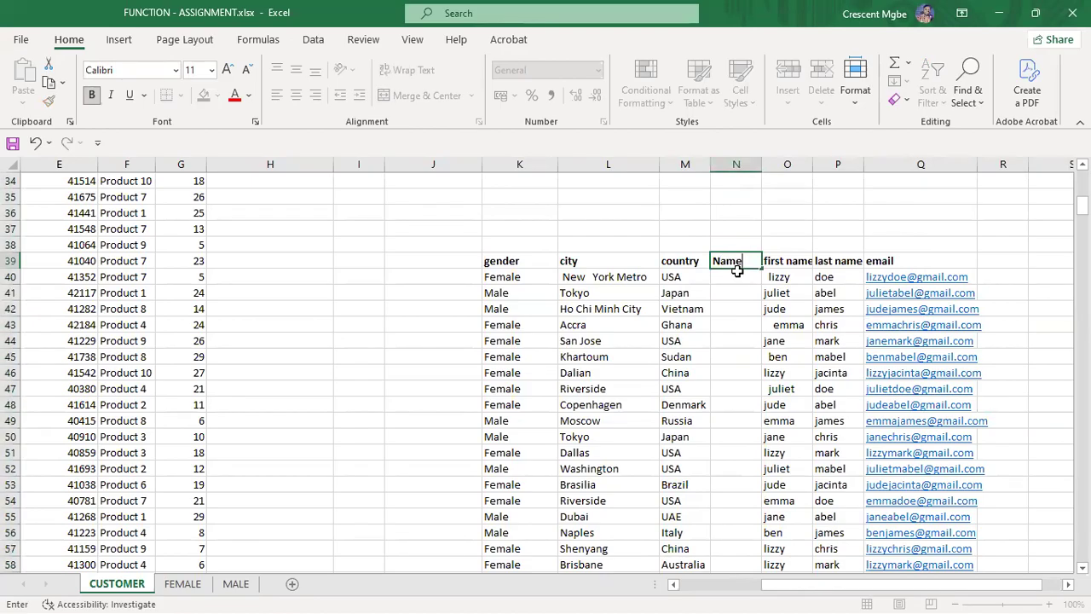
pyautogui.write('me')
pyautogui.press('Return')
pyautogui.click(781, 280)
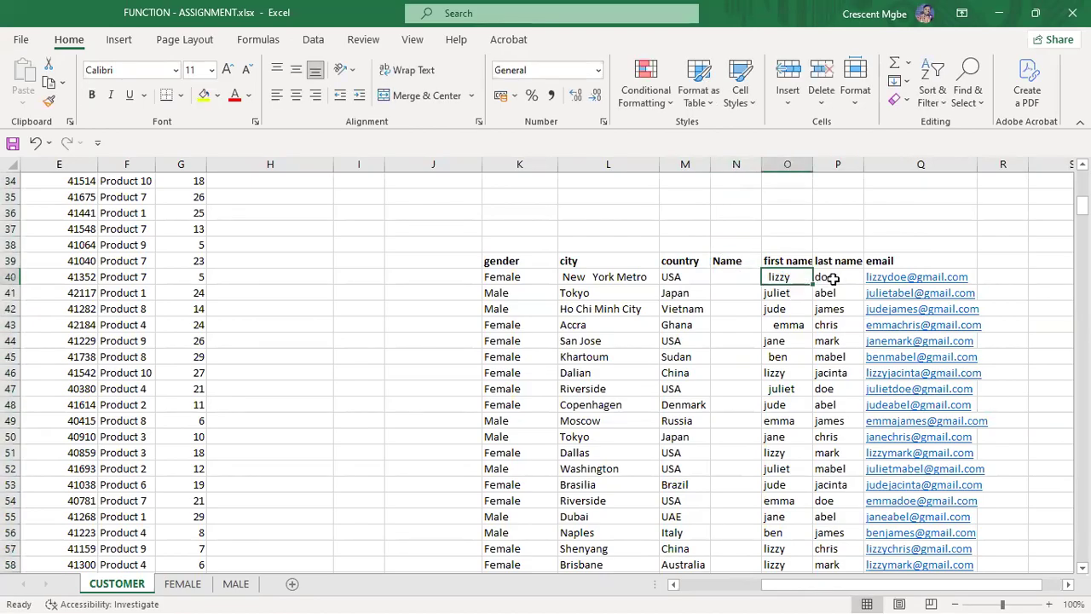
pyautogui.click(833, 279)
# Step: Type =conc in N40 to start the CONCAT formula for the first joined name
pyautogui.click(732, 279)
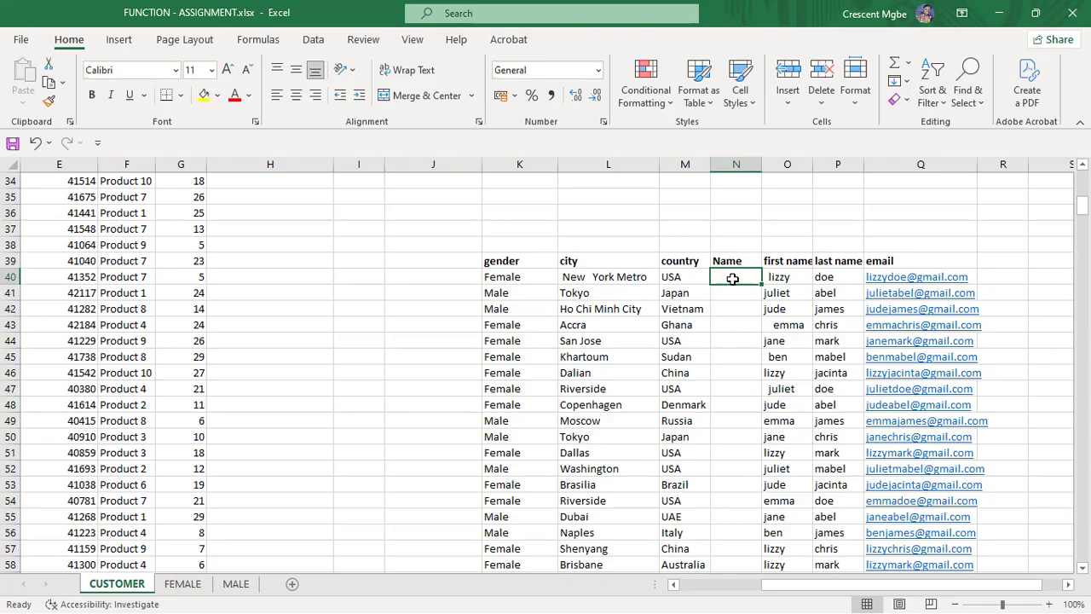
pyautogui.write('=conc')
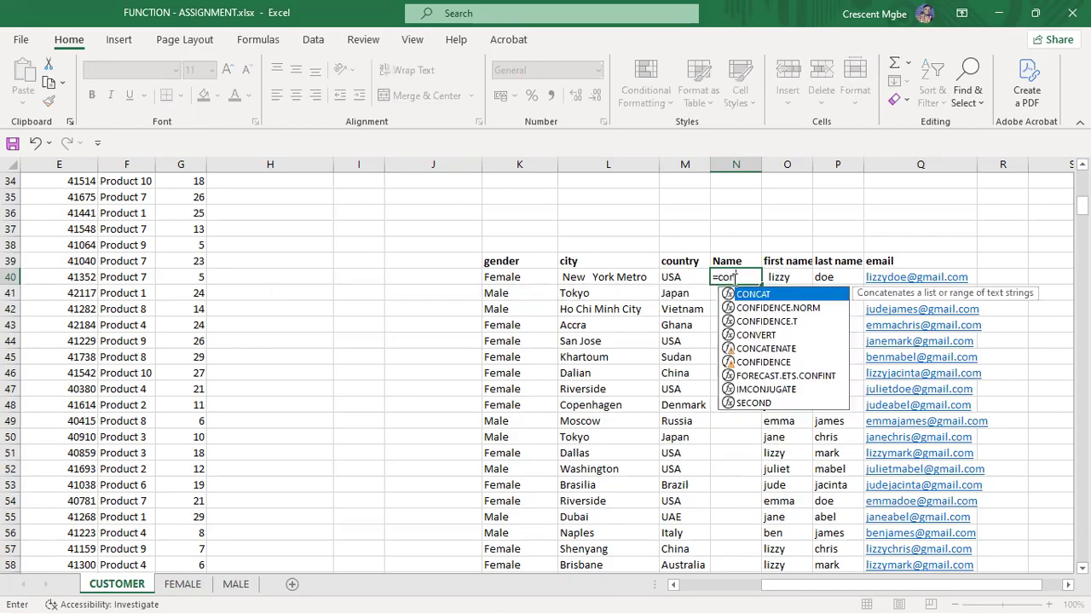
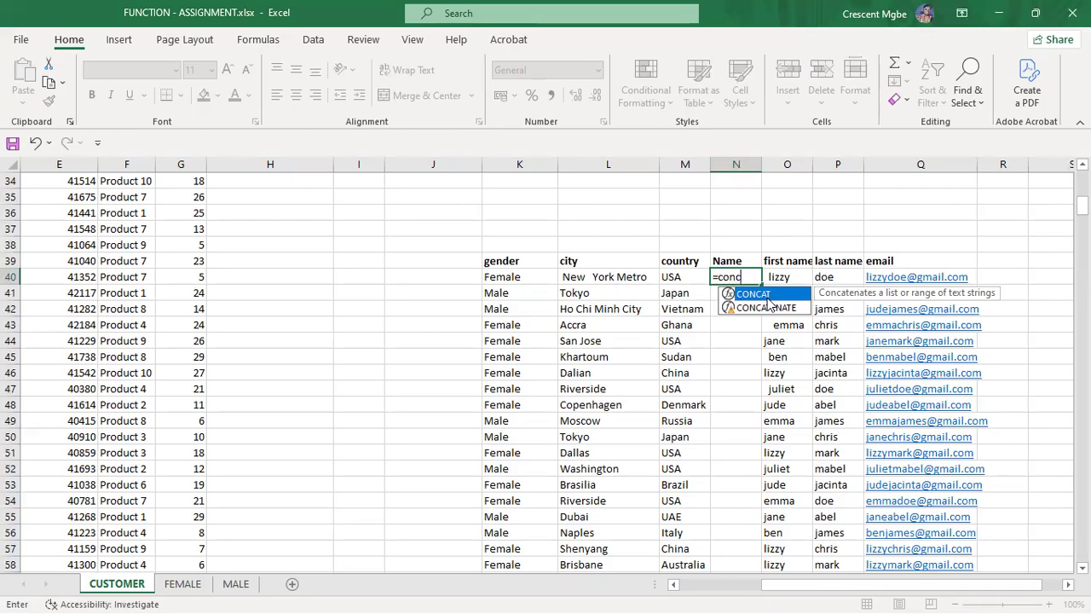
# Step: Clear the unfinished CONCAT entry and widen the Name column N
pyautogui.doubleClick(765, 295)
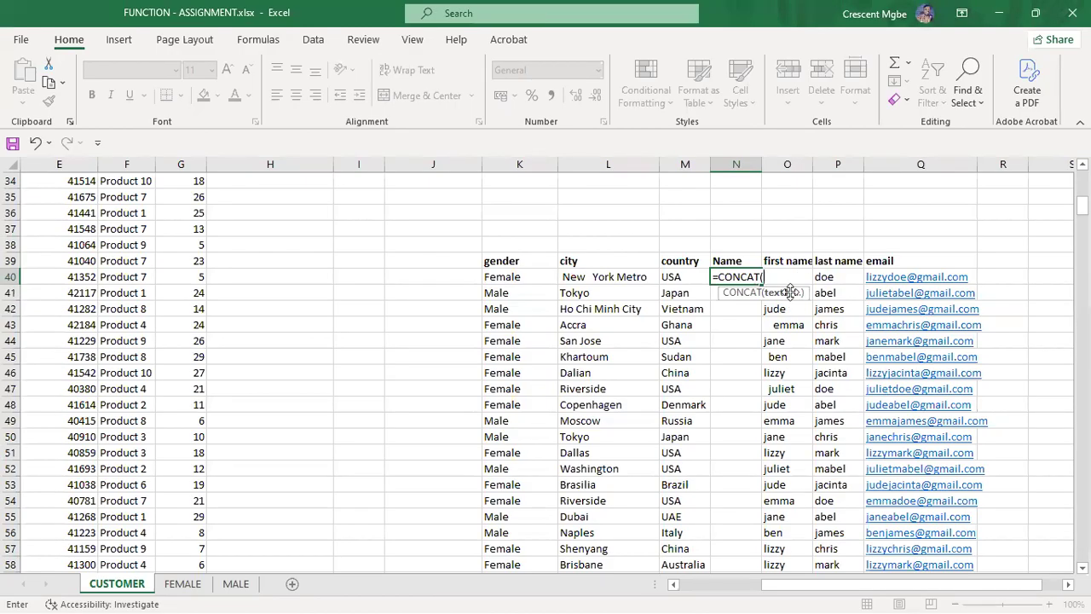
pyautogui.press('F2')
pyautogui.press('BackSpace')
pyautogui.press('BackSpace')
pyautogui.press('BackSpace')
pyautogui.press('BackSpace')
pyautogui.press('BackSpace')
pyautogui.press('BackSpace')
pyautogui.press('BackSpace')
pyautogui.press('BackSpace')
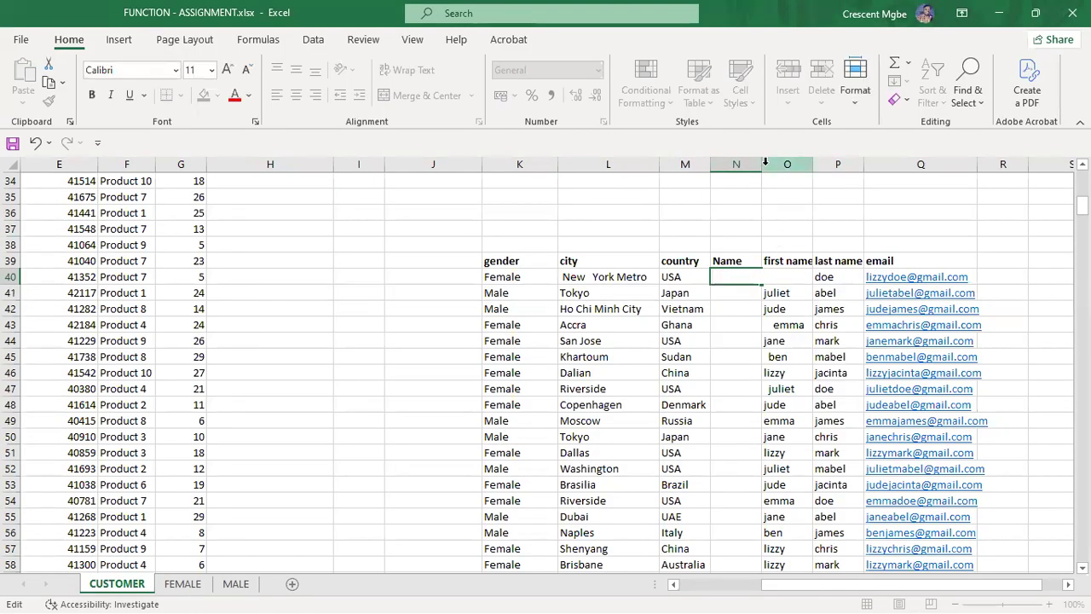
pyautogui.click(762, 165)
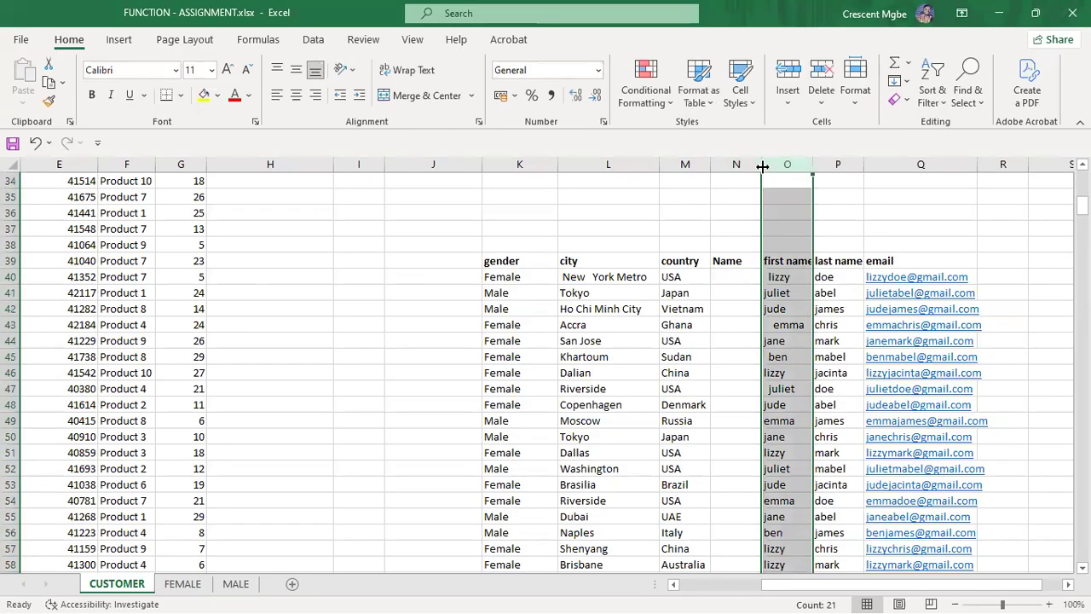
pyautogui.moveTo(763, 164); pyautogui.dragTo(781, 163)
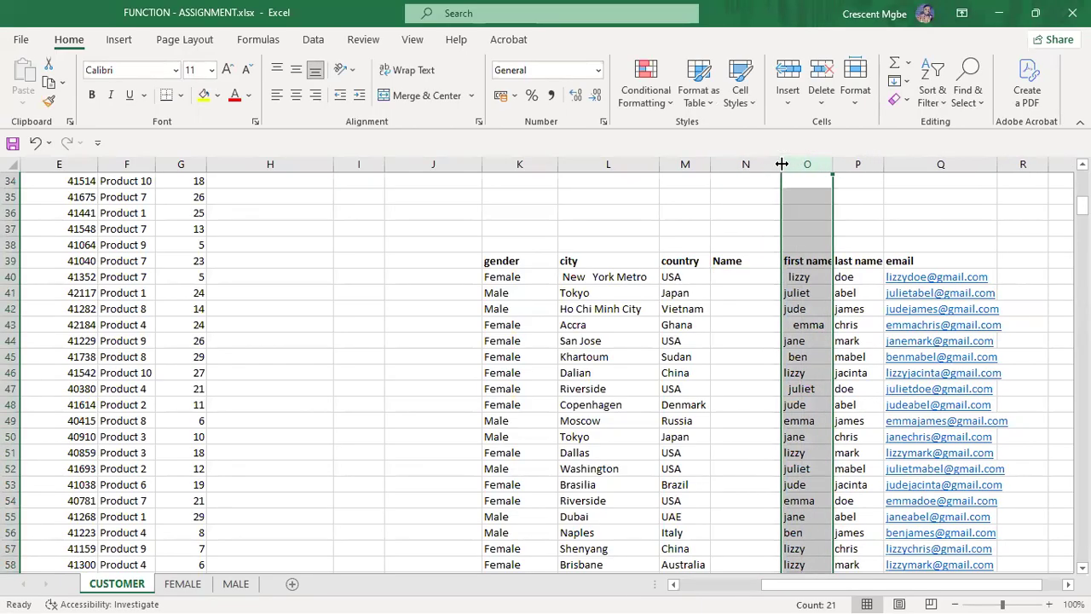
# Step: Enter =CONCAT(O40,P40) in N40 so it shows lizzydoe
pyautogui.click(733, 277)
pyautogui.write('=com')
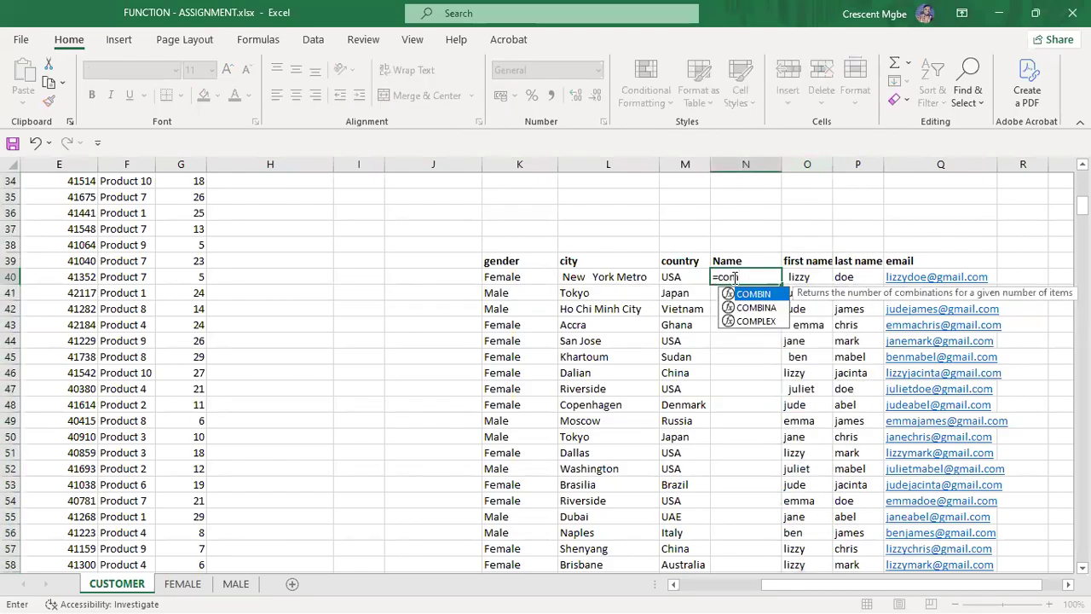
pyautogui.press('BackSpace')
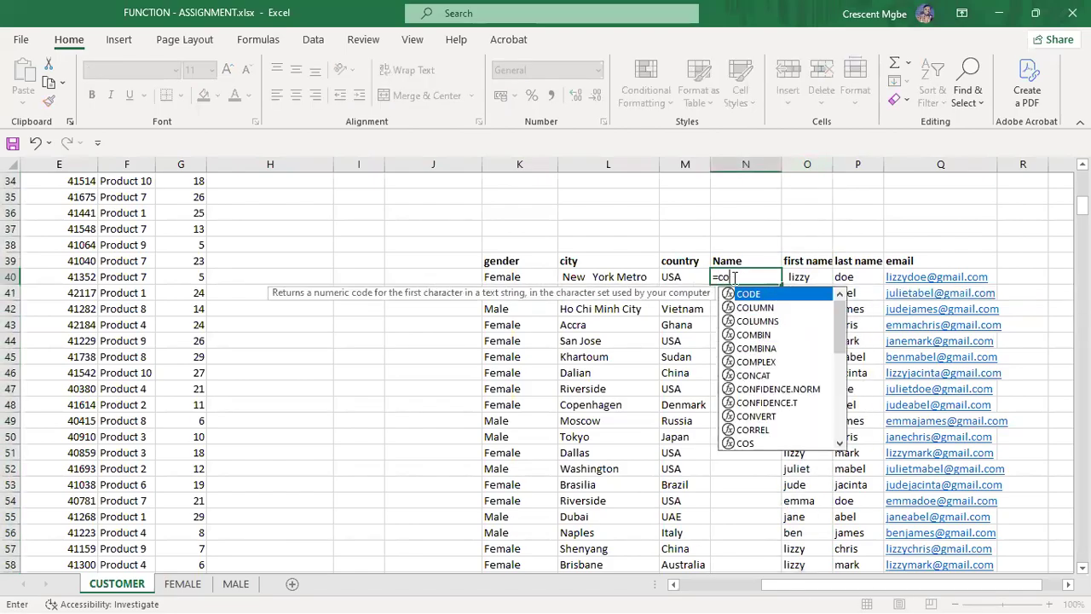
pyautogui.write('n')
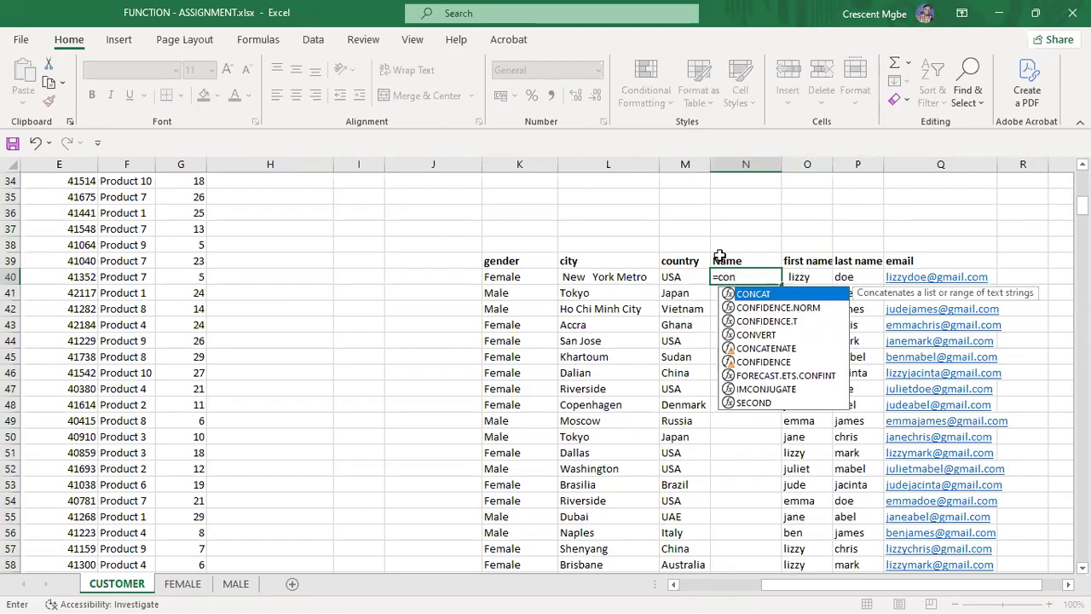
pyautogui.doubleClick(768, 295)
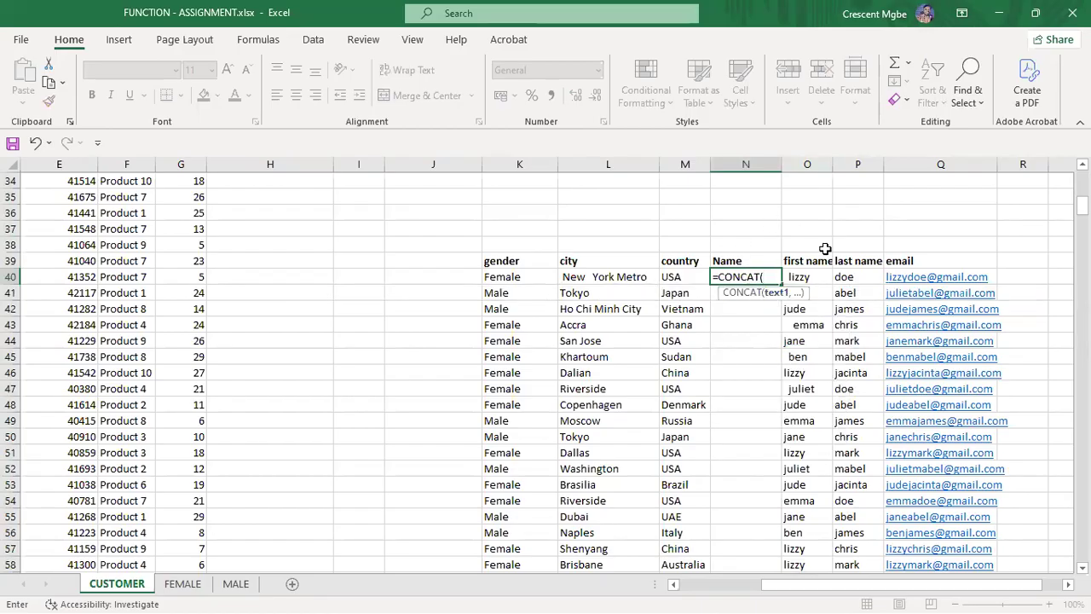
pyautogui.click(820, 277)
pyautogui.write(',')
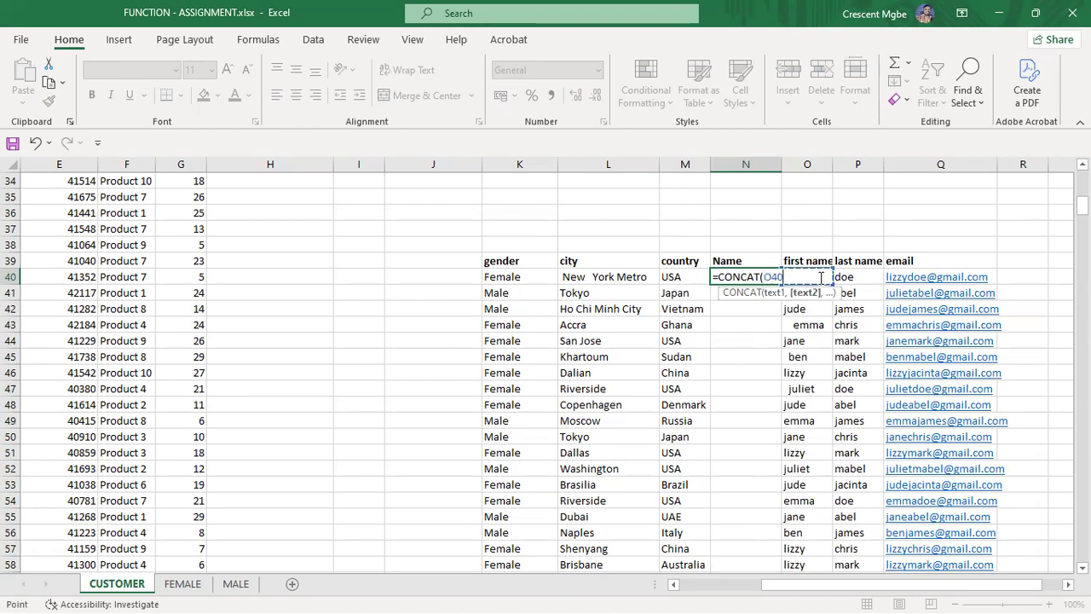
pyautogui.click(853, 278)
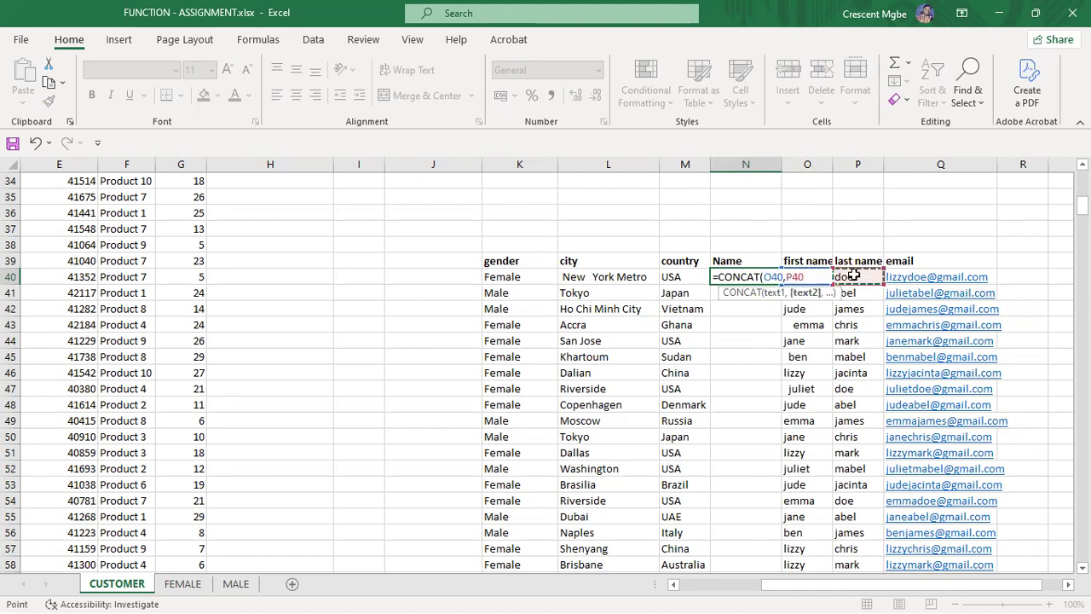
pyautogui.press('Return')
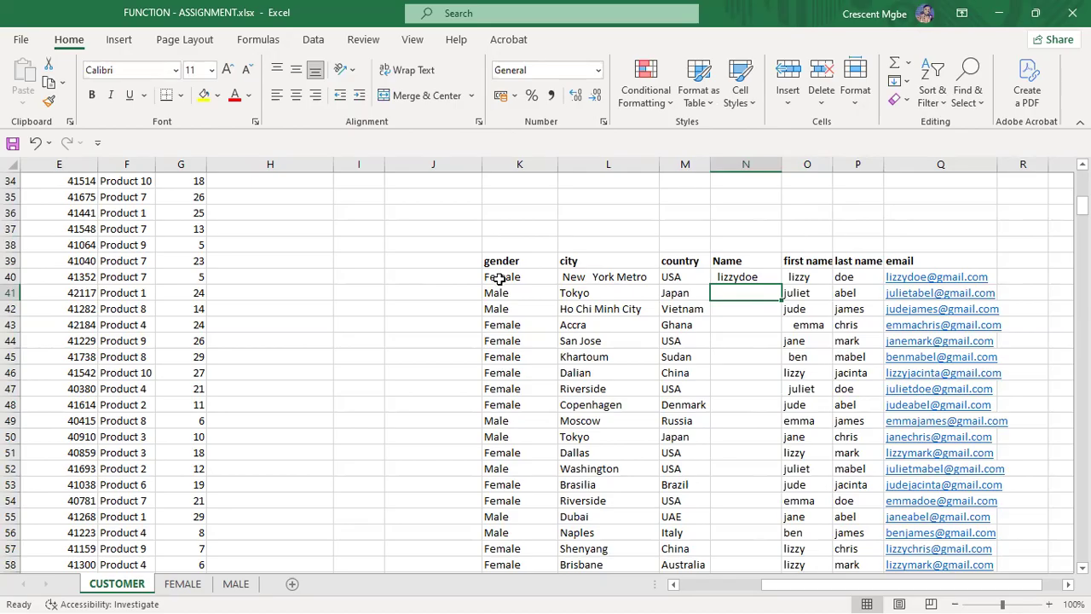
# Step: Fill the CONCAT formula down the Name column, then undo the fill
pyautogui.click(753, 279)
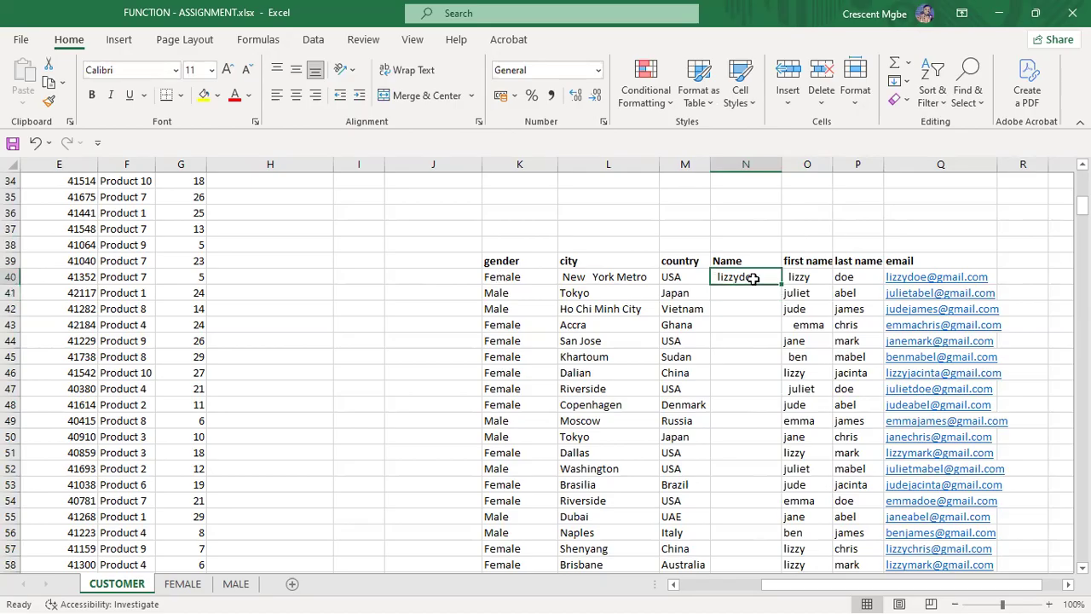
pyautogui.doubleClick(781, 282)
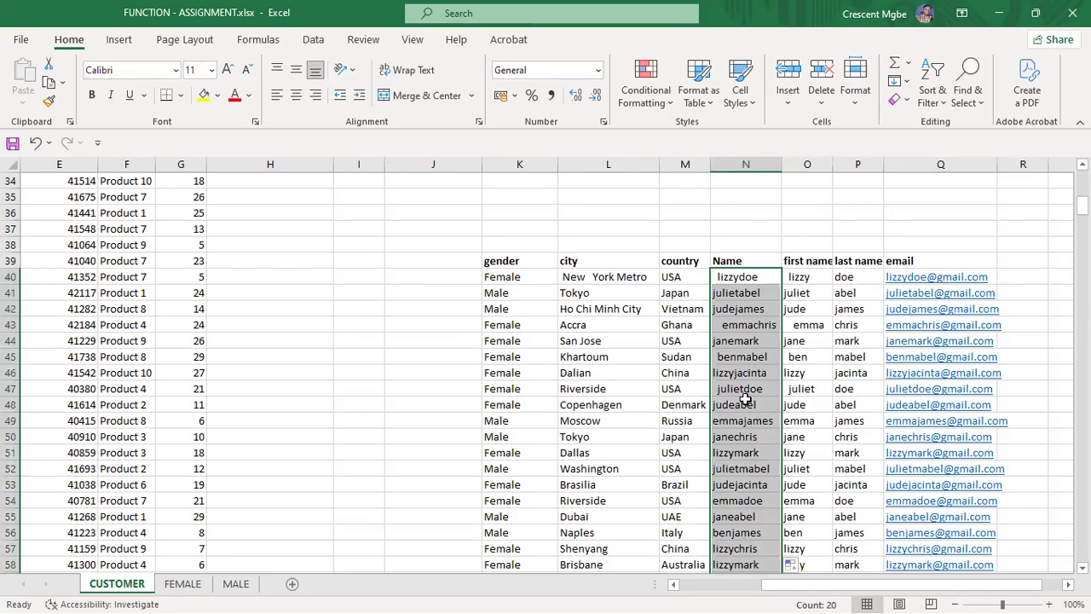
pyautogui.hotkey('ctrl', 'z')
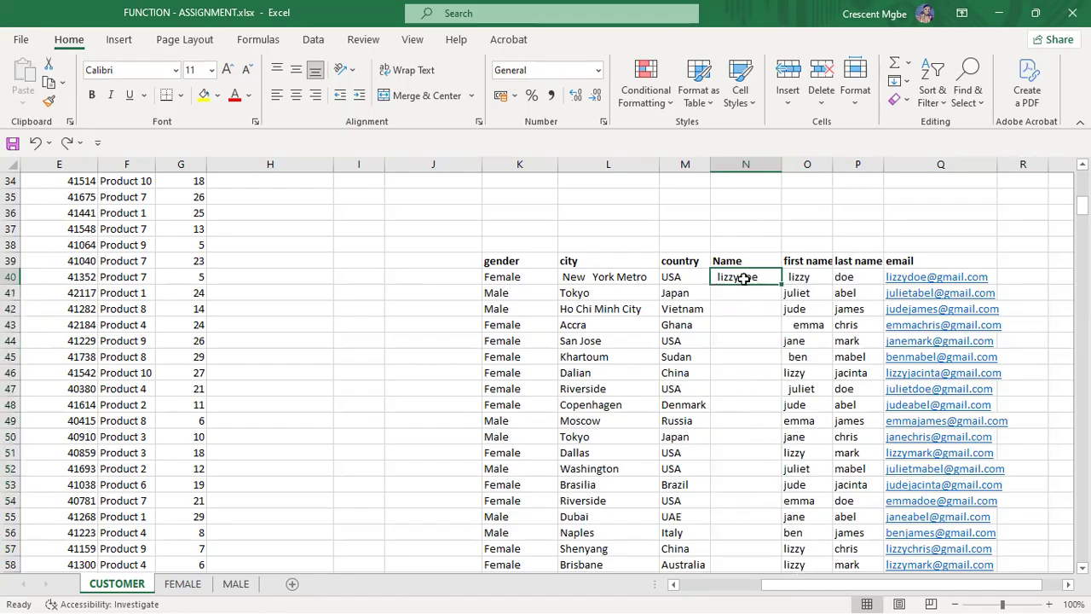
# Step: Enter =CONCAT(O40," ",P40) in test cell N36 so it shows lizzy doe
pyautogui.click(755, 213)
pyautogui.write('=')
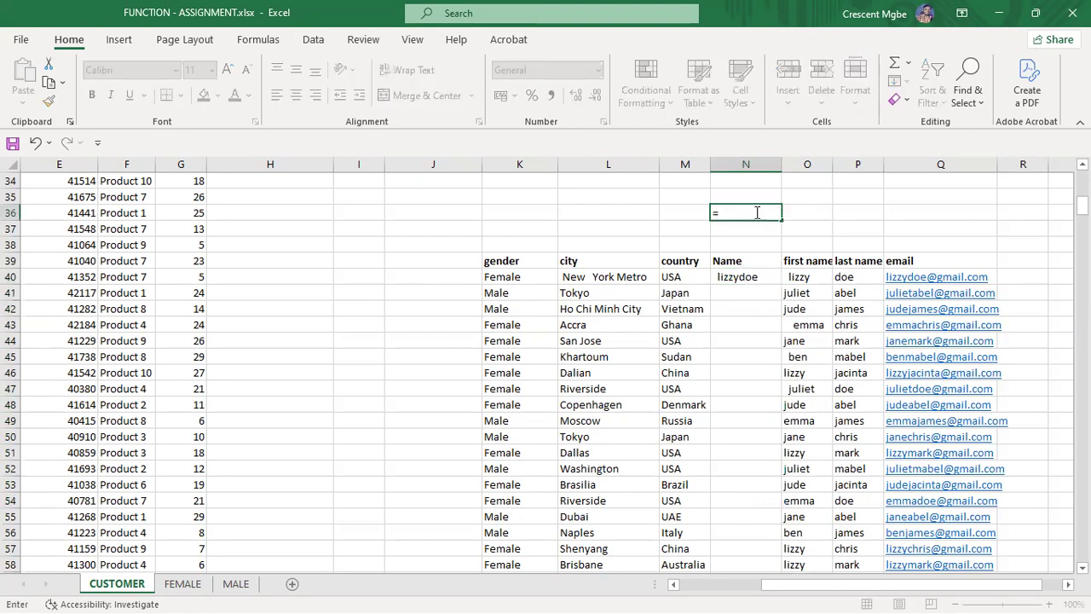
pyautogui.write('con')
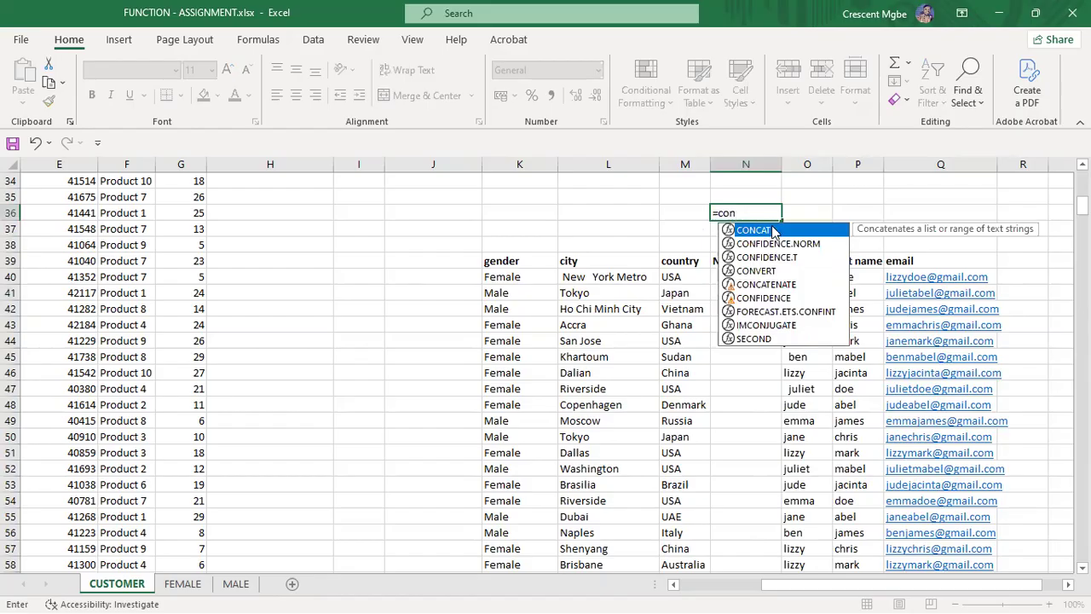
pyautogui.doubleClick(775, 230)
pyautogui.click(805, 283)
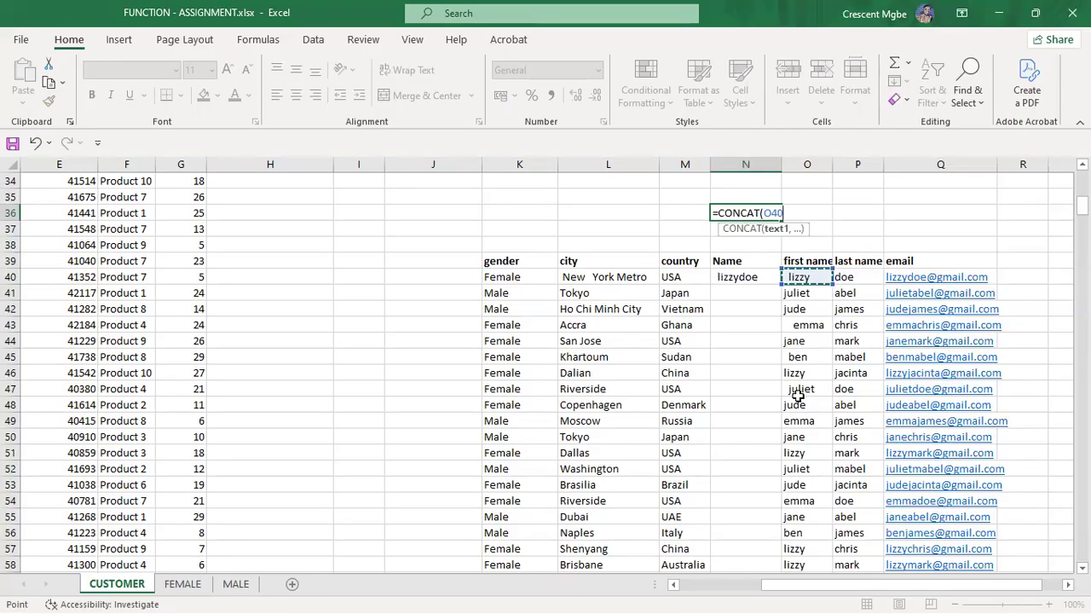
pyautogui.write(',')
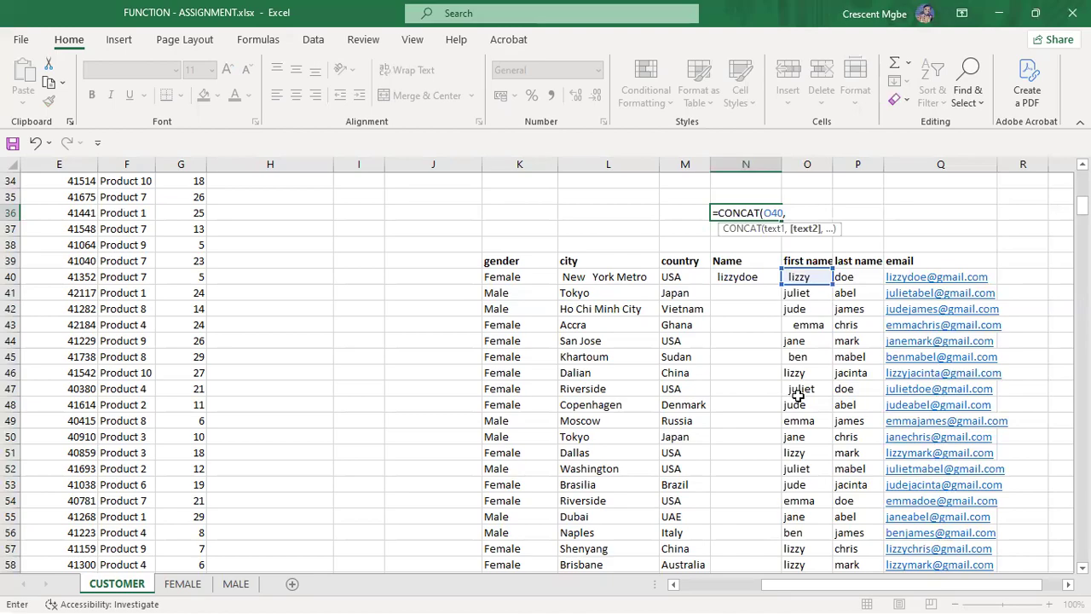
pyautogui.write('&')
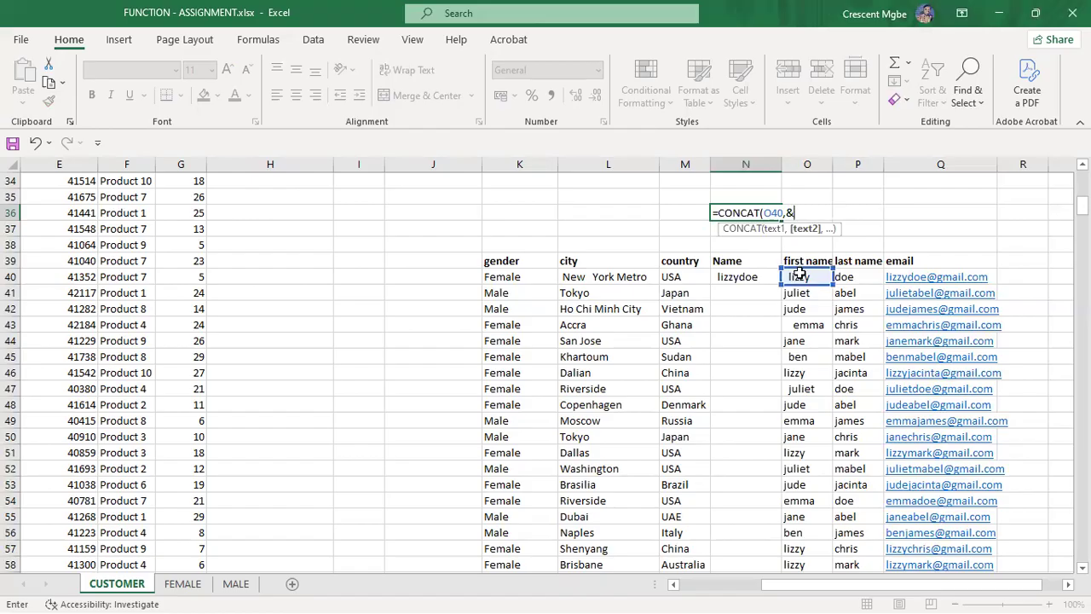
pyautogui.press('BackSpace')
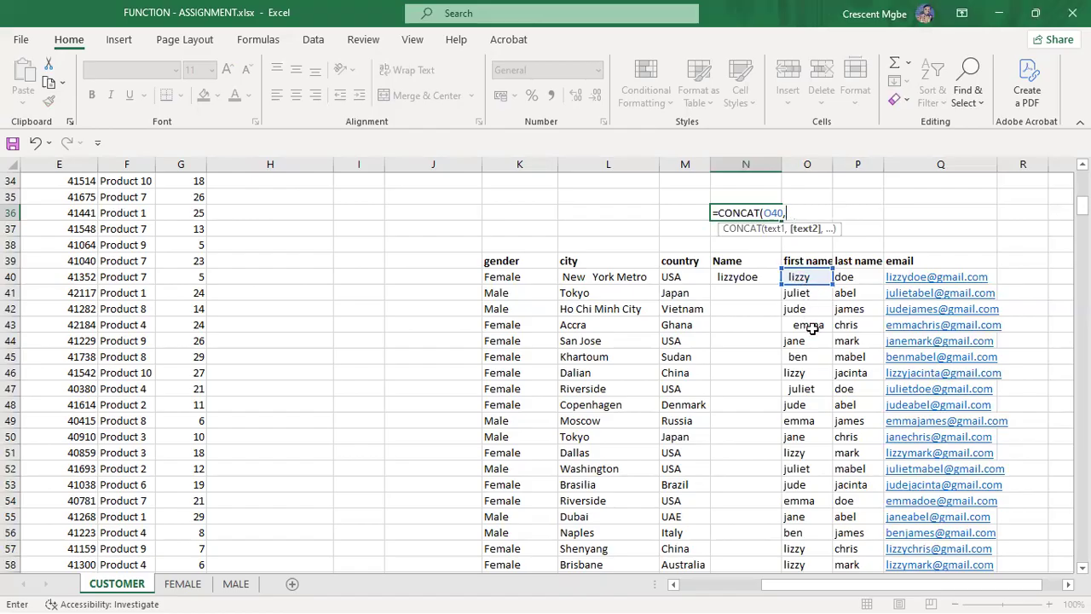
pyautogui.write('" ",')
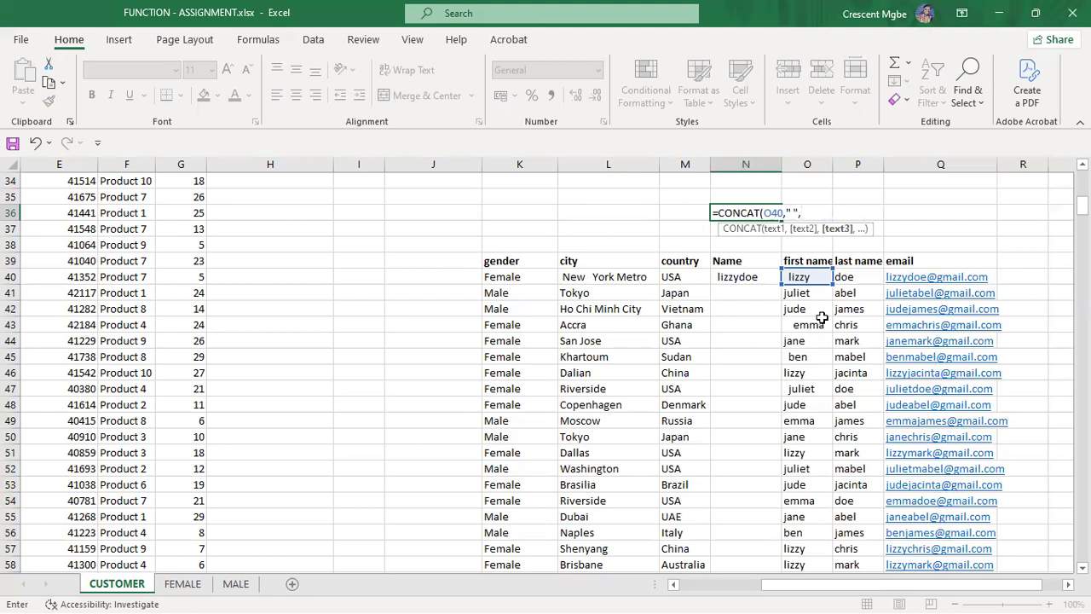
pyautogui.click(847, 278)
pyautogui.press('Return')
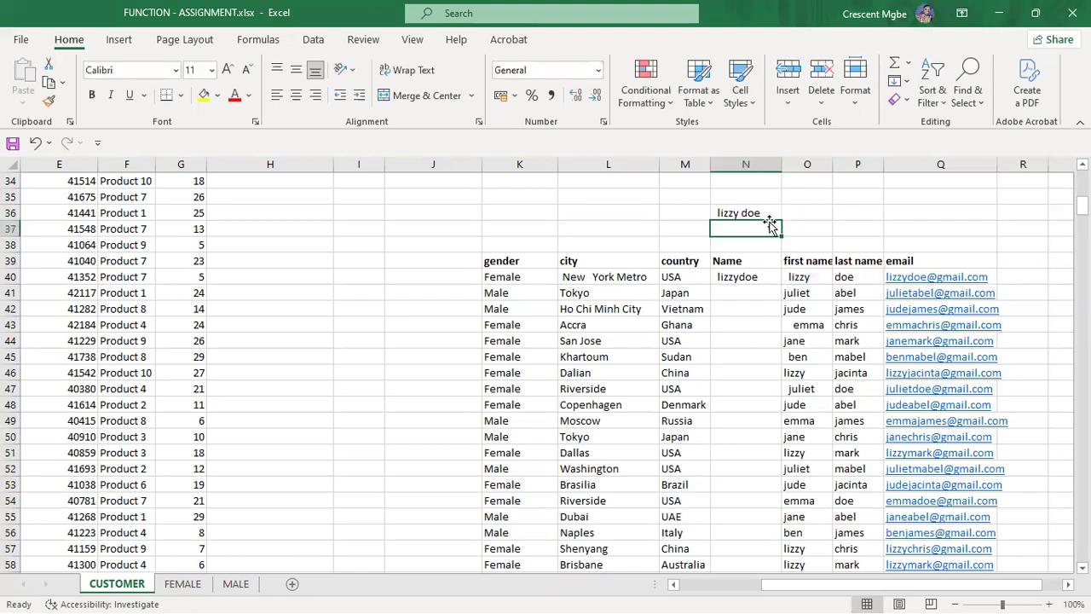
# Step: Edit N40's formula to =CONCAT(O40," ",P40) so it shows lizzy doe
pyautogui.doubleClick(756, 278)
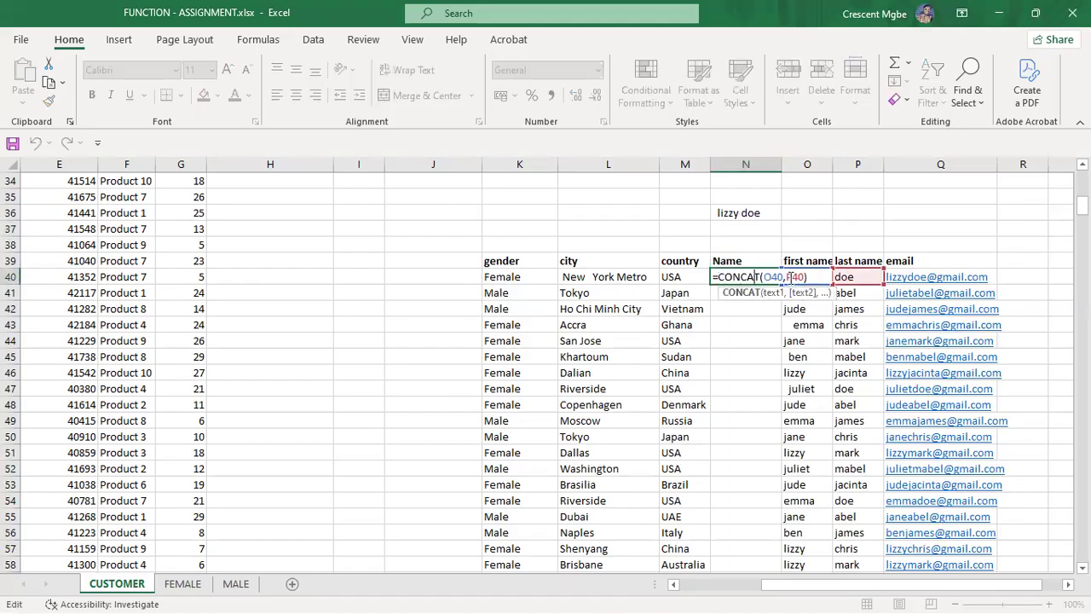
pyautogui.click(788, 278)
pyautogui.write('" ')
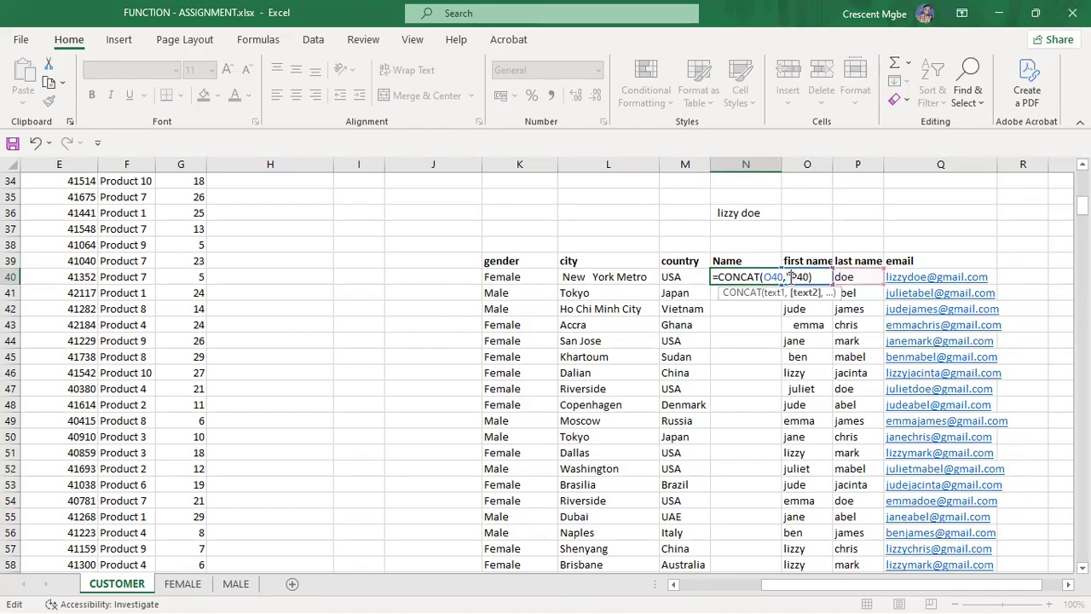
pyautogui.write('"')
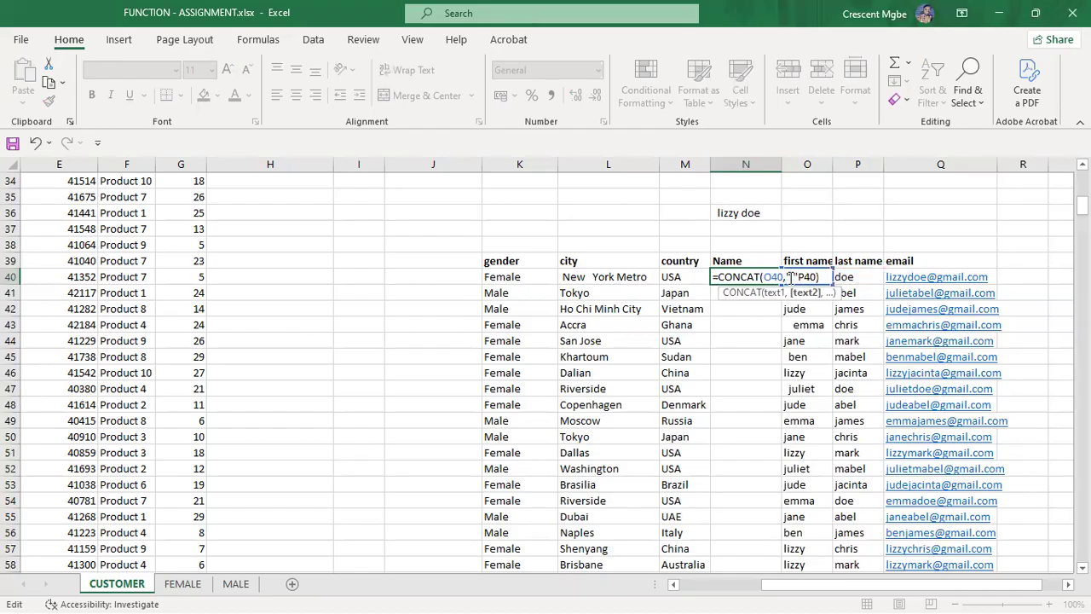
pyautogui.write(',')
pyautogui.press('Return')
# Step: Fill the spaced-name formula down the Name column and clear the N36 test cell
pyautogui.click(771, 278)
pyautogui.doubleClick(779, 283)
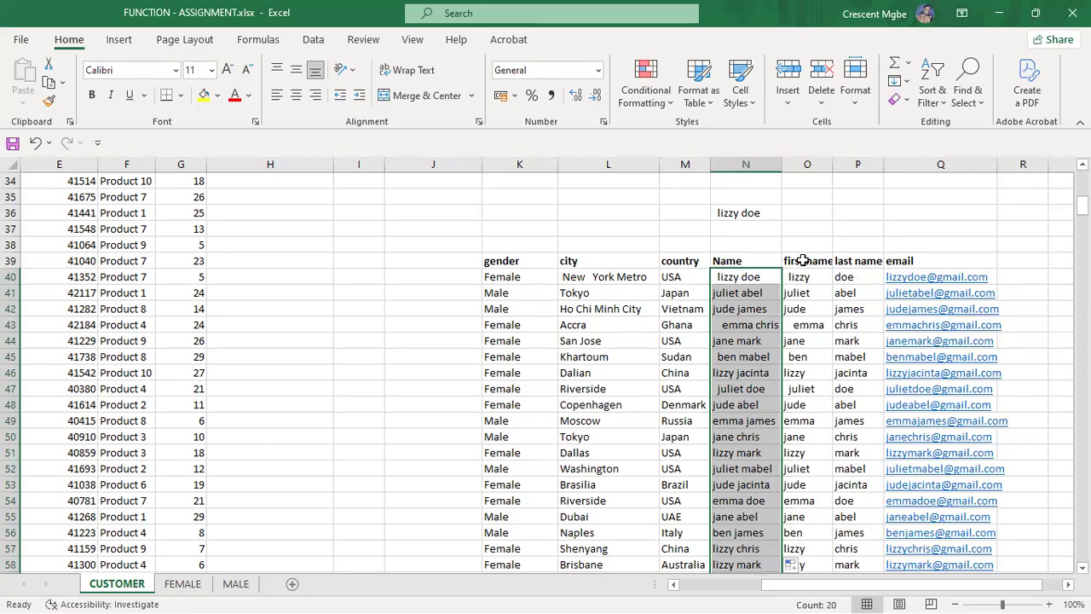
pyautogui.moveTo(802, 260); pyautogui.dragTo(887, 443)
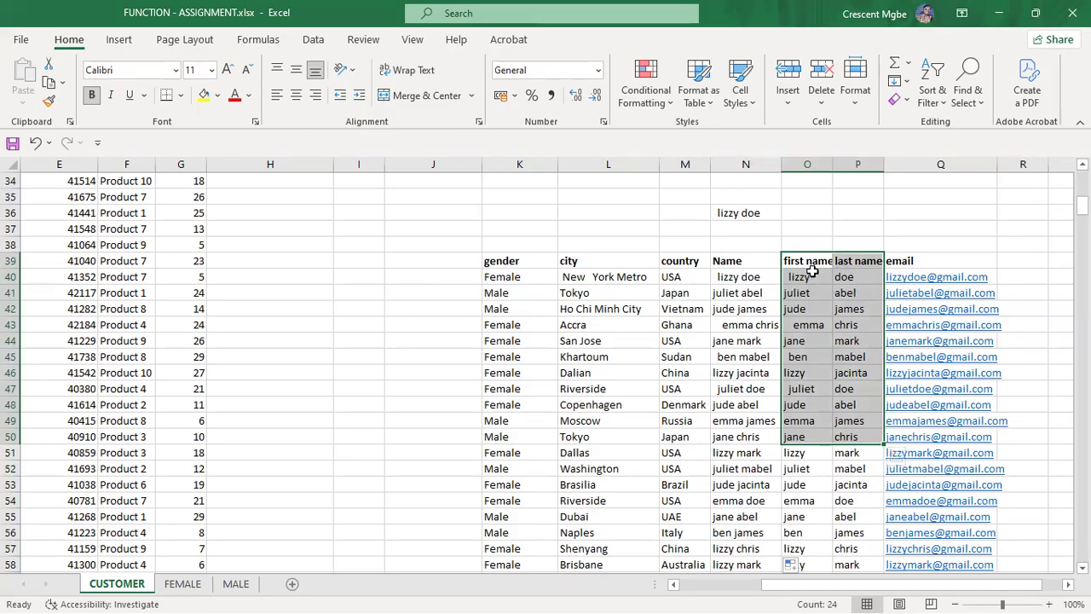
pyautogui.click(751, 214)
pyautogui.press('Delete')
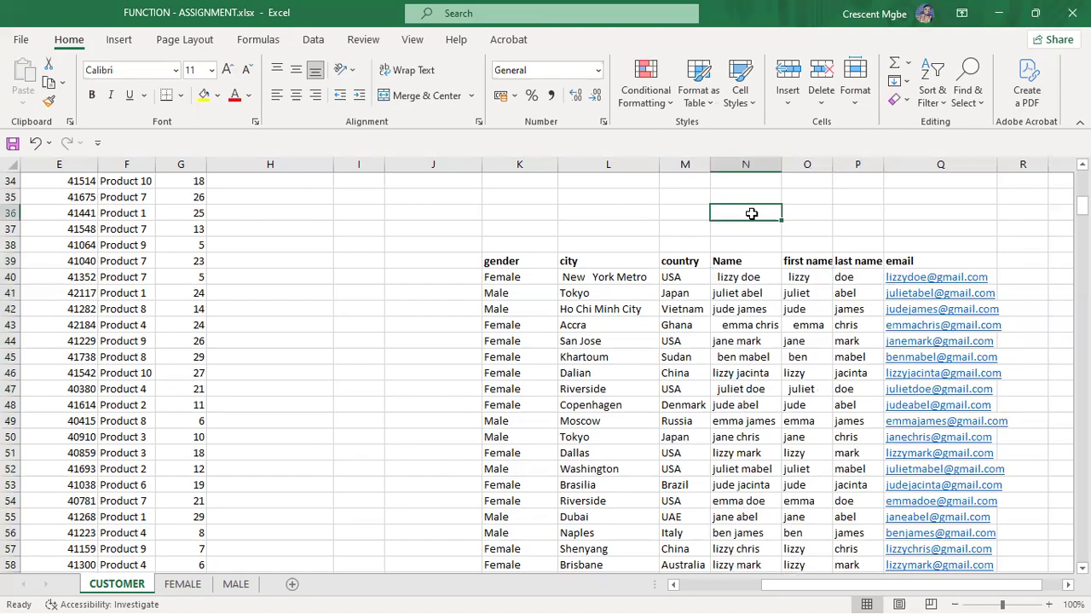
# Step: Switch to the PowerPoint slide show to view the 'uses' text-functions slide
pyautogui.press('super+Tab')
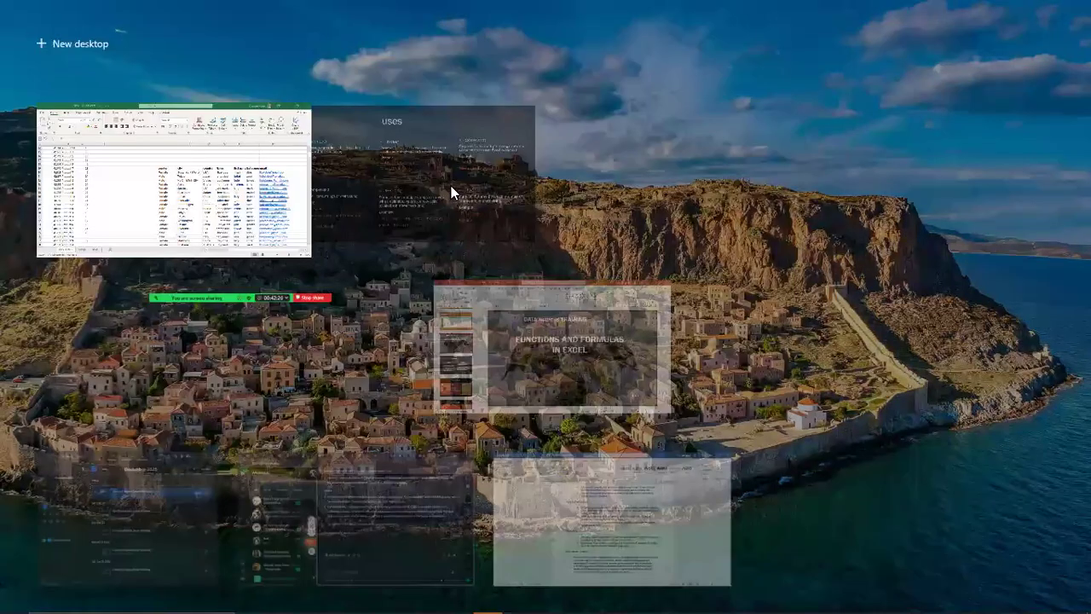
pyautogui.click(424, 178)
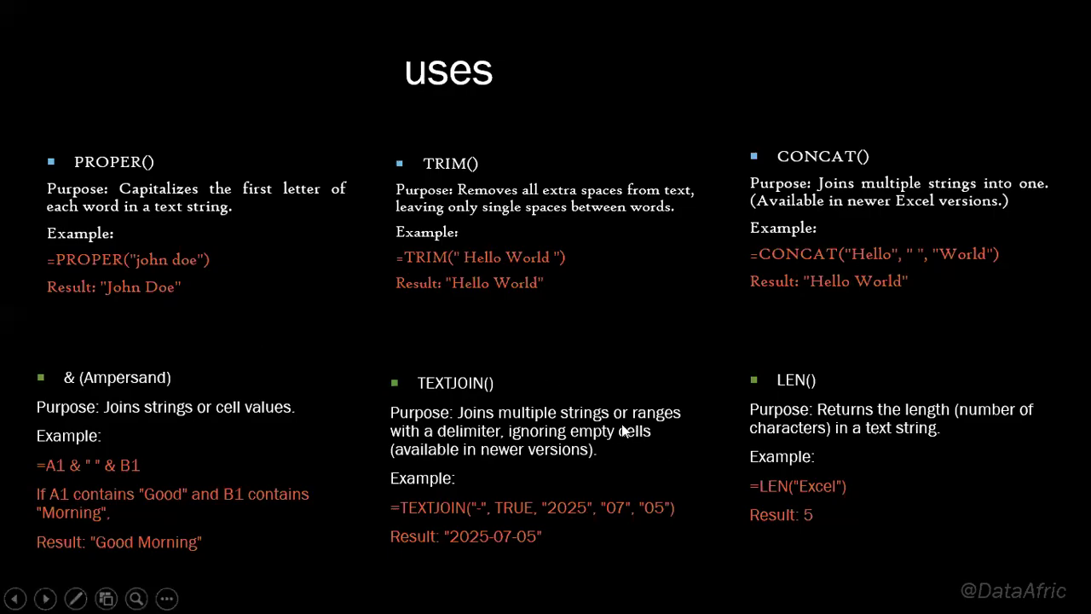
pyautogui.press('super+Tab')
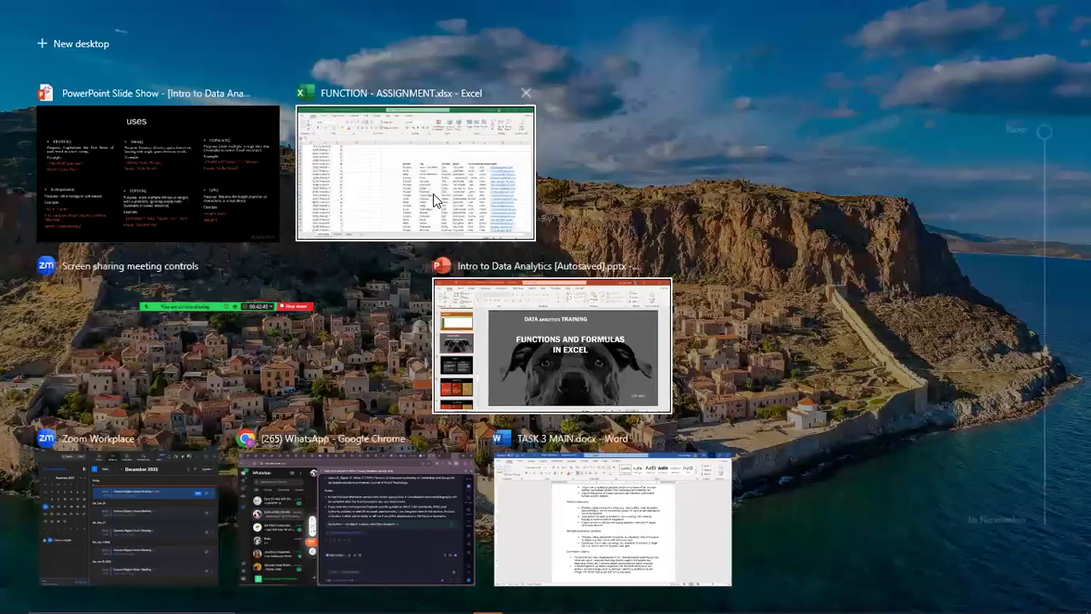
# Step: Back in Excel, enter =O40&P40 in N36 so it shows lizzydoe
pyautogui.click(433, 193)
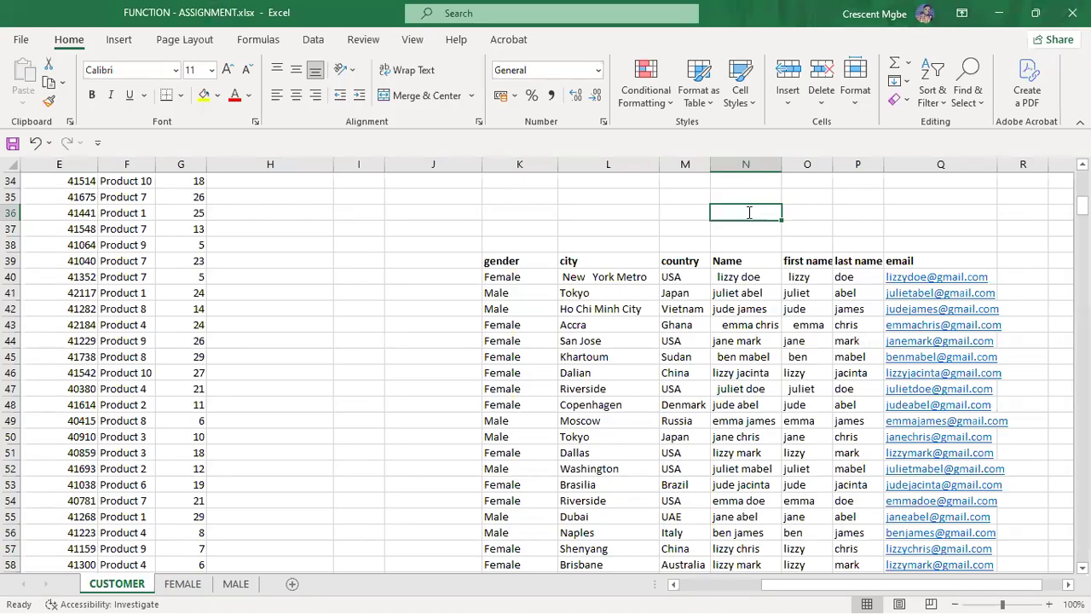
pyautogui.write('=')
pyautogui.click(806, 281)
pyautogui.write(',')
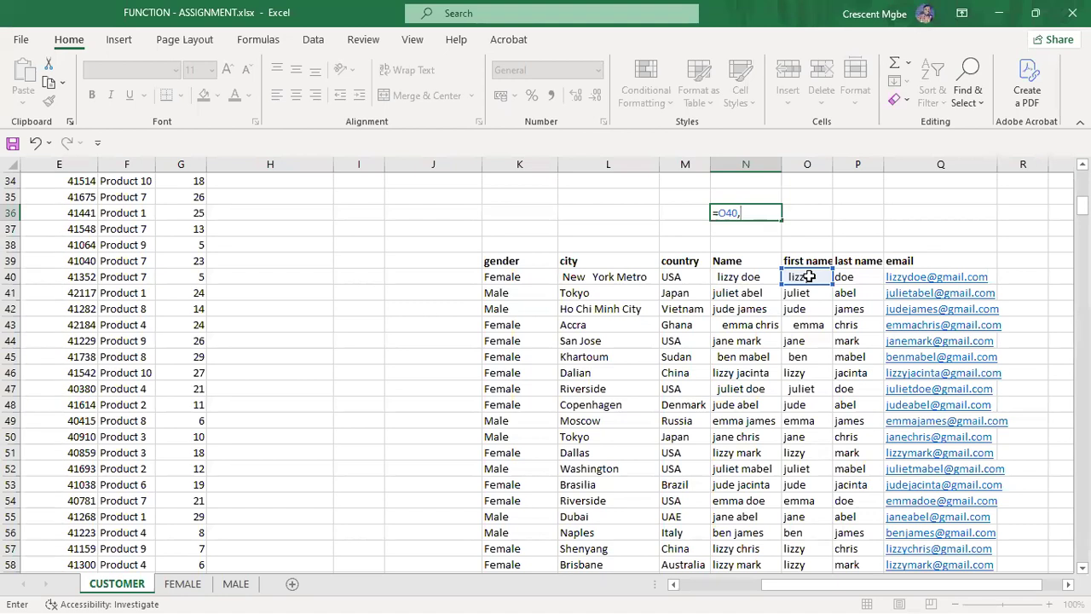
pyautogui.press('BackSpace')
pyautogui.write(' &')
pyautogui.click(744, 212)
pyautogui.click(845, 276)
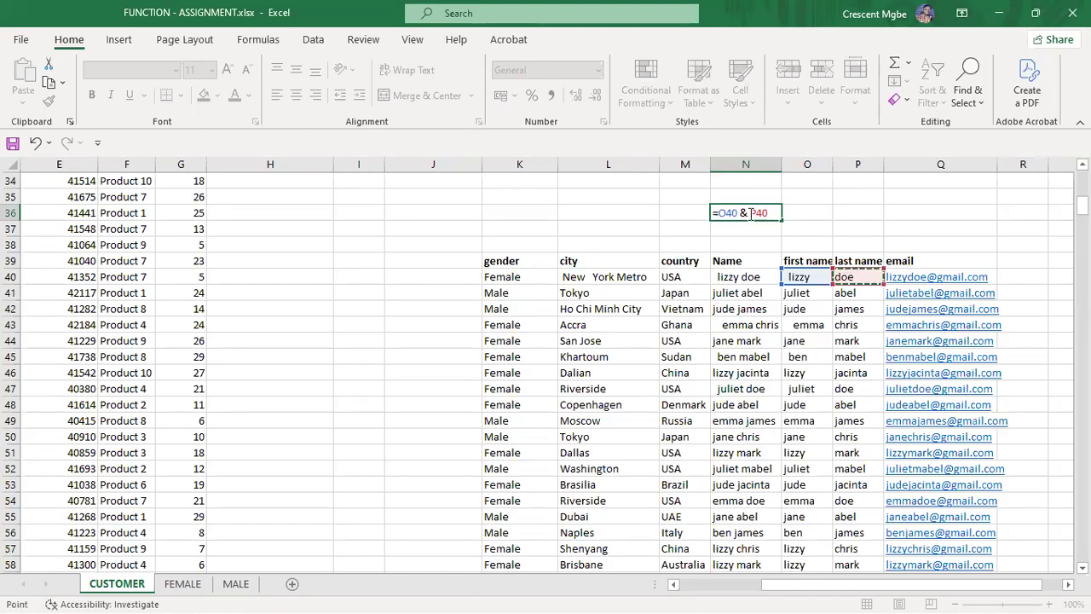
pyautogui.press('Return')
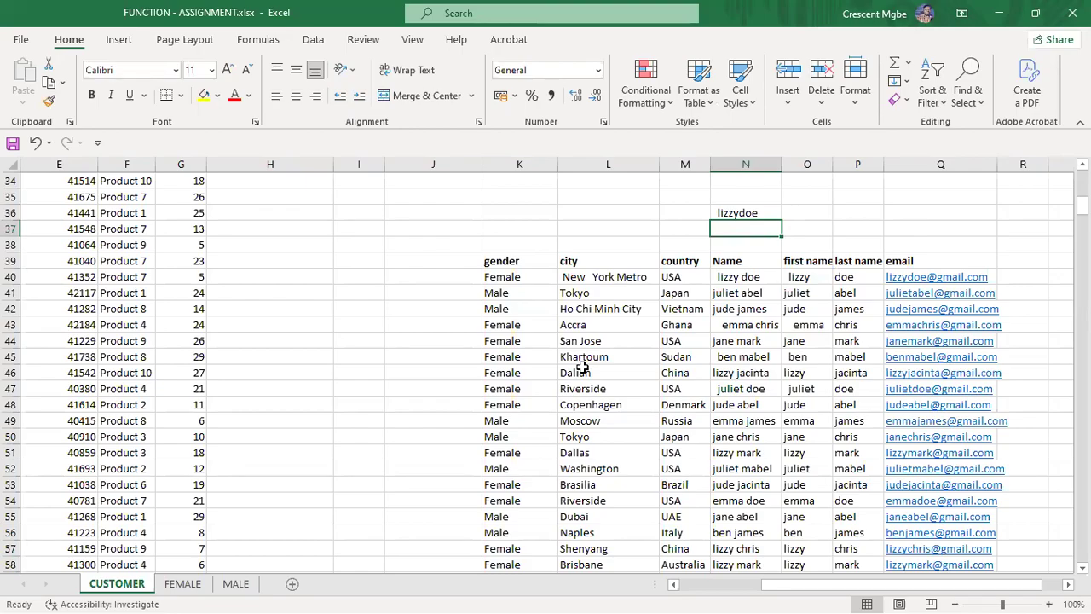
# Step: Edit N36 to =O40&" "&P40, fixing stray commas, so it shows lizzy doe
pyautogui.doubleClick(739, 213)
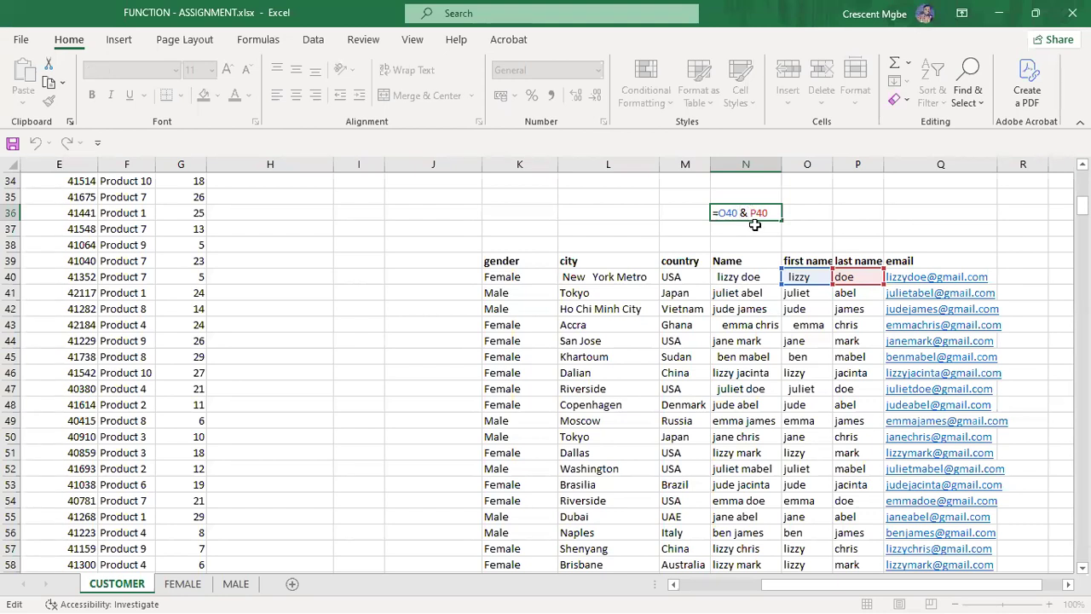
pyautogui.write('" "')
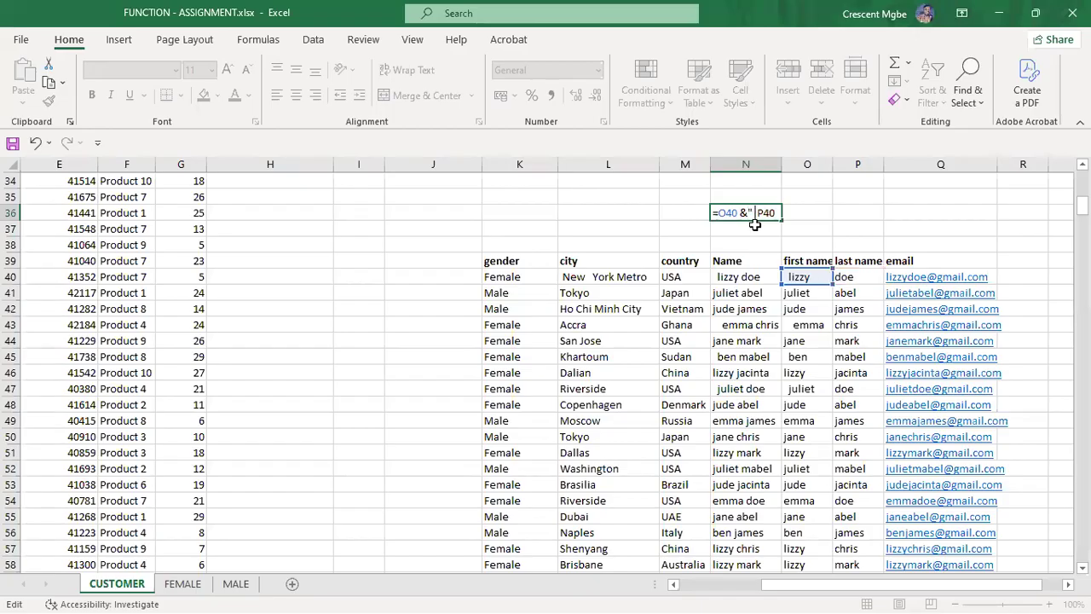
pyautogui.write(', ')
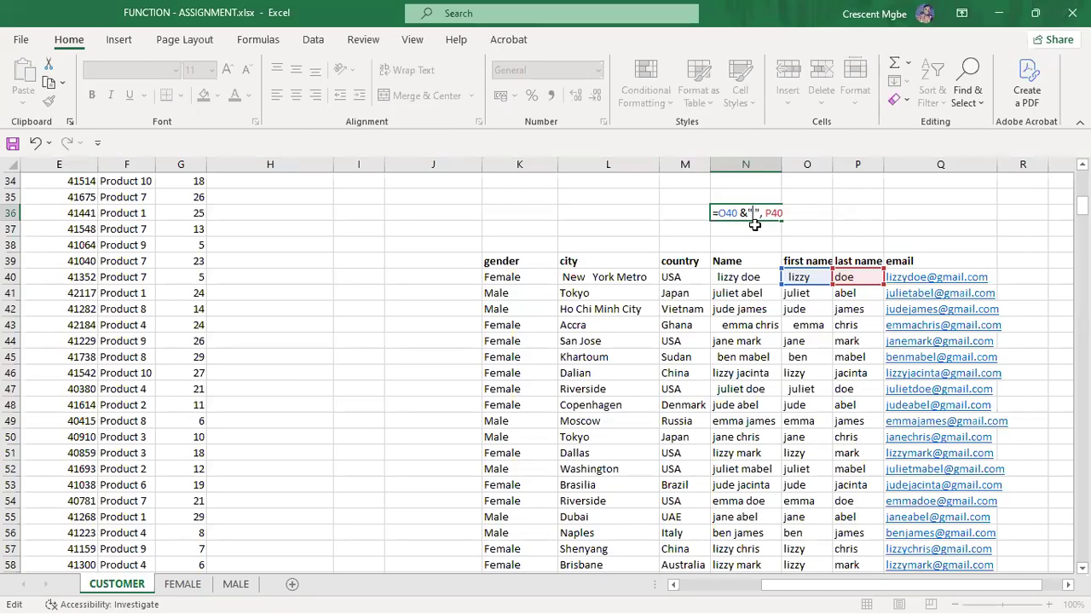
pyautogui.write(',')
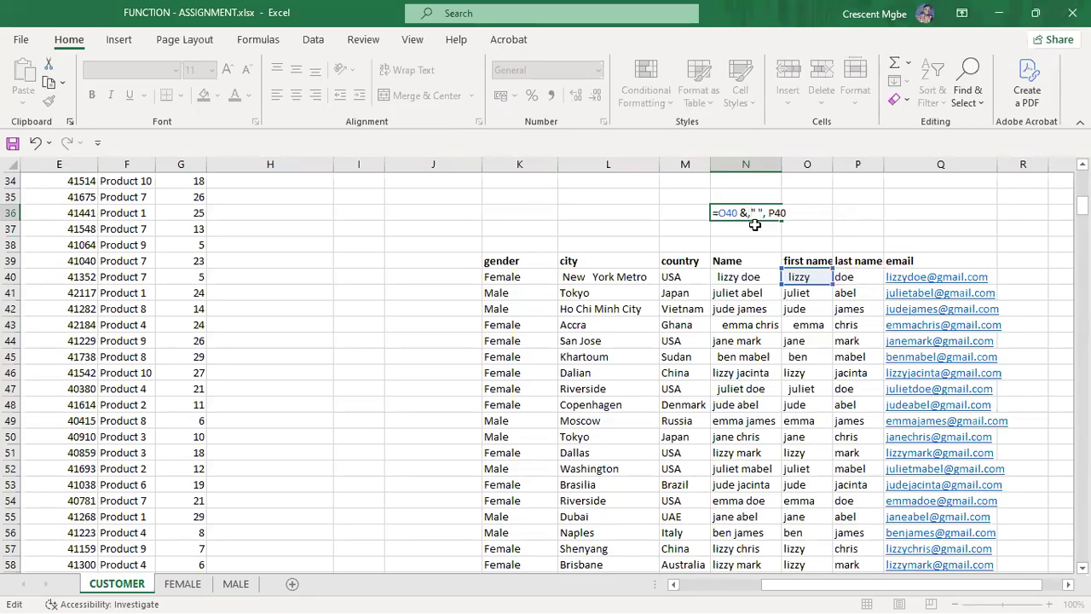
pyautogui.press('Return')
pyautogui.click(512, 398)
pyautogui.press('BackSpace')
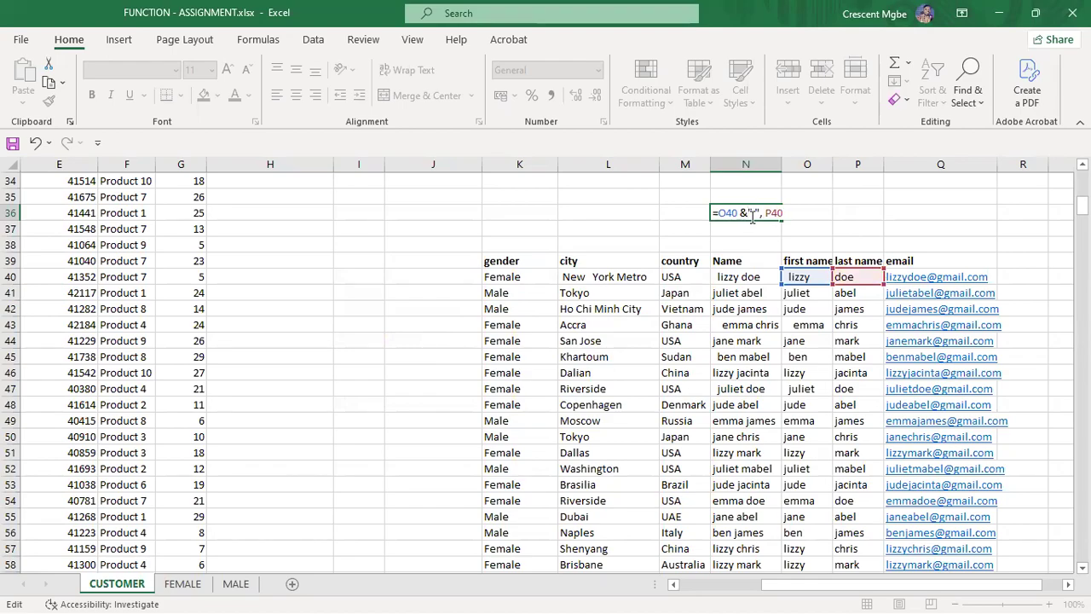
pyautogui.press('Return')
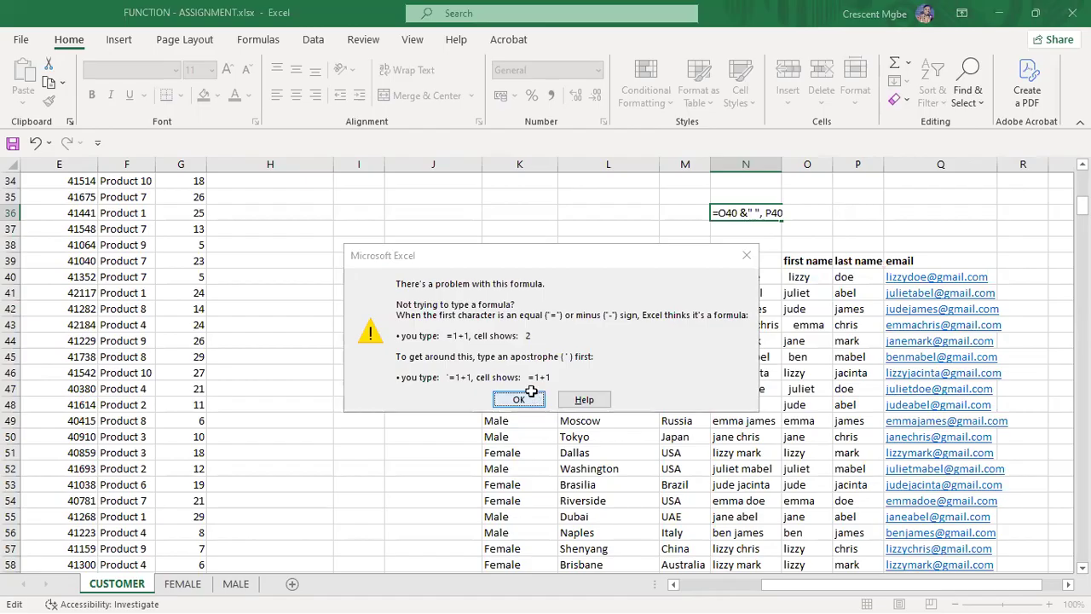
pyautogui.click(531, 396)
pyautogui.click(763, 213)
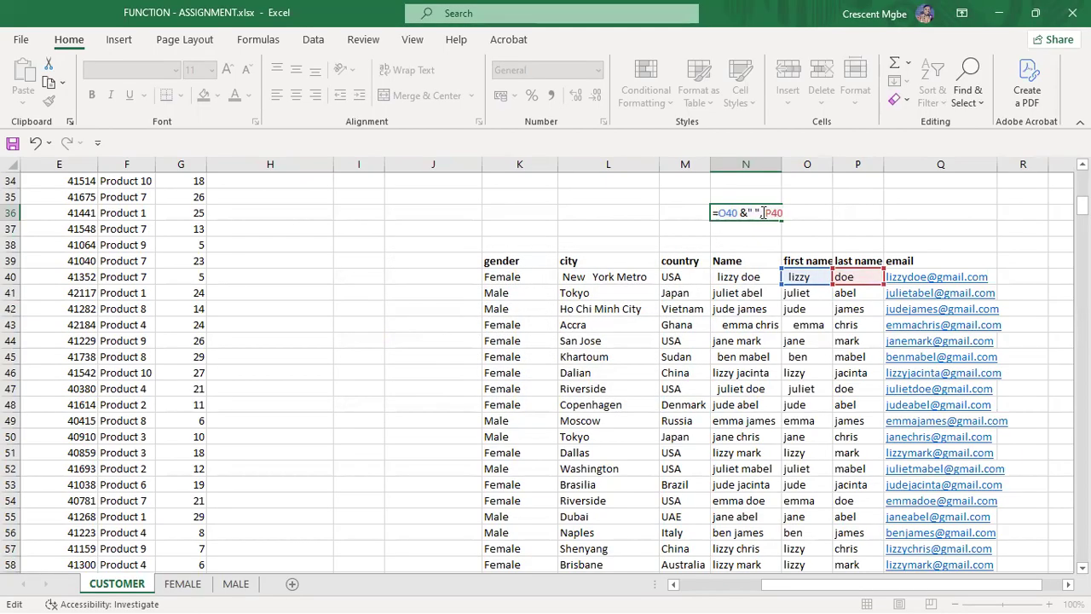
pyautogui.press('BackSpace')
pyautogui.write('&')
pyautogui.press('Return')
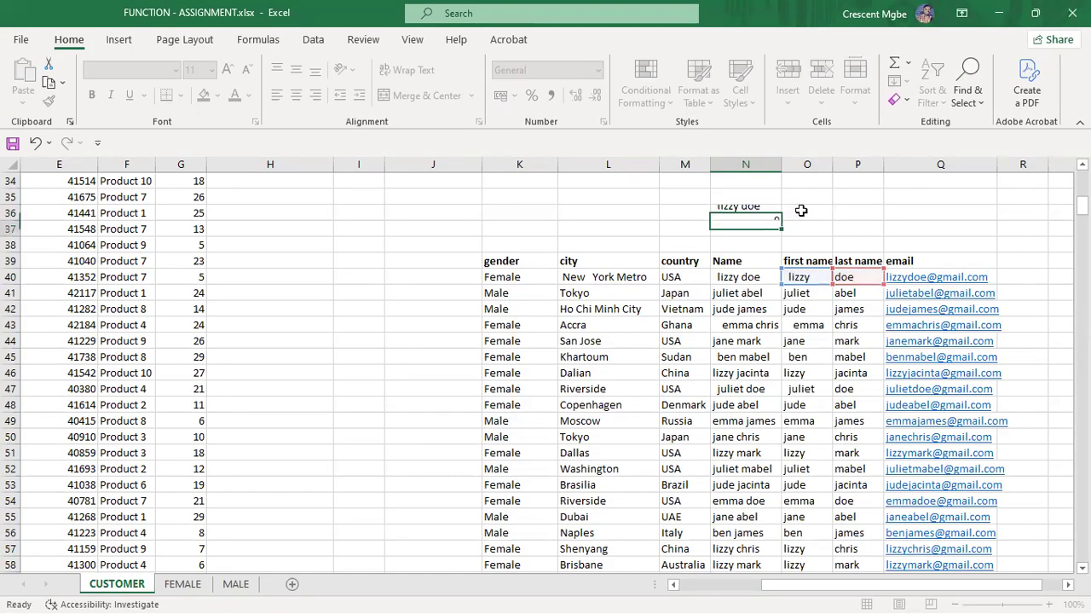
pyautogui.click(980, 225)
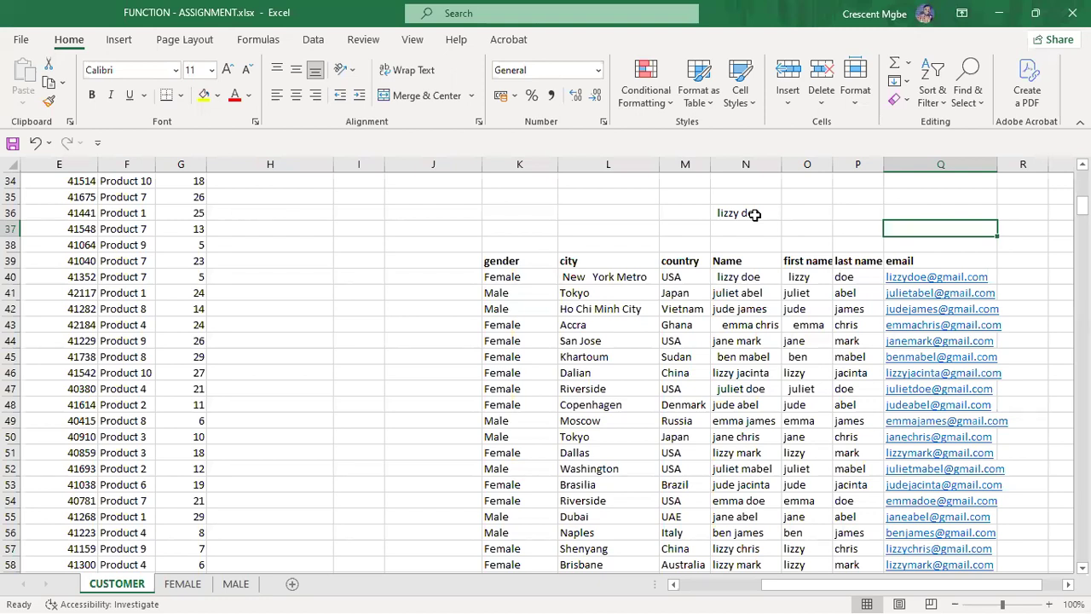
pyautogui.click(849, 211)
pyautogui.write('""')
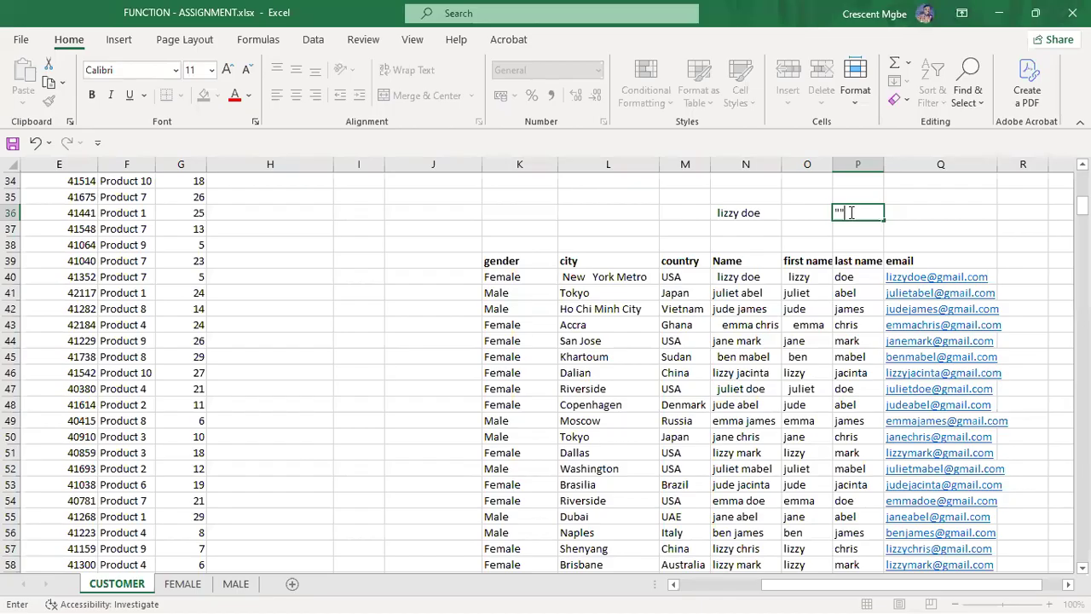
pyautogui.press('Left')
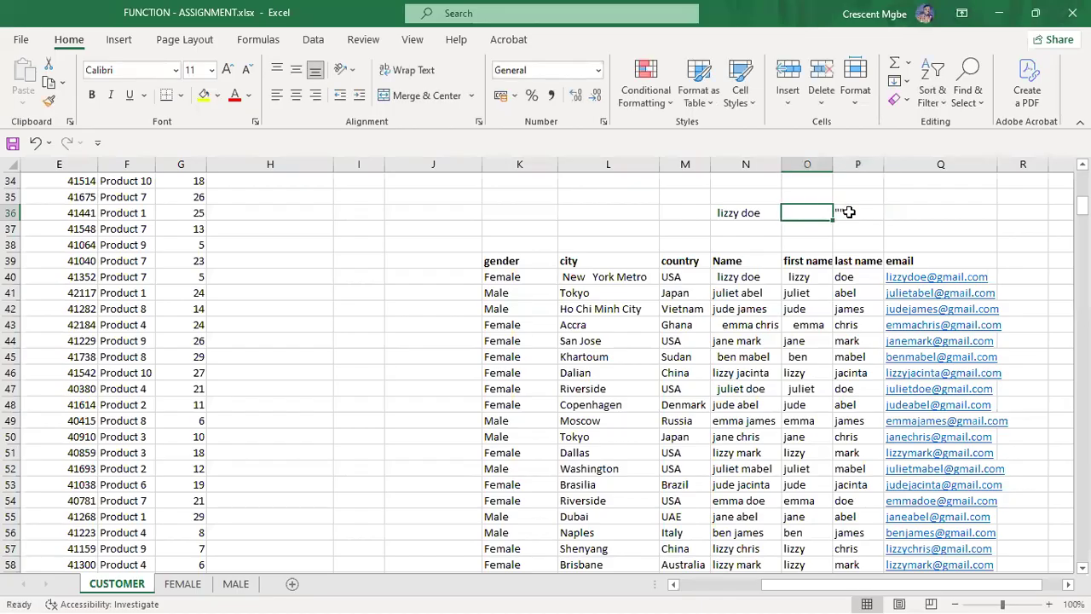
pyautogui.click(849, 211)
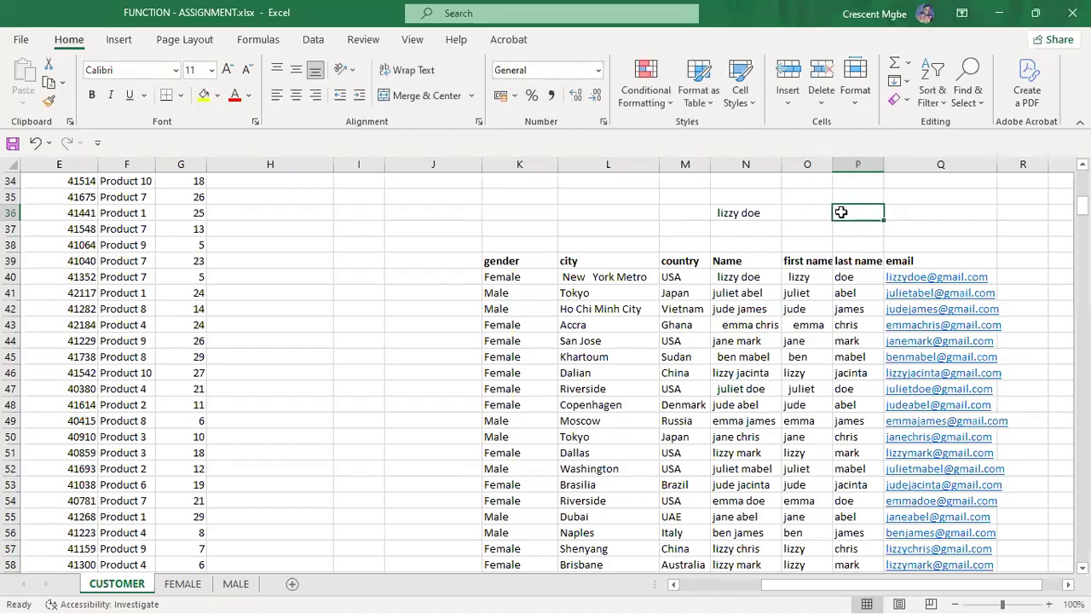
pyautogui.doubleClick(840, 211)
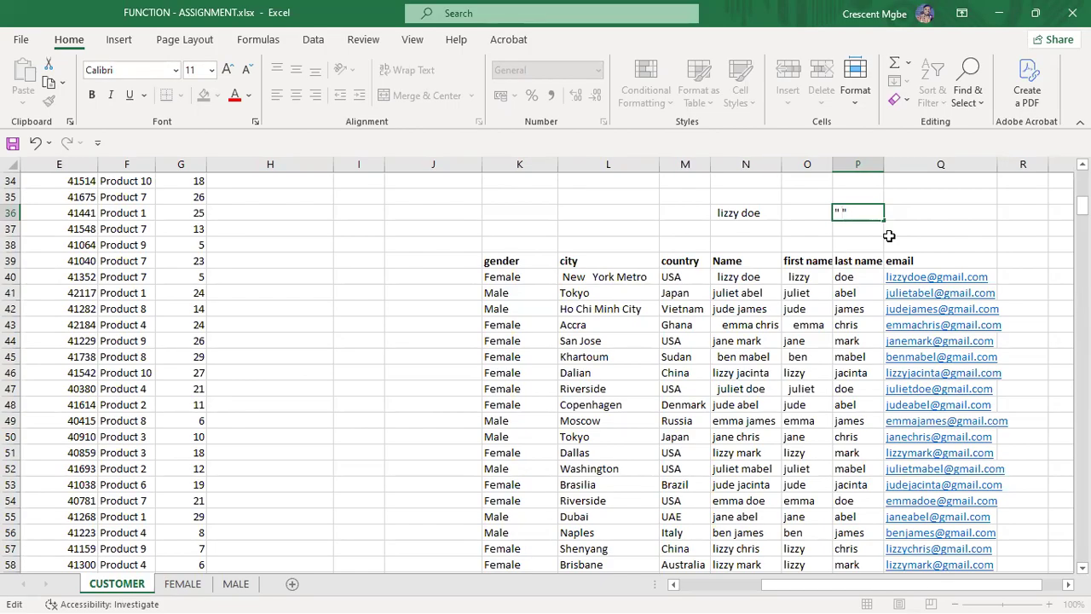
pyautogui.press('Escape')
# Step: Test an "a" separator in N36's formula, giving =O40&"a"&P40
pyautogui.click(749, 213)
pyautogui.doubleClick(749, 213)
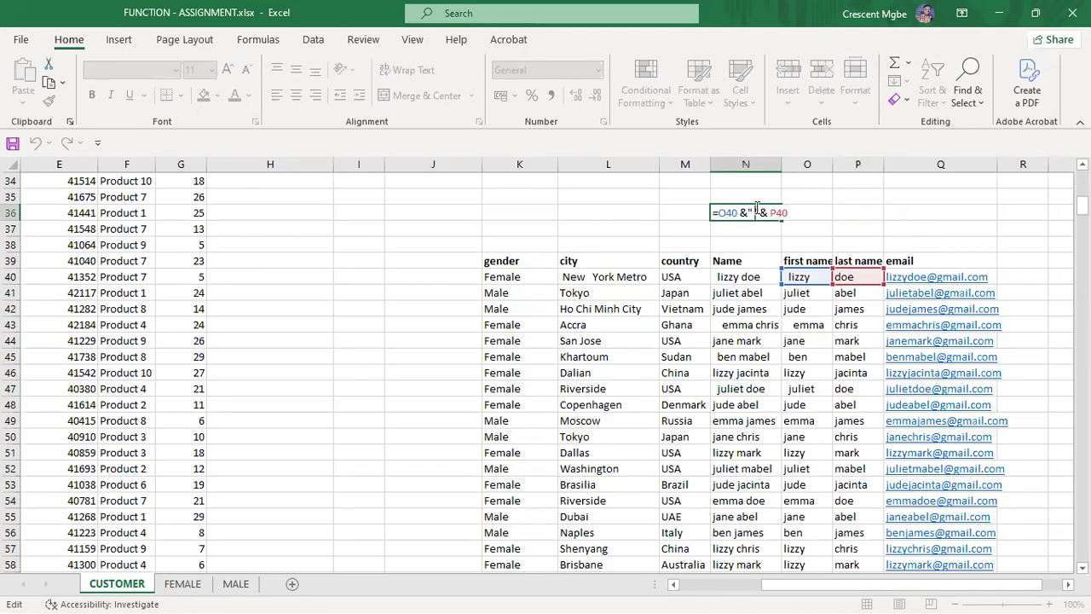
pyautogui.press('BackSpace')
pyautogui.write('a')
pyautogui.press('Return')
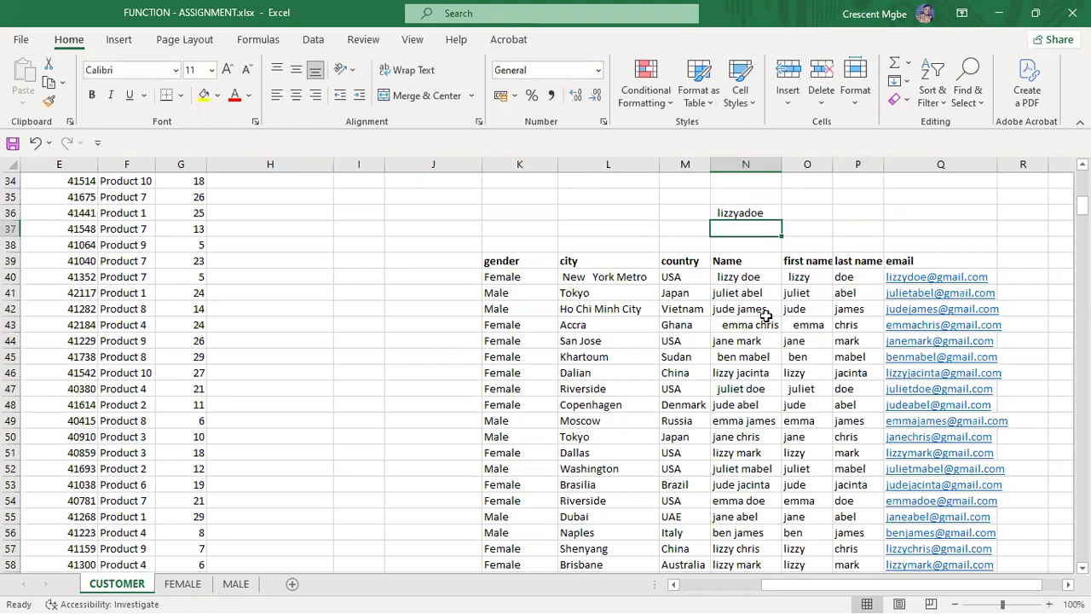
# Step: Restore the space separator in N36 and return to the 'uses' slide
pyautogui.doubleClick(766, 214)
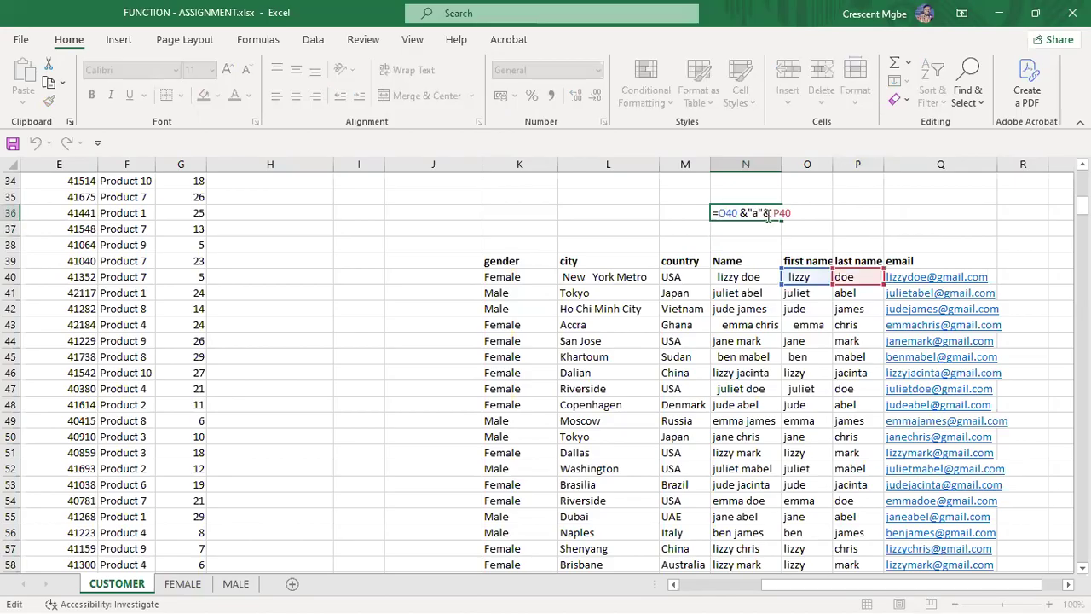
pyautogui.click(760, 211)
pyautogui.press('BackSpace')
pyautogui.press('Return')
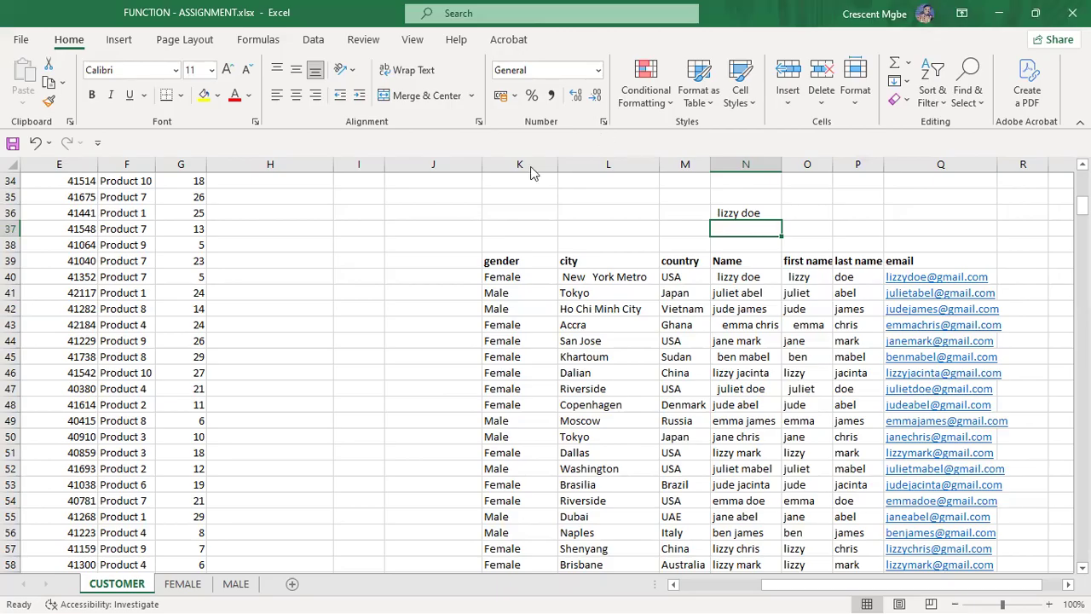
pyautogui.press('super+Tab')
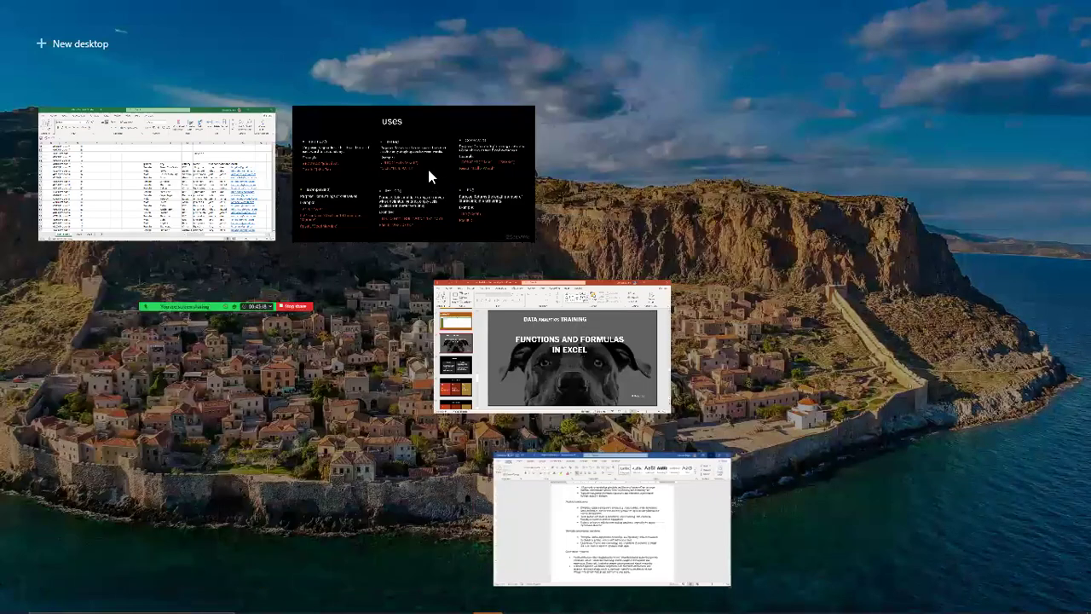
pyautogui.click(414, 173)
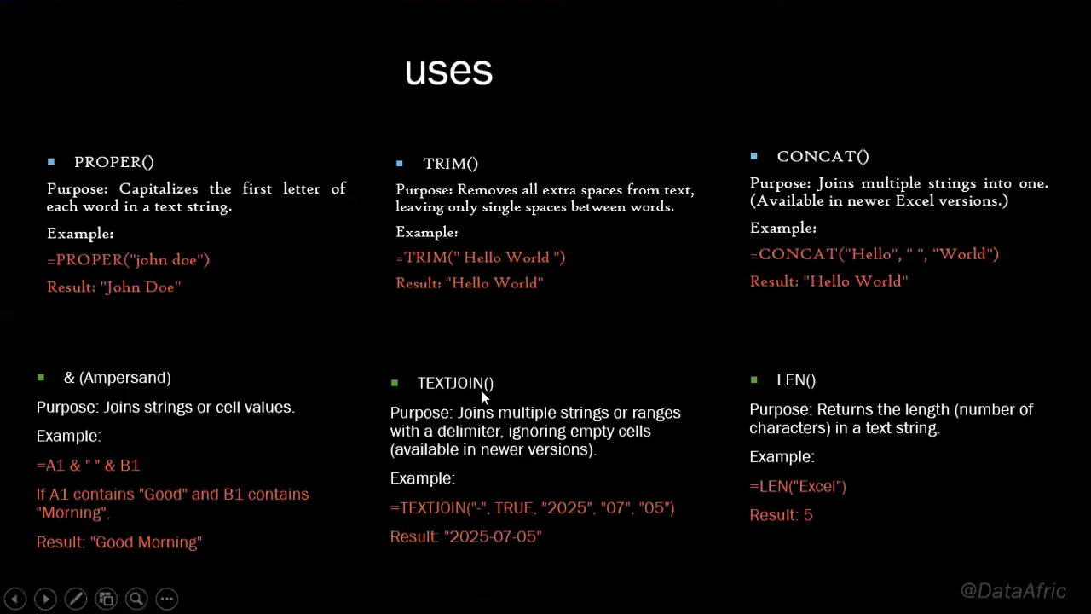
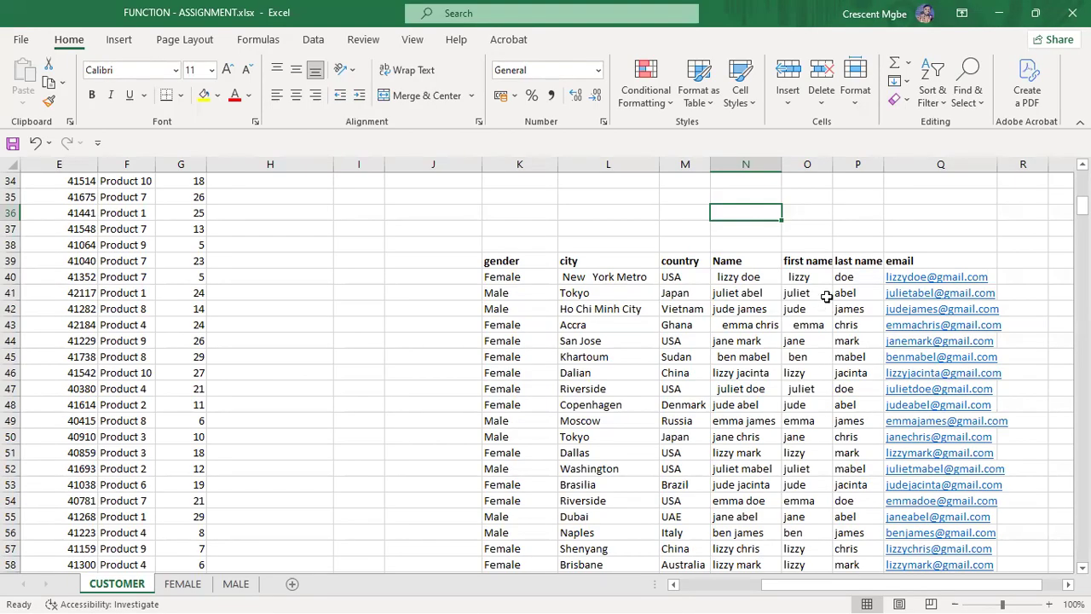
# Step: Start a TEXTJOIN formula in N35 with TRUE set to ignore empty cells
pyautogui.click(806, 277)
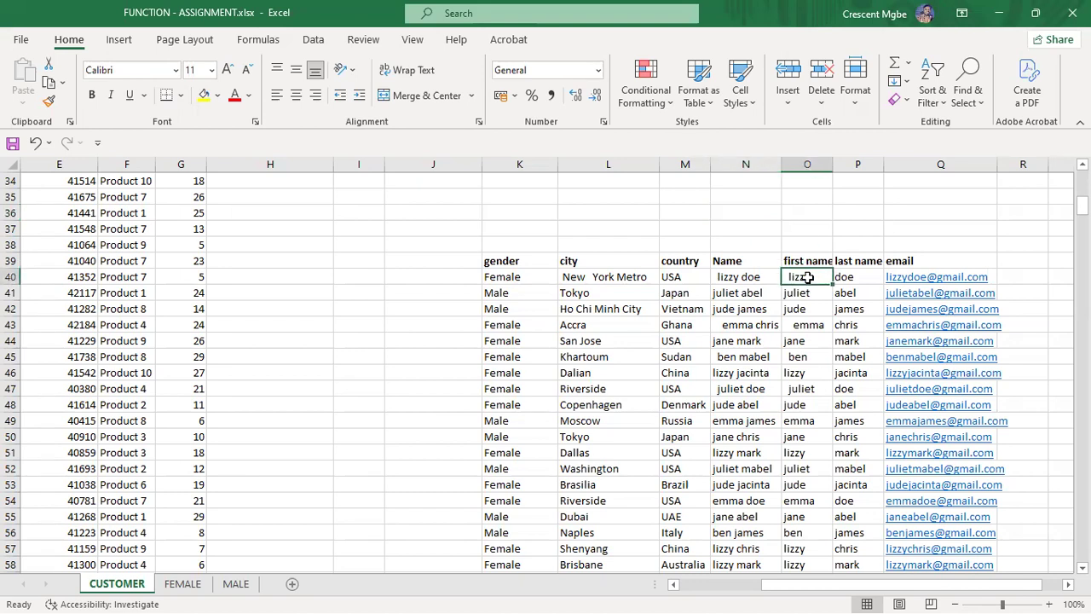
pyautogui.click(756, 277)
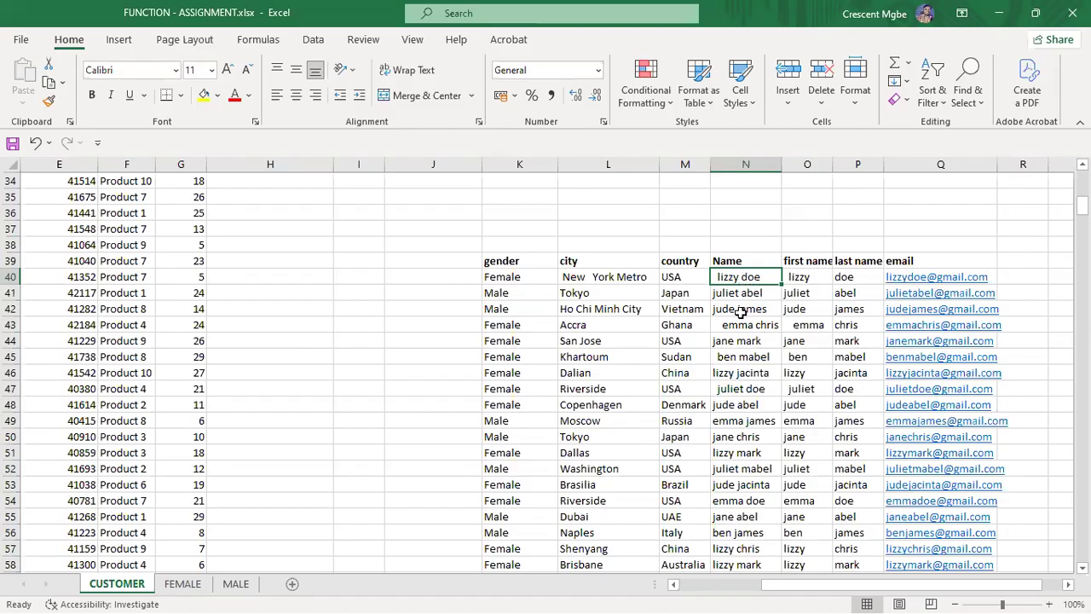
pyautogui.click(765, 197)
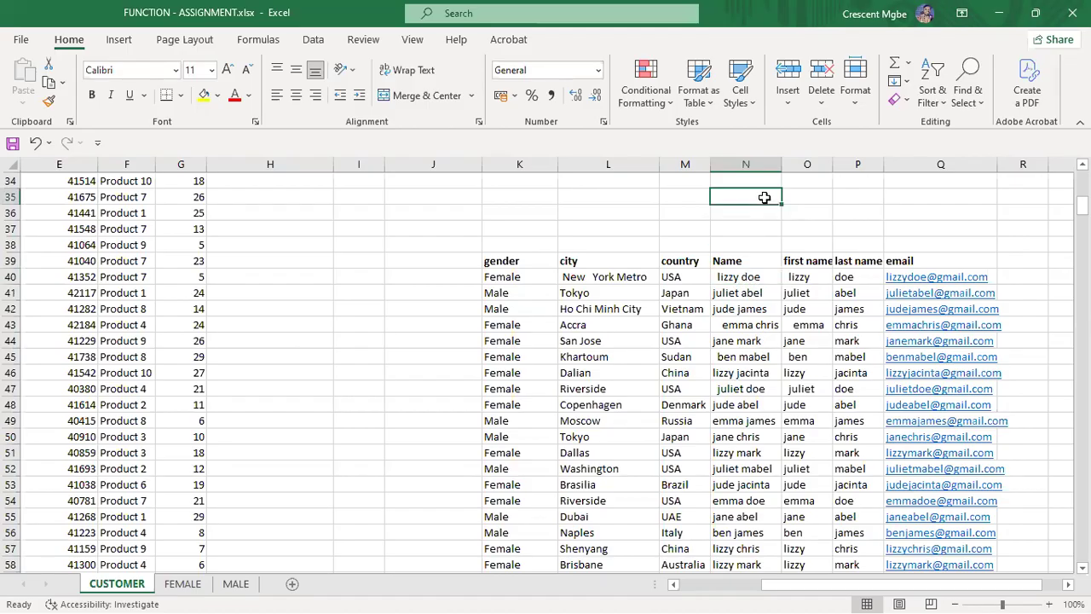
pyautogui.write('=text')
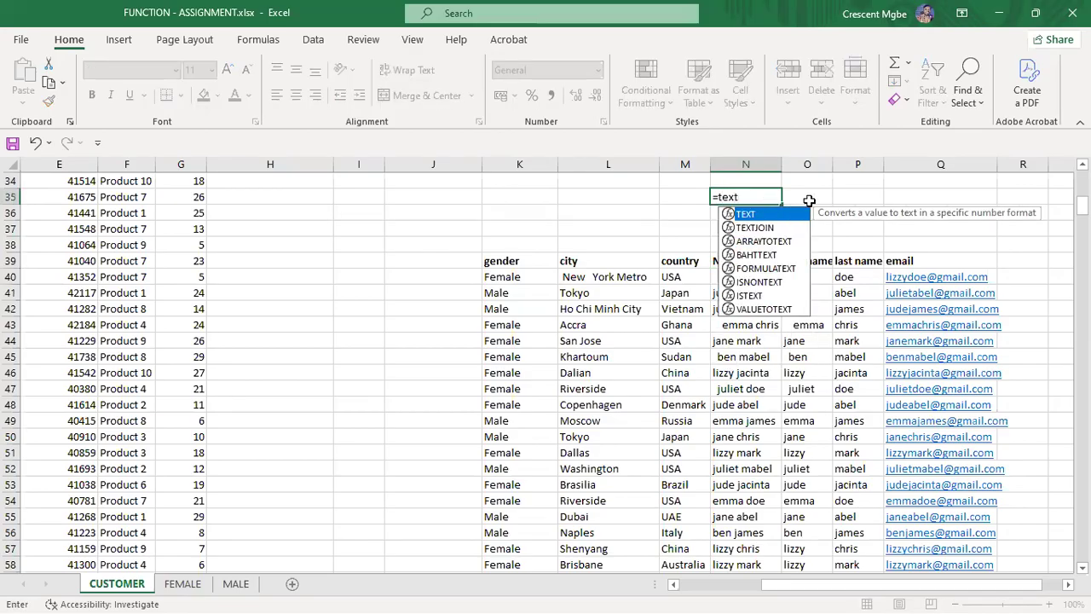
pyautogui.doubleClick(771, 226)
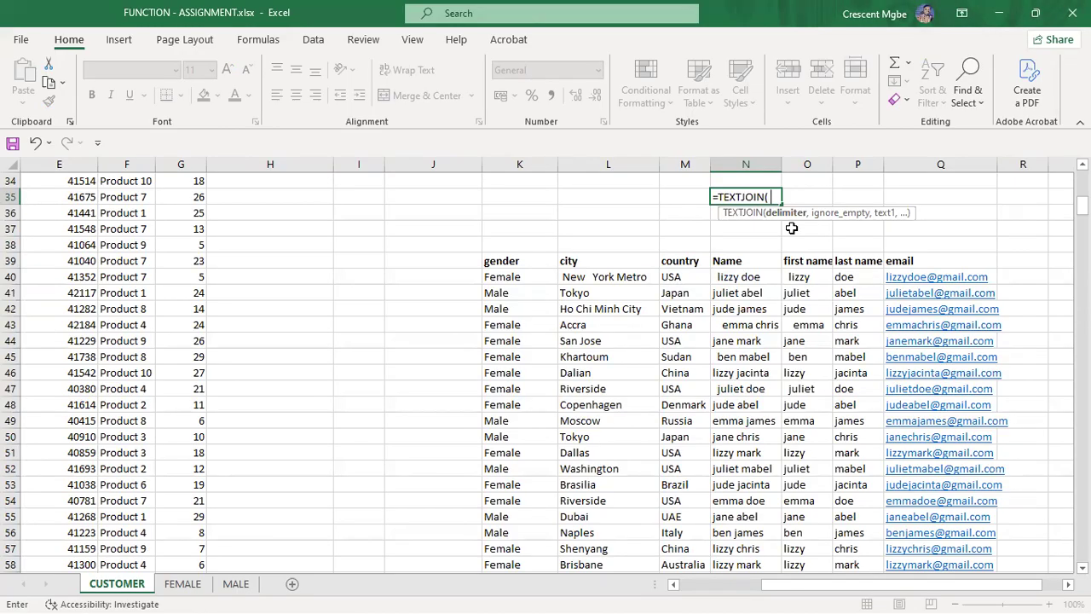
pyautogui.write(',')
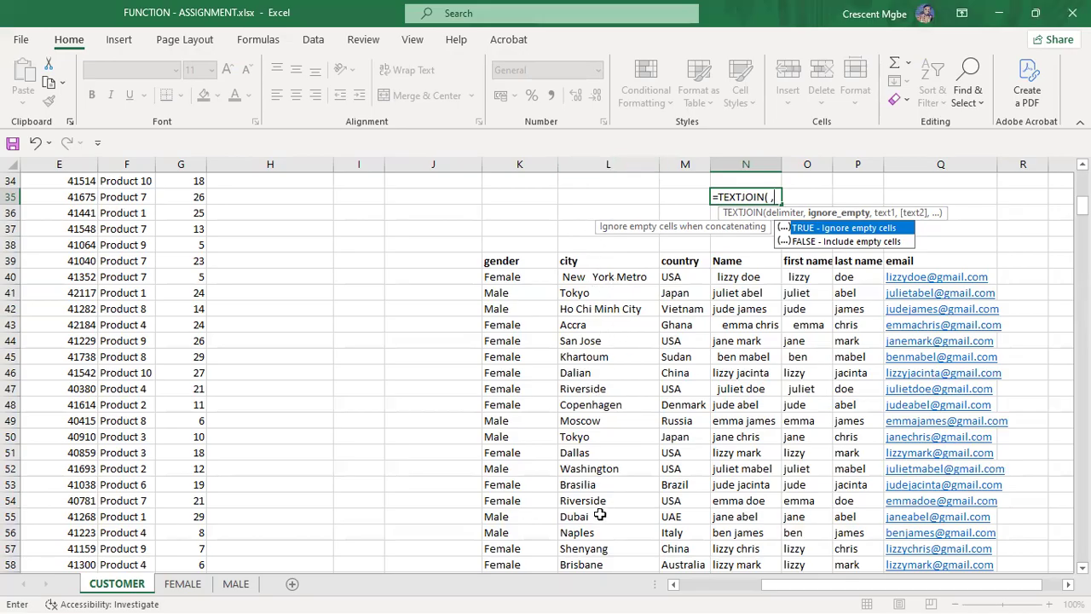
pyautogui.doubleClick(849, 228)
pyautogui.press('BackSpace')
pyautogui.press('BackSpace')
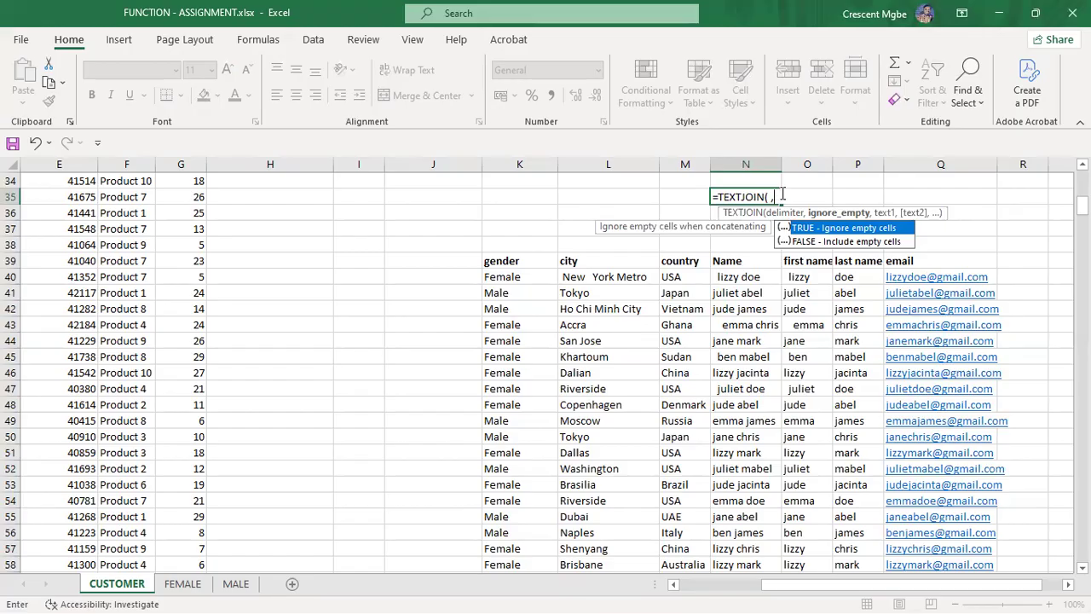
pyautogui.doubleClick(825, 229)
# Step: Add N40 and L40 as the joined texts, showing the first customer's name and city
pyautogui.write(',')
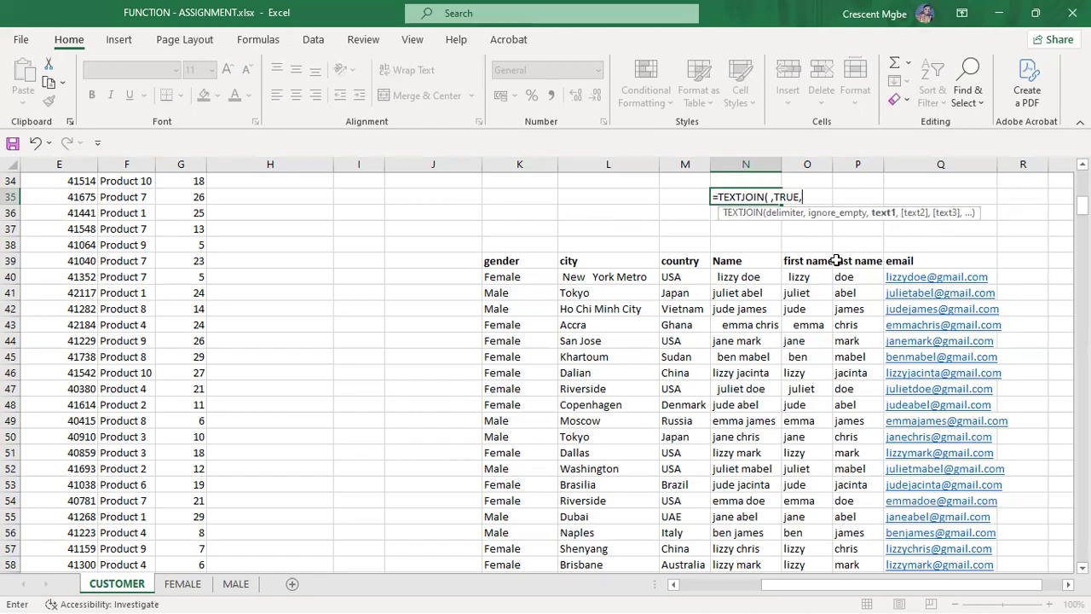
pyautogui.click(742, 279)
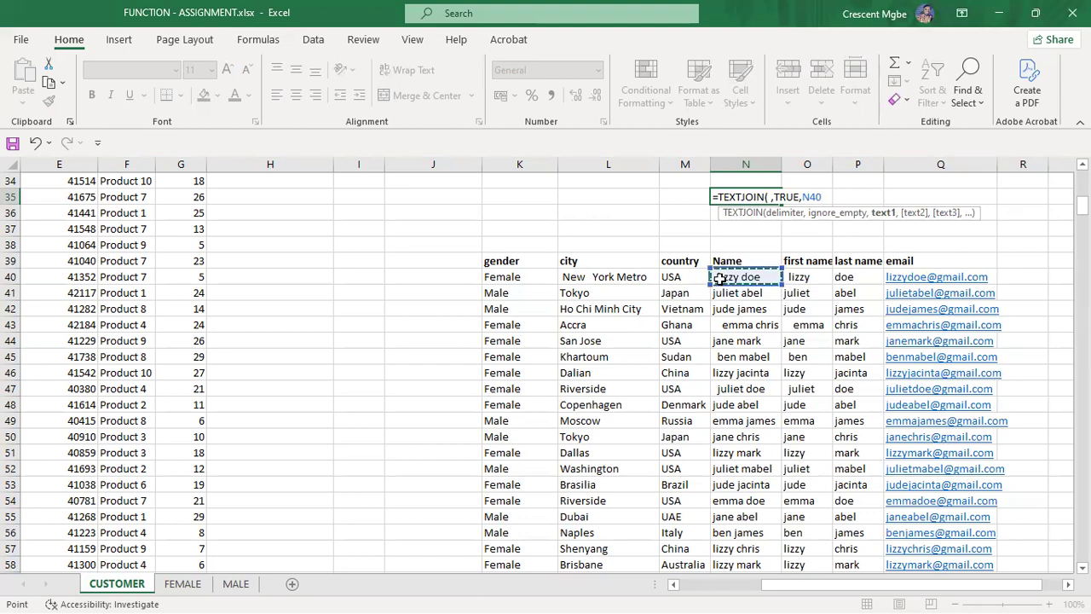
pyautogui.write(',')
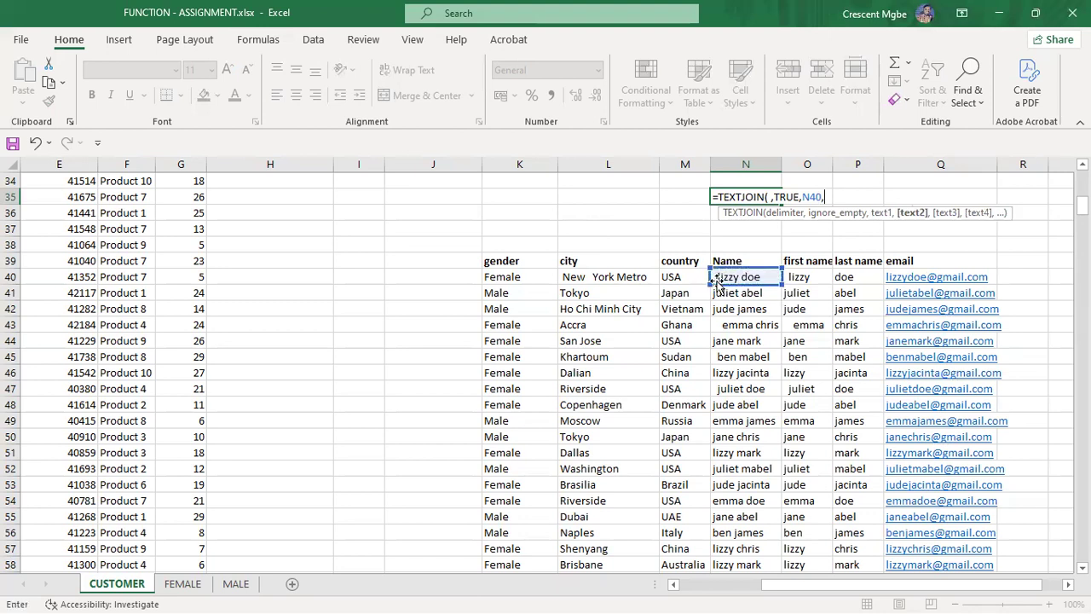
pyautogui.click(581, 277)
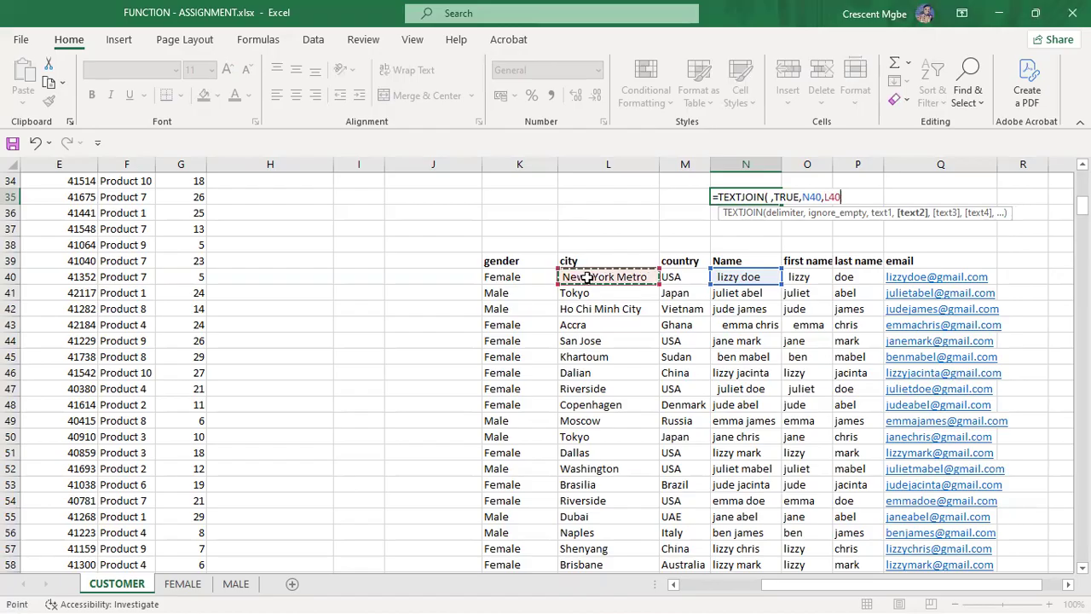
pyautogui.write(')')
pyautogui.press('Return')
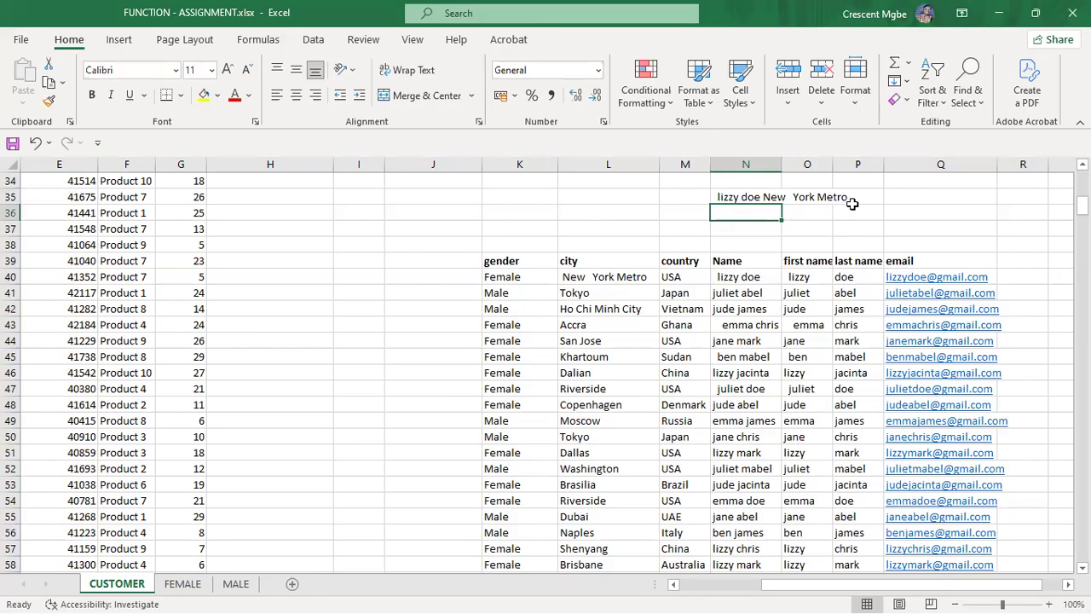
pyautogui.click(761, 278)
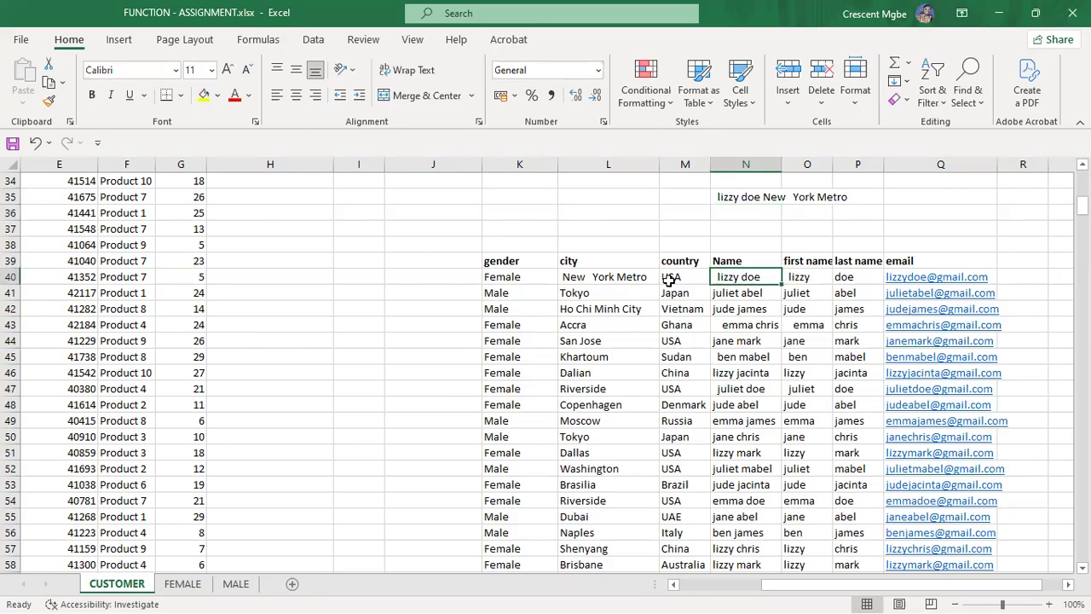
pyautogui.click(577, 278)
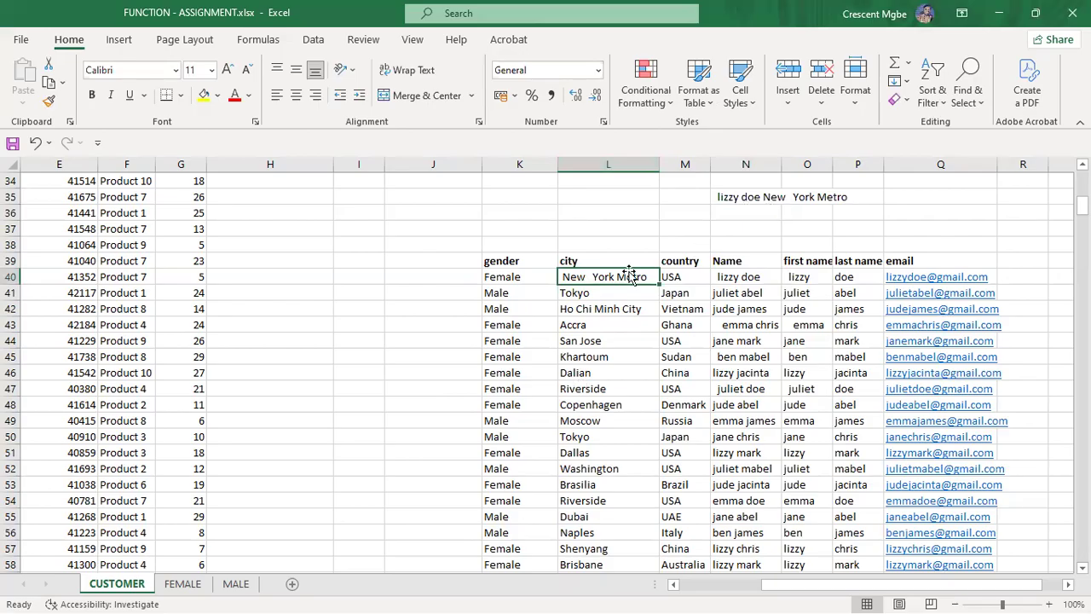
pyautogui.click(800, 262)
pyautogui.click(856, 262)
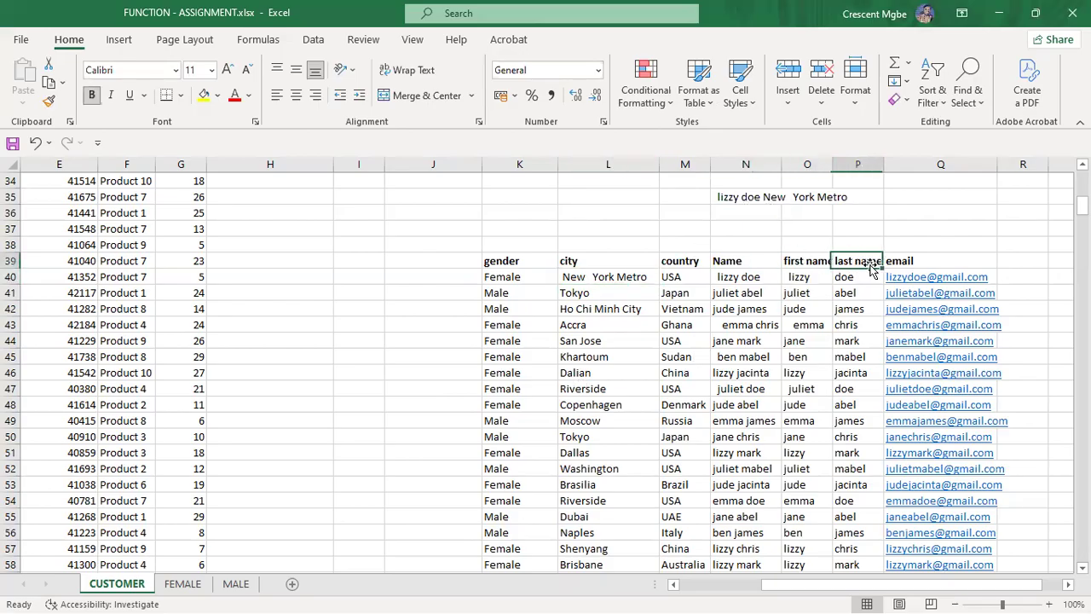
pyautogui.click(740, 262)
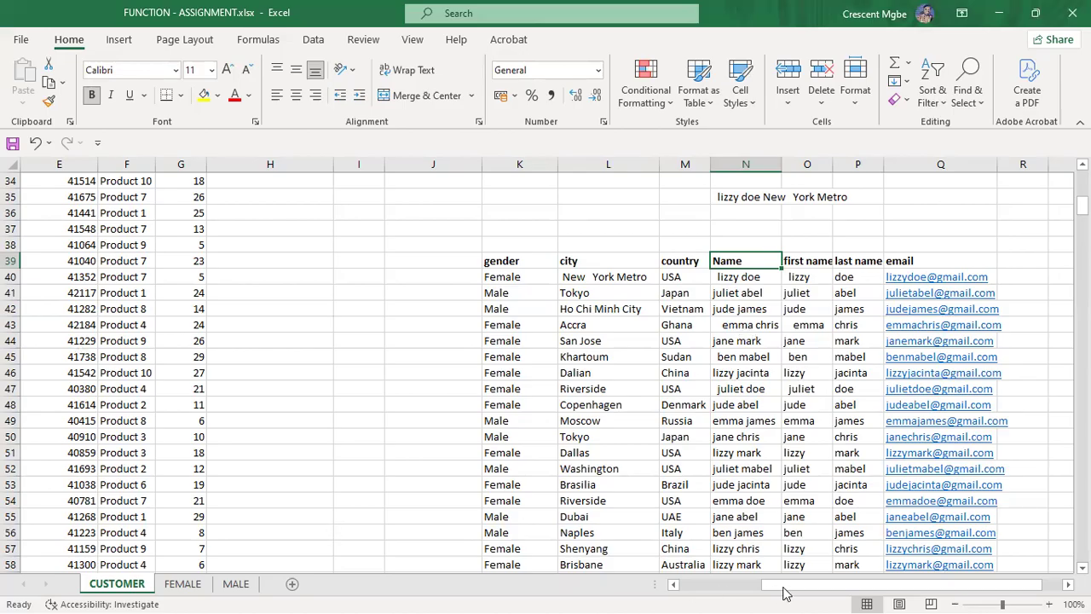
pyautogui.scroll(-2, 625, 307)
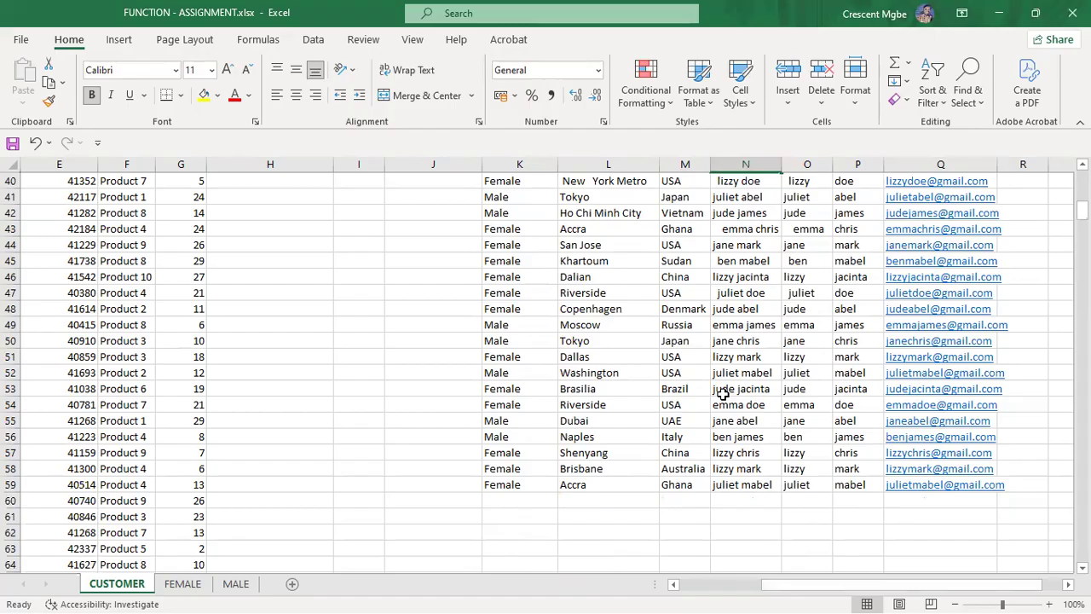
pyautogui.moveTo(827, 590); pyautogui.dragTo(670, 589)
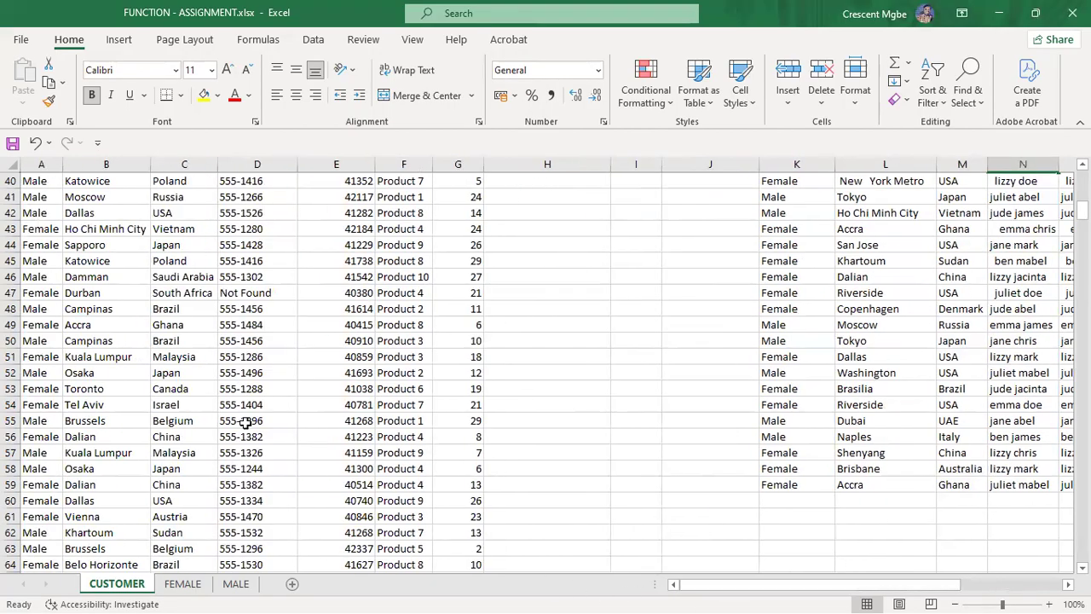
pyautogui.scroll(4, 74, 298)
pyautogui.scroll(9, 74, 293)
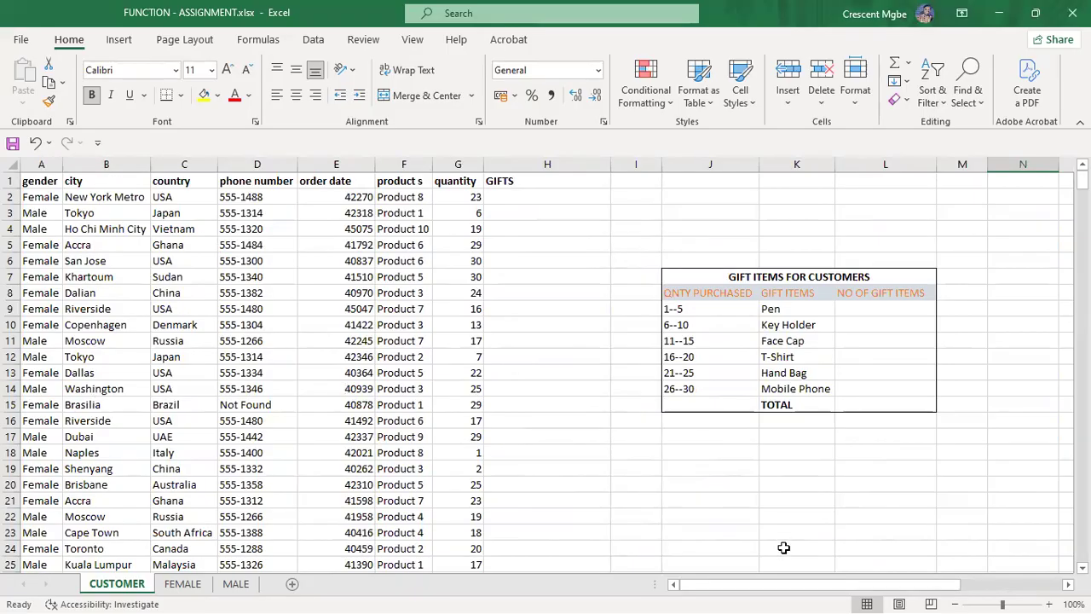
pyautogui.moveTo(787, 586); pyautogui.dragTo(889, 592)
pyautogui.scroll(-5, 665, 375)
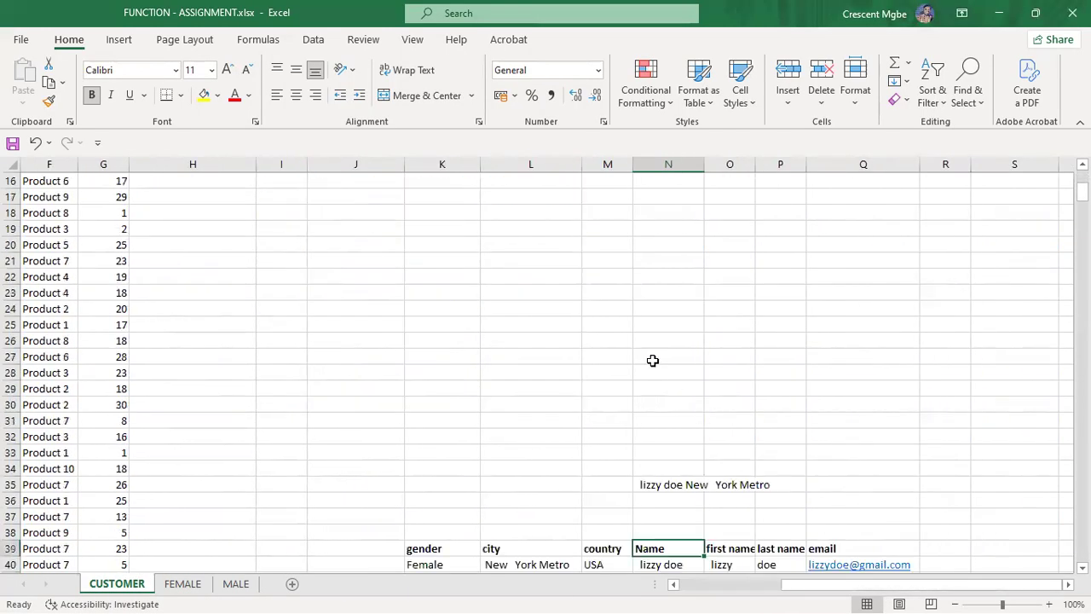
pyautogui.scroll(-9, 652, 360)
pyautogui.scroll(4, 654, 329)
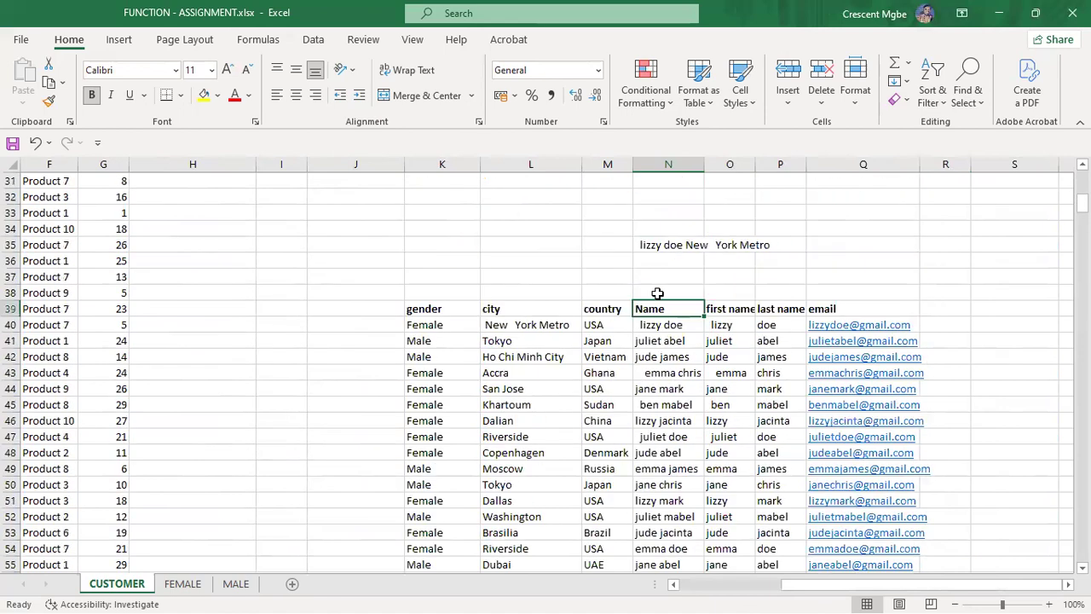
pyautogui.press('super+Tab')
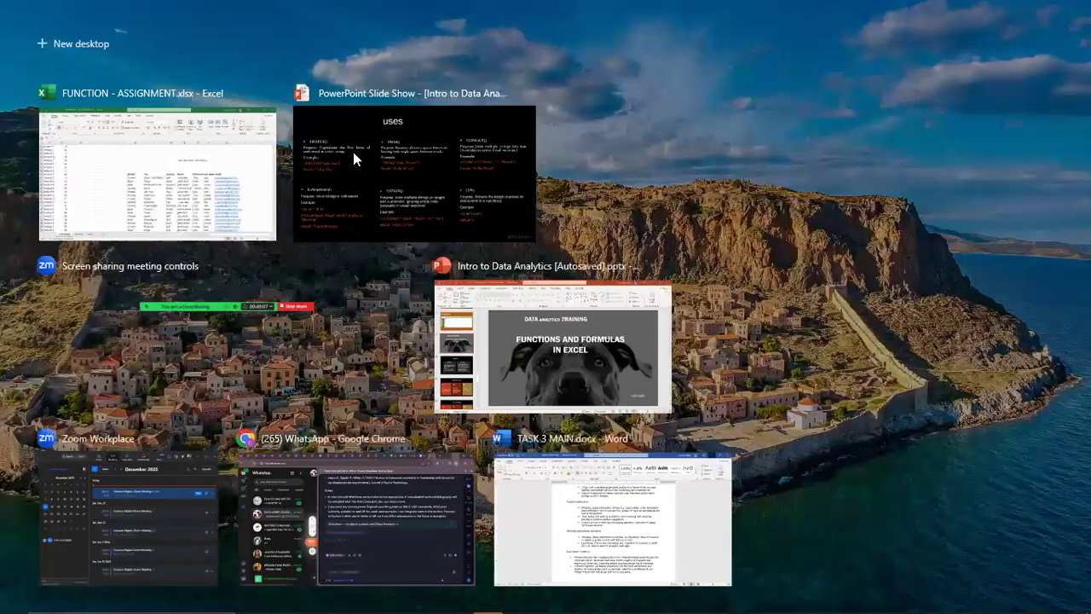
pyautogui.click(353, 151)
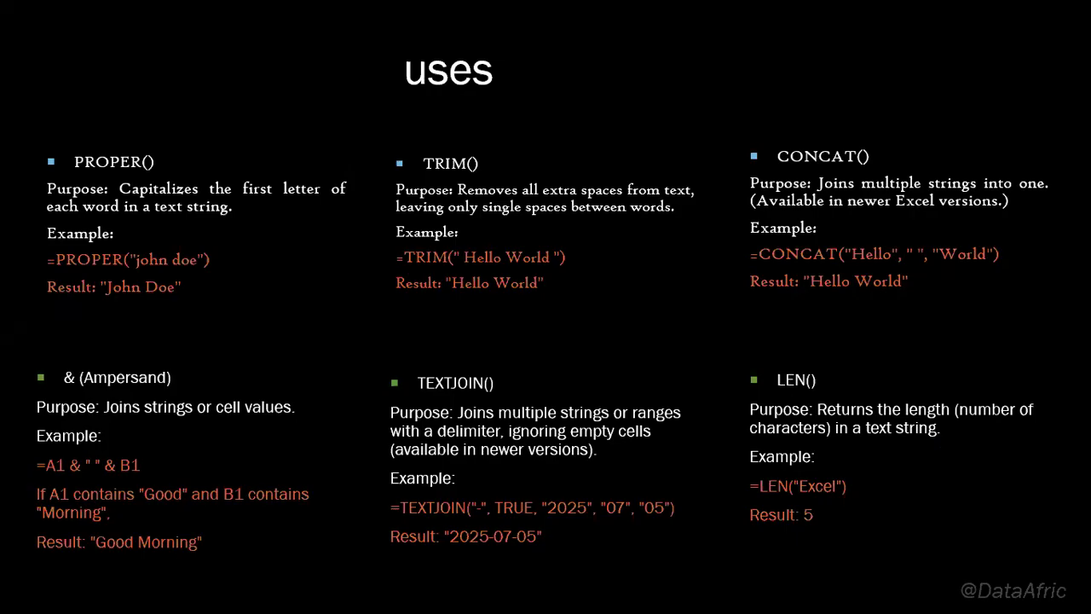
pyautogui.press('super+Tab')
pyautogui.click(468, 181)
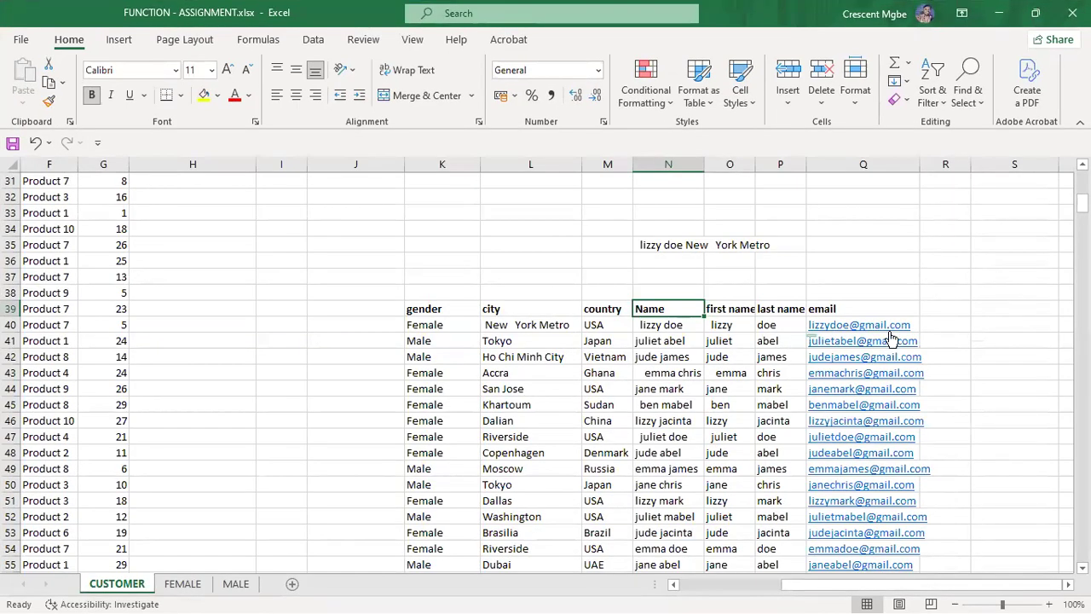
# Step: Enter =LEN(Q40) in S40 to count the email's characters, giving 18
pyautogui.click(994, 329)
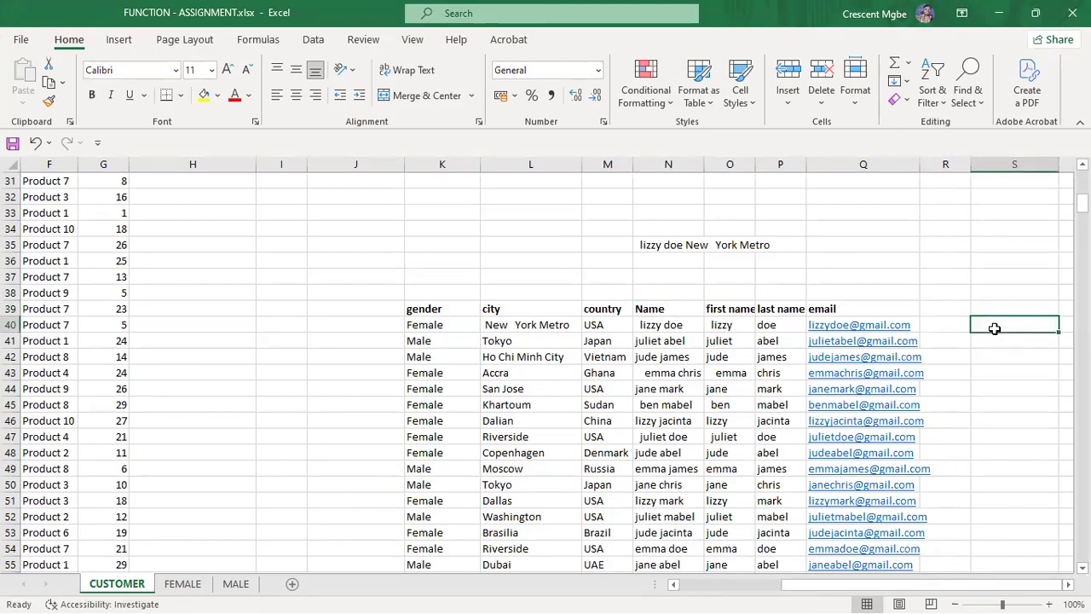
pyautogui.write('=l')
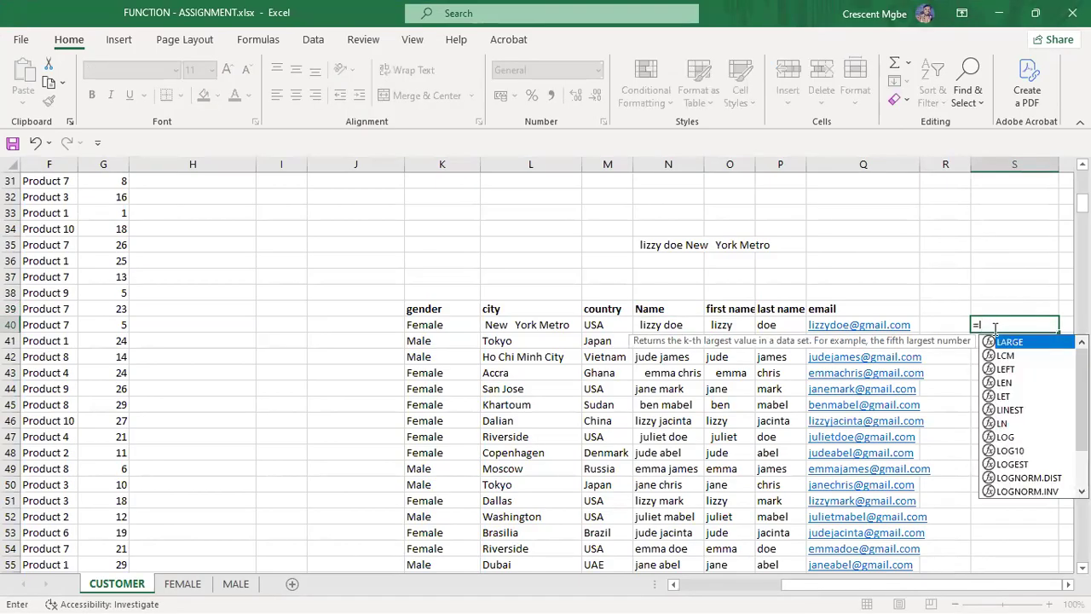
pyautogui.write('en')
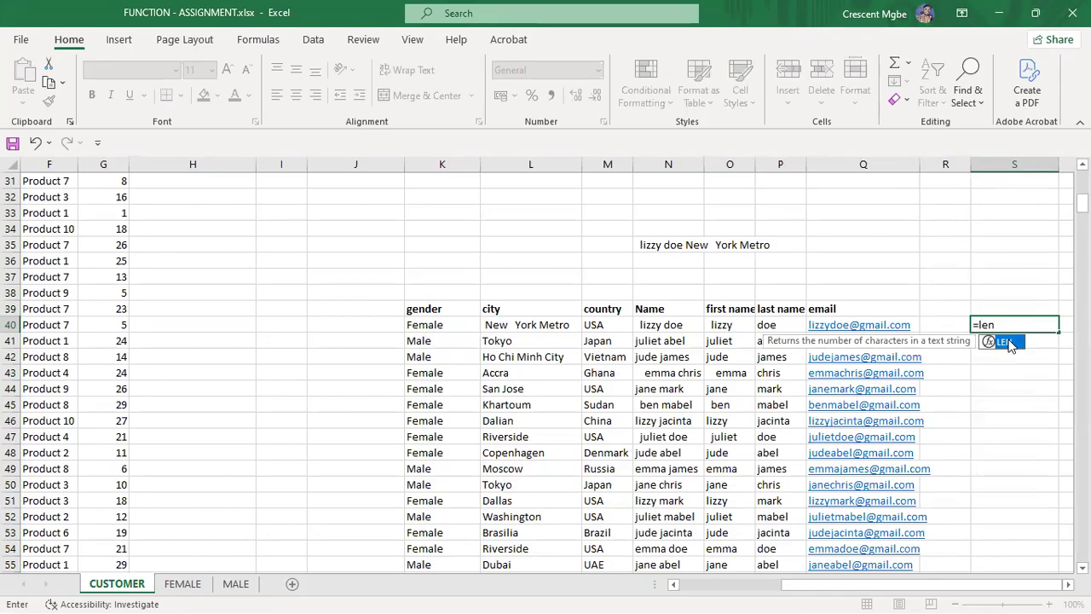
pyautogui.doubleClick(1008, 343)
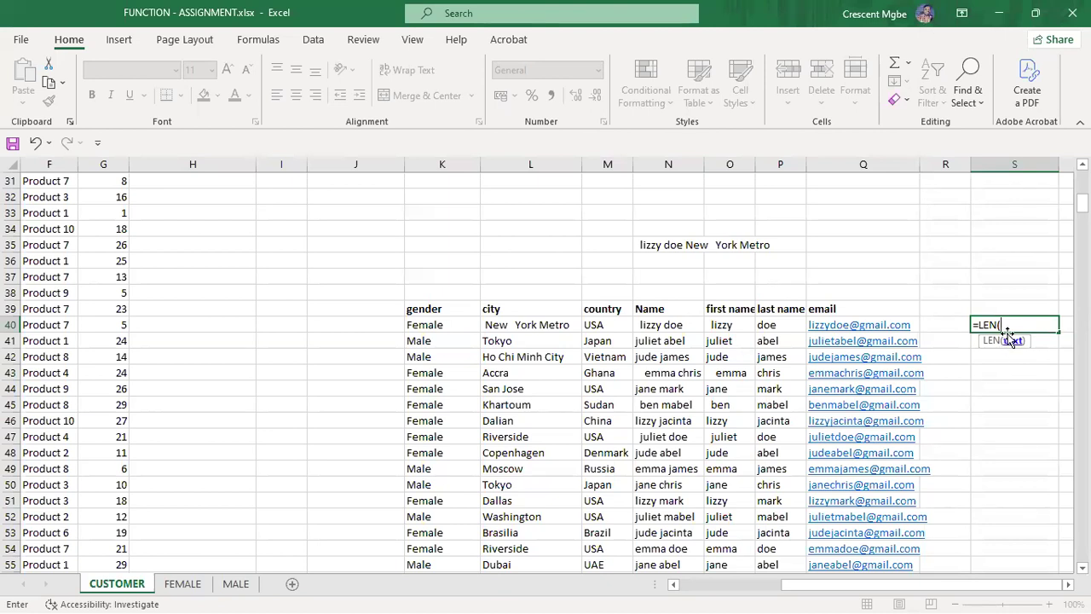
pyautogui.click(839, 327)
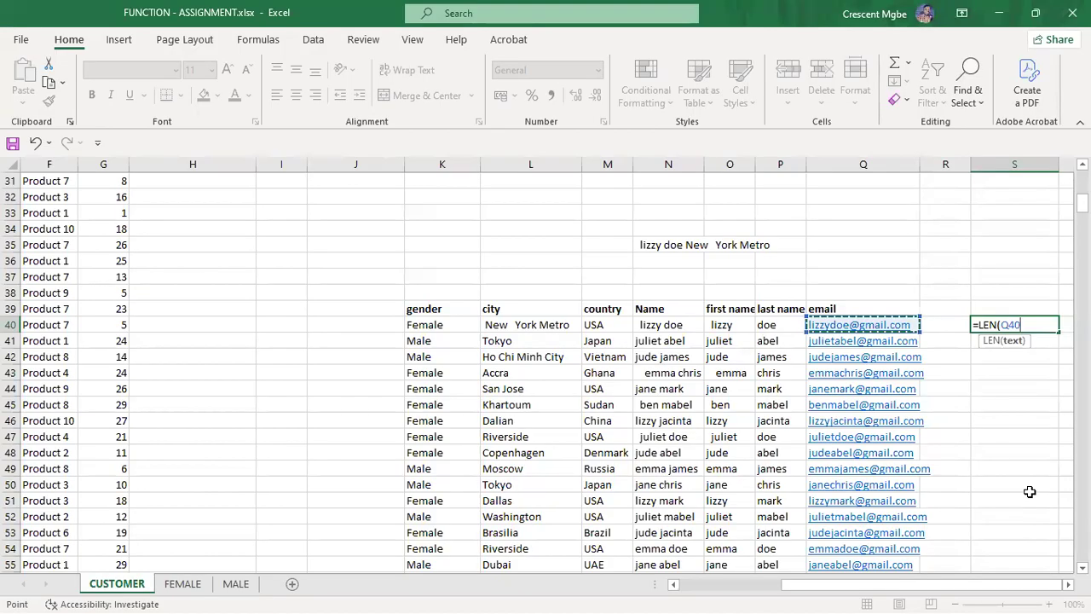
pyautogui.press('Return')
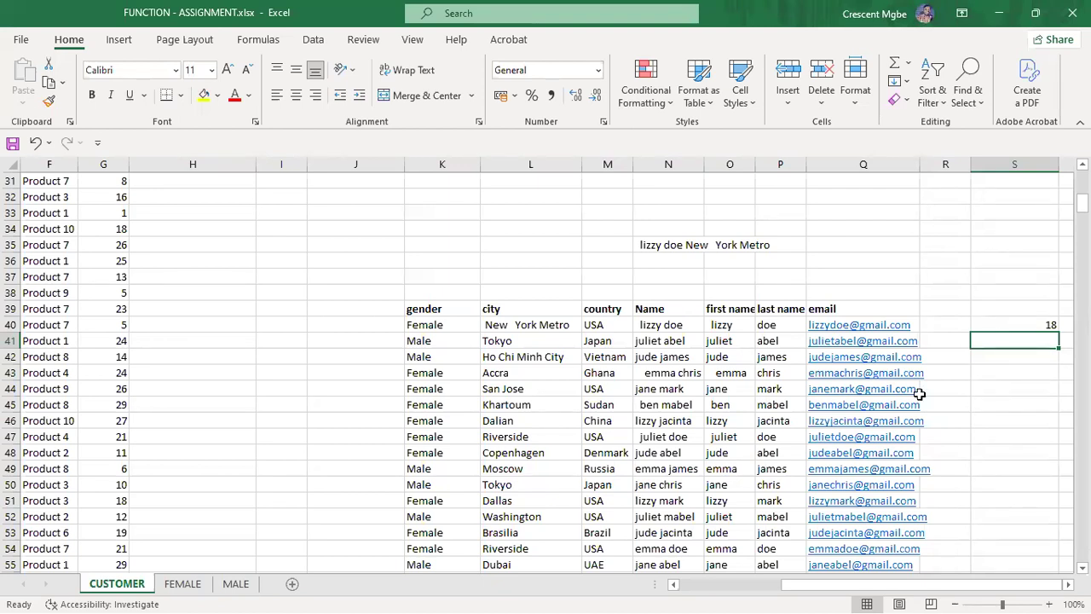
pyautogui.press('super+Tab')
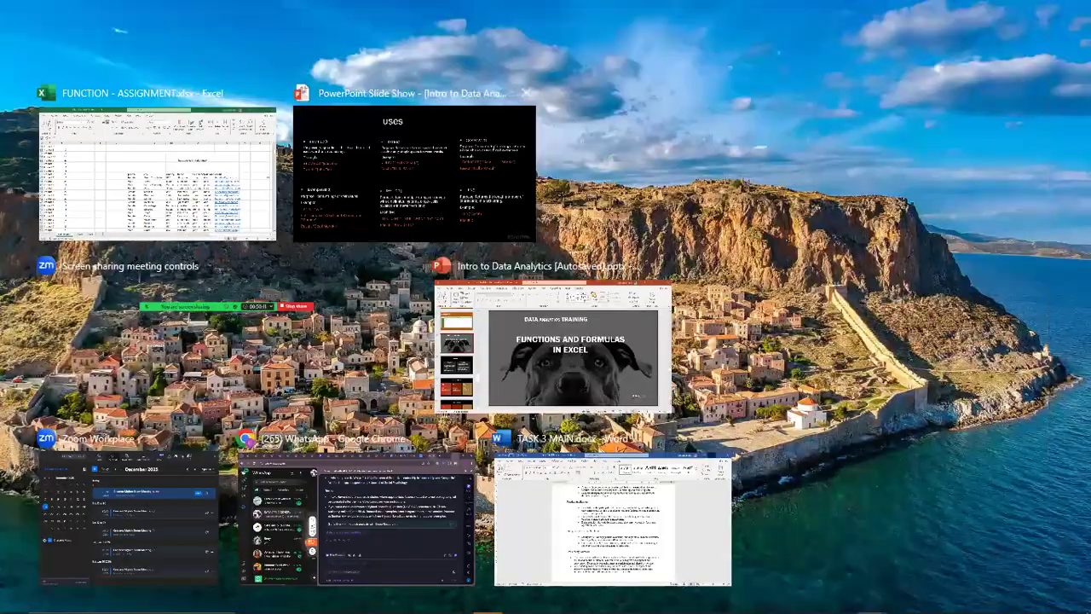
# Step: Advance the slide show to the More Formulas slide, then return to the Excel workbook
pyautogui.click(433, 197)
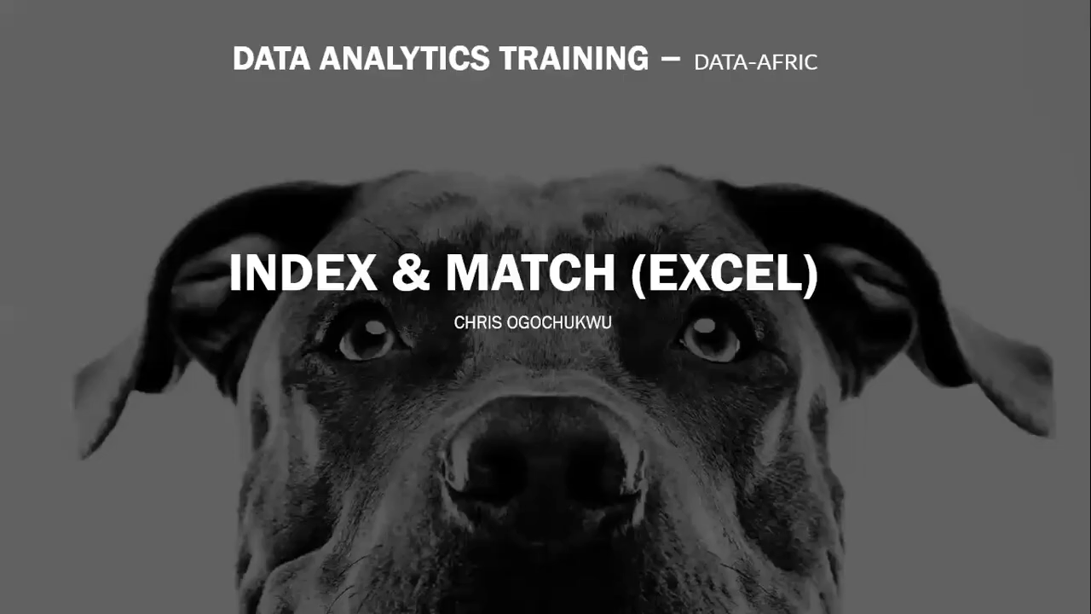
pyautogui.press('Right')
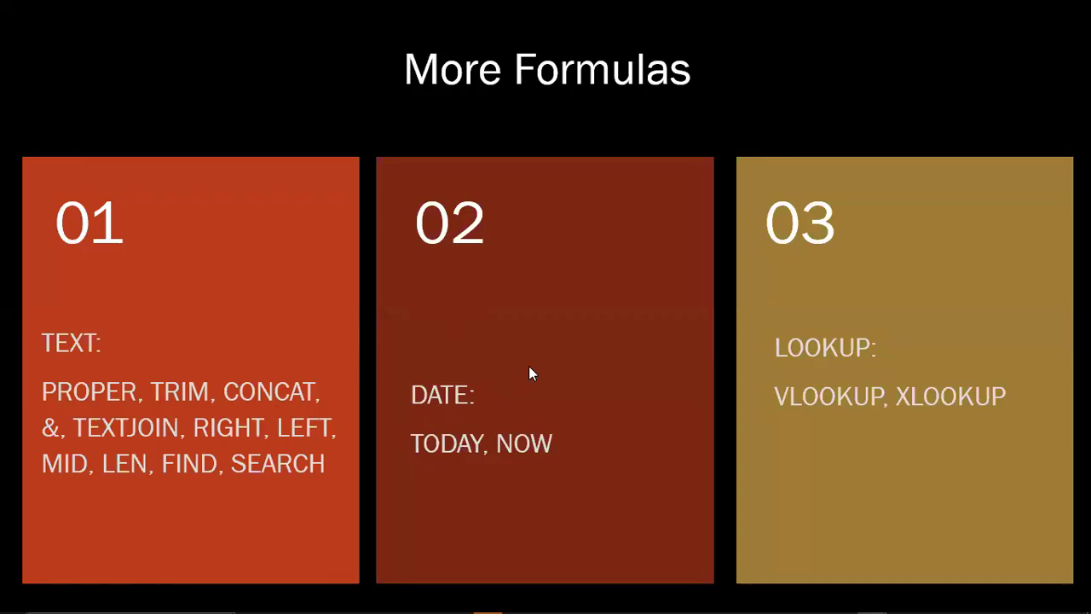
pyautogui.press('super+Tab')
pyautogui.click(492, 198)
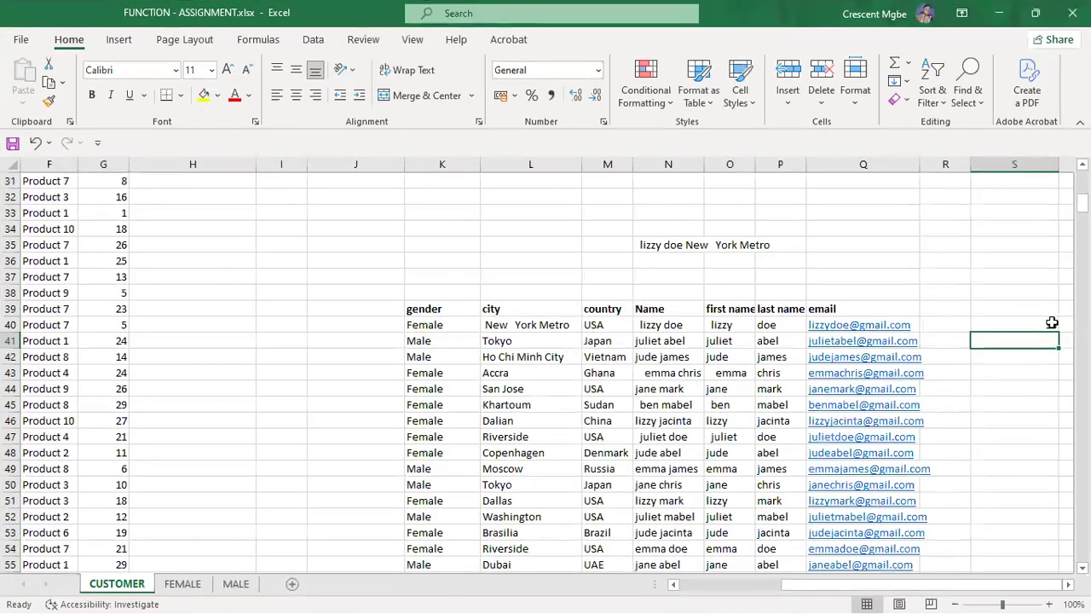
# Step: Check S40's LEN formula, then enter =TODAY() in J33
pyautogui.click(1051, 323)
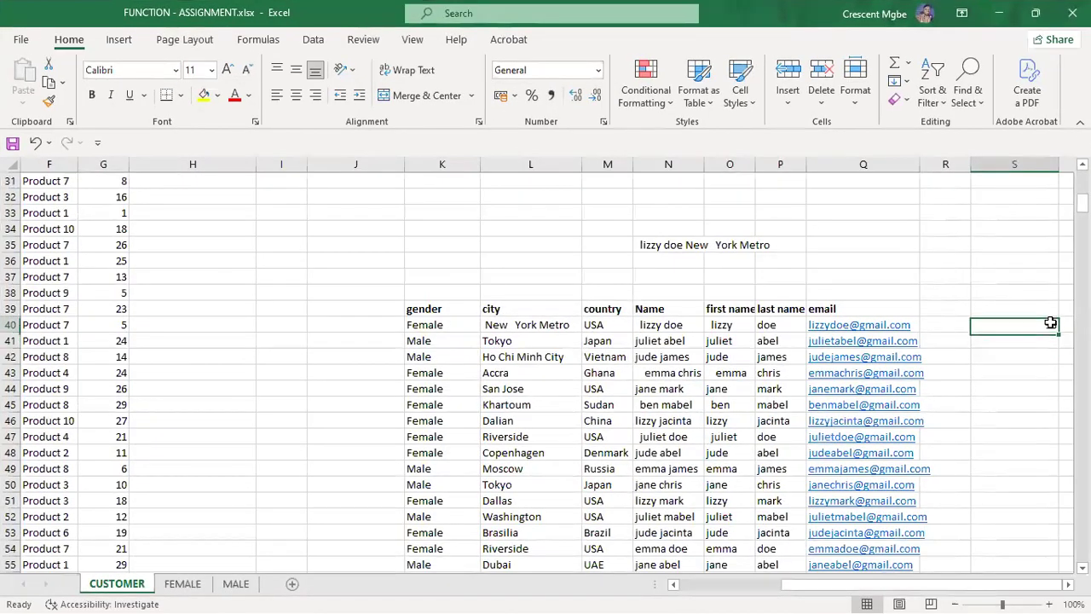
pyautogui.doubleClick(1003, 323)
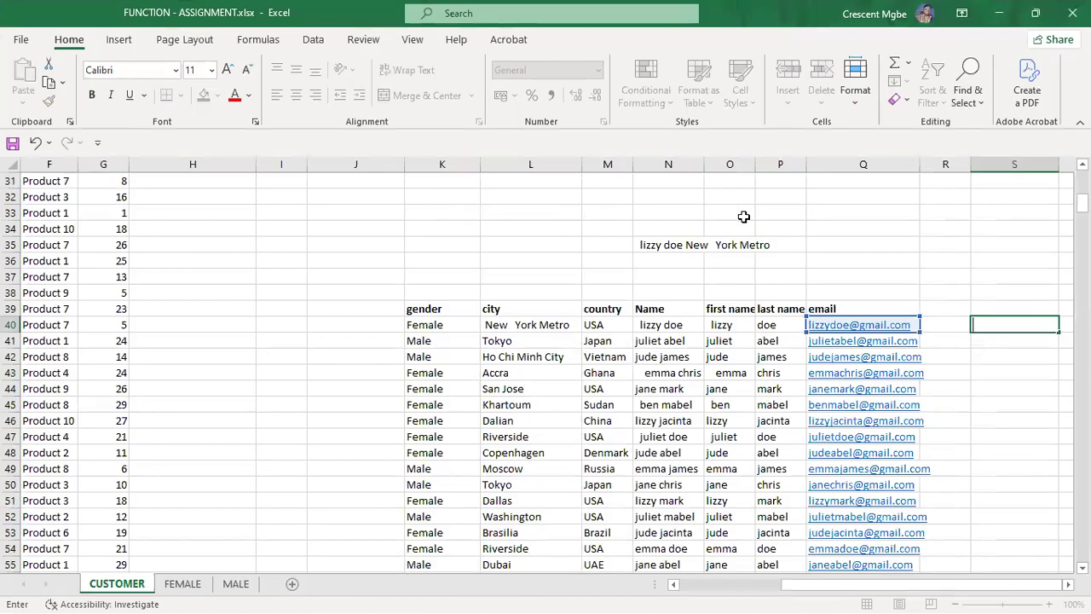
pyautogui.click(944, 219)
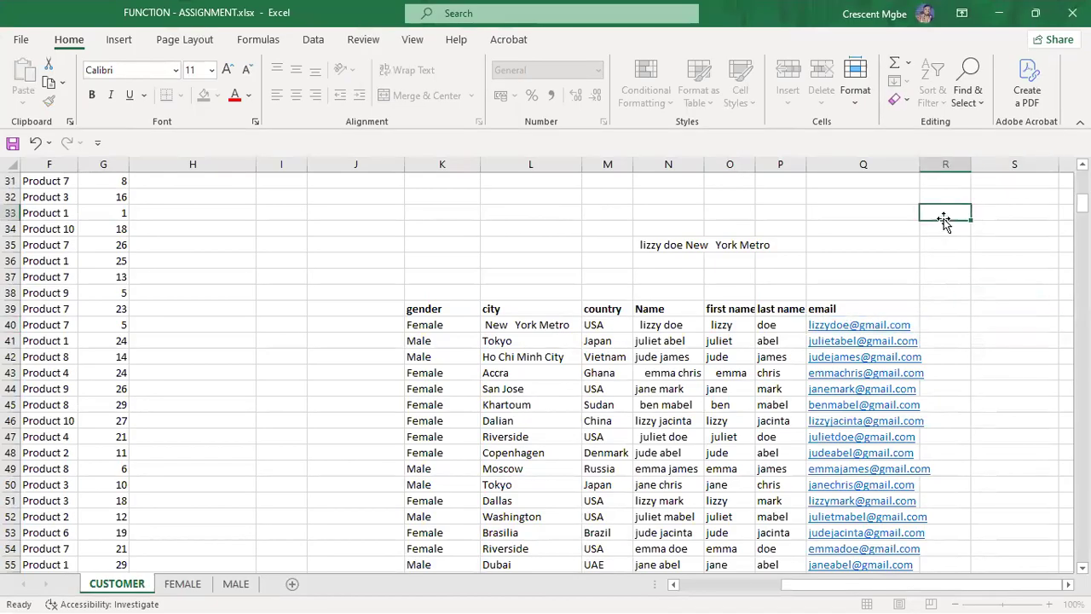
pyautogui.click(353, 214)
pyautogui.write('=TODAY')
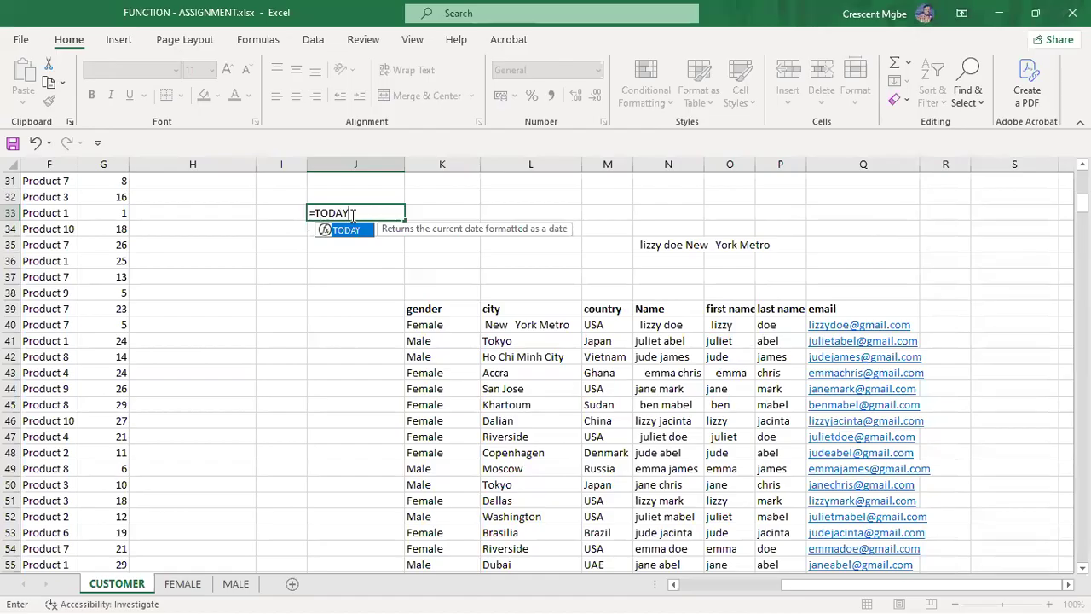
pyautogui.doubleClick(354, 231)
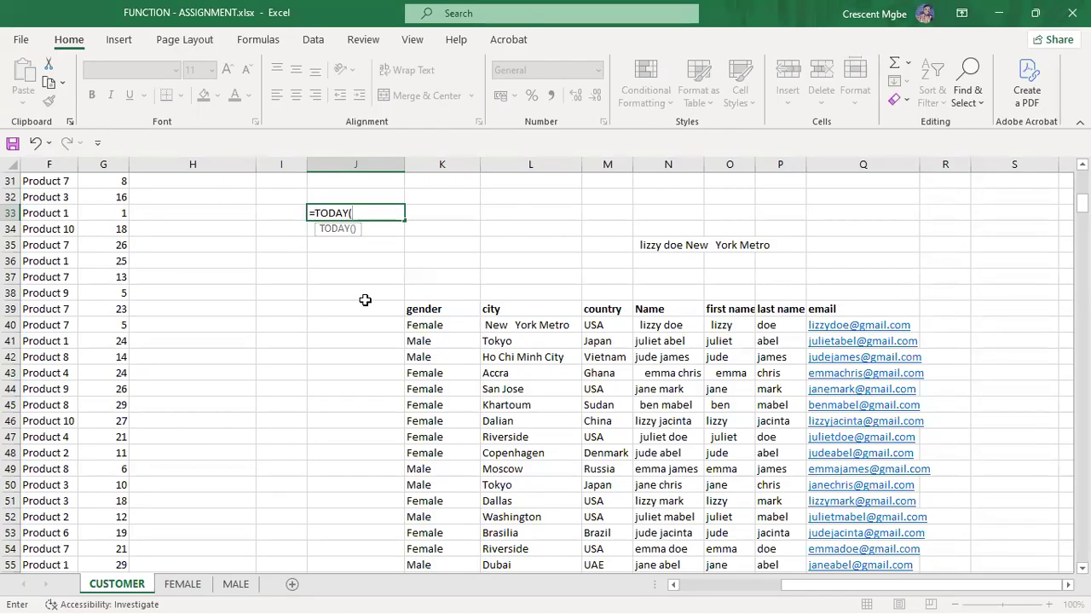
pyautogui.press('Return')
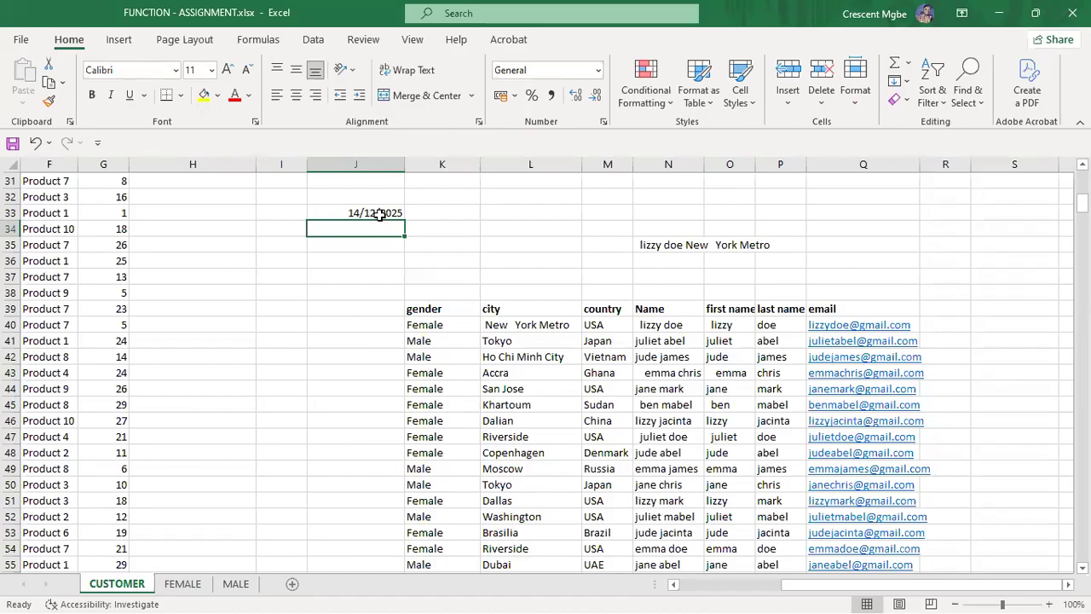
# Step: Enter =TODAY() in S42 showing 14/12/2025, then clear J33
pyautogui.click(1018, 356)
pyautogui.write('=TODAY')
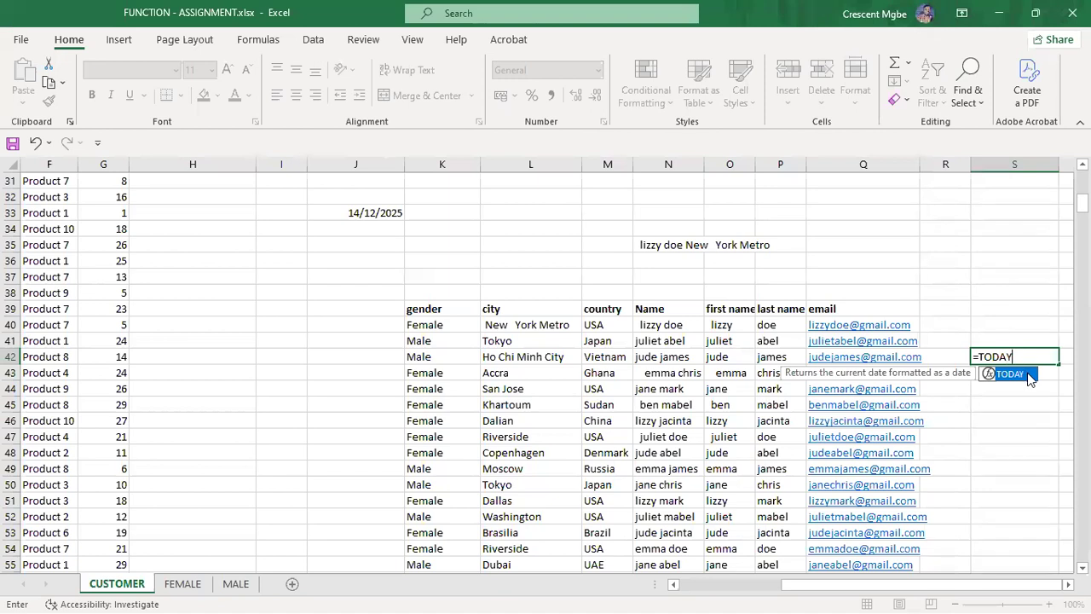
pyautogui.doubleClick(1022, 373)
pyautogui.write(')')
pyautogui.press('Return')
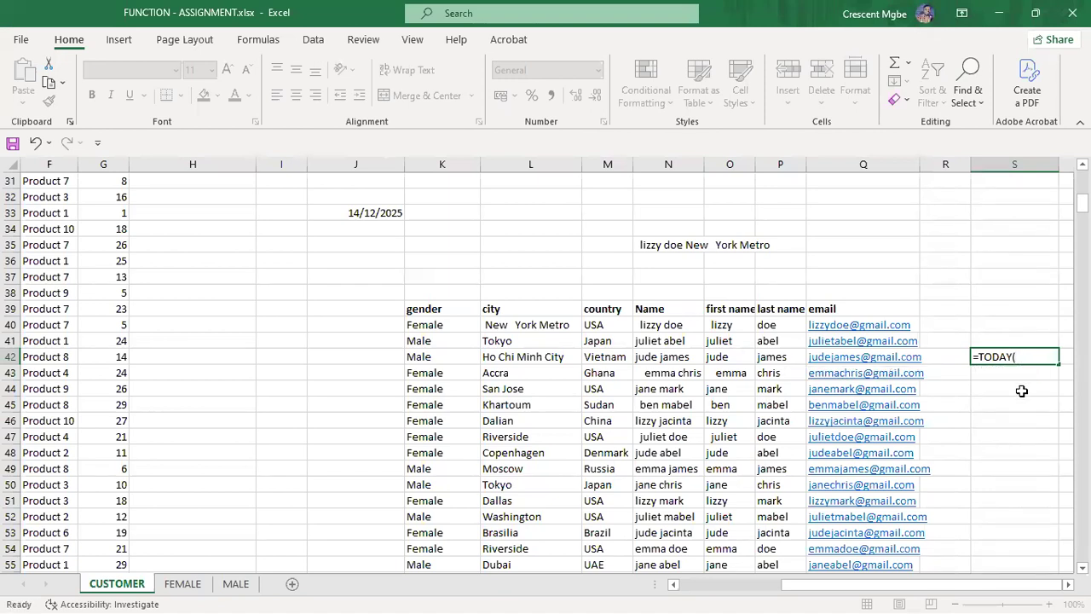
pyautogui.click(1047, 355)
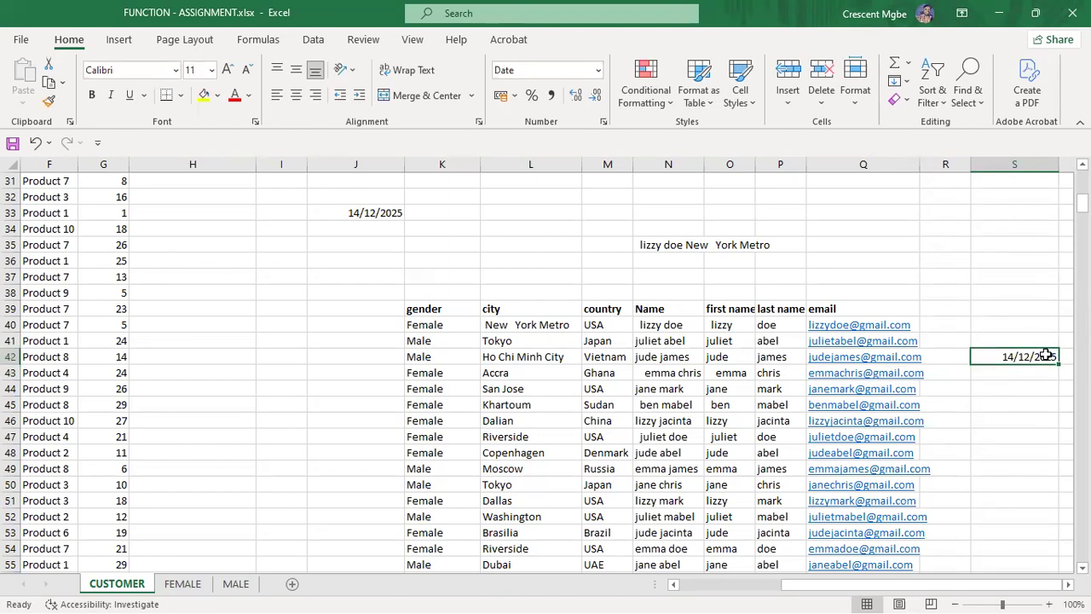
pyautogui.click(386, 215)
pyautogui.press('Delete')
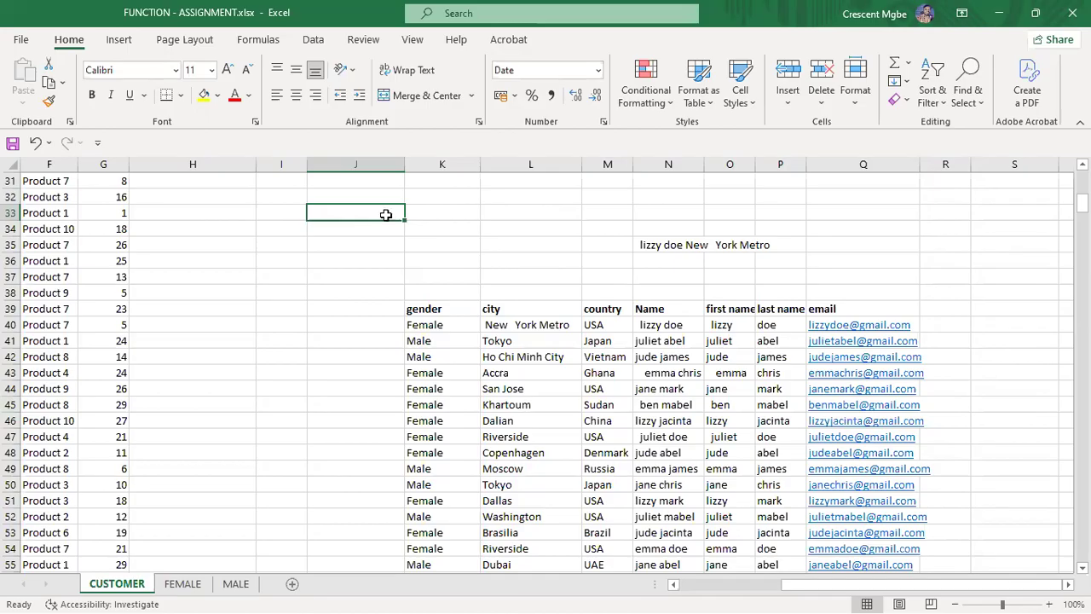
# Step: Enter =NOW() in J33, widen column J slightly, then clear J33 again
pyautogui.write('=NOW')
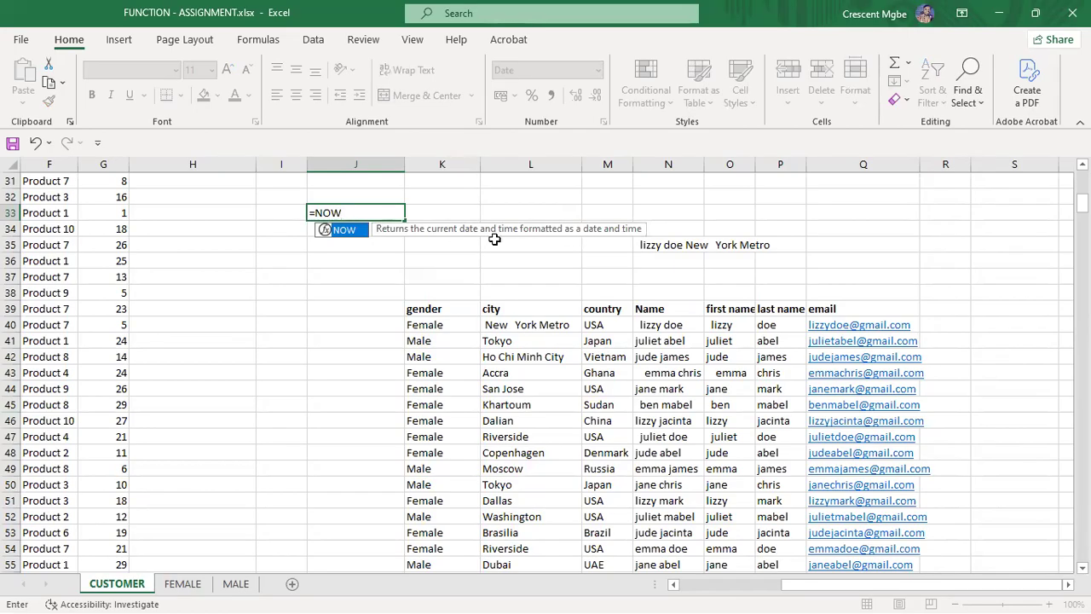
pyautogui.doubleClick(345, 230)
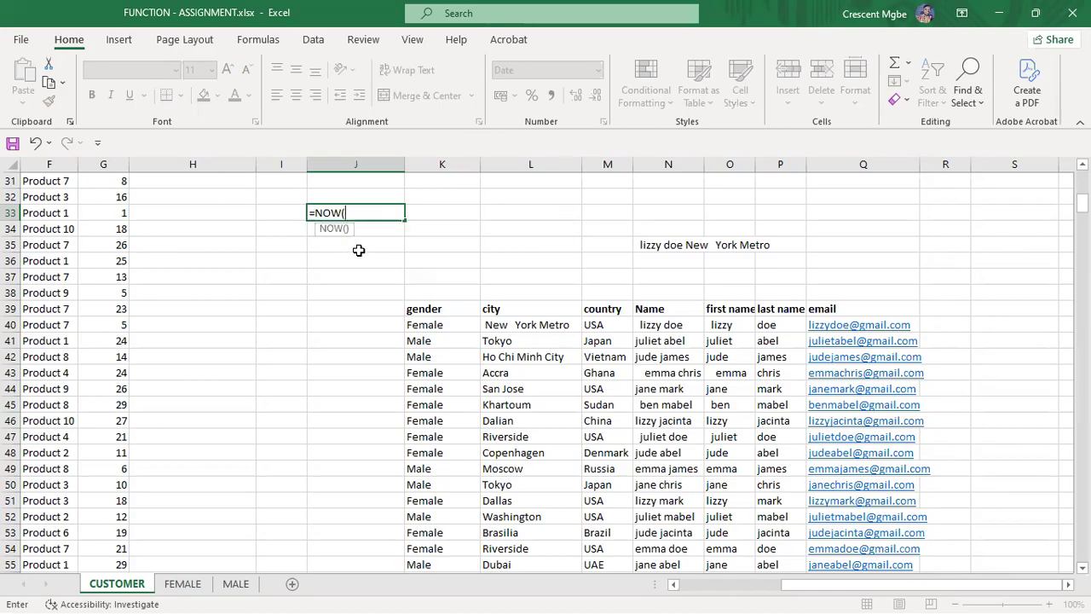
pyautogui.write(')')
pyautogui.press('Return')
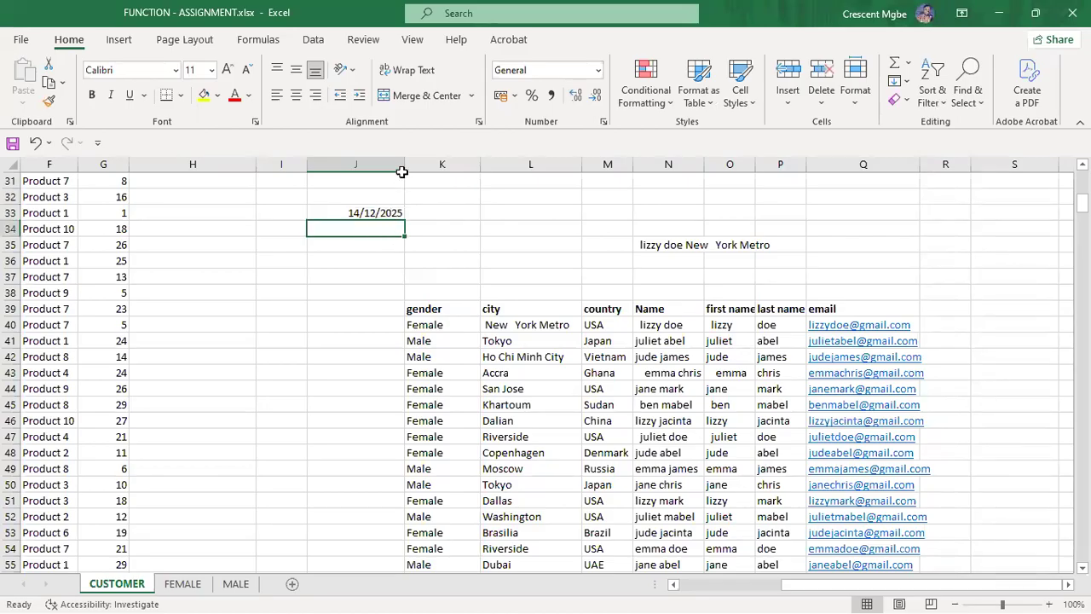
pyautogui.moveTo(404, 170); pyautogui.dragTo(406, 170)
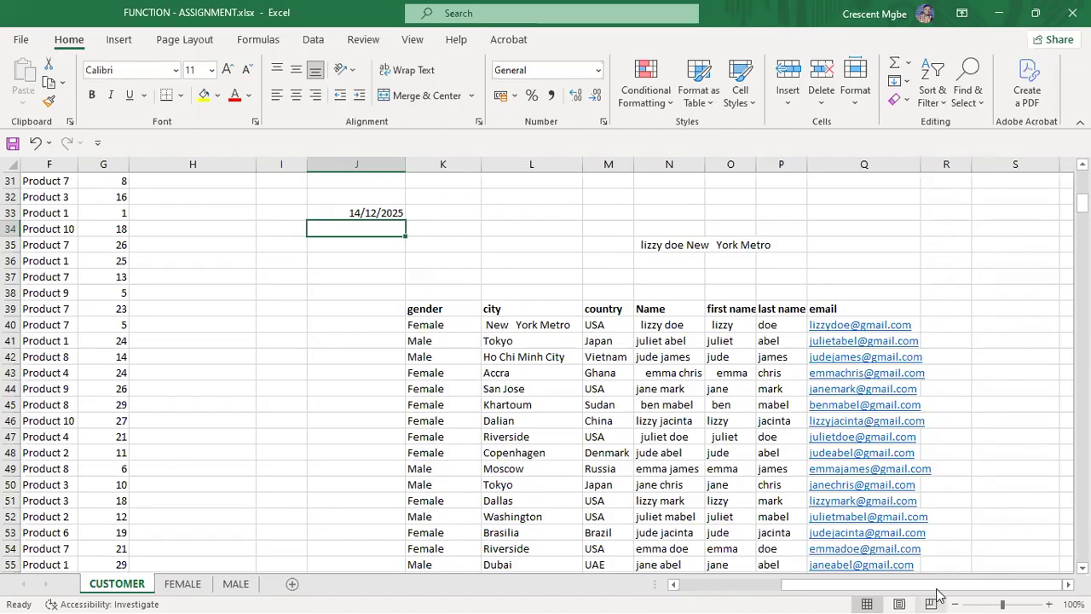
pyautogui.click(381, 213)
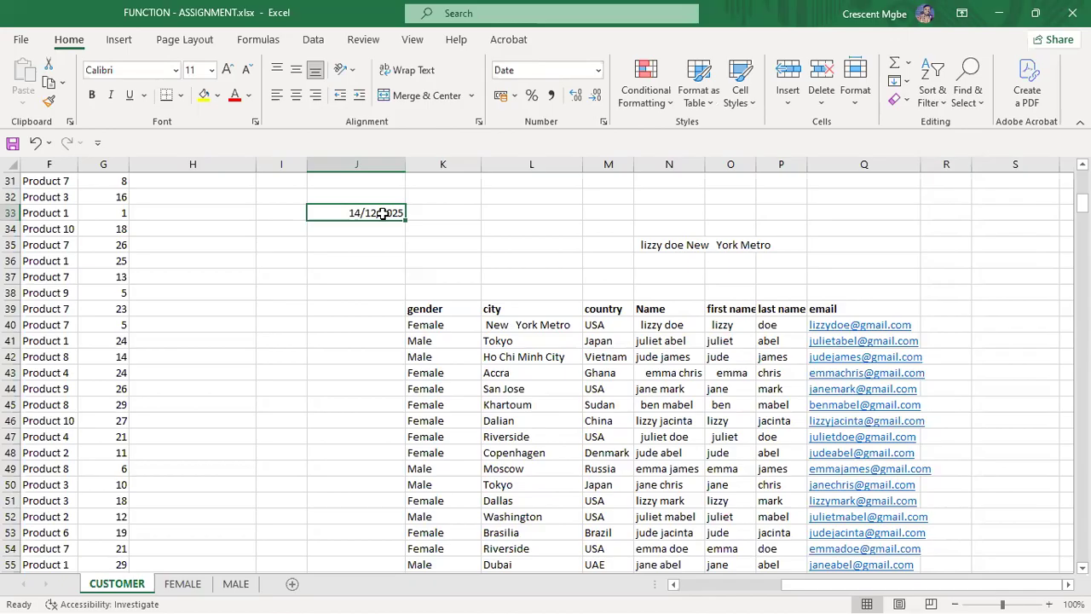
pyautogui.press('Delete')
# Step: Show the More Formulas slide, then return to Excel's CUSTOMER sheet
pyautogui.press('super+Tab')
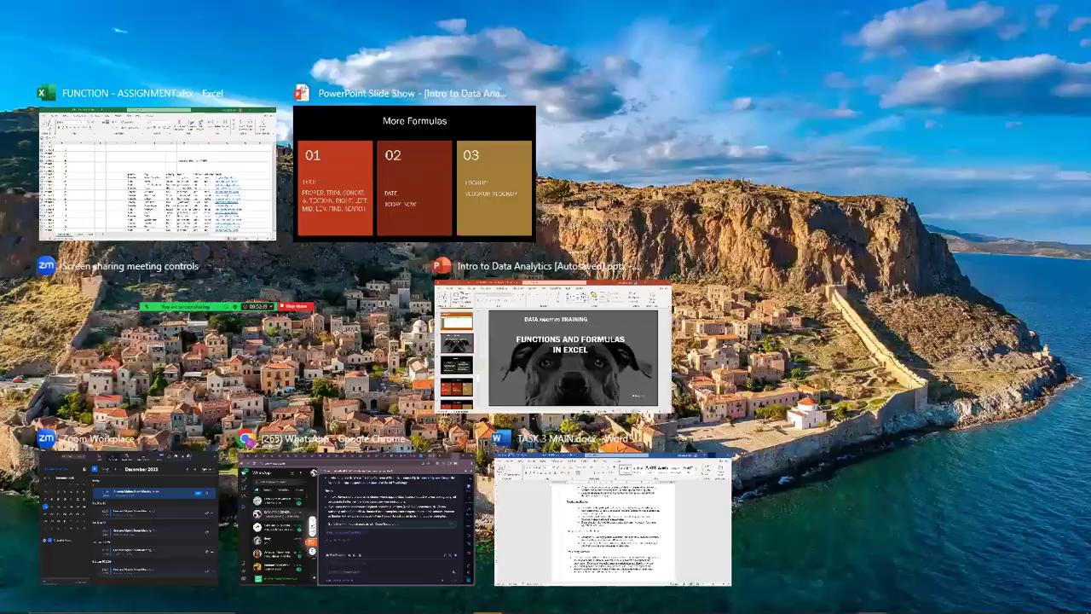
pyautogui.click(410, 182)
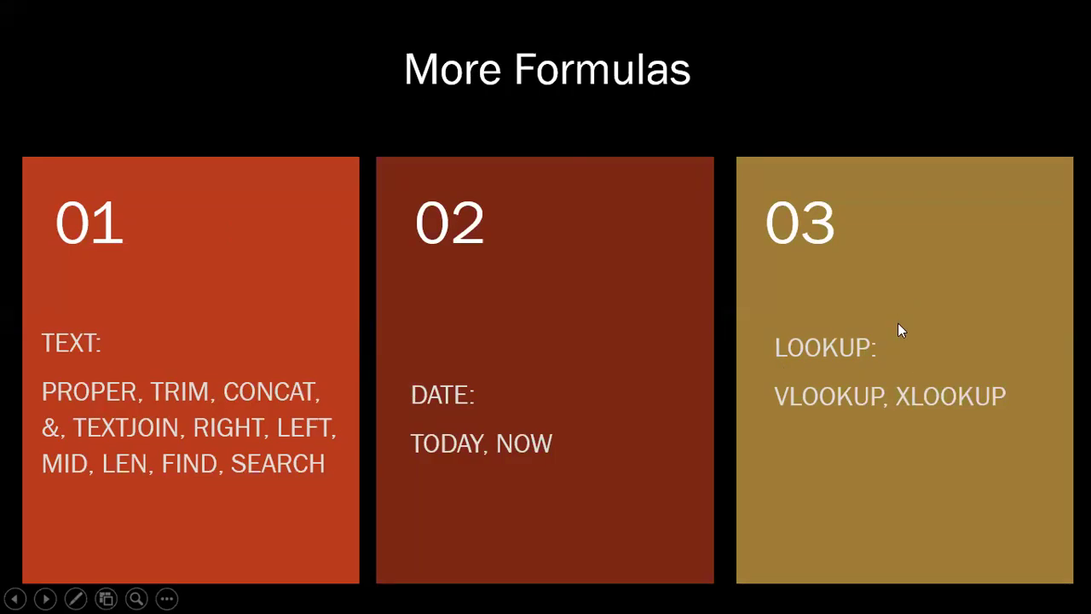
pyautogui.press('super+Tab')
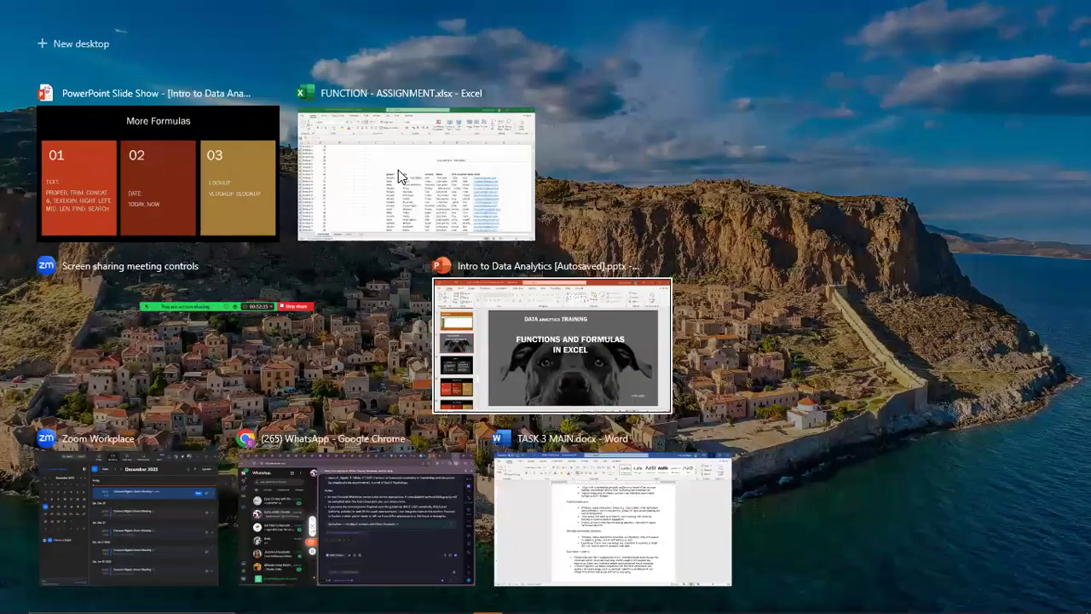
pyautogui.click(398, 169)
pyautogui.scroll(-19, 526, 256)
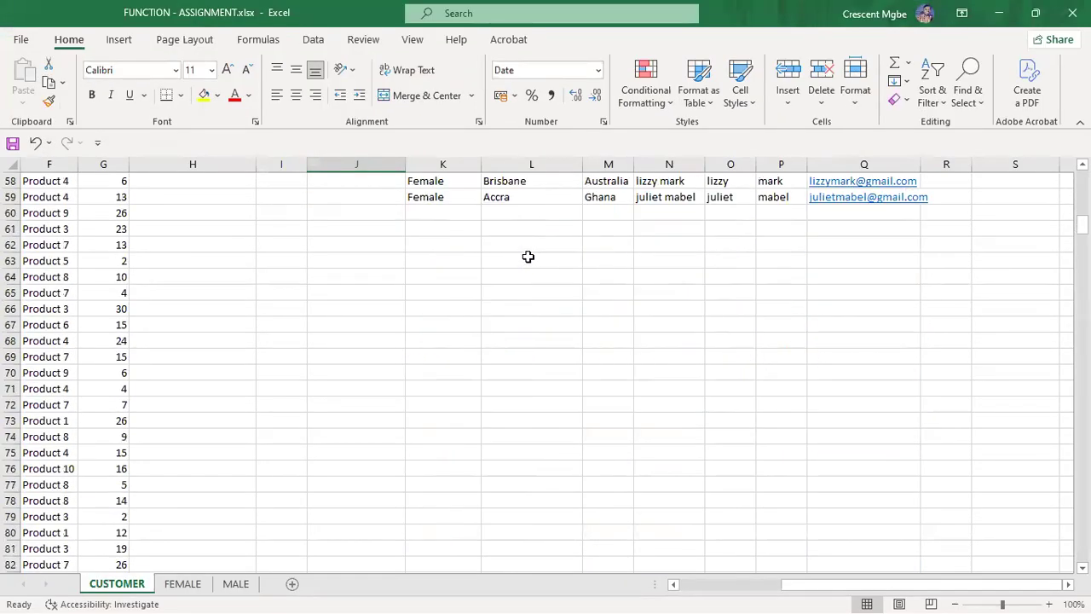
pyautogui.scroll(-8, 526, 249)
pyautogui.scroll(18, 520, 243)
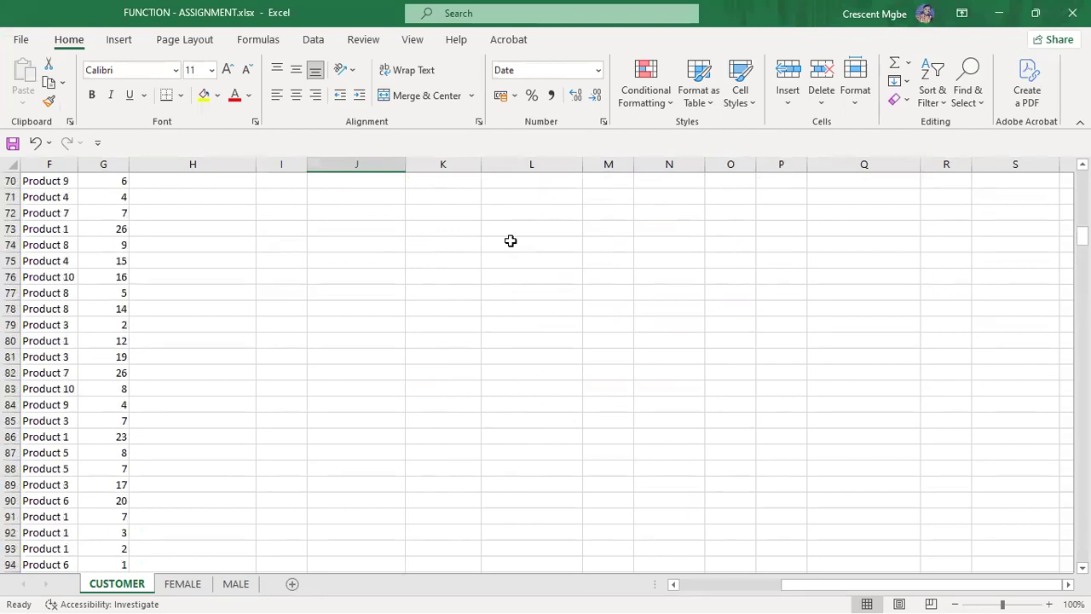
pyautogui.scroll(12, 480, 261)
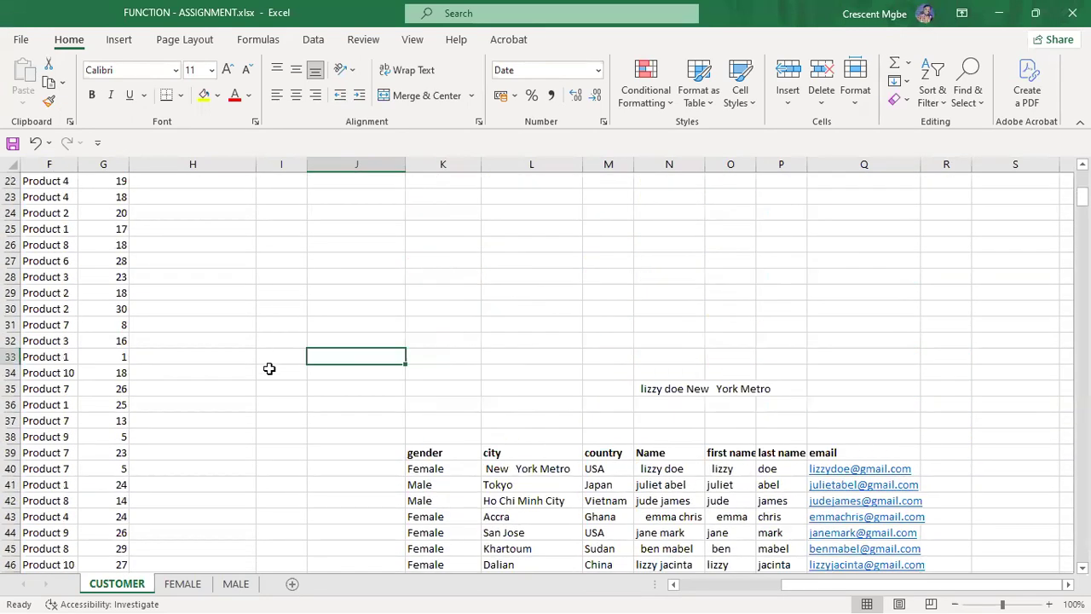
# Step: Open LookUp.xlsx from the DataAfric Training folder through File > Open > This PC
pyautogui.click(21, 40)
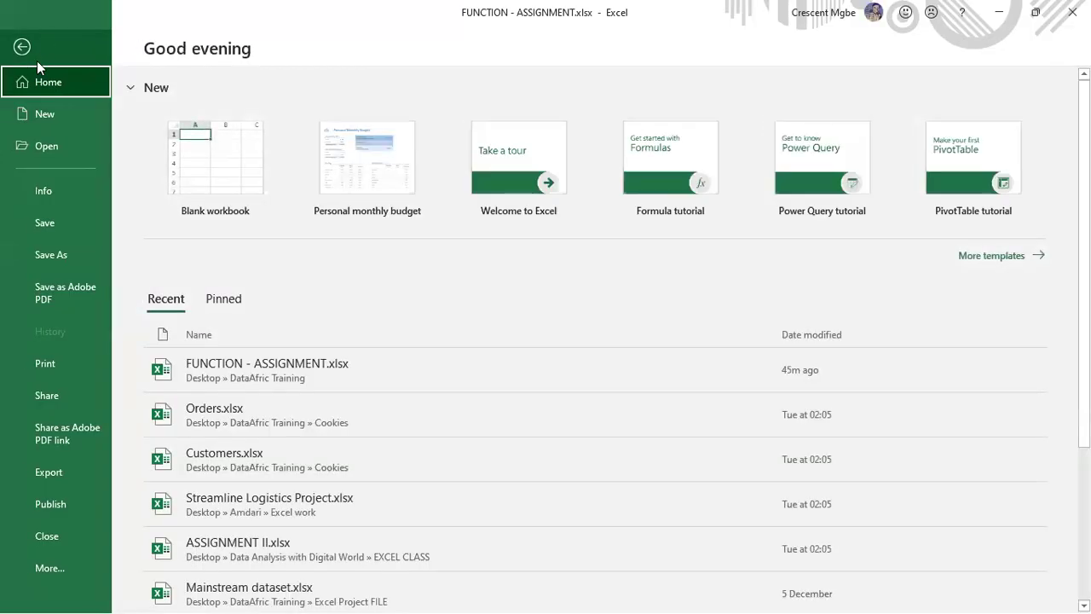
pyautogui.scroll(-2, 469, 381)
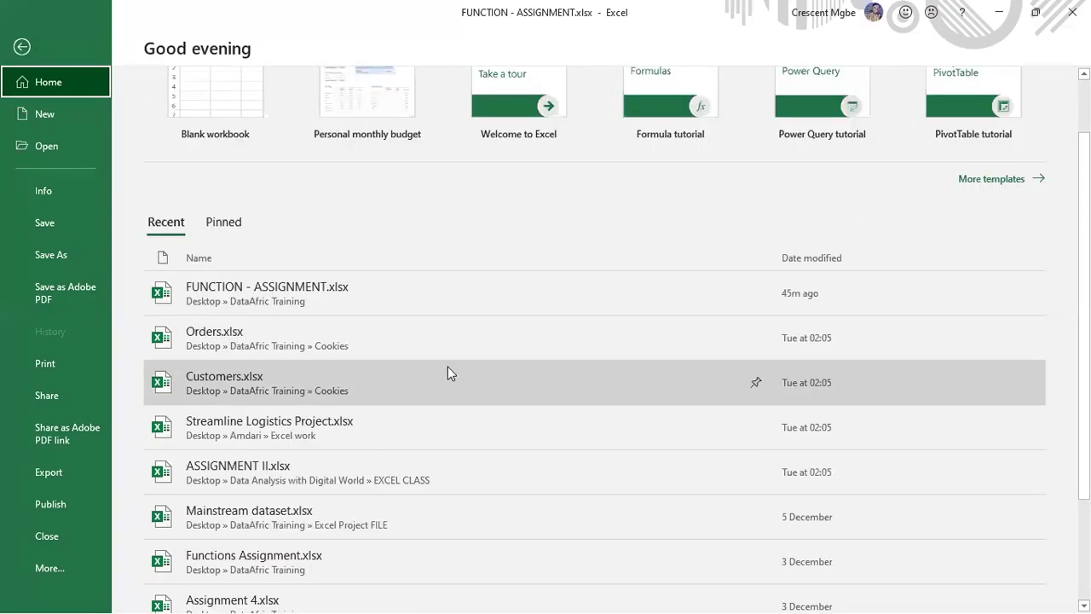
pyautogui.scroll(-4, 443, 368)
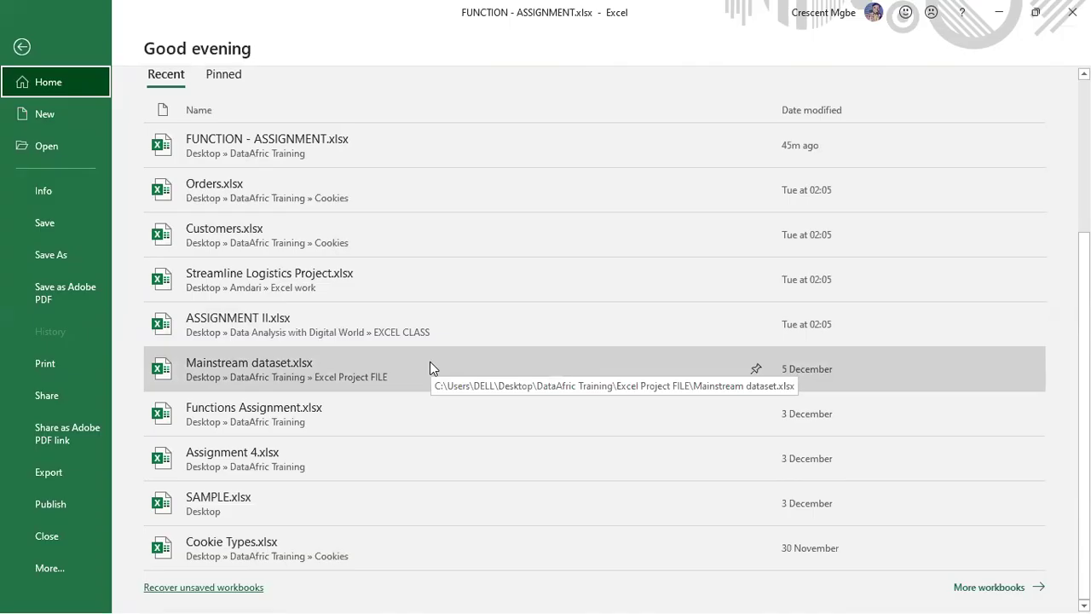
pyautogui.scroll(4, 430, 368)
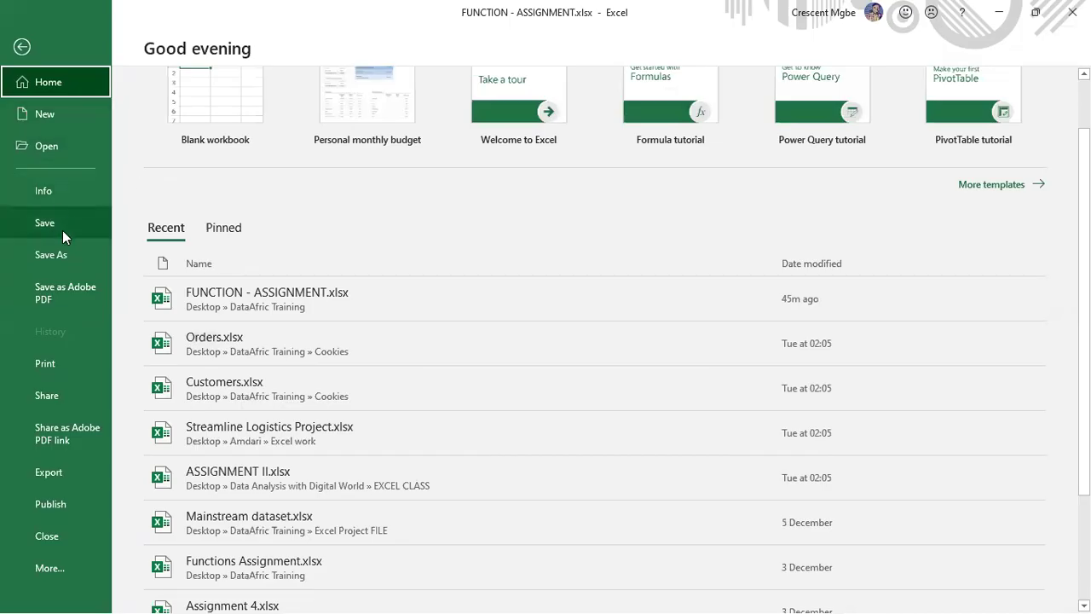
pyautogui.click(57, 144)
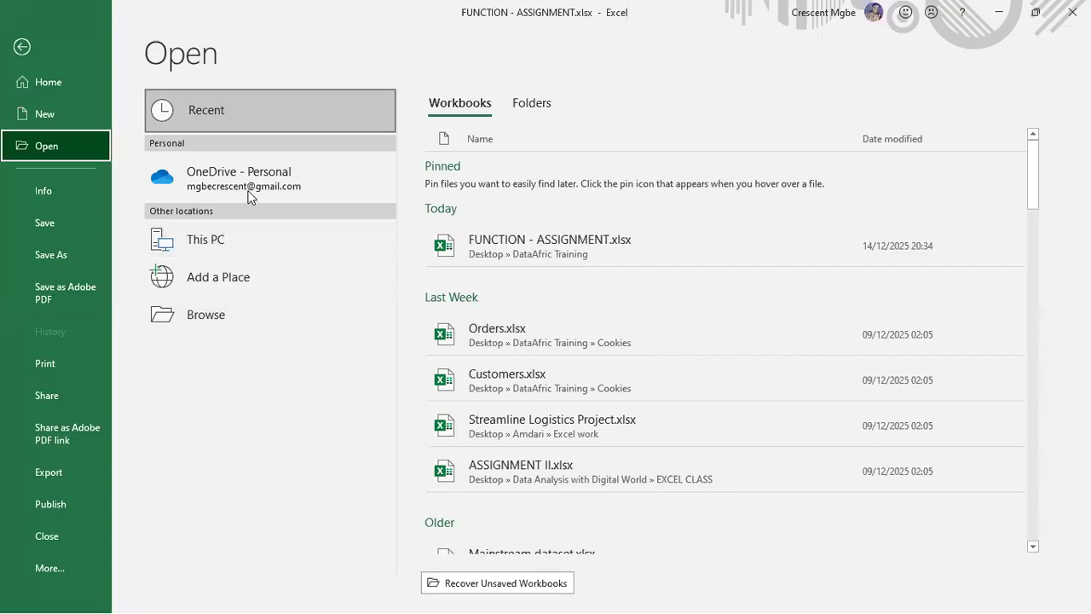
pyautogui.click(228, 241)
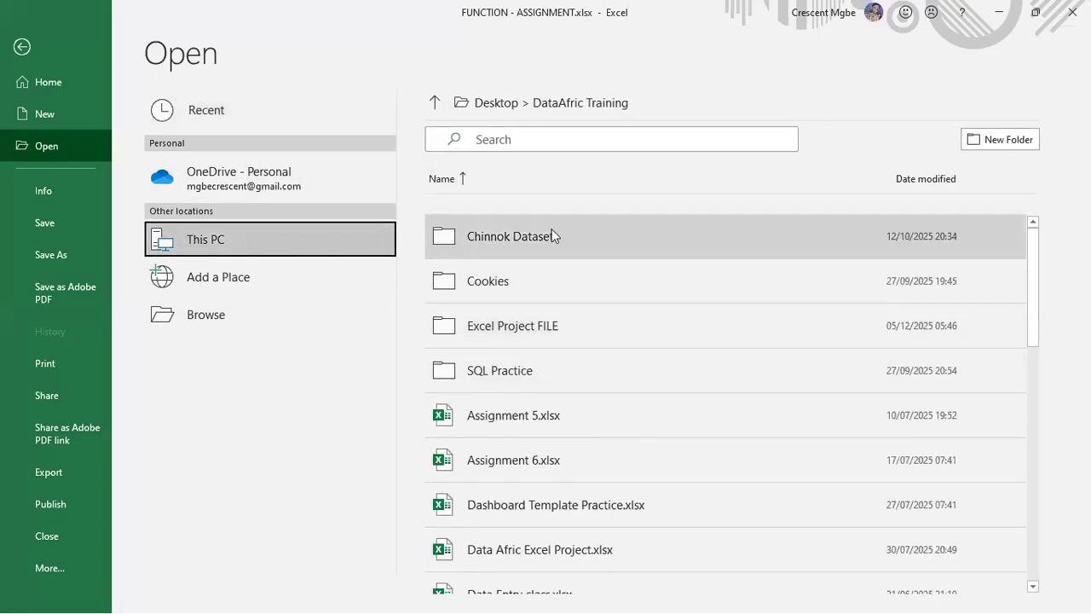
pyautogui.scroll(-1, 555, 246)
pyautogui.scroll(-1, 554, 247)
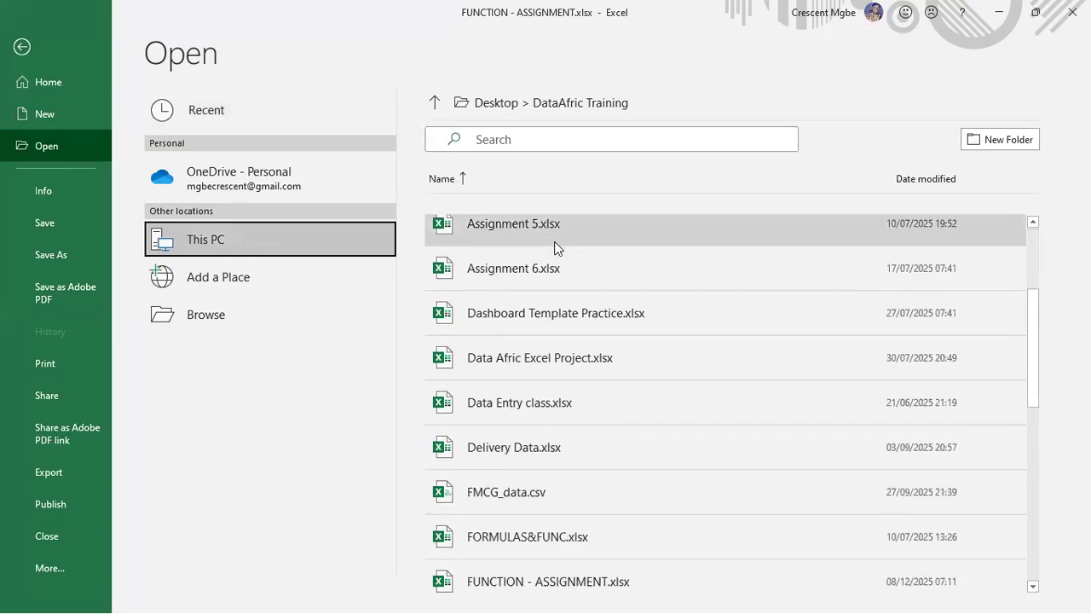
pyautogui.scroll(-2, 555, 247)
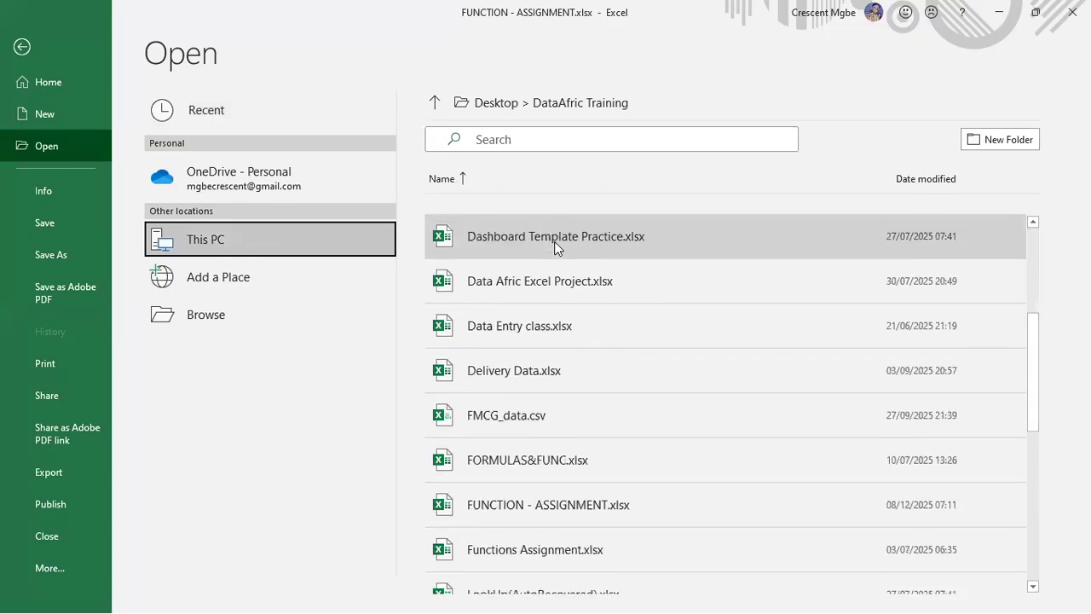
pyautogui.scroll(-3, 554, 242)
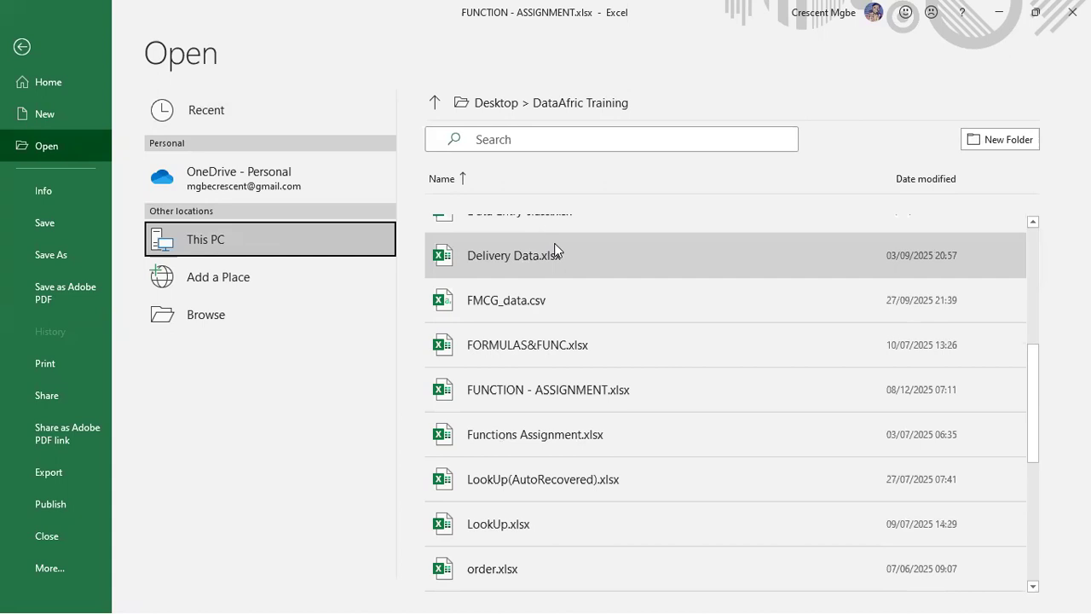
pyautogui.scroll(-3, 554, 247)
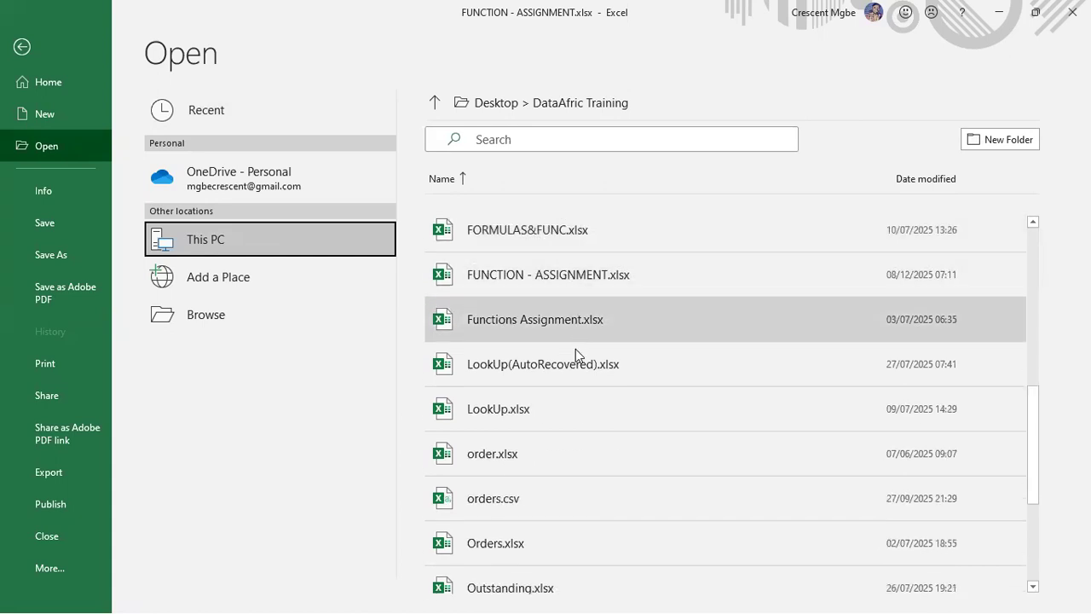
pyautogui.click(559, 406)
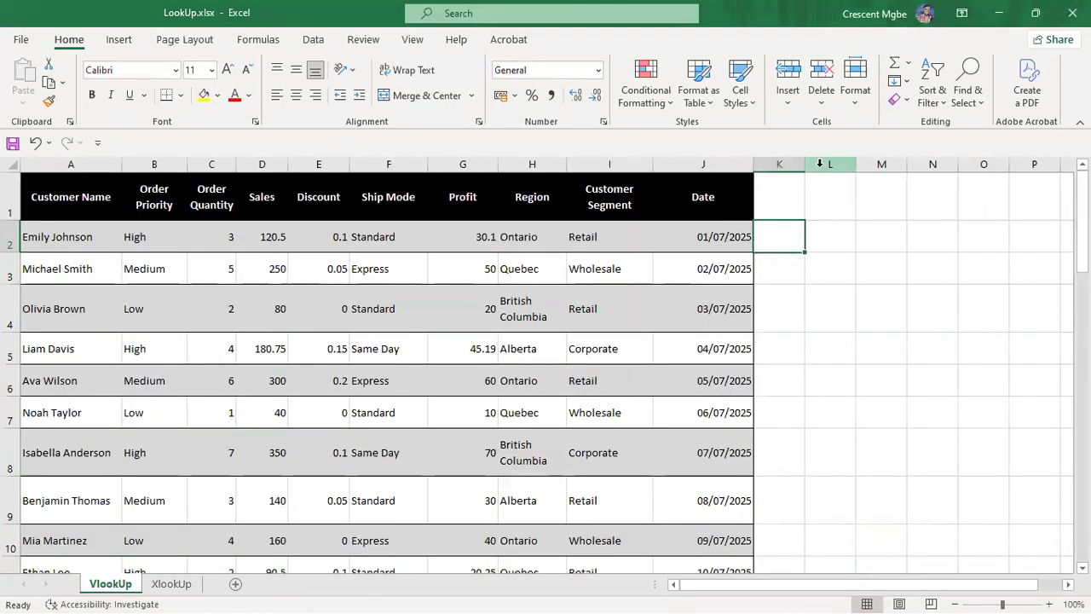
# Step: Narrow the Date, Profit and Customer Name columns of the VlookUp table
pyautogui.click(859, 288)
pyautogui.scroll(-5, 377, 315)
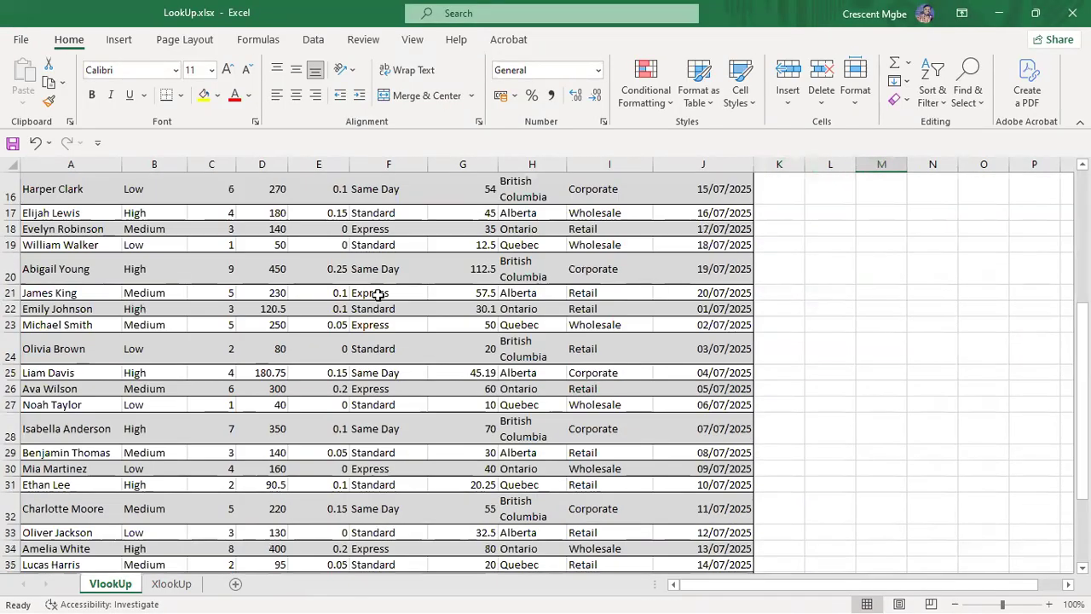
pyautogui.scroll(-5, 377, 295)
pyautogui.scroll(10, 378, 290)
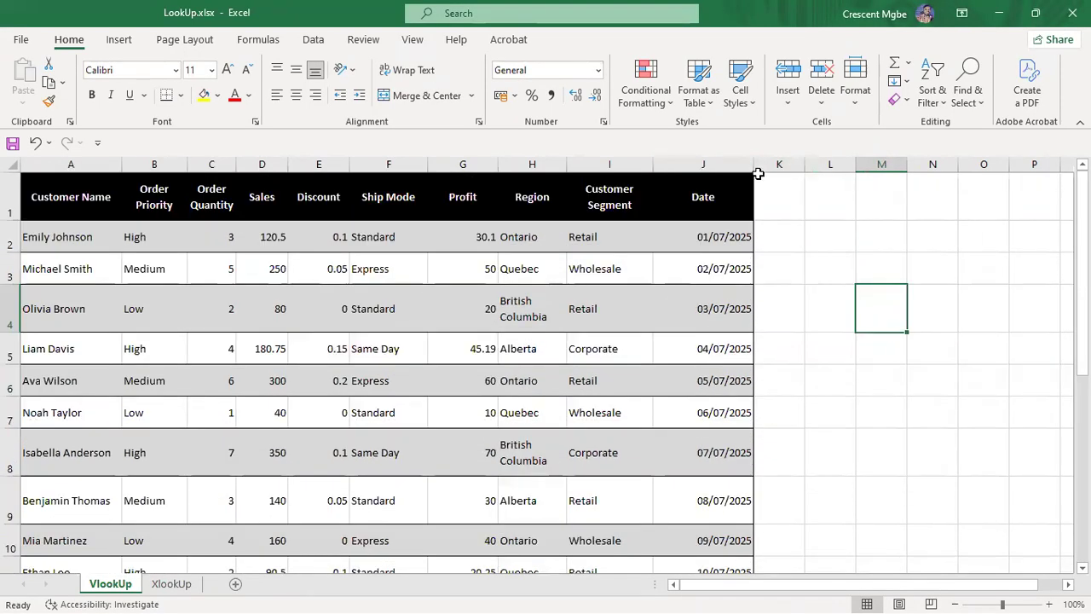
pyautogui.moveTo(755, 163); pyautogui.dragTo(628, 165)
pyautogui.moveTo(497, 167); pyautogui.dragTo(485, 164)
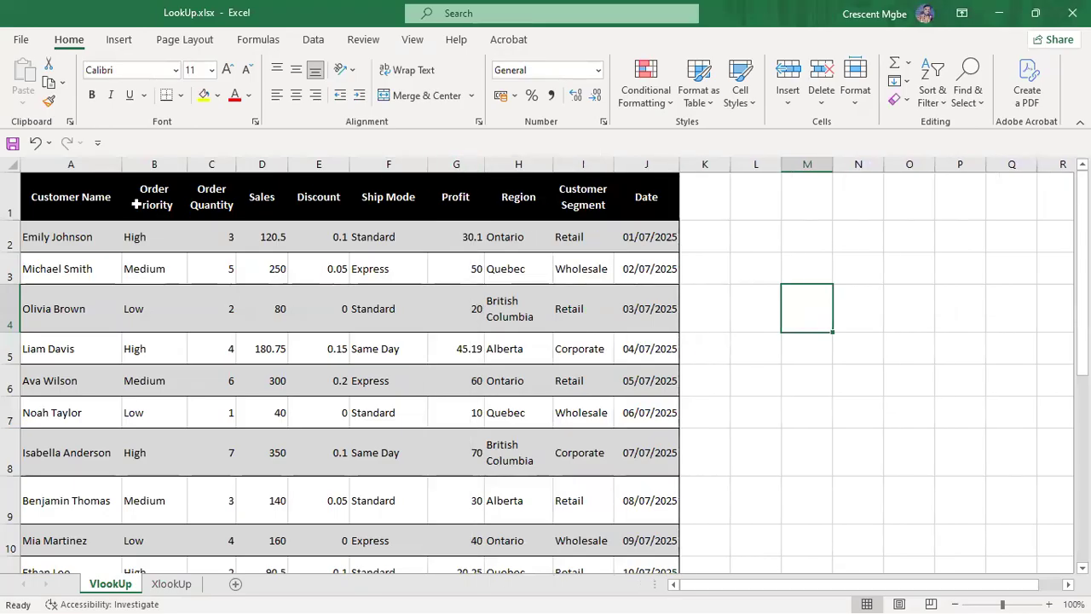
pyautogui.moveTo(121, 164); pyautogui.dragTo(104, 165)
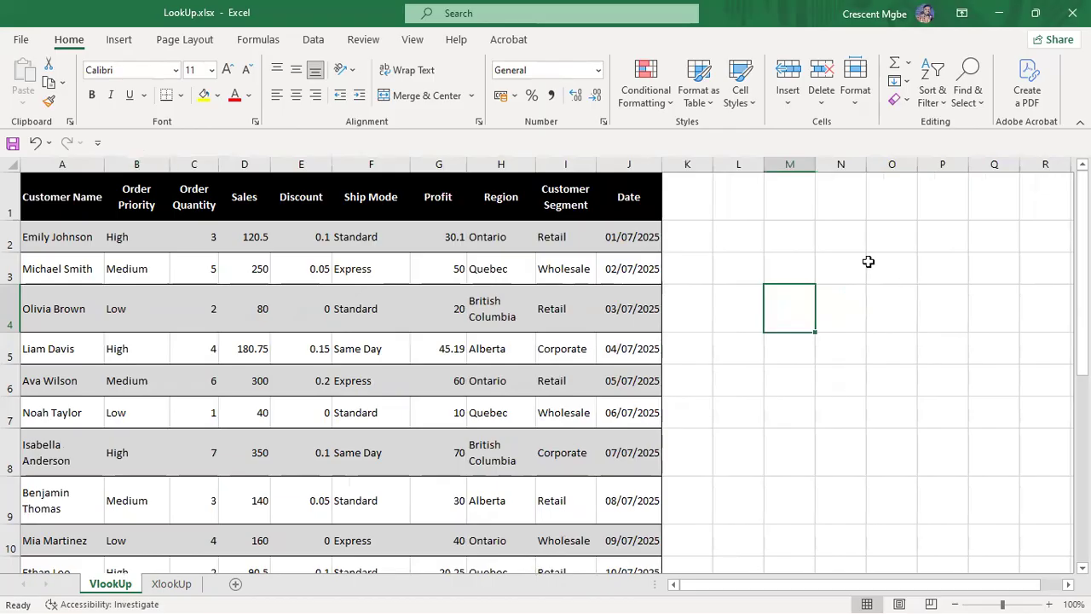
pyautogui.click(843, 274)
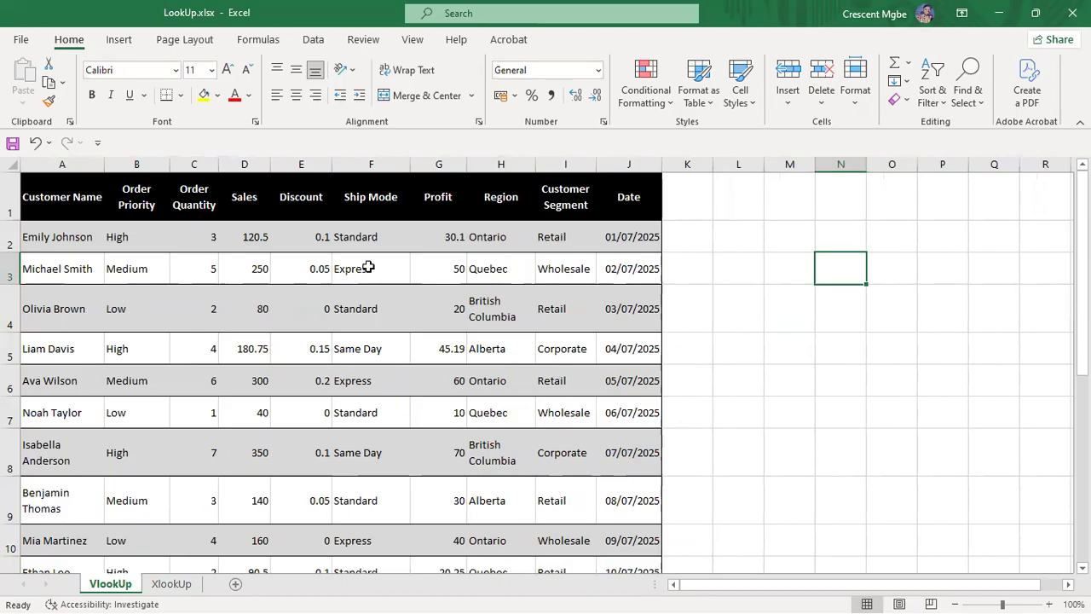
# Step: Review the Customer Name column and the High, Medium and Low Order Priority values
pyautogui.click(64, 239)
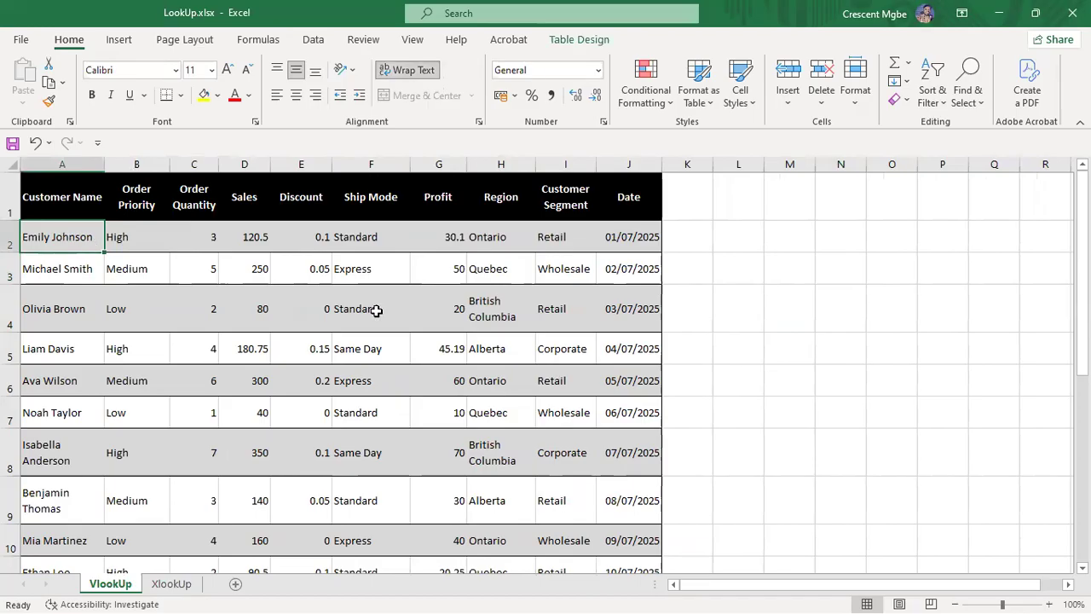
pyautogui.click(85, 161)
pyautogui.click(82, 193)
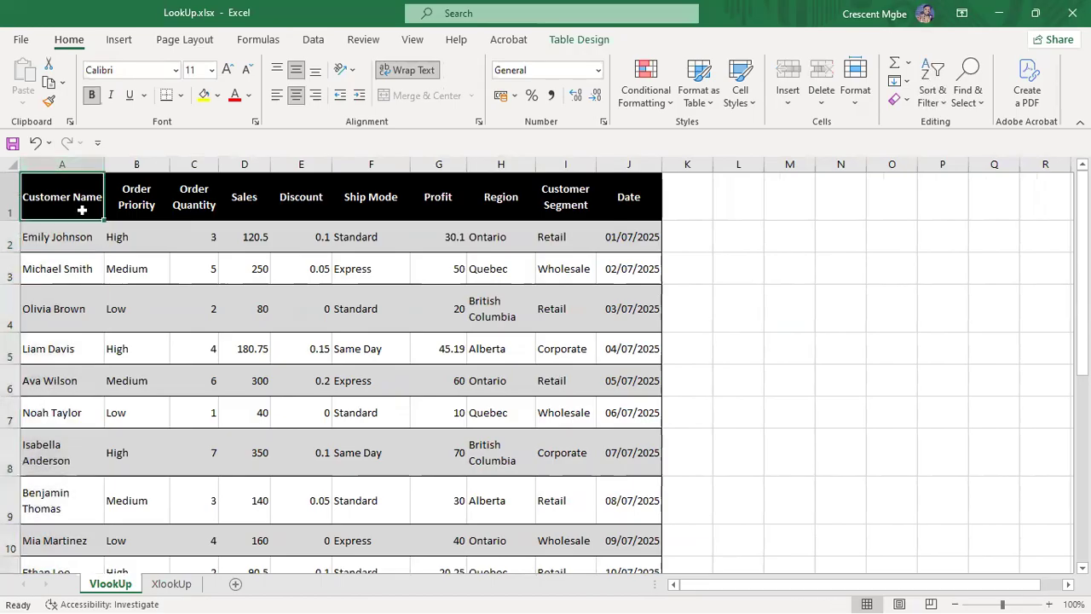
pyautogui.click(136, 164)
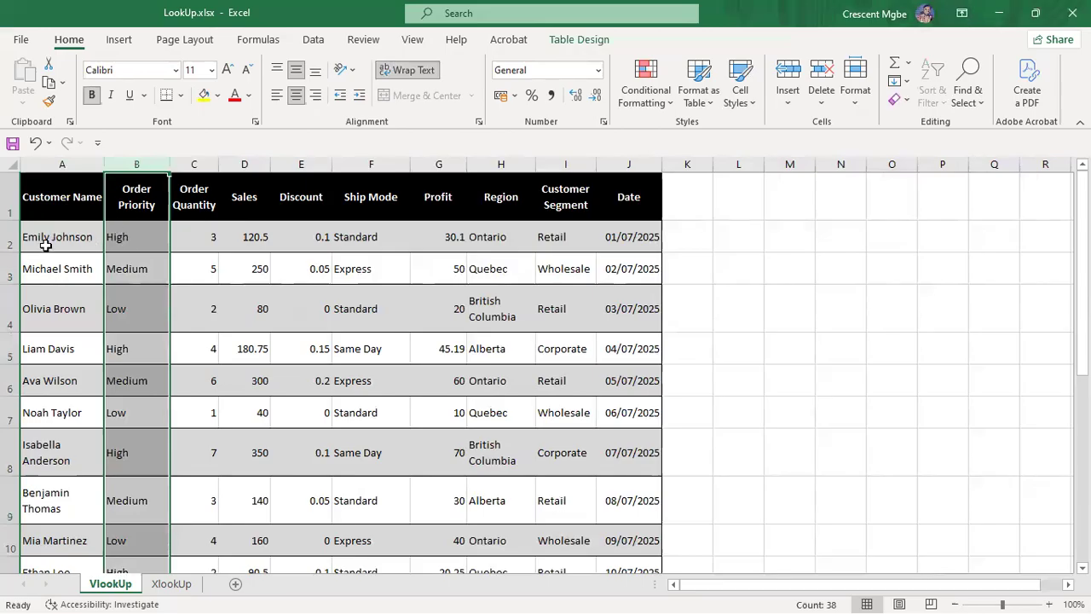
pyautogui.click(137, 237)
pyautogui.click(139, 257)
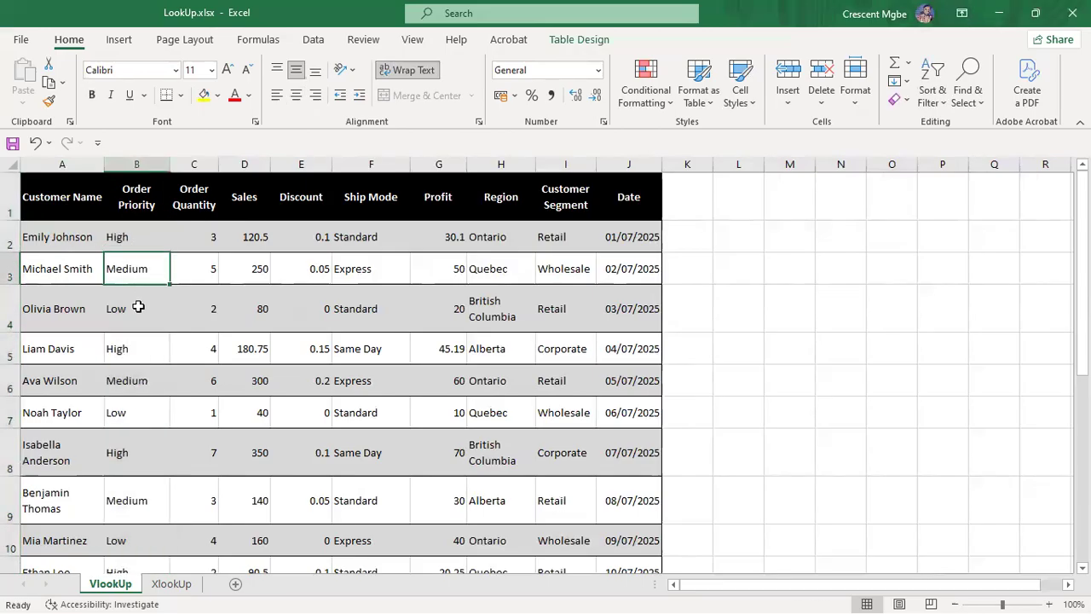
pyautogui.click(138, 304)
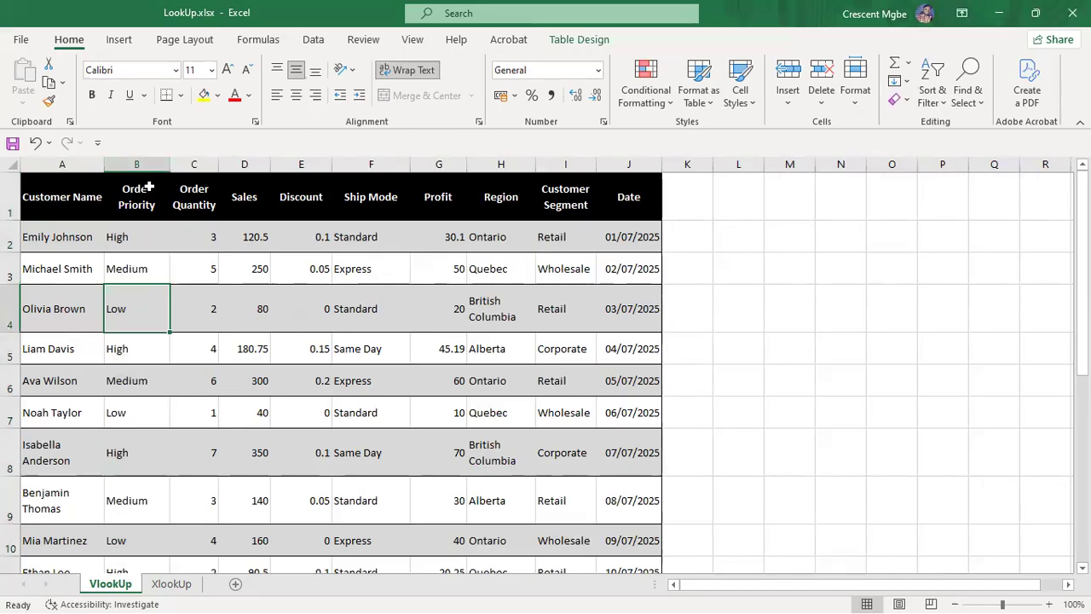
pyautogui.click(69, 236)
pyautogui.click(123, 235)
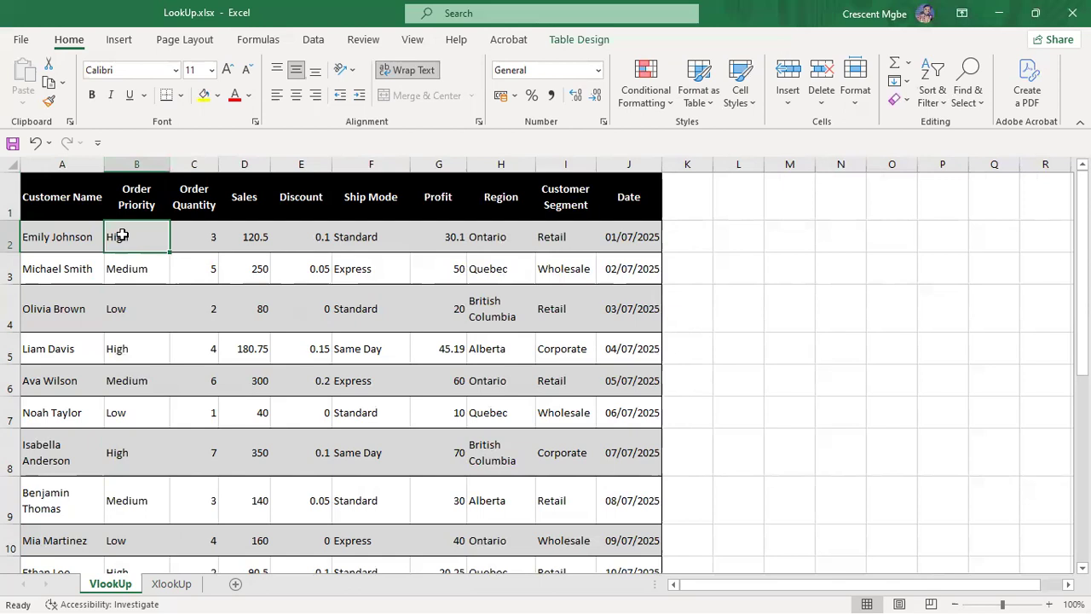
pyautogui.click(141, 273)
pyautogui.click(134, 309)
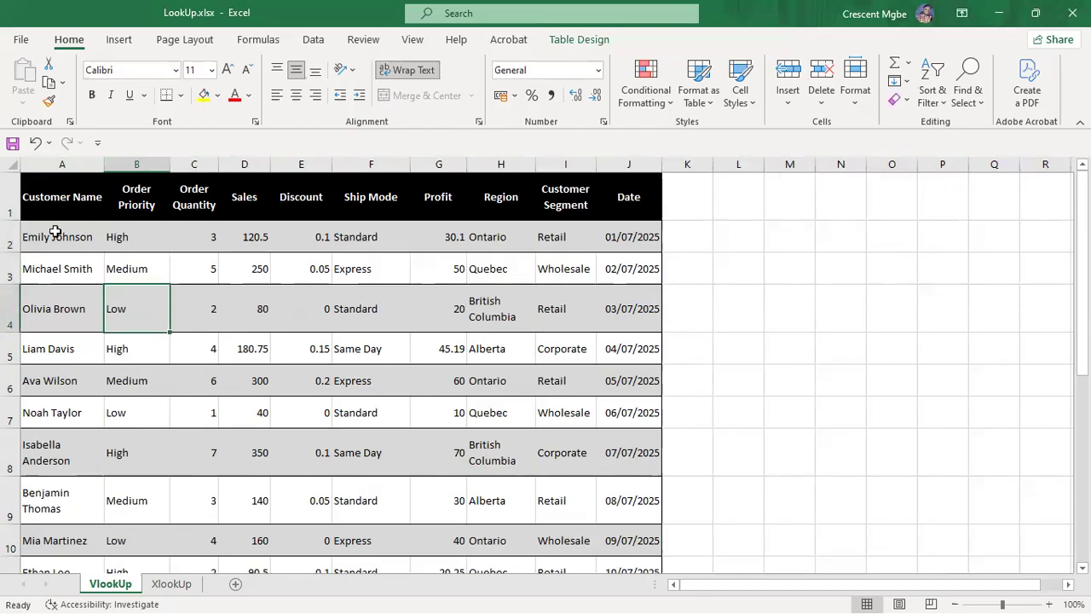
pyautogui.click(23, 238)
pyautogui.click(120, 238)
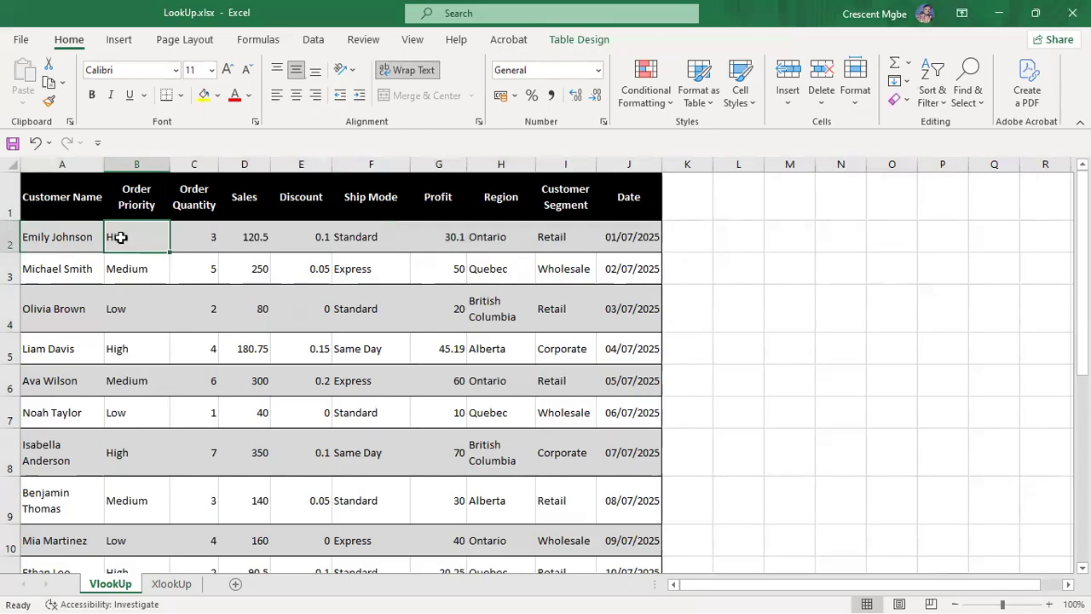
# Step: Review row 2's Order Quantity 3, Sales 120.5 and Discount 0.1
pyautogui.click(201, 165)
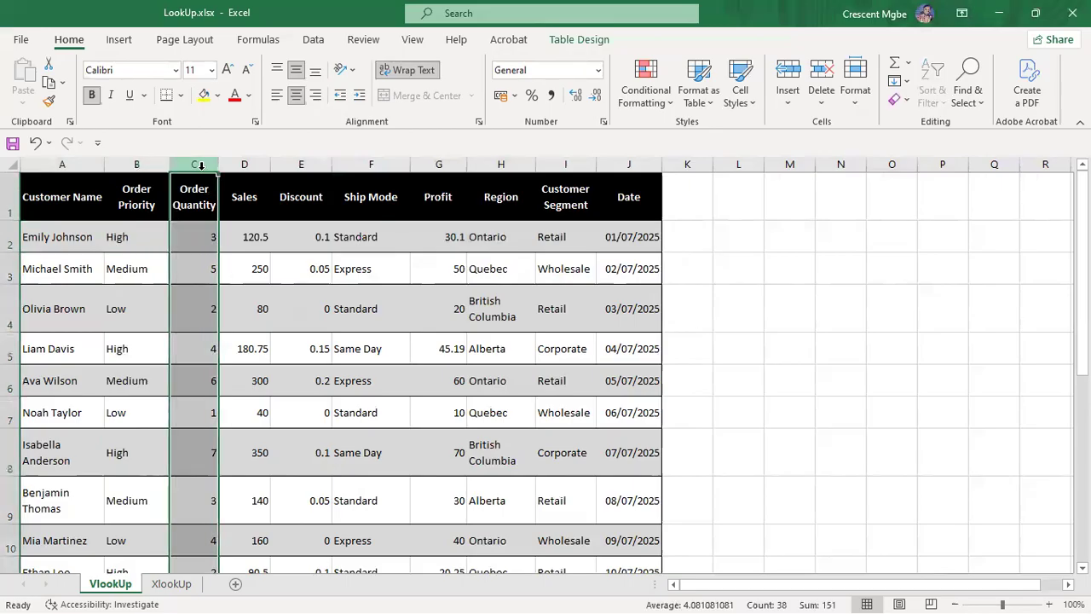
pyautogui.click(209, 238)
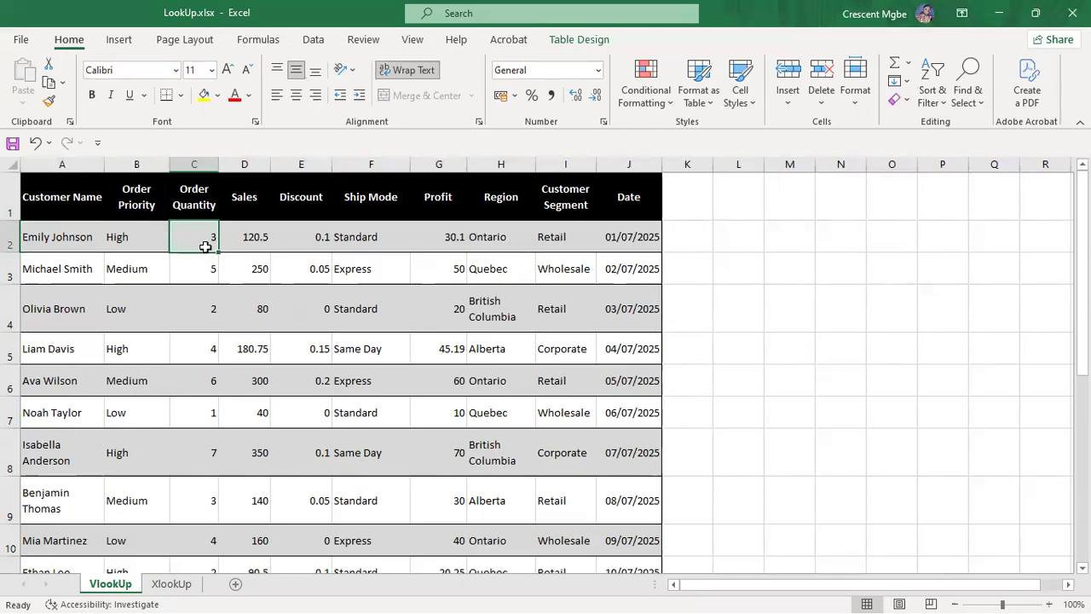
pyautogui.click(255, 163)
pyautogui.click(250, 238)
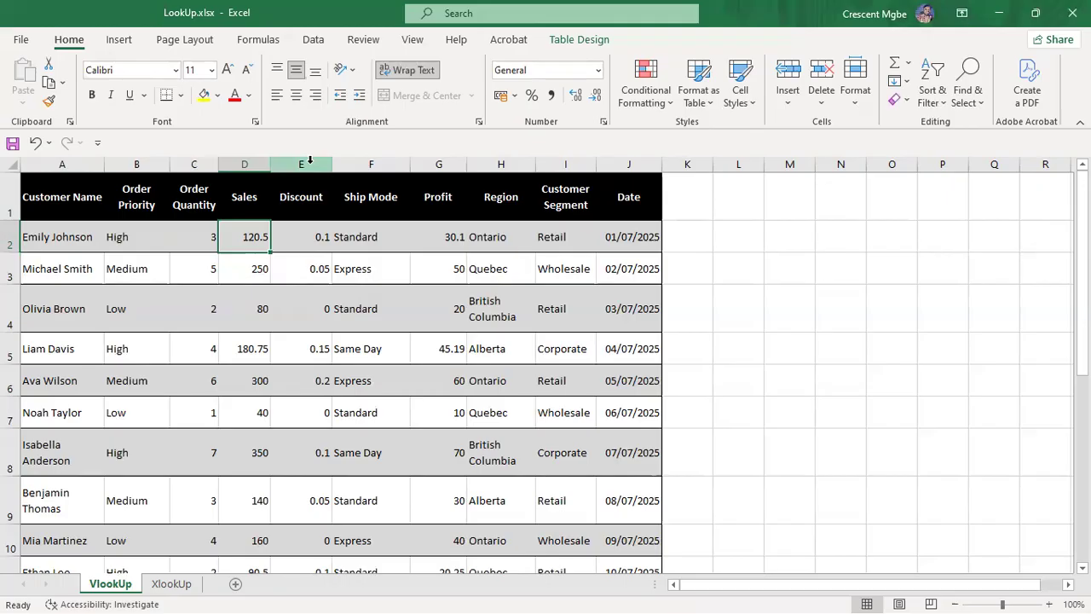
pyautogui.click(304, 244)
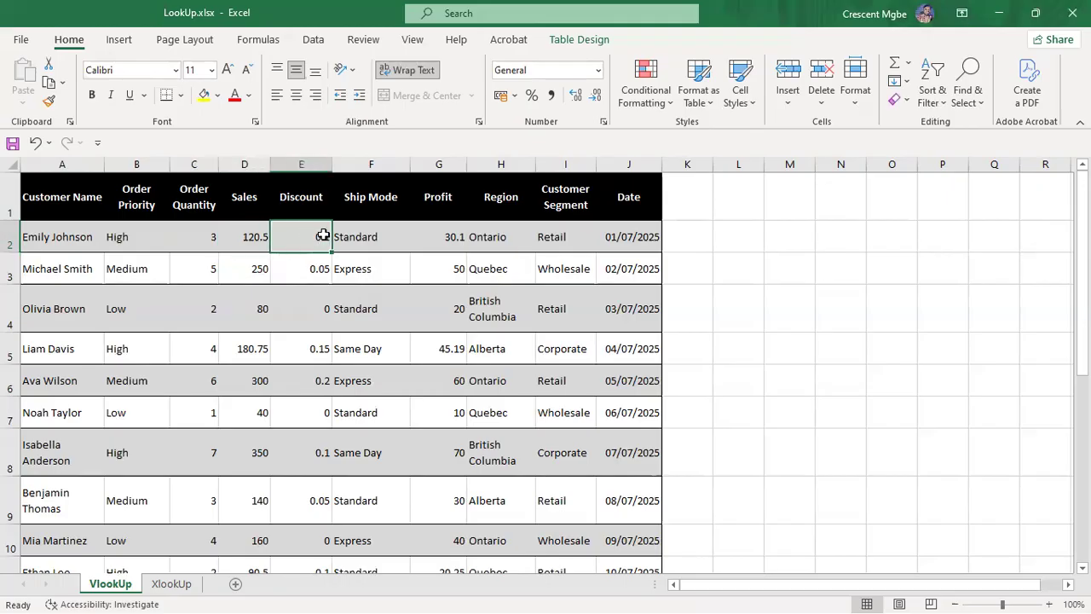
# Step: Review the Ship Mode values Standard, Express and Same Day in column F
pyautogui.click(377, 162)
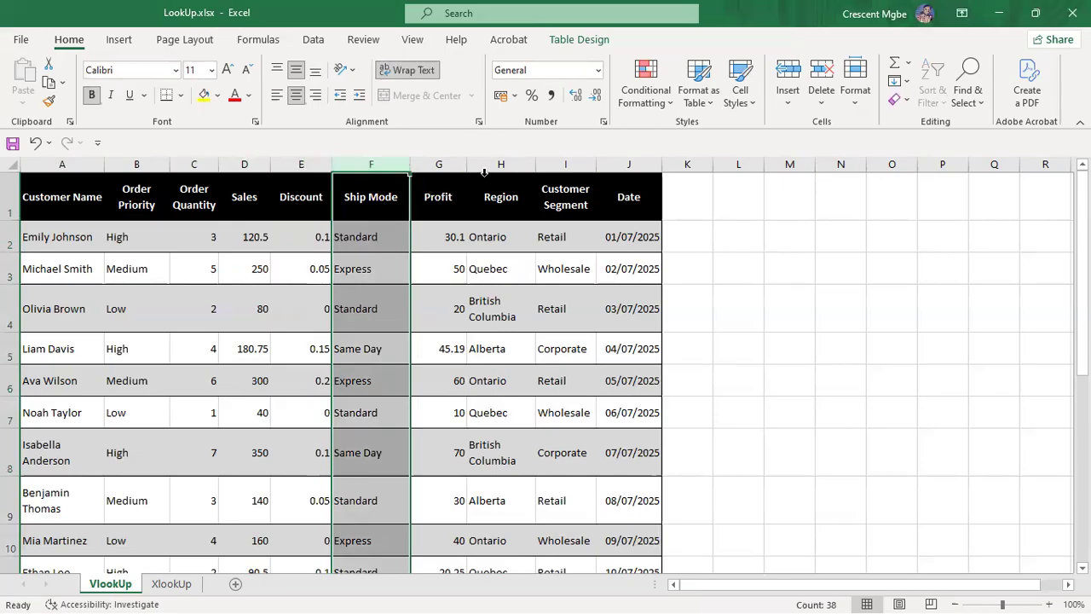
pyautogui.click(390, 237)
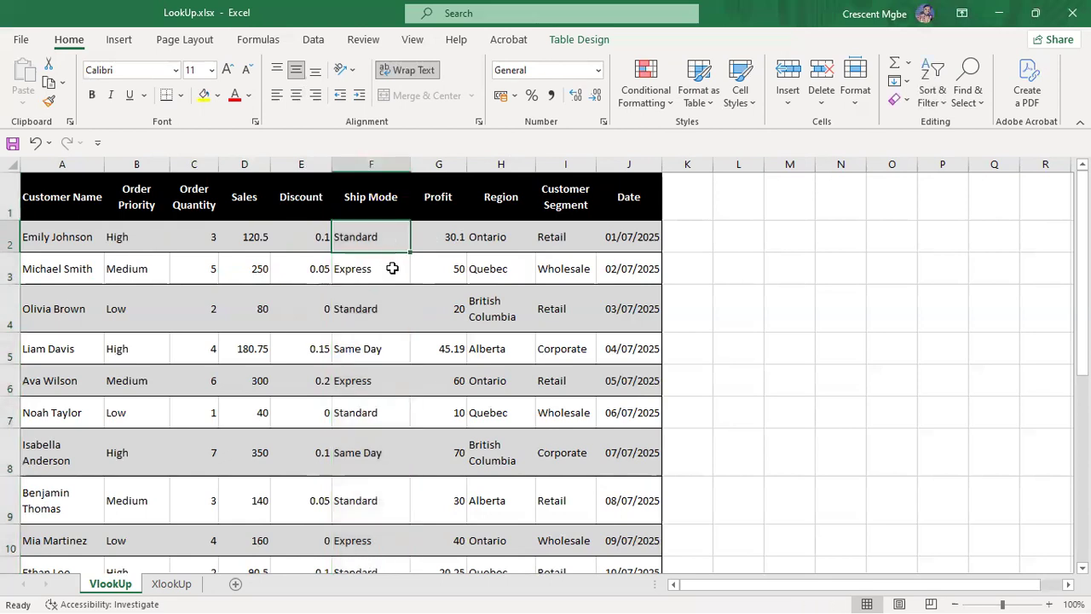
pyautogui.click(392, 269)
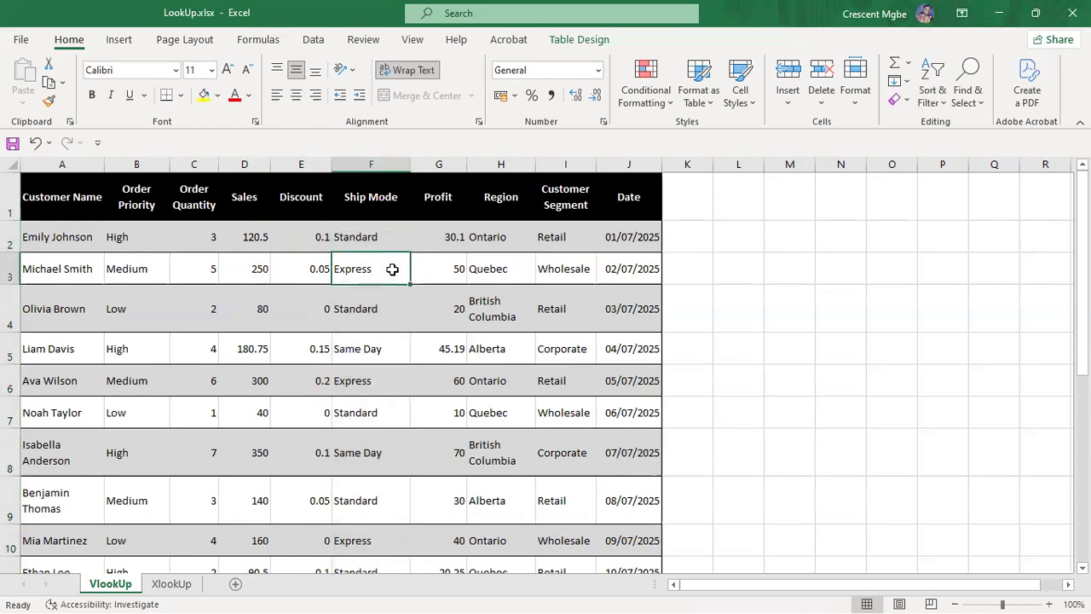
pyautogui.click(381, 355)
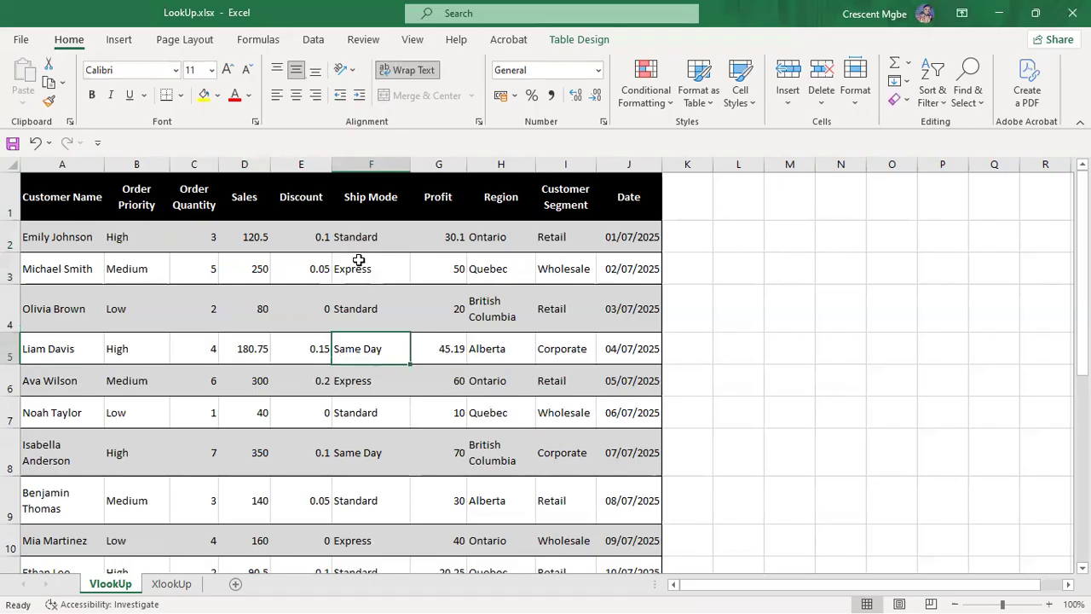
pyautogui.click(376, 239)
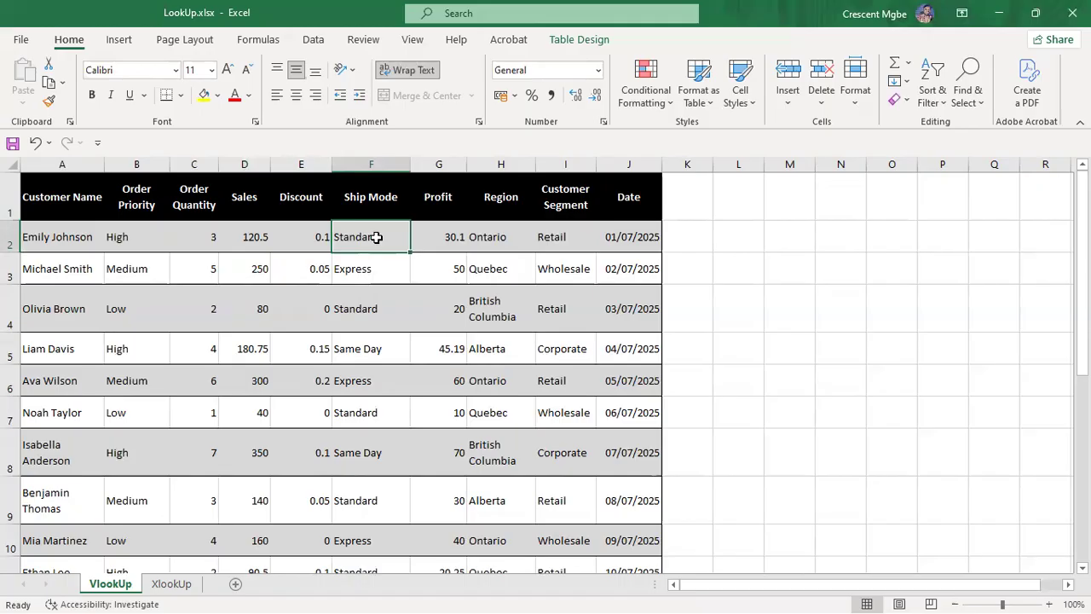
pyautogui.click(378, 272)
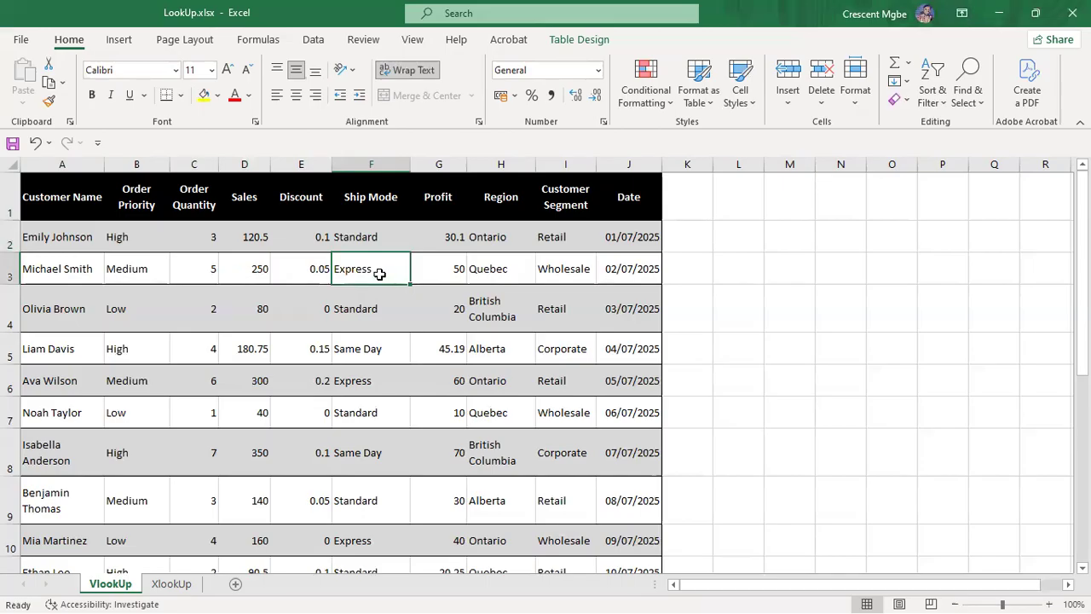
pyautogui.click(382, 242)
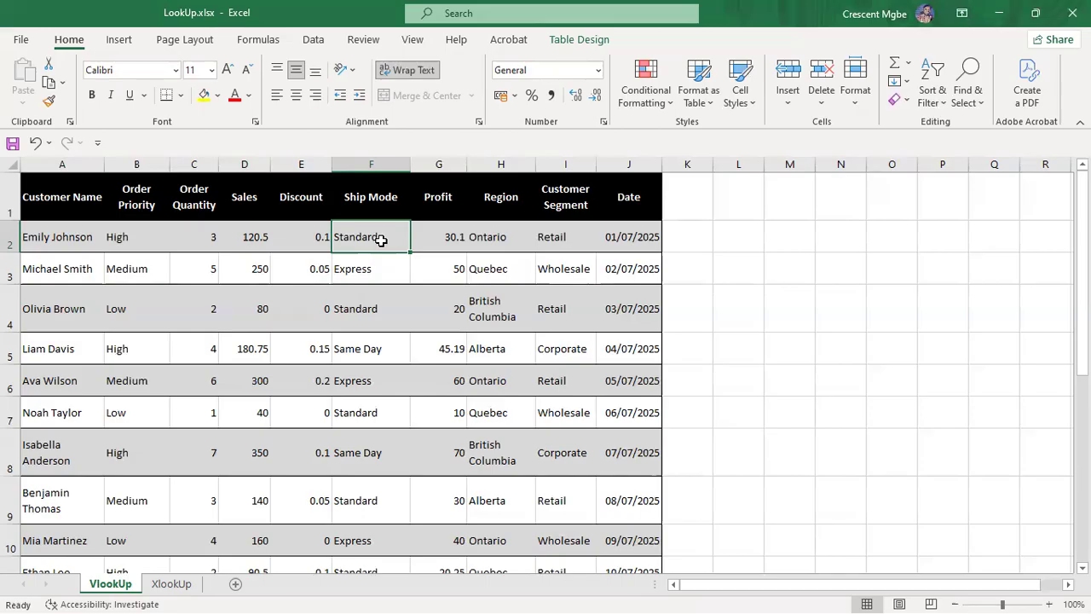
pyautogui.click(373, 268)
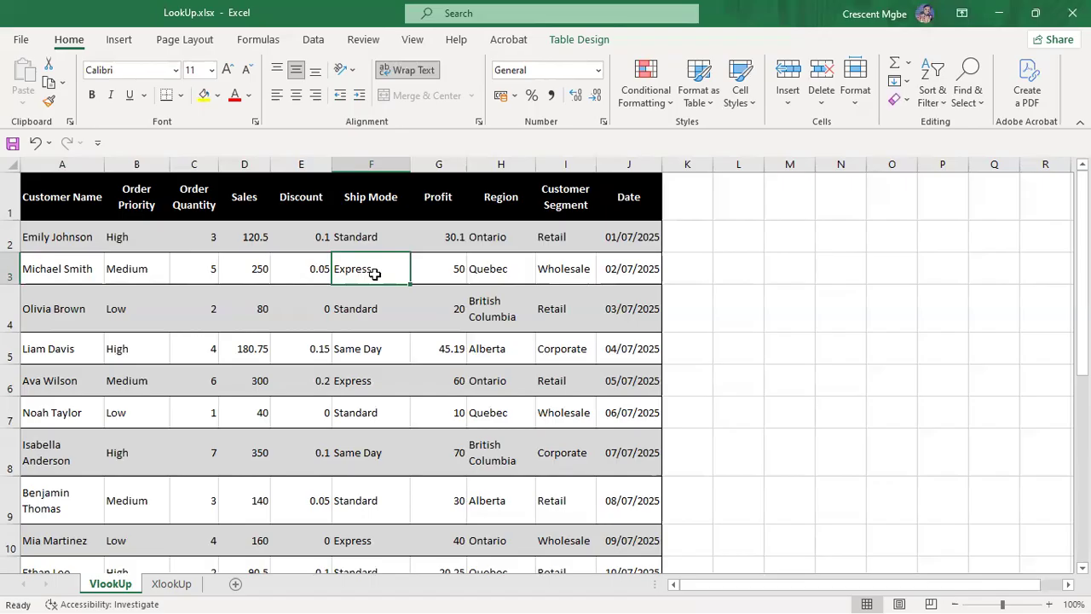
pyautogui.click(384, 355)
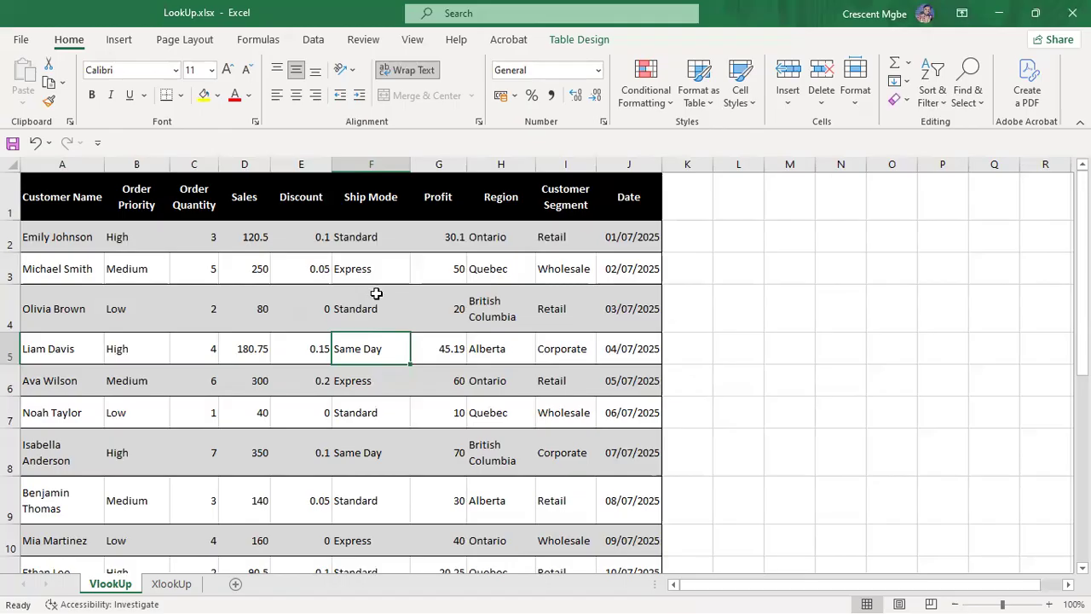
pyautogui.click(440, 165)
pyautogui.click(203, 234)
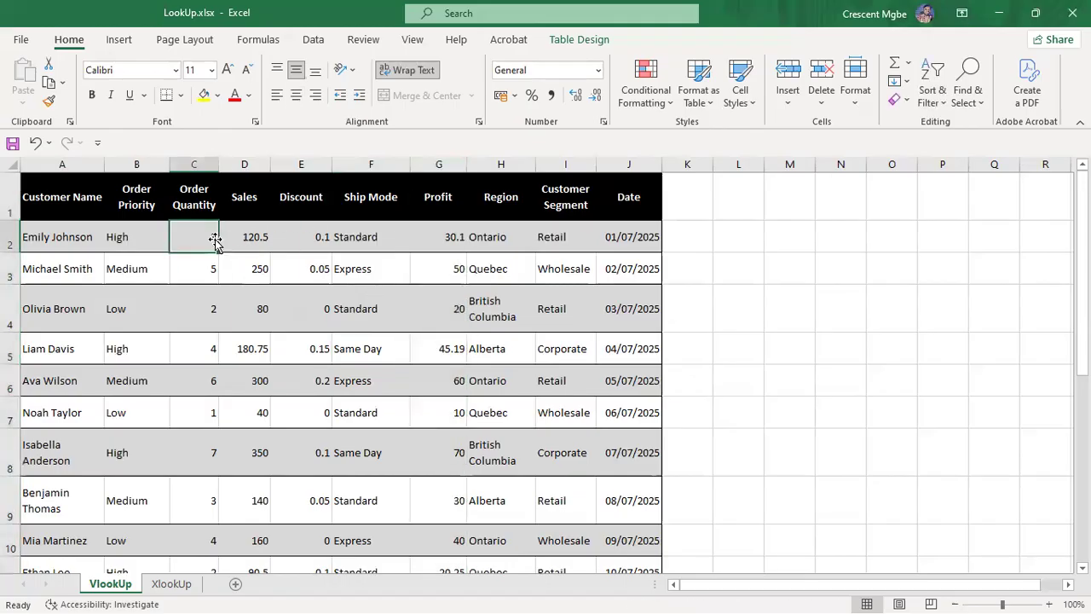
pyautogui.click(439, 238)
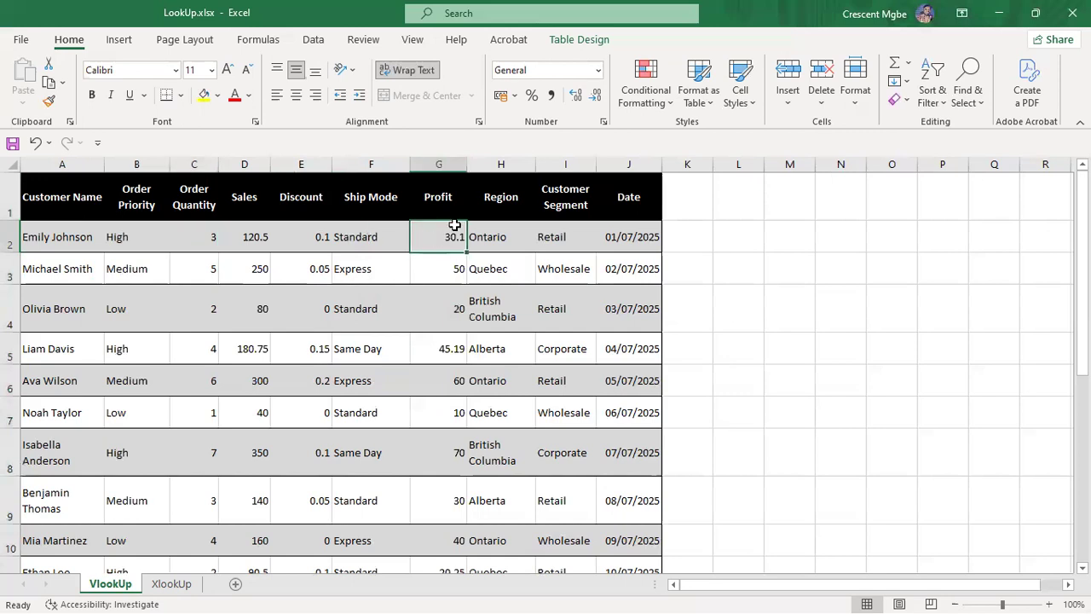
pyautogui.click(512, 164)
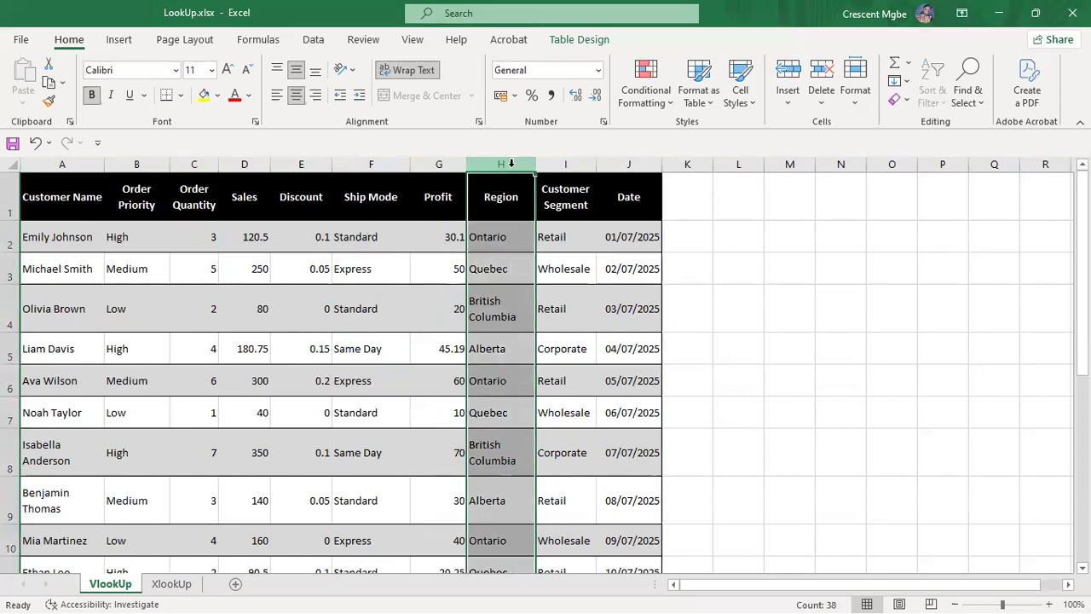
pyautogui.click(499, 234)
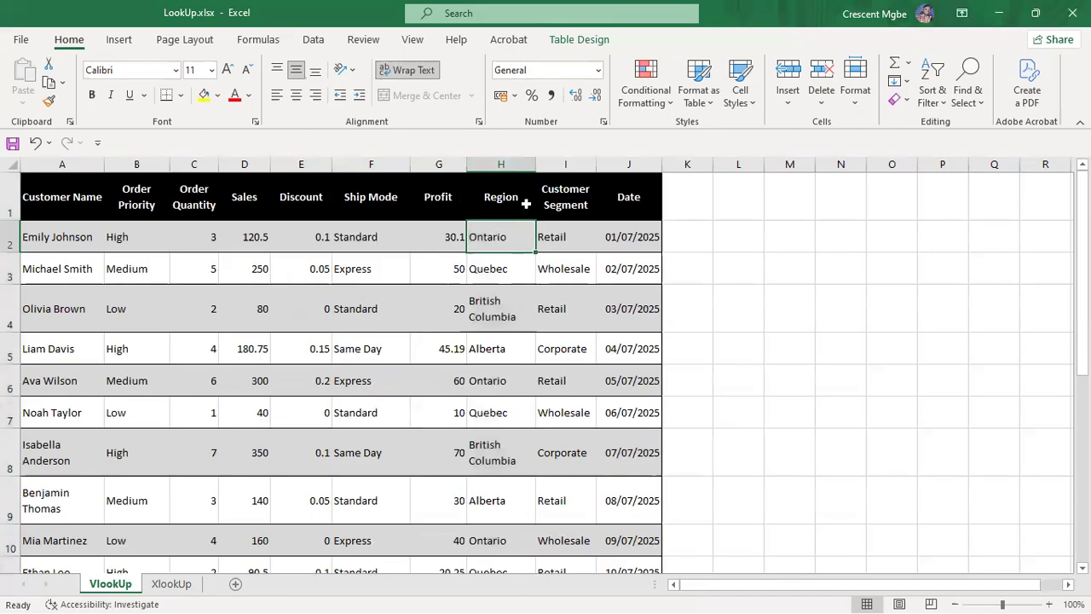
pyautogui.click(565, 162)
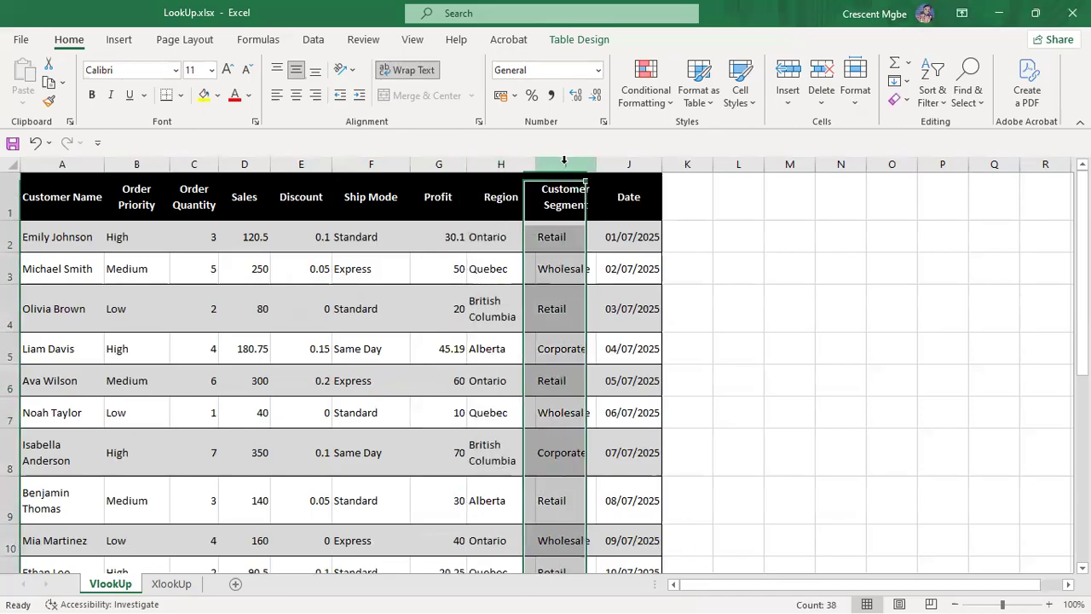
pyautogui.click(576, 235)
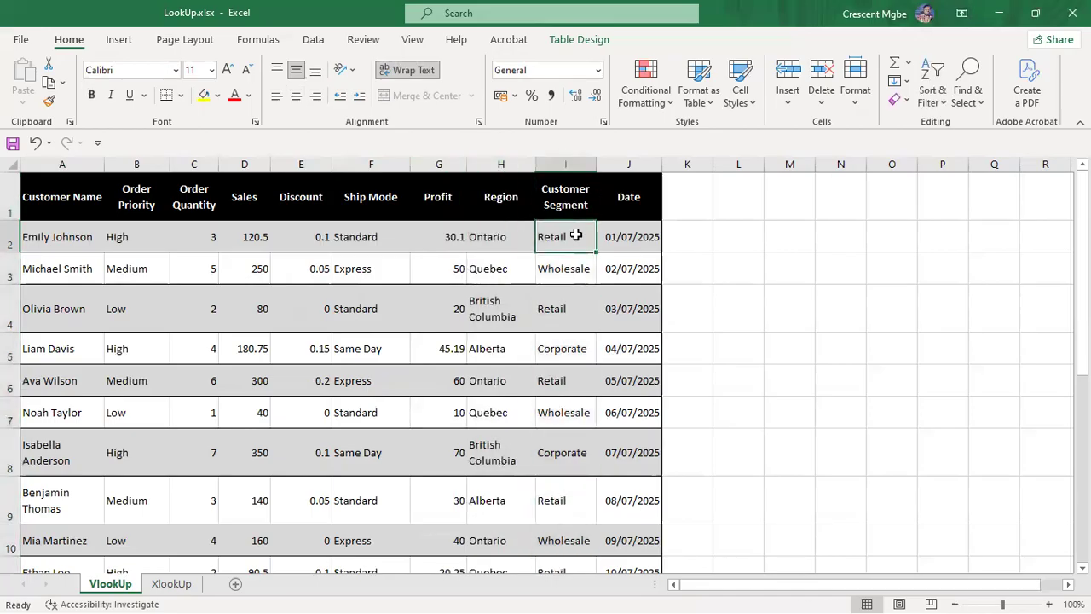
pyautogui.click(629, 163)
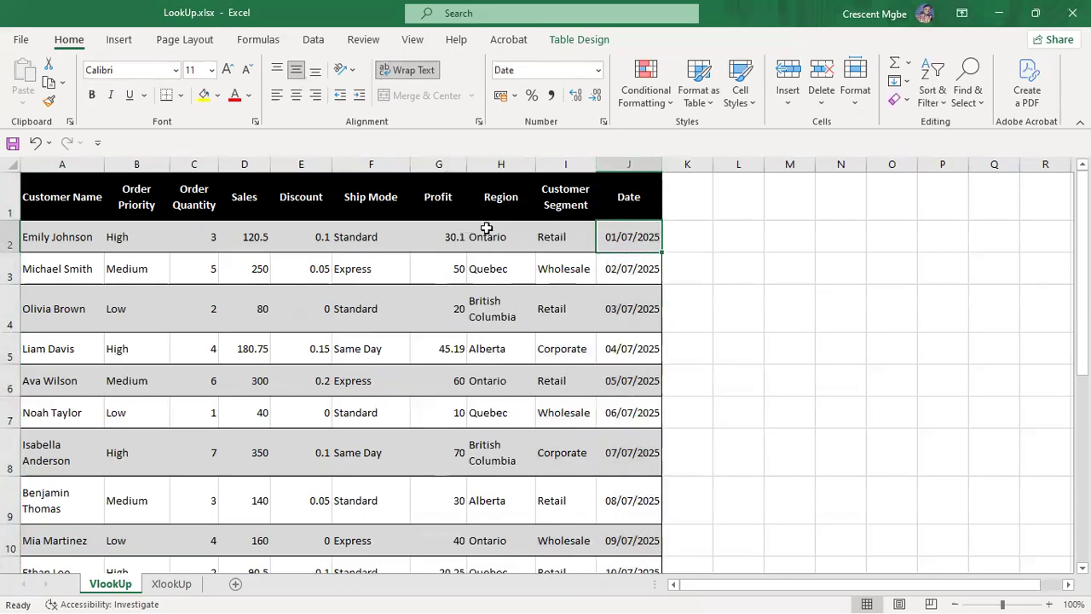
pyautogui.click(66, 238)
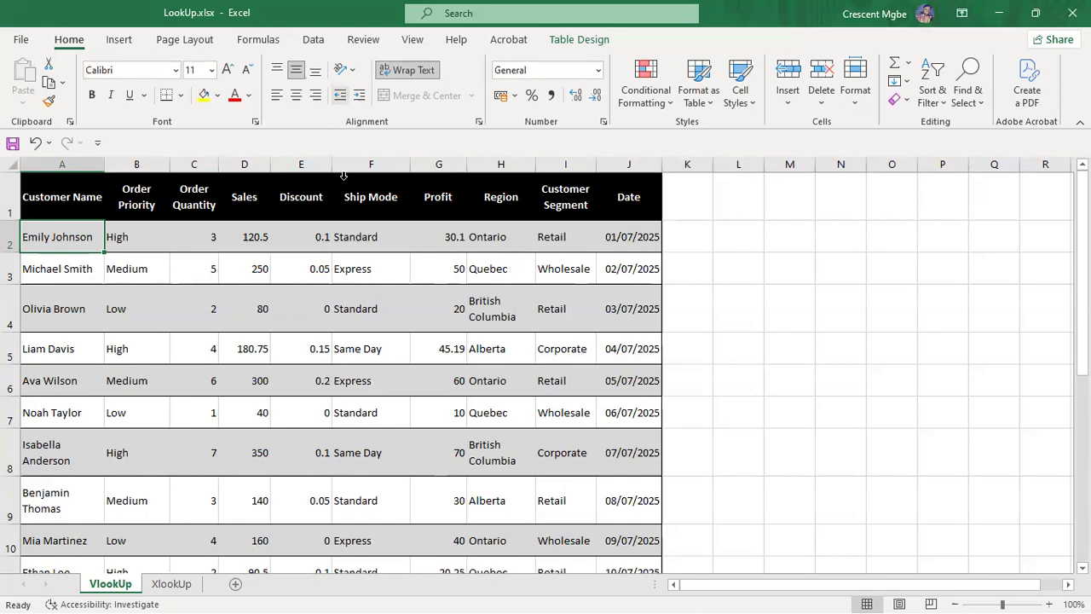
pyautogui.click(390, 163)
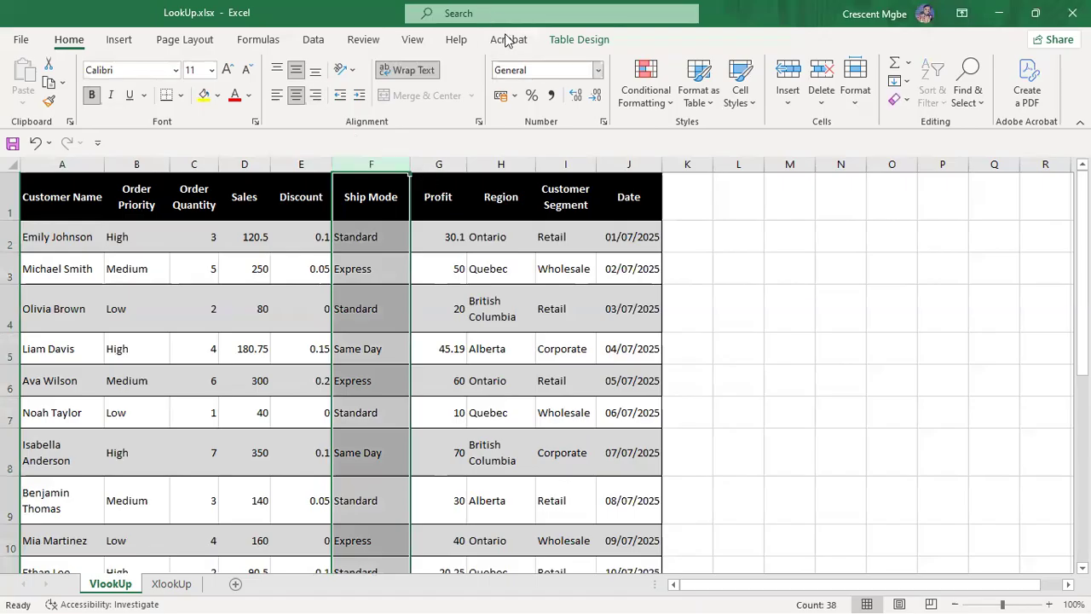
pyautogui.click(379, 237)
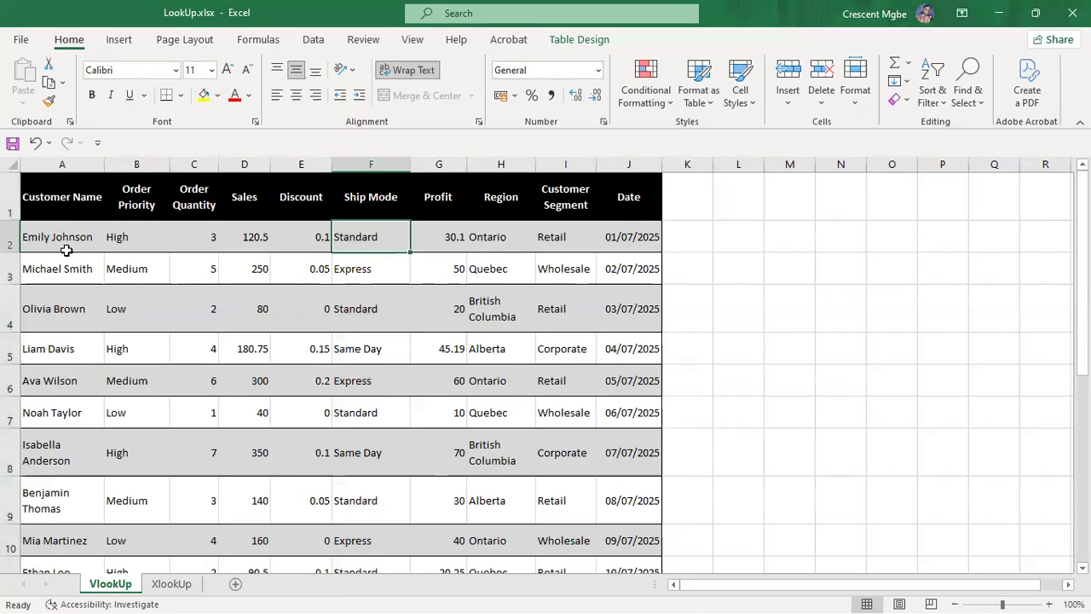
pyautogui.scroll(-5, 77, 426)
pyautogui.scroll(5, 78, 427)
pyautogui.scroll(-1, 78, 342)
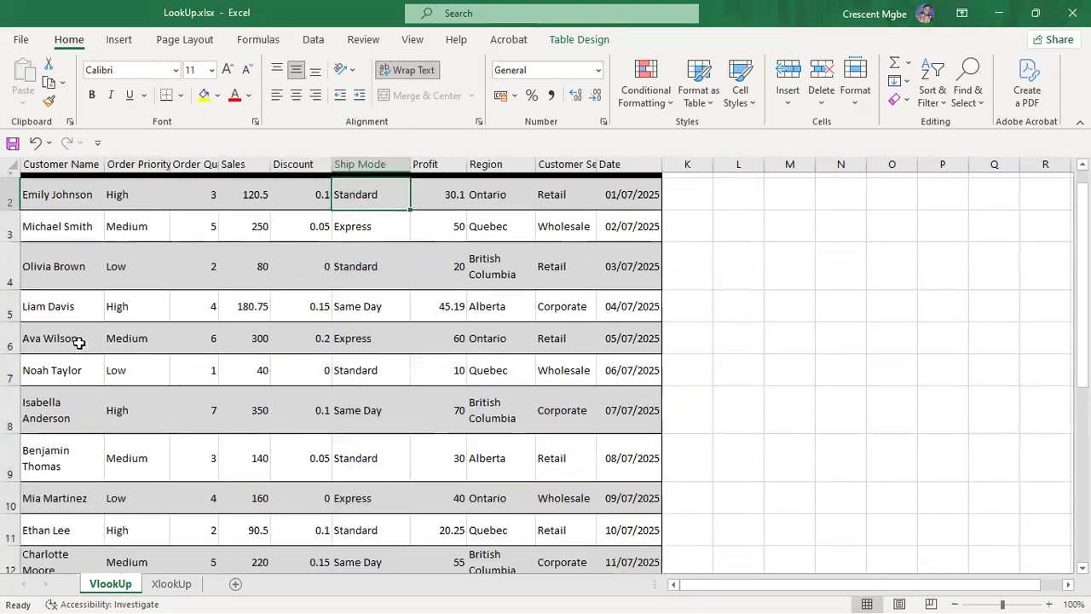
pyautogui.scroll(-10, 86, 345)
pyautogui.scroll(10, 92, 348)
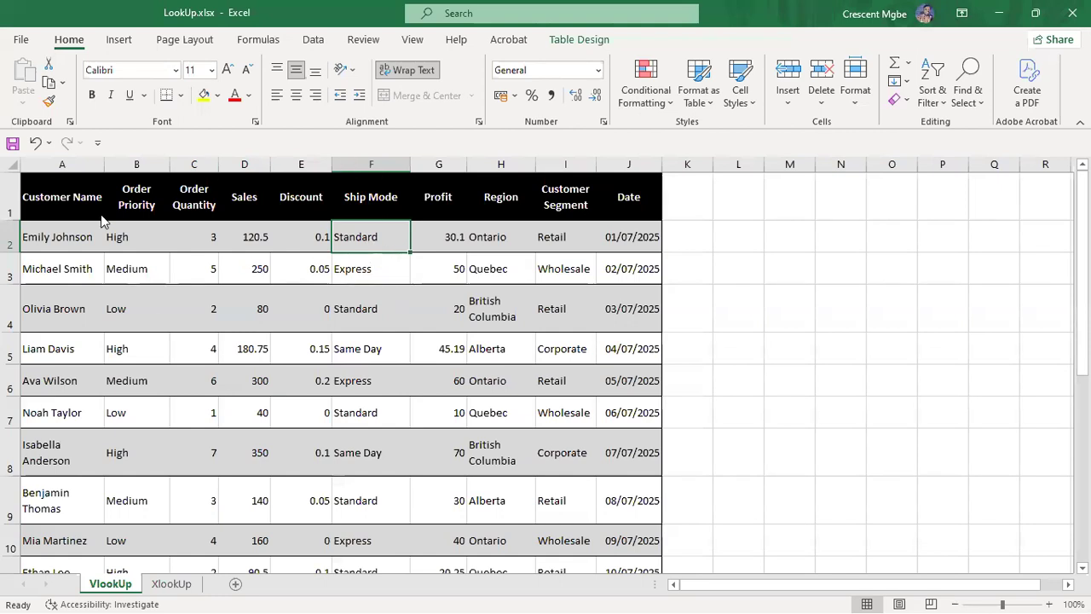
pyautogui.click(842, 264)
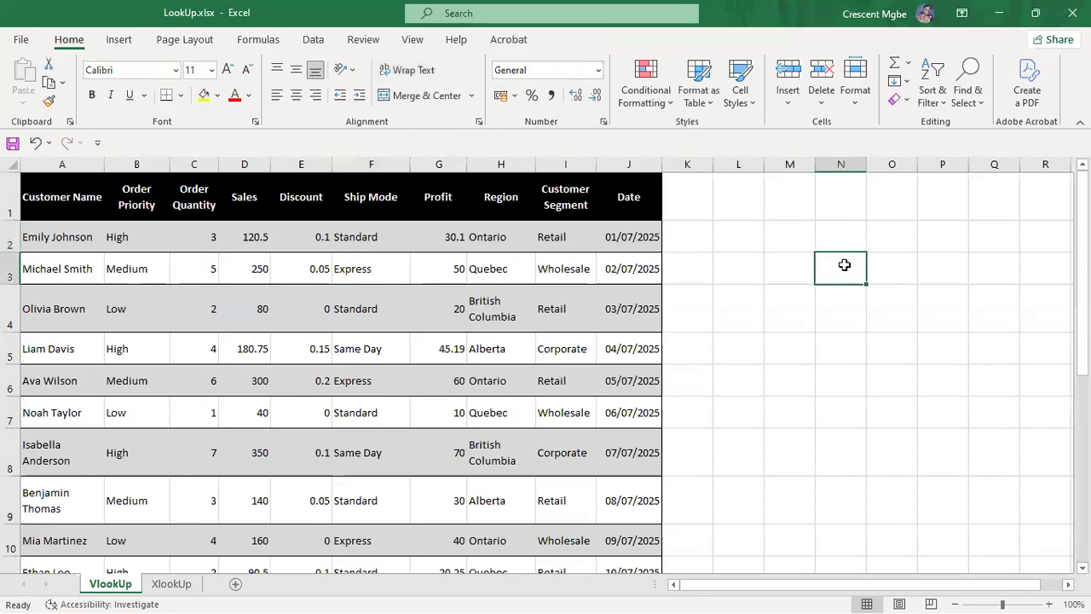
pyautogui.write('=')
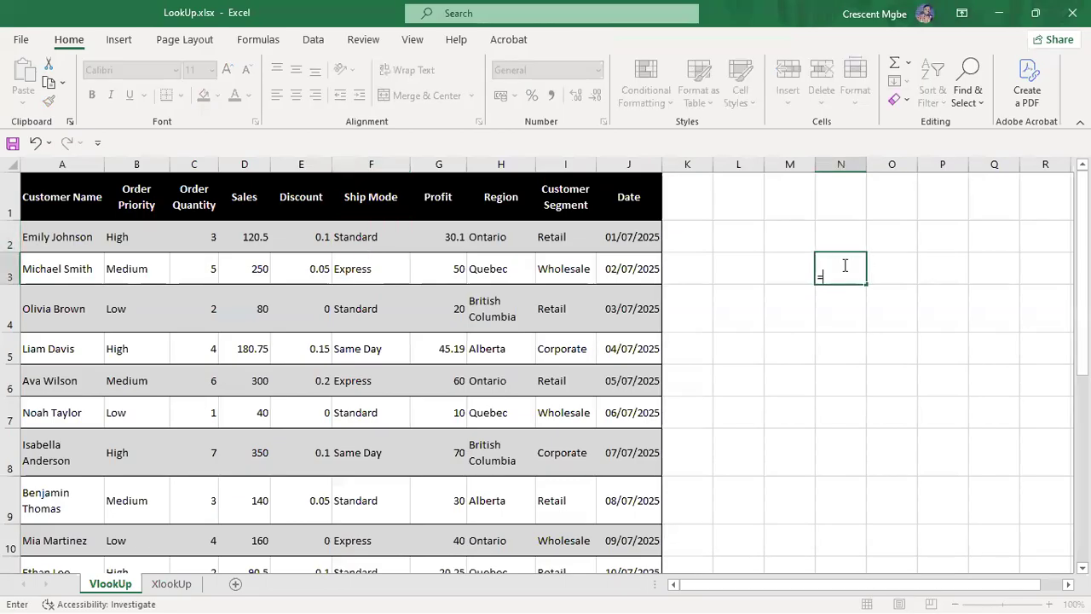
pyautogui.write('VLOO')
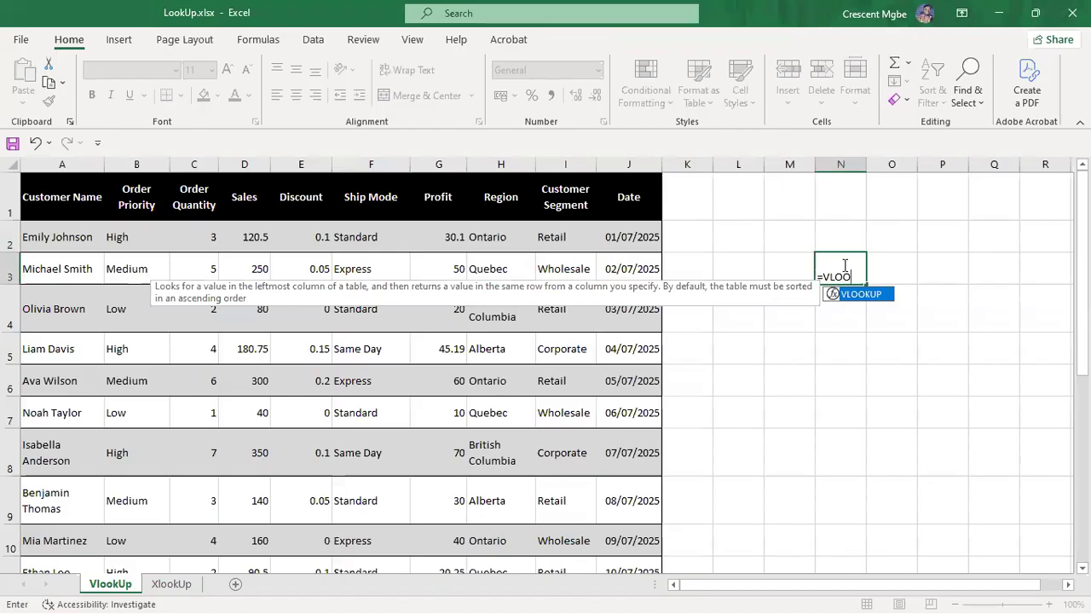
pyautogui.doubleClick(871, 295)
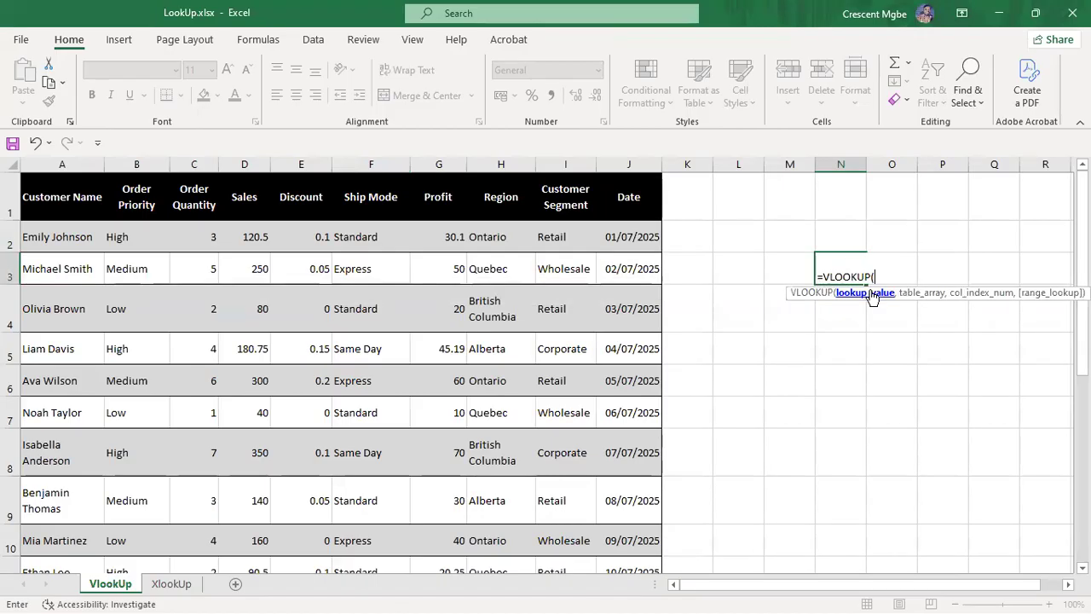
pyautogui.press('BackSpace')
pyautogui.press('BackSpace')
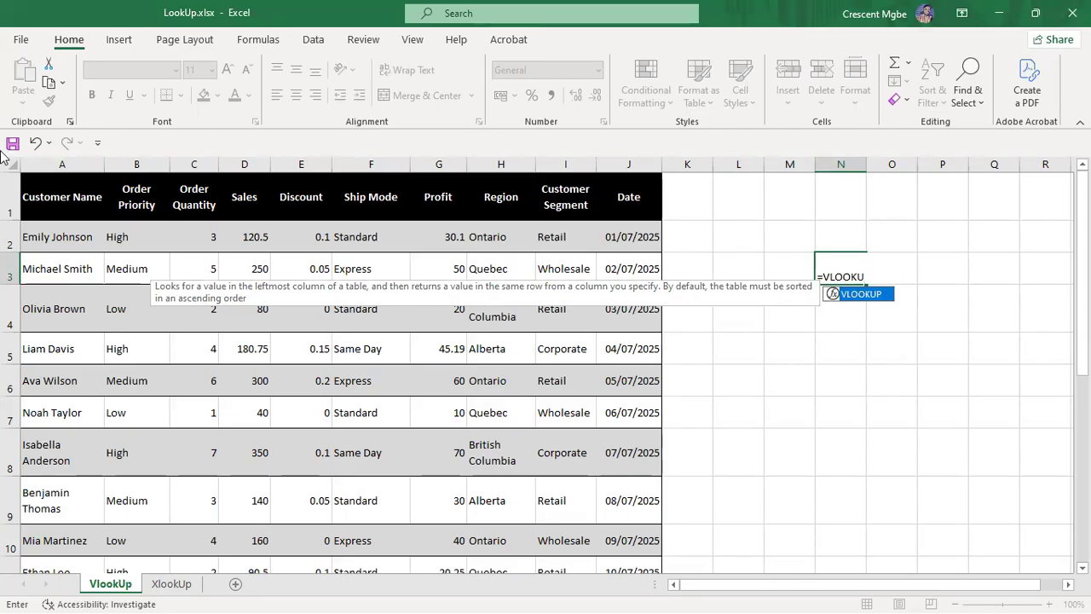
pyautogui.press('BackSpace')
pyautogui.press('BackSpace')
pyautogui.press('BackSpace')
pyautogui.press('BackSpace')
pyautogui.press('BackSpace')
pyautogui.press('BackSpace')
pyautogui.press('BackSpace')
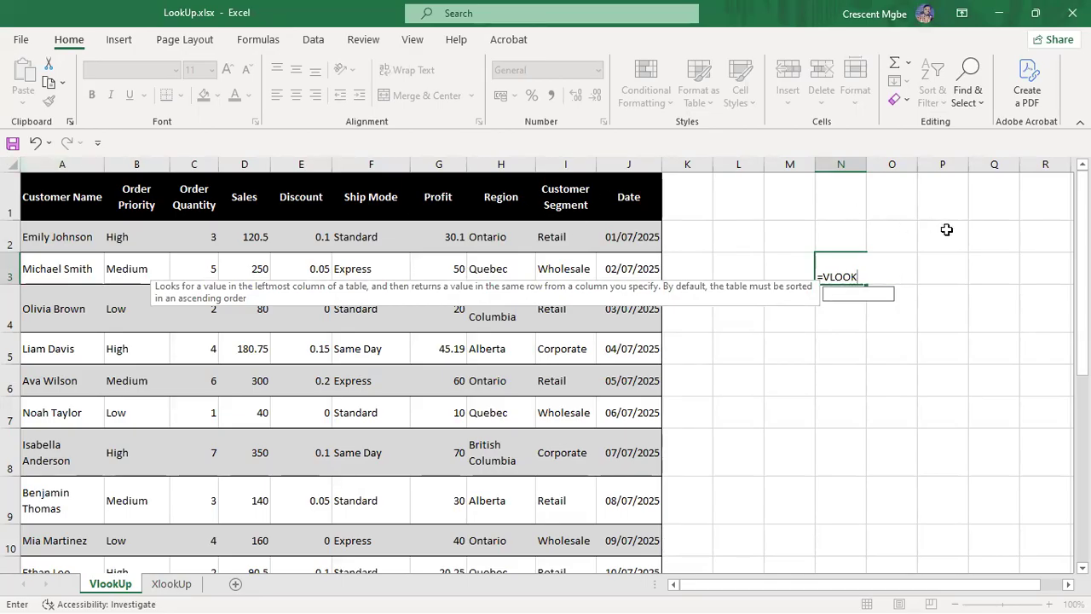
pyautogui.click(80, 161)
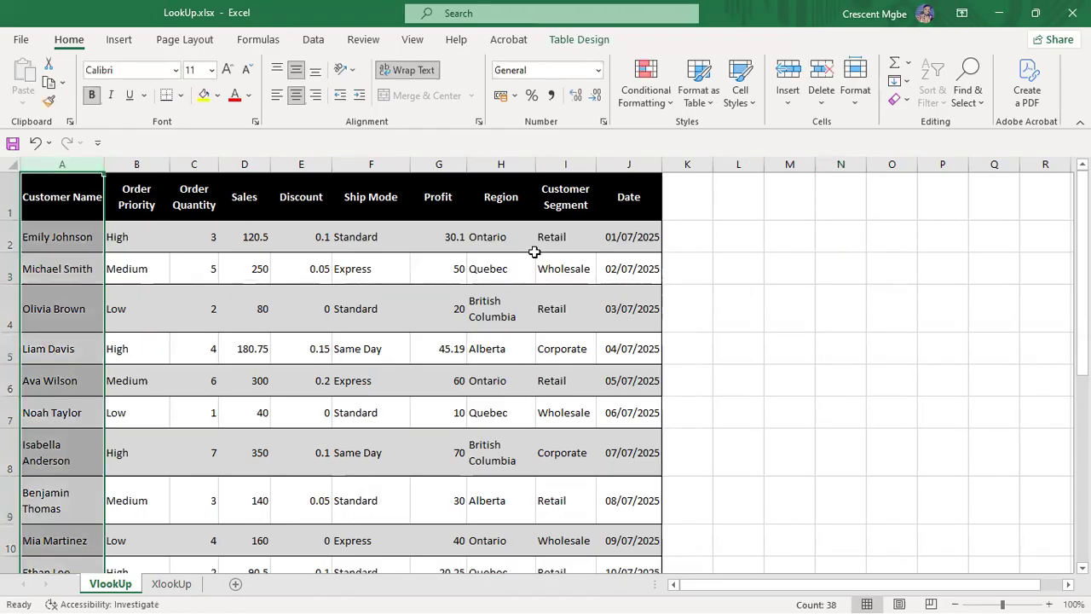
pyautogui.click(136, 164)
pyautogui.click(195, 164)
pyautogui.click(370, 164)
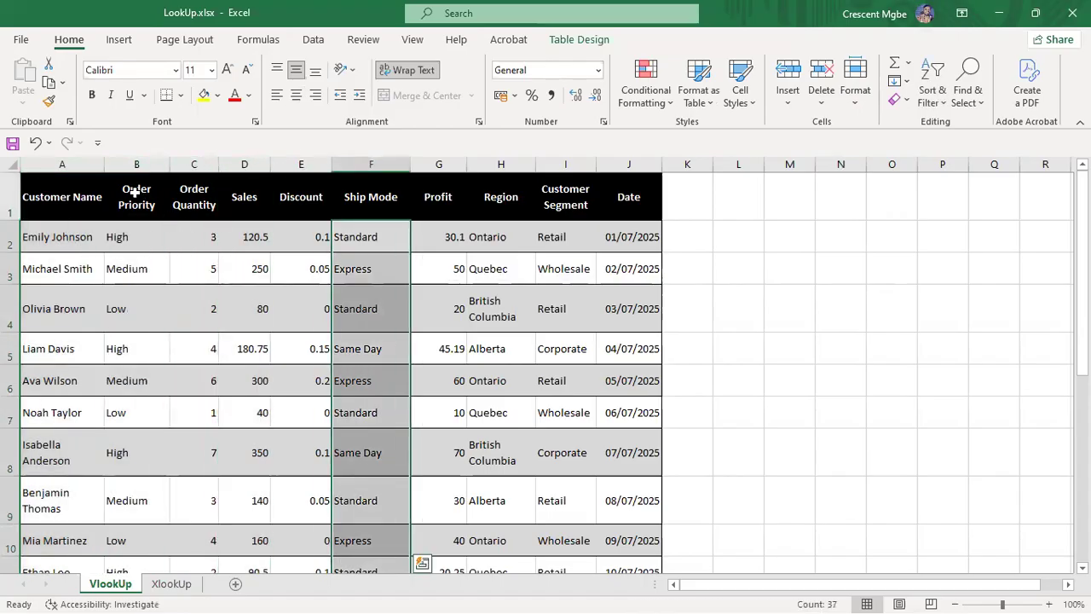
pyautogui.click(68, 162)
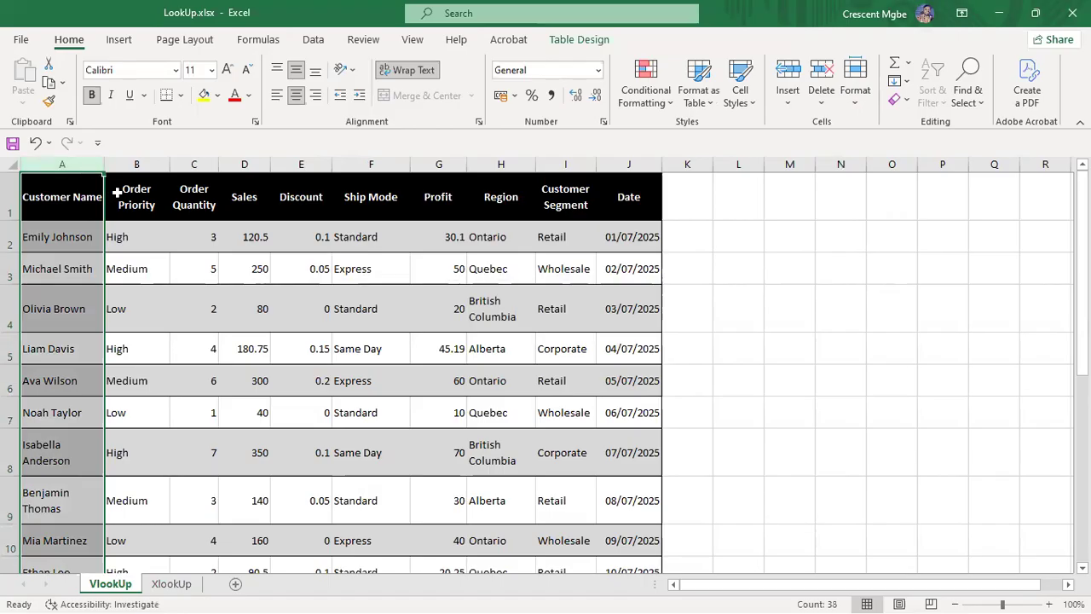
pyautogui.click(309, 164)
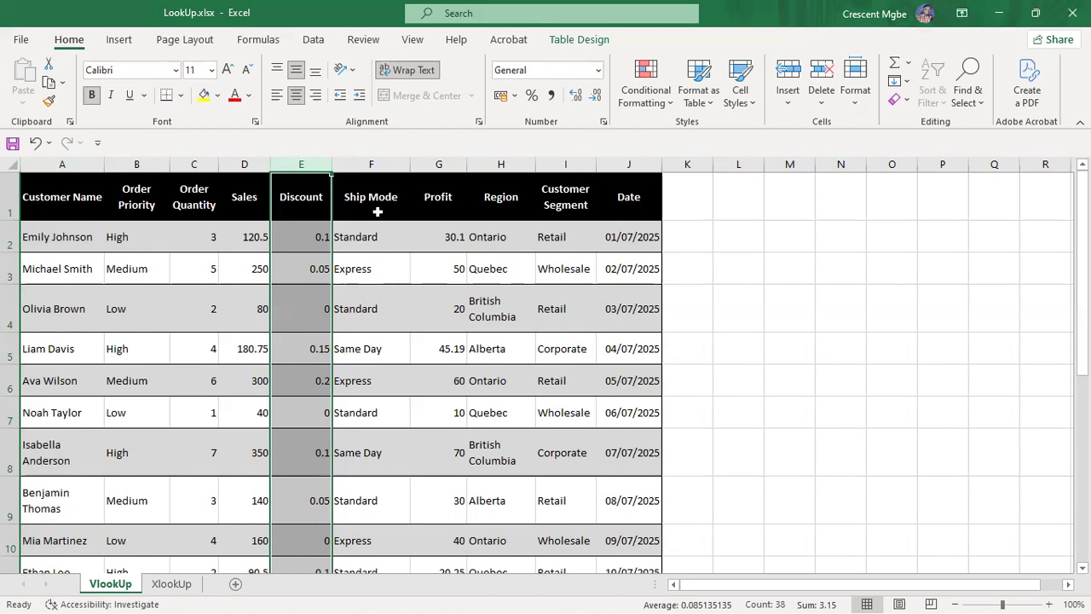
pyautogui.click(438, 165)
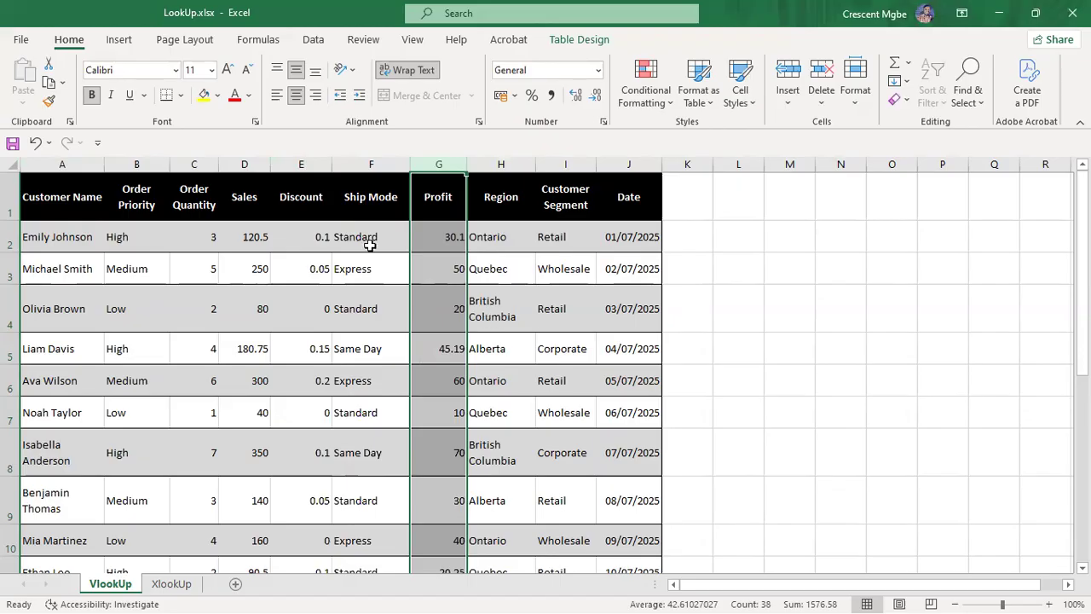
pyautogui.click(58, 163)
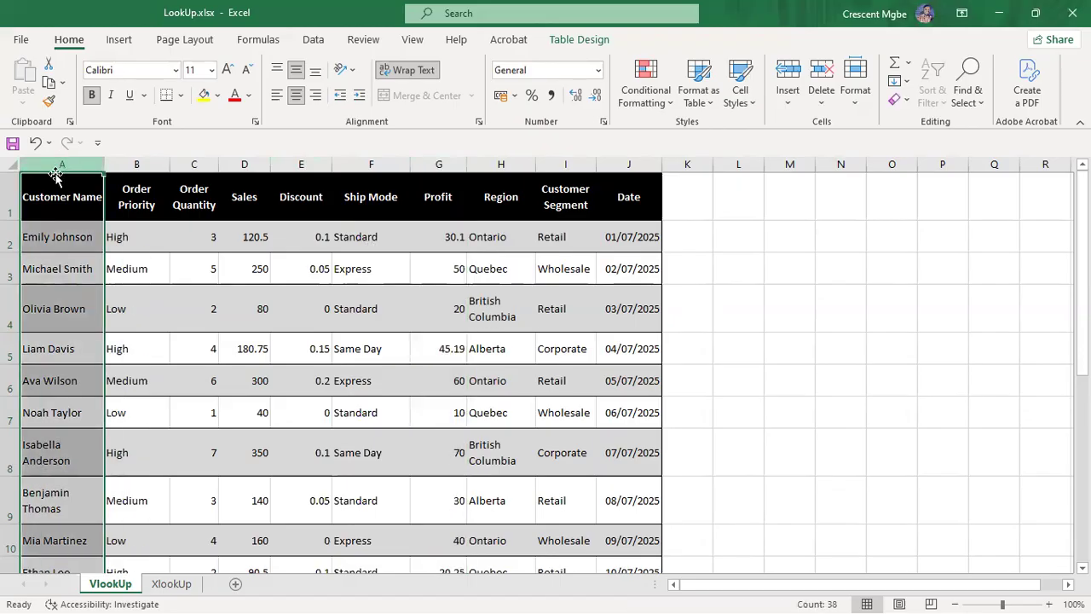
pyautogui.click(52, 237)
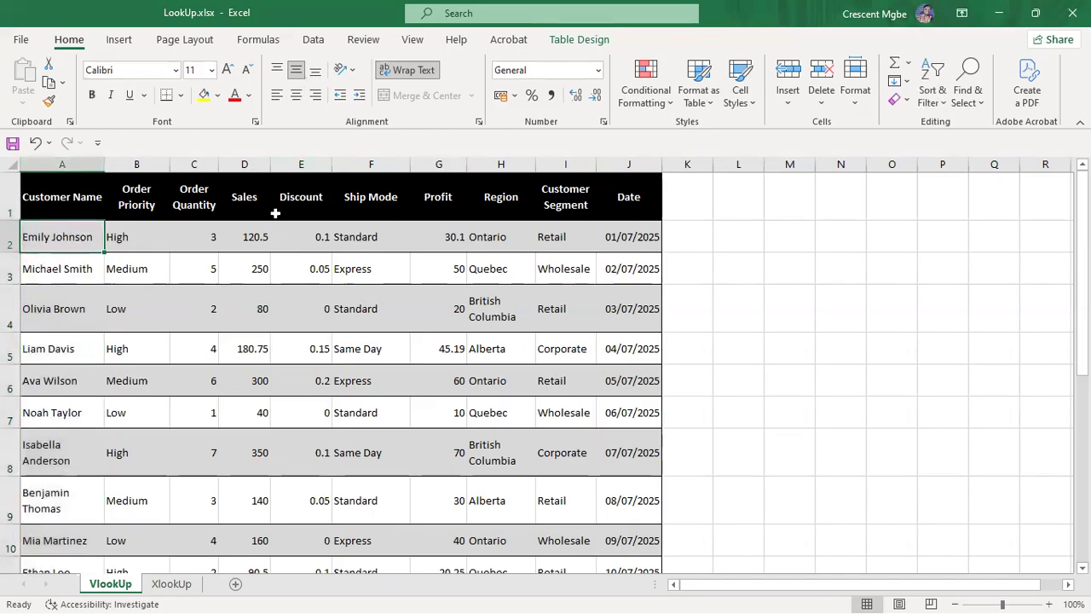
# Step: Enter =VLOOKUP(A2,A:J,6,FALSE) in N3, returning the Ship Mode Standard
pyautogui.click(842, 268)
pyautogui.write('=VL')
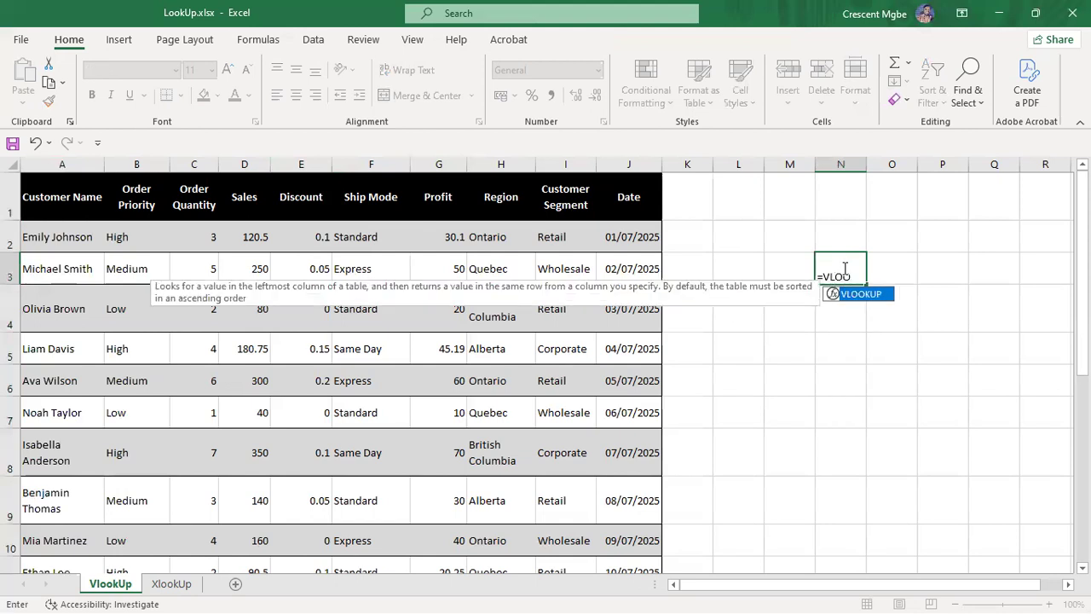
pyautogui.write('OO')
pyautogui.doubleClick(859, 294)
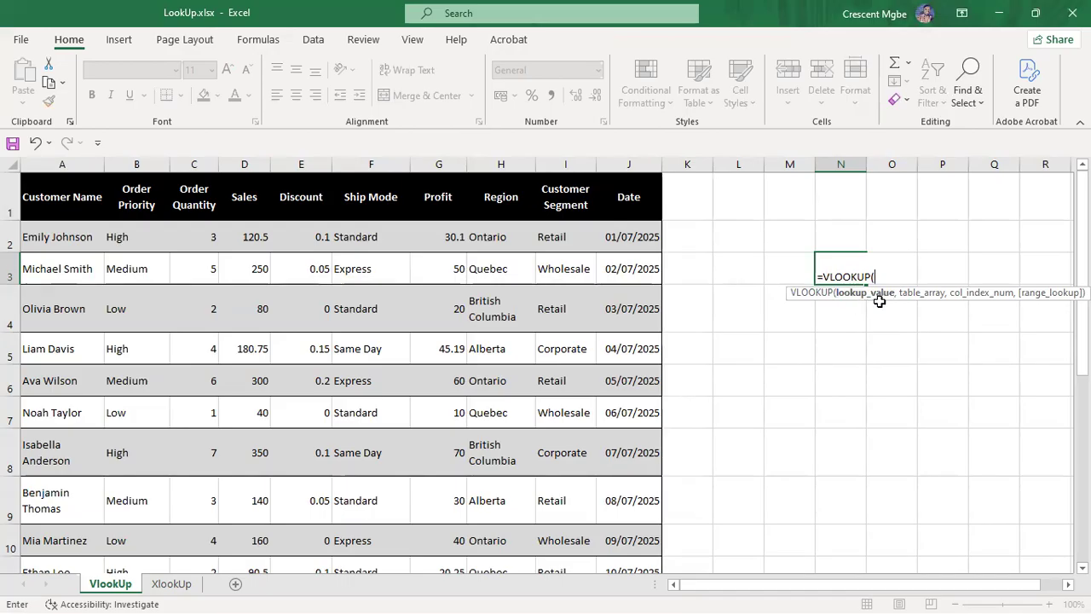
pyautogui.click(68, 241)
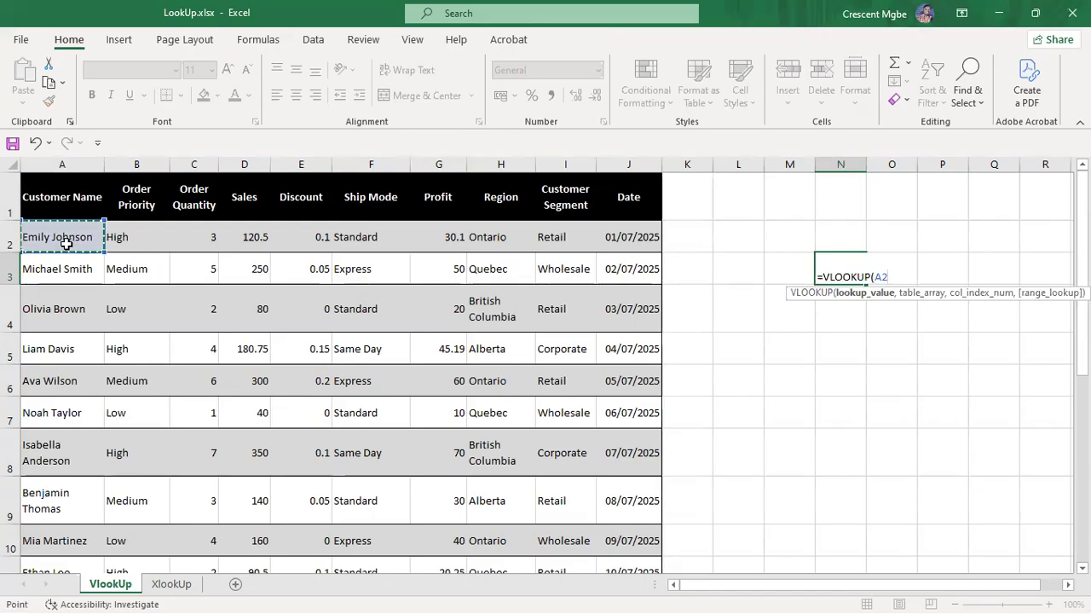
pyautogui.write(',')
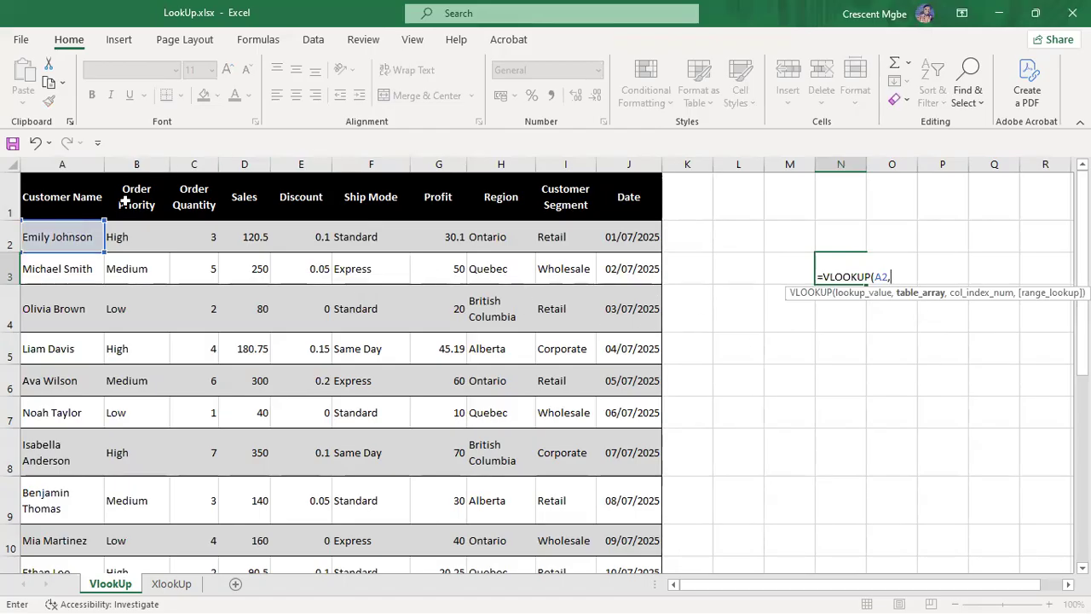
pyautogui.moveTo(52, 169); pyautogui.dragTo(613, 337)
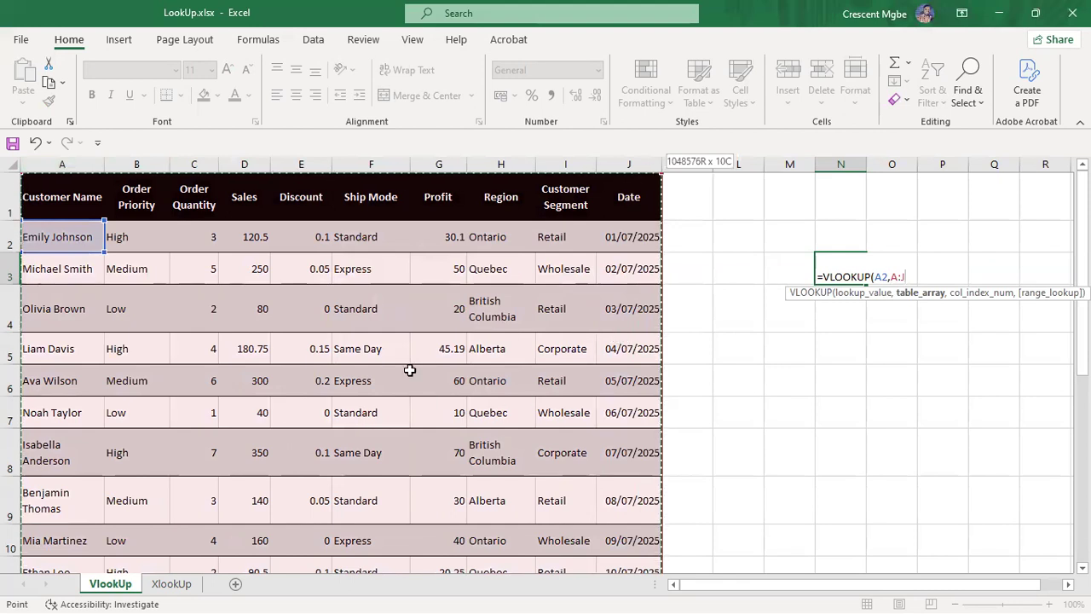
pyautogui.write(',')
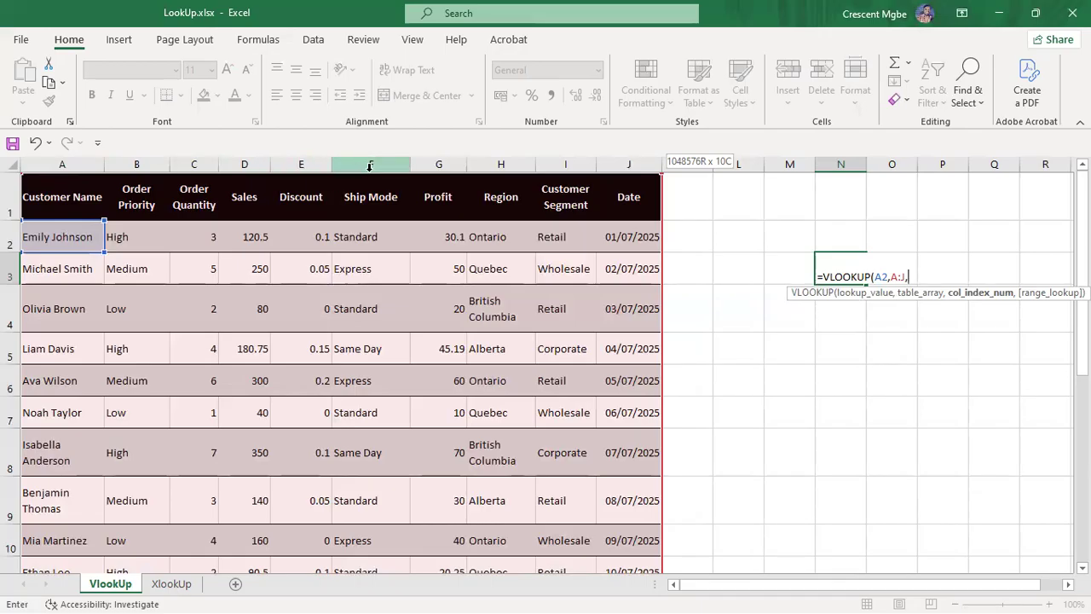
pyautogui.write('6')
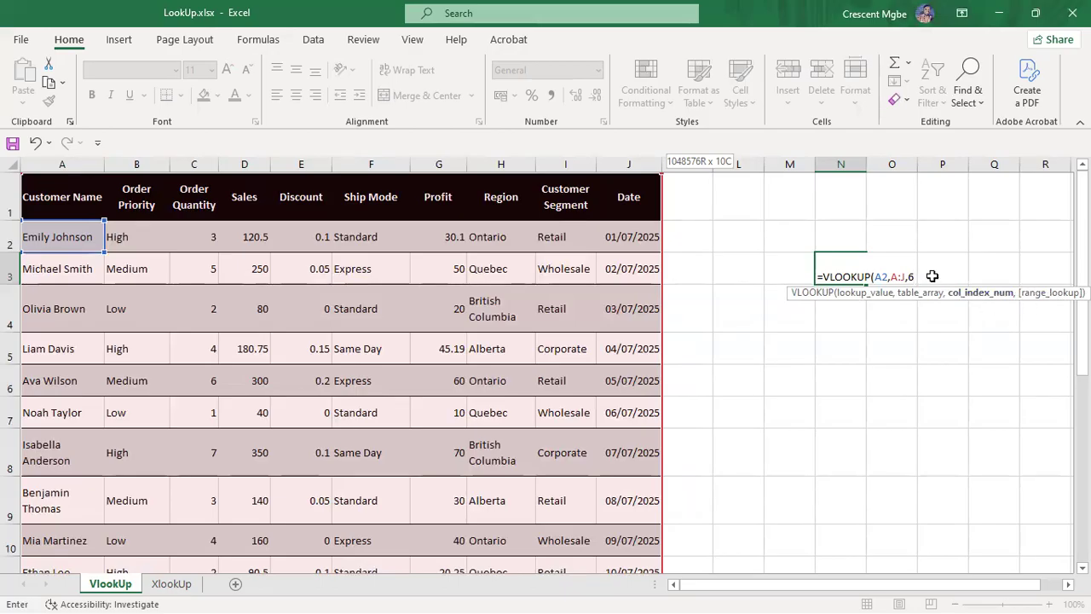
pyautogui.write(',')
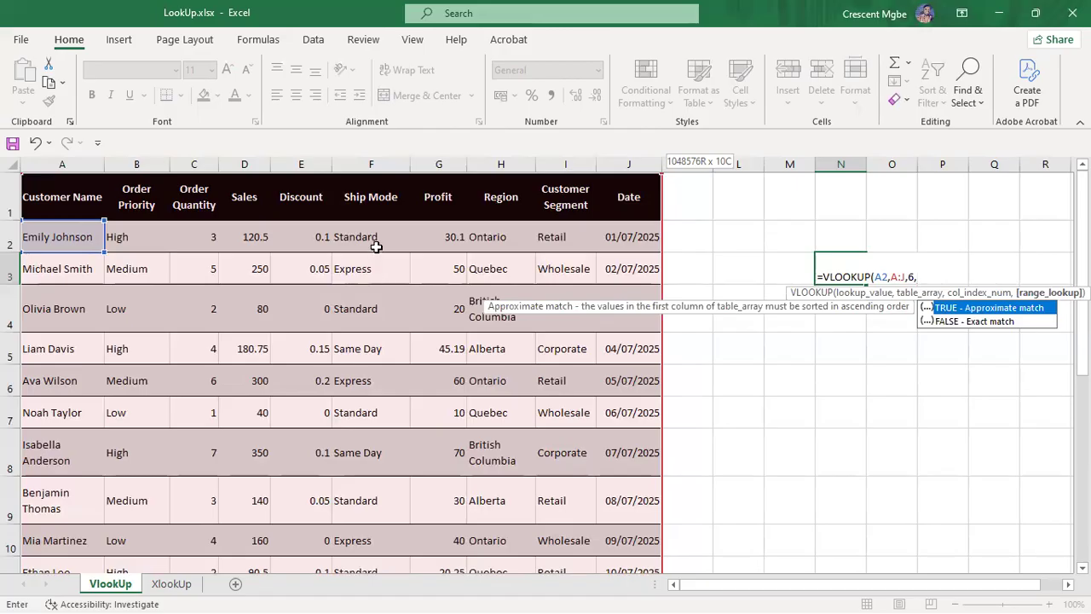
pyautogui.doubleClick(973, 321)
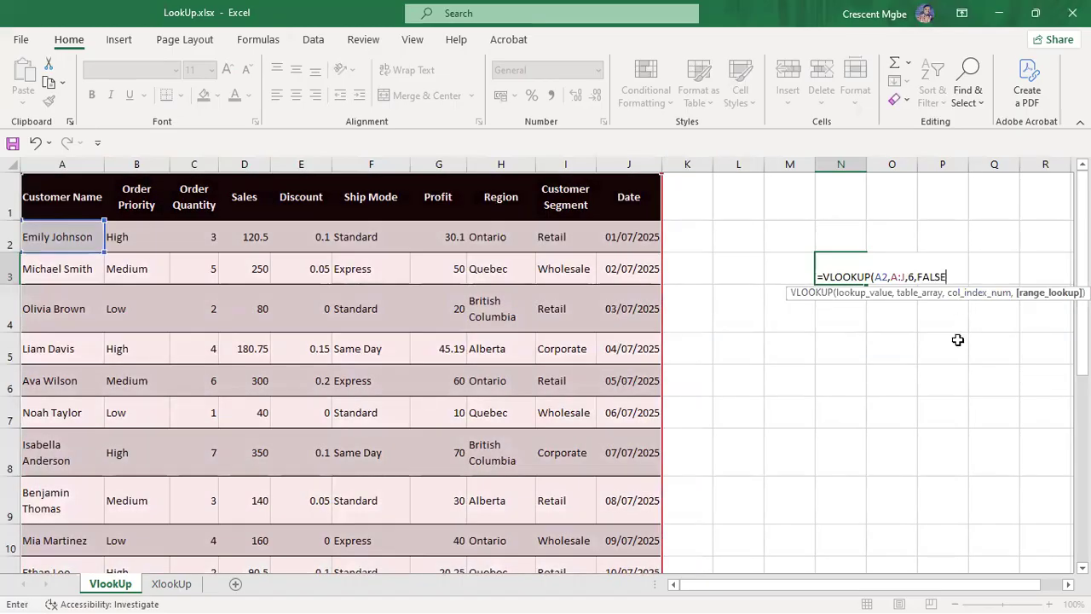
pyautogui.press('Return')
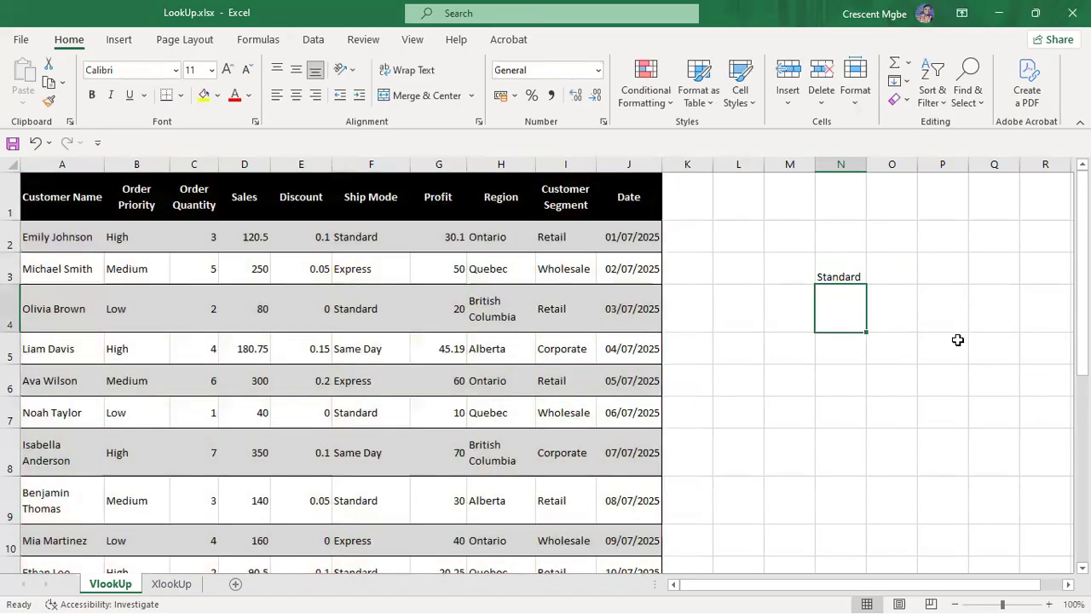
pyautogui.click(919, 433)
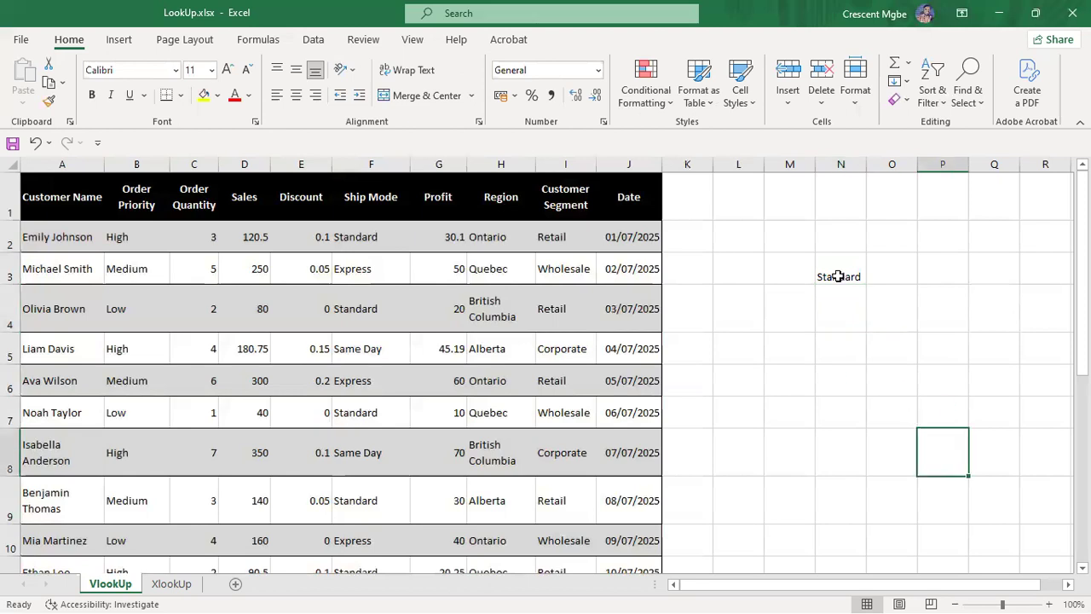
pyautogui.click(360, 239)
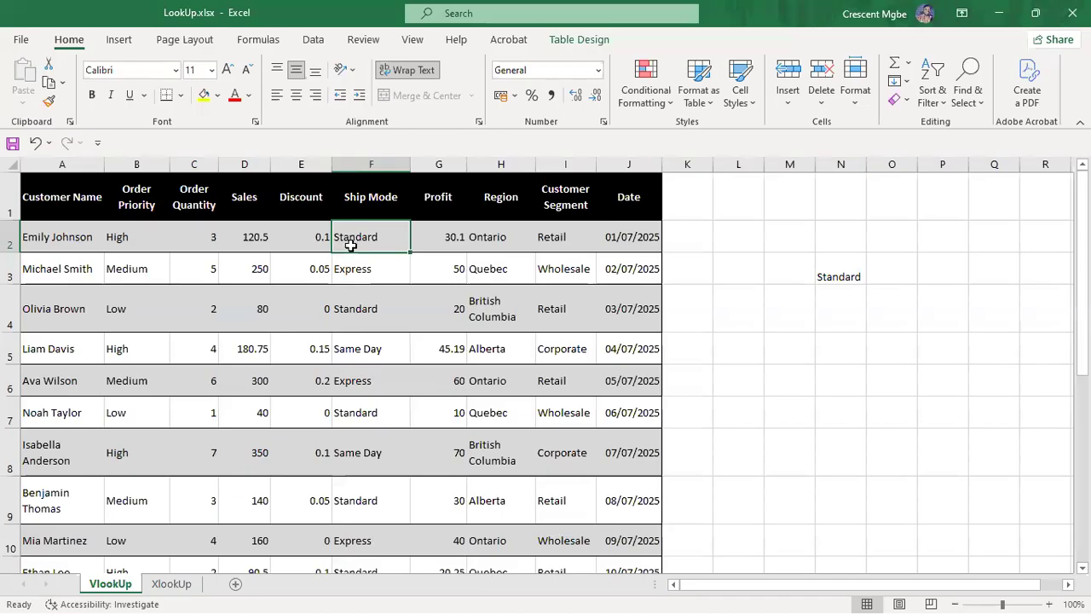
pyautogui.click(848, 278)
pyautogui.moveTo(867, 284); pyautogui.dragTo(911, 285)
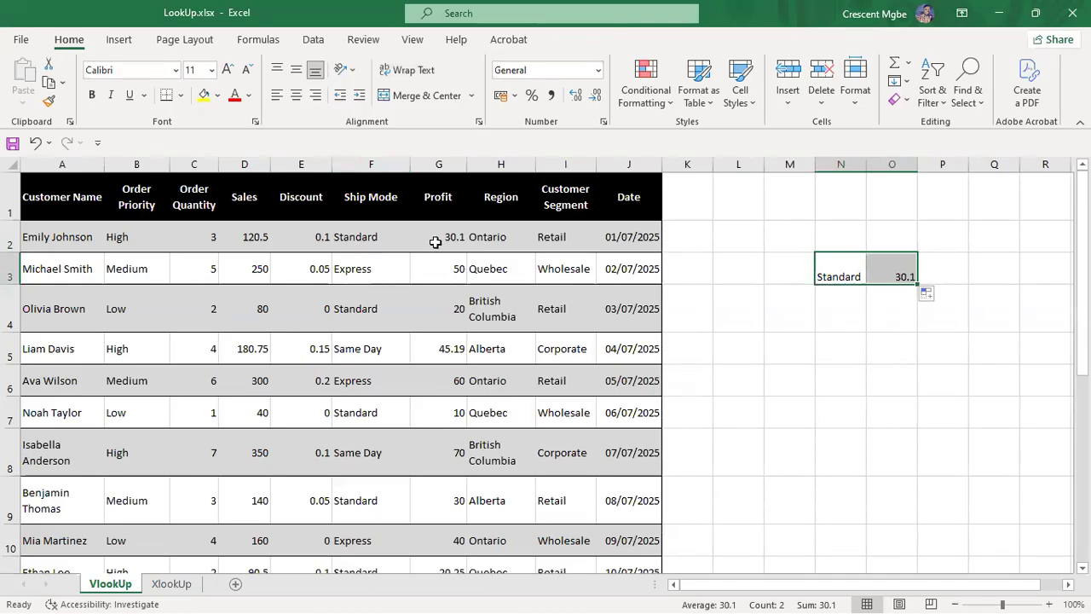
pyautogui.moveTo(919, 285); pyautogui.dragTo(969, 285)
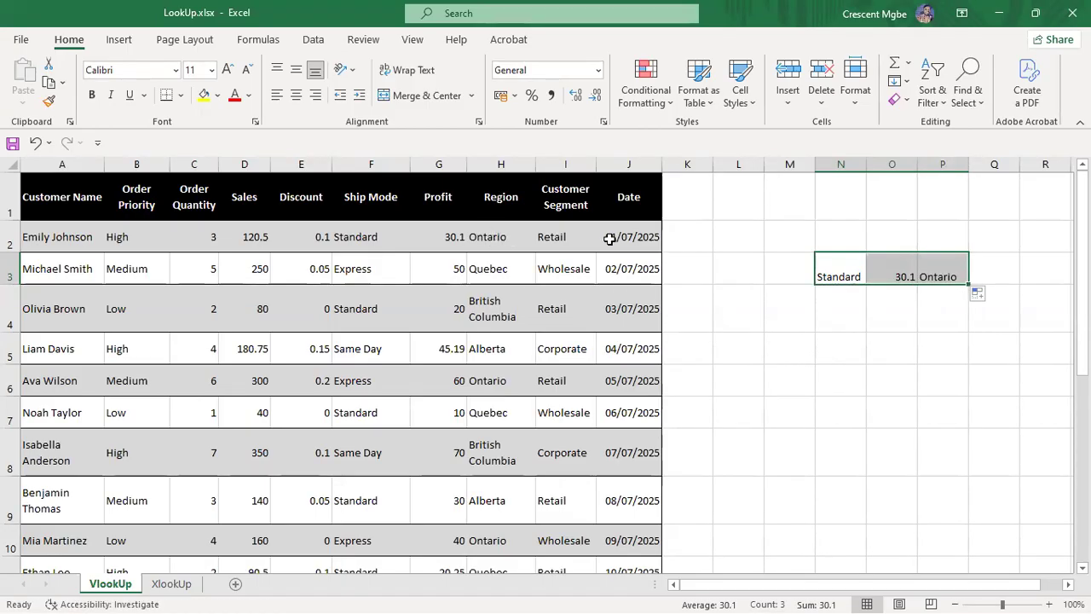
pyautogui.moveTo(970, 282); pyautogui.dragTo(872, 279)
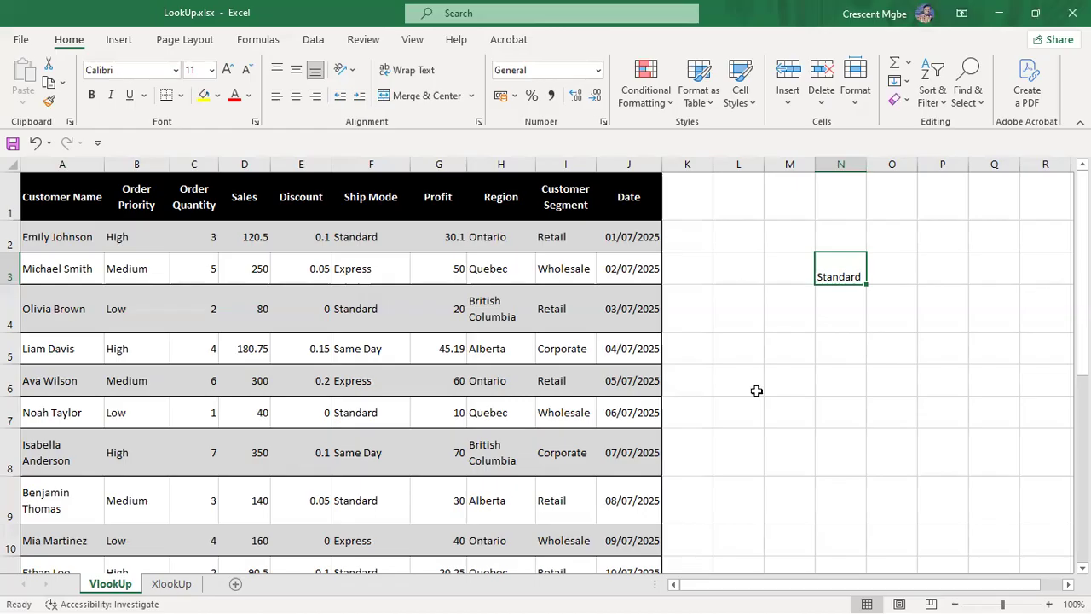
# Step: Clear N3 and enter headings CUSTOMER in N3 and PROFIT in O3
pyautogui.click(43, 354)
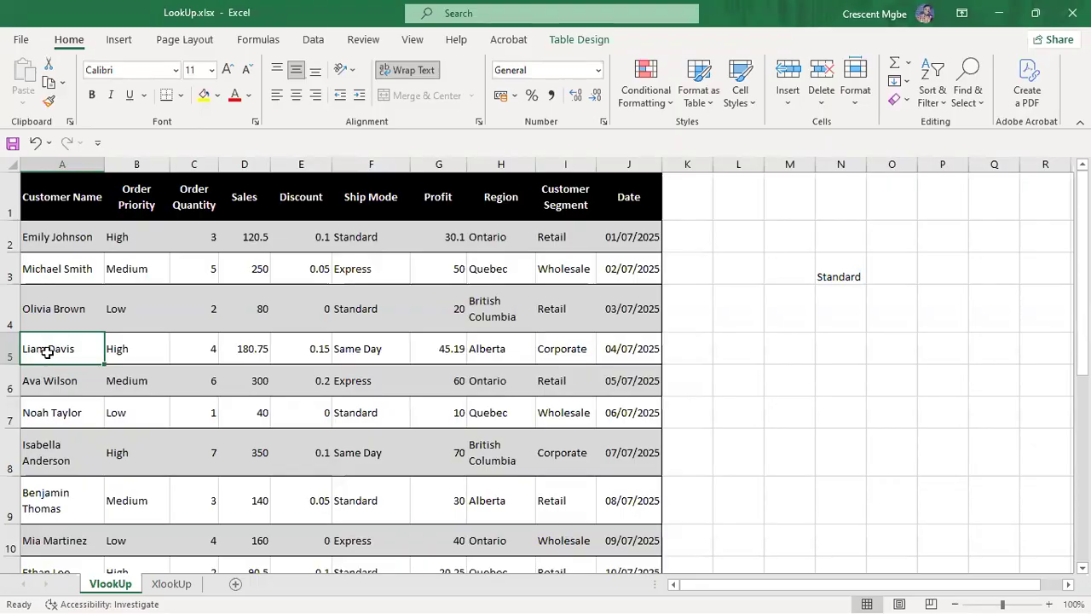
pyautogui.click(853, 276)
pyautogui.press('Delete')
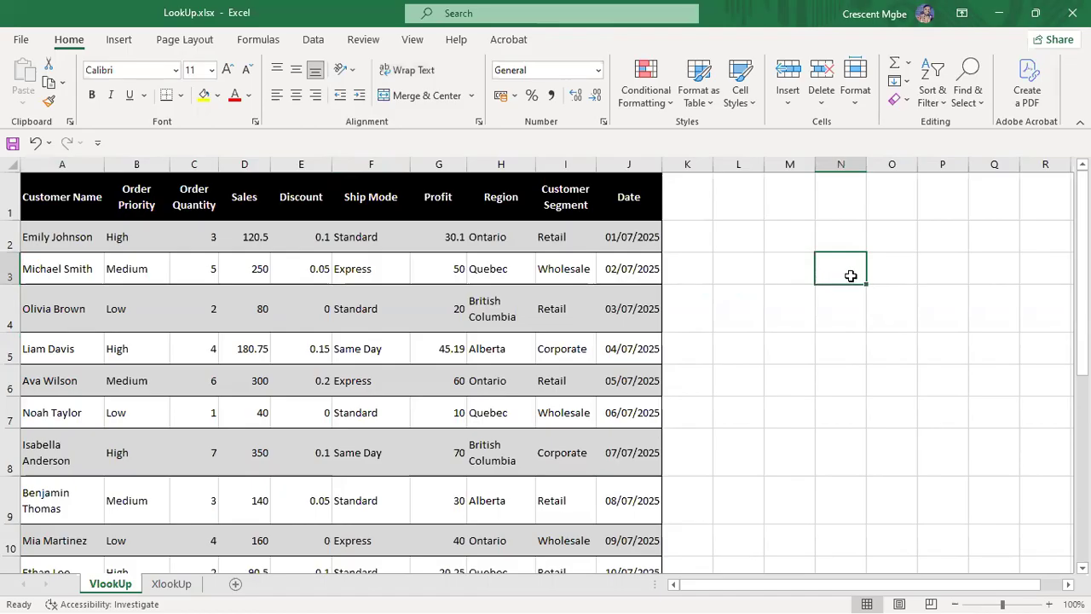
pyautogui.write('cuSTOM')
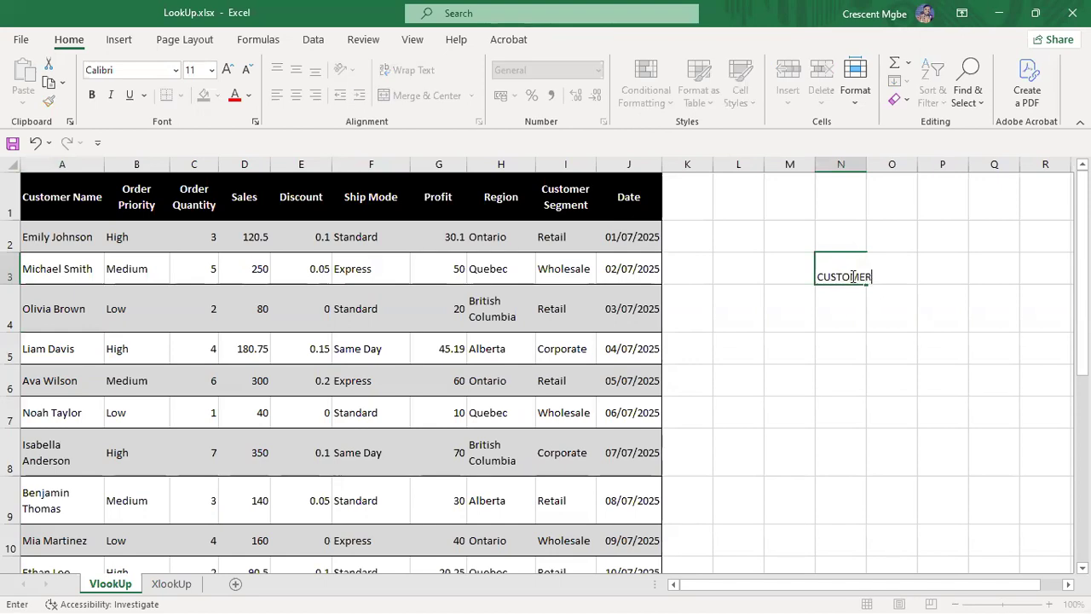
pyautogui.click(943, 290)
pyautogui.click(909, 270)
pyautogui.write('PROFIT')
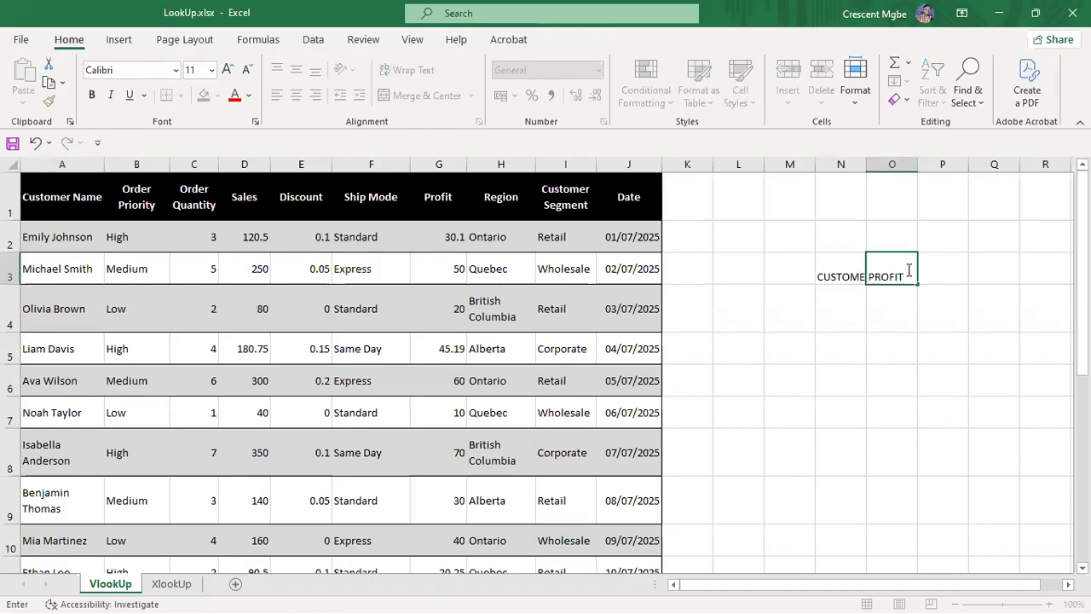
pyautogui.click(926, 433)
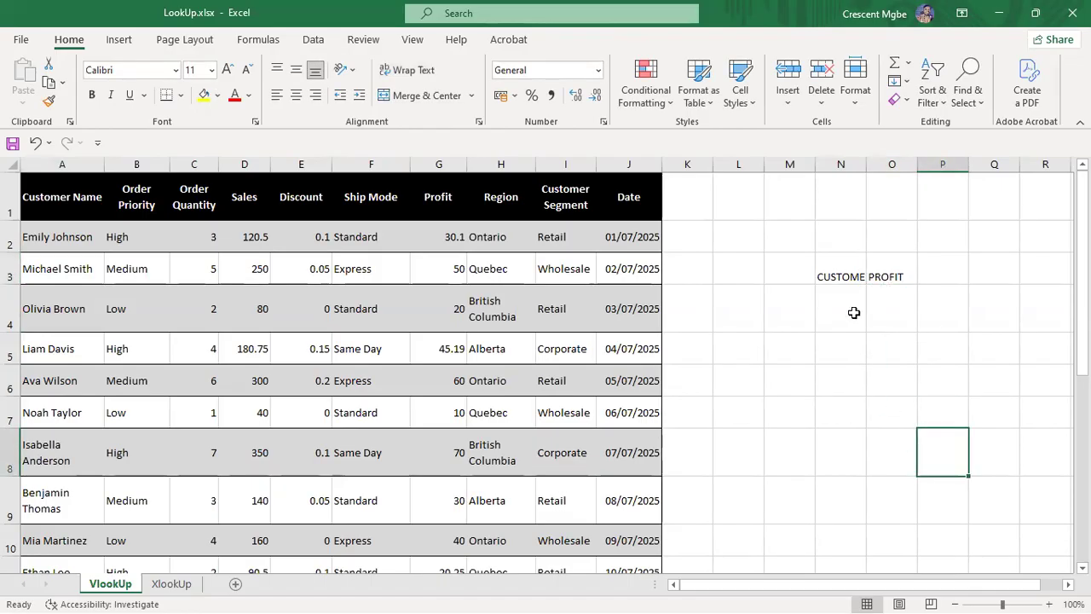
# Step: Make the CUSTOMER and PROFIT headings bold
pyautogui.click(836, 277)
pyautogui.click(91, 96)
pyautogui.click(897, 262)
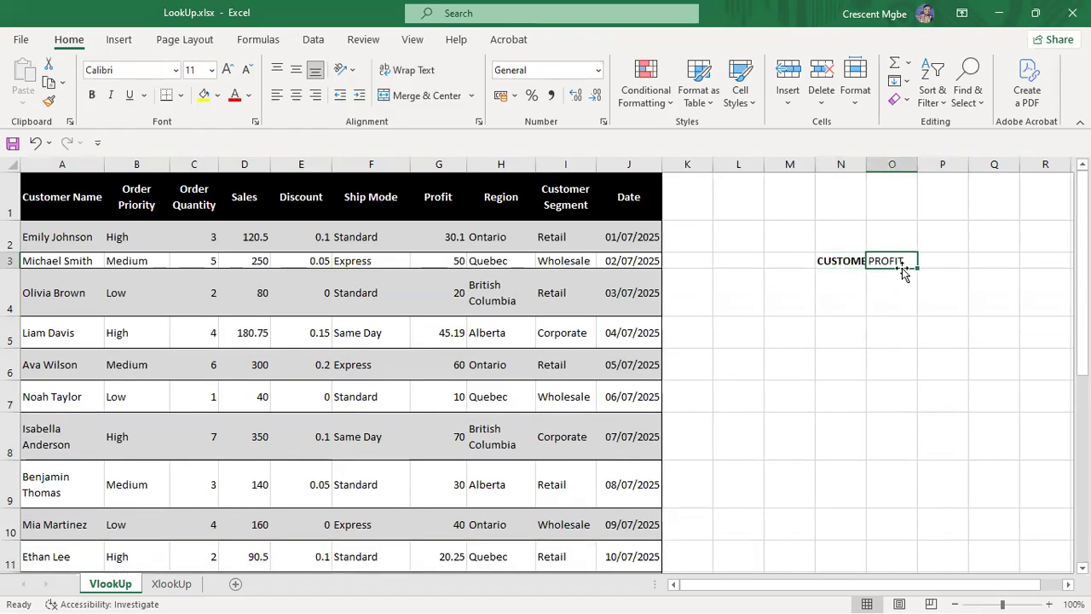
pyautogui.click(91, 96)
pyautogui.click(849, 289)
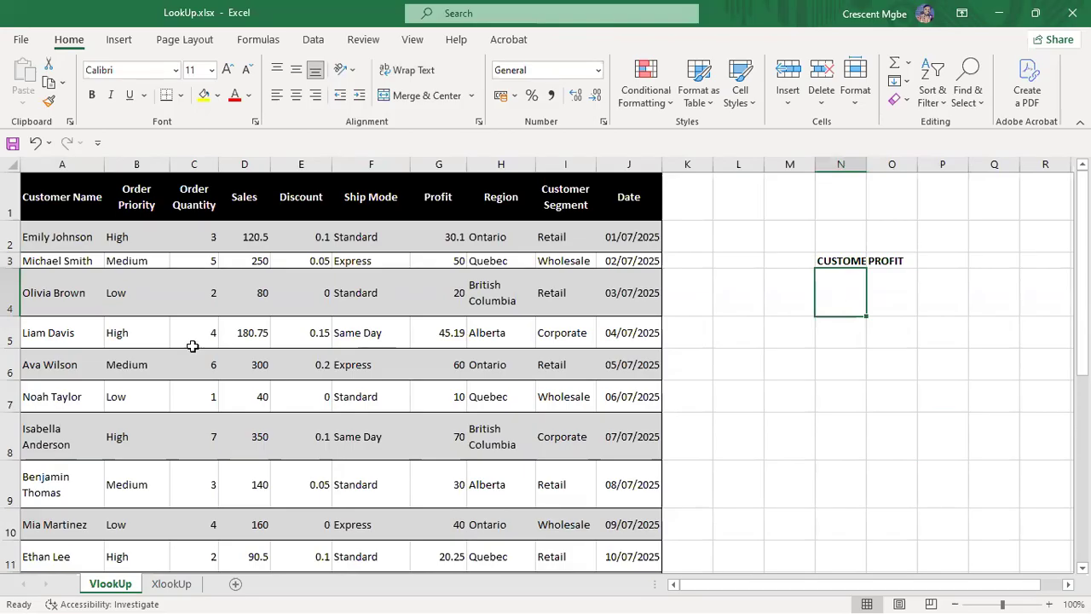
# Step: Copy the customer name from A5 into N4 under CUSTOMER and widen column N
pyautogui.click(75, 333)
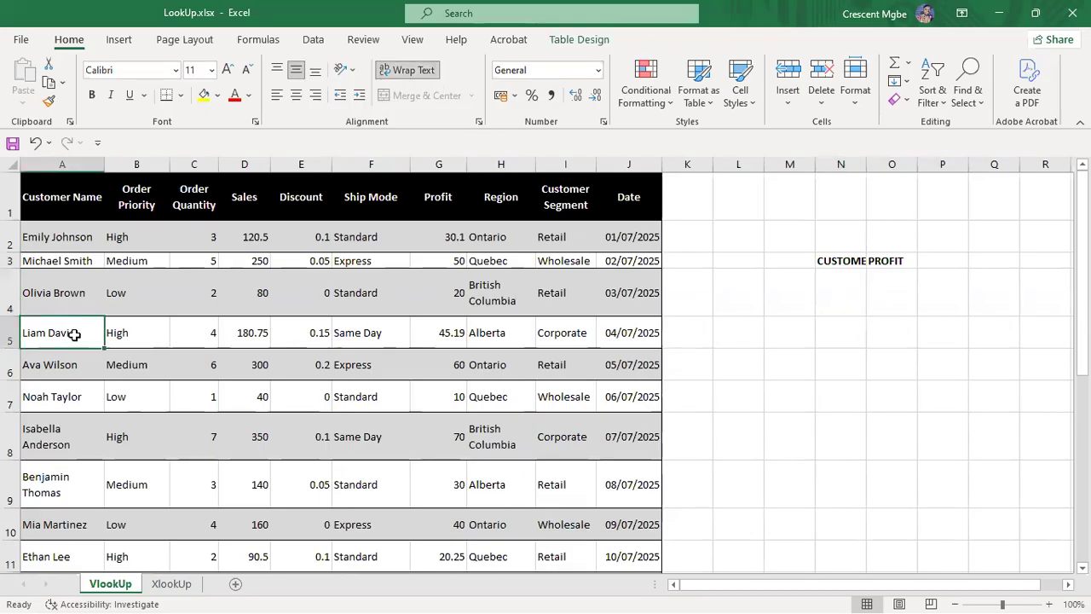
pyautogui.hotkey('ctrl', 'c')
pyautogui.click(833, 290)
pyautogui.hotkey('ctrl', 'v')
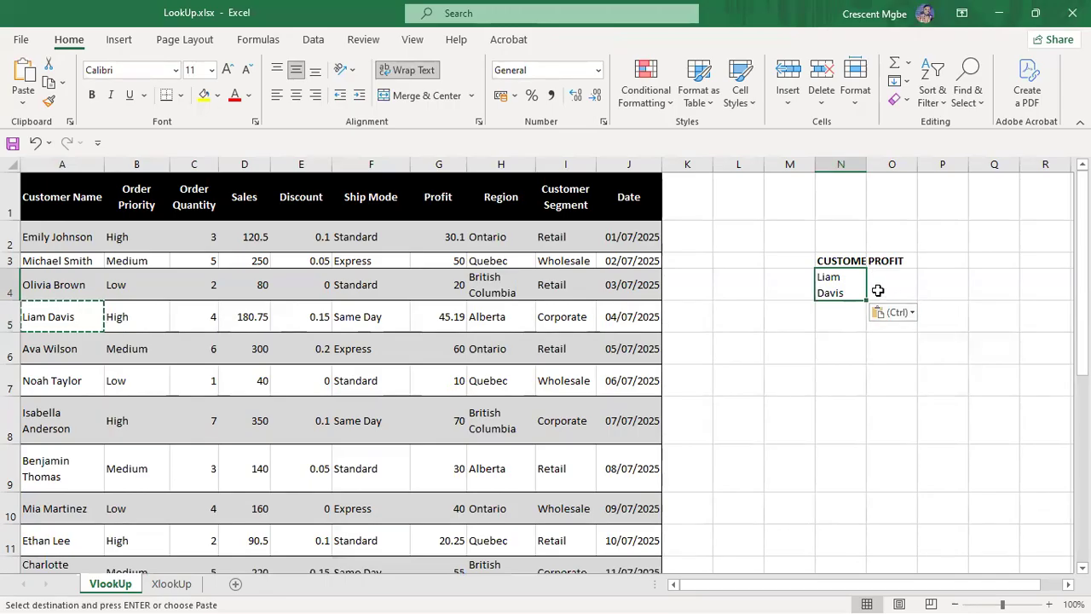
pyautogui.moveTo(866, 164); pyautogui.dragTo(878, 165)
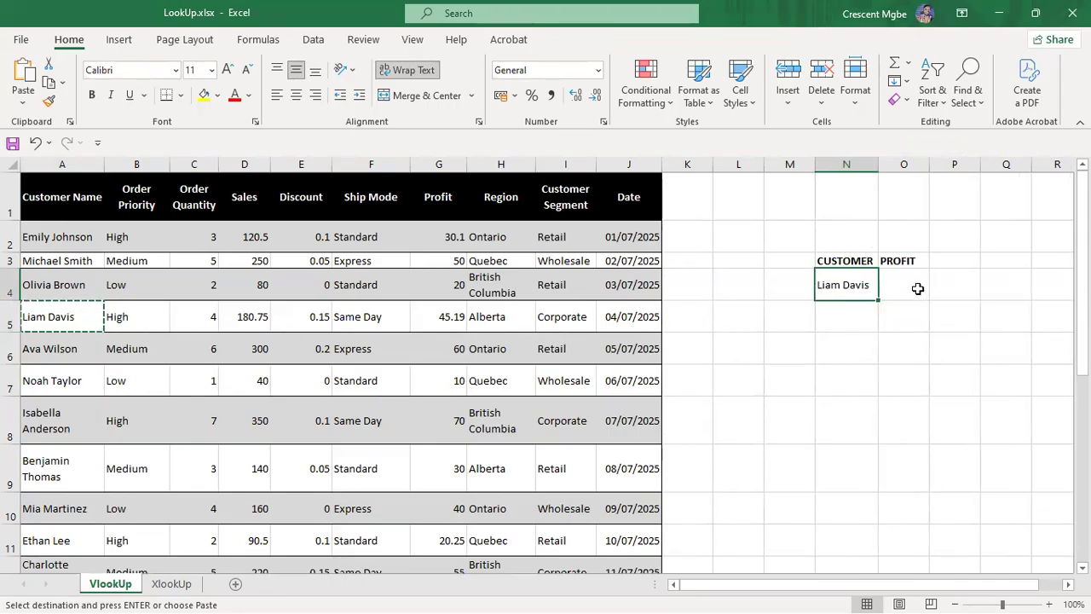
pyautogui.click(918, 289)
pyautogui.click(845, 315)
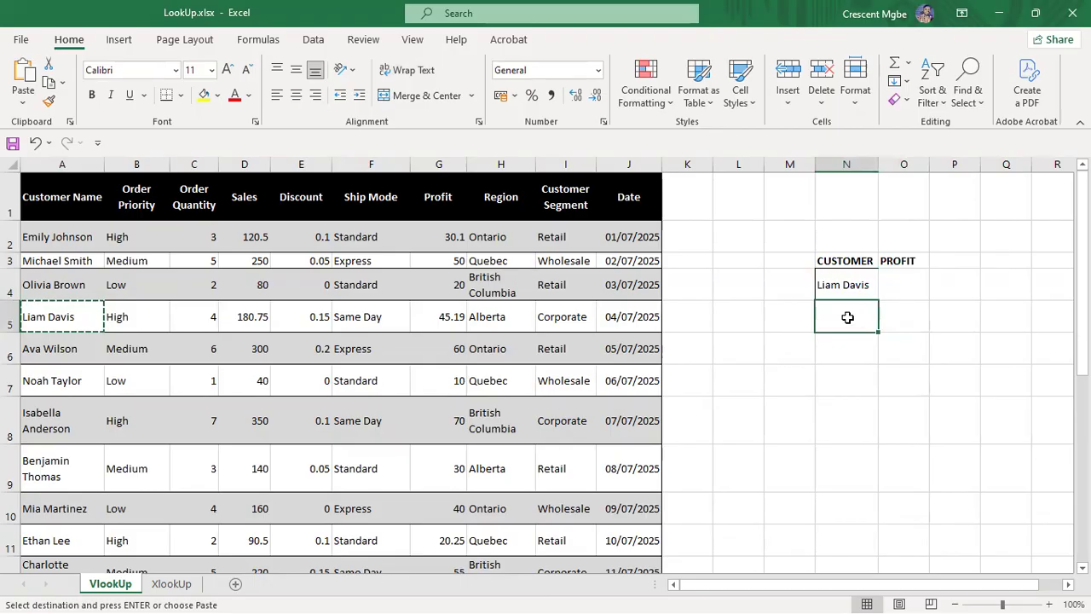
# Step: Add the heading REGION in cell P3
pyautogui.click(958, 262)
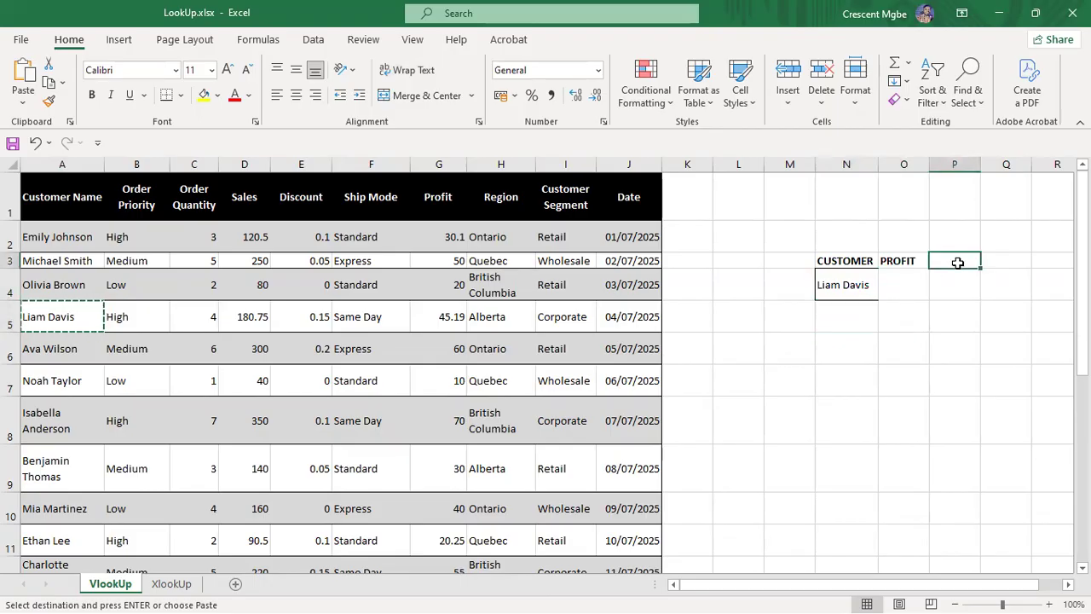
pyautogui.write('REGION')
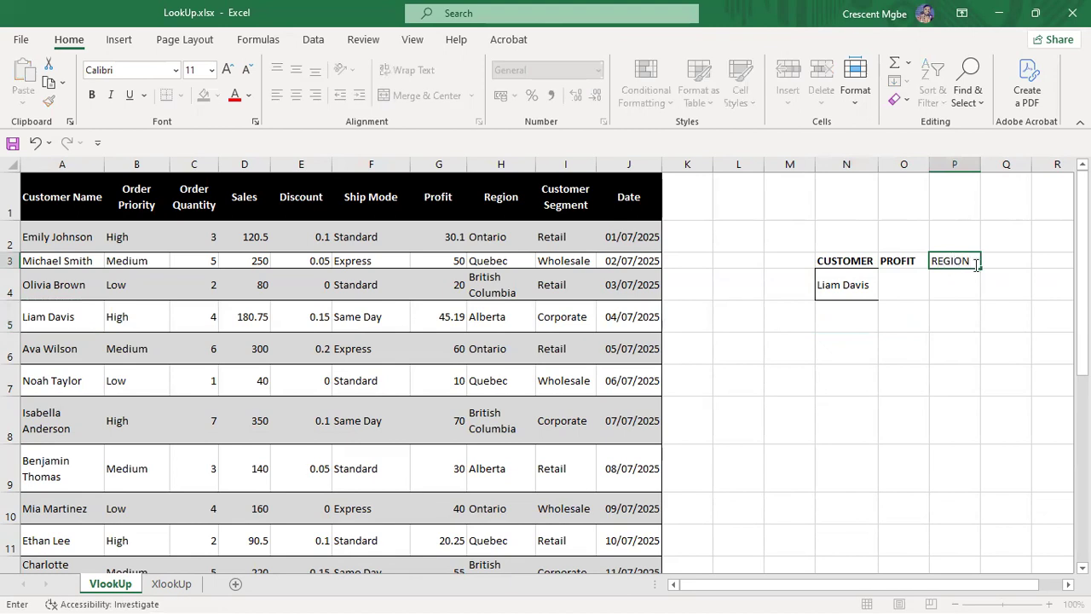
pyautogui.click(983, 348)
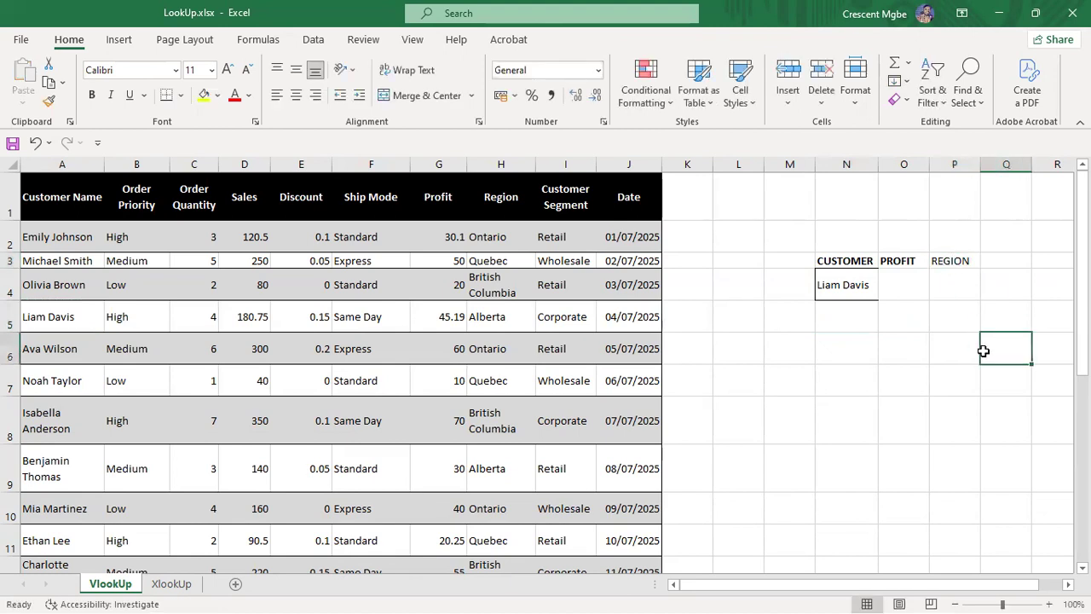
# Step: Copy the customer name from A8 into N5 and widen column N a little more
pyautogui.click(859, 316)
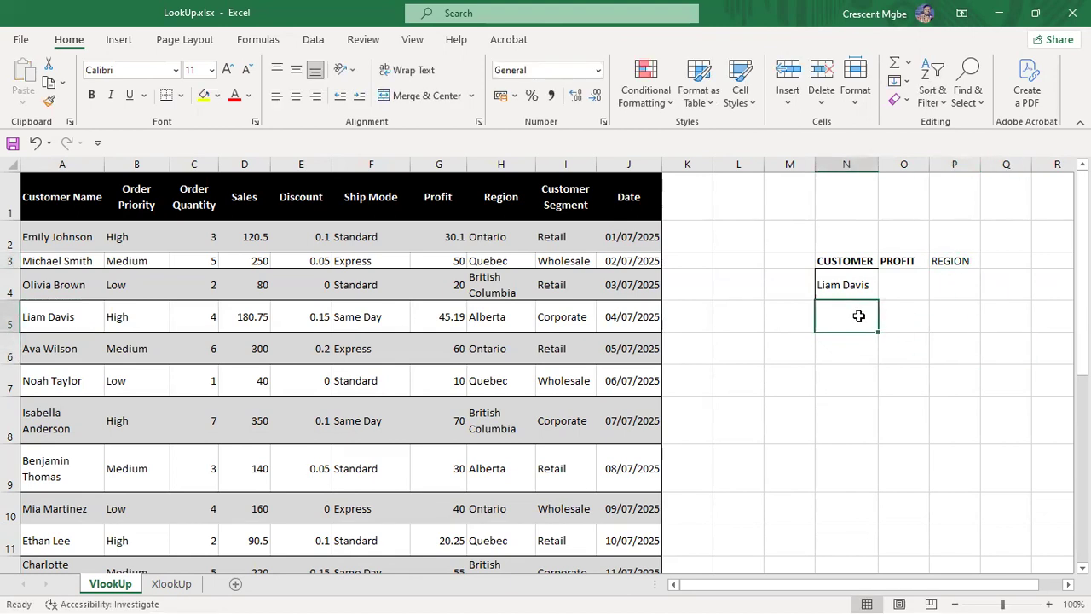
pyautogui.click(52, 420)
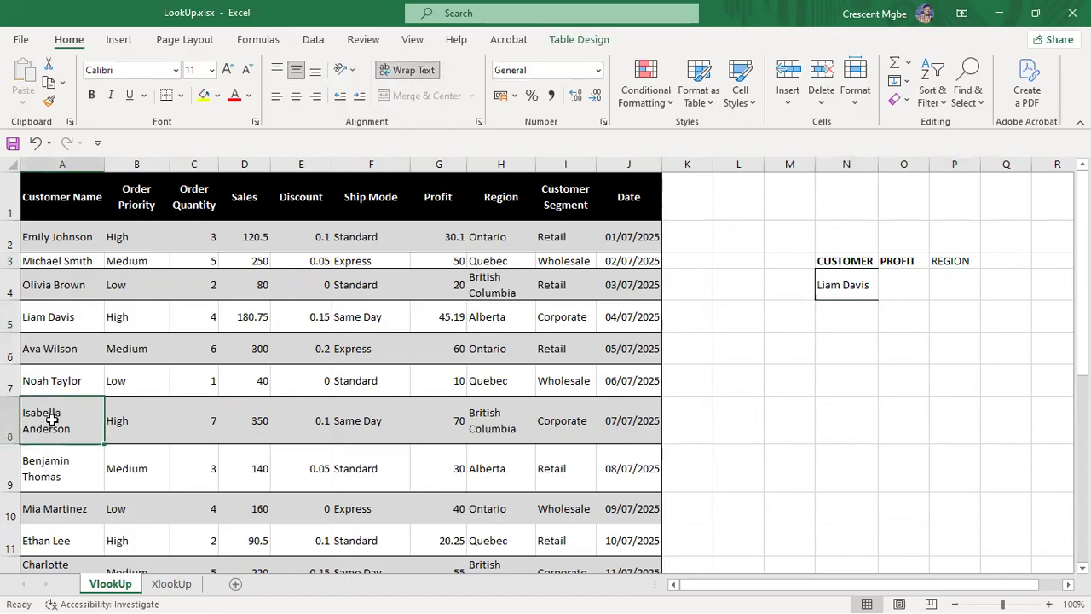
pyautogui.hotkey('ctrl', 'c')
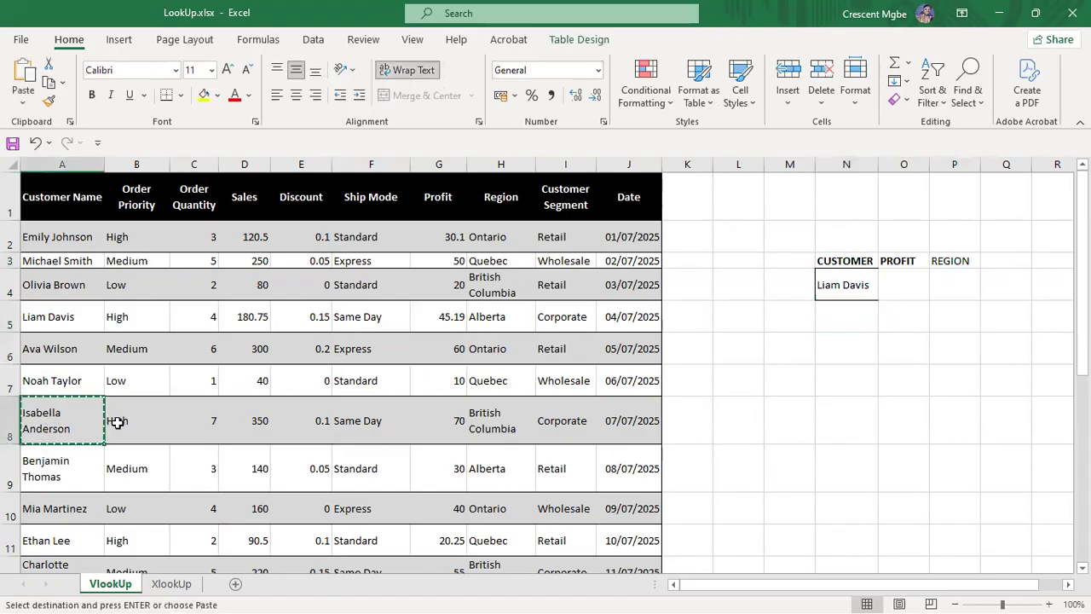
pyautogui.click(859, 317)
pyautogui.hotkey('ctrl', 'v')
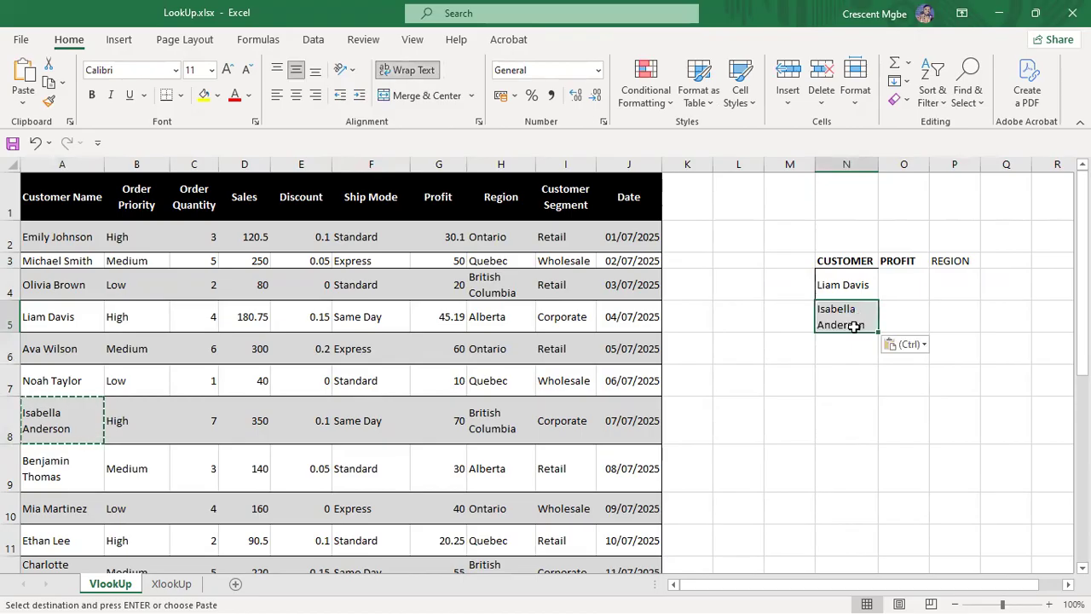
pyautogui.moveTo(879, 164); pyautogui.dragTo(889, 163)
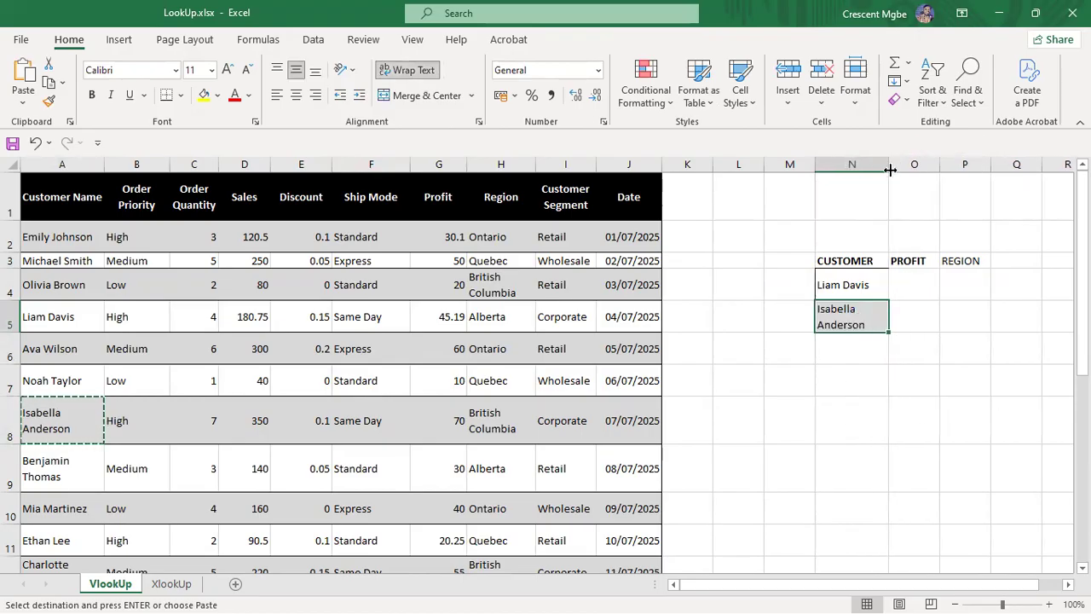
pyautogui.click(926, 295)
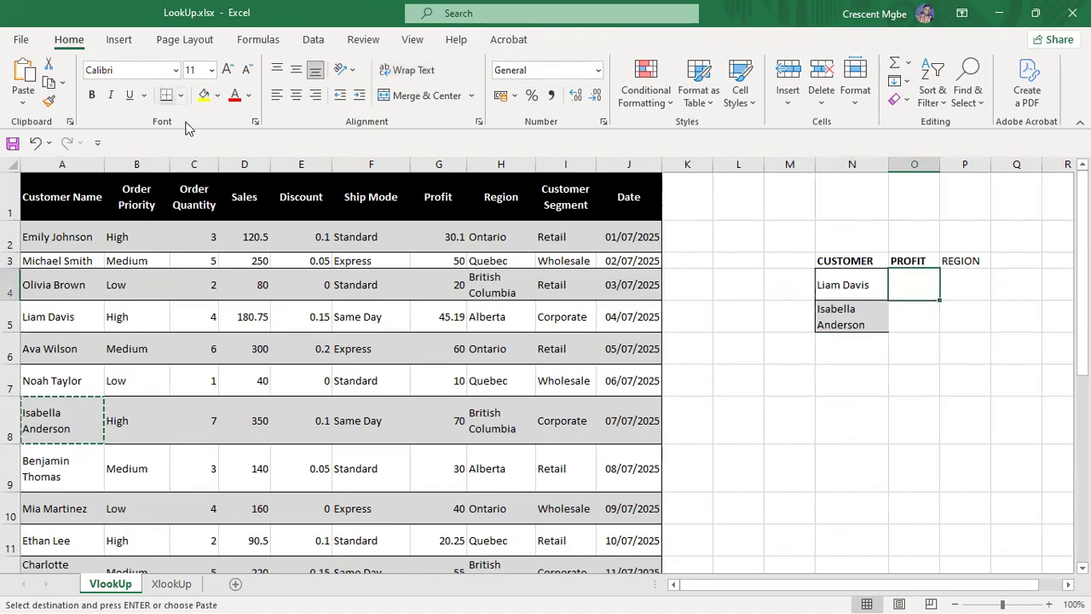
# Step: Put outside borders around the result cells O4 and P5
pyautogui.click(181, 95)
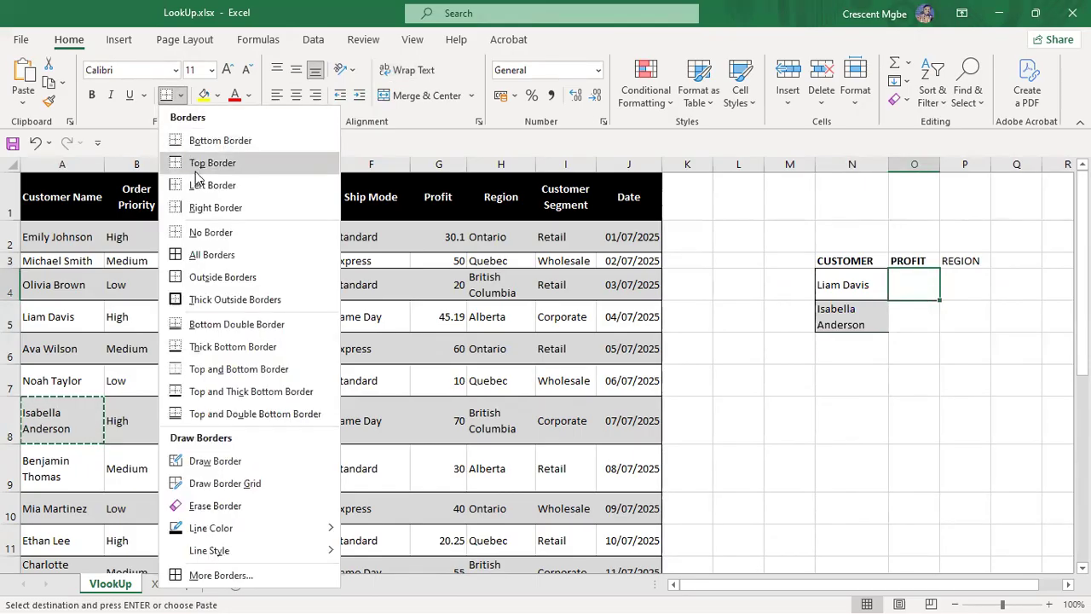
pyautogui.click(202, 280)
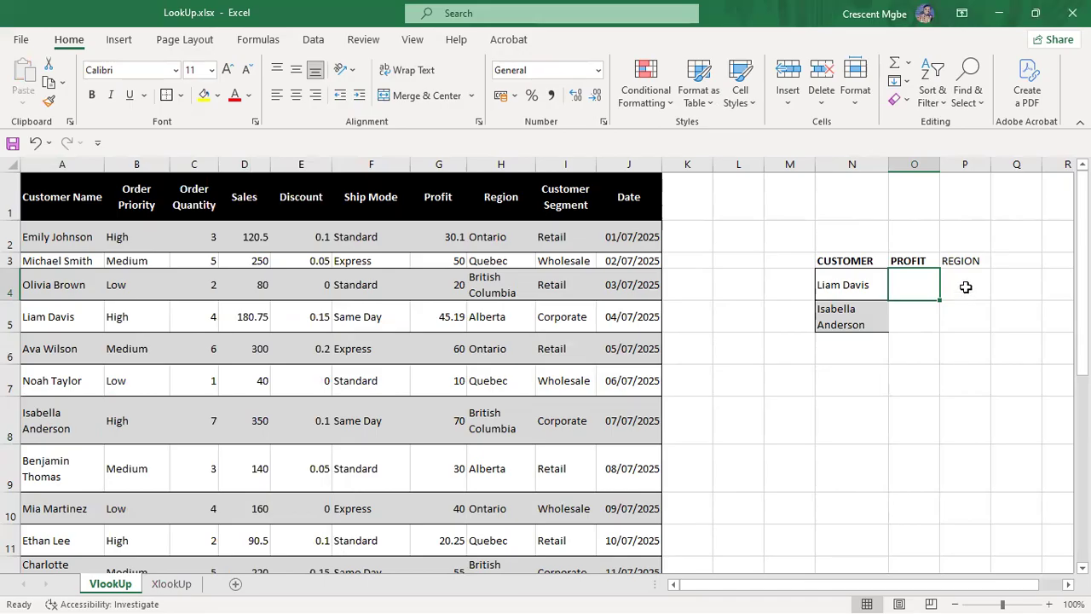
pyautogui.click(970, 322)
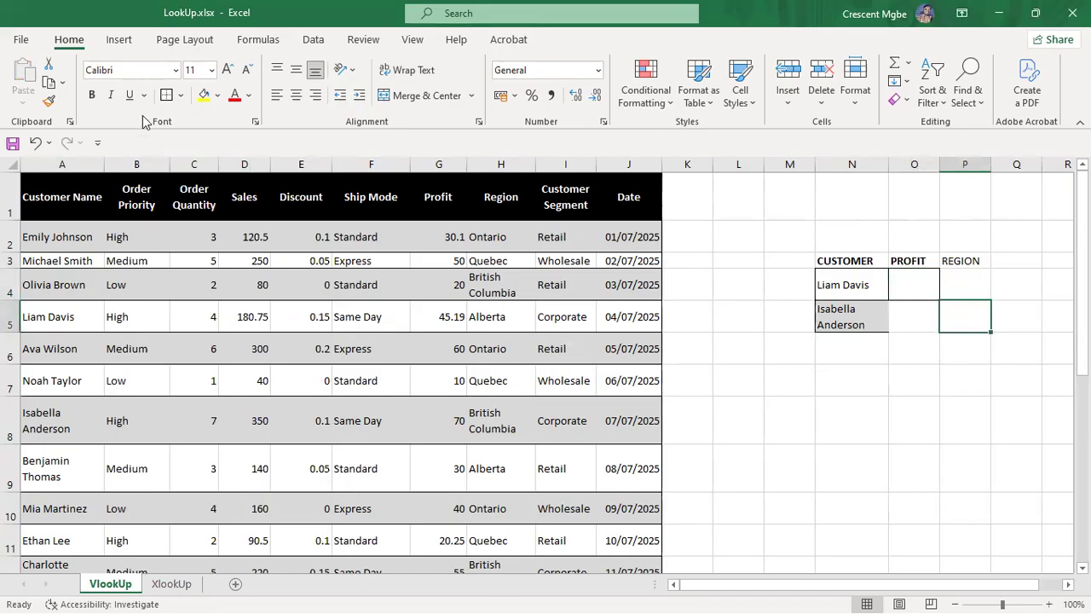
pyautogui.click(181, 95)
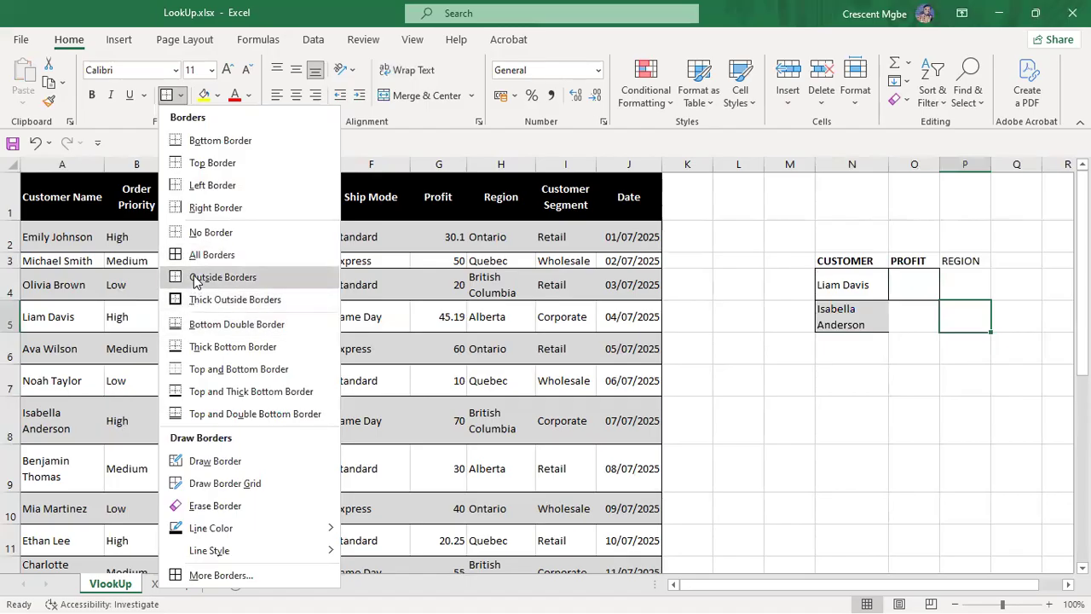
pyautogui.click(195, 282)
pyautogui.click(1006, 384)
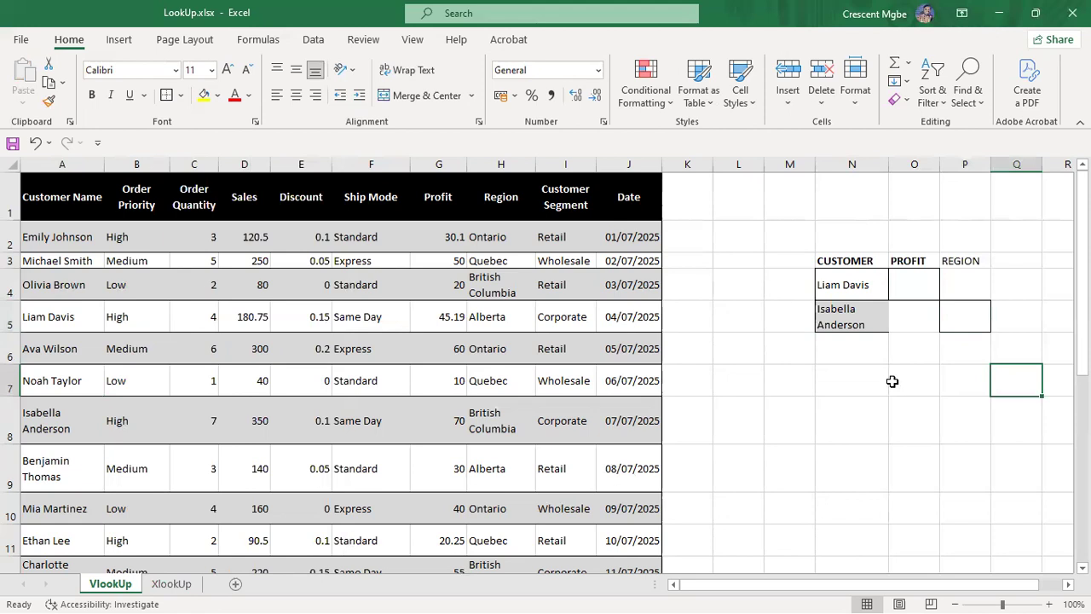
# Step: Enter =VLOOKUP(N4,A1:J38,7) in O4 to return the customer's profit, showing 35
pyautogui.click(914, 282)
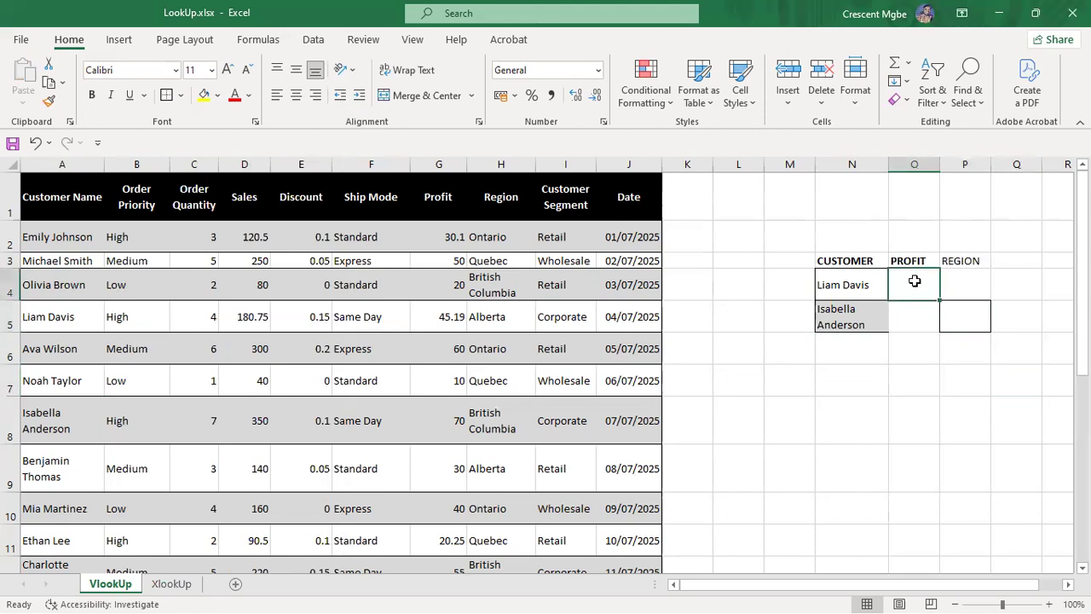
pyautogui.write('=VL')
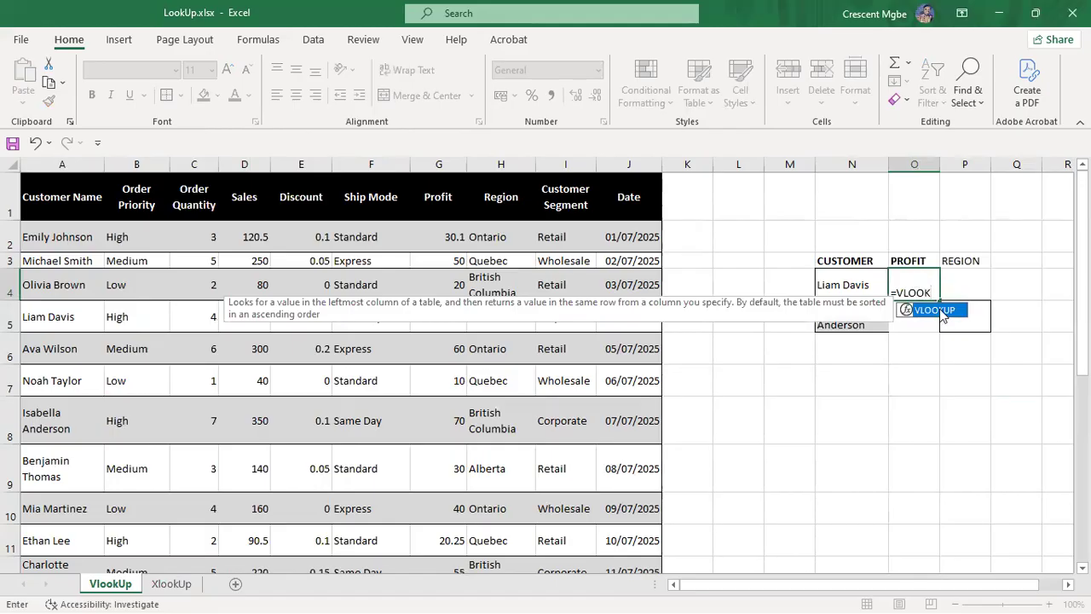
pyautogui.write('OOK')
pyautogui.doubleClick(941, 312)
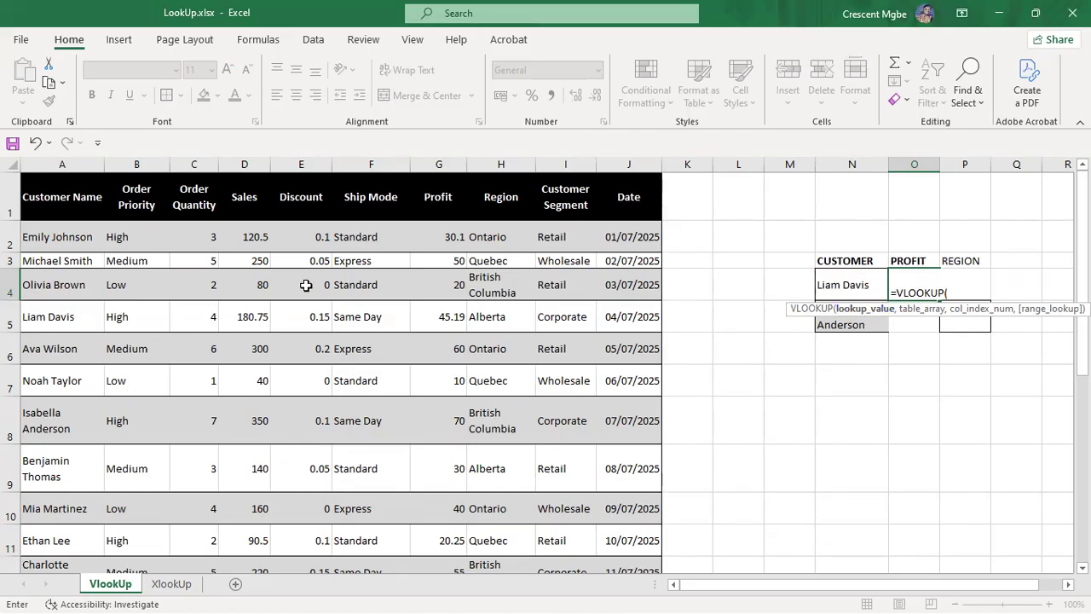
pyautogui.click(823, 284)
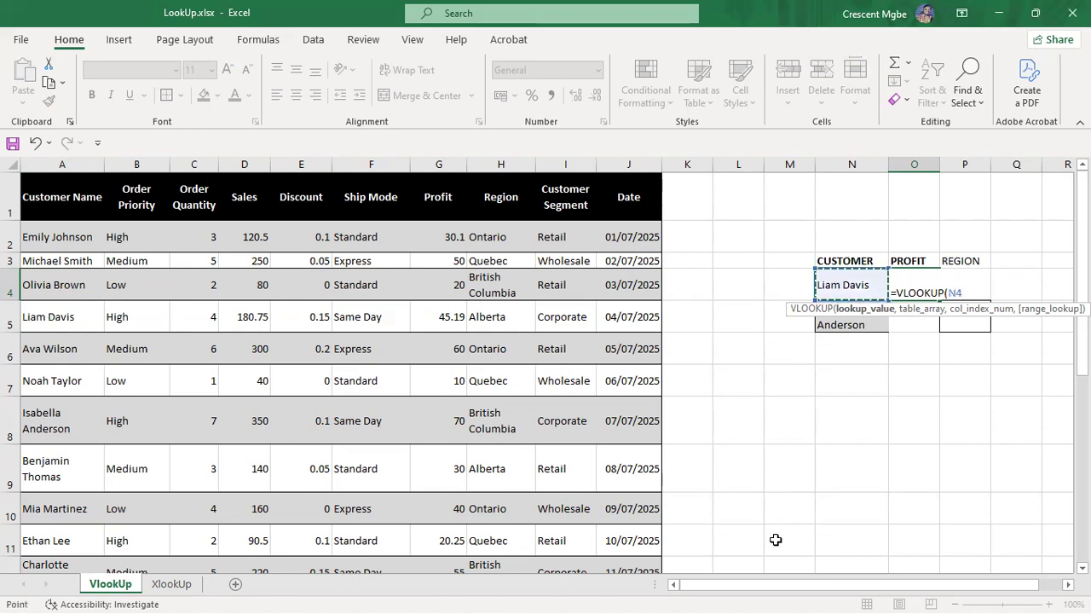
pyautogui.write(',')
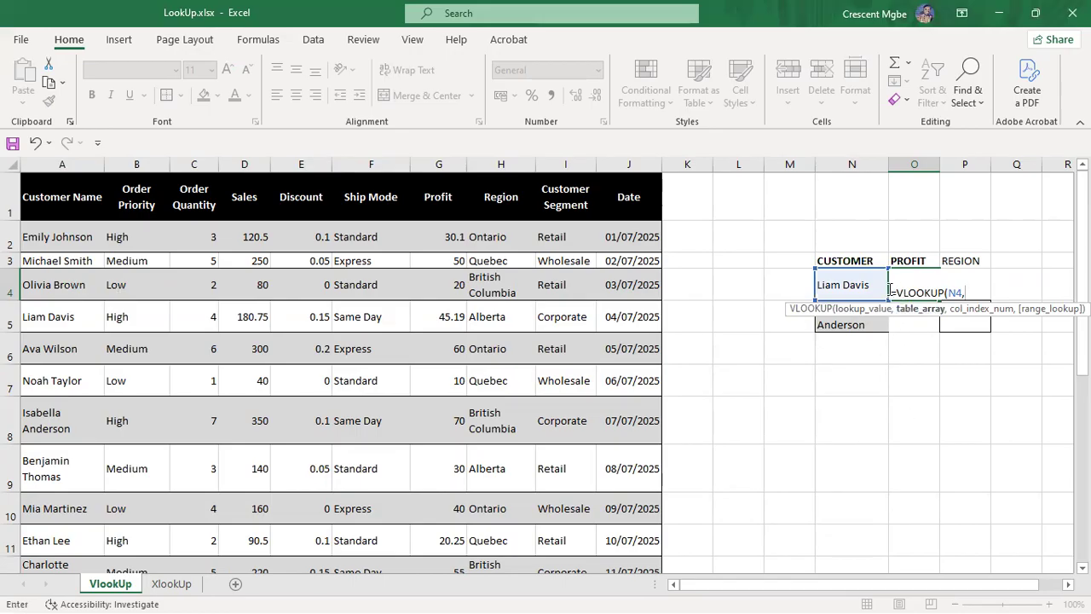
pyautogui.moveTo(36, 194); pyautogui.dragTo(573, 518)
pyautogui.scroll(7, 896, 419)
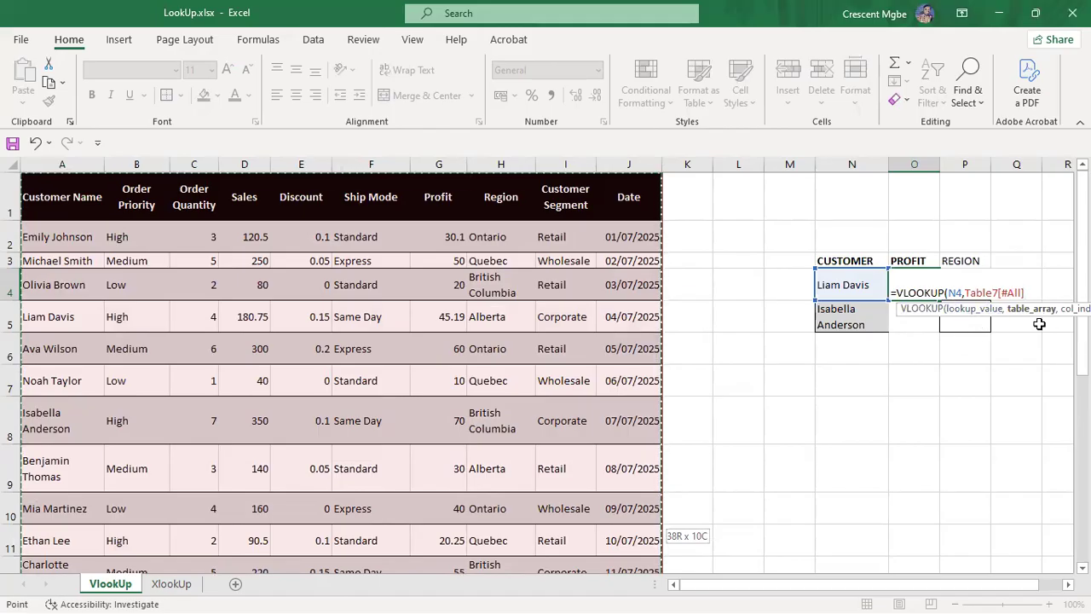
pyautogui.write(',7')
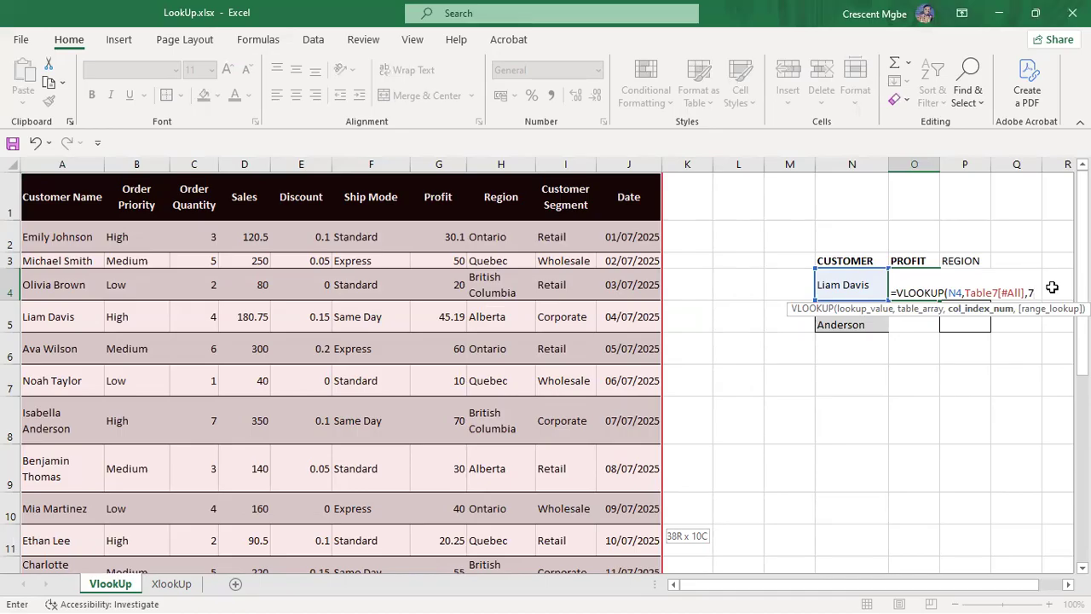
pyautogui.press('Return')
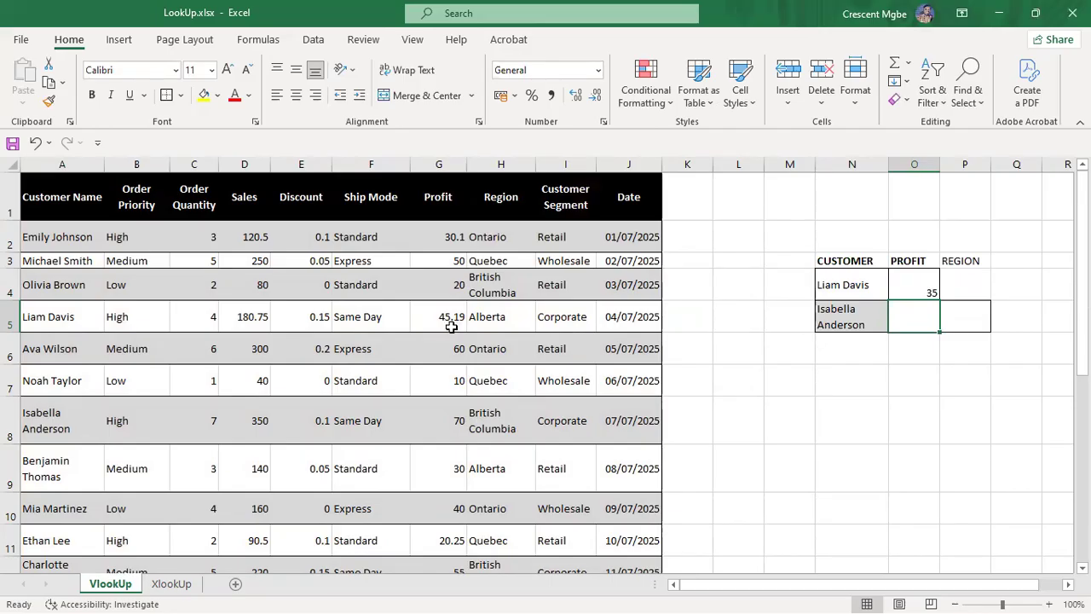
# Step: Enter a second lookup =VLOOKUP(N4,A:J,7) in O8, which also returns 35
pyautogui.scroll(-3, 452, 327)
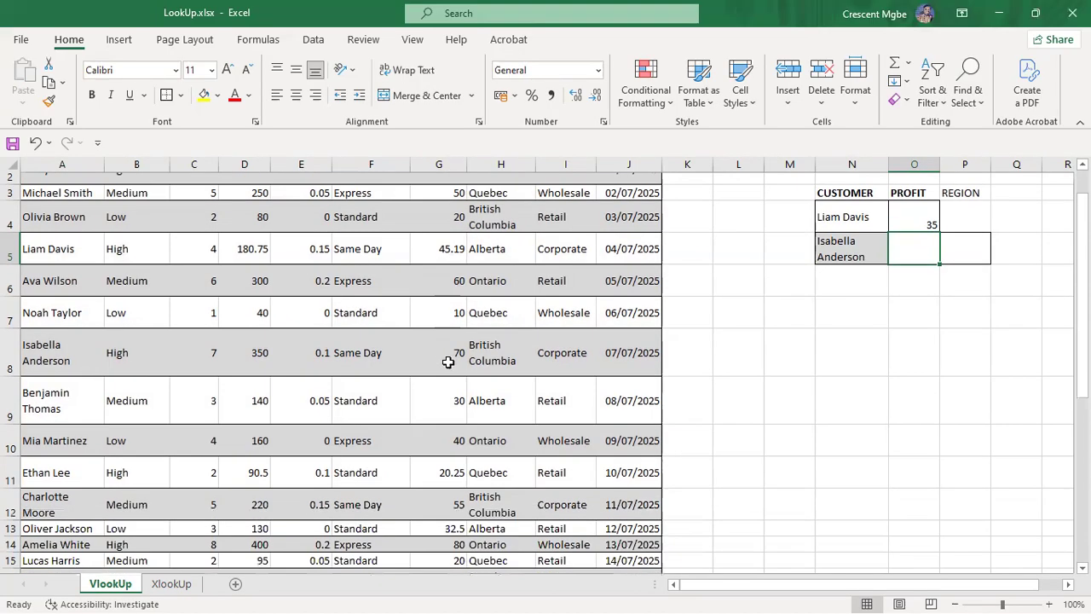
pyautogui.scroll(-5, 446, 362)
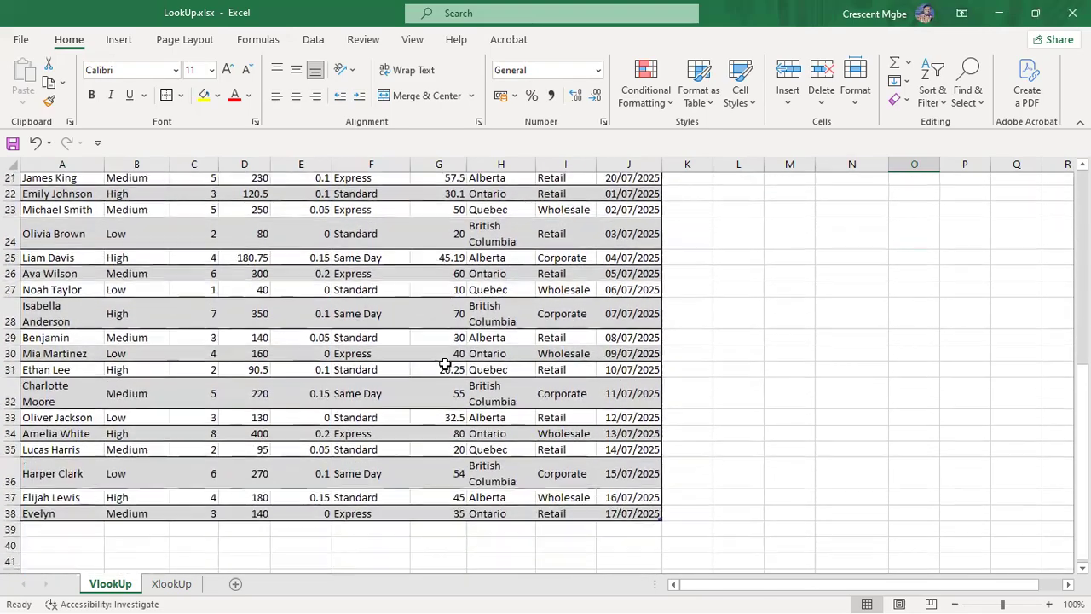
pyautogui.scroll(8, 445, 364)
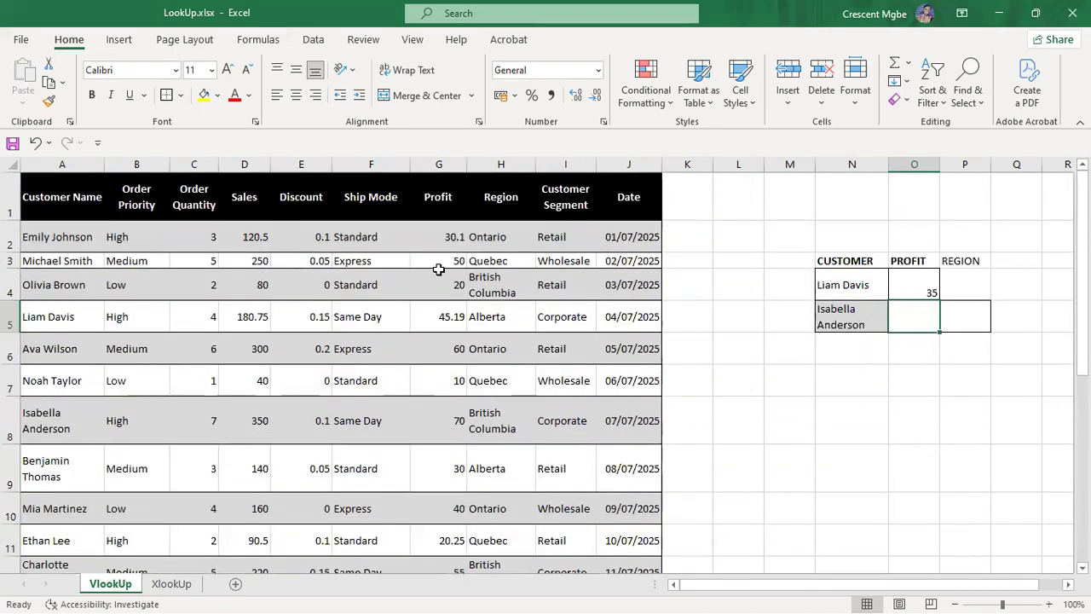
pyautogui.click(934, 424)
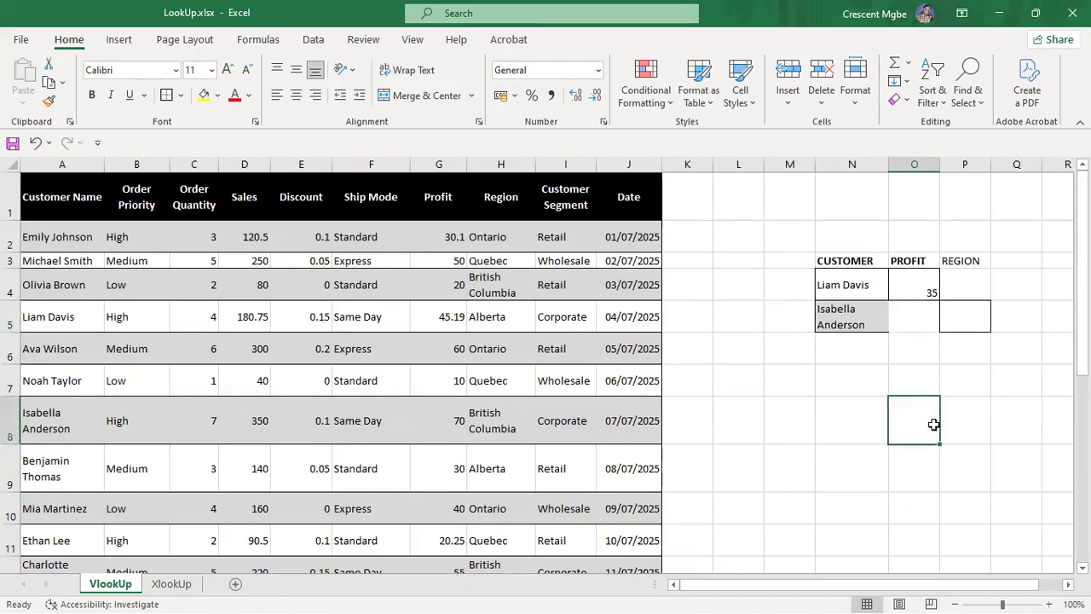
pyautogui.write('=')
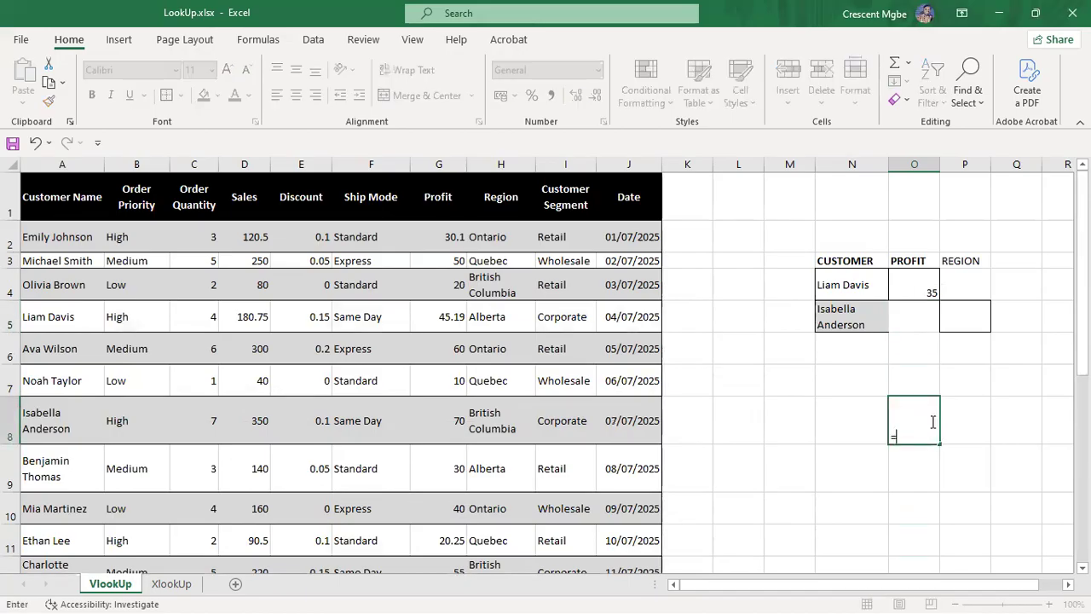
pyautogui.write('VLOOKUP(')
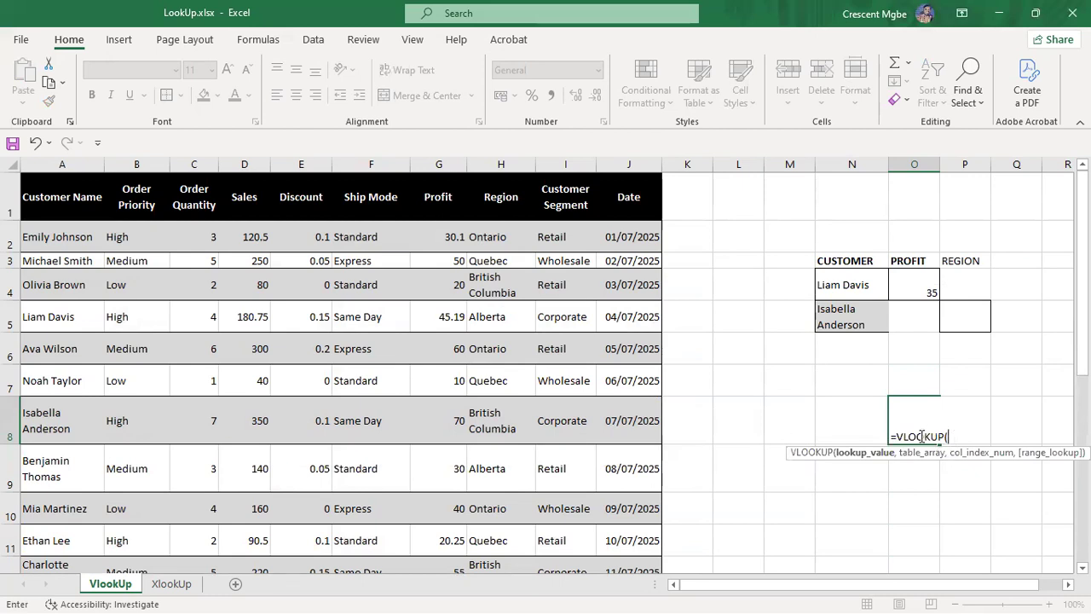
pyautogui.click(851, 289)
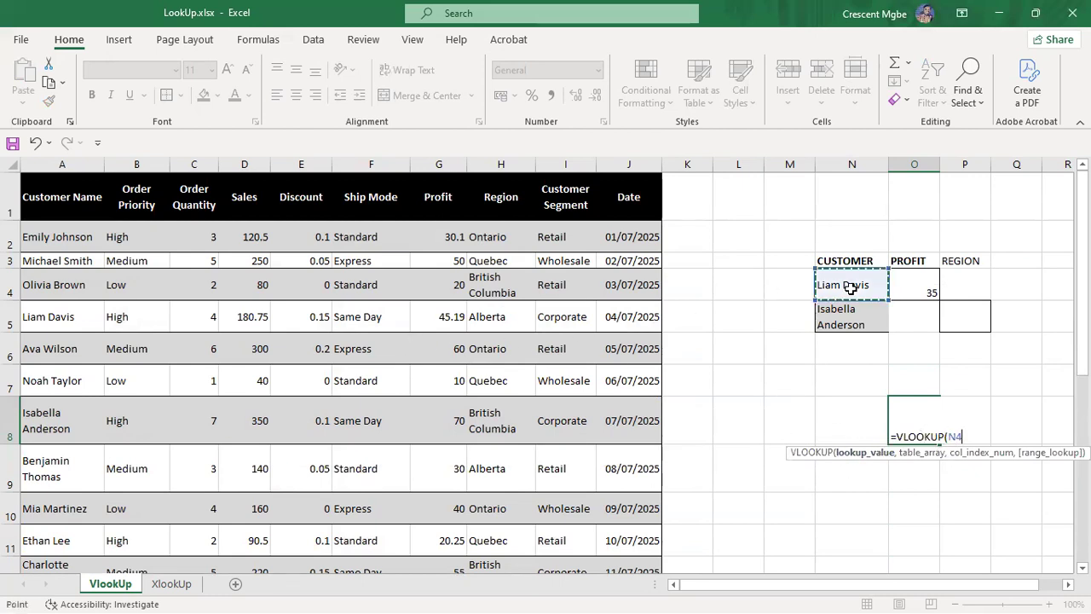
pyautogui.write(',')
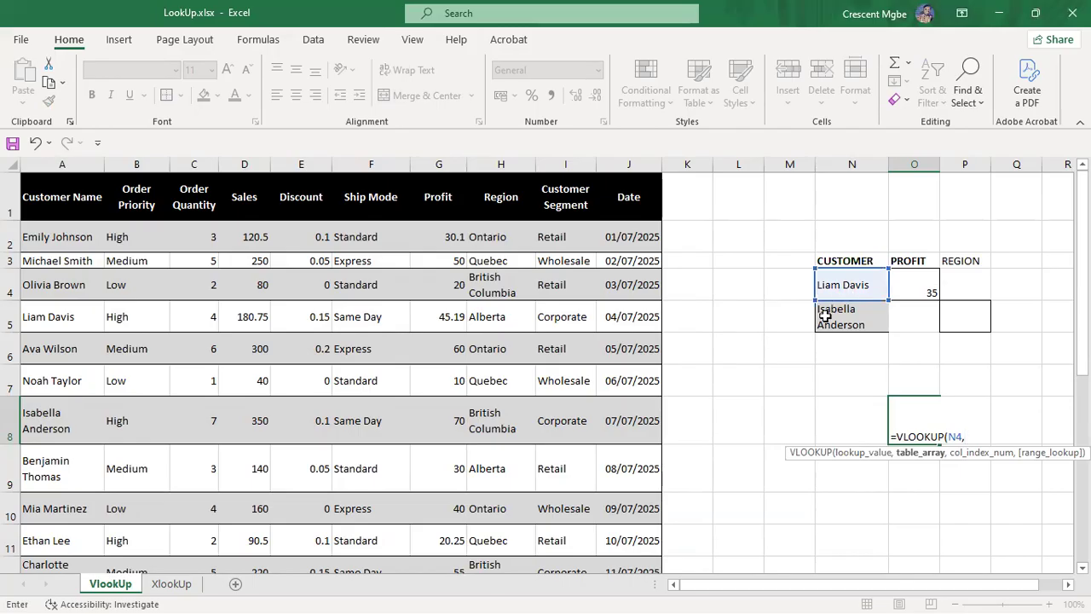
pyautogui.moveTo(43, 165); pyautogui.dragTo(623, 214)
pyautogui.write(',')
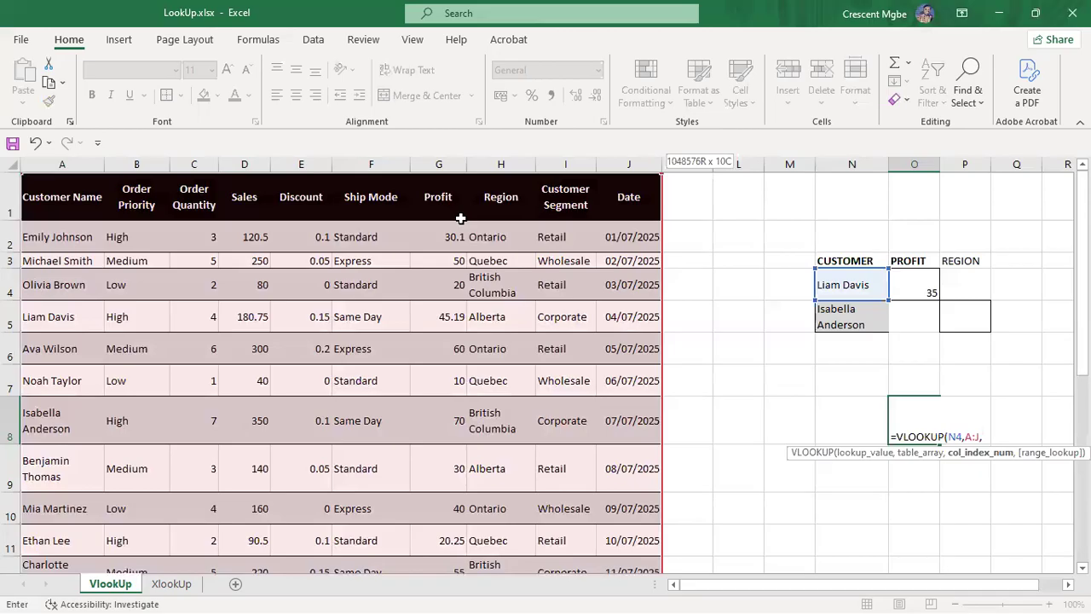
pyautogui.write('7')
pyautogui.press('Return')
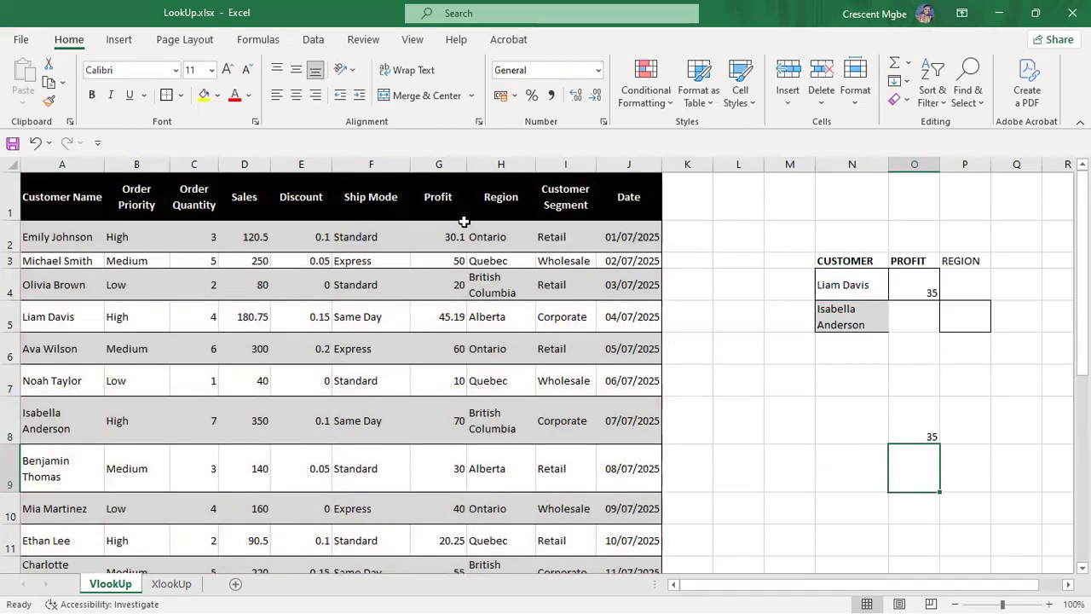
# Step: Add FALSE as the exact-match argument, making O8 read =VLOOKUP(N4,A:J,7,FALSE)
pyautogui.doubleClick(916, 430)
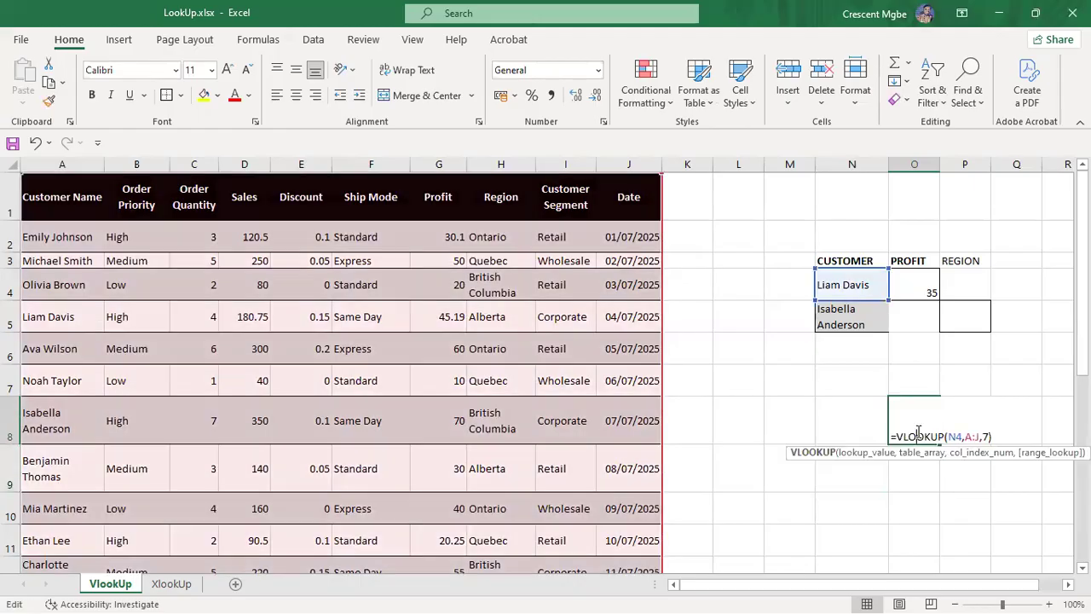
pyautogui.click(989, 436)
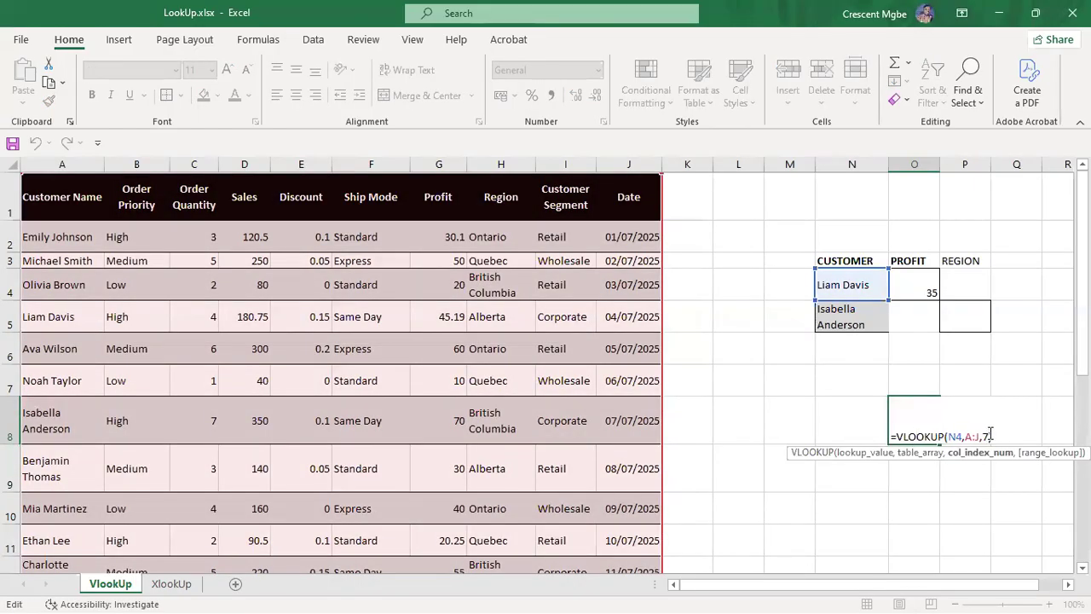
pyautogui.write(',')
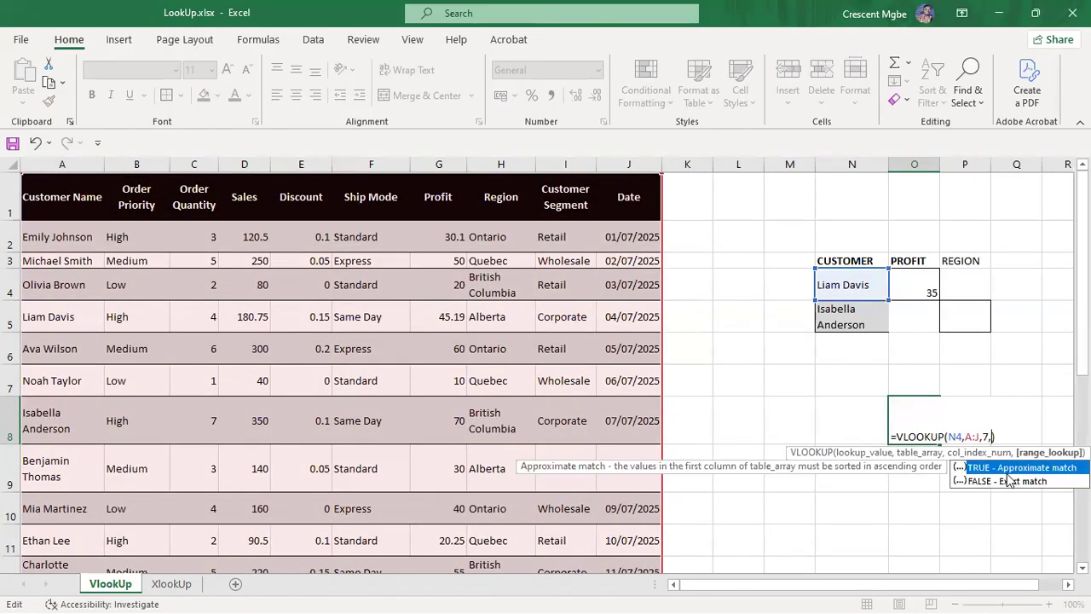
pyautogui.doubleClick(1009, 481)
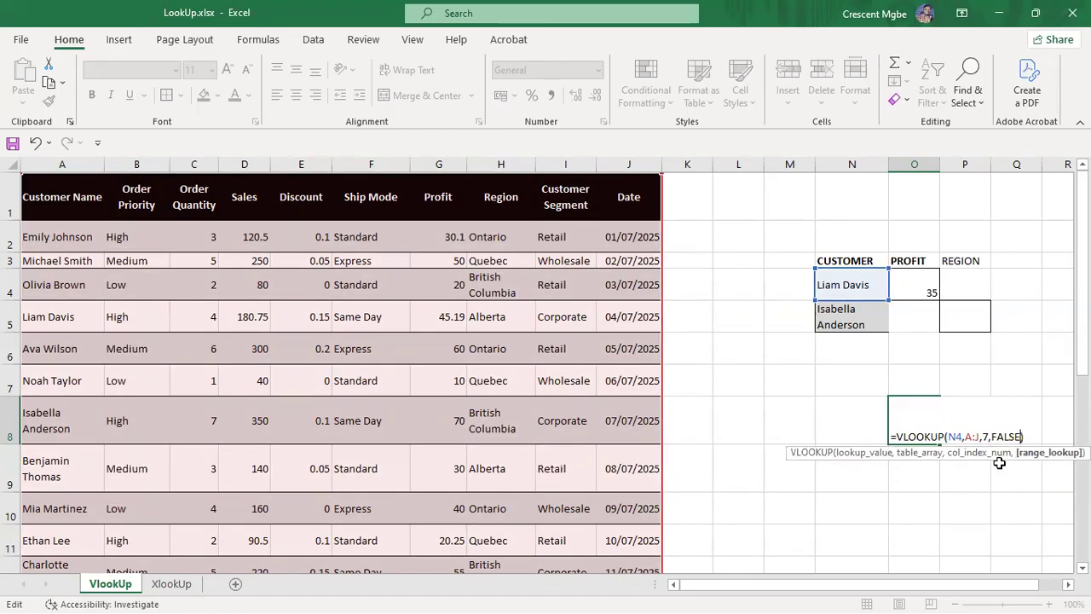
pyautogui.press('Return')
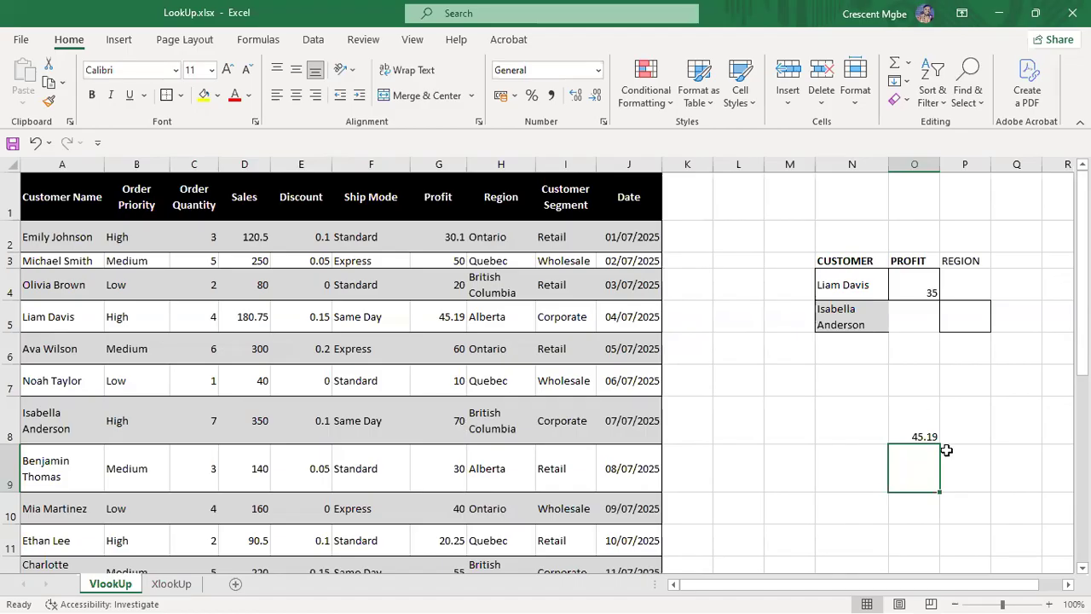
# Step: Add FALSE to O4's lookup so it shows 45.19, then clear the duplicate value in O8
pyautogui.doubleClick(924, 436)
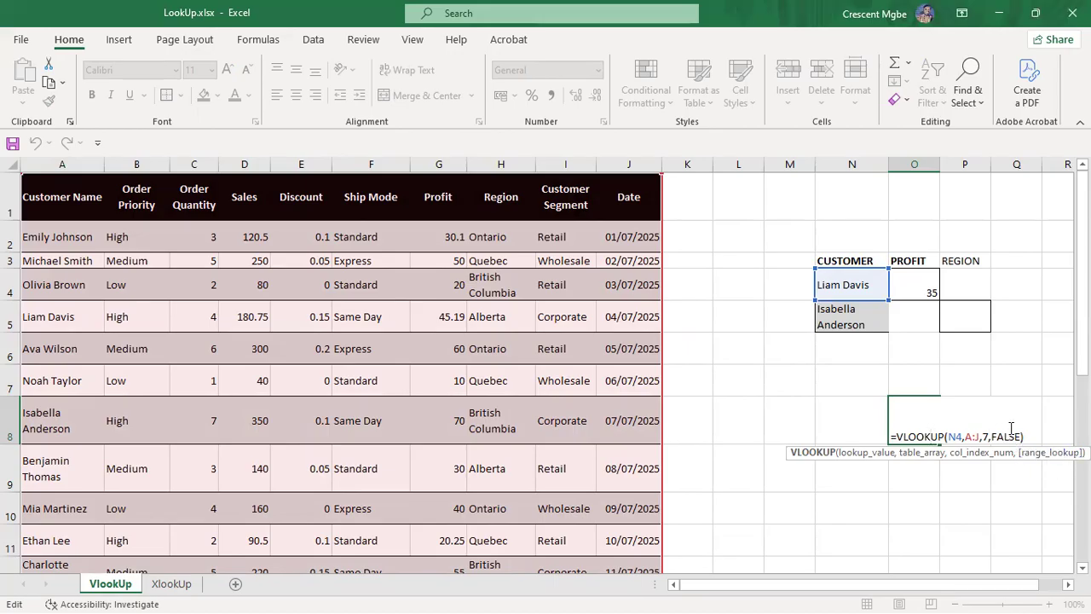
pyautogui.doubleClick(920, 282)
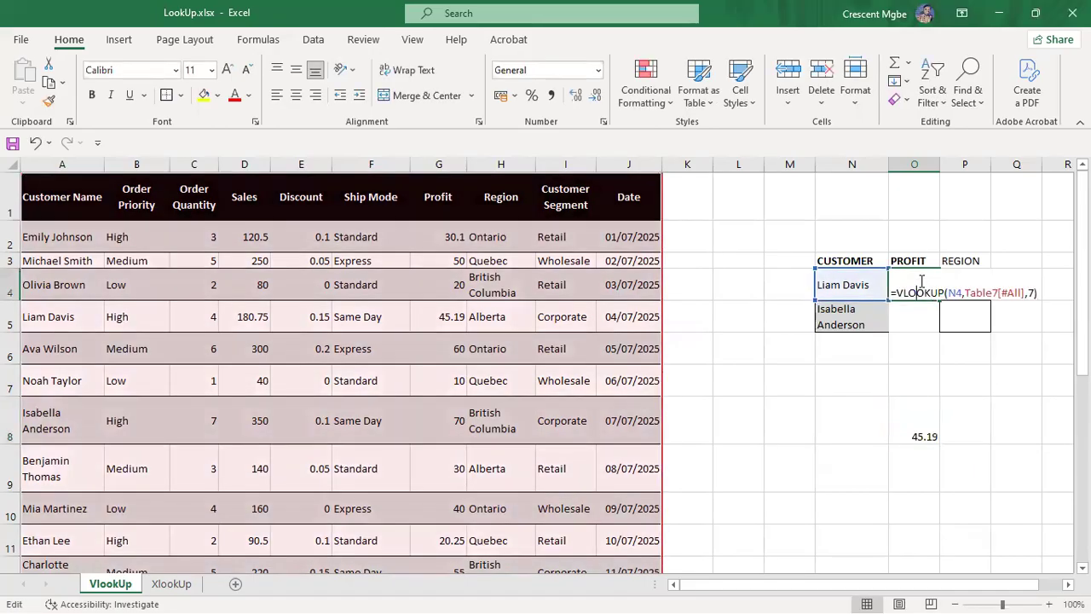
pyautogui.click(1033, 291)
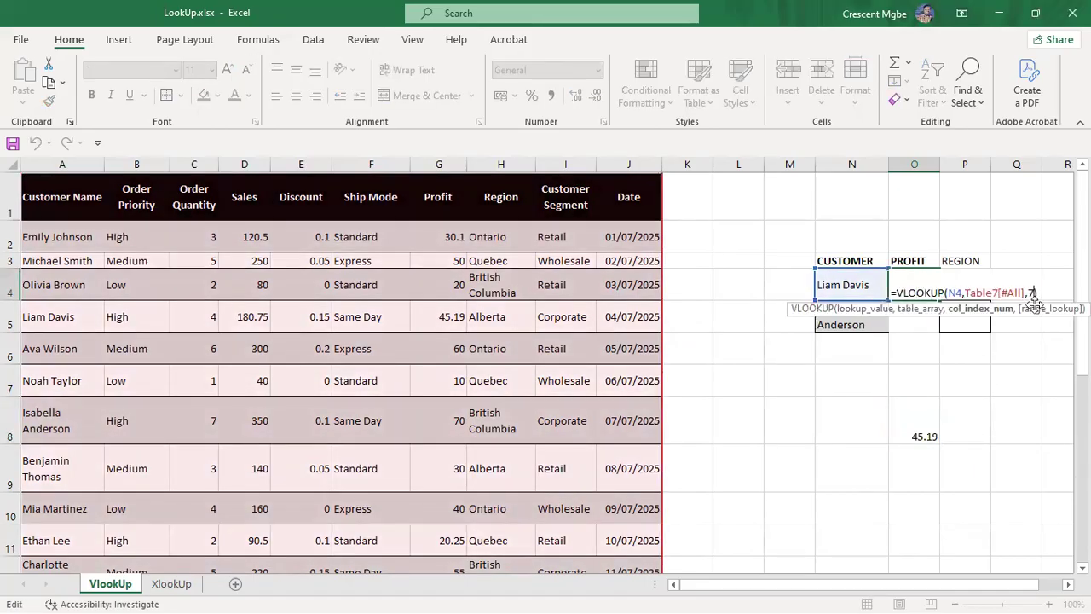
pyautogui.write(',')
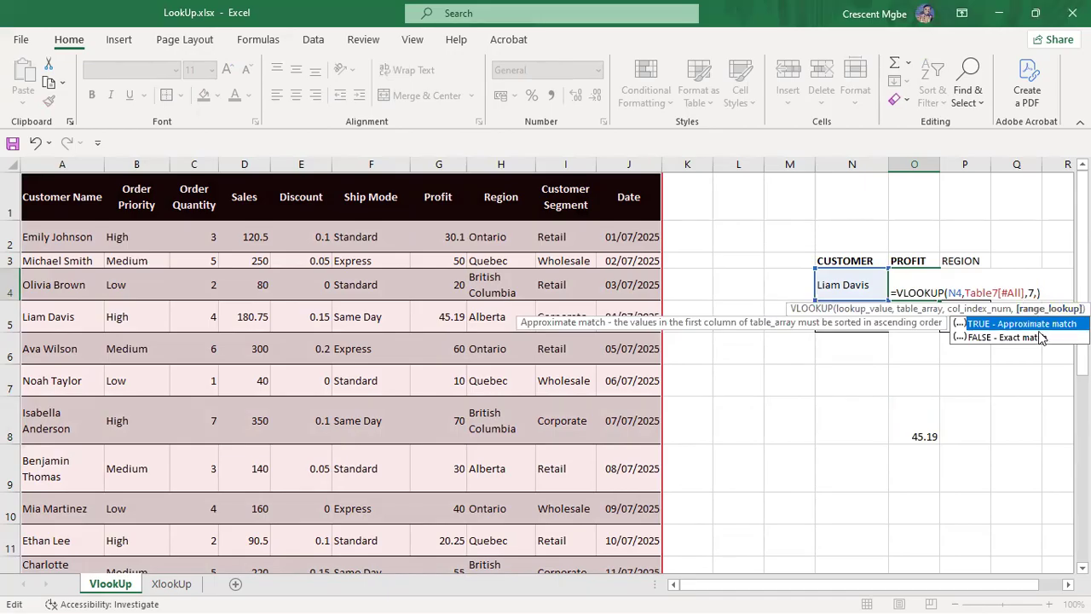
pyautogui.doubleClick(1040, 337)
pyautogui.press('Return')
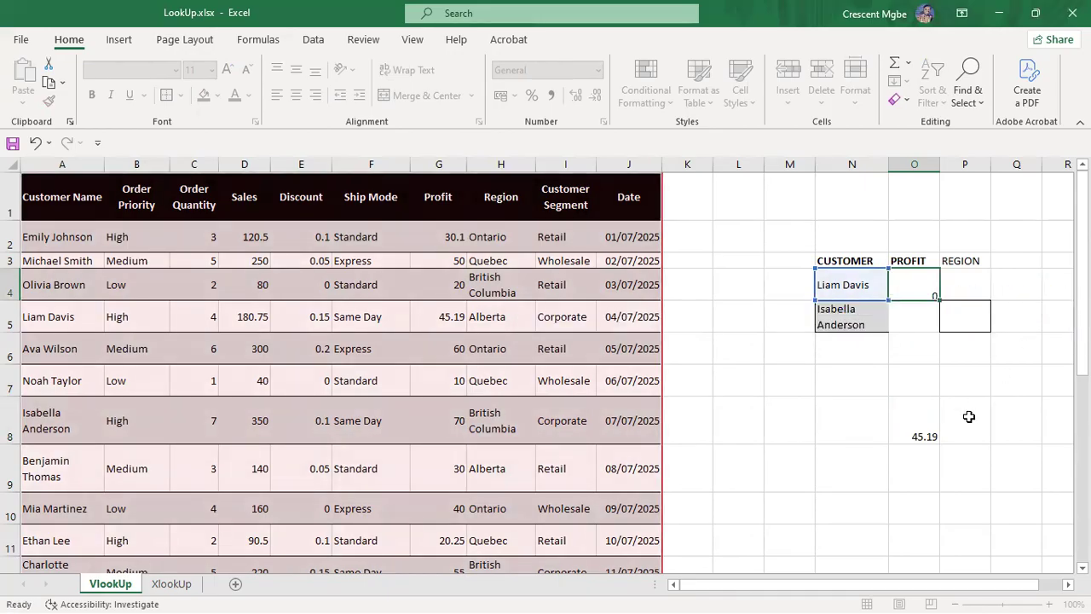
pyautogui.click(920, 430)
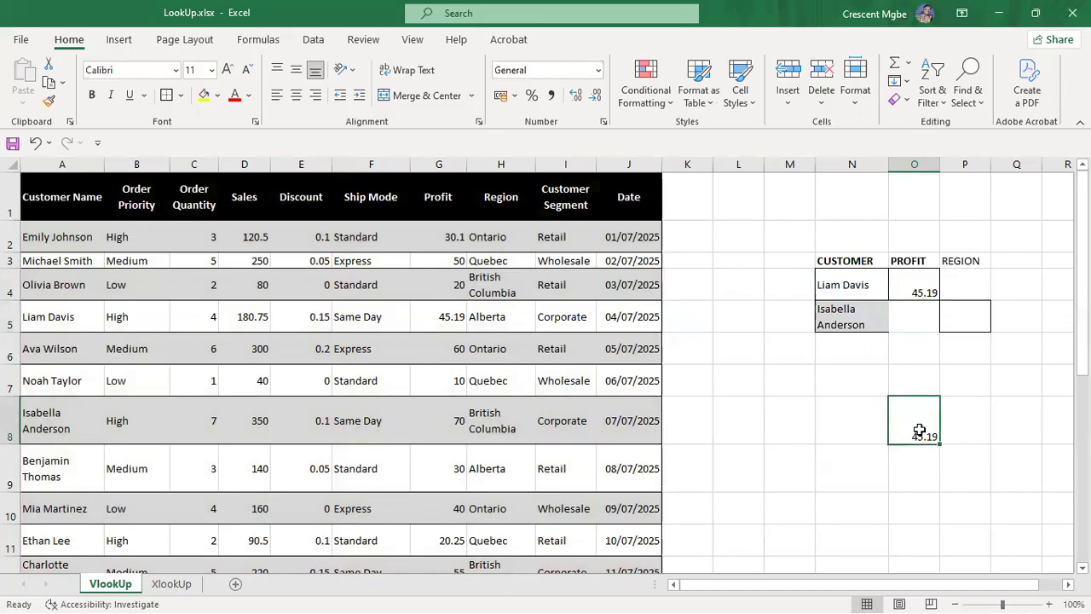
pyautogui.press('Delete')
# Step: Enter =VLOOKUP(N5,A:J,8,FALSE) in P5 to return the second customer's region, British Columbia
pyautogui.click(972, 316)
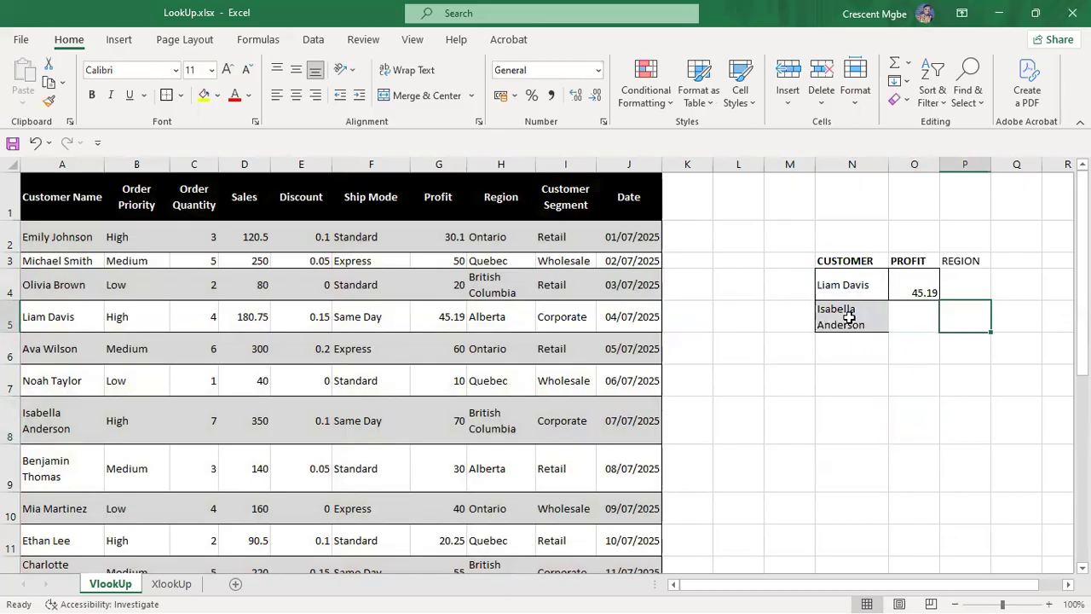
pyautogui.write('=')
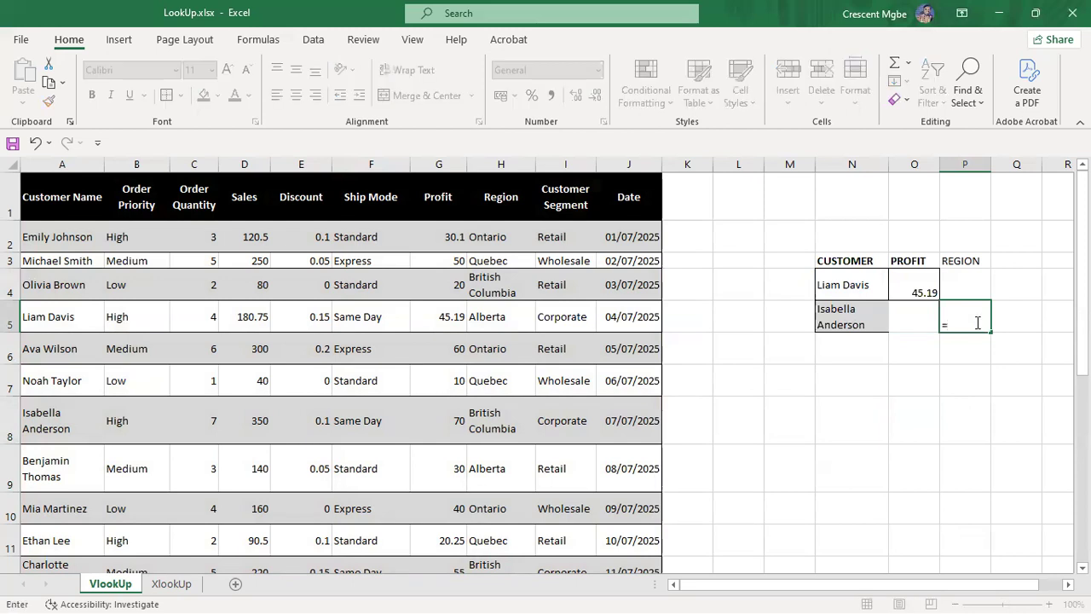
pyautogui.write('VLOOK')
pyautogui.press('BackSpace')
pyautogui.press('BackSpace')
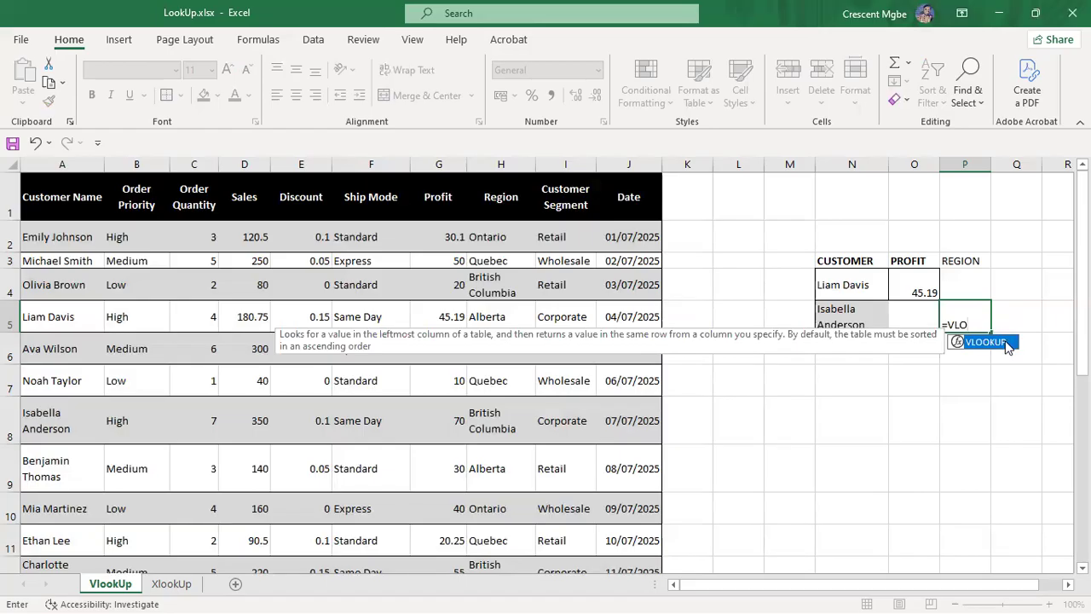
pyautogui.doubleClick(1012, 342)
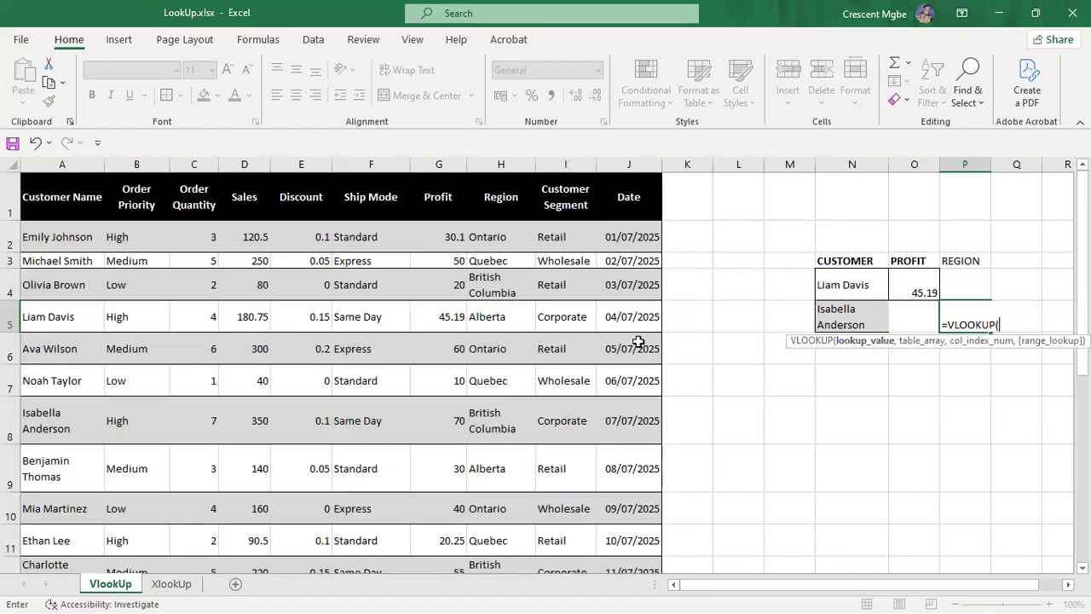
pyautogui.click(844, 324)
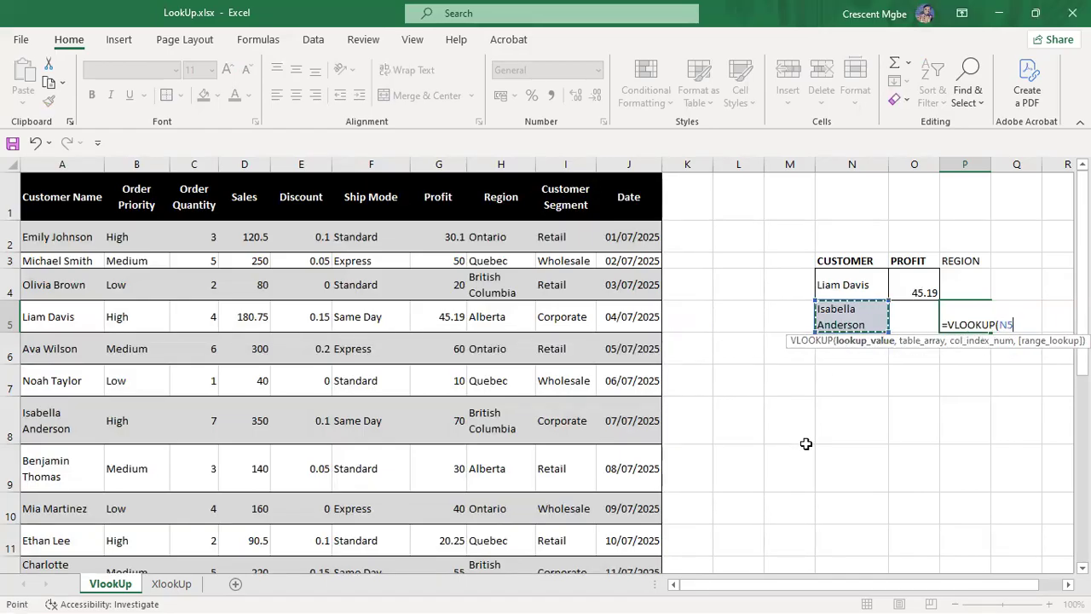
pyautogui.write(',')
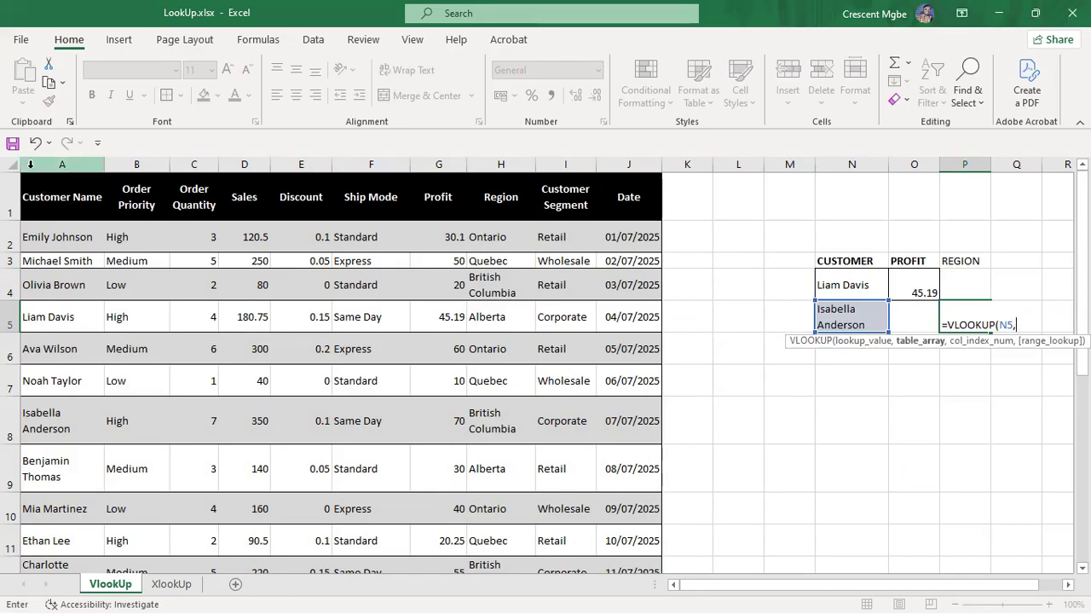
pyautogui.moveTo(33, 167); pyautogui.dragTo(603, 276)
pyautogui.write(',')
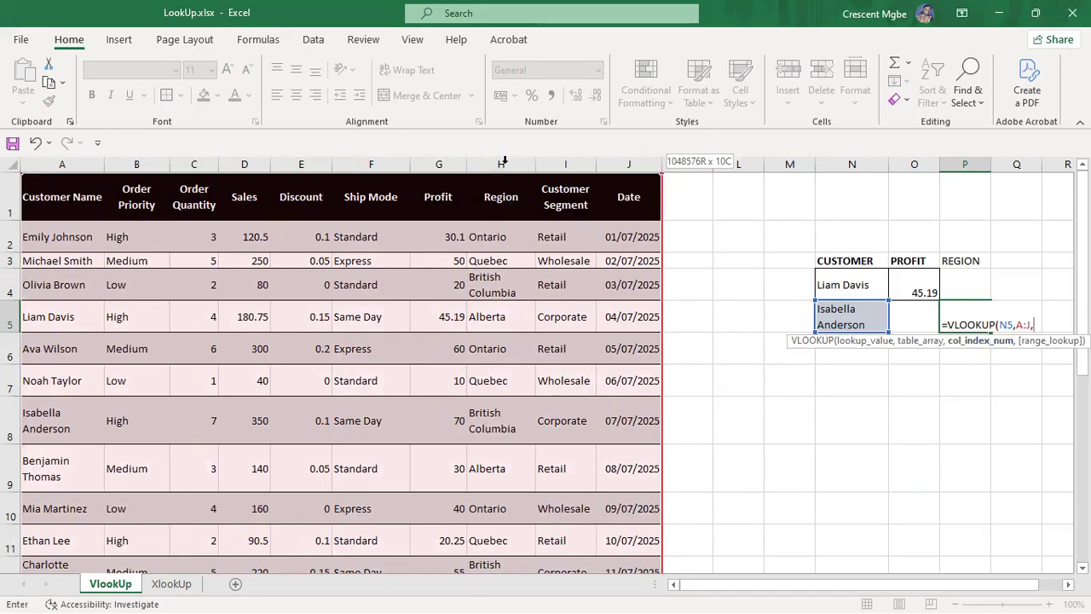
pyautogui.write('8,')
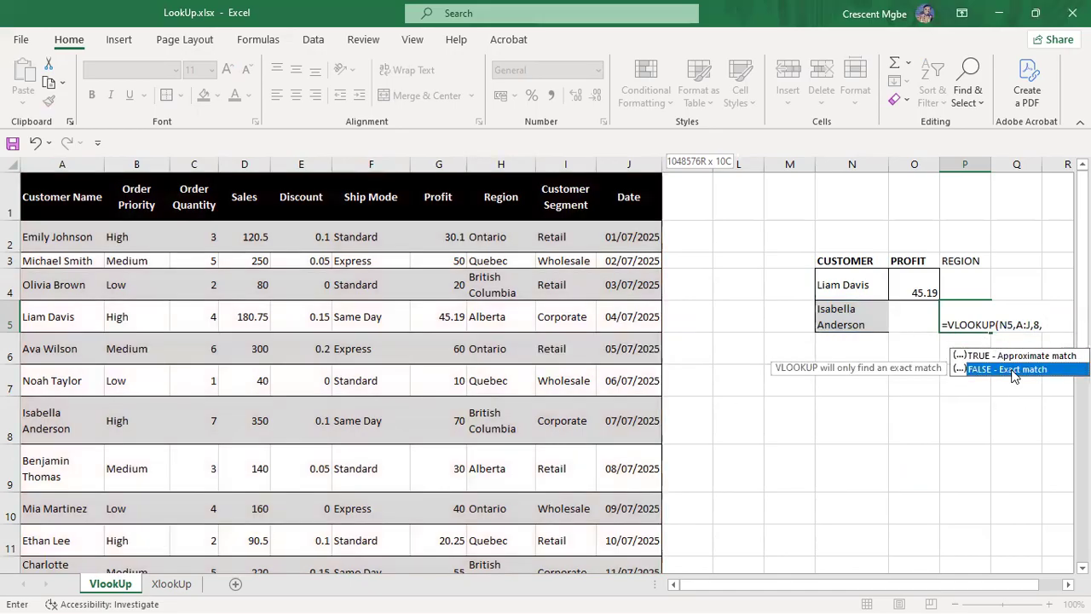
pyautogui.doubleClick(1013, 370)
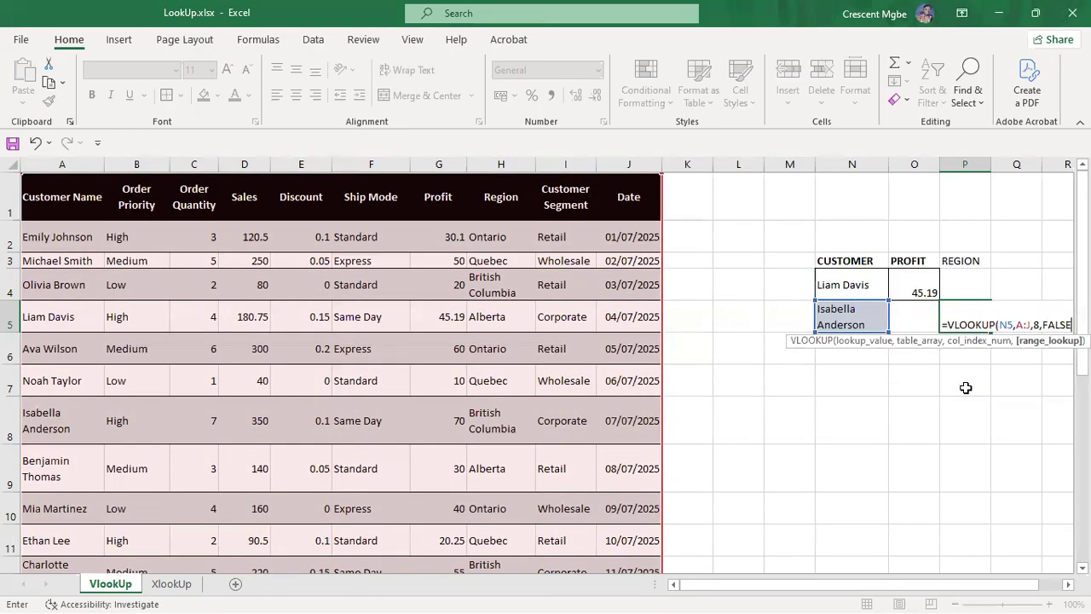
pyautogui.press('Return')
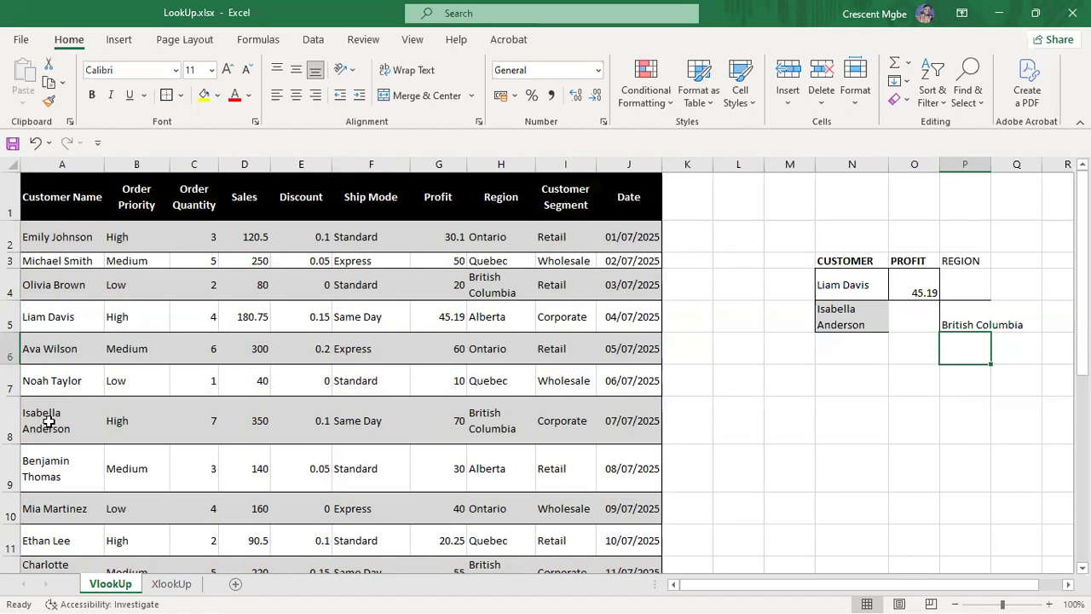
# Step: Check the British Columbia entry in the Region column and widen column P to fit it
pyautogui.click(512, 179)
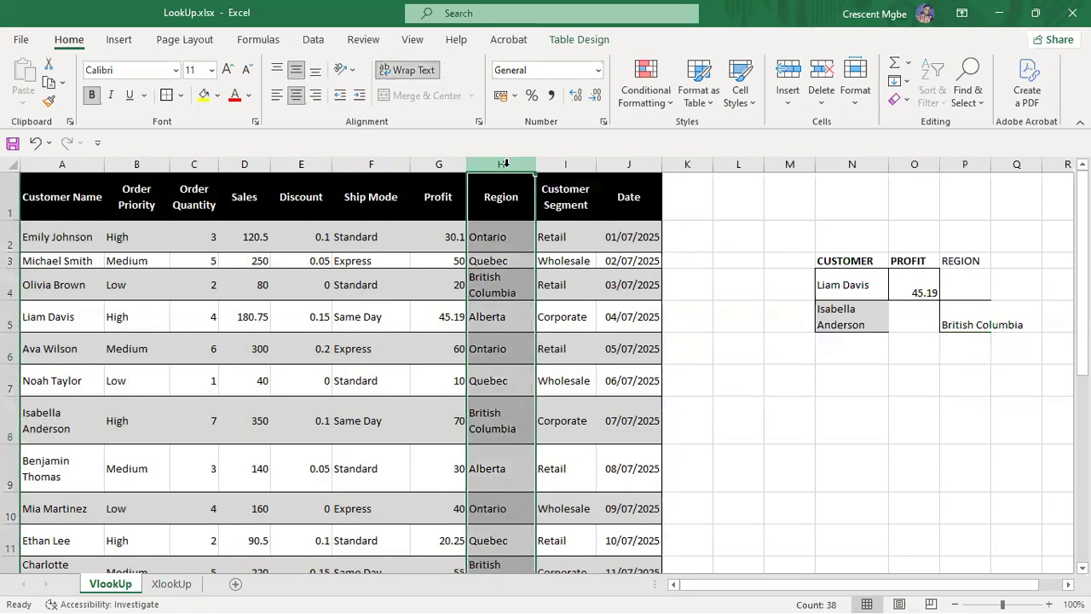
pyautogui.click(500, 433)
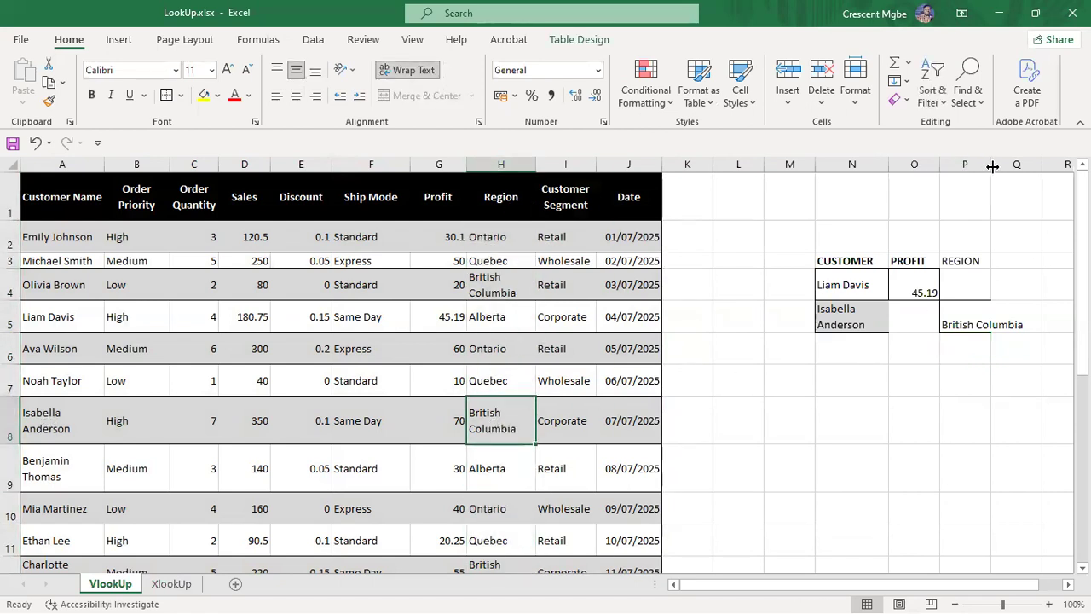
pyautogui.moveTo(992, 164); pyautogui.dragTo(1013, 165)
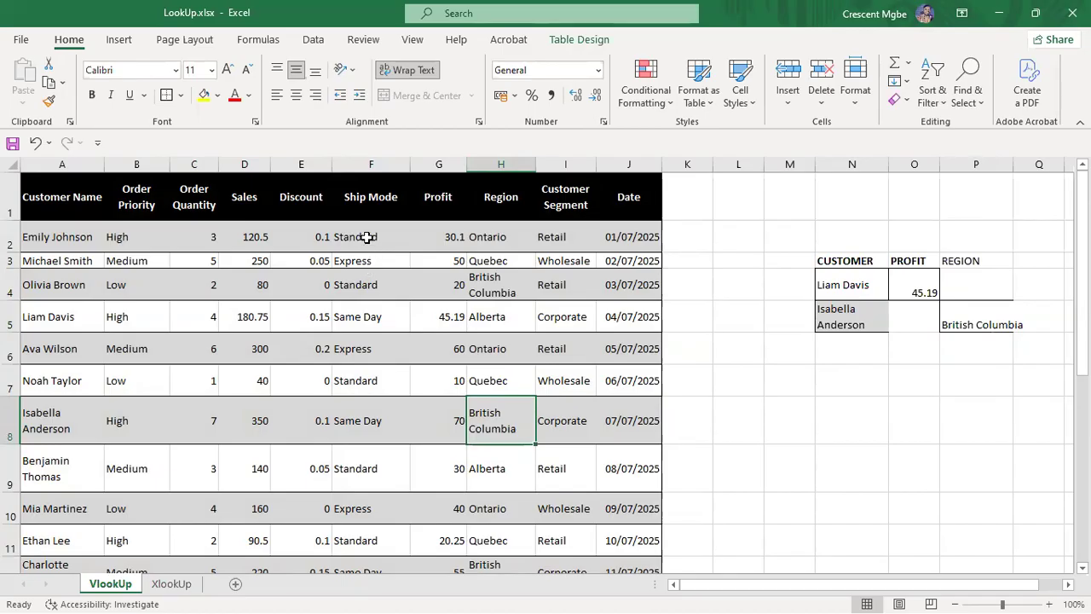
# Step: Inspect the Ship Mode and Date columns, checking Same Day in F8 and the date in J8
pyautogui.click(374, 162)
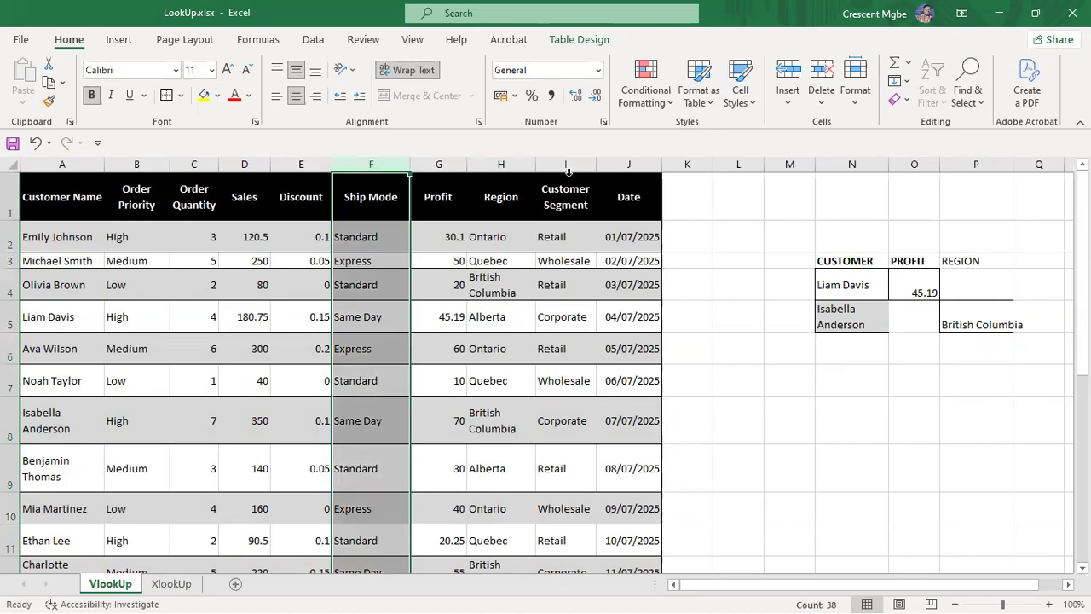
pyautogui.click(649, 161)
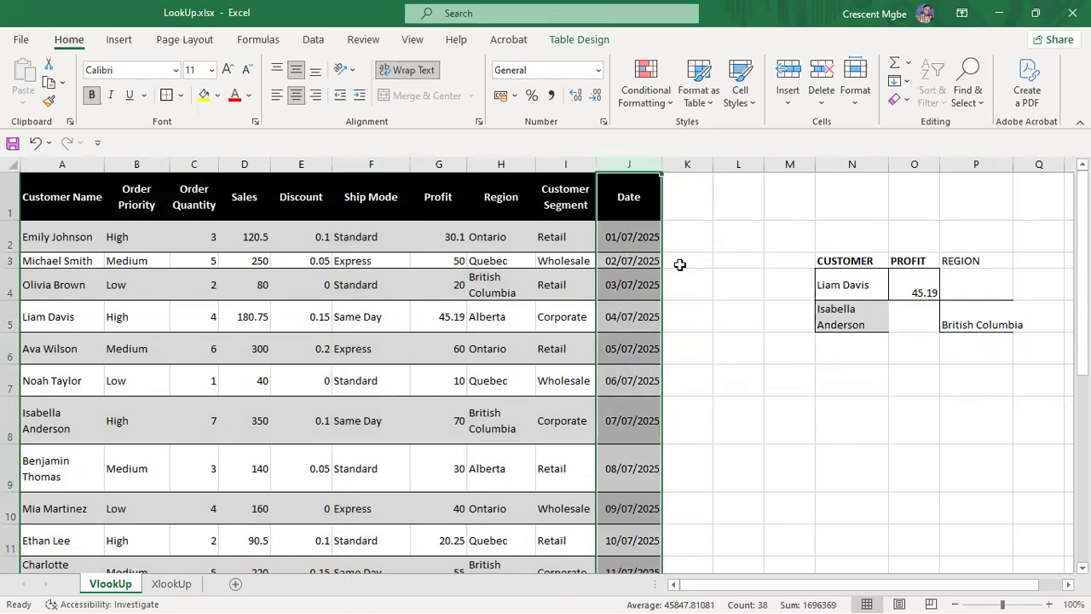
pyautogui.click(645, 346)
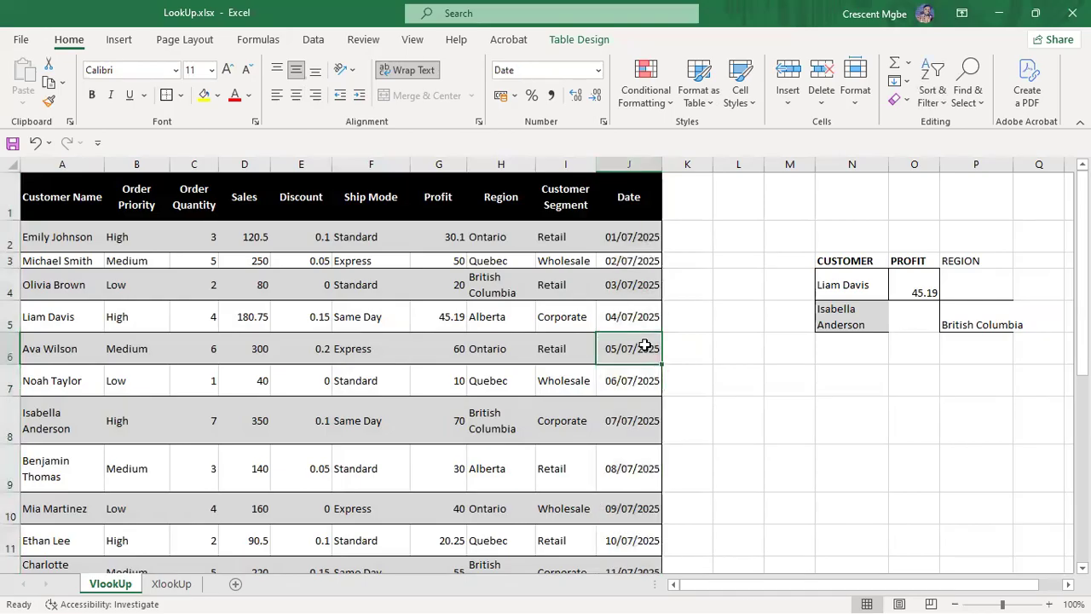
pyautogui.click(366, 164)
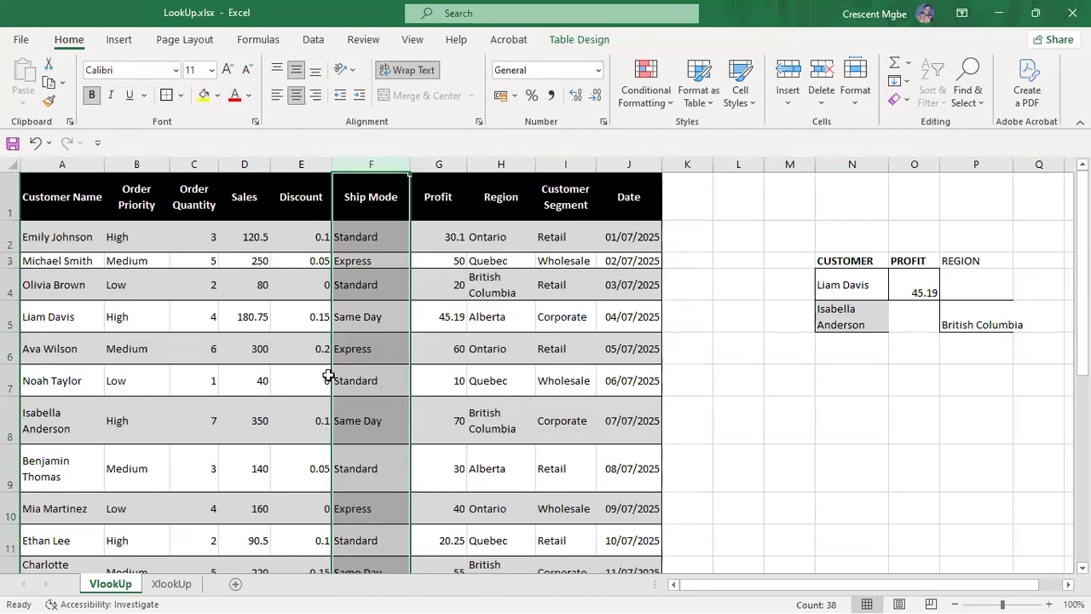
pyautogui.click(381, 422)
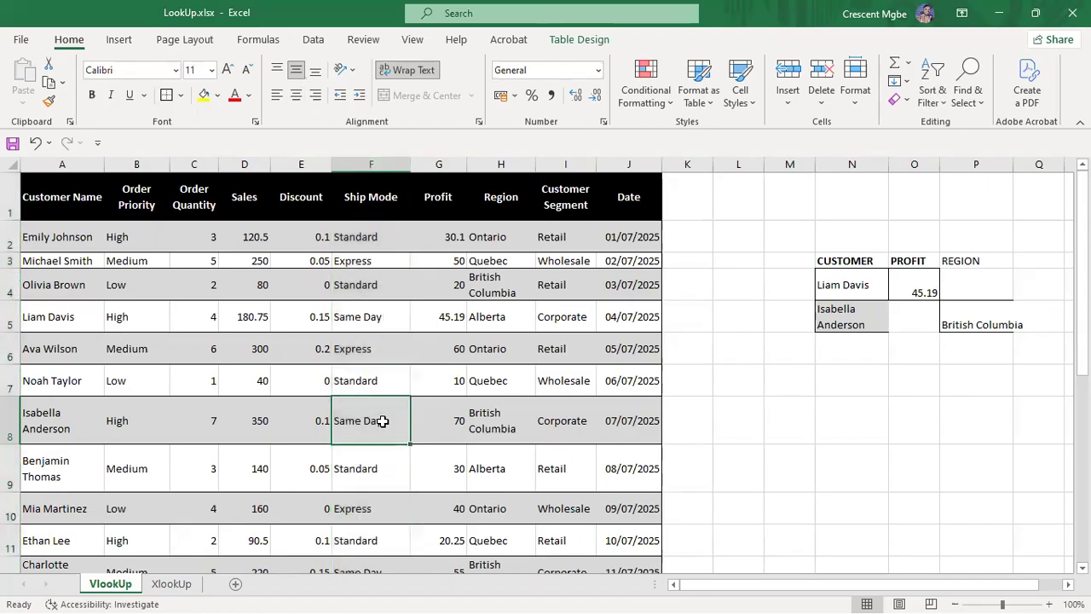
pyautogui.click(631, 420)
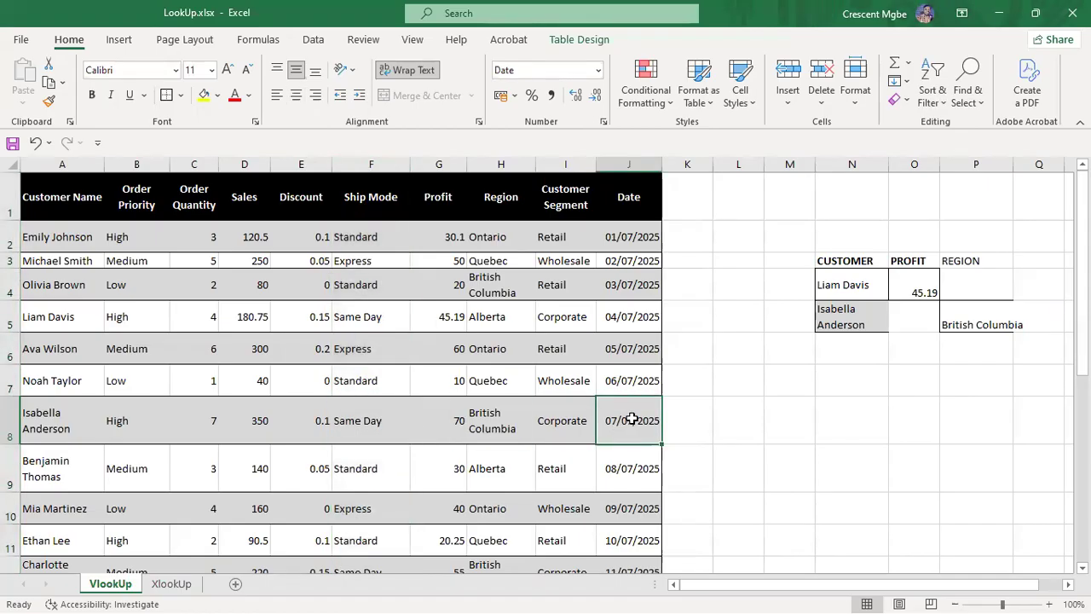
pyautogui.click(359, 418)
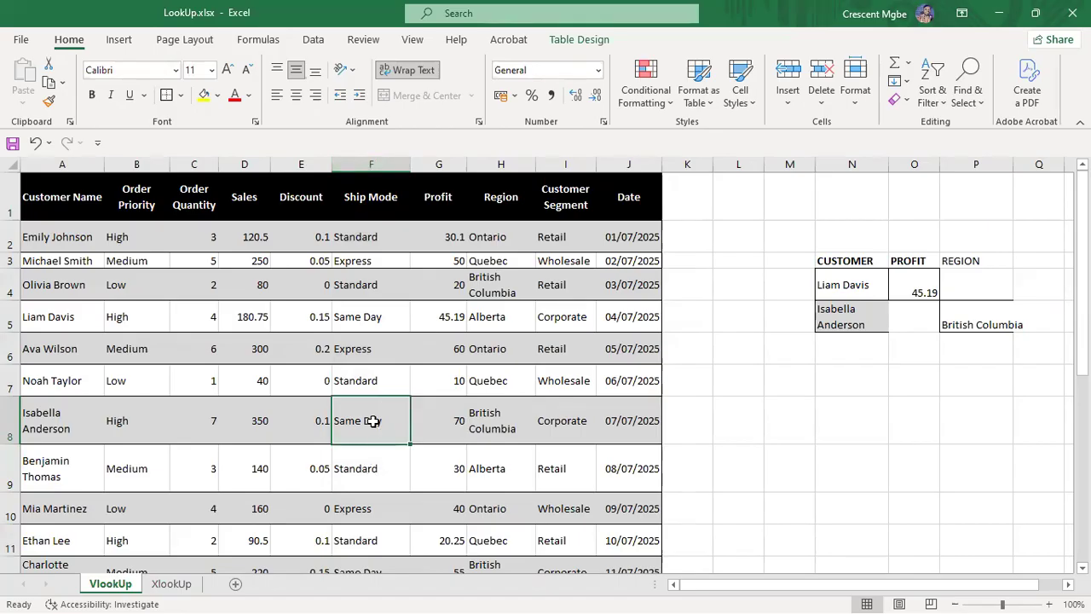
pyautogui.click(383, 165)
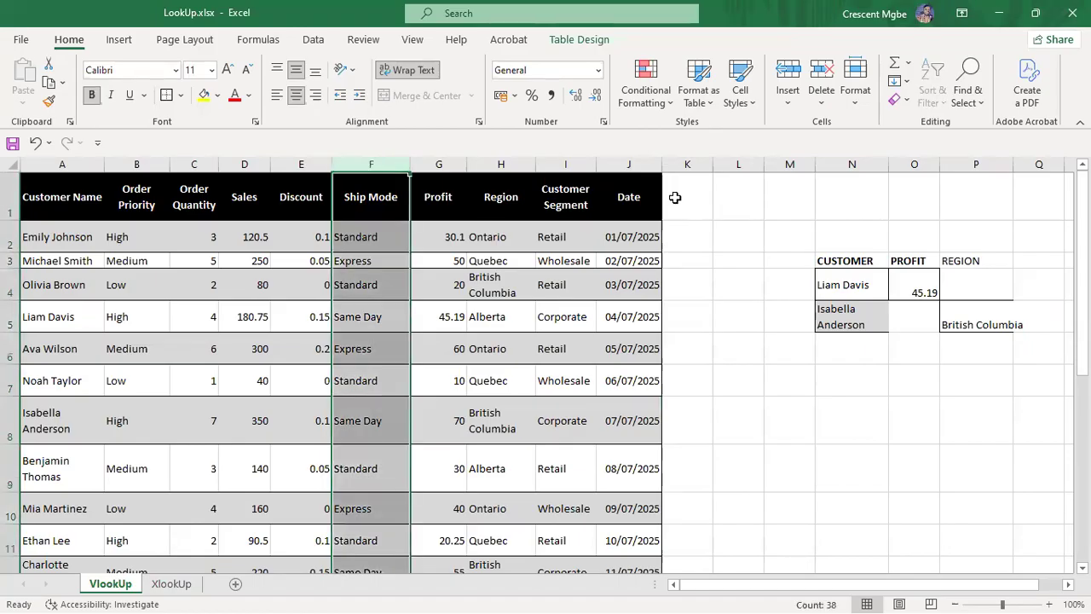
pyautogui.click(384, 420)
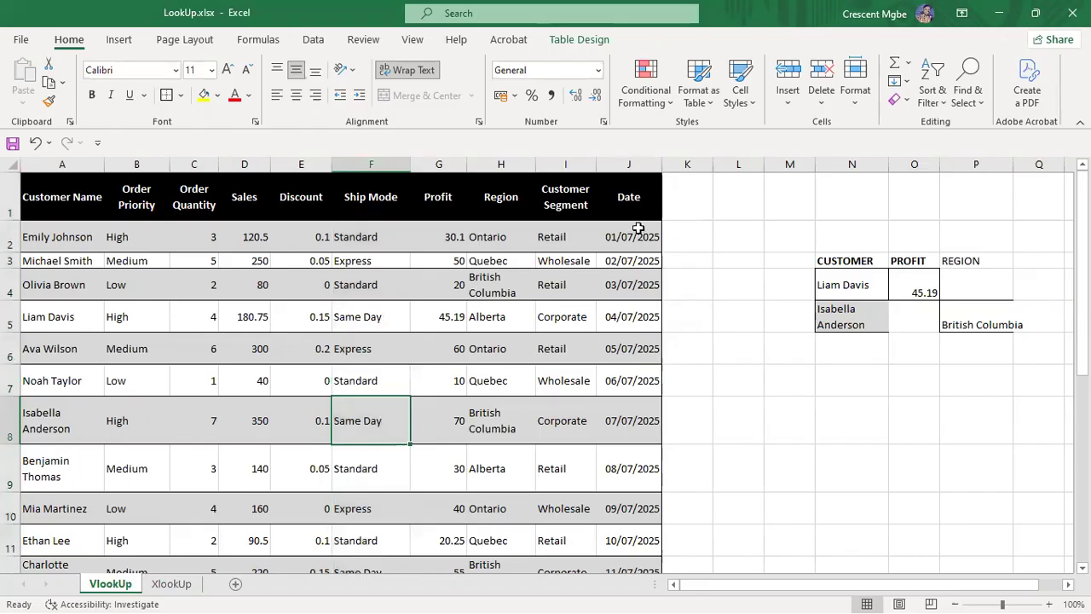
# Step: Enter =VLOOKUP(F8,F:J,10,FALSE) in N8, which returns a #REF! error
pyautogui.click(855, 426)
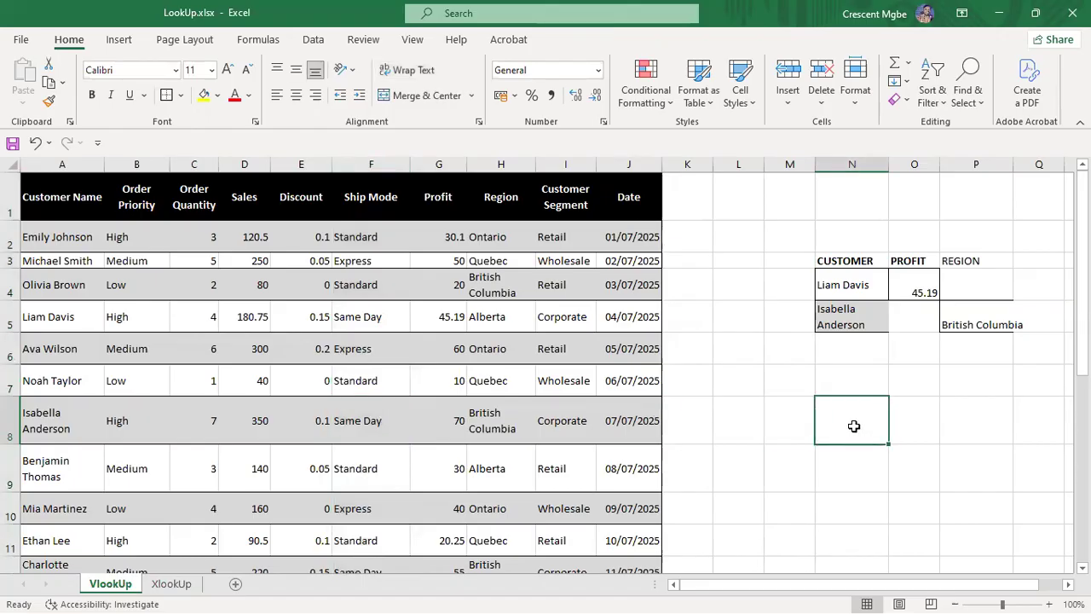
pyautogui.write('=')
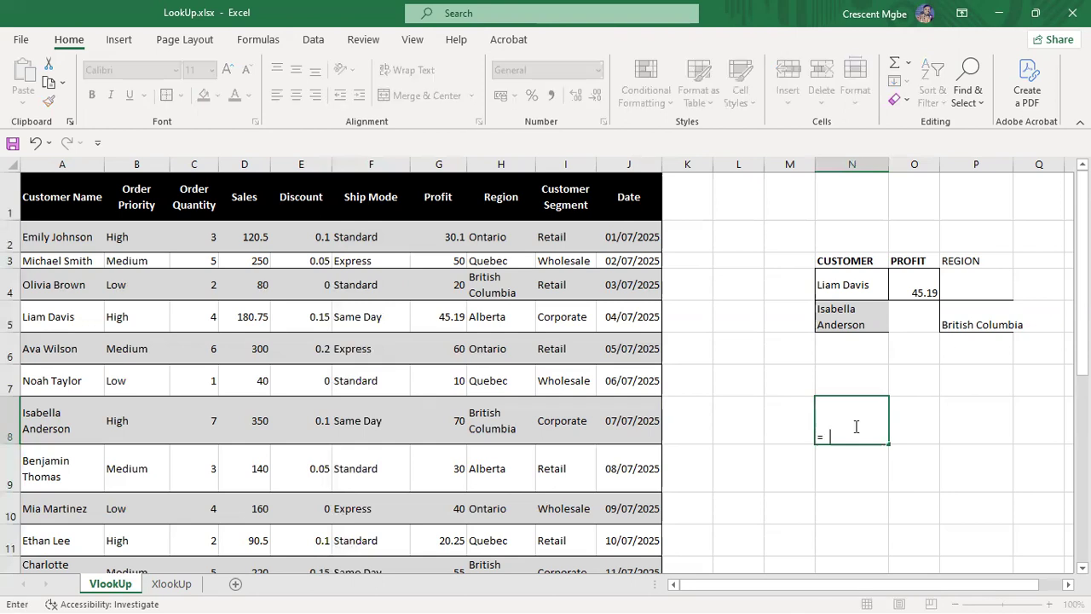
pyautogui.write('VLOO')
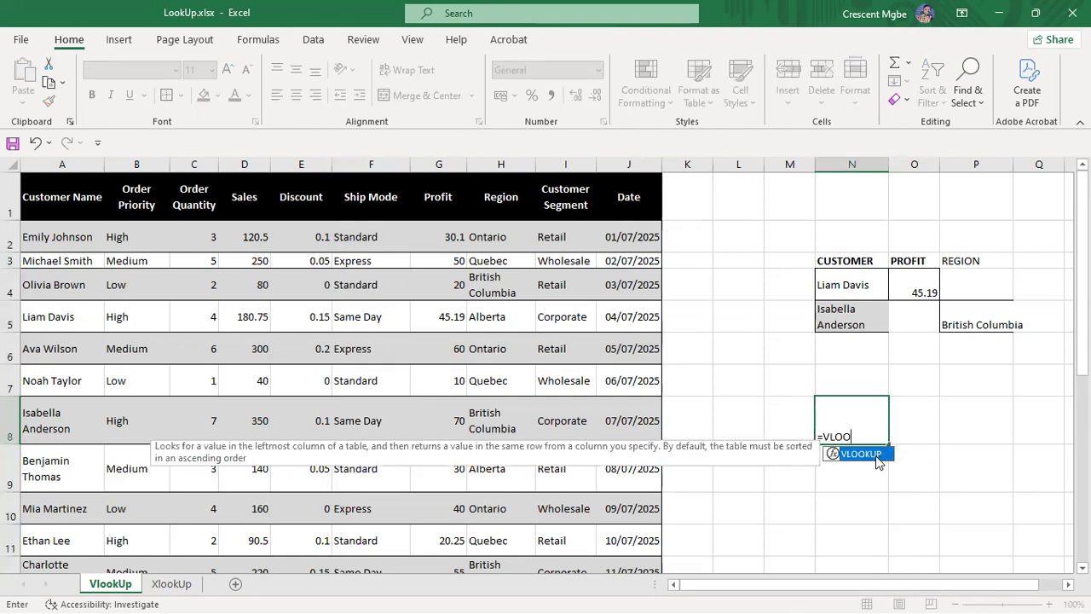
pyautogui.doubleClick(874, 454)
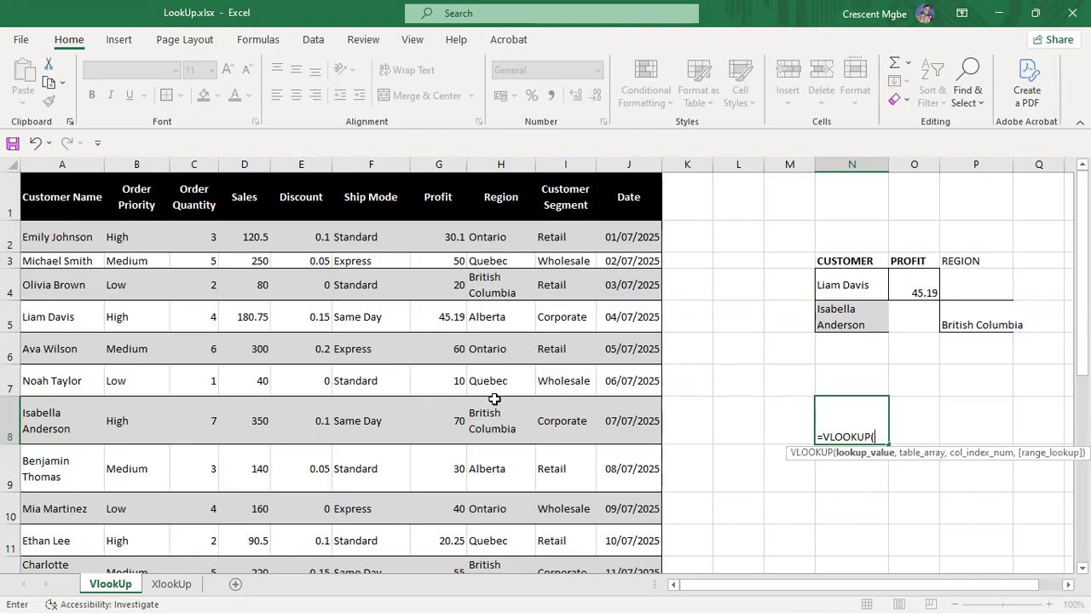
pyautogui.click(364, 422)
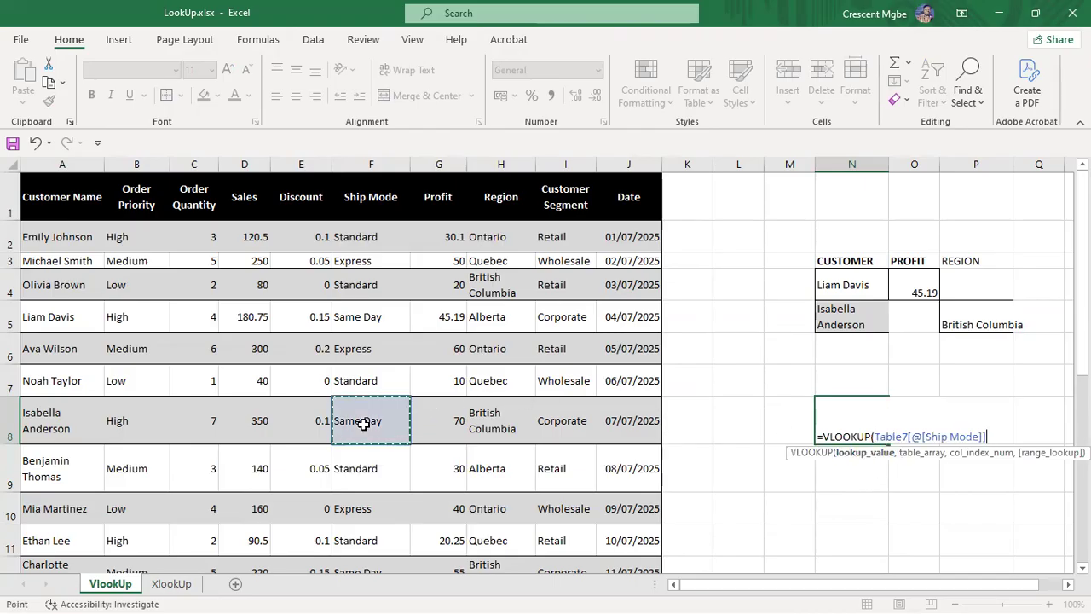
pyautogui.write(',')
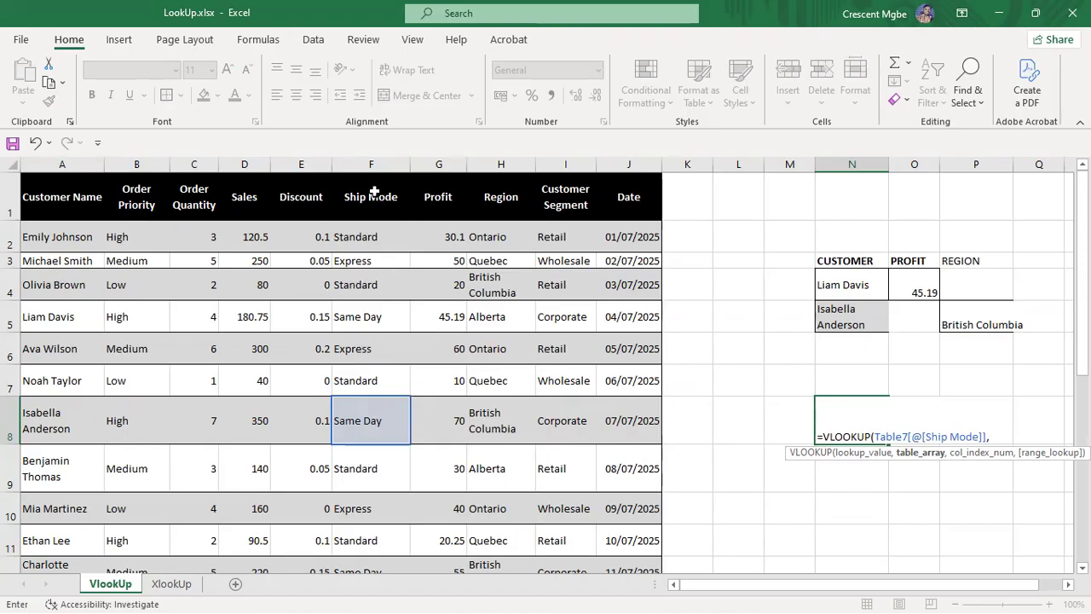
pyautogui.moveTo(368, 165); pyautogui.dragTo(615, 406)
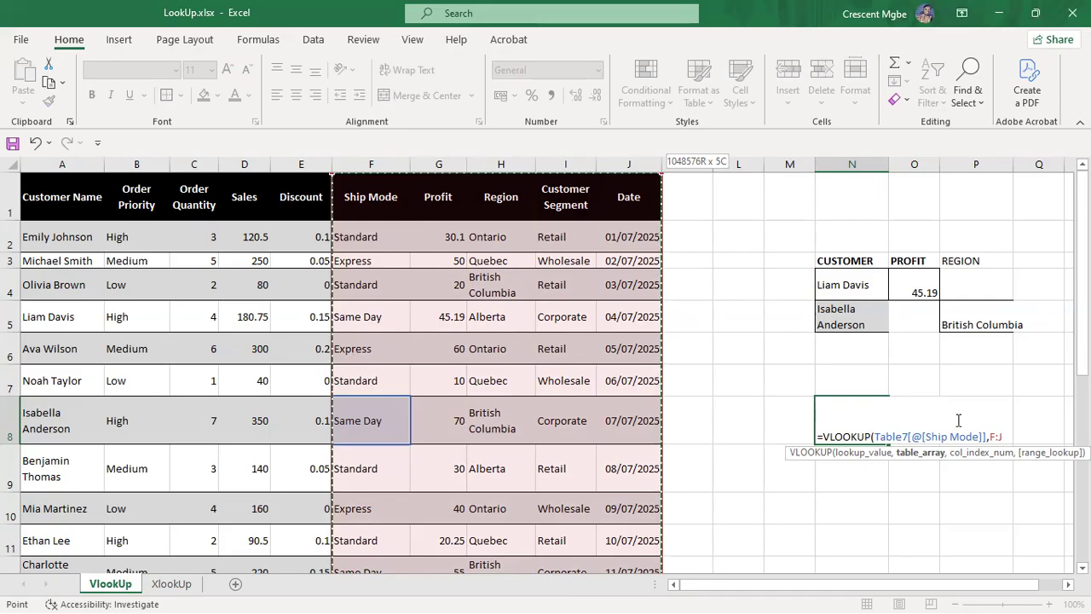
pyautogui.write(',')
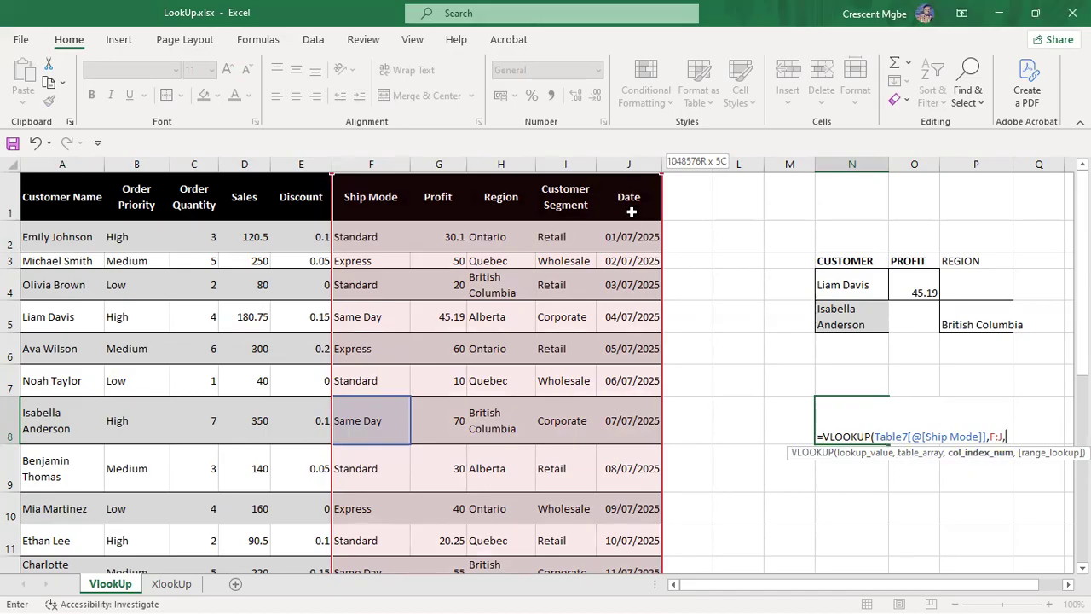
pyautogui.write('10,')
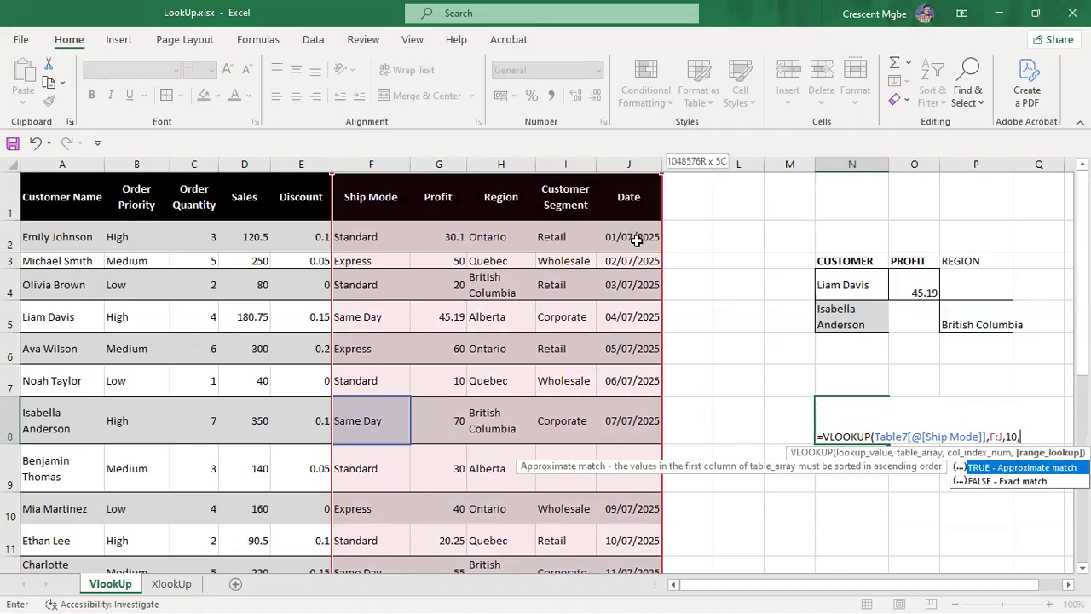
pyautogui.click(1023, 482)
pyautogui.doubleClick(1023, 483)
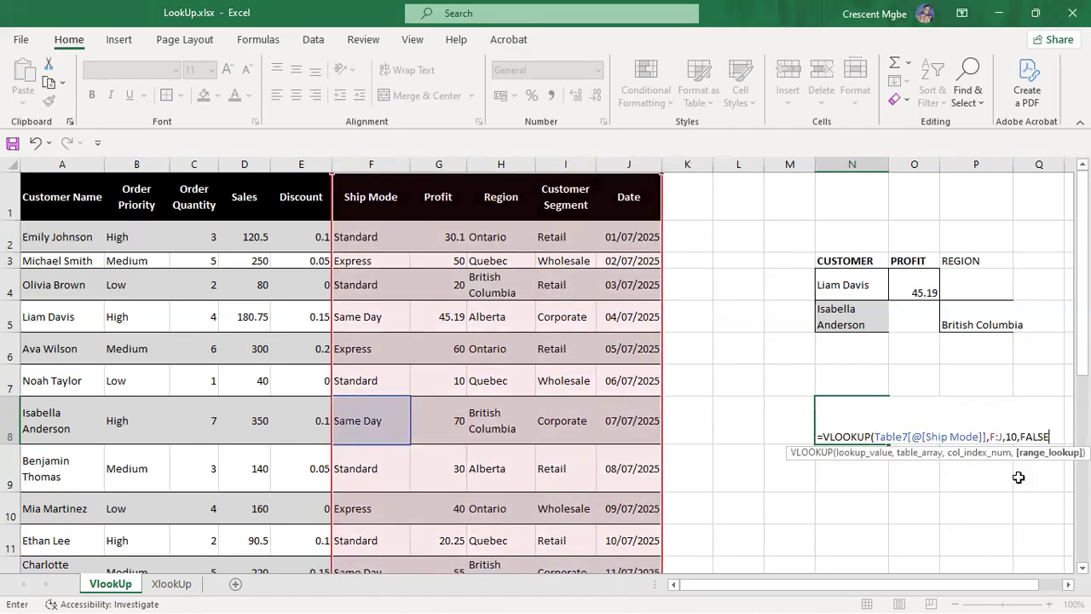
pyautogui.write(')')
pyautogui.press('Return')
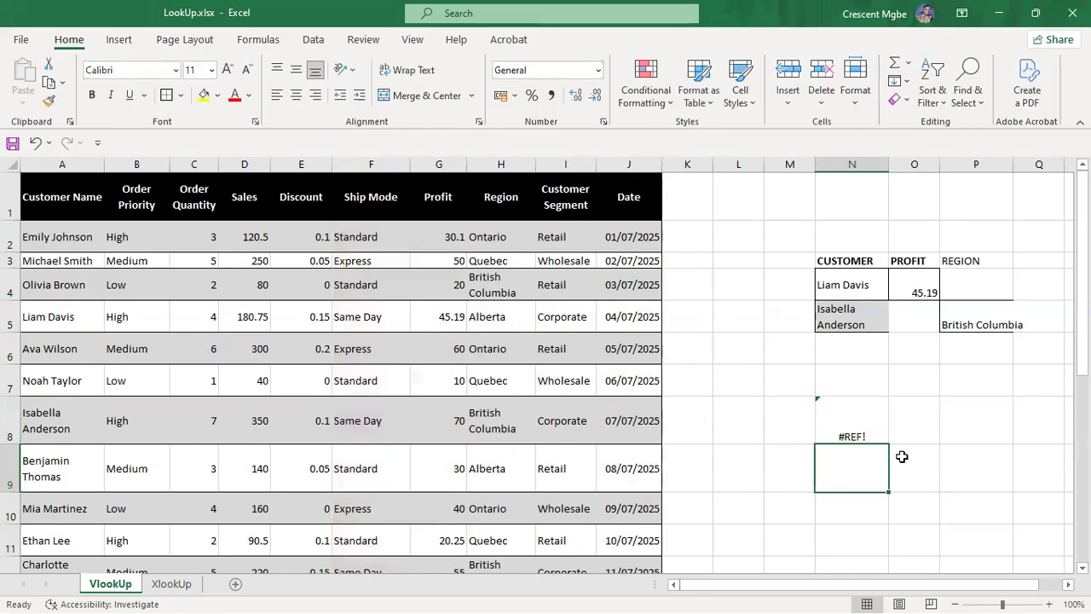
pyautogui.click(837, 413)
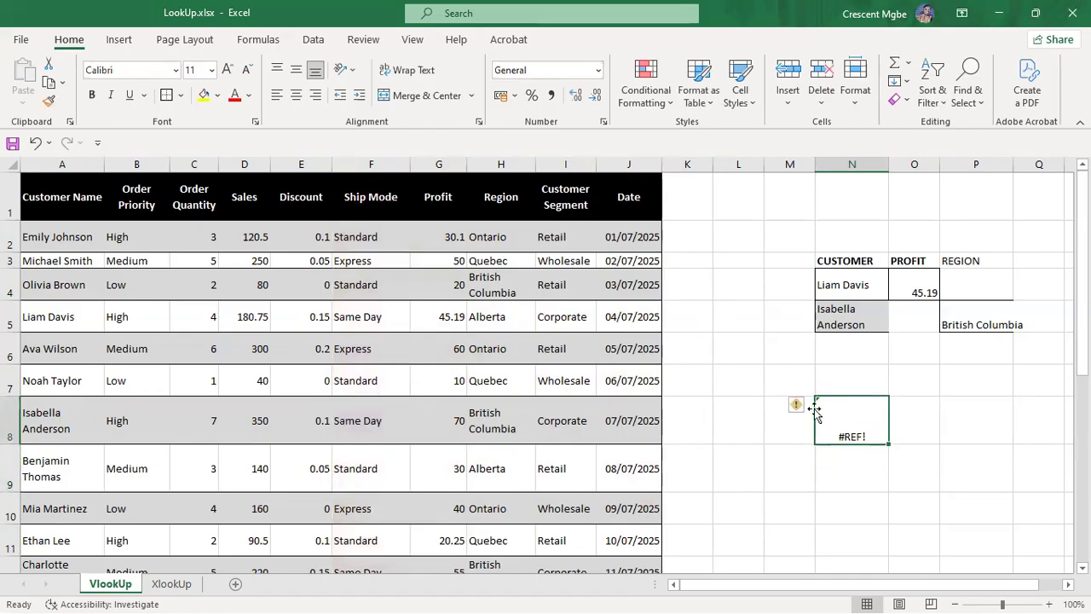
# Step: Widen column N and strip N8's formula back to a fresh VLOOKUP function
pyautogui.moveTo(798, 412)
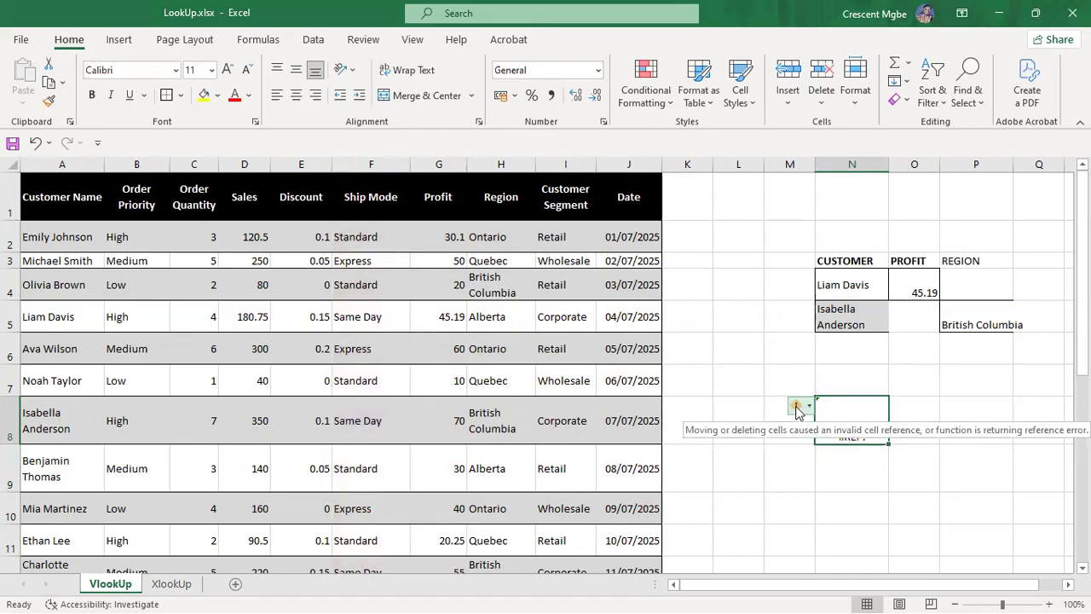
pyautogui.moveTo(888, 164); pyautogui.dragTo(898, 164)
pyautogui.doubleClick(866, 410)
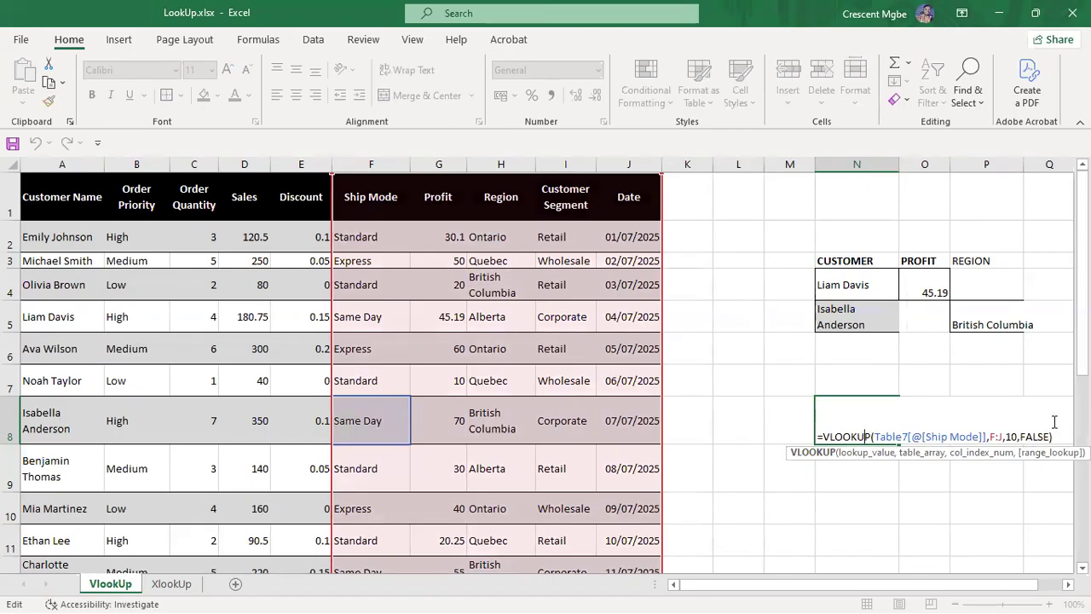
pyautogui.press('BackSpace')
pyautogui.moveTo(1051, 436); pyautogui.dragTo(851, 437)
pyautogui.press('BackSpace')
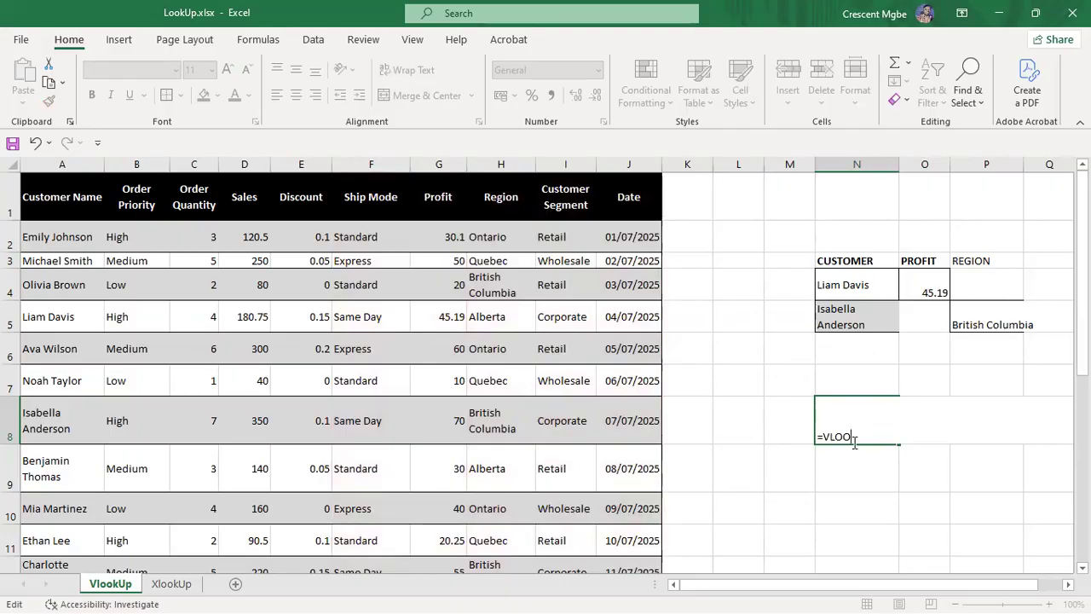
pyautogui.write('K')
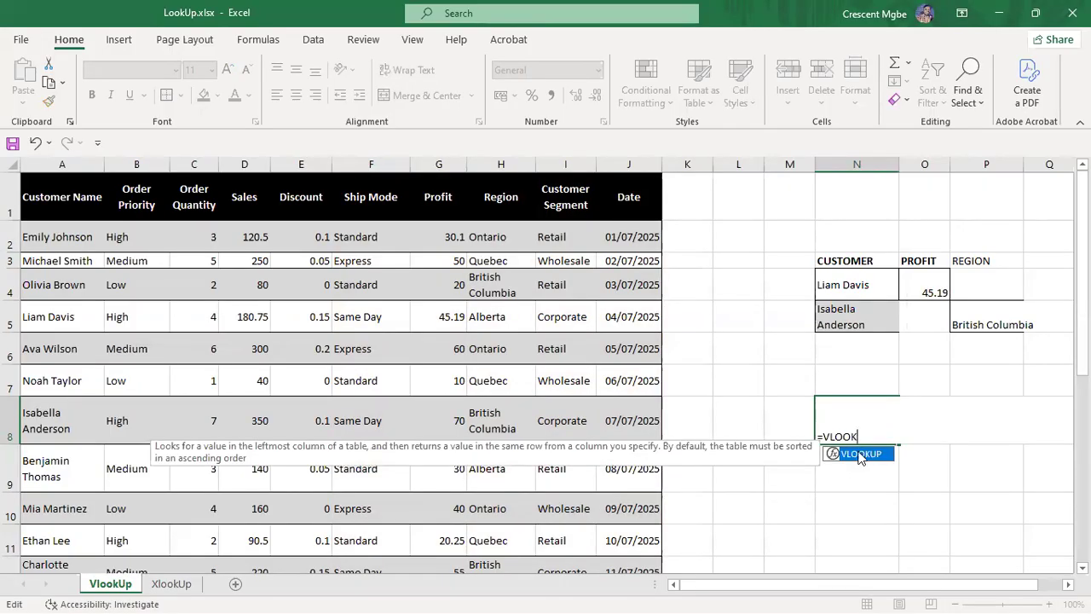
pyautogui.doubleClick(860, 455)
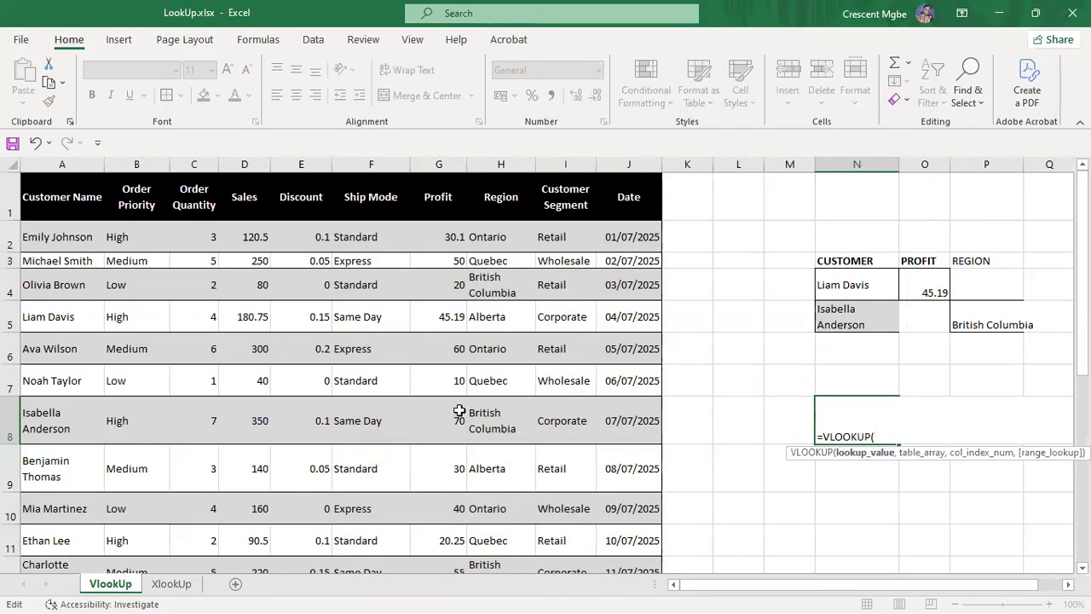
# Step: Rebuild N8 as =VLOOKUP(F8,F:J,5,FALSE), which shows the serial date 45842
pyautogui.click(374, 415)
pyautogui.write(',')
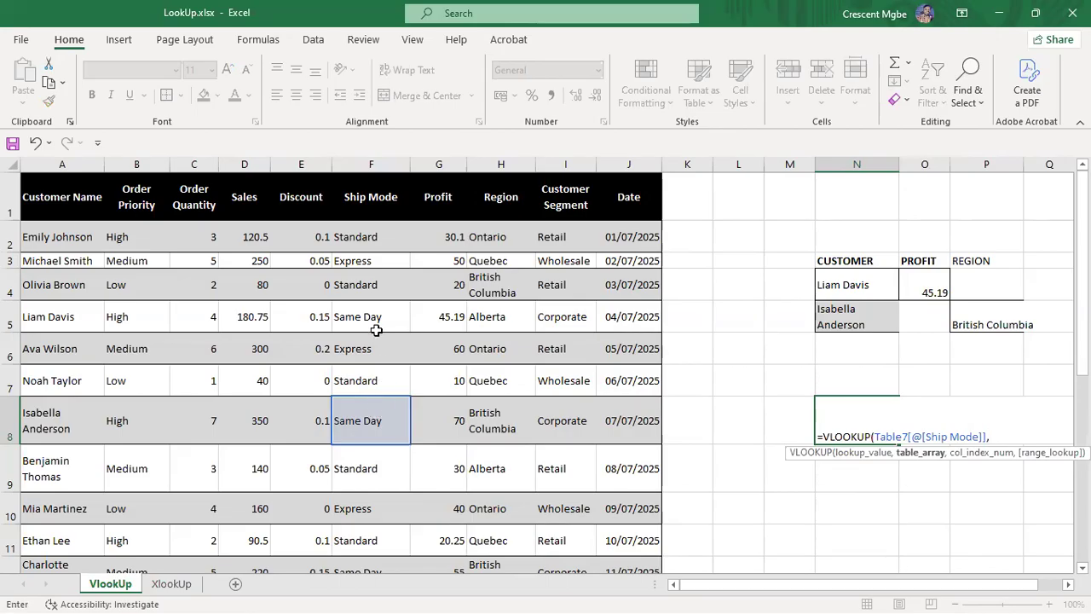
pyautogui.click(370, 165)
pyautogui.moveTo(421, 212); pyautogui.dragTo(617, 269)
pyautogui.write(',')
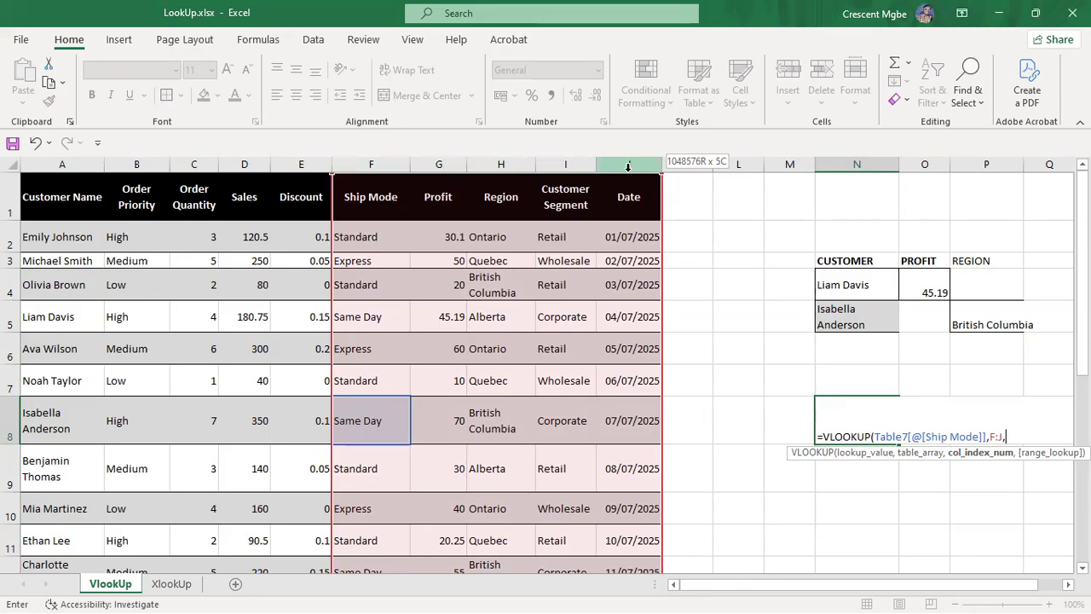
pyautogui.write('5,')
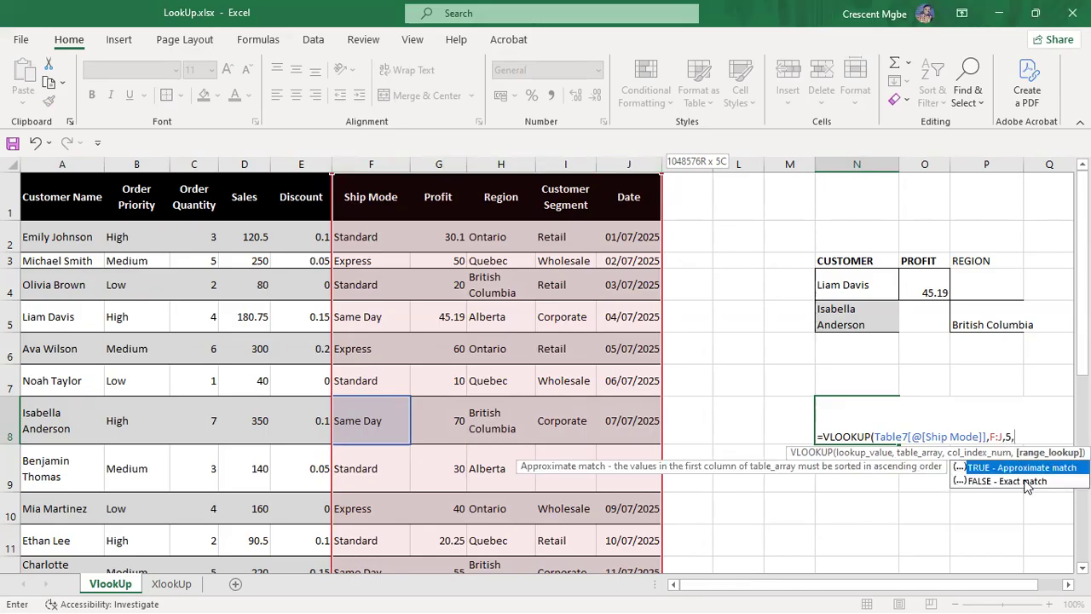
pyautogui.doubleClick(1025, 479)
pyautogui.write(')')
pyautogui.press('Return')
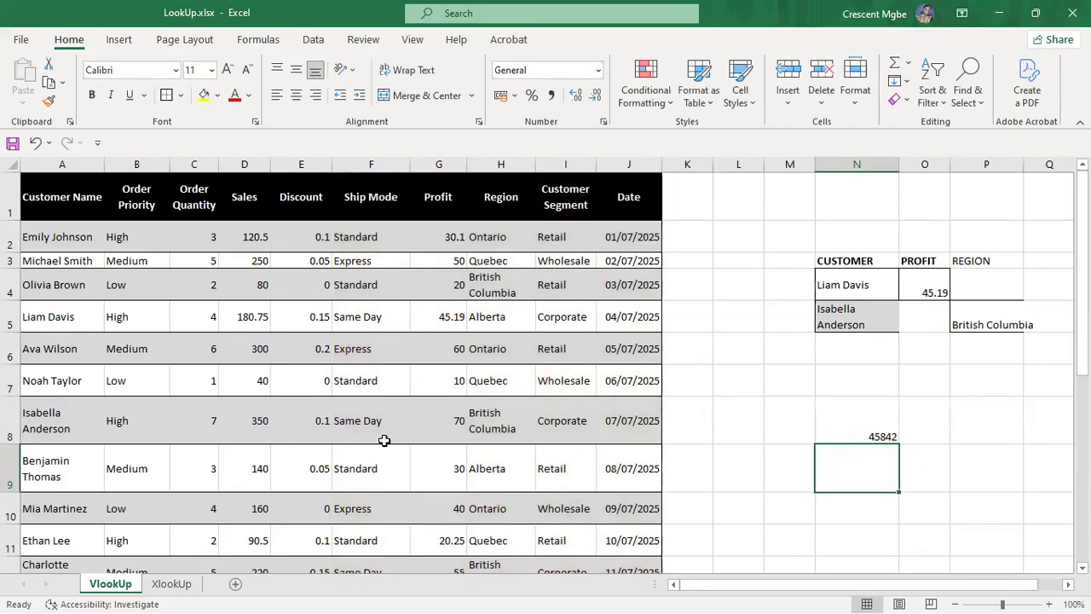
pyautogui.click(368, 419)
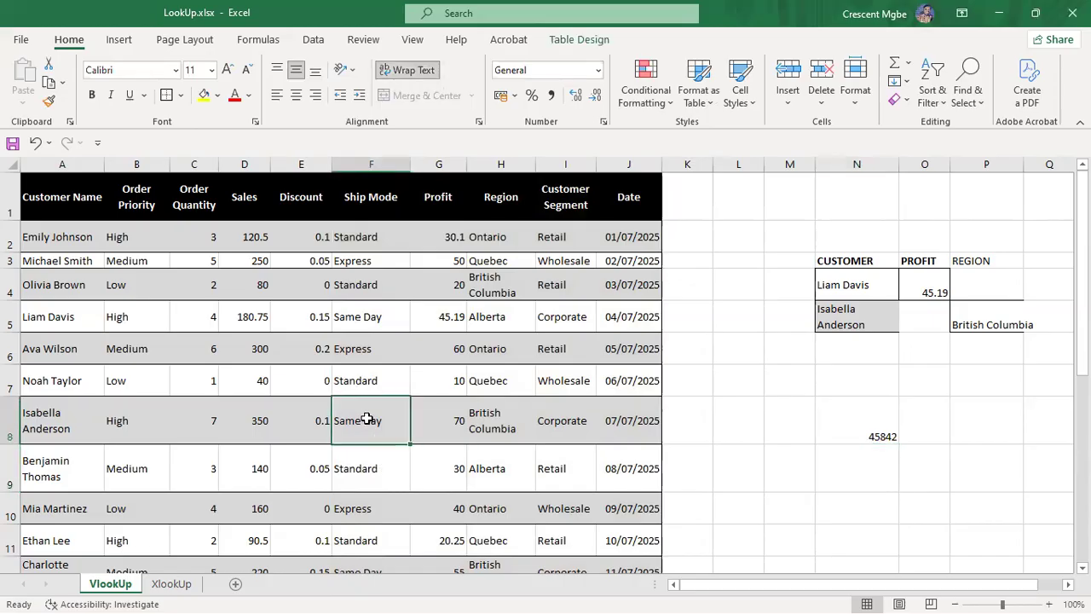
pyautogui.click(631, 417)
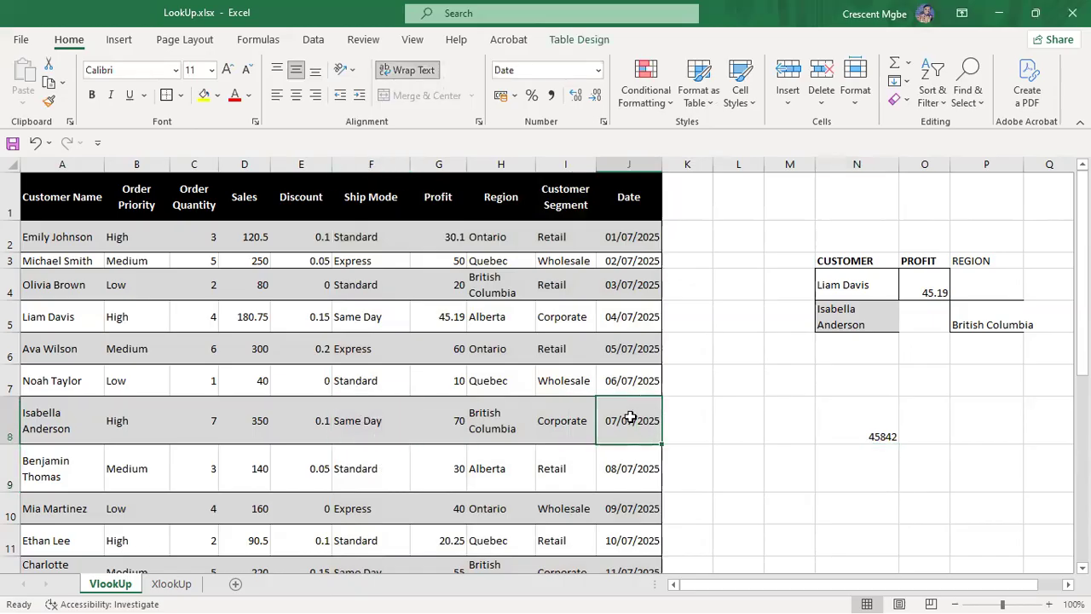
pyautogui.click(377, 407)
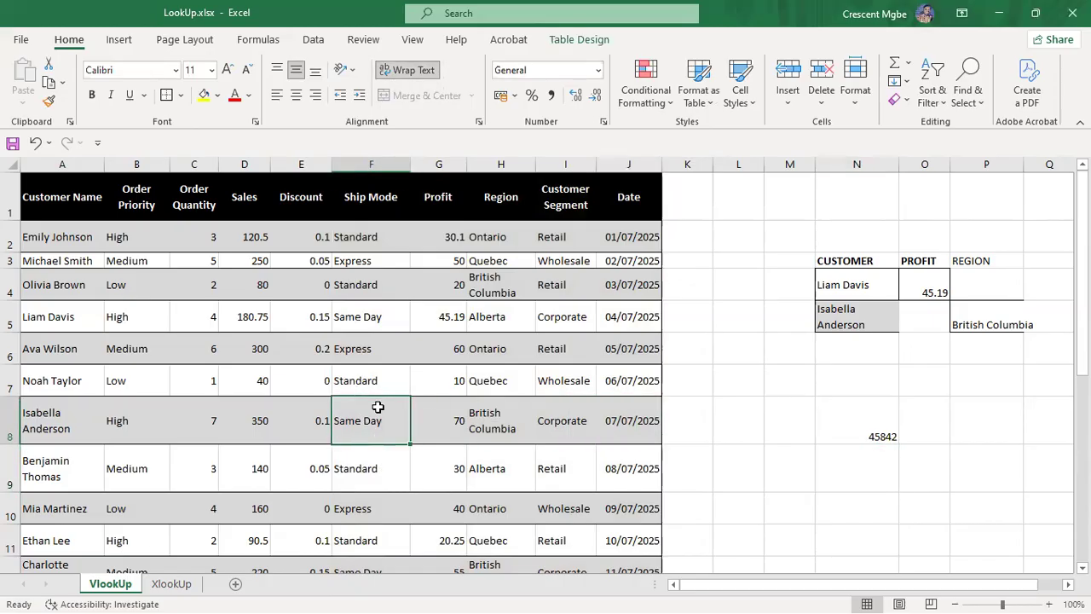
pyautogui.click(640, 410)
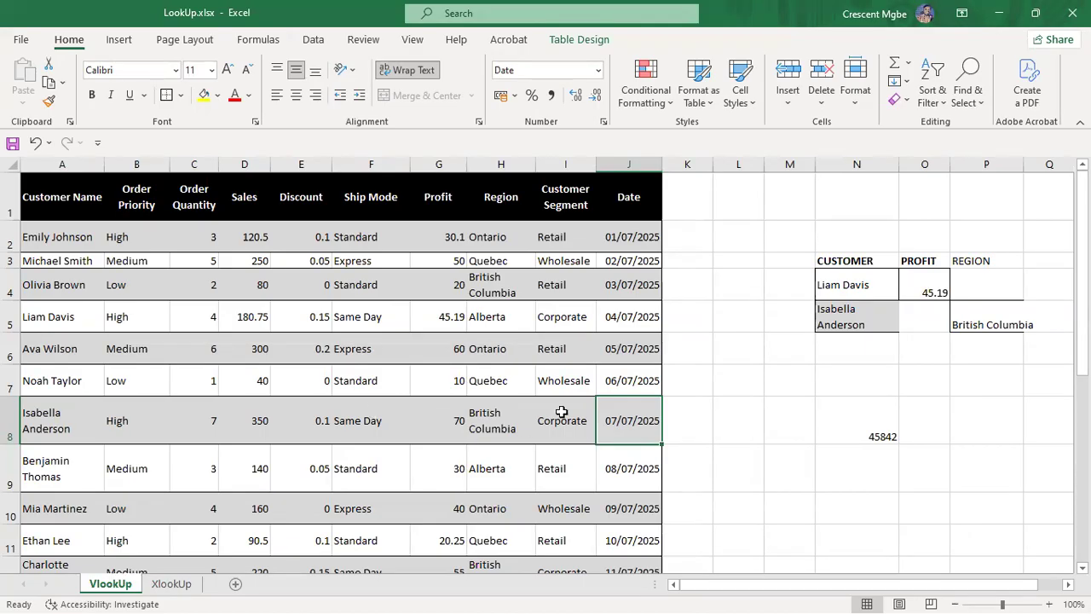
pyautogui.click(886, 428)
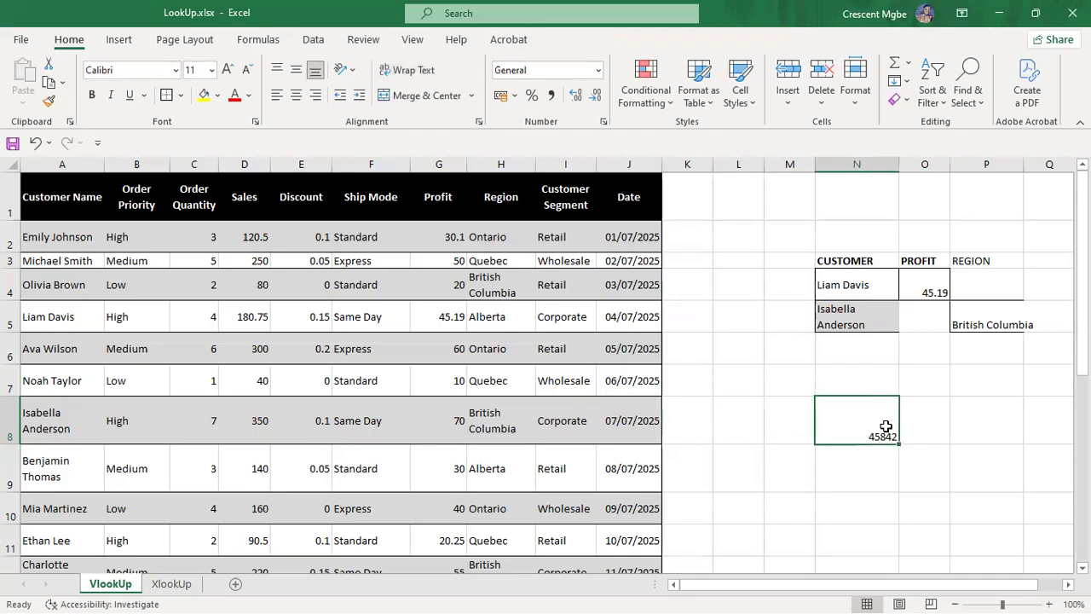
pyautogui.click(625, 244)
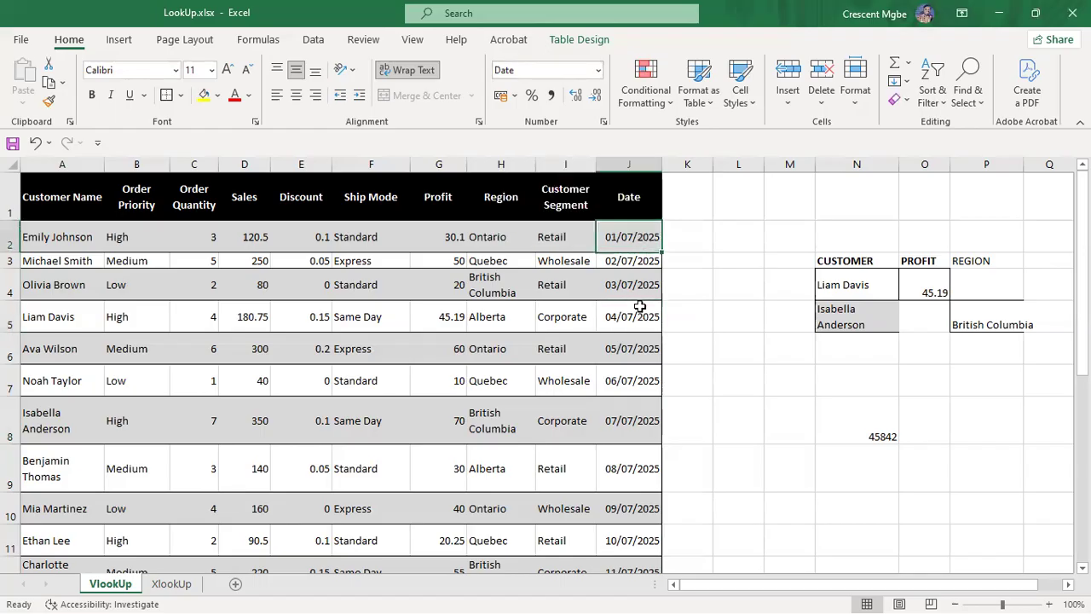
pyautogui.click(641, 322)
pyautogui.click(641, 350)
pyautogui.click(639, 384)
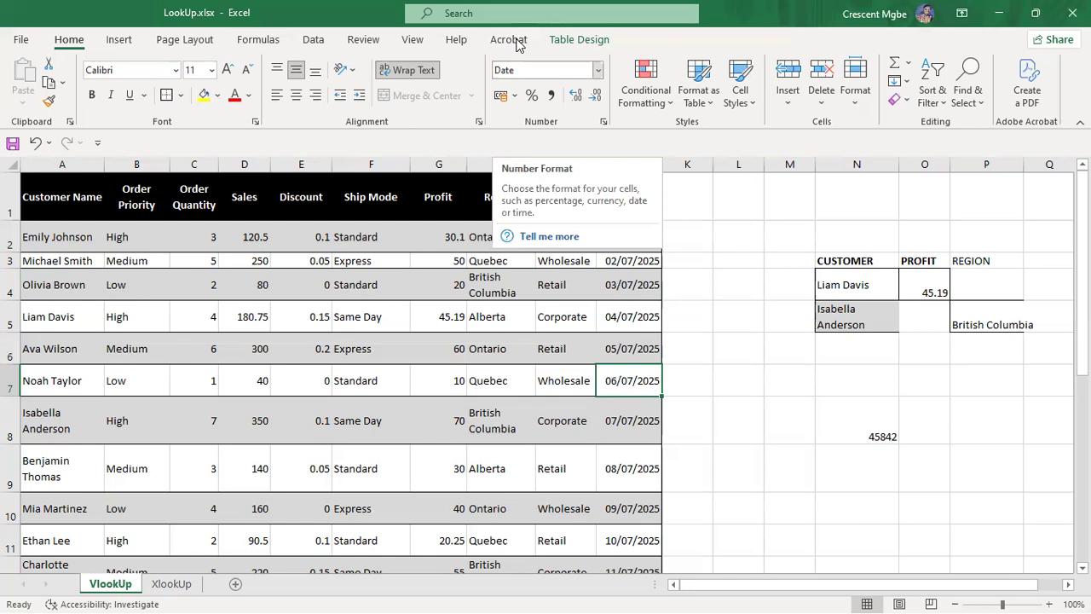
pyautogui.click(869, 437)
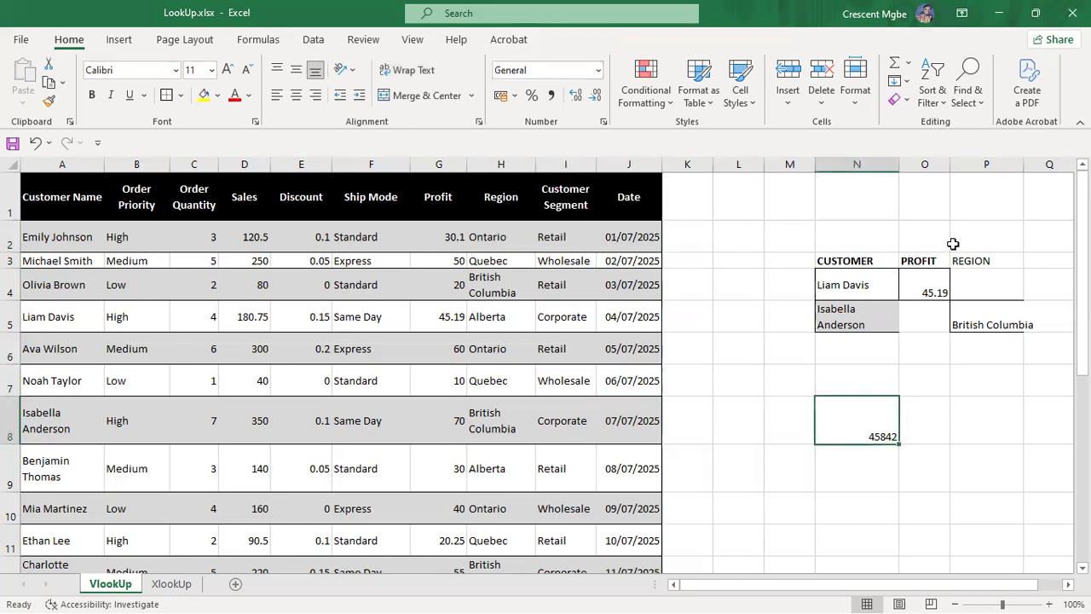
# Step: Apply Short Date format to N8 so serial 45842 shows as 04/07/2025
pyautogui.click(598, 71)
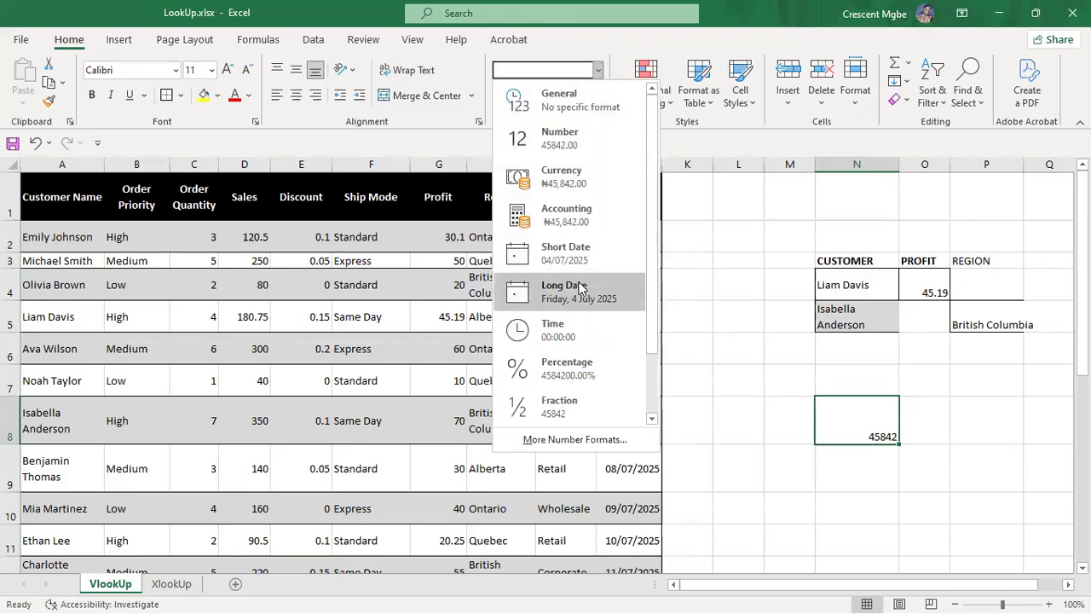
pyautogui.click(570, 258)
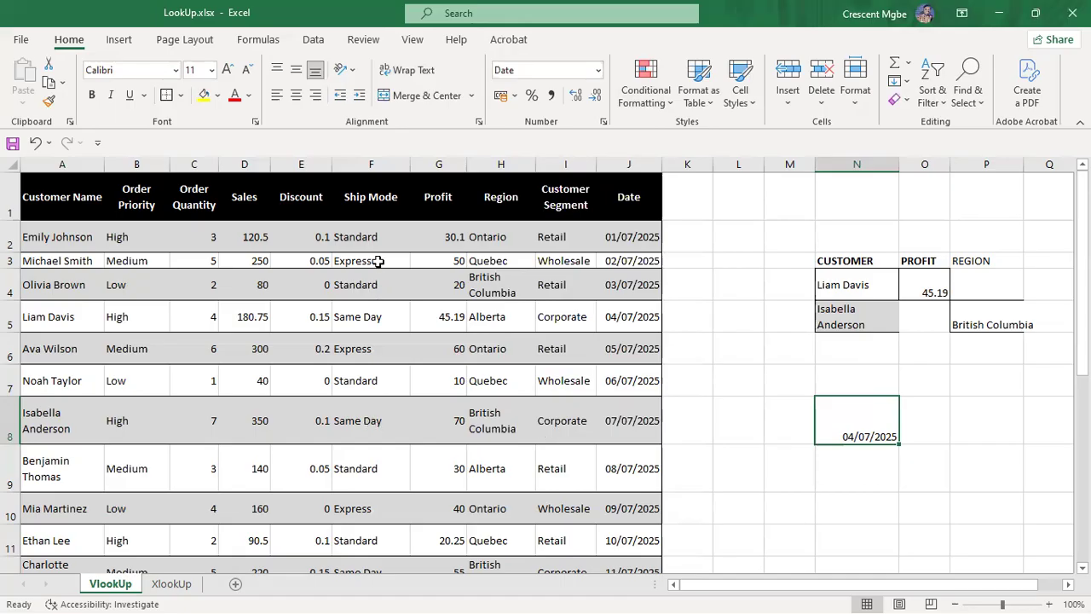
pyautogui.click(364, 428)
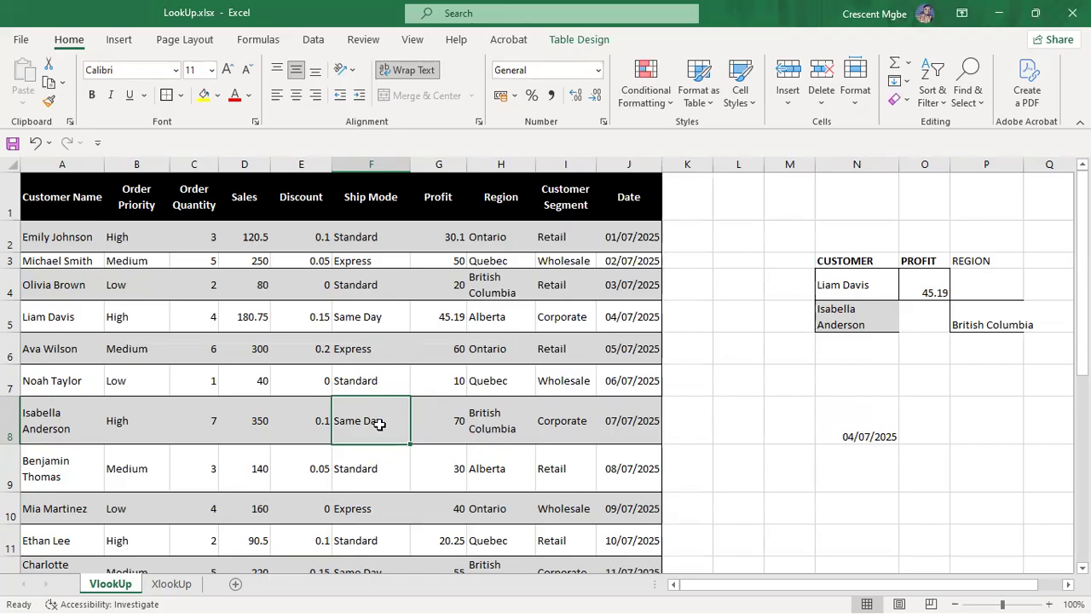
pyautogui.click(361, 314)
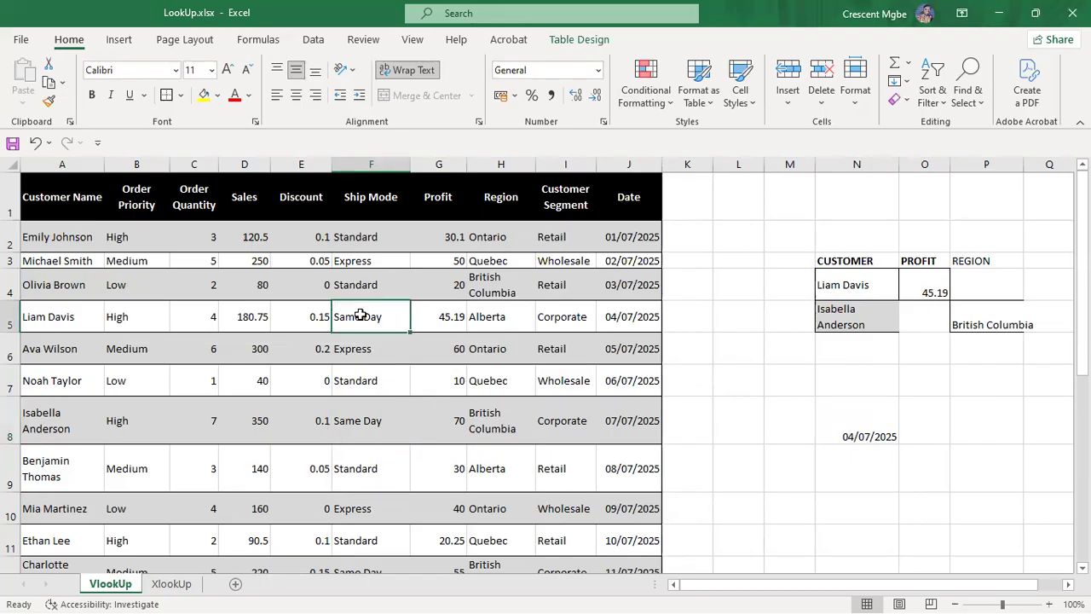
pyautogui.click(626, 317)
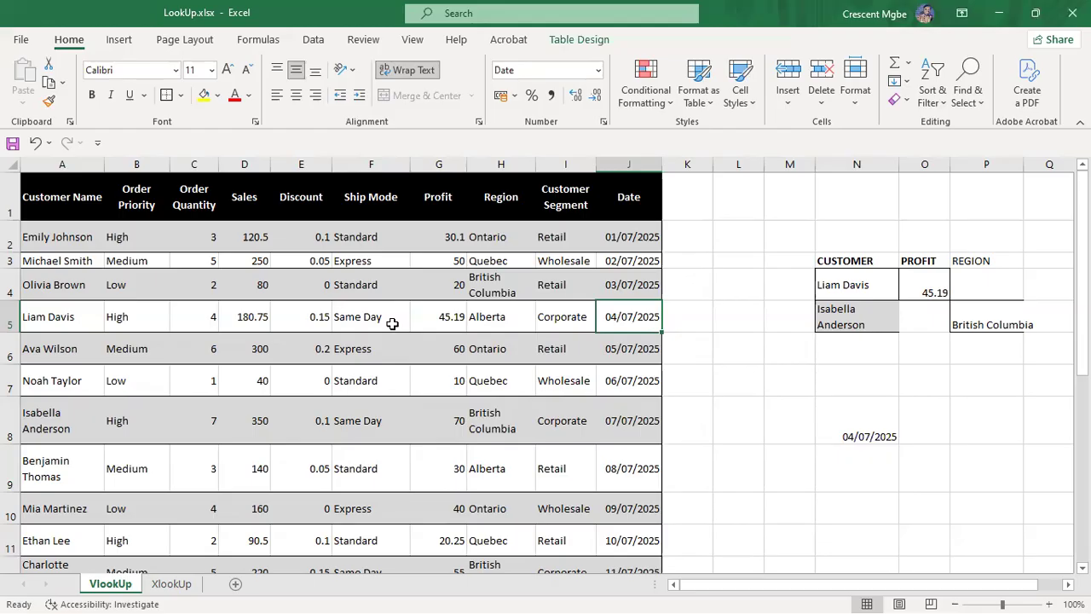
pyautogui.scroll(-12, 394, 318)
pyautogui.scroll(12, 391, 345)
pyautogui.click(641, 413)
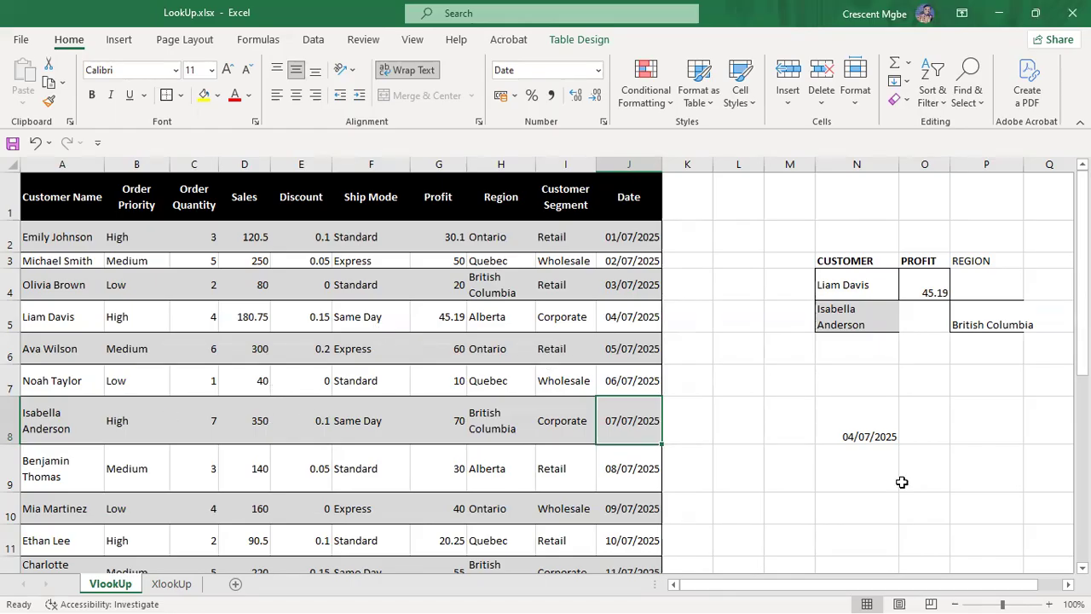
# Step: Open cell N8 for editing to remove its old 04/07/2025 date result
pyautogui.click(878, 433)
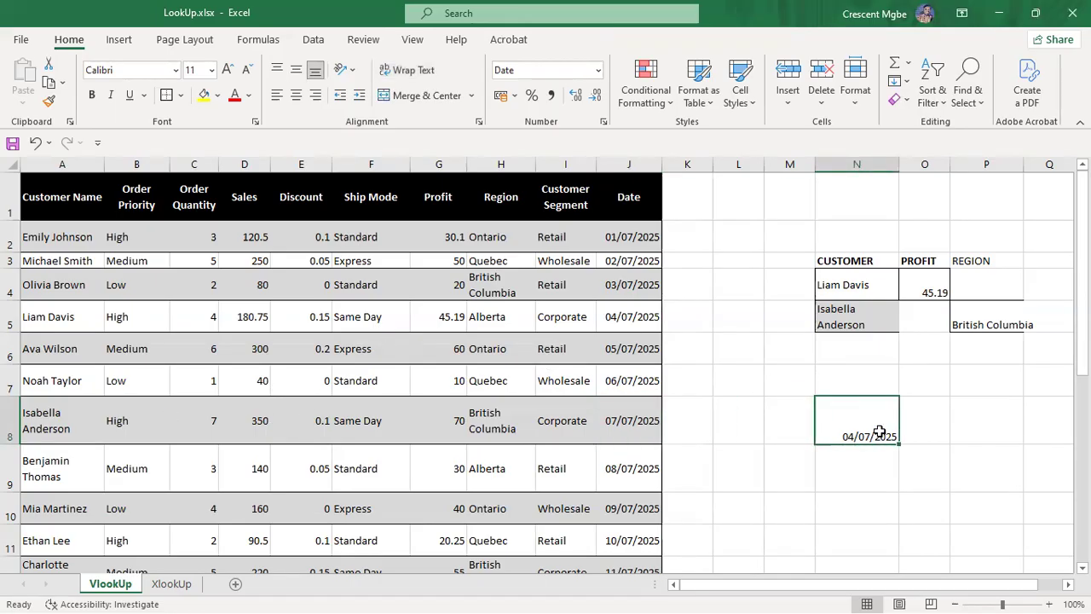
pyautogui.doubleClick(879, 432)
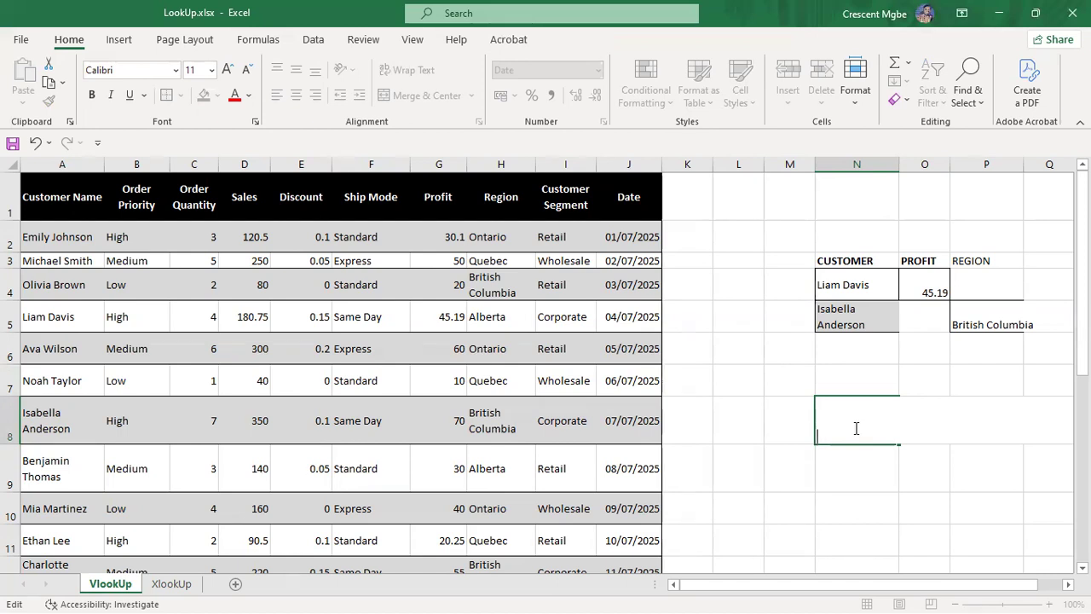
# Step: Start a VLOOKUP in N8 with F5 as the lookup value and F:J as the table
pyautogui.write('=VLOO')
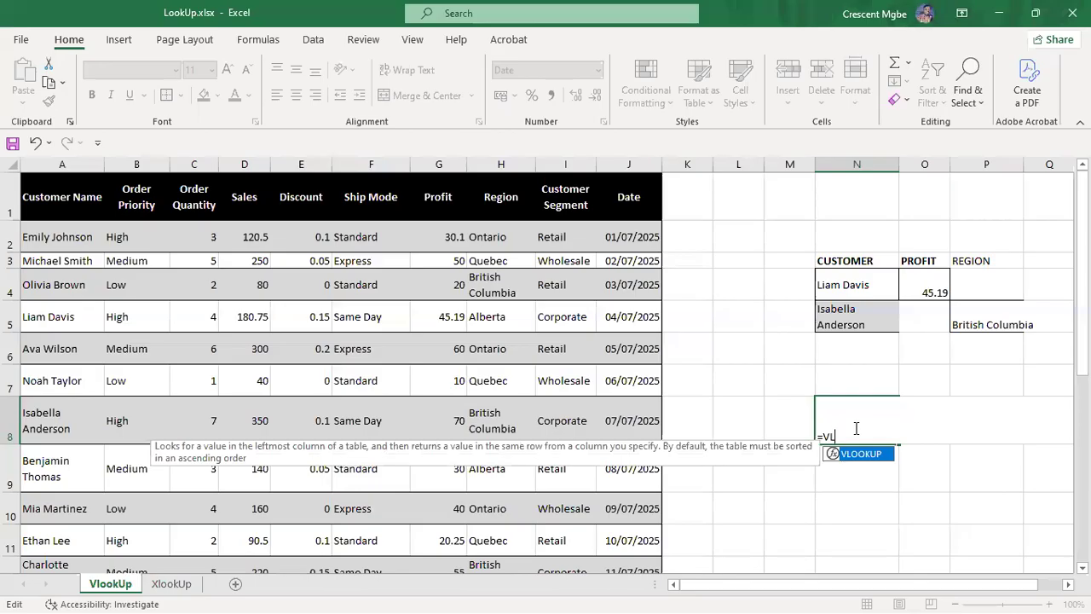
pyautogui.doubleClick(859, 453)
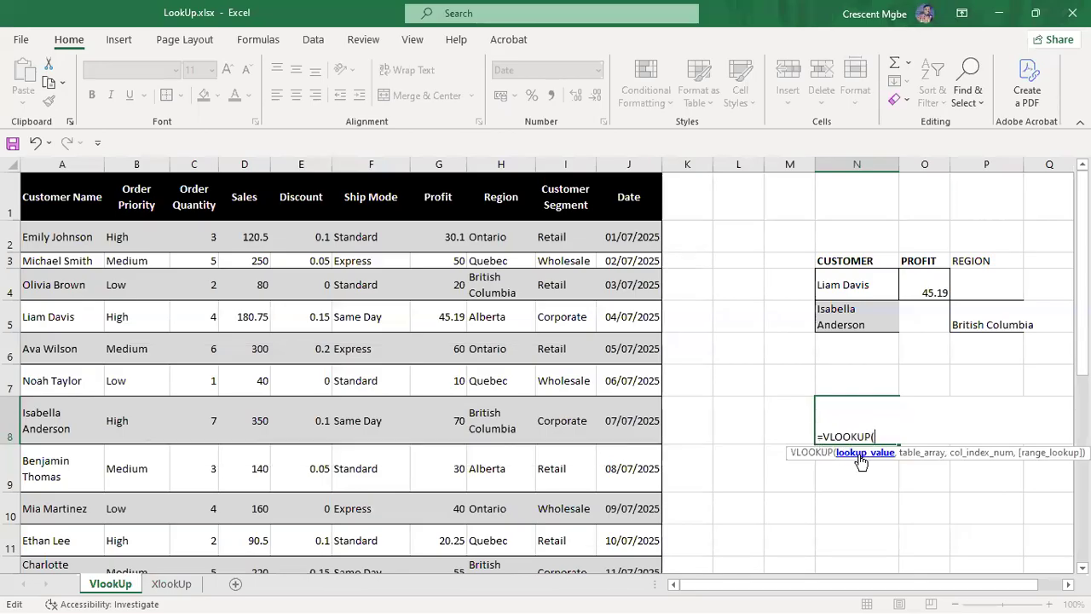
pyautogui.click(367, 317)
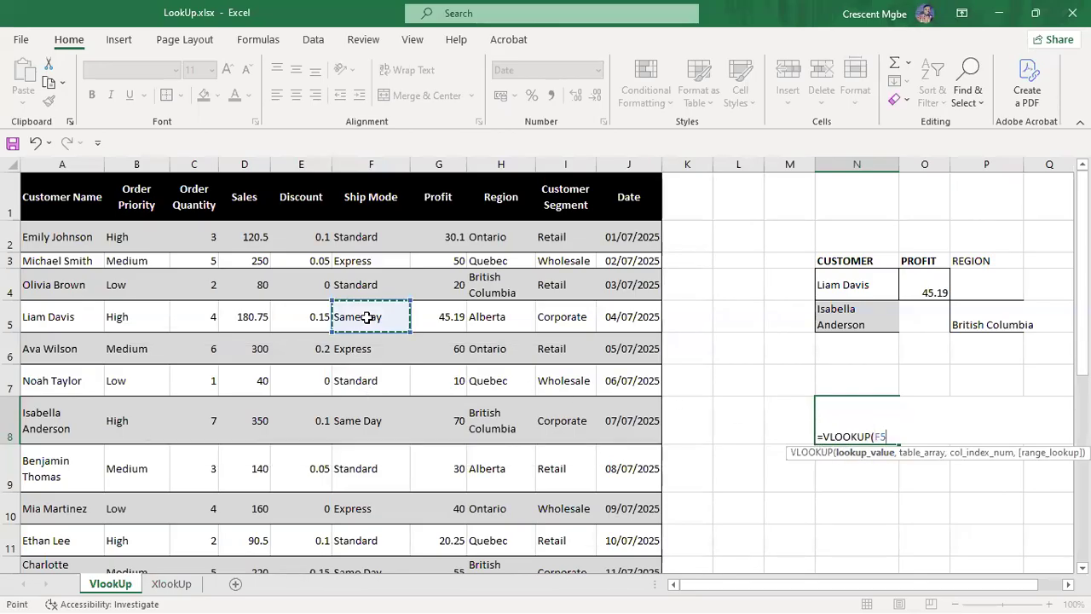
pyautogui.write(',')
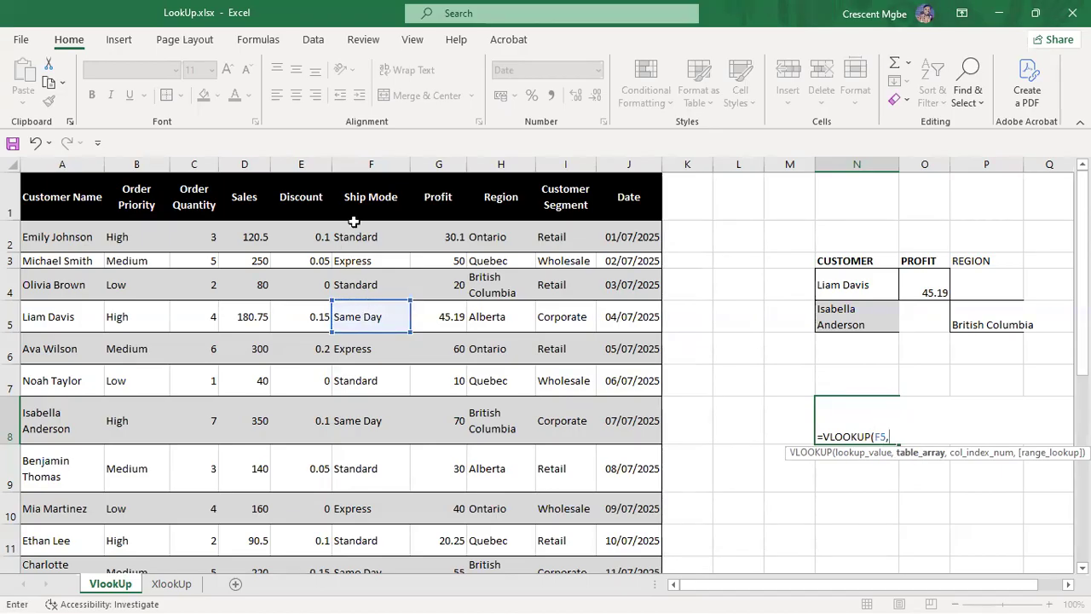
pyautogui.moveTo(355, 167); pyautogui.dragTo(629, 285)
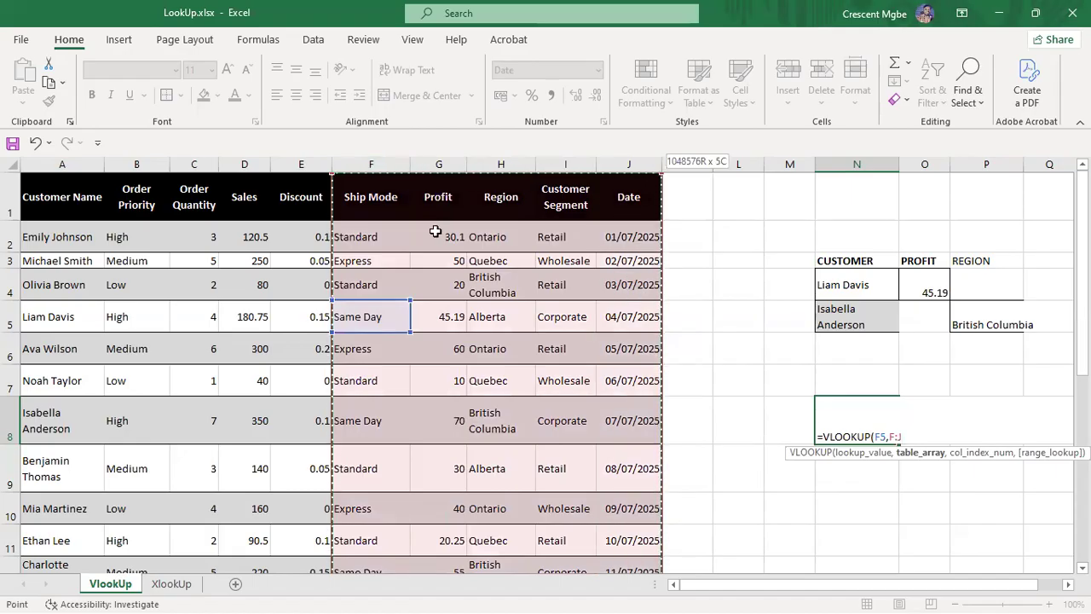
pyautogui.write(',')
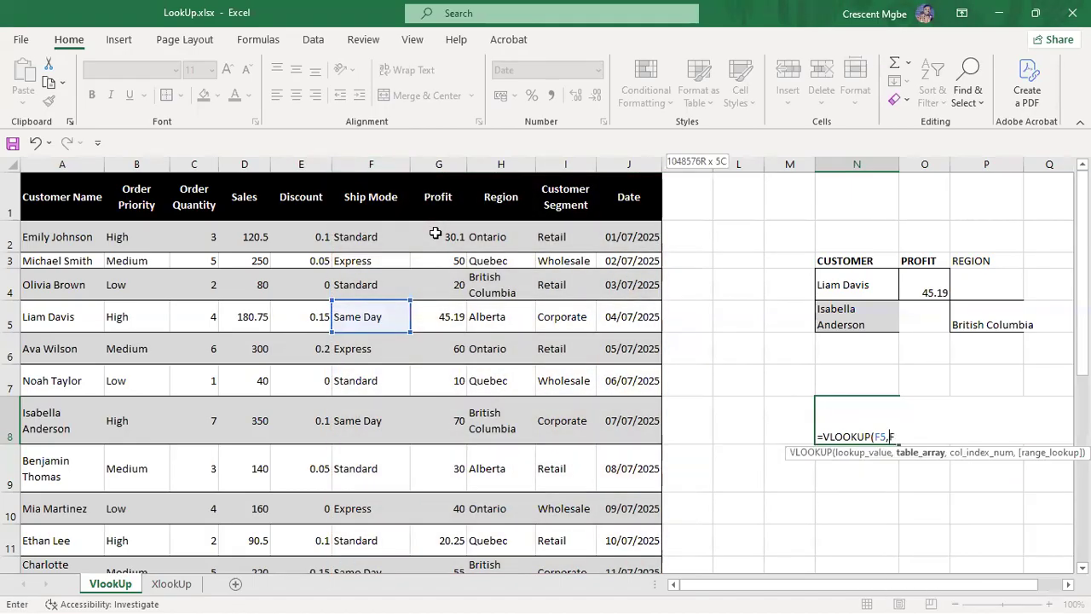
# Step: Change the table to A:J with column index 10 and exact match; N8 returns #N/A
pyautogui.press('BackSpace')
pyautogui.press('BackSpace')
pyautogui.press('BackSpace')
pyautogui.press('BackSpace')
pyautogui.moveTo(45, 162); pyautogui.dragTo(637, 305)
pyautogui.write(',')
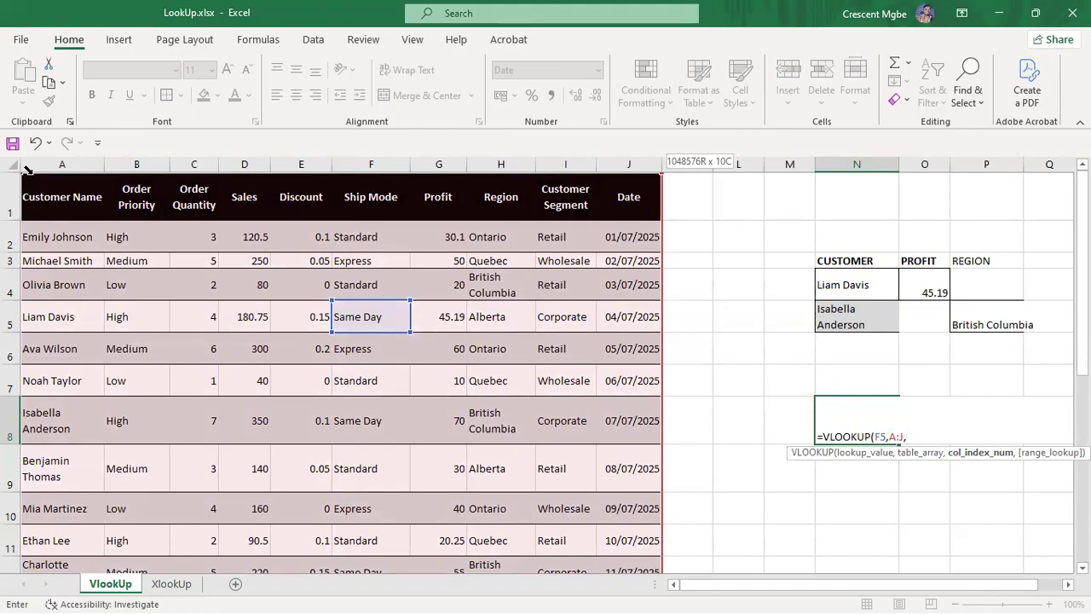
pyautogui.write('1')
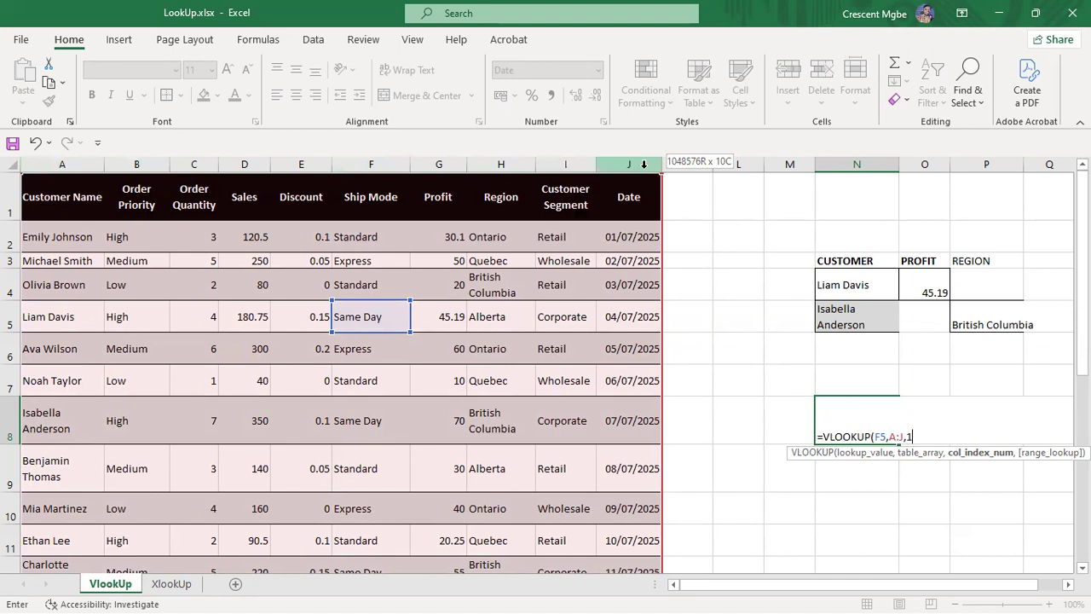
pyautogui.write('0')
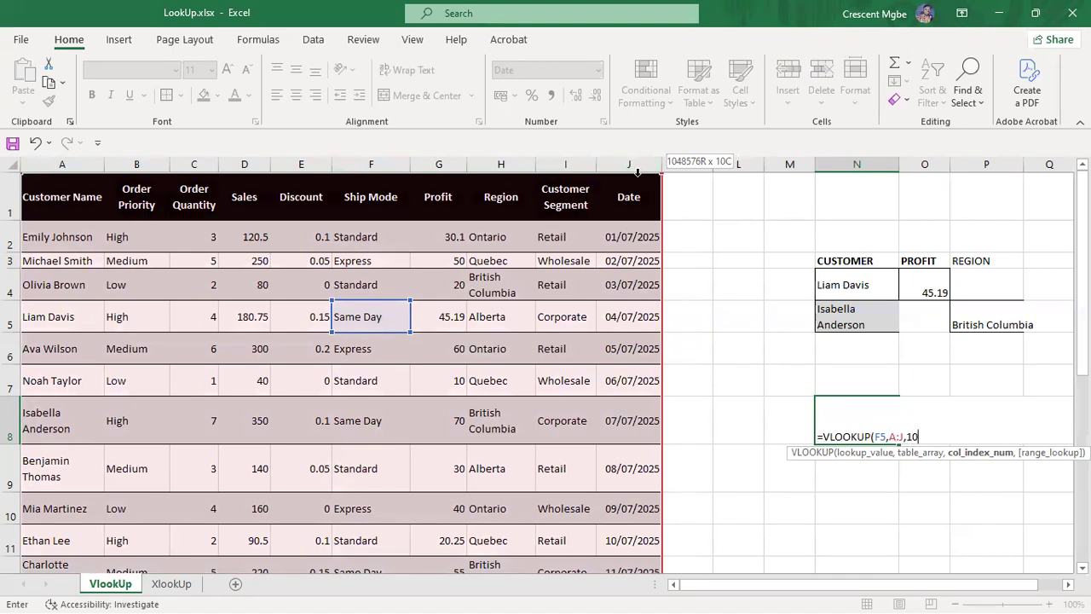
pyautogui.write(',')
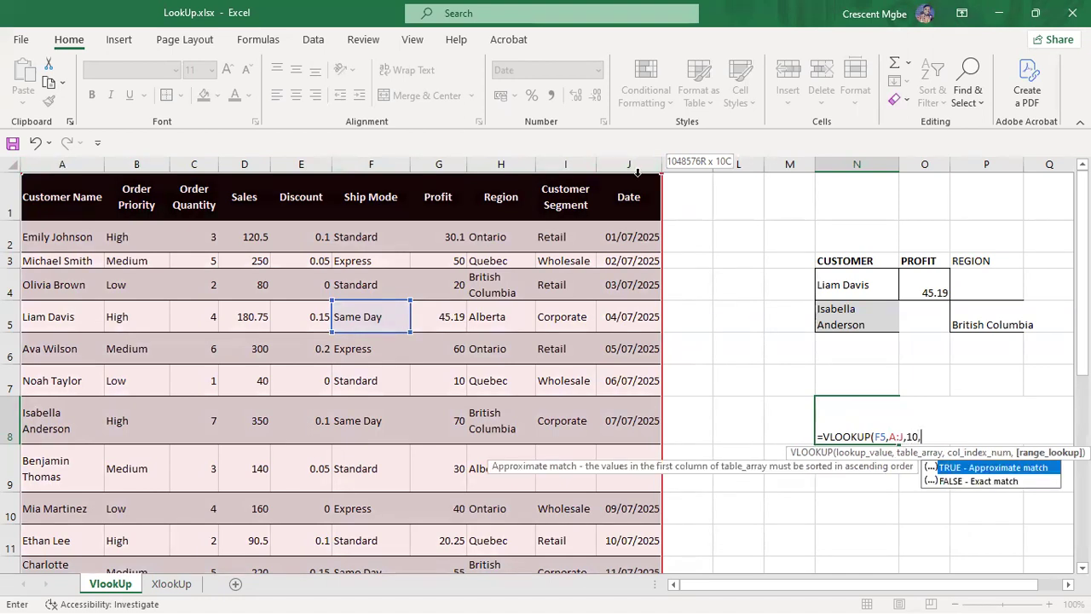
pyautogui.click(989, 483)
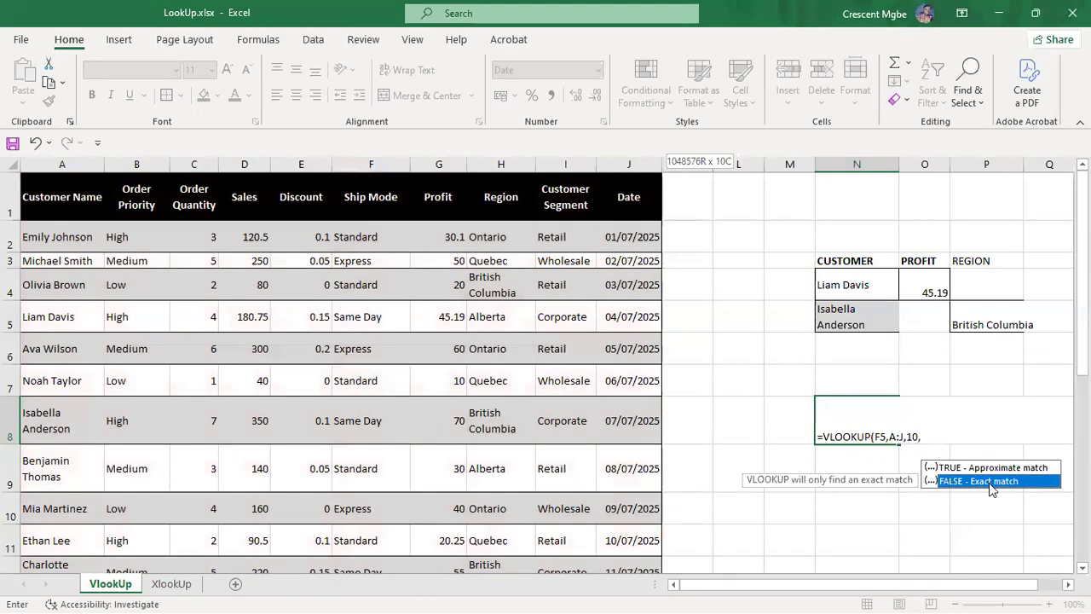
pyautogui.click(1003, 488)
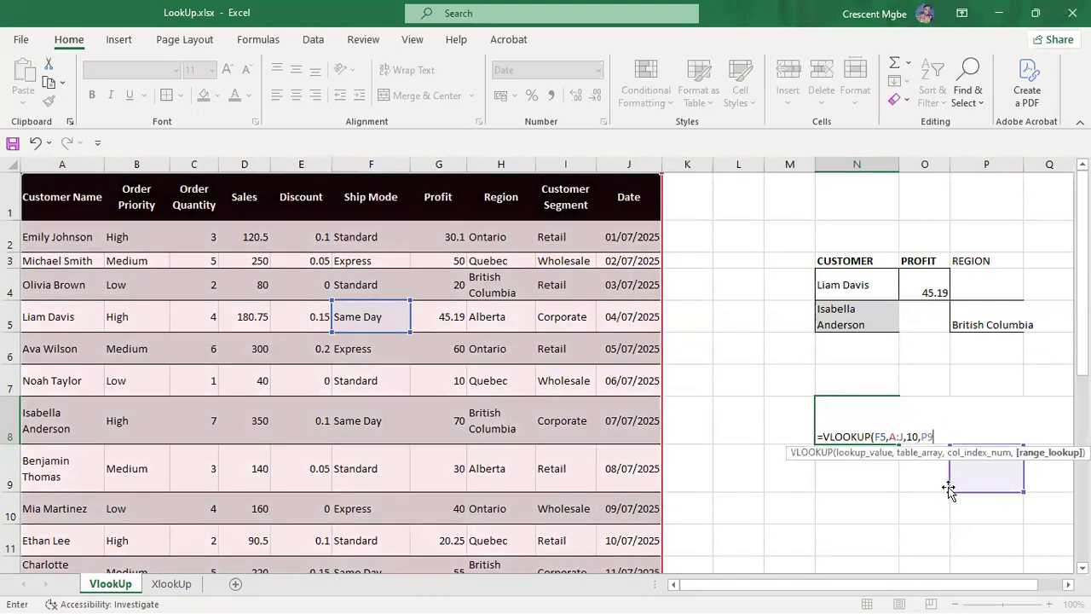
pyautogui.press('Return')
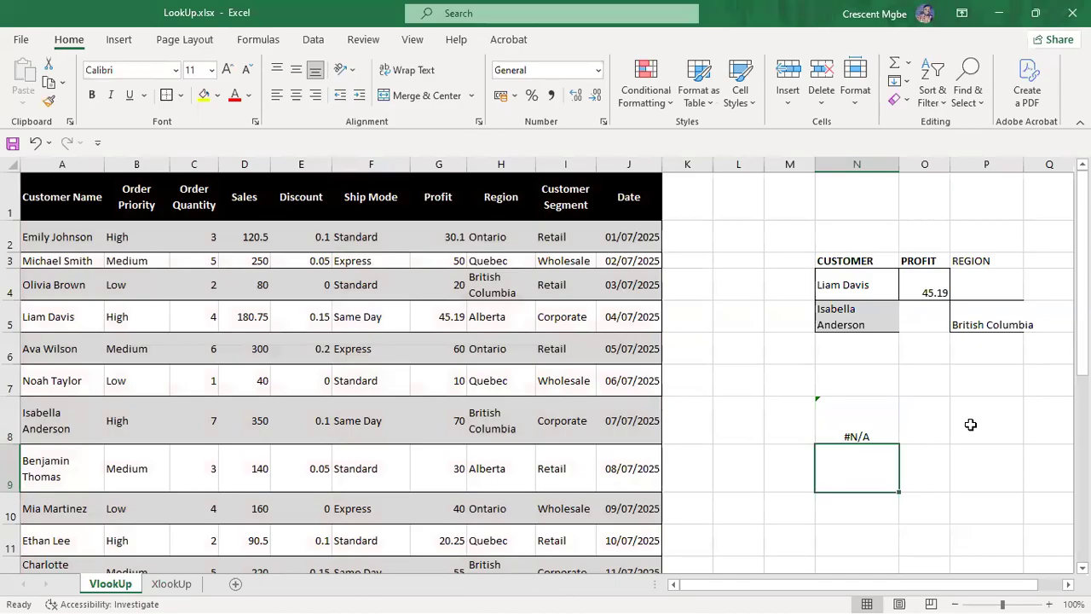
# Step: Delete the #N/A VLOOKUP from N8 and begin typing =XLO in its place
pyautogui.click(854, 428)
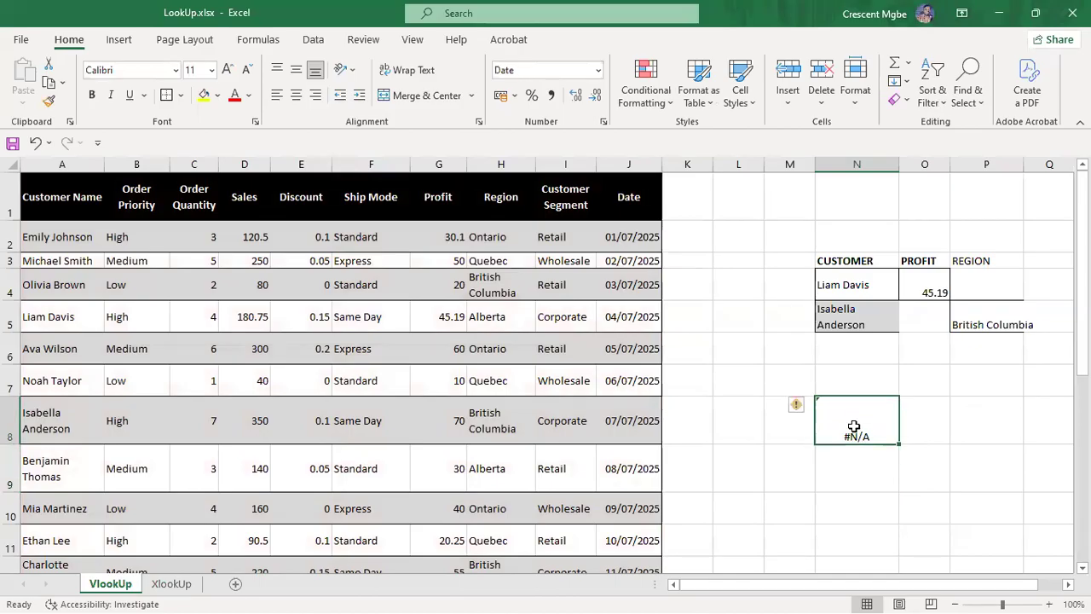
pyautogui.press('Delete')
pyautogui.write('=')
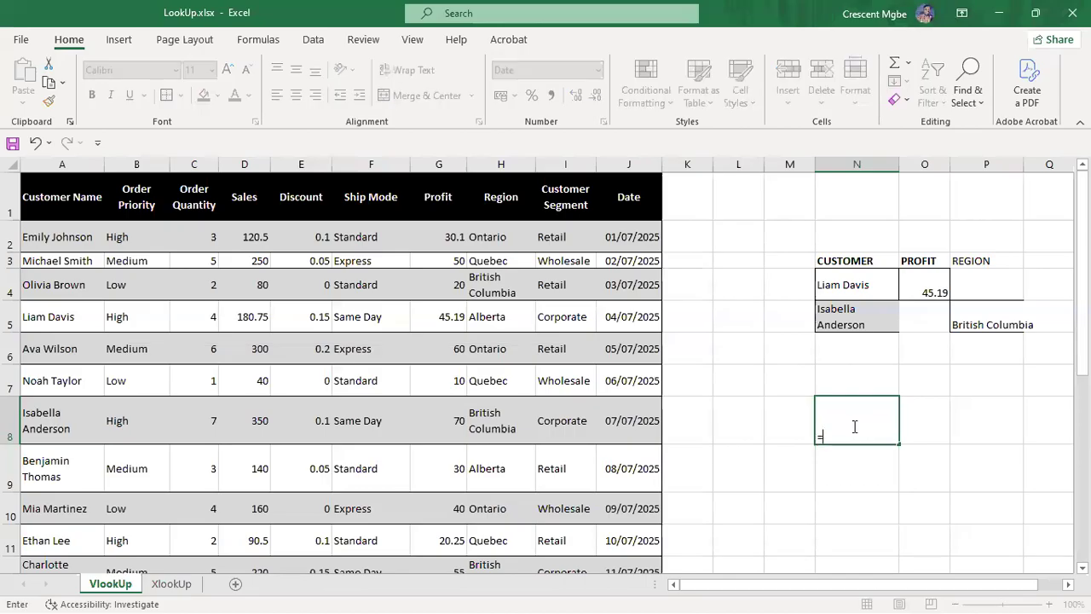
pyautogui.write('XLO')
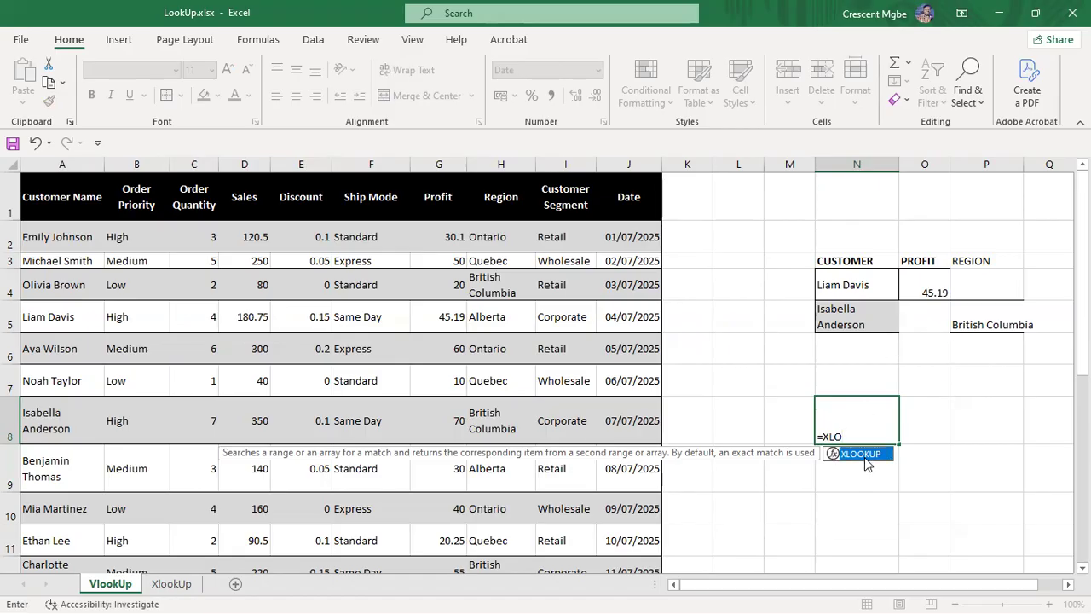
# Step: Build =XLOOKUP(F5,F:F,A:A,"NOT FOUND", in N8 to search column F and return column A
pyautogui.doubleClick(865, 456)
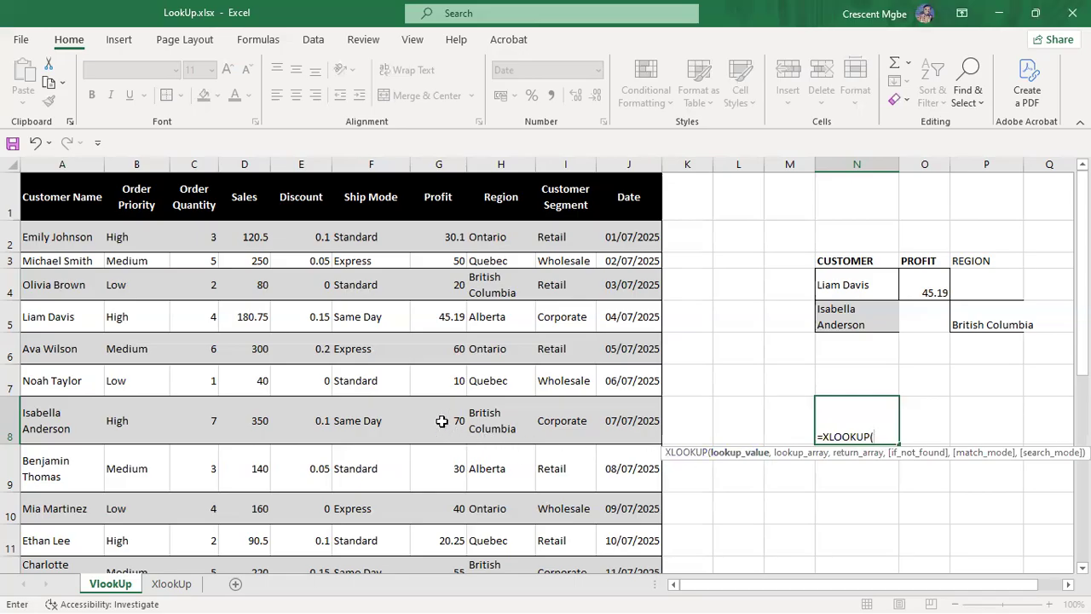
pyautogui.click(368, 316)
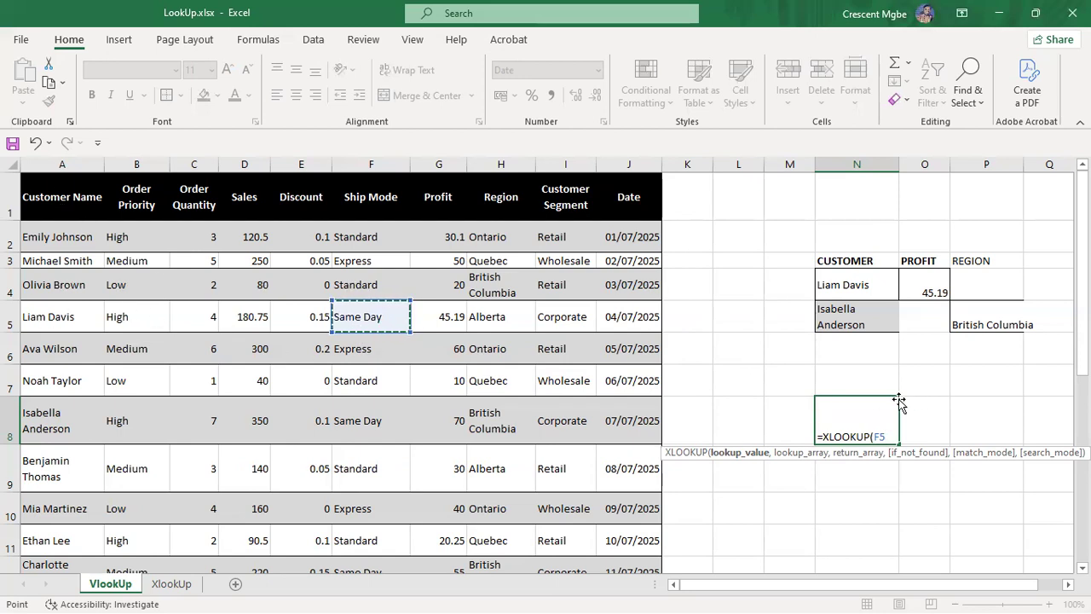
pyautogui.write(',')
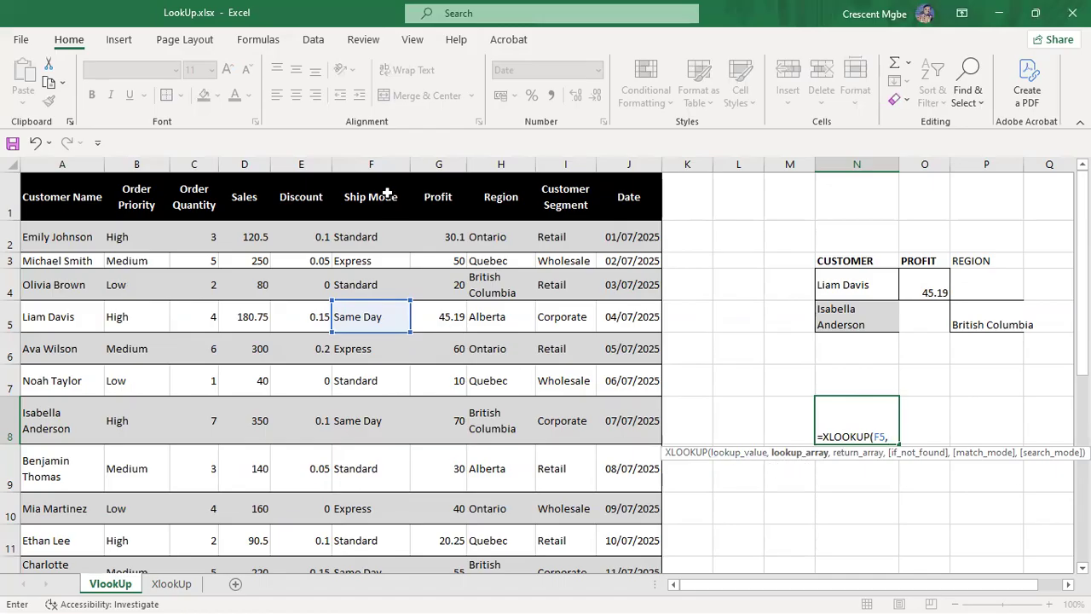
pyautogui.click(373, 162)
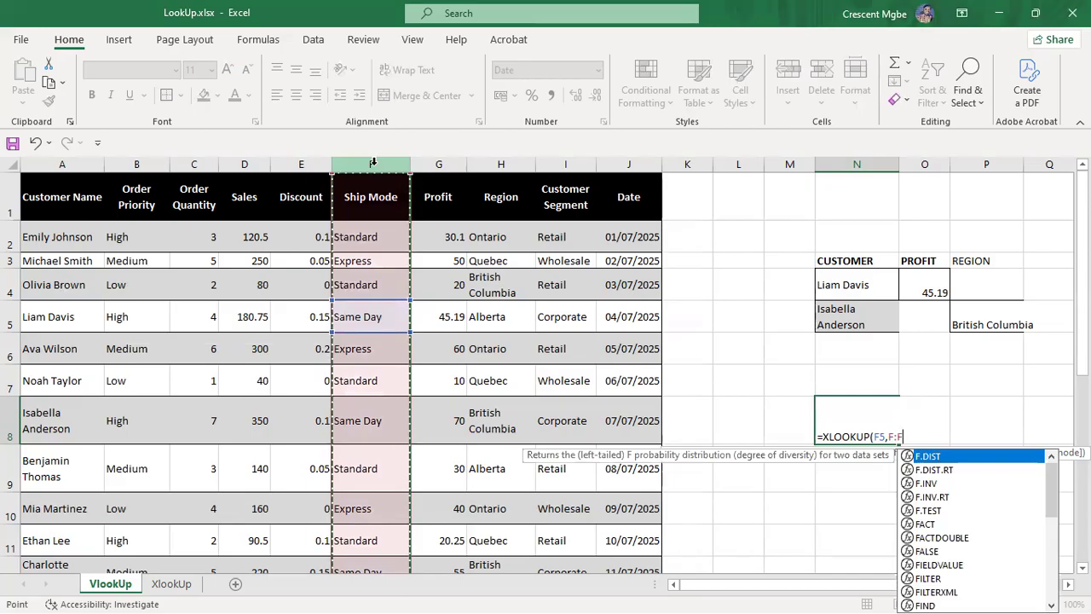
pyautogui.write(',')
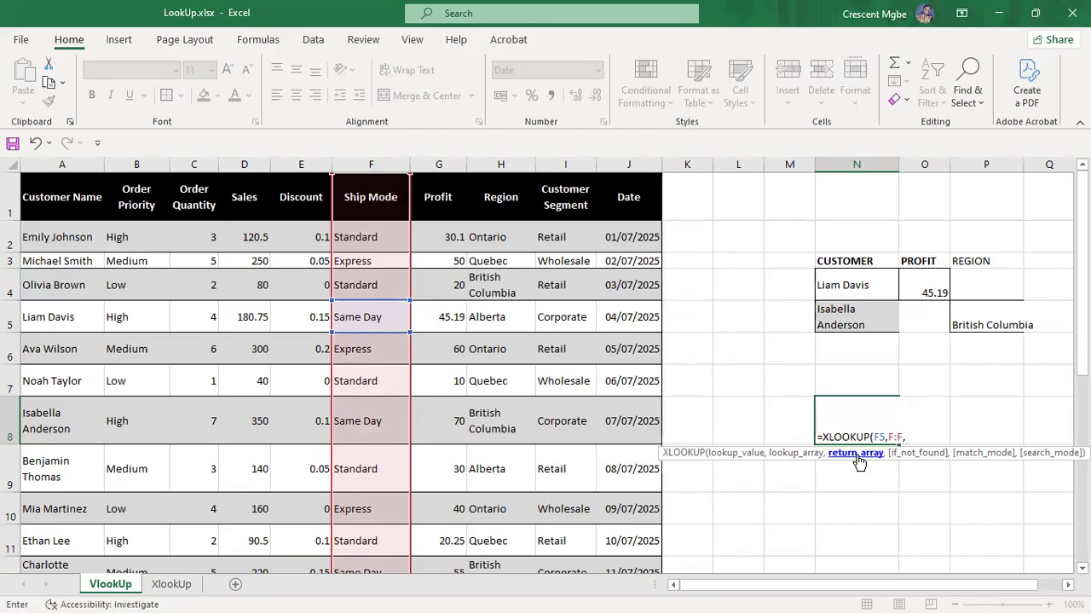
pyautogui.click(59, 168)
pyautogui.write(',')
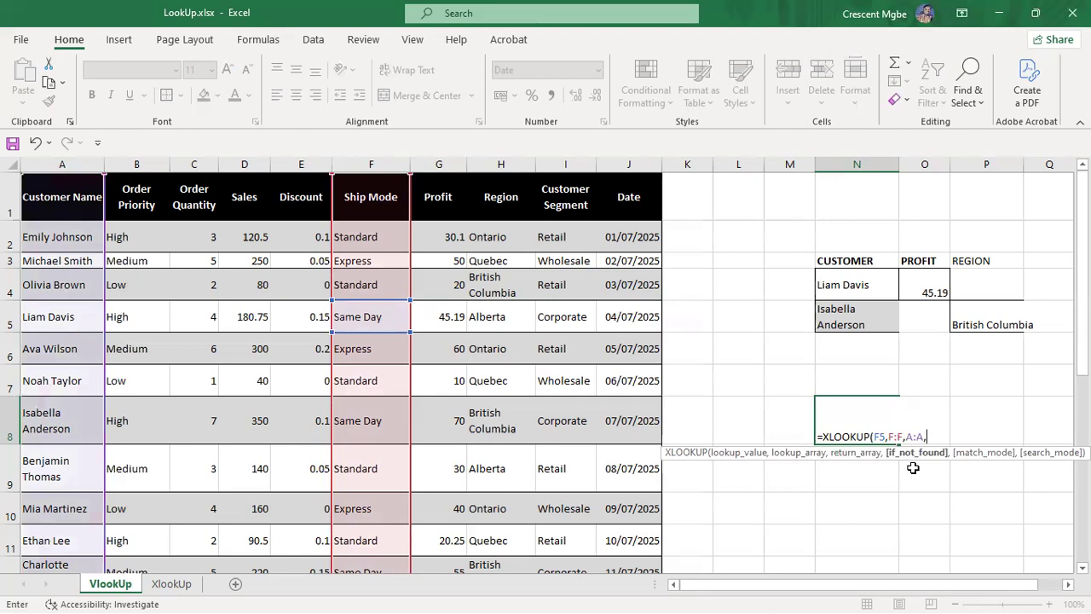
pyautogui.write(',')
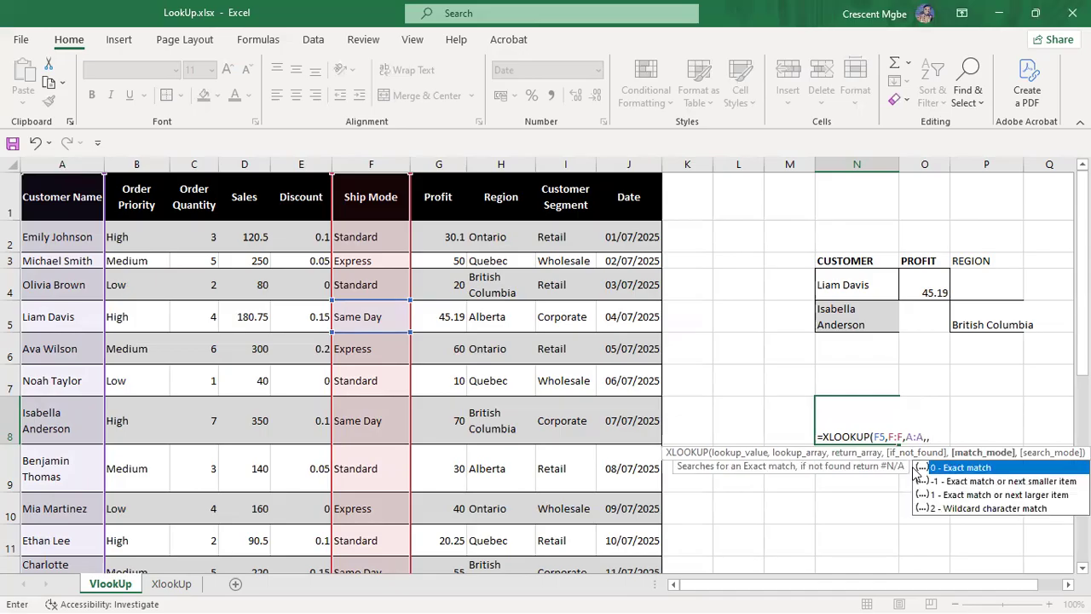
pyautogui.press('BackSpace')
pyautogui.write('"NOT FO ')
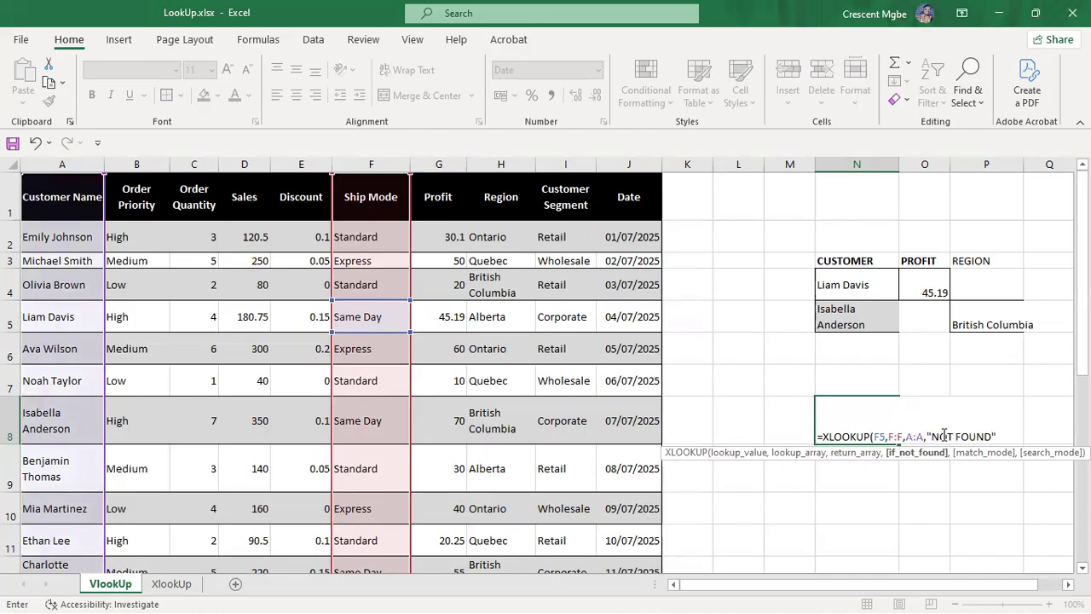
pyautogui.write('ND",')
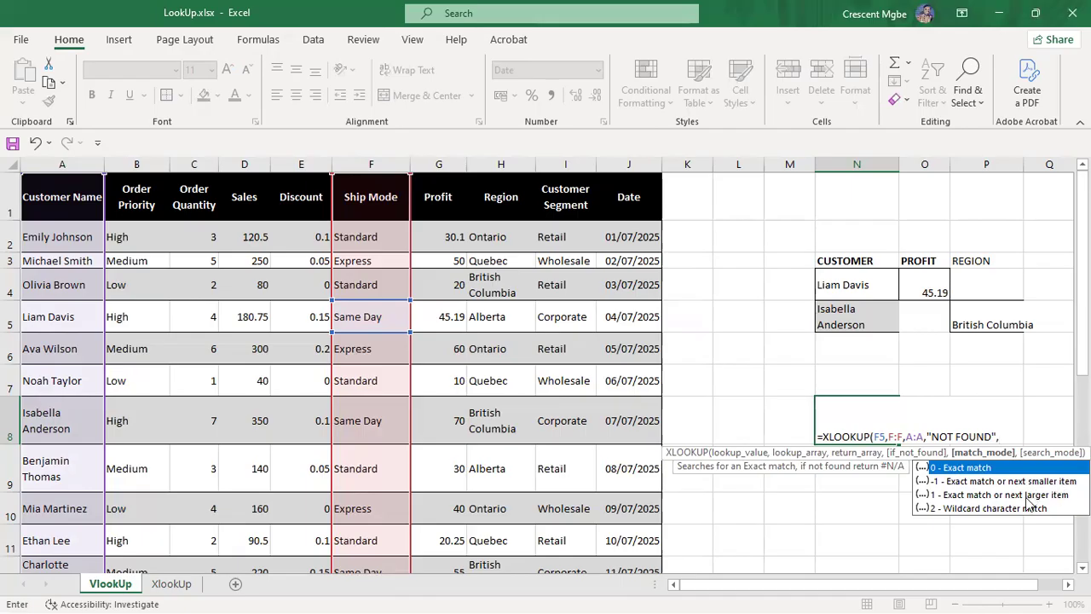
pyautogui.doubleClick(972, 468)
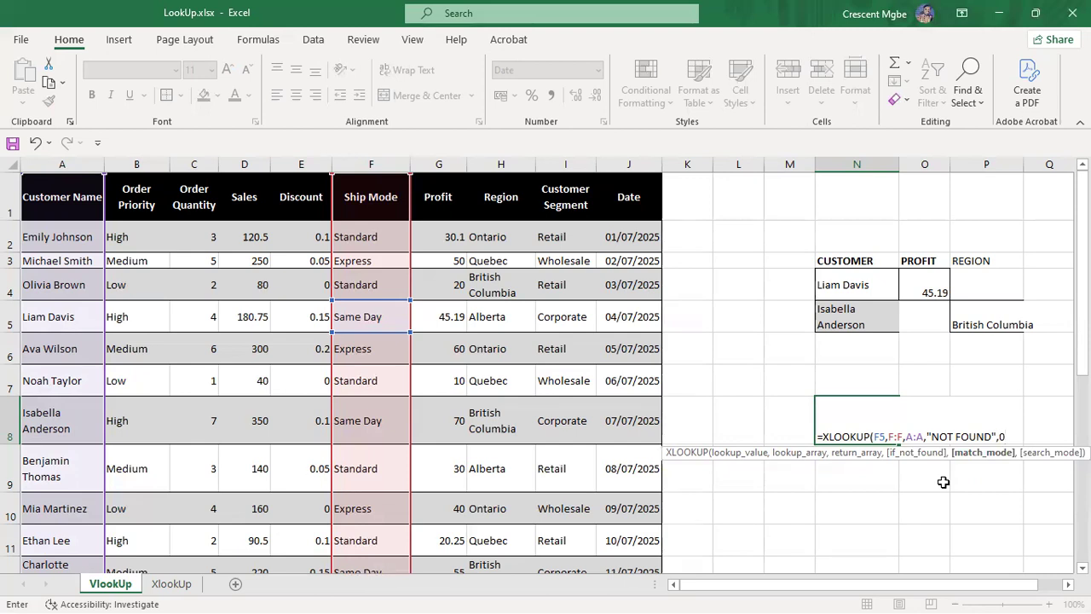
pyautogui.write(',')
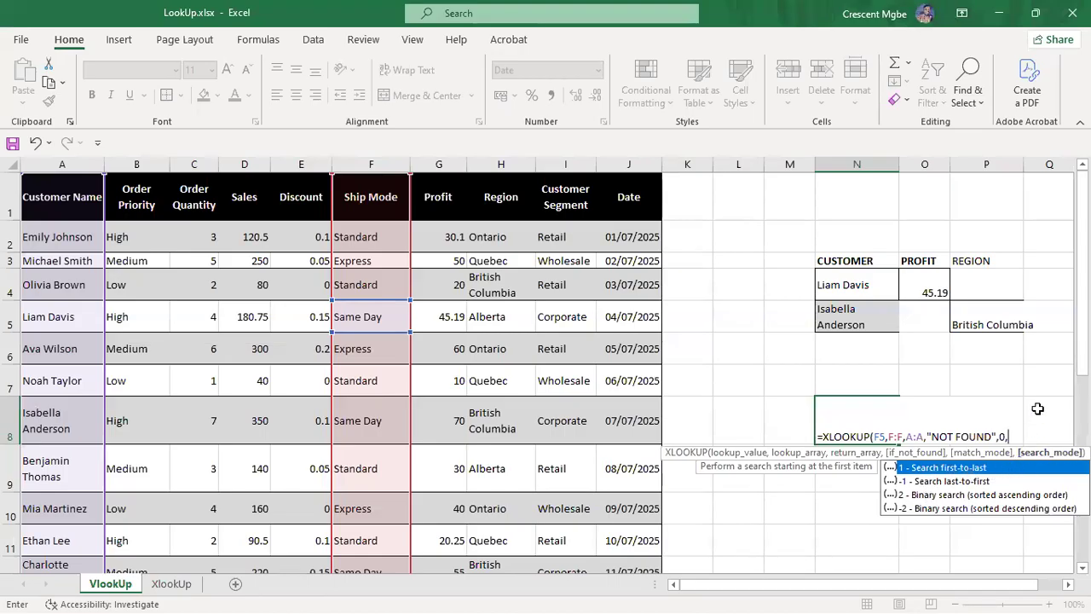
pyautogui.press('BackSpace')
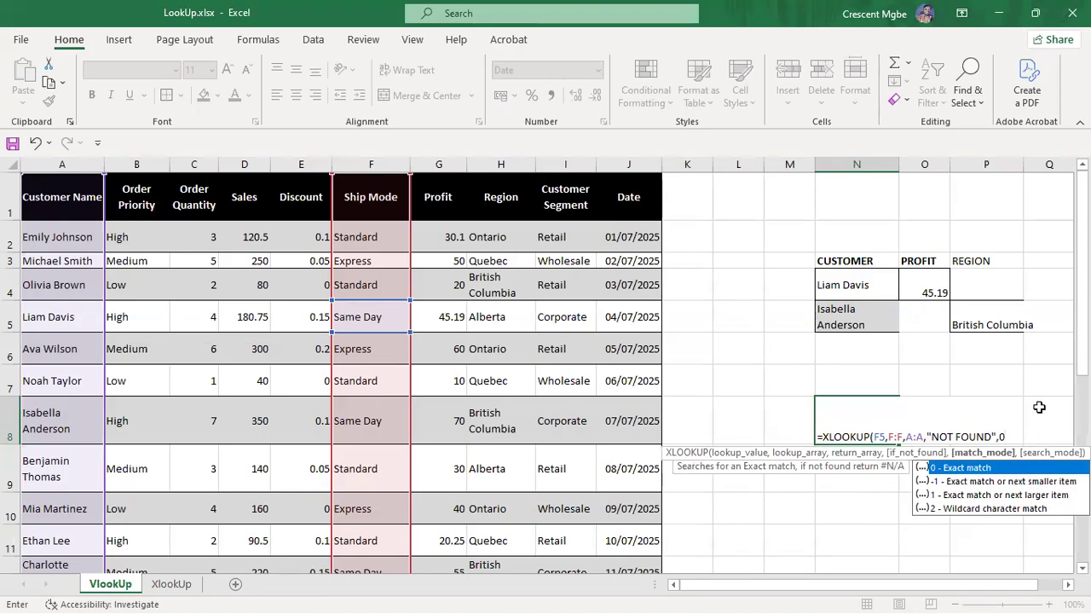
pyautogui.write(')')
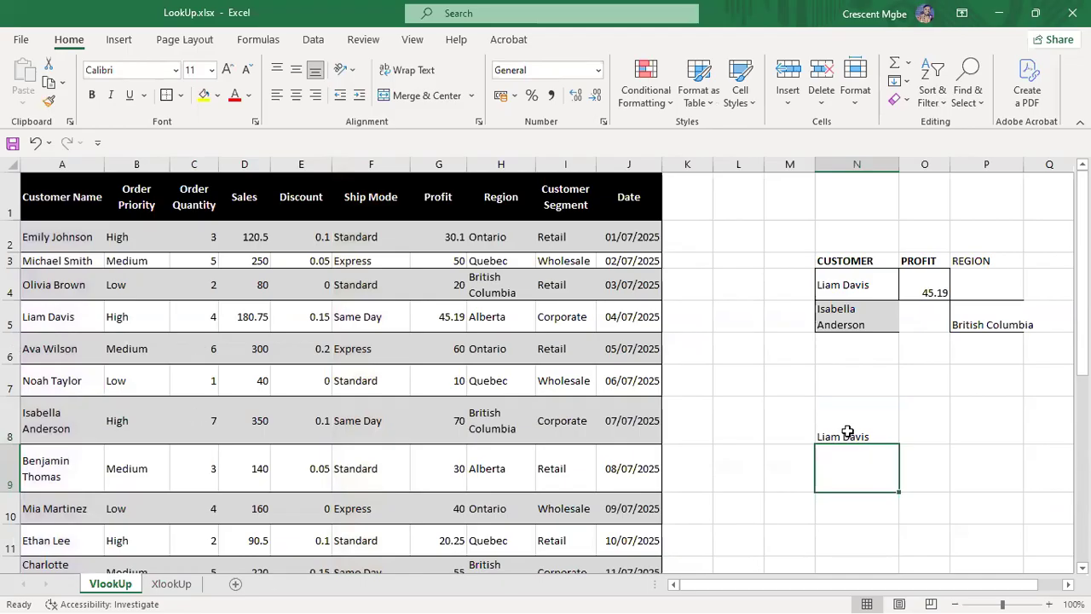
pyautogui.click(365, 320)
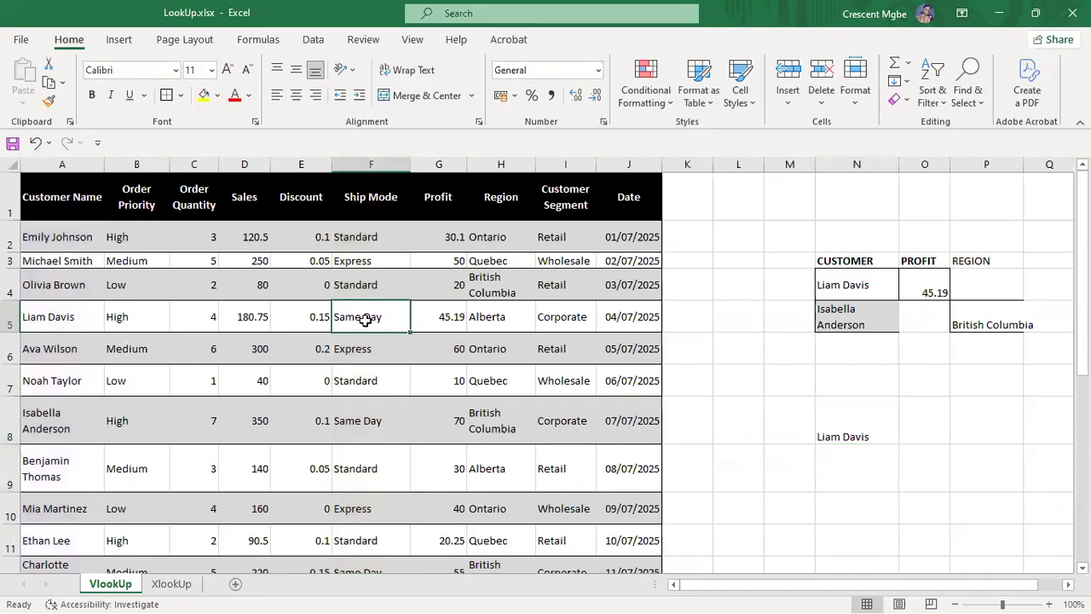
pyautogui.click(49, 317)
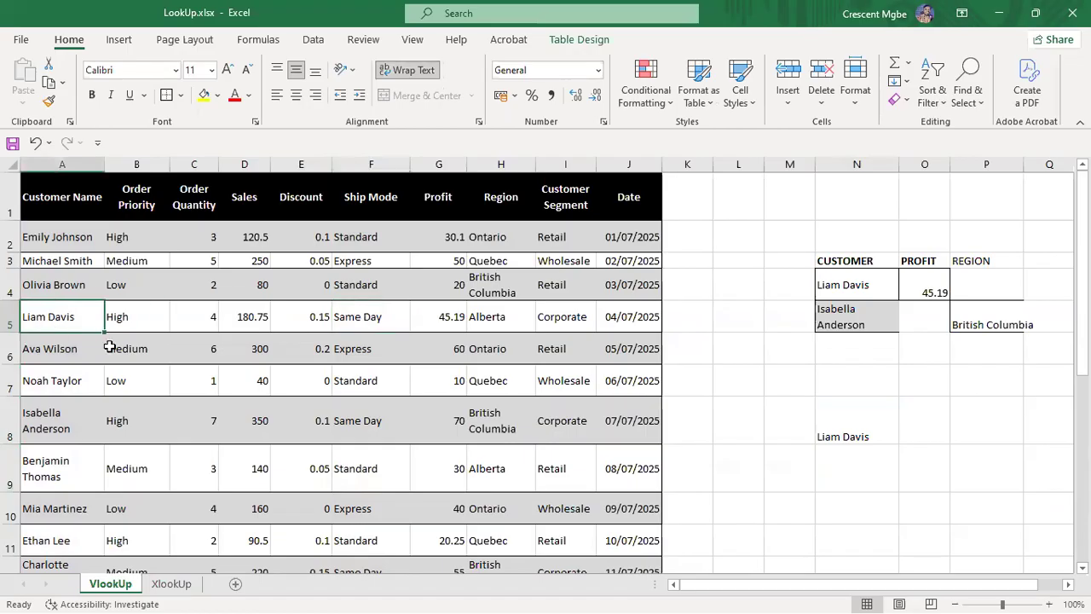
pyautogui.click(386, 323)
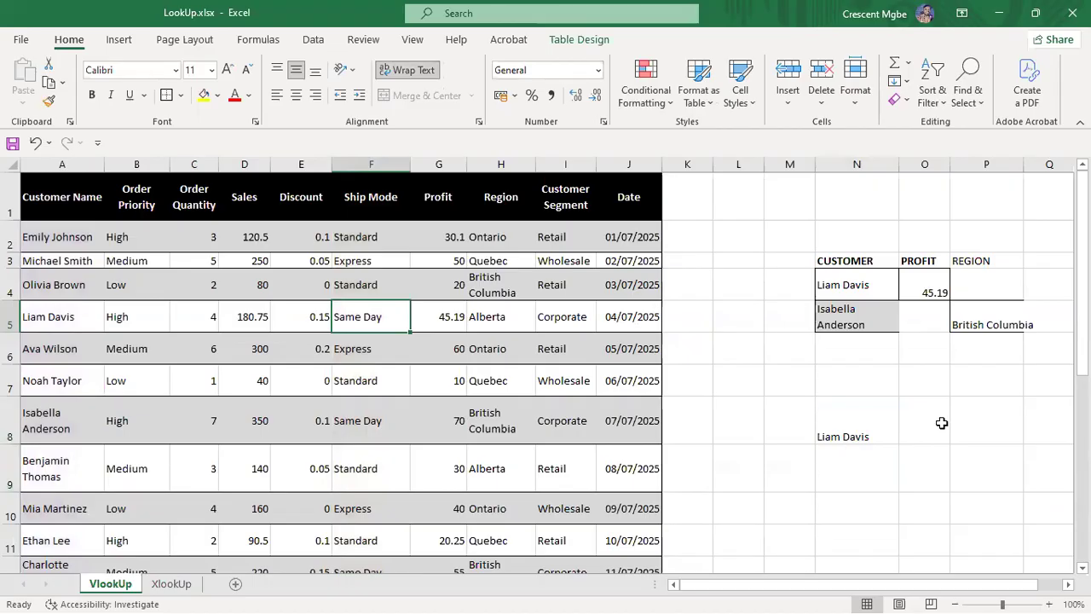
pyautogui.click(940, 427)
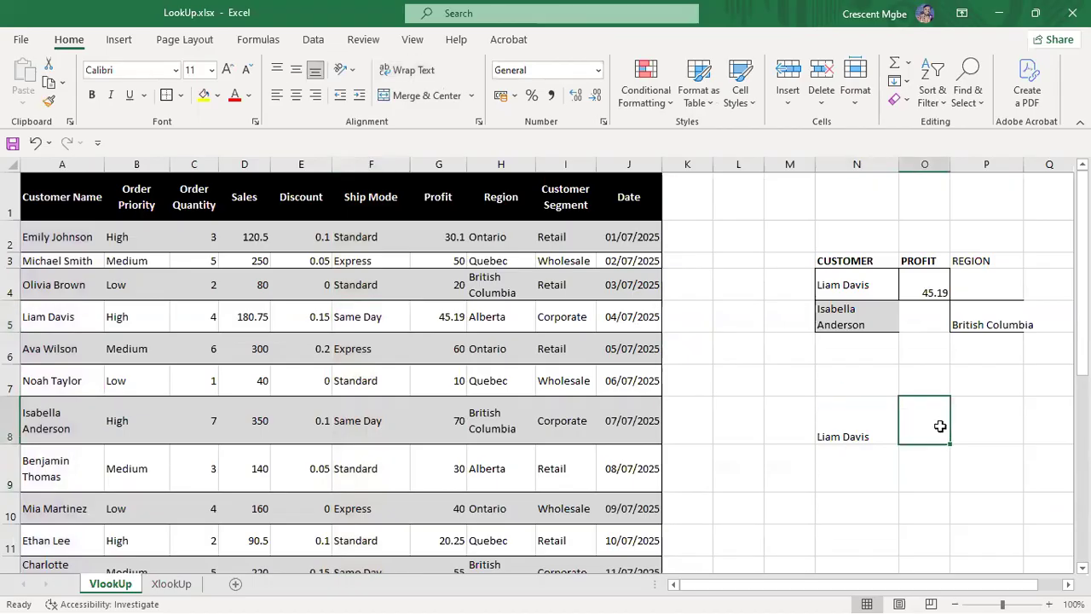
# Step: Enter =XLOOKUP(F5,F:F,J:J,,0) in O8, returning the Date serial 45842
pyautogui.write('=XLO')
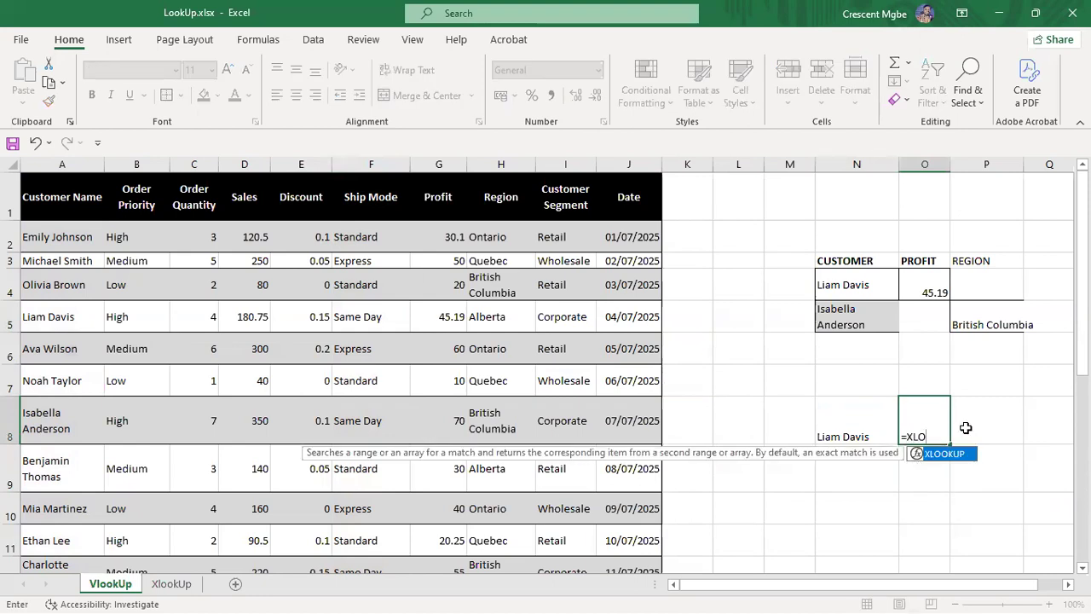
pyautogui.doubleClick(959, 457)
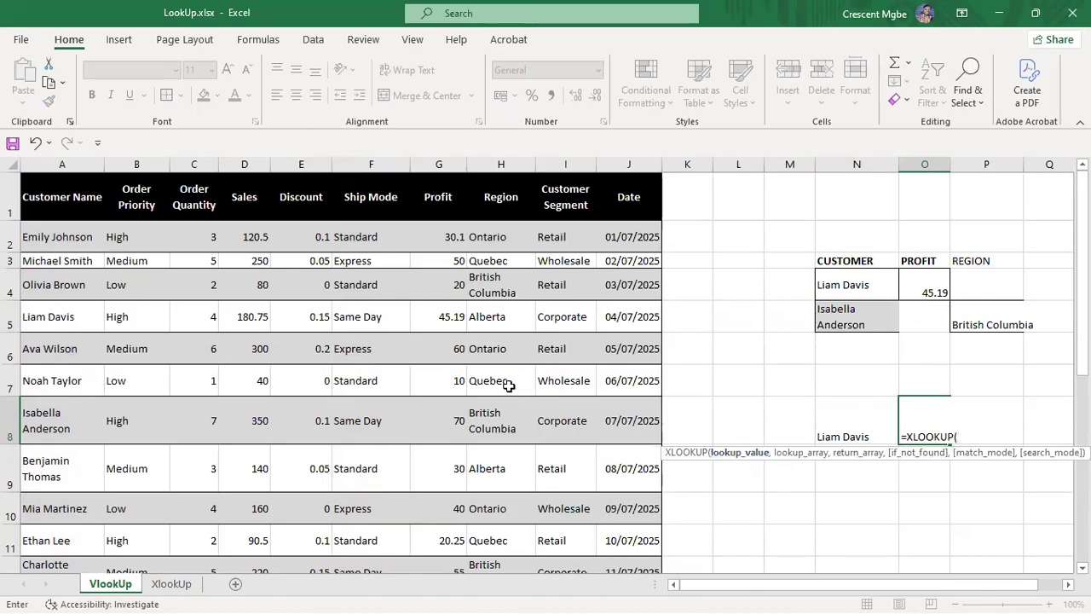
pyautogui.click(350, 315)
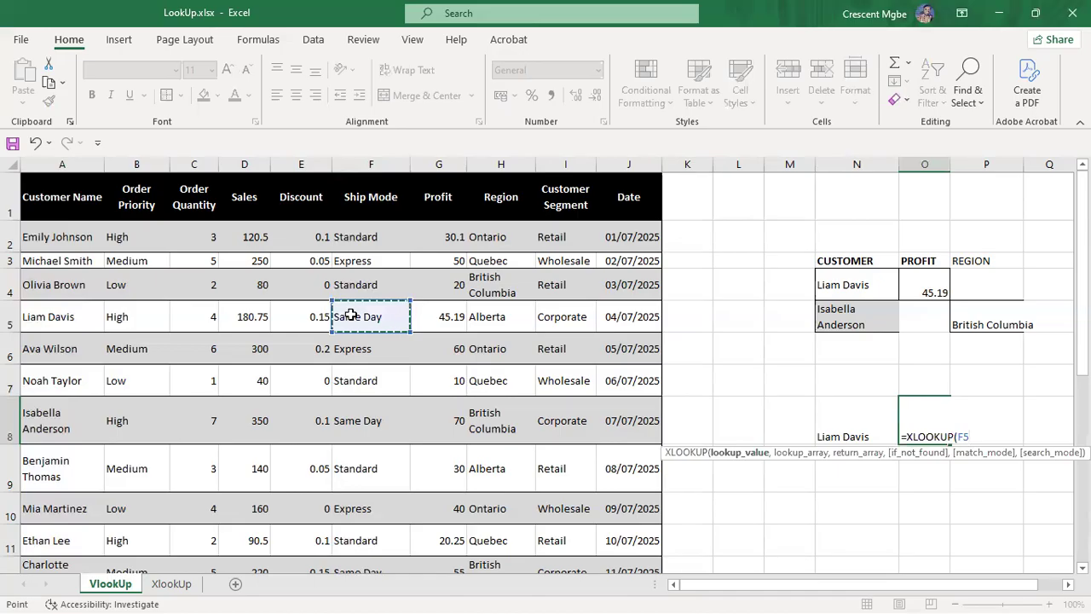
pyautogui.write(',')
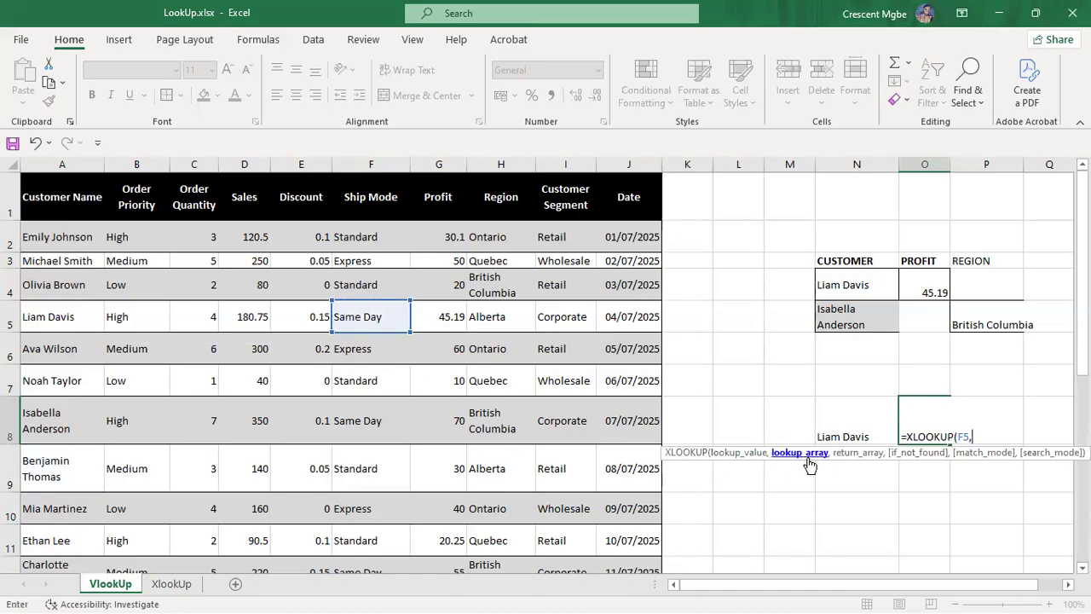
pyautogui.click(372, 164)
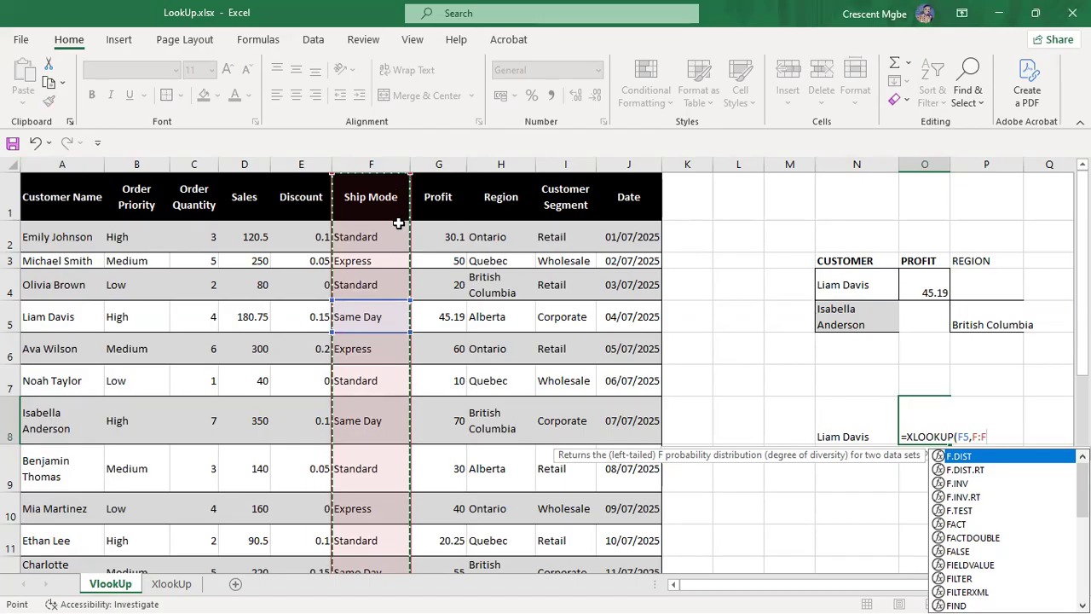
pyautogui.click(371, 164)
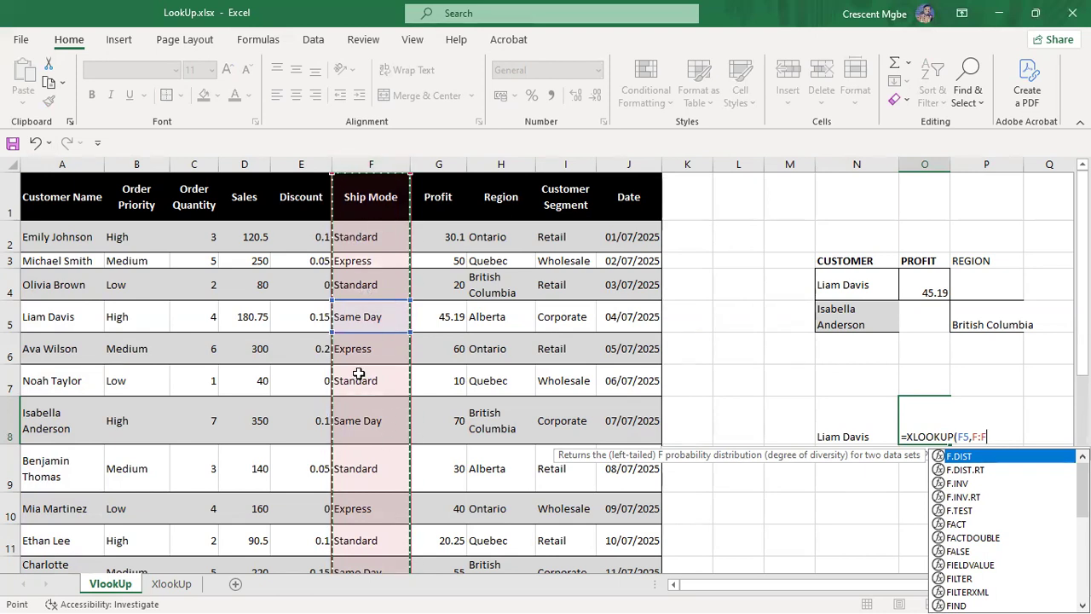
pyautogui.write(',')
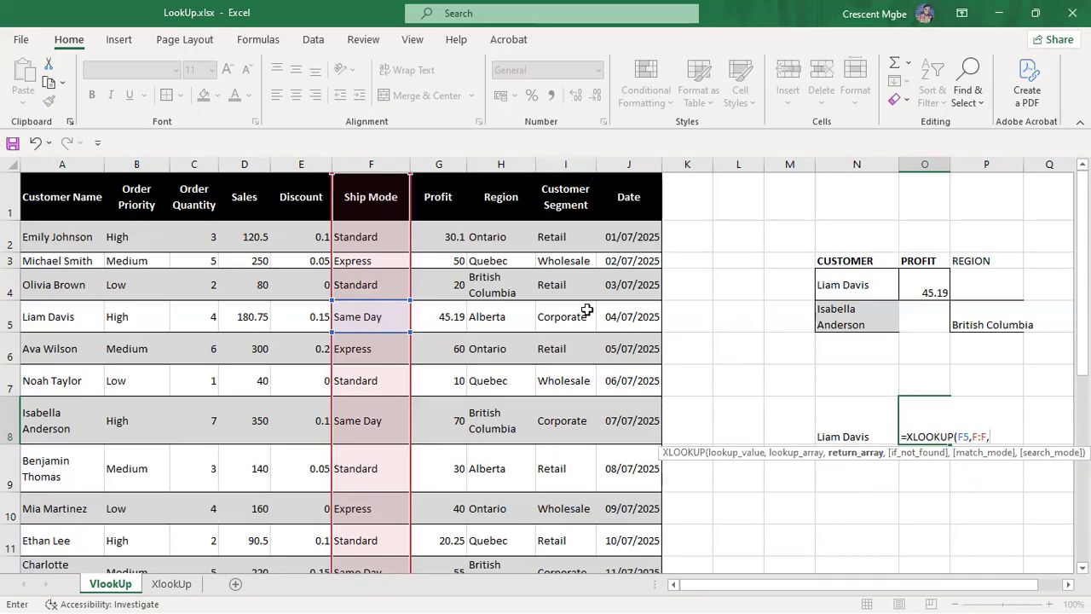
pyautogui.click(631, 164)
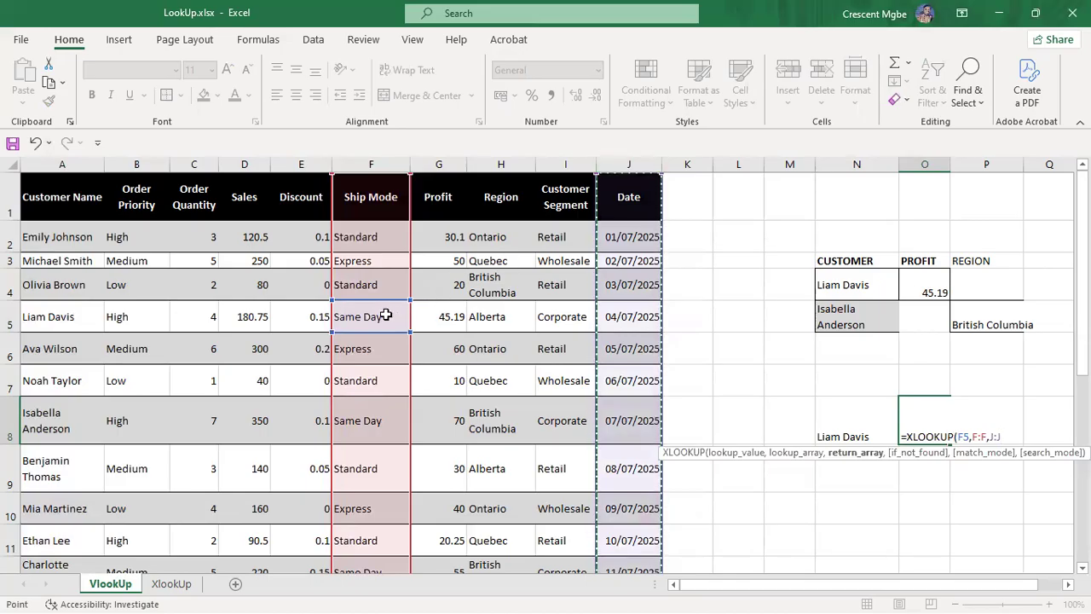
pyautogui.write(',')
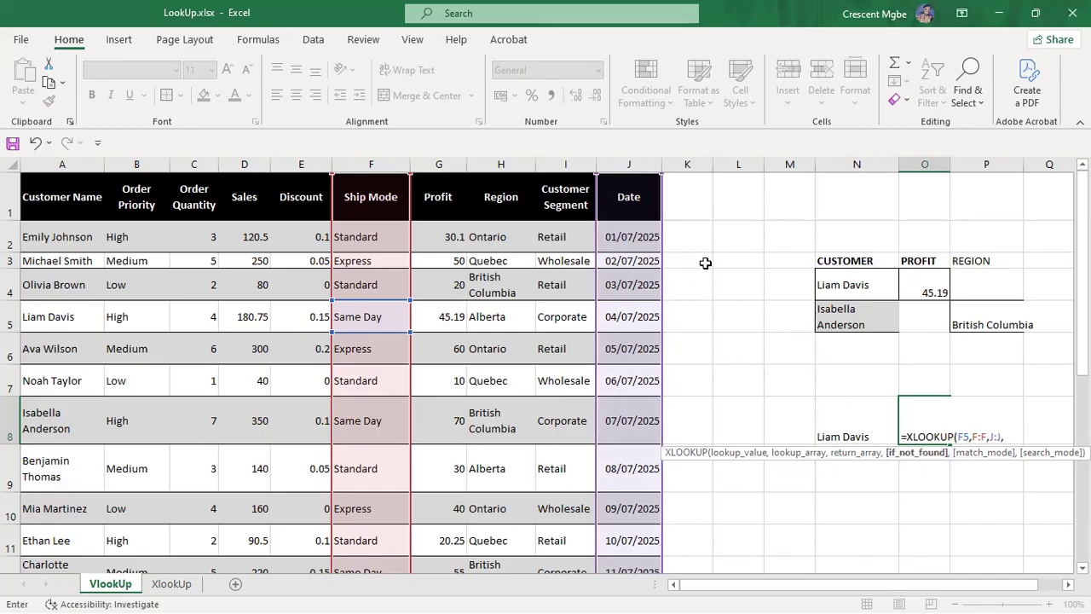
pyautogui.write(',')
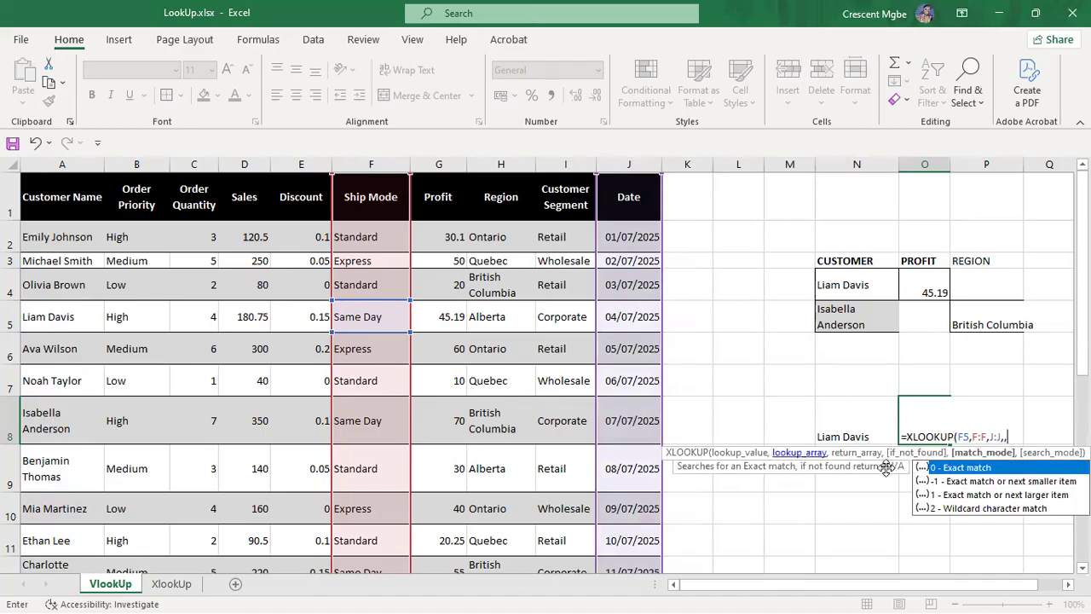
pyautogui.doubleClick(968, 467)
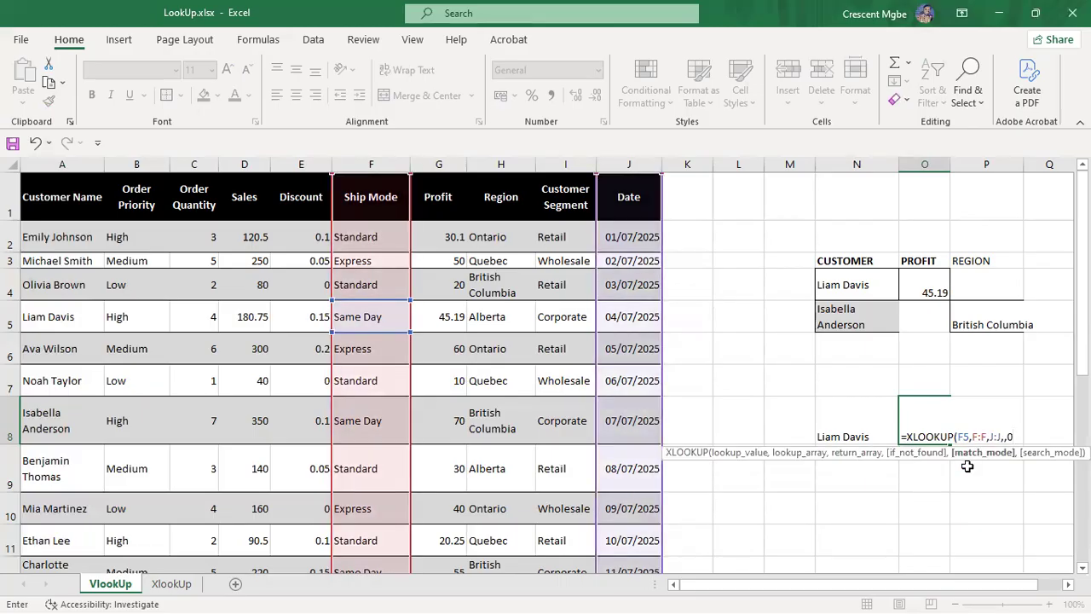
pyautogui.press('Return')
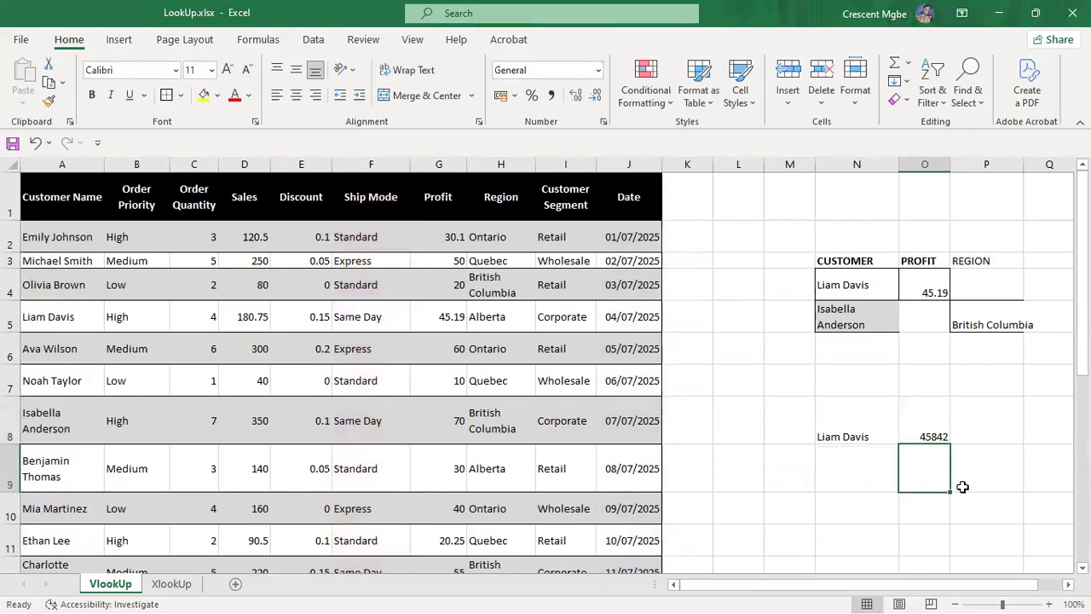
# Step: Apply Short Date format to O8 so 45842 displays as 04/07/2025
pyautogui.click(933, 433)
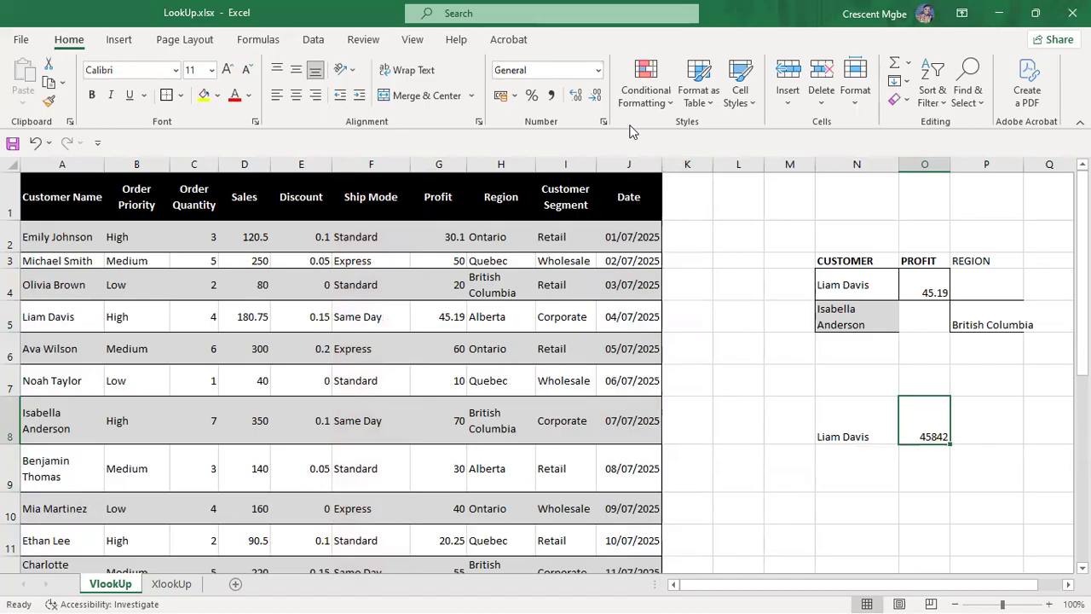
pyautogui.click(598, 70)
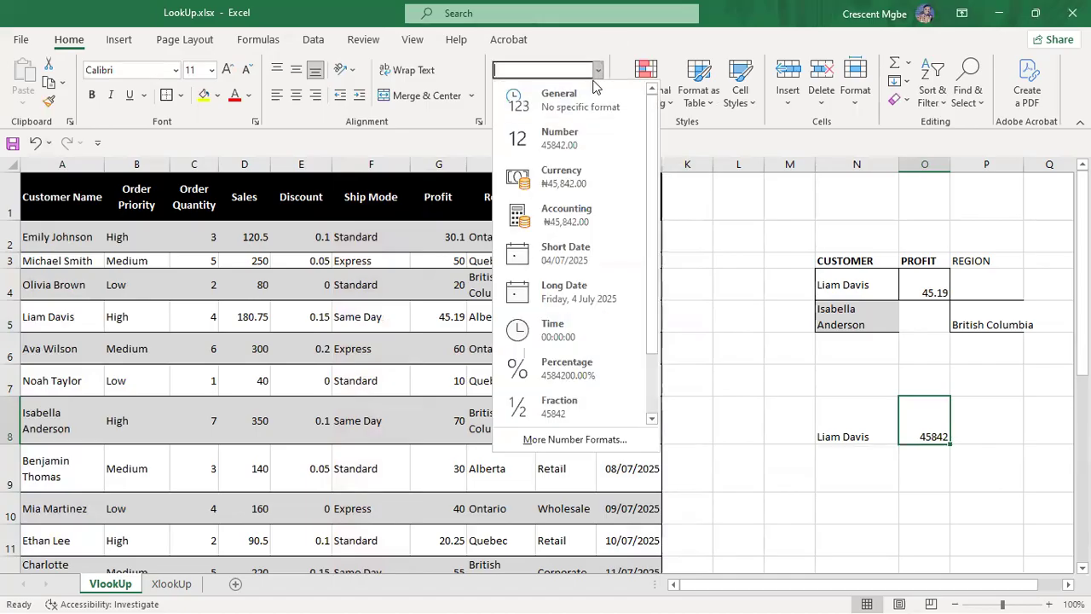
pyautogui.click(582, 249)
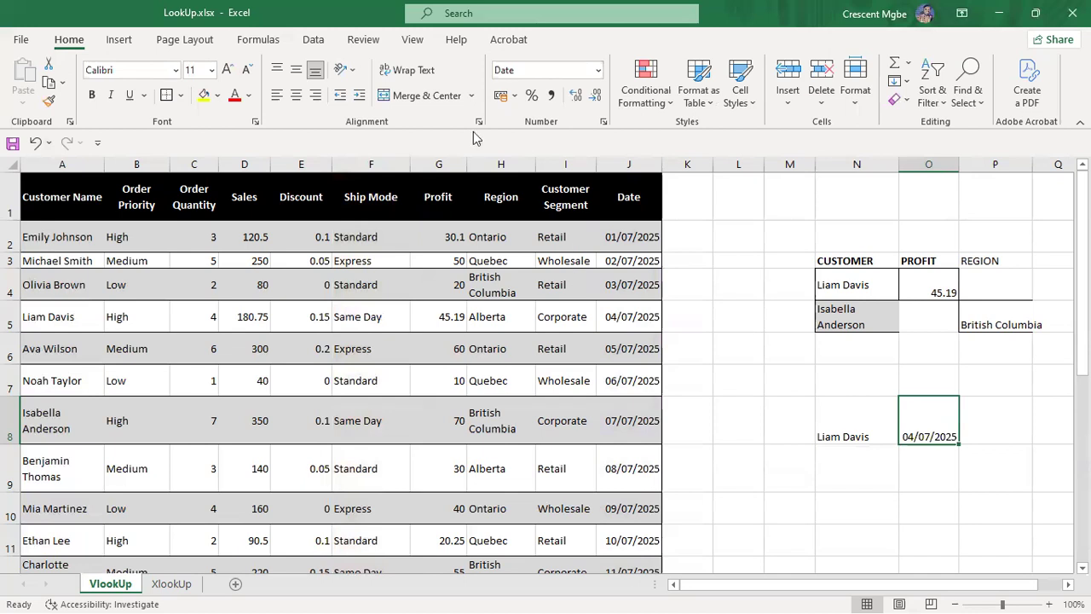
pyautogui.click(558, 296)
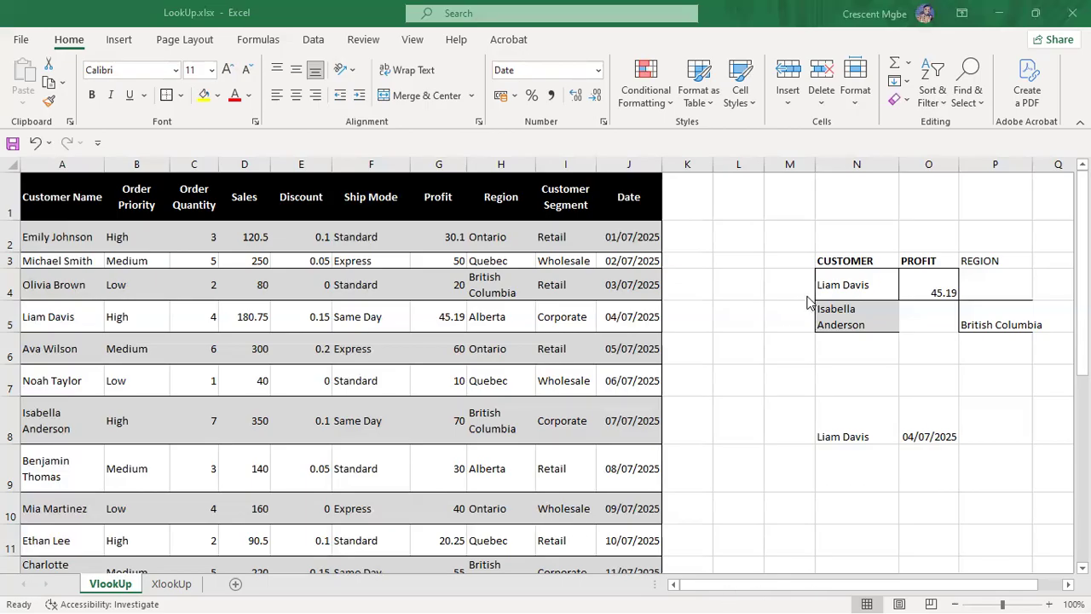
# Step: Review the FUNCTION - ASSIGNMENT workbook's FEMALE and CUSTOMER sheets, pointing out Japan and Product 1
pyautogui.press('super+Tab')
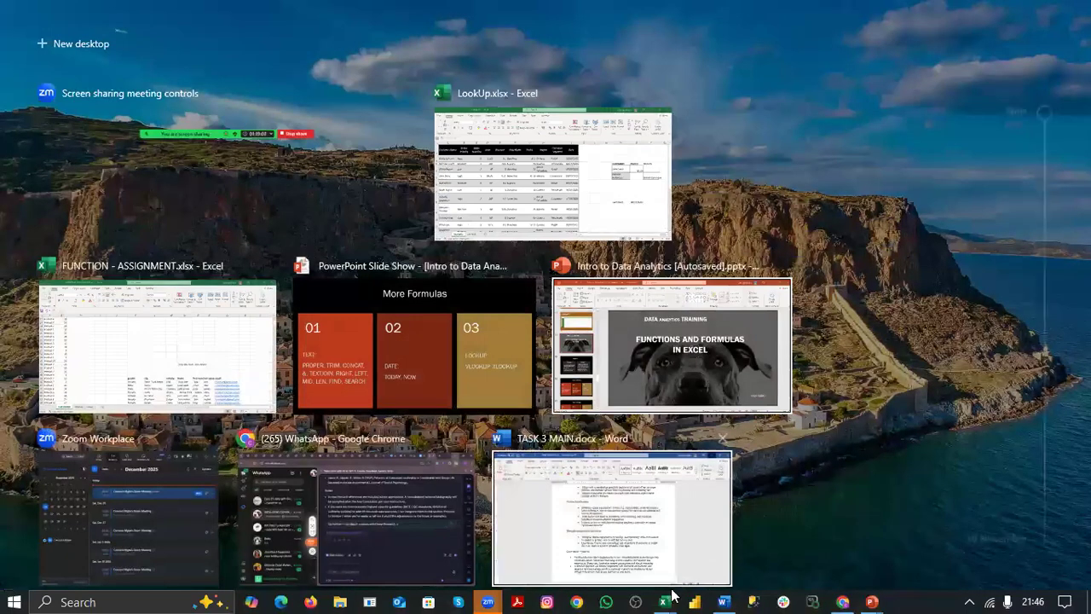
pyautogui.click(666, 599)
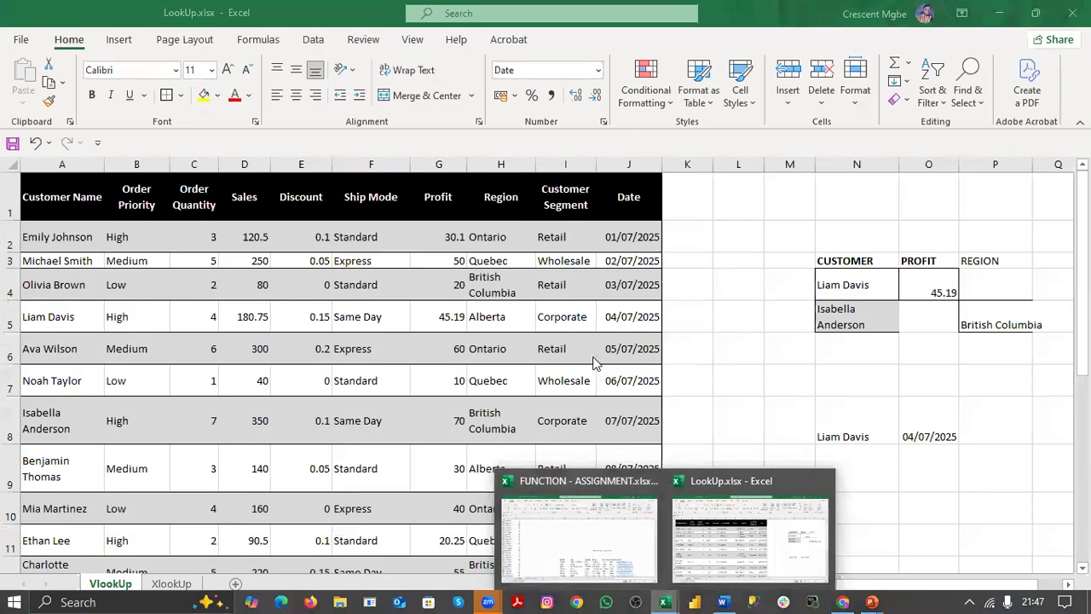
pyautogui.click(617, 564)
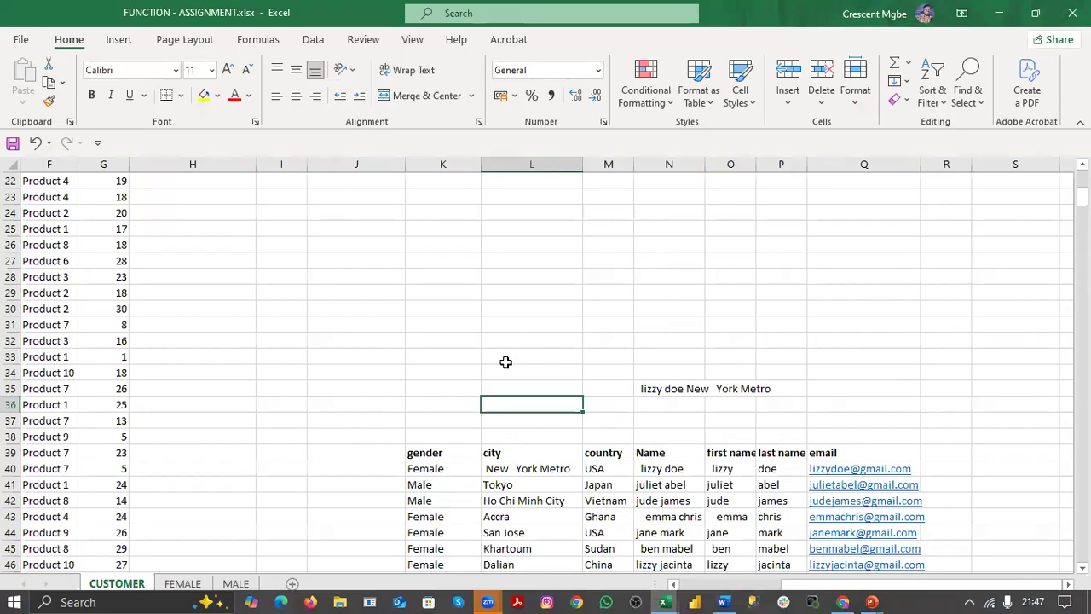
pyautogui.moveTo(853, 585); pyautogui.dragTo(749, 585)
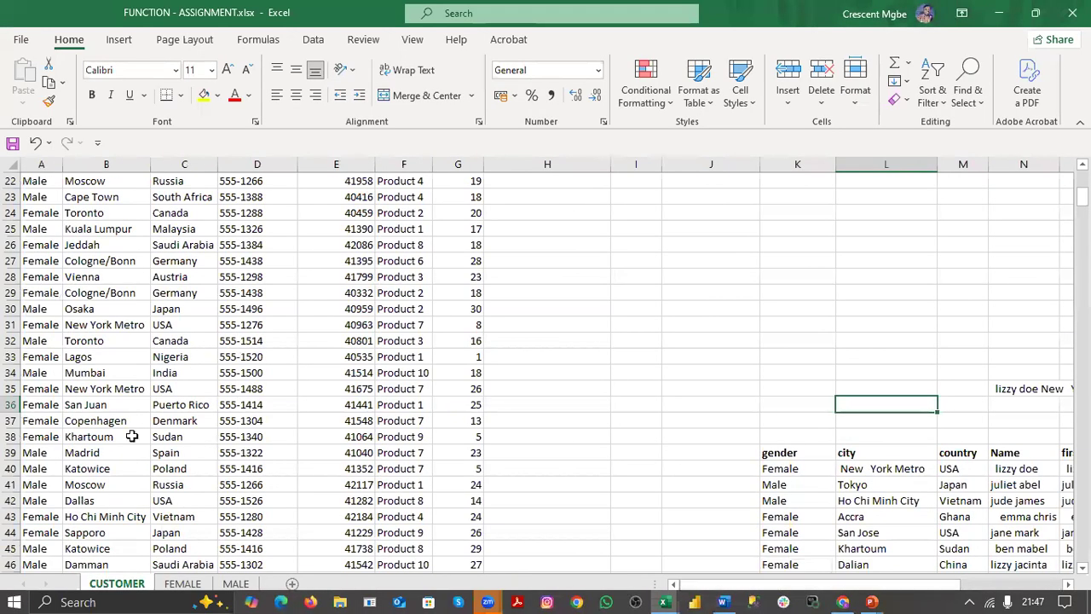
pyautogui.click(184, 584)
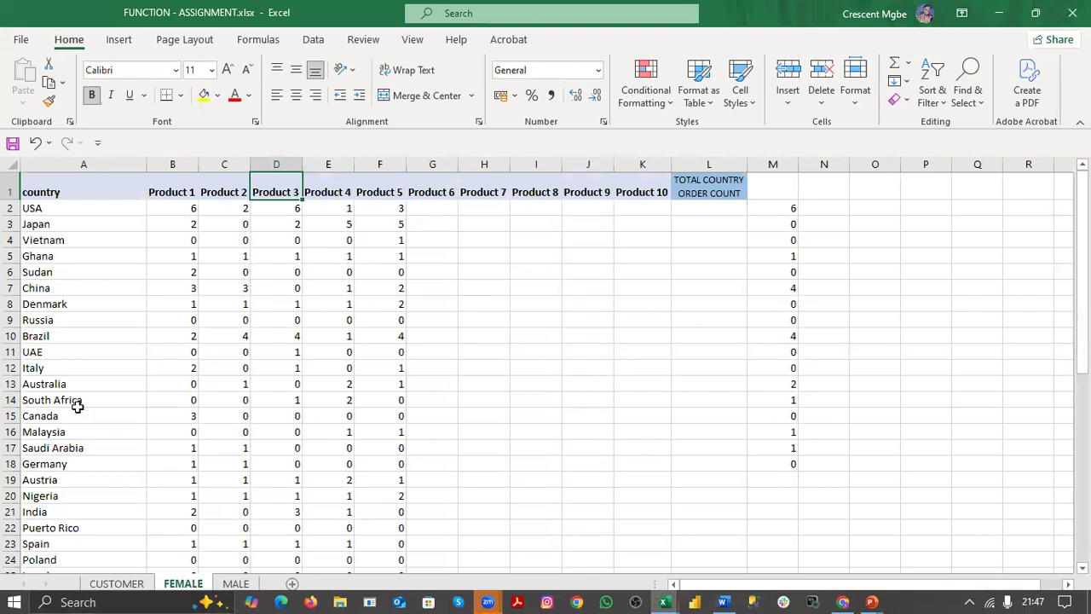
pyautogui.click(124, 584)
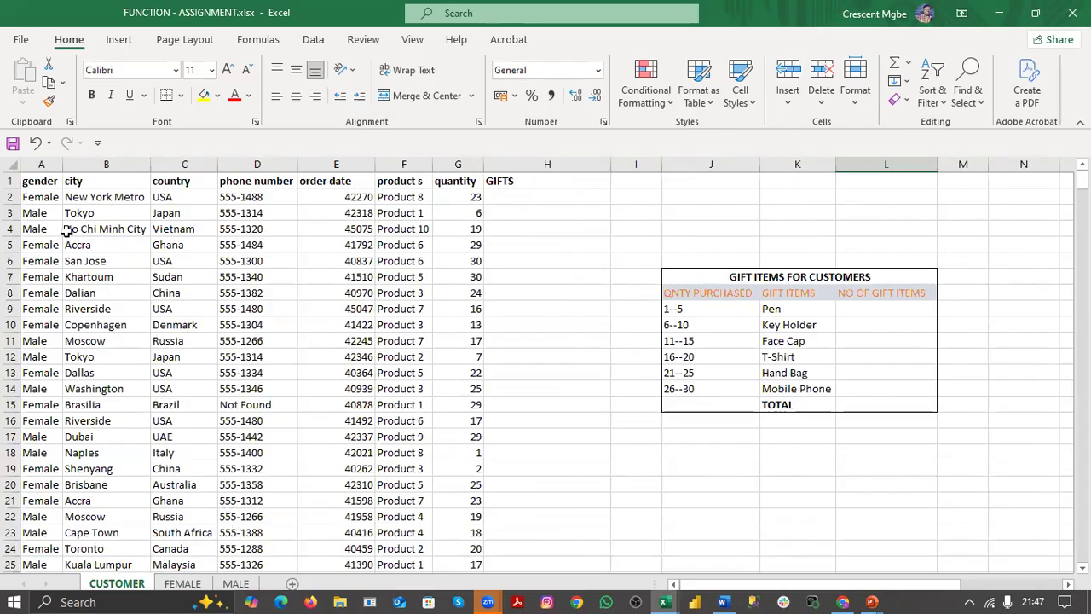
pyautogui.click(182, 217)
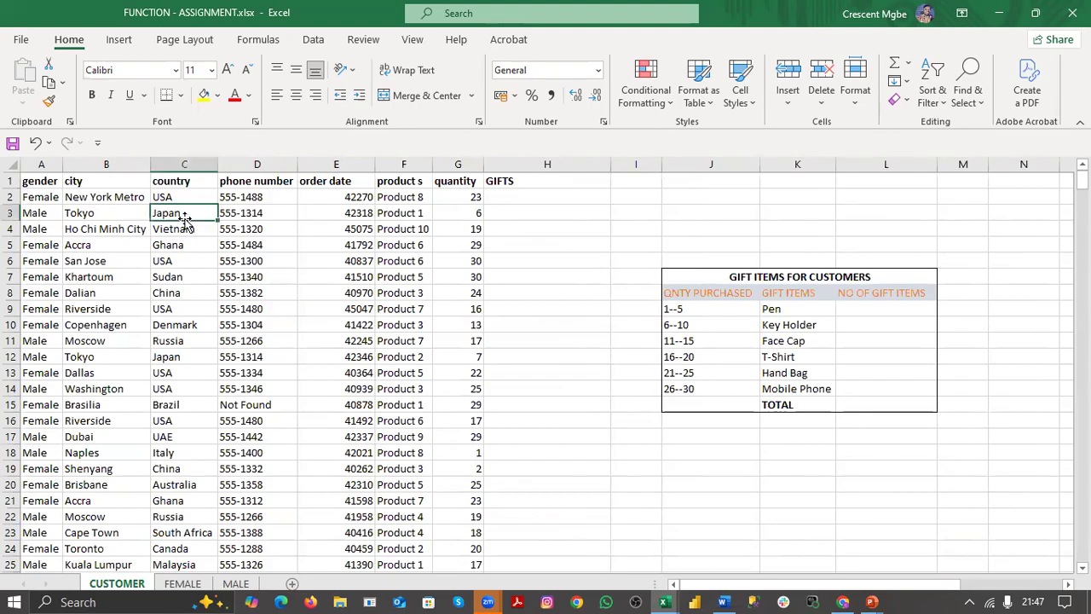
pyautogui.click(415, 213)
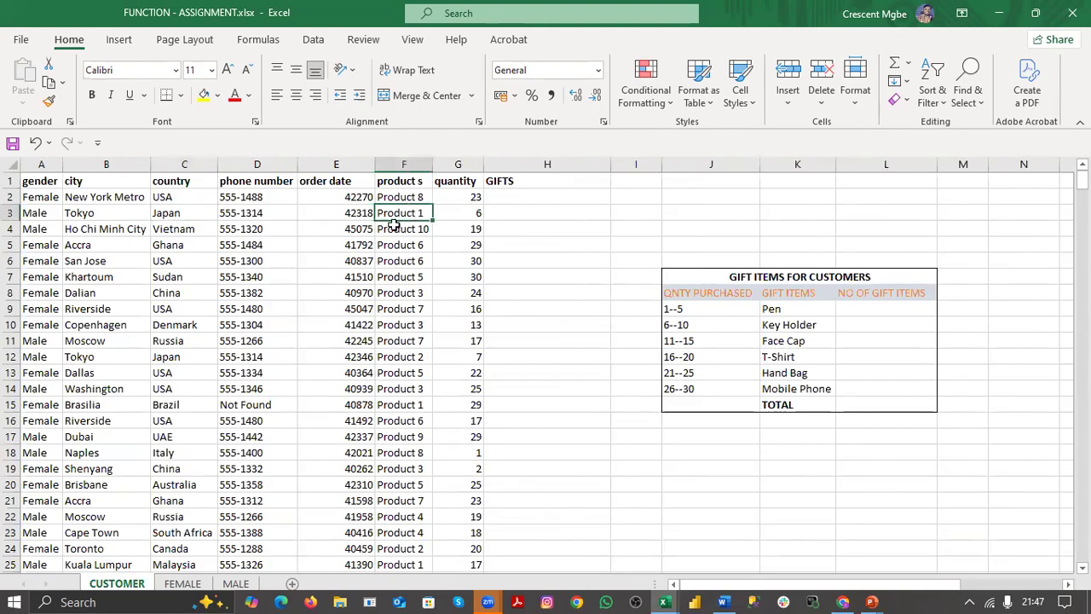
pyautogui.click(182, 584)
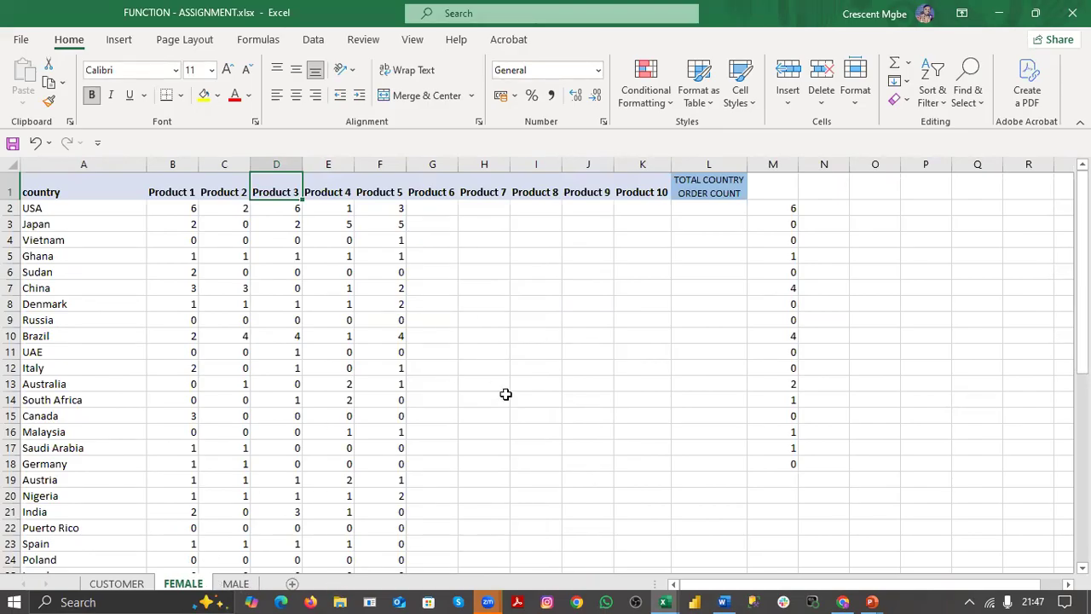
# Step: Return to LookUp.xlsx and create a new blank workbook, Book1
pyautogui.press('super+Tab')
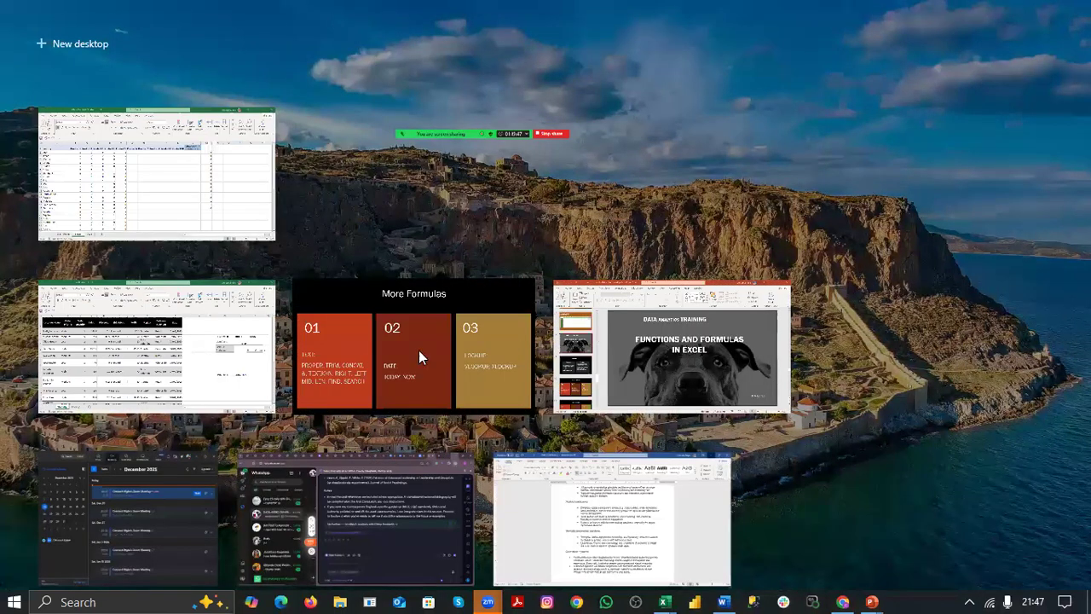
pyautogui.click(160, 351)
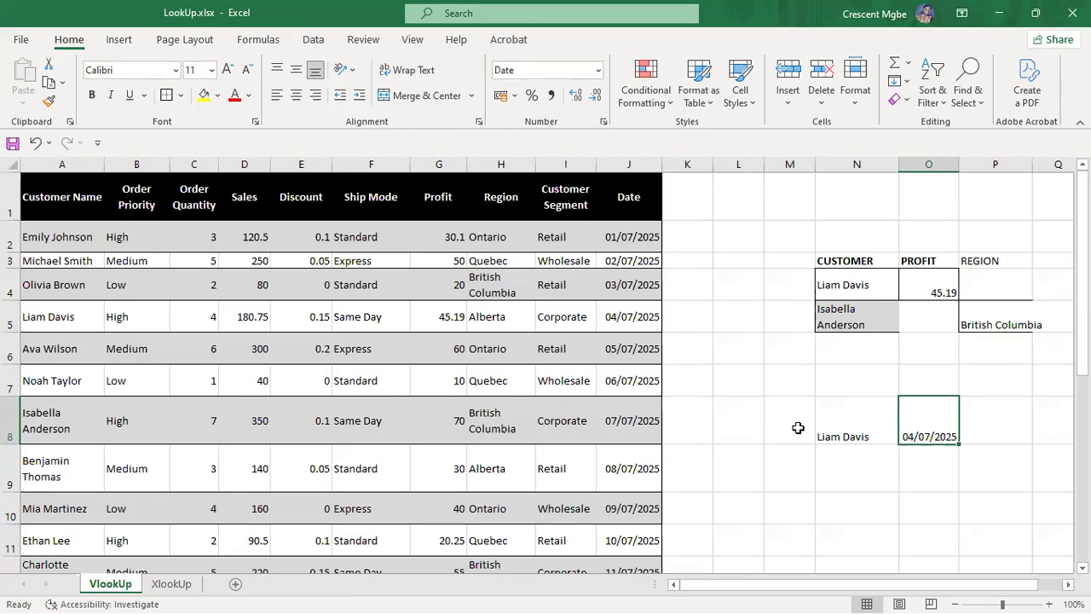
pyautogui.hotkey('ctrl', 'n')
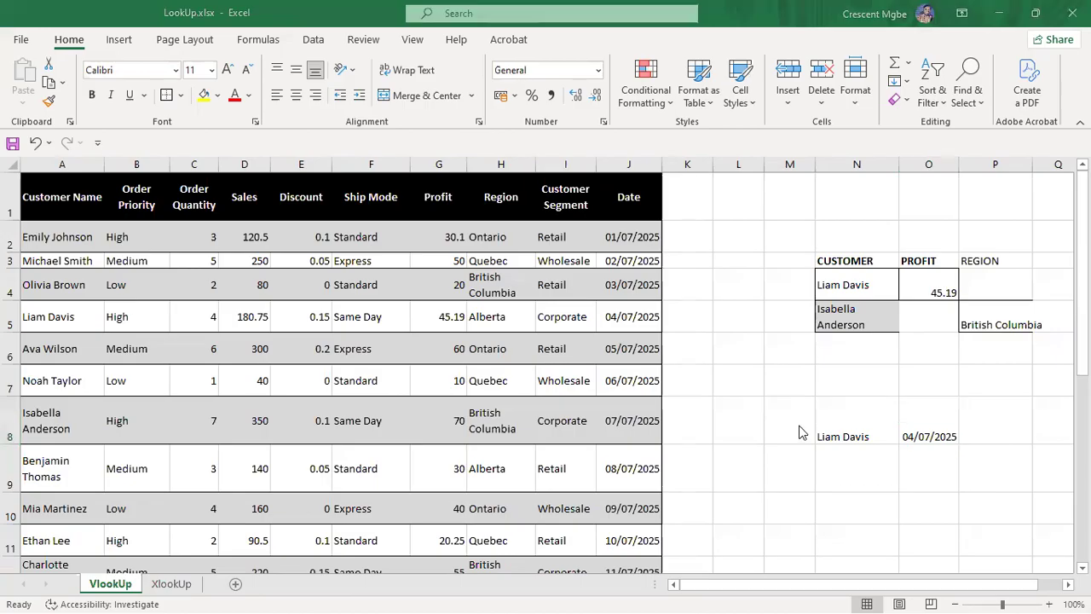
pyautogui.click(453, 250)
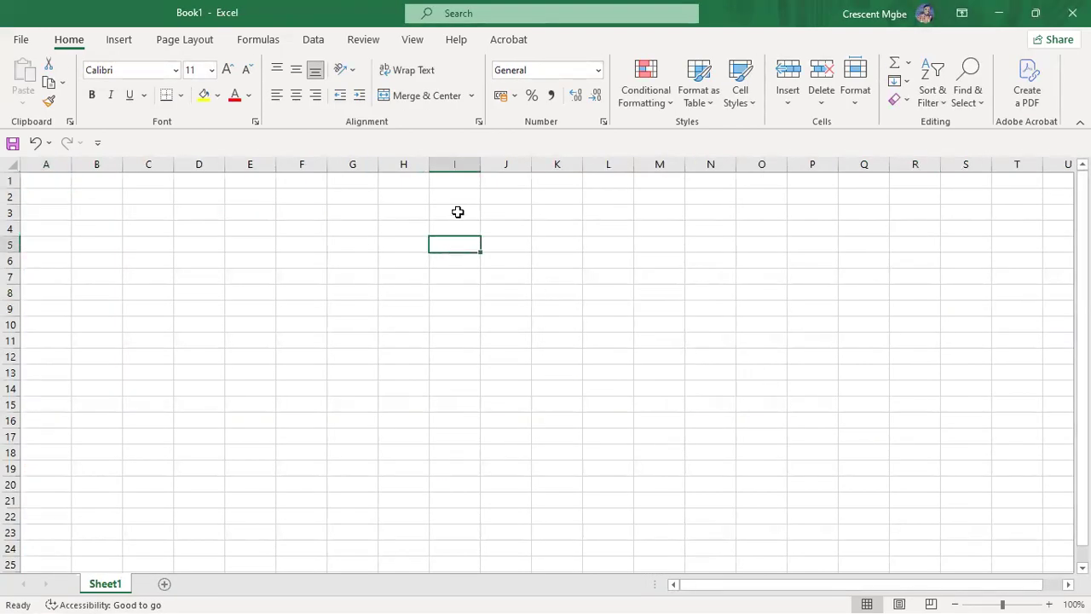
# Step: Enter the title CAR SALES in cell I3
pyautogui.click(458, 213)
pyautogui.write('CAR')
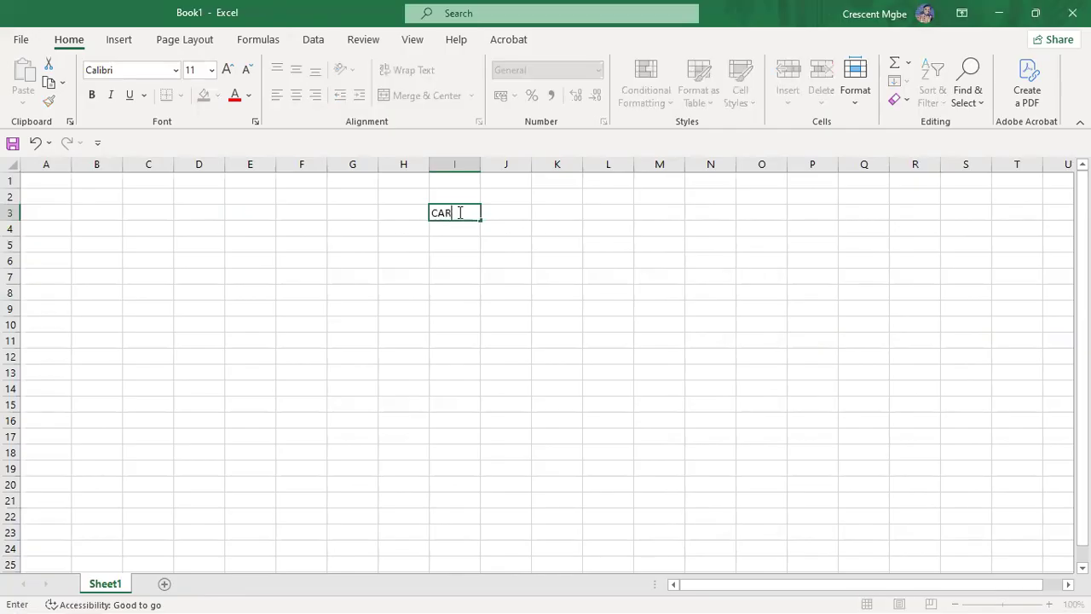
pyautogui.write(' AALES')
pyautogui.click(518, 267)
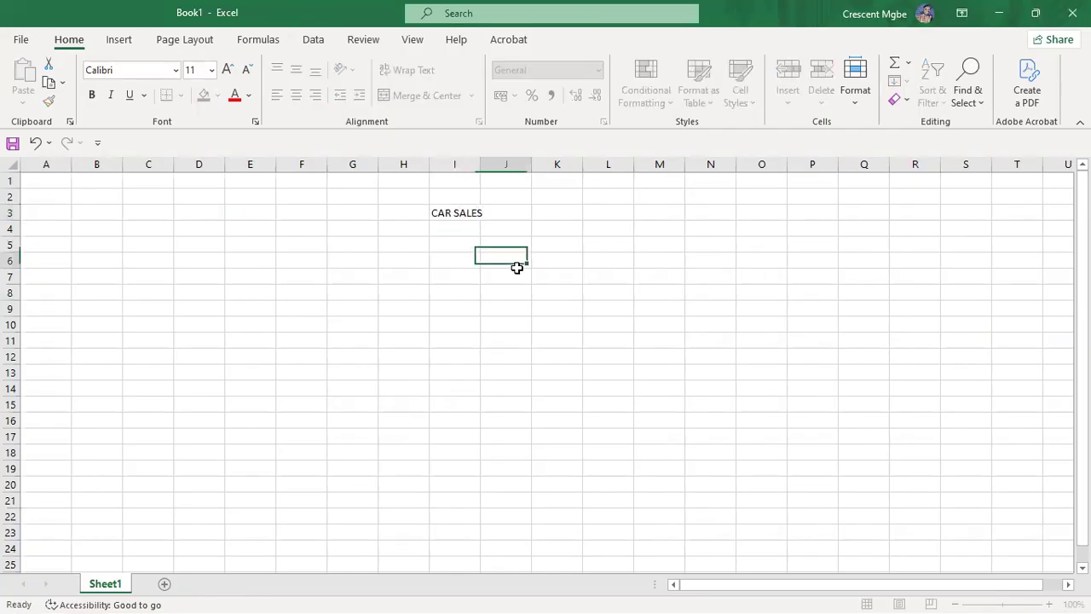
# Step: Enter headers CAR, MODEEL, YEAR, PRICE, MILEAGE and COUNTRY across I5:N5
pyautogui.click(454, 244)
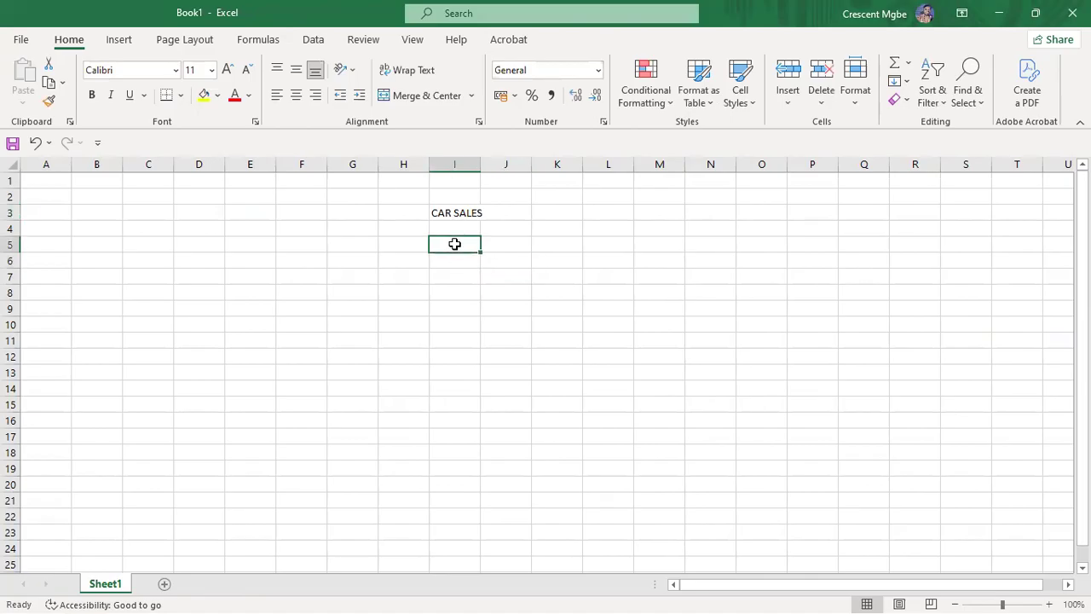
pyautogui.write('NAME')
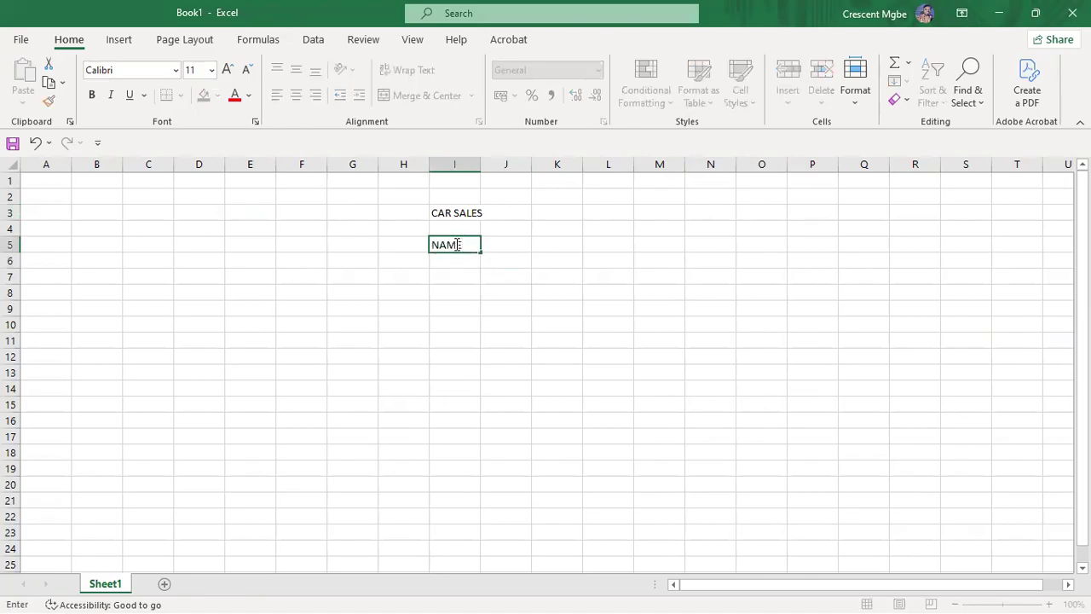
pyautogui.press('BackSpace')
pyautogui.press('BackSpace')
pyautogui.press('BackSpace')
pyautogui.write('CAR')
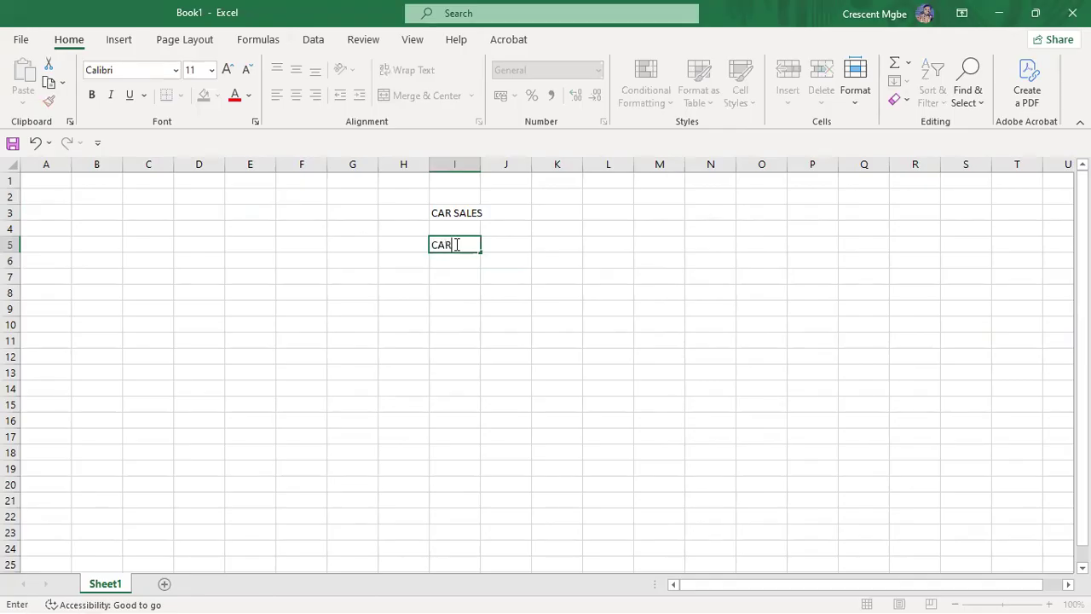
pyautogui.click(520, 243)
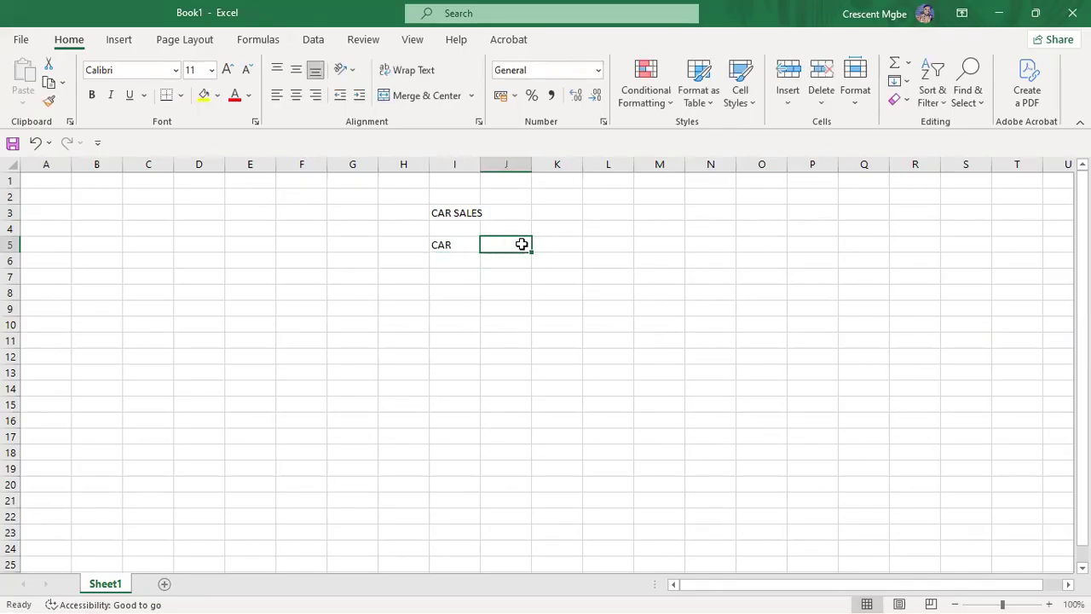
pyautogui.write('MODEEL')
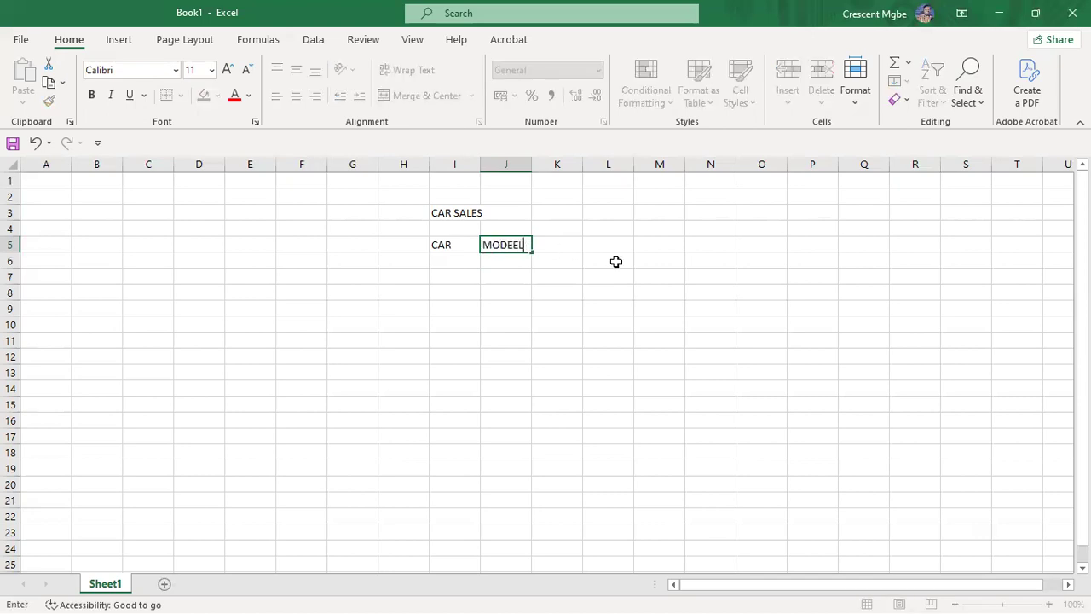
pyautogui.click(568, 244)
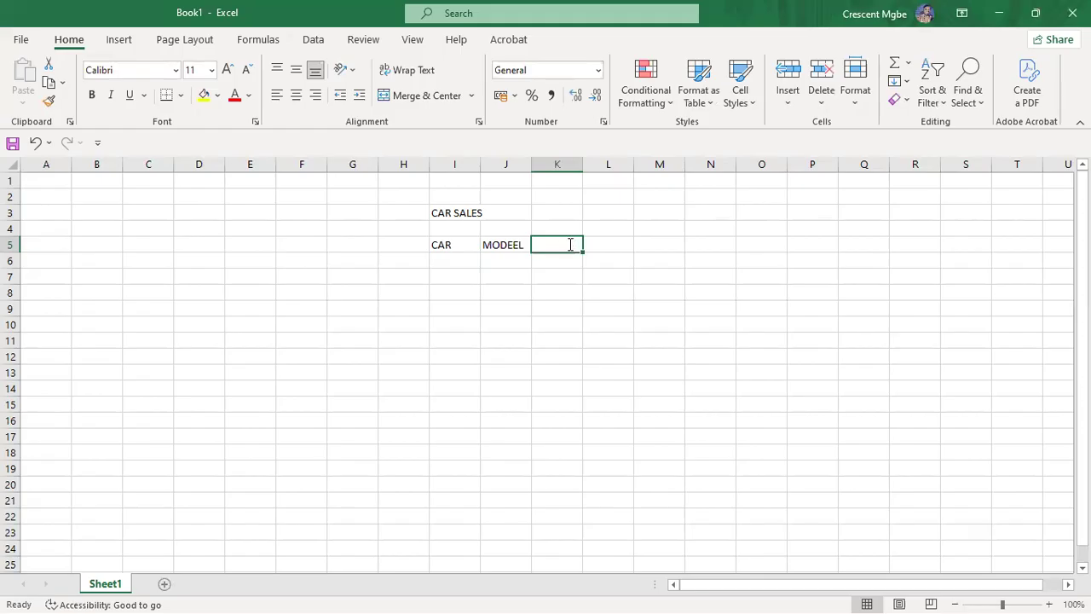
pyautogui.write('YEAR')
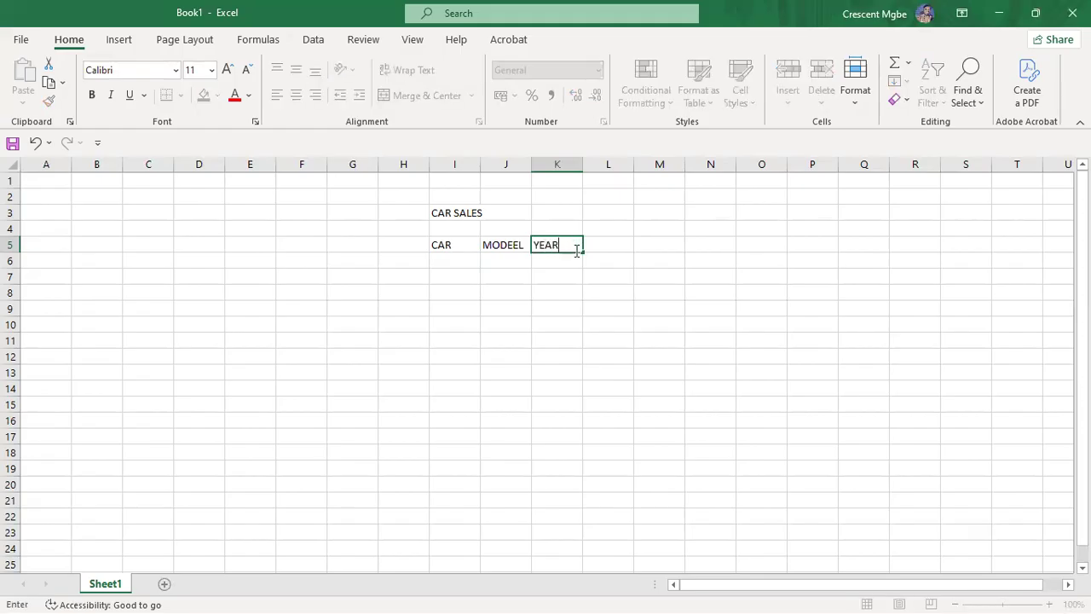
pyautogui.click(619, 241)
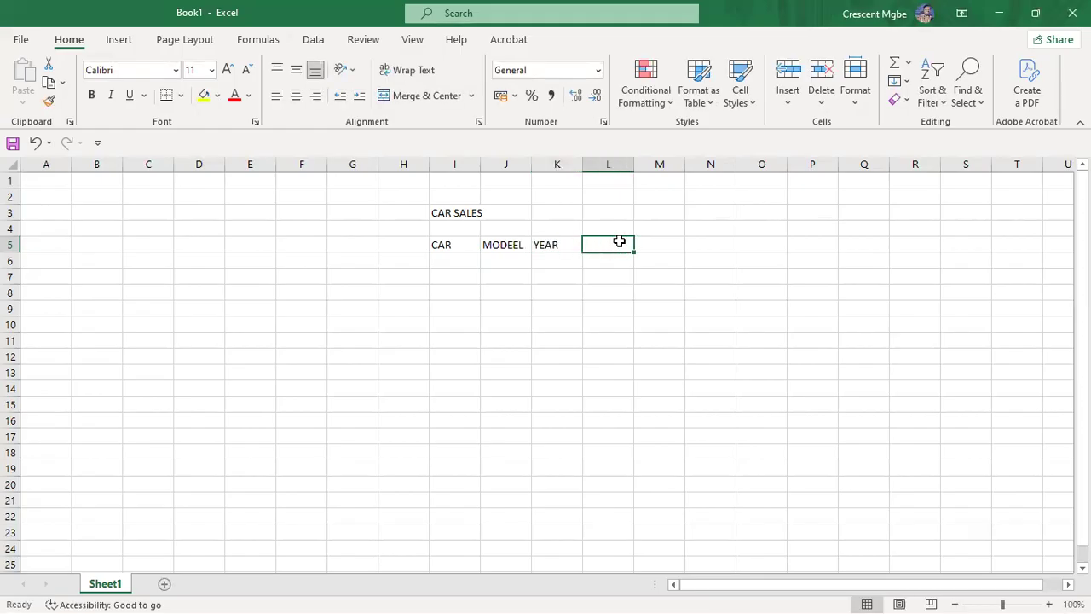
pyautogui.write('PRICE')
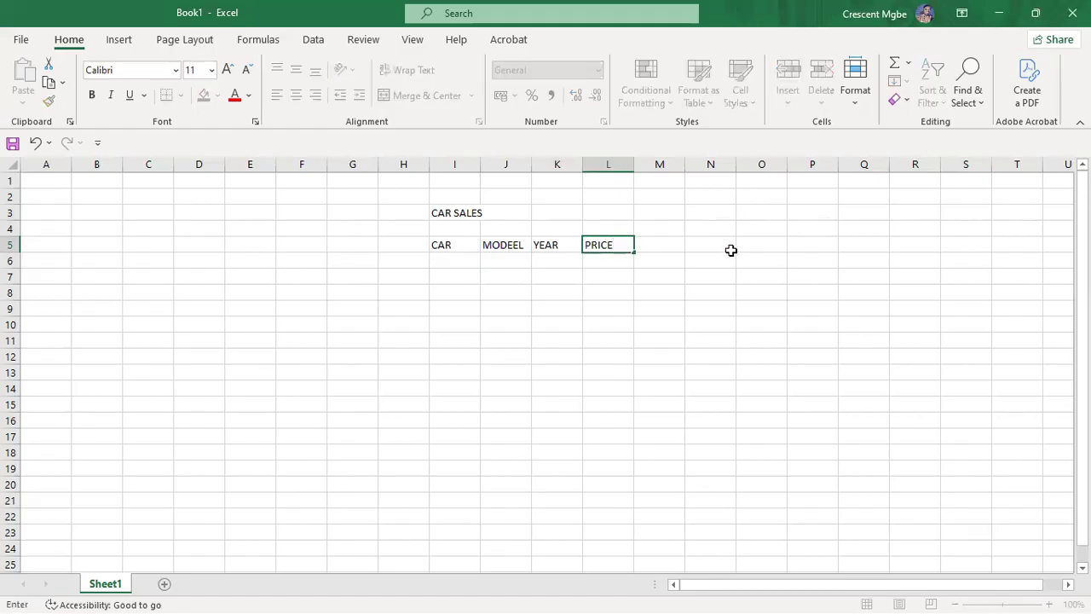
pyautogui.click(673, 243)
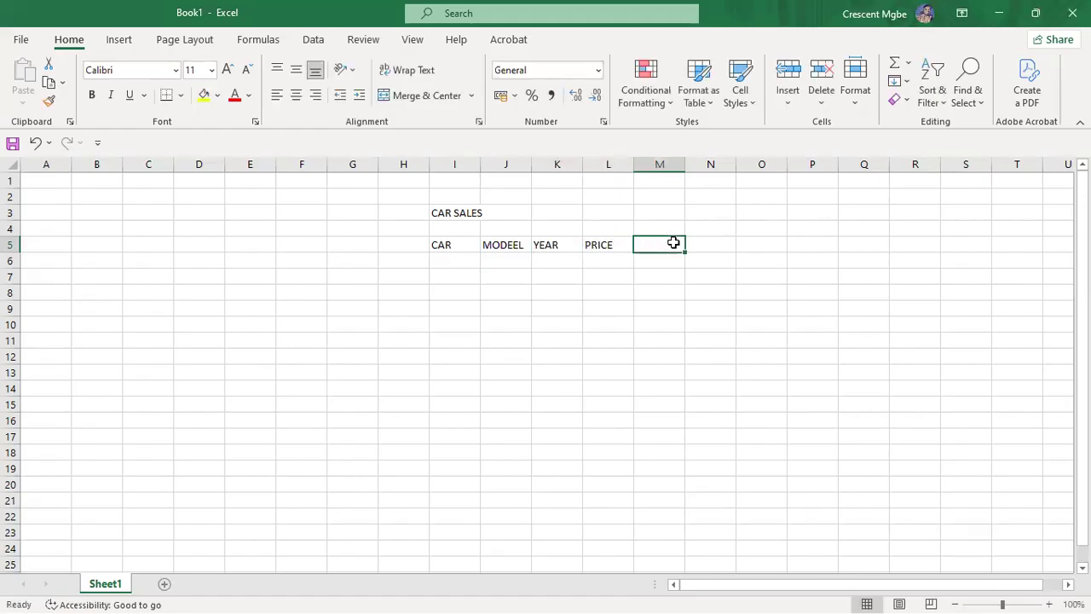
pyautogui.write('MIL')
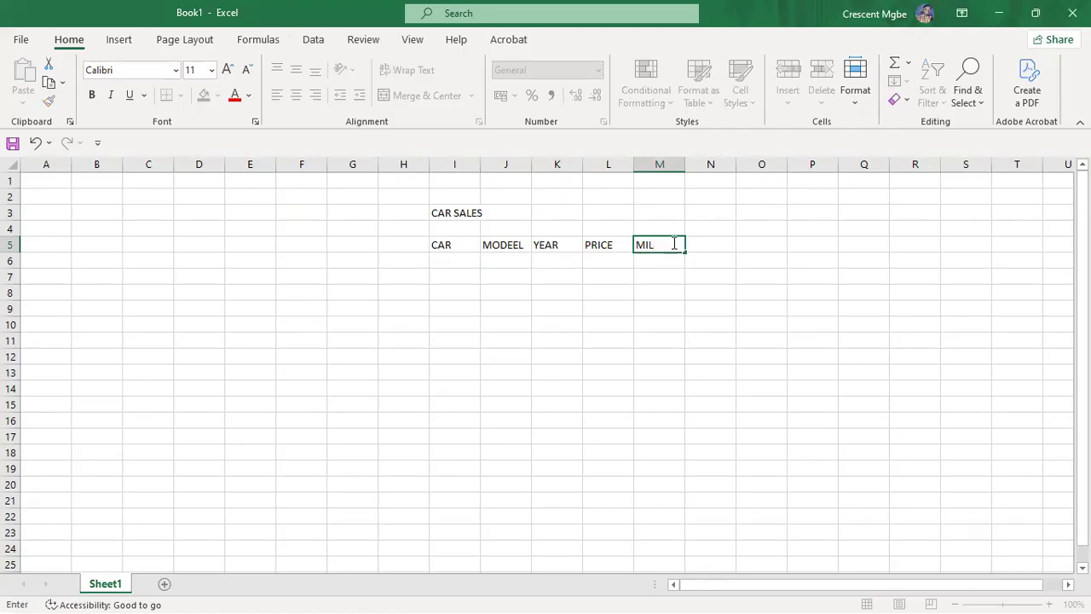
pyautogui.write('EAGE')
pyautogui.click(729, 242)
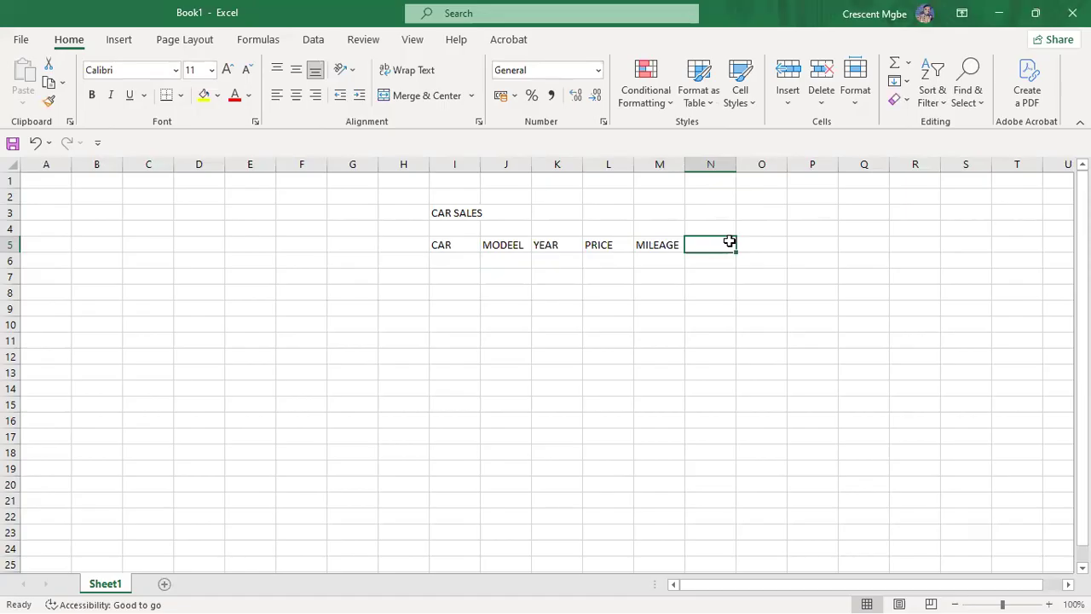
pyautogui.write('COUNT')
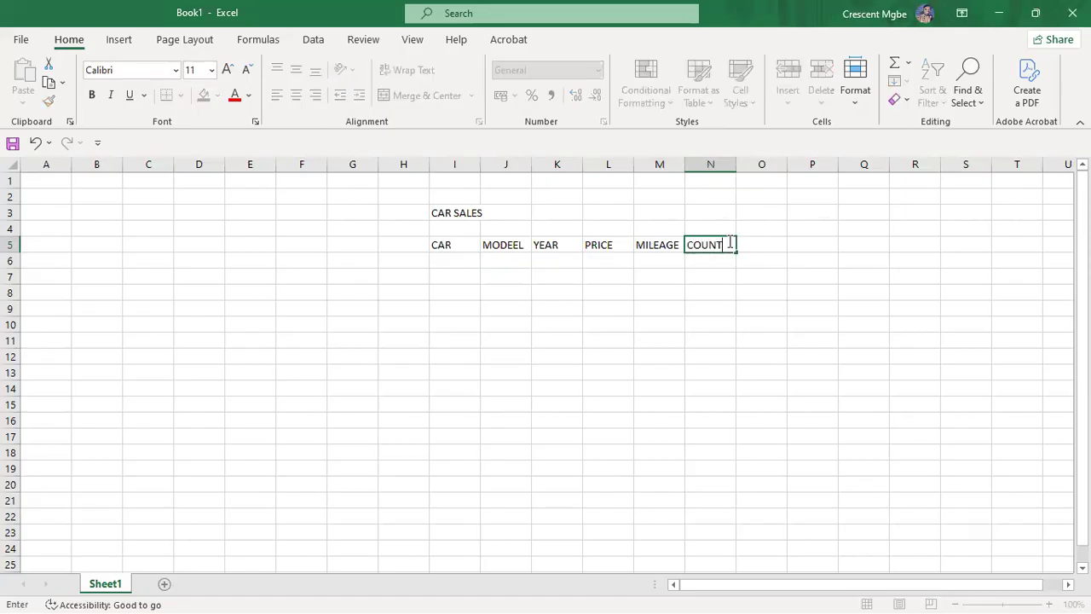
pyautogui.write('RY')
pyautogui.click(766, 273)
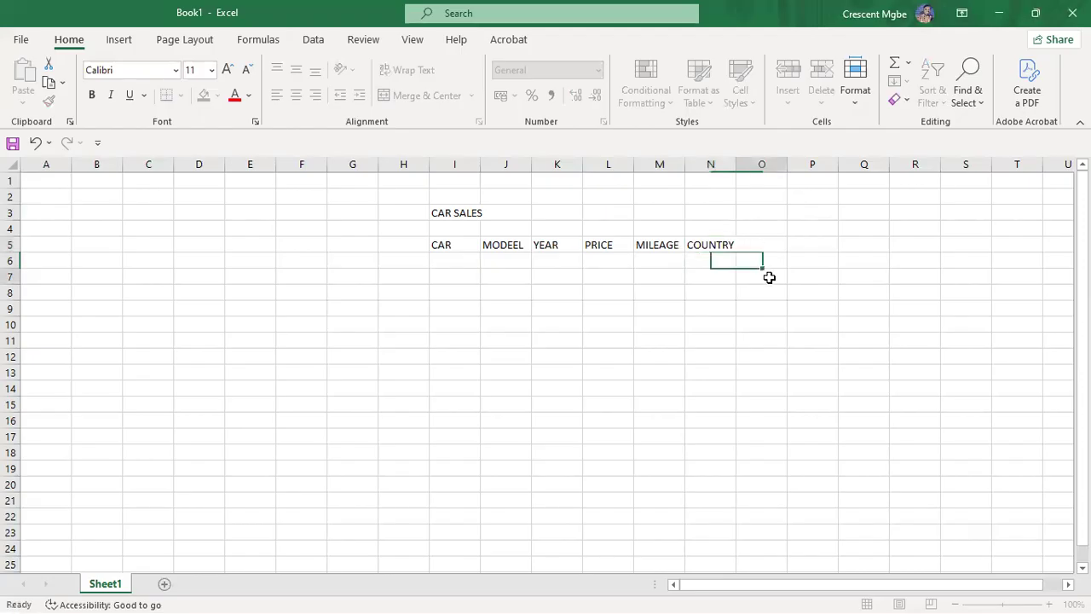
# Step: Bold the I5:N5 header row and start the CAR list with Toyota in I6
pyautogui.moveTo(441, 245); pyautogui.dragTo(712, 247)
pyautogui.click(91, 95)
pyautogui.click(464, 263)
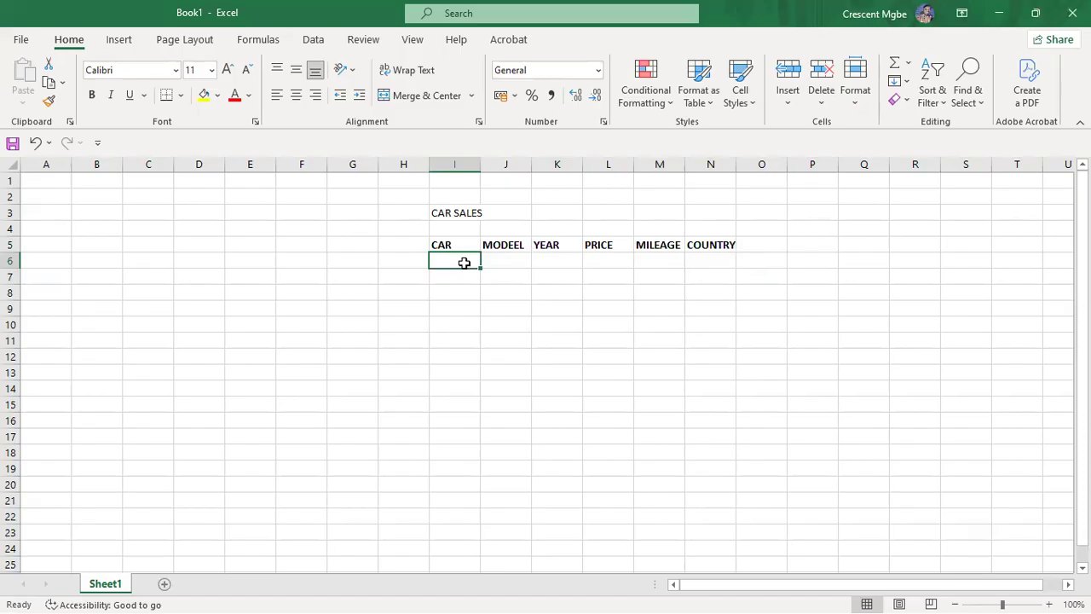
pyautogui.write('Toyota')
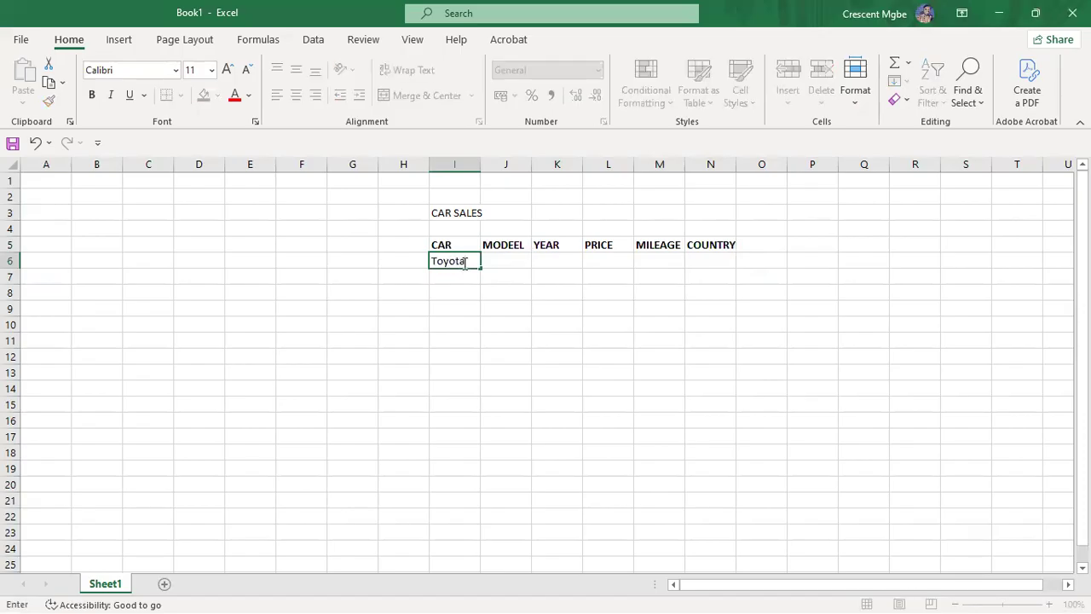
# Step: Add Kia, Honda and BMW in I7:I9 beneath Toyota
pyautogui.click(461, 274)
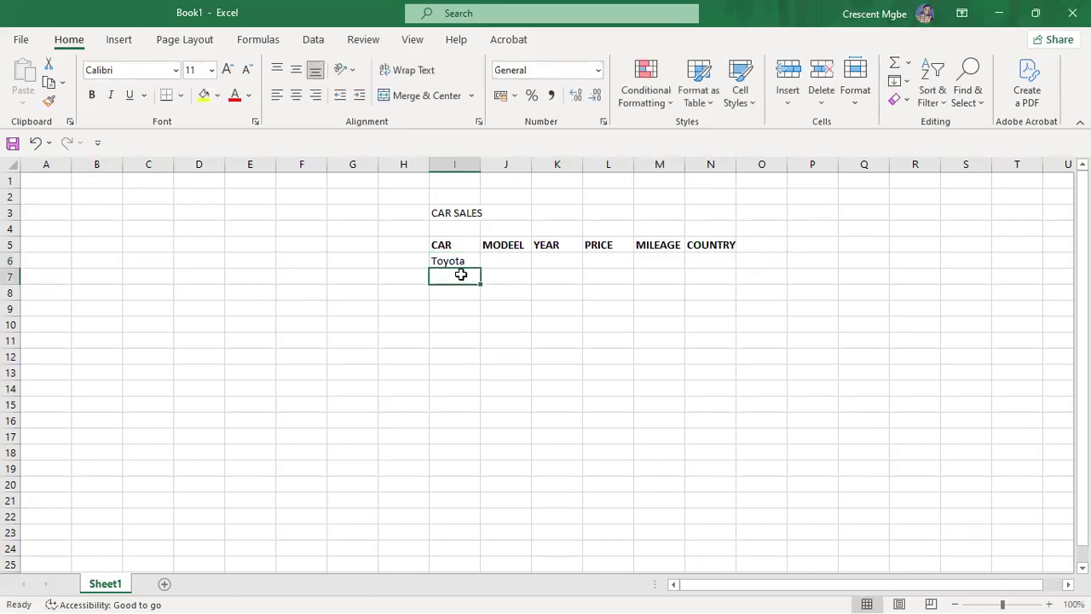
pyautogui.write('Kia')
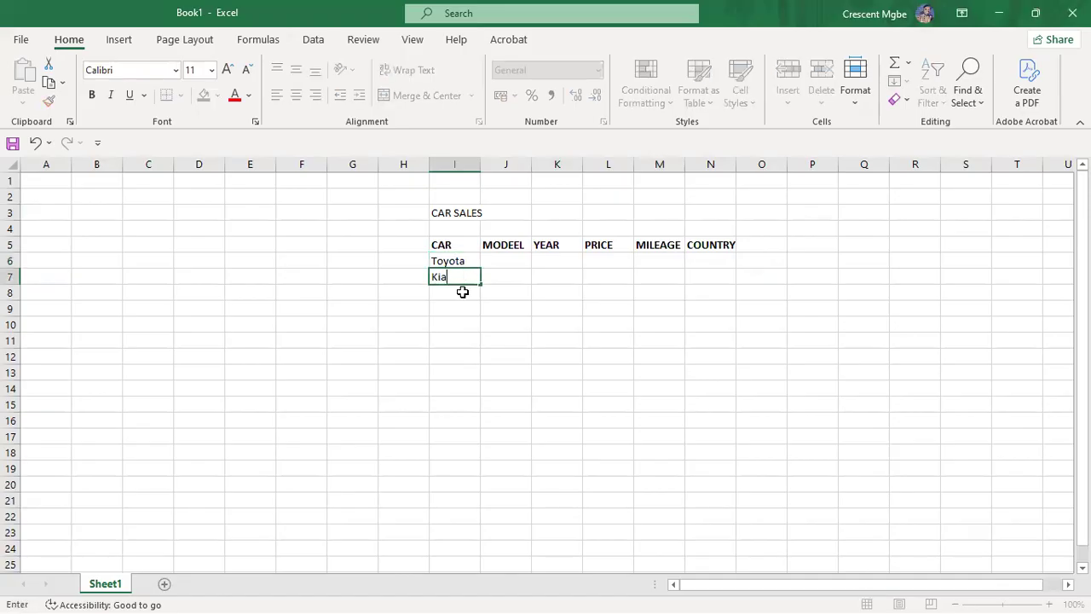
pyautogui.click(460, 291)
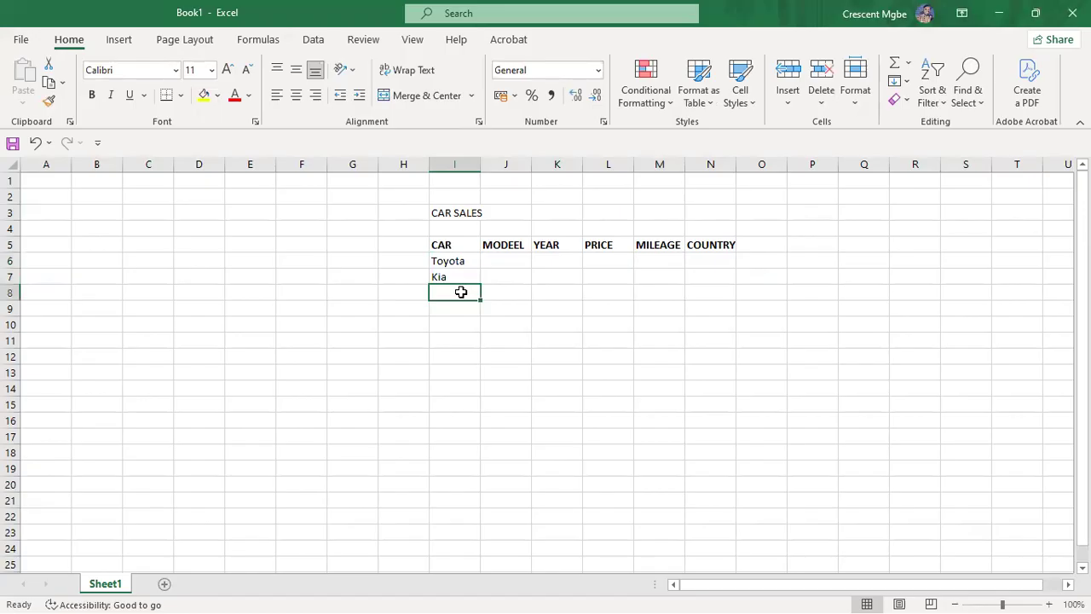
pyautogui.write('Honda')
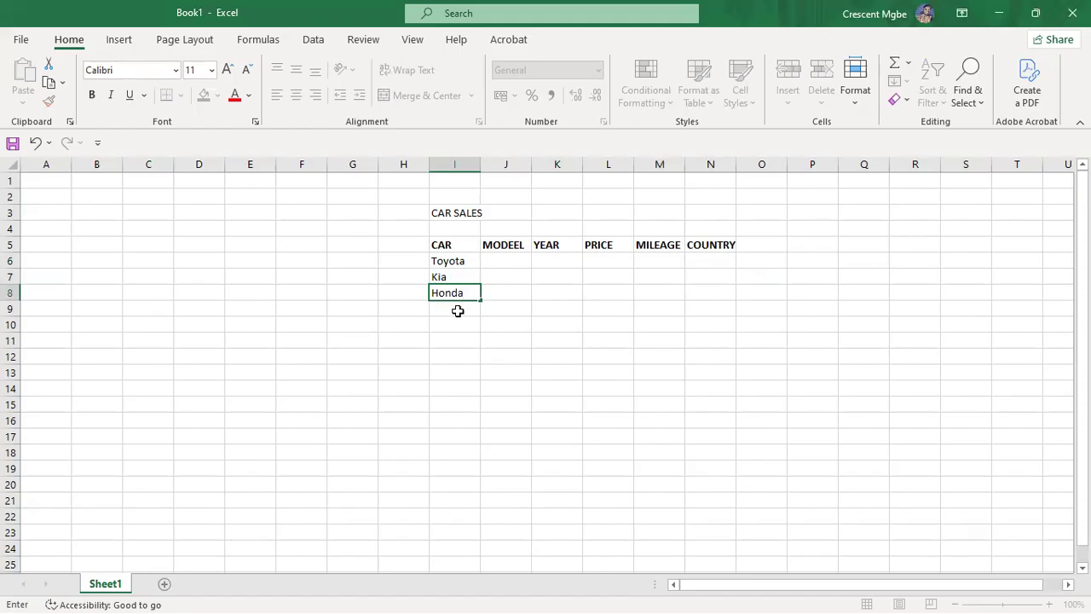
pyautogui.click(456, 309)
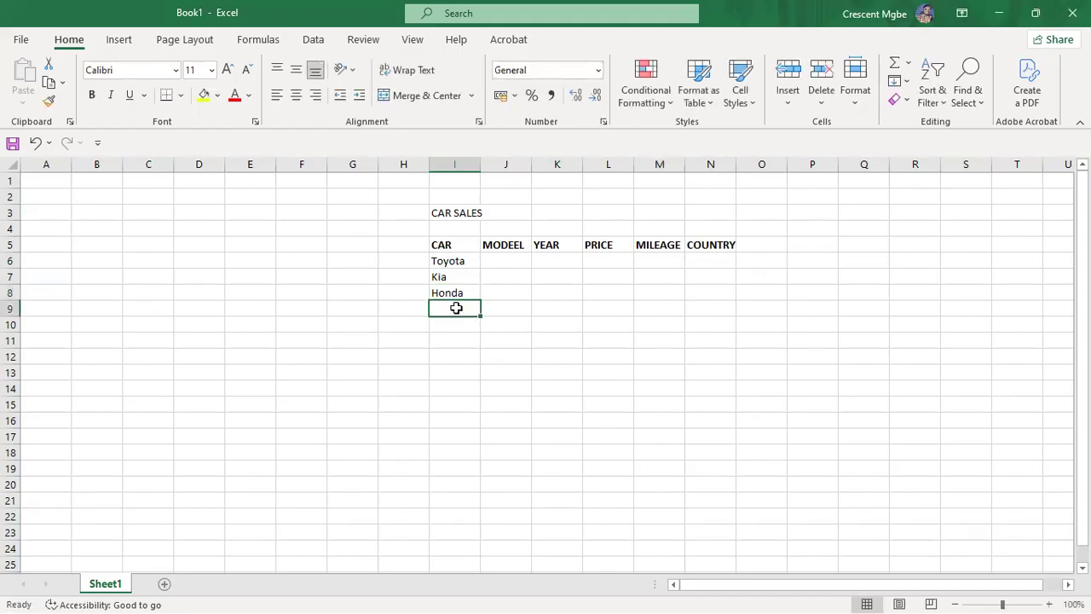
pyautogui.write('BMW')
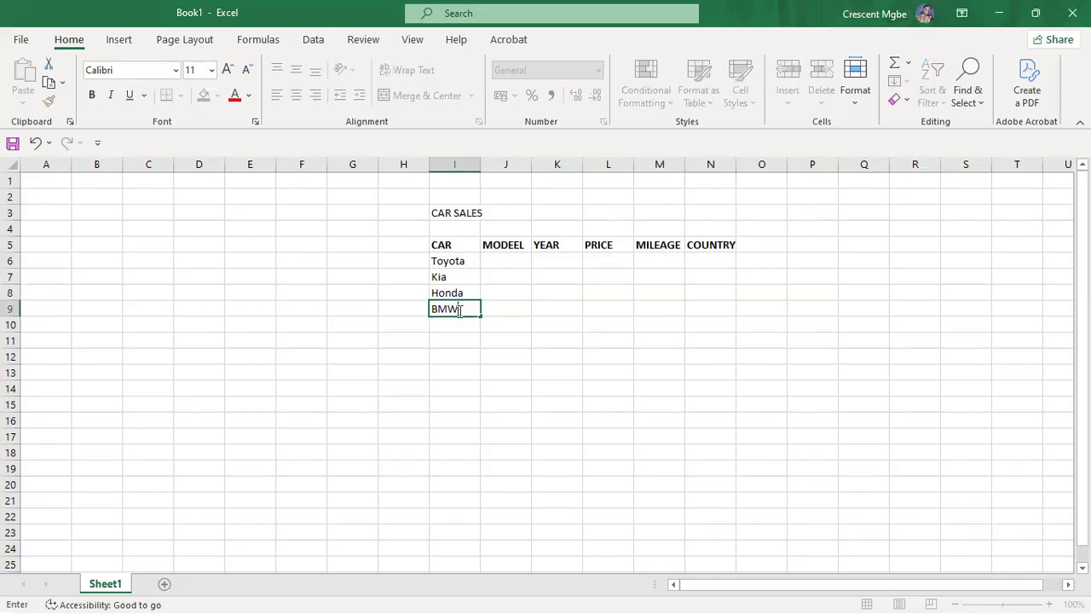
pyautogui.click(458, 325)
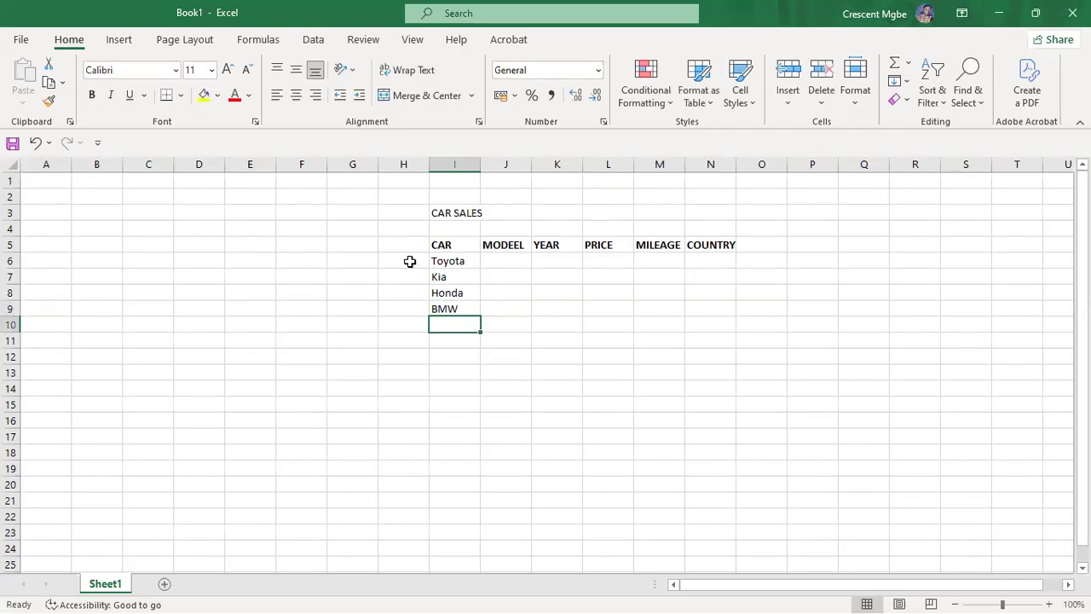
# Step: Number the cars in column H by entering 1, 2, 3 and filling the series down to 10
pyautogui.click(409, 261)
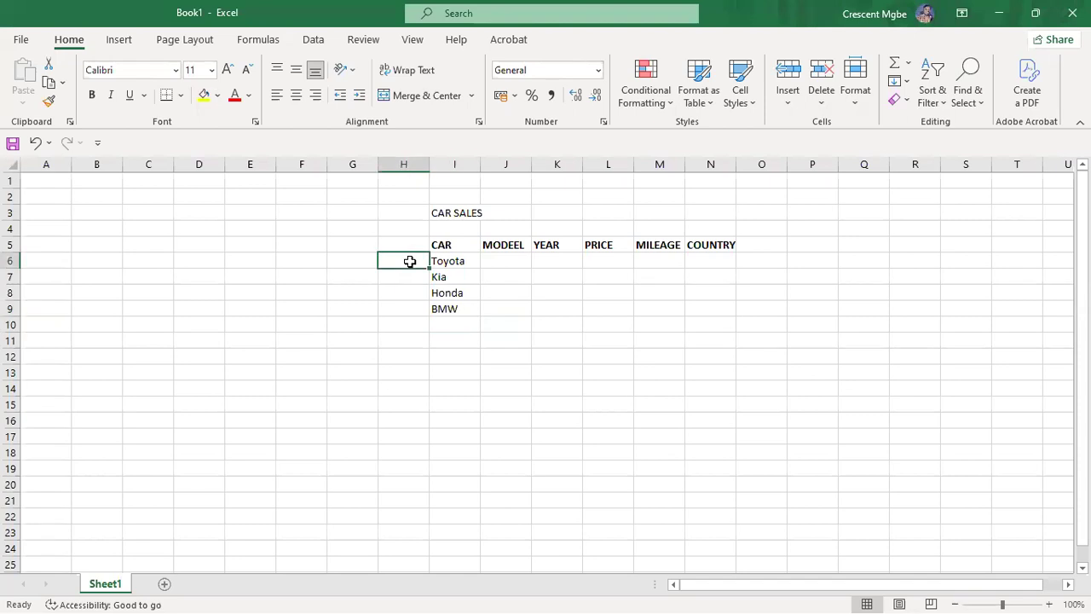
pyautogui.write('1')
pyautogui.click(408, 276)
pyautogui.write('2')
pyautogui.click(401, 293)
pyautogui.write('3')
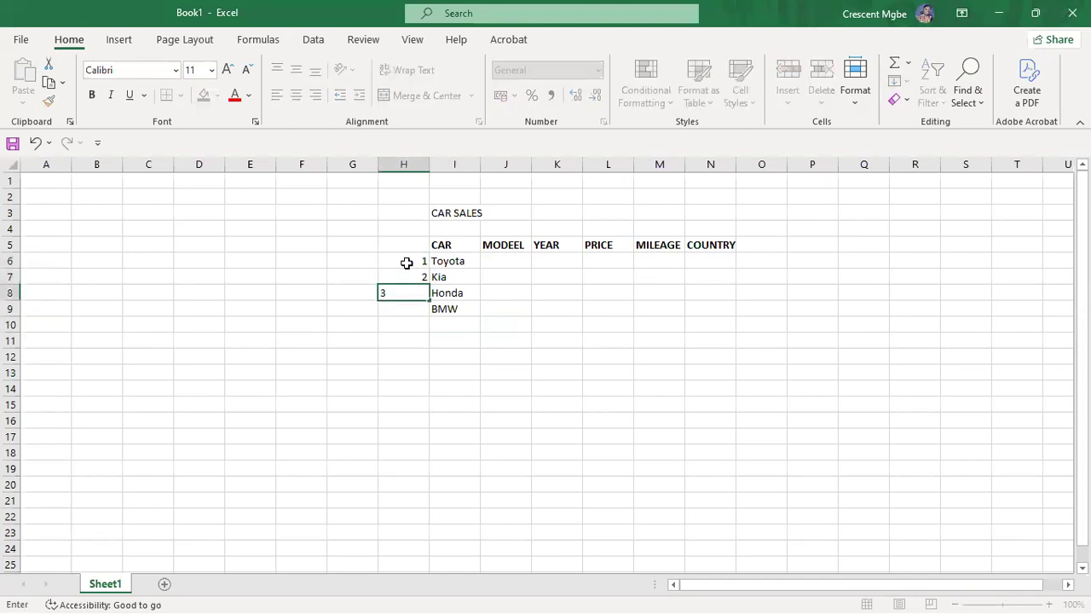
pyautogui.click(412, 262)
pyautogui.moveTo(419, 258); pyautogui.dragTo(424, 408)
pyautogui.click(454, 322)
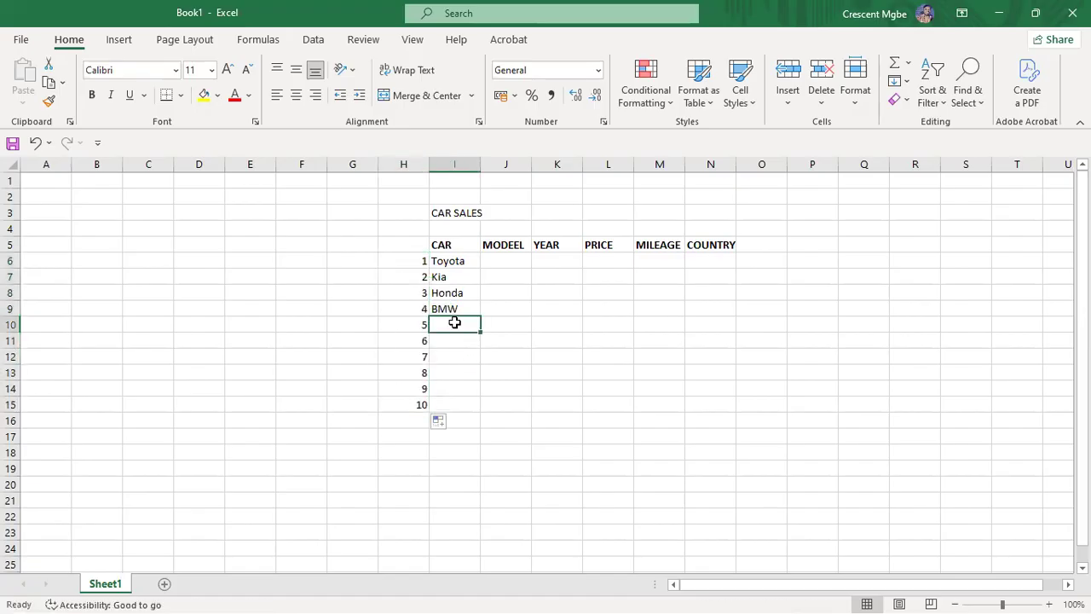
# Step: Enter Mercedes in I10 and Lamborgini in I11, correcting the misspelled Mercedes
pyautogui.write('Me')
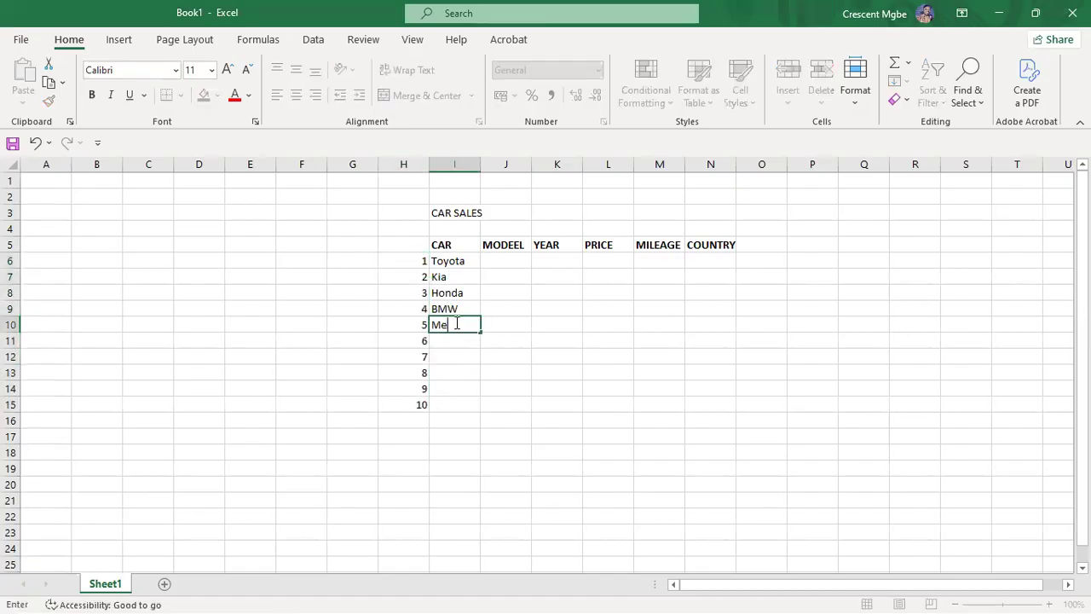
pyautogui.write('rcedes')
pyautogui.click(451, 342)
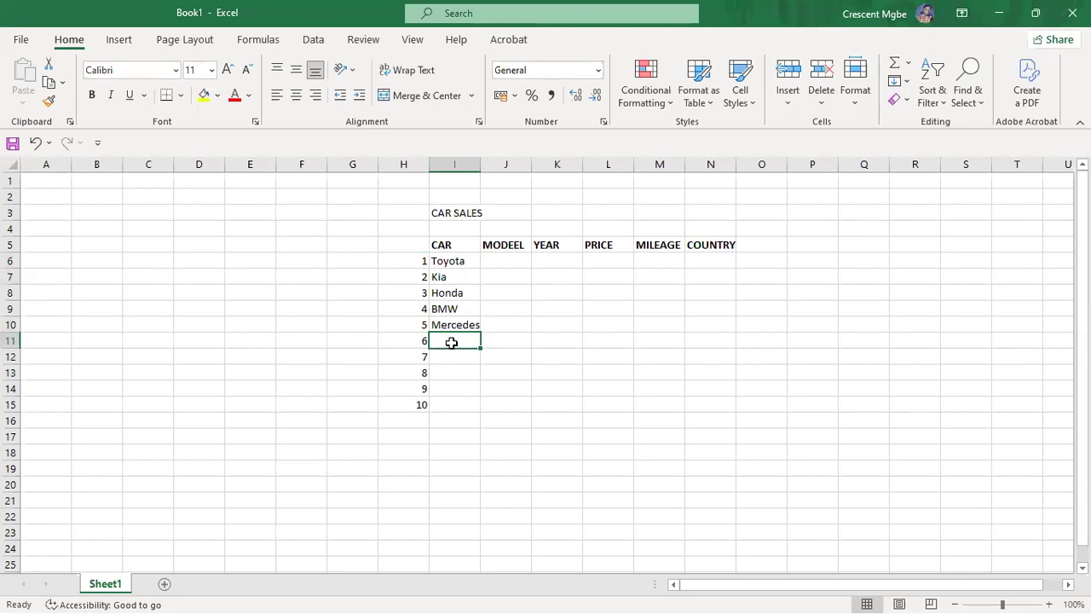
pyautogui.write('La')
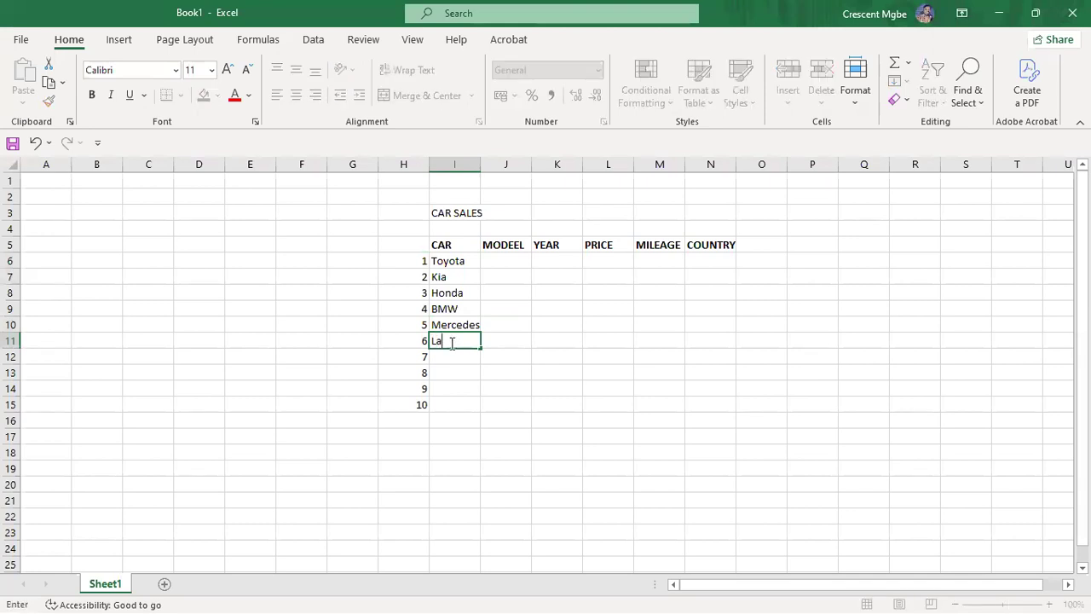
pyautogui.write('mborgini')
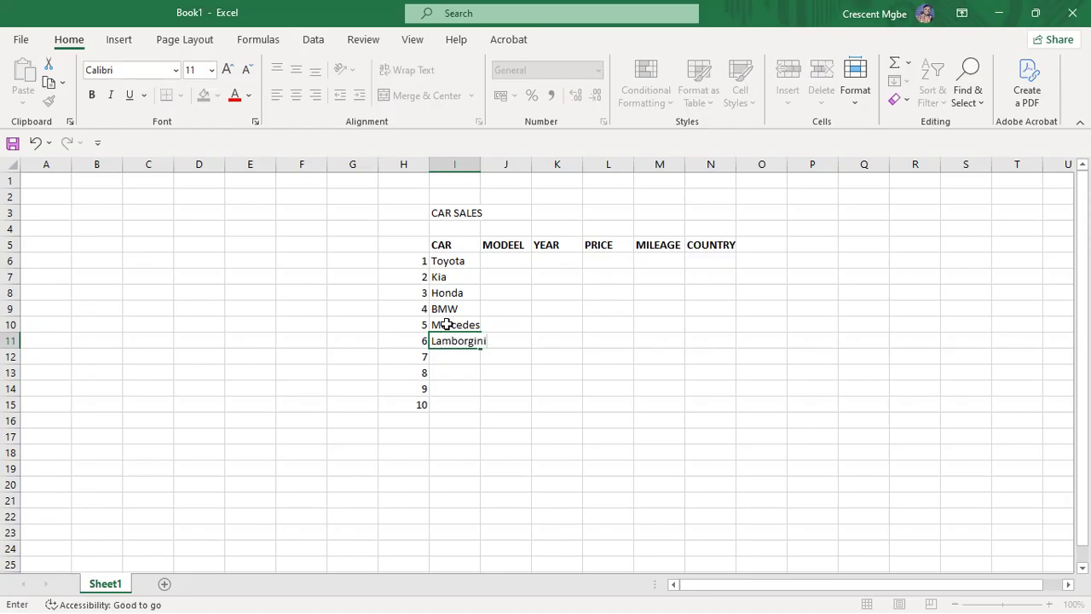
pyautogui.click(483, 166)
# Step: Widen column I so the Lamborgini entry fits
pyautogui.moveTo(482, 171); pyautogui.dragTo(492, 171)
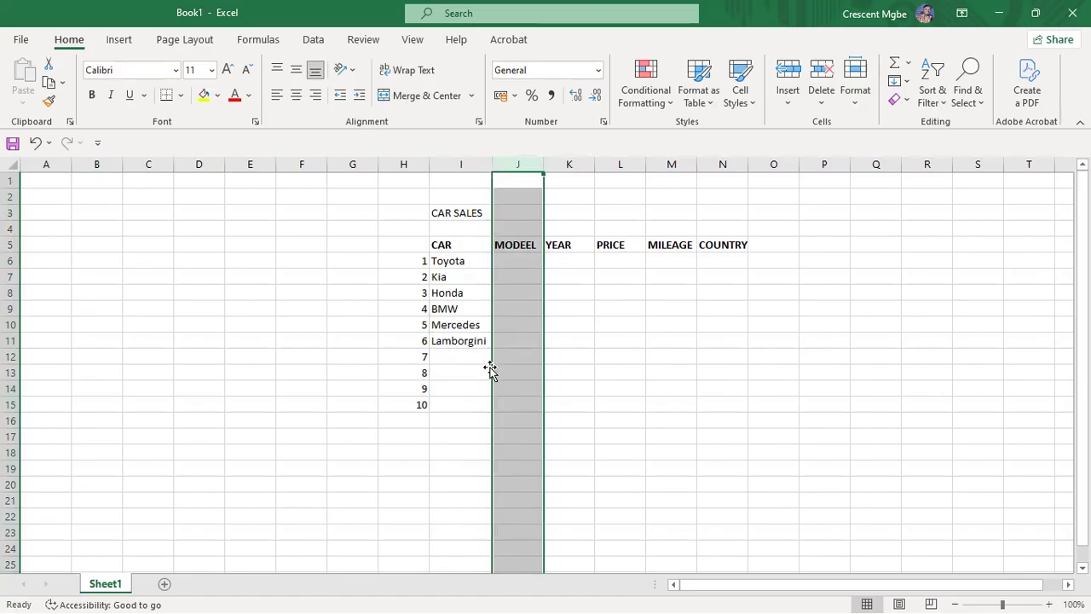
pyautogui.moveTo(477, 389); pyautogui.dragTo(469, 351)
pyautogui.click(469, 352)
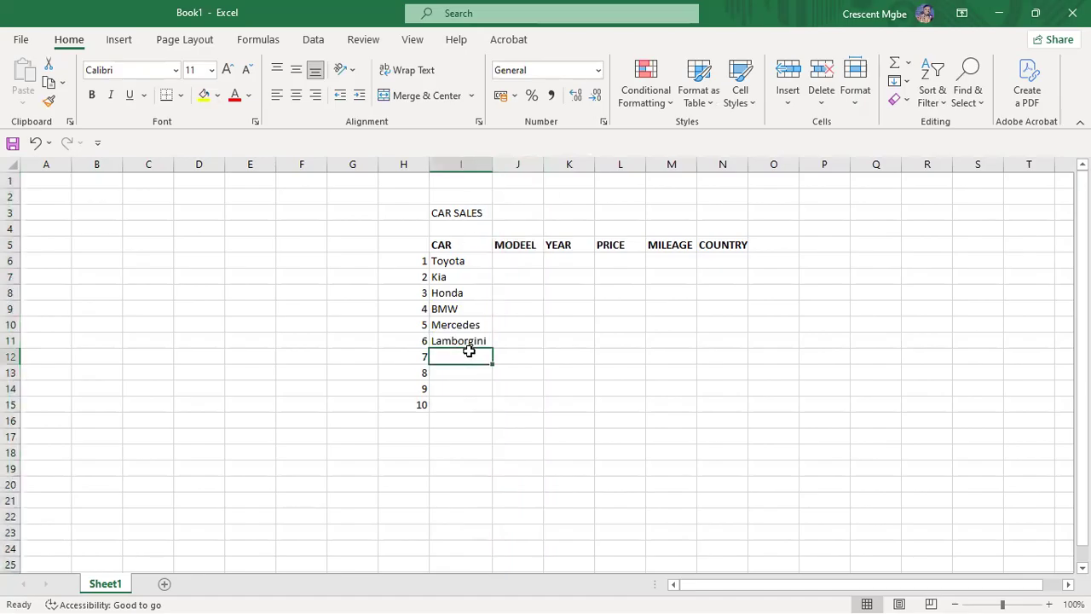
pyautogui.write('R')
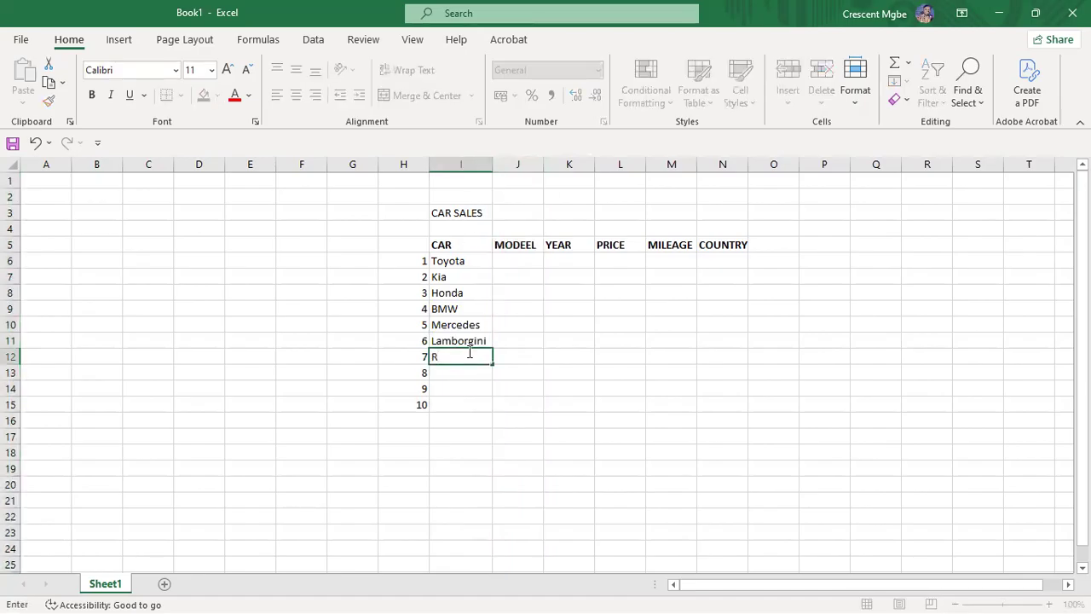
pyautogui.press('BackSpace')
# Step: Enter Camry as Toyota's model, add Toyota Corolla as car 7 and Honda as car 8
pyautogui.click(520, 260)
pyautogui.write('Ca')
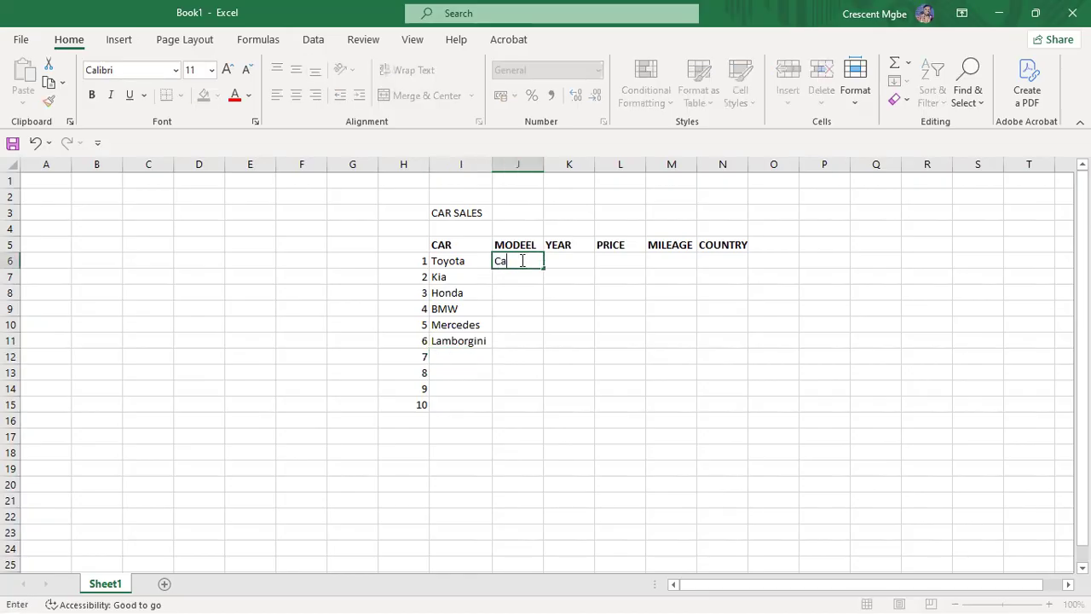
pyautogui.write('mry')
pyautogui.click(479, 353)
pyautogui.write('Toyot')
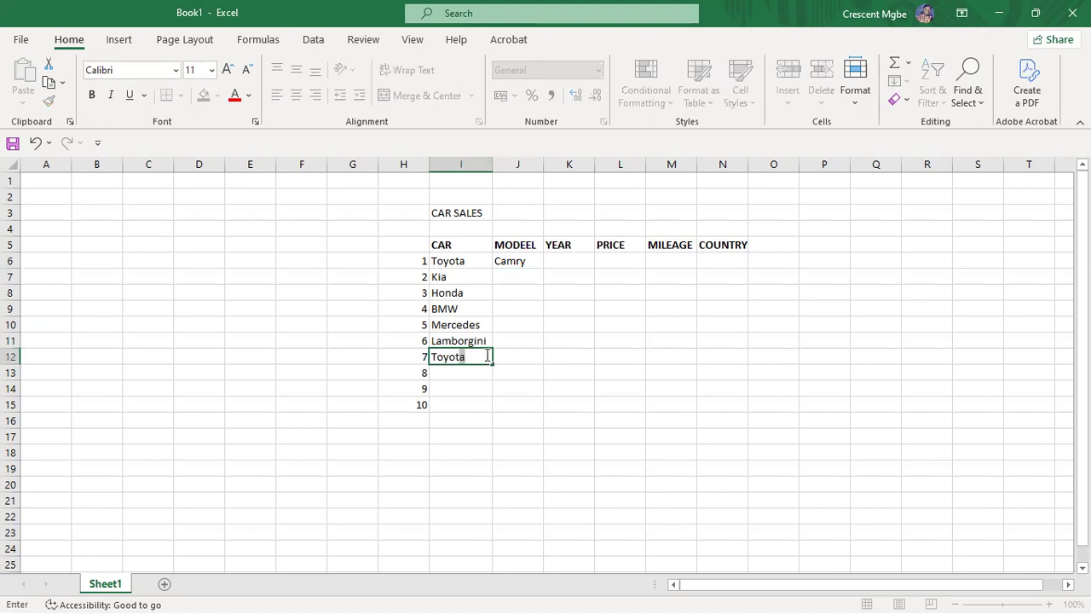
pyautogui.click(515, 356)
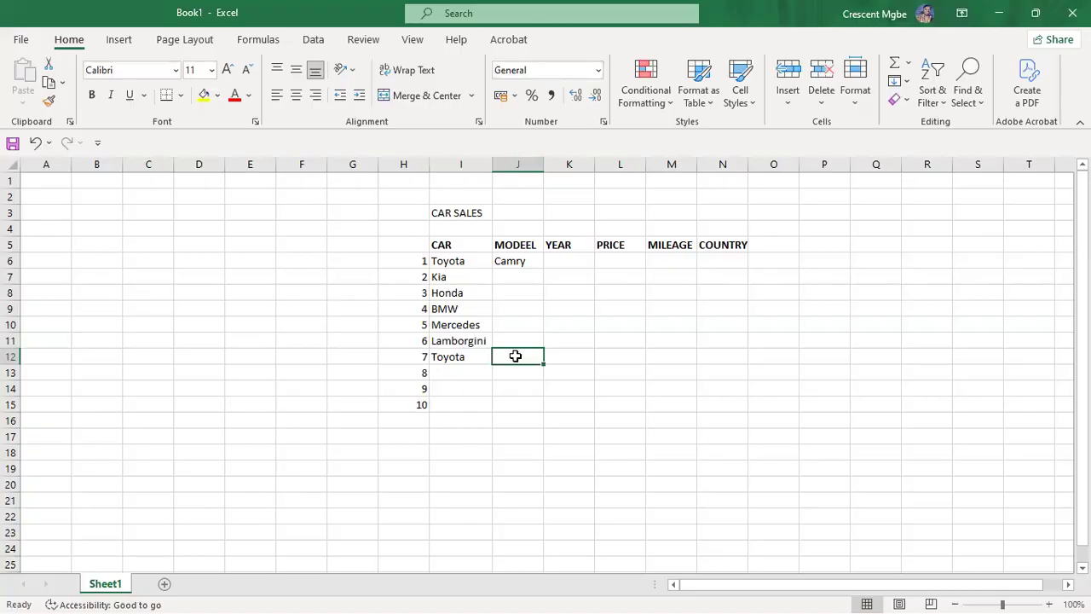
pyautogui.write('Corolla')
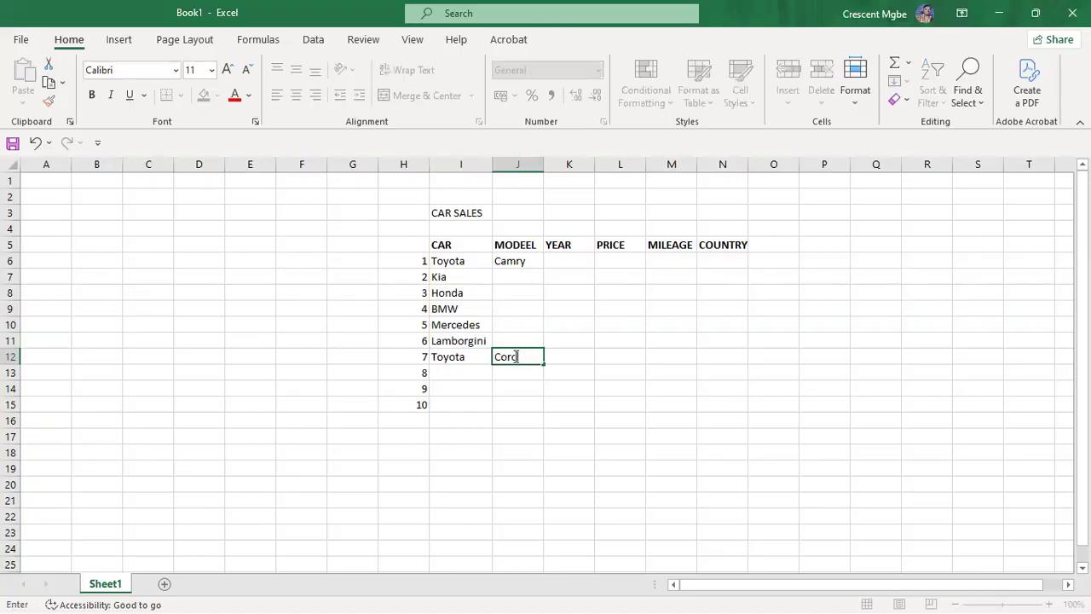
pyautogui.click(474, 373)
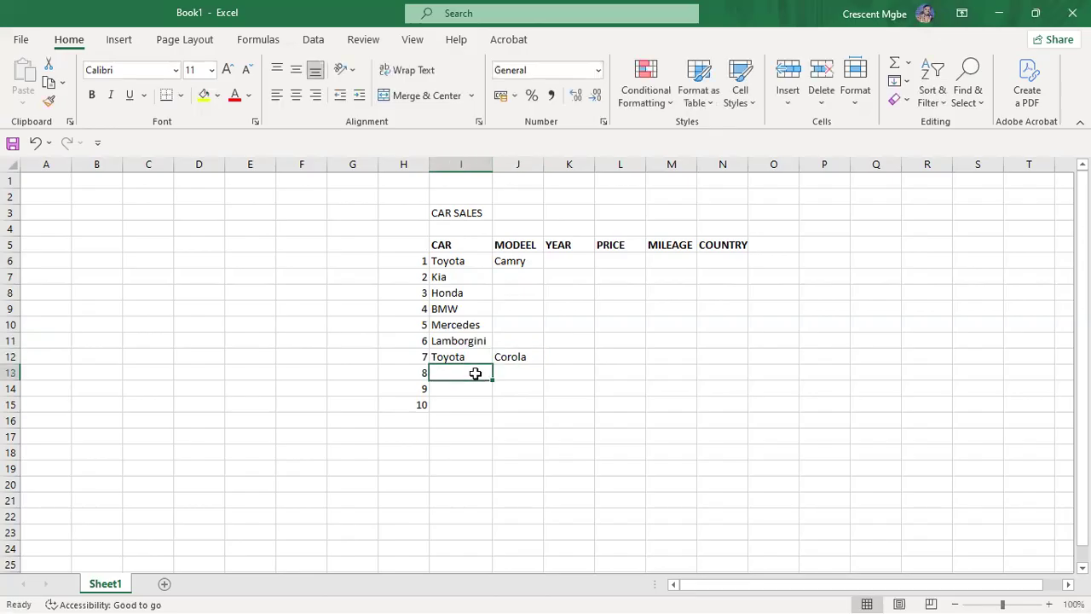
pyautogui.write('Honda')
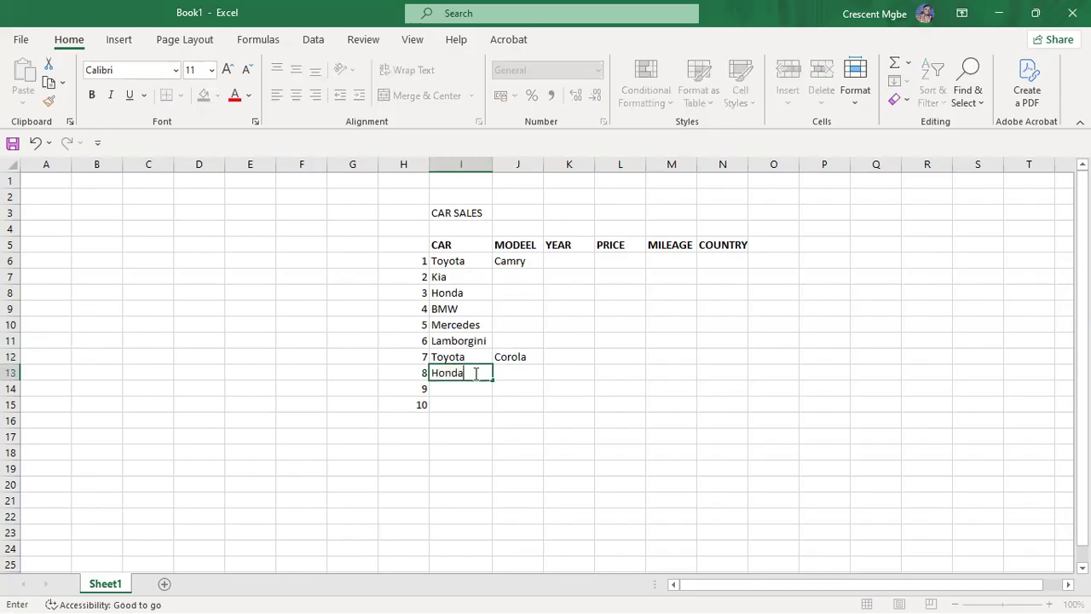
# Step: Enter models Civi, Accord, Serato, Bmw and Benz in cells J8, J13, J7, J9 and J10
pyautogui.click(525, 294)
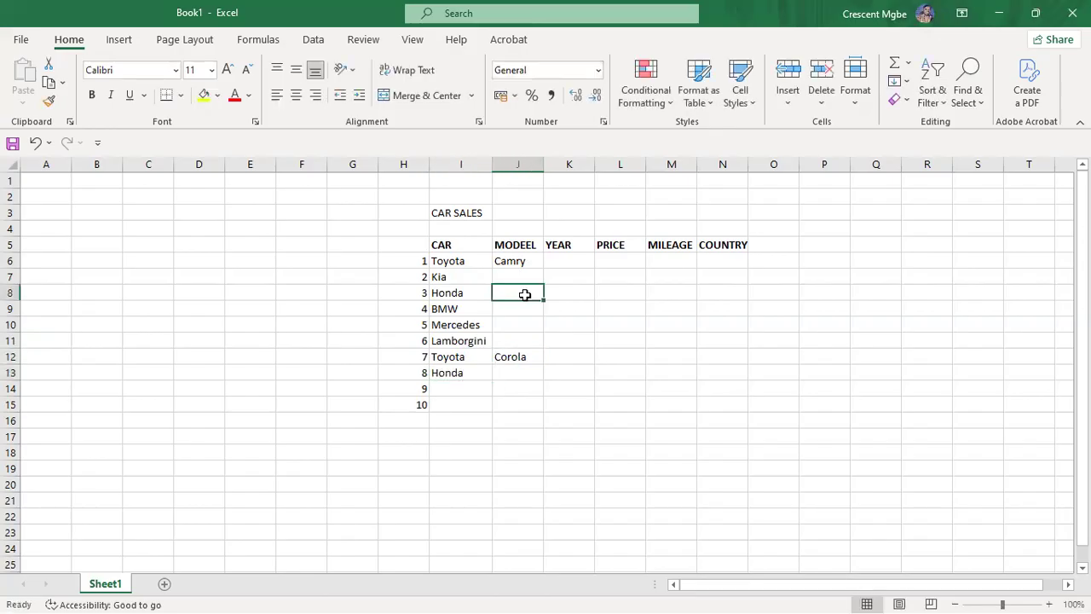
pyautogui.write('Civi')
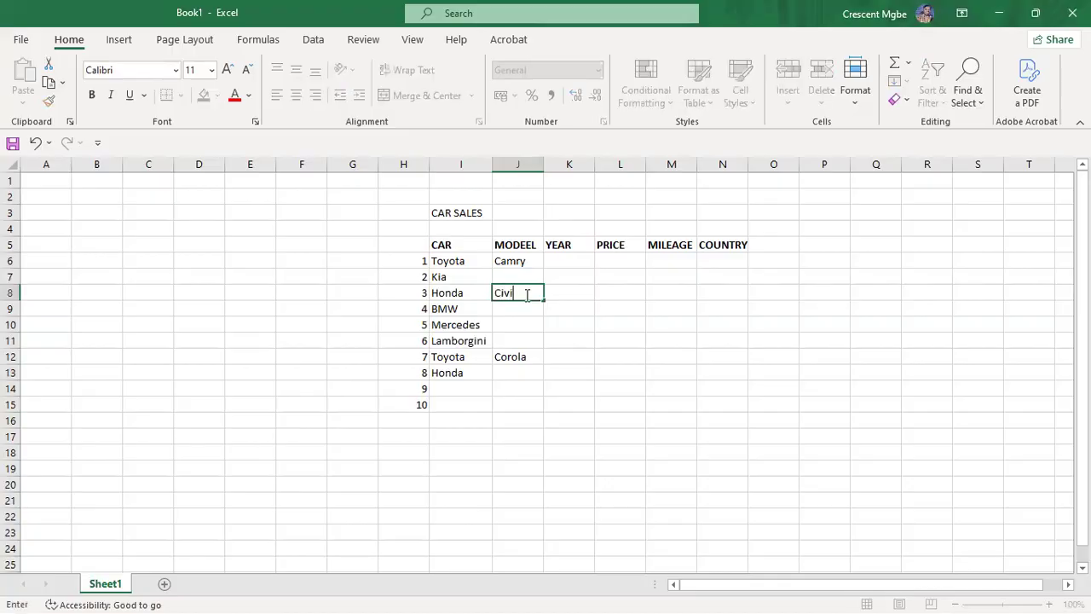
pyautogui.click(510, 372)
pyautogui.write('Accord')
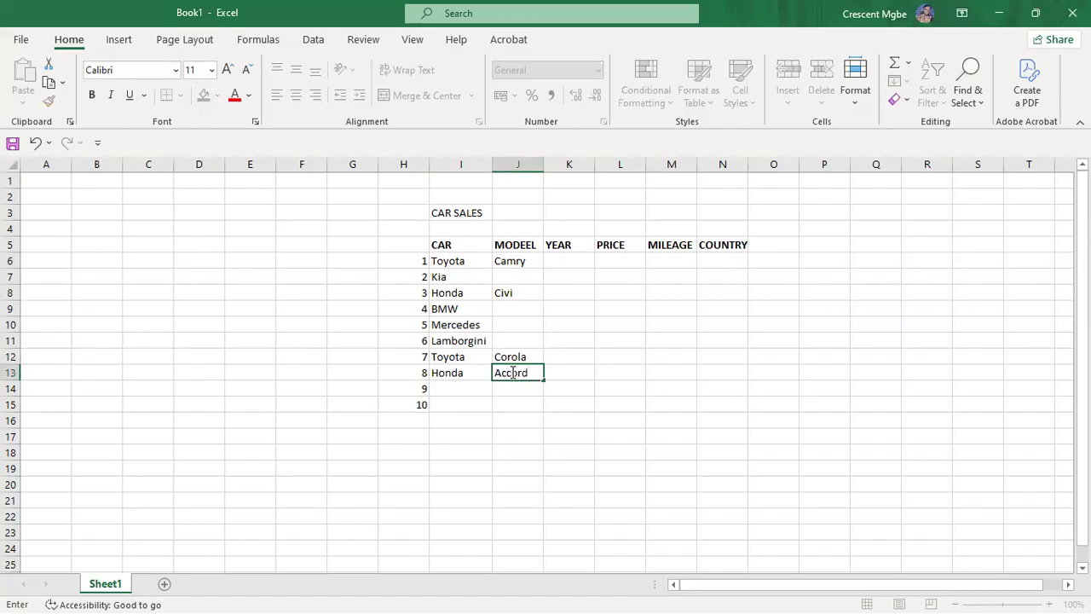
pyautogui.click(523, 276)
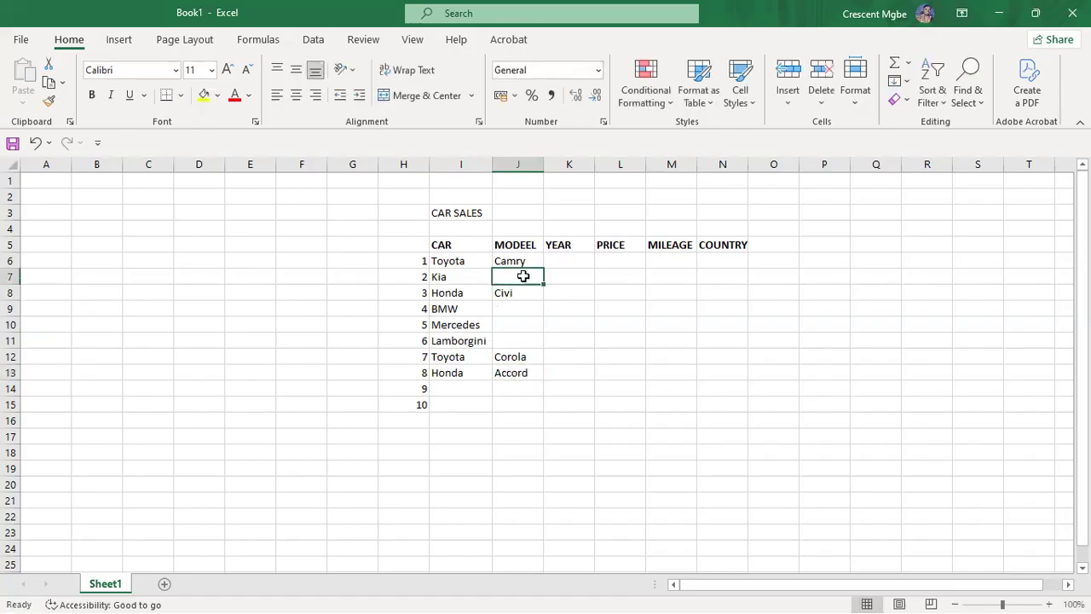
pyautogui.write('Serato')
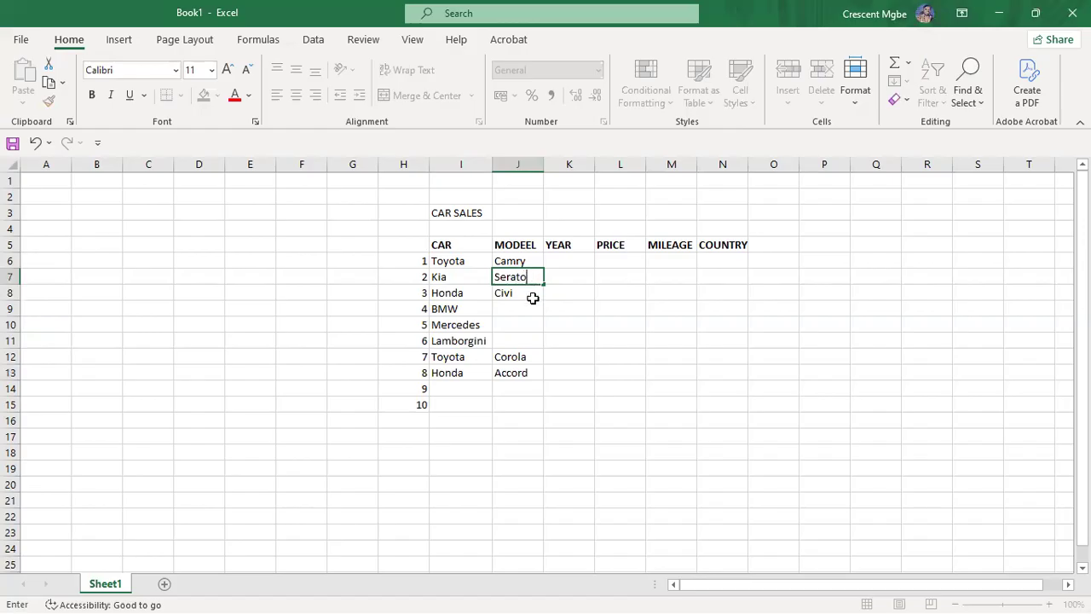
pyautogui.click(529, 307)
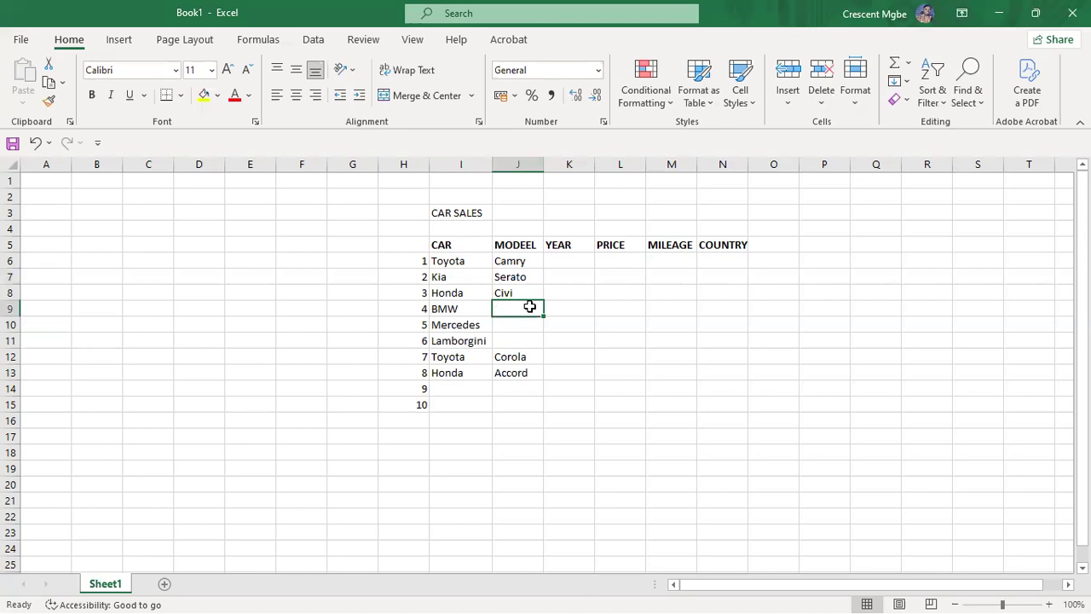
pyautogui.write('Bmw')
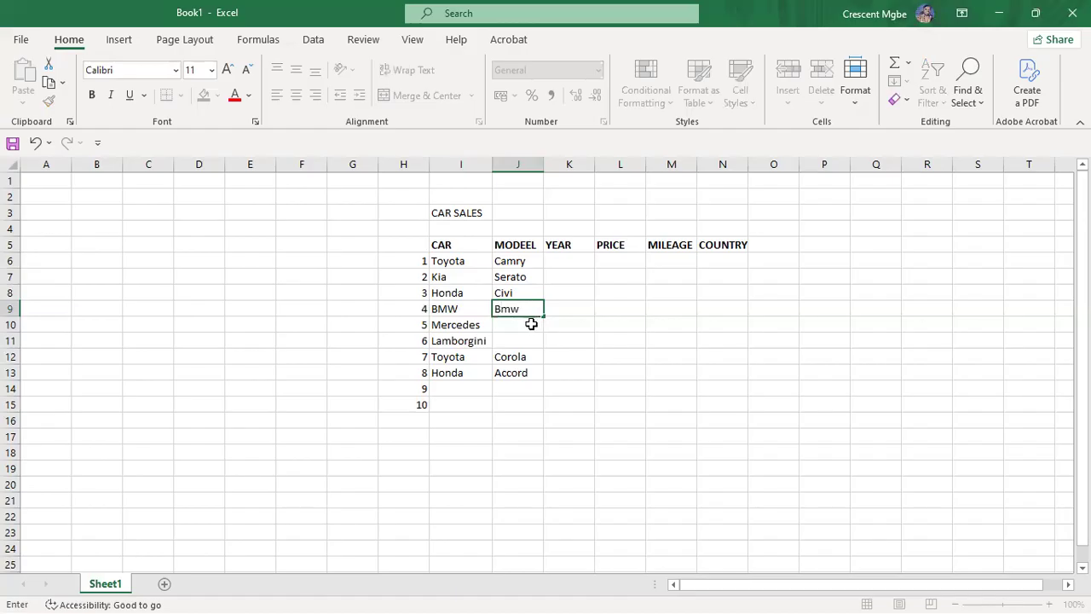
pyautogui.click(531, 324)
pyautogui.write('Benz')
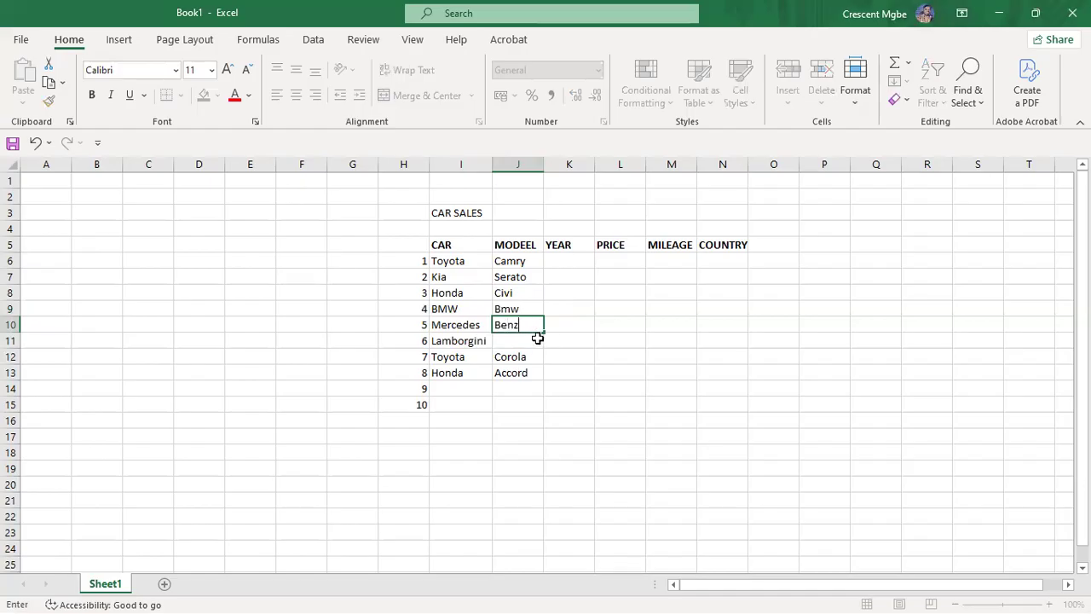
# Step: Add Mercedes GLE as car 9 in row 14
pyautogui.click(476, 388)
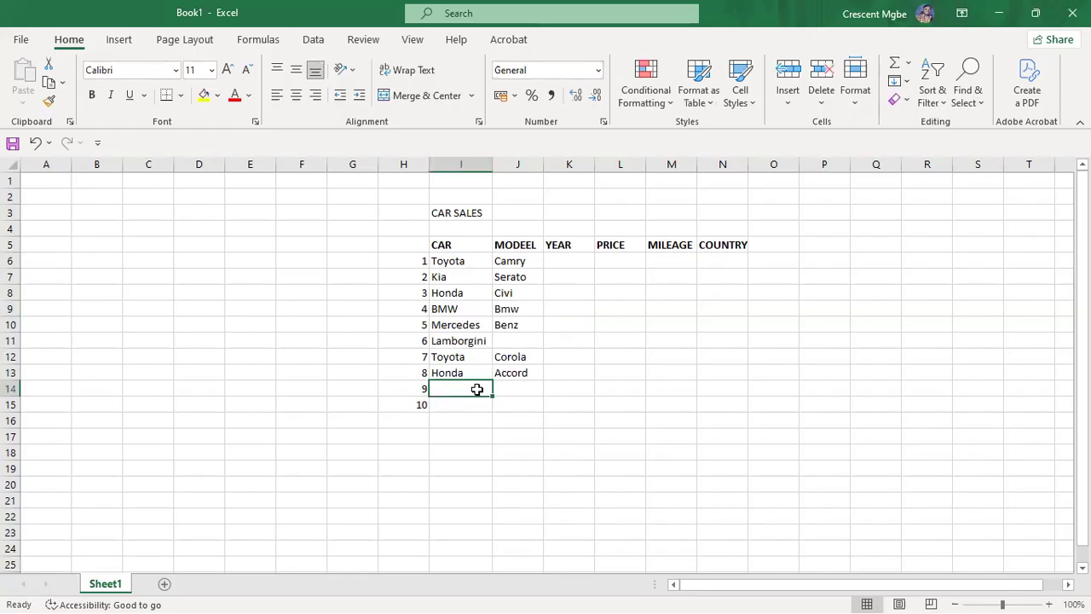
pyautogui.write('Mercedes')
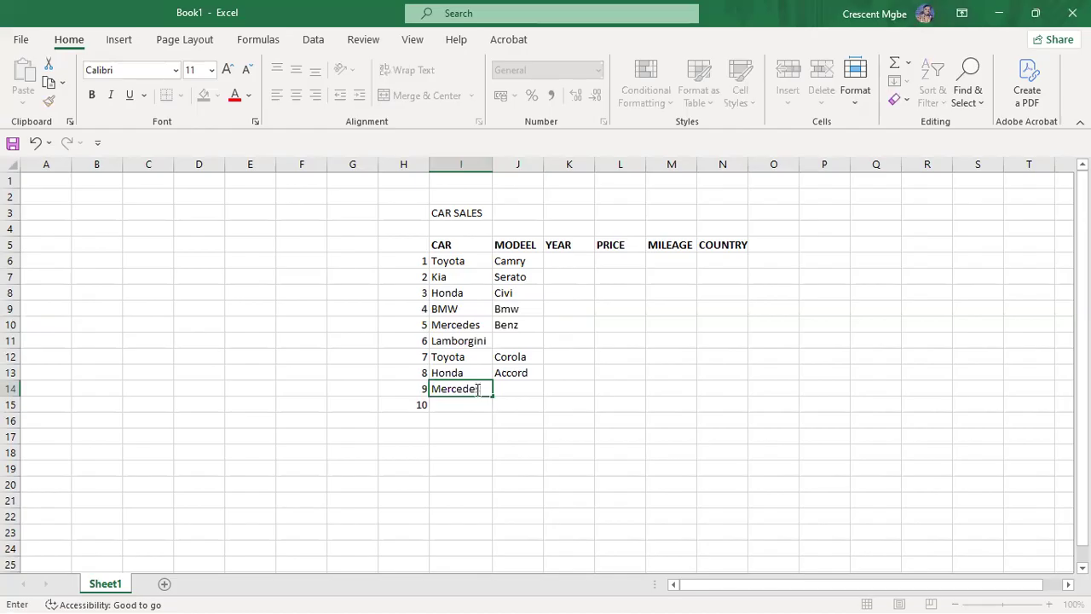
pyautogui.click(535, 388)
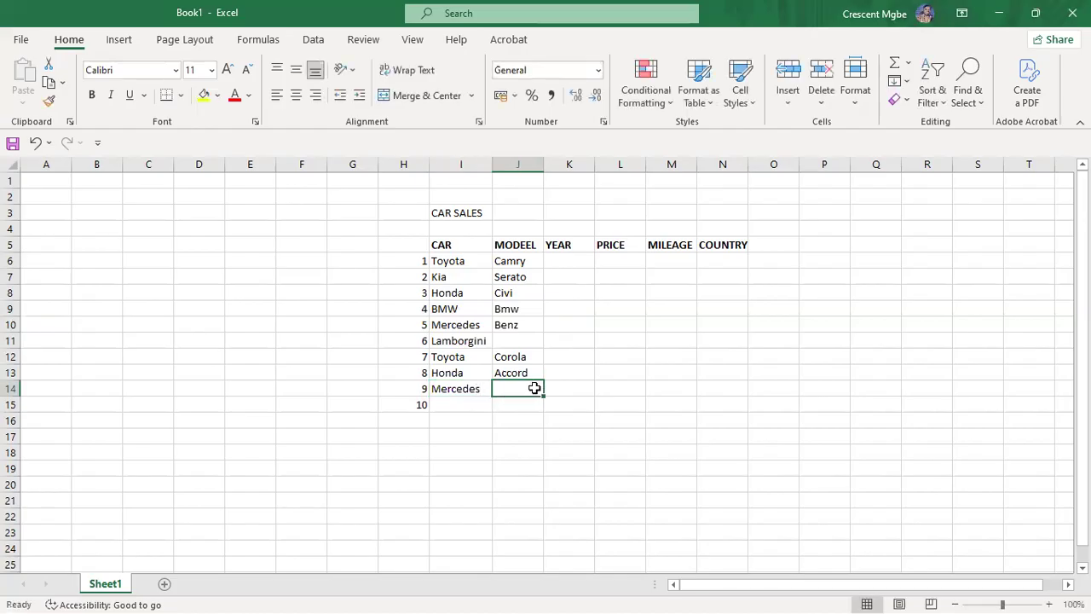
pyautogui.write('GLE')
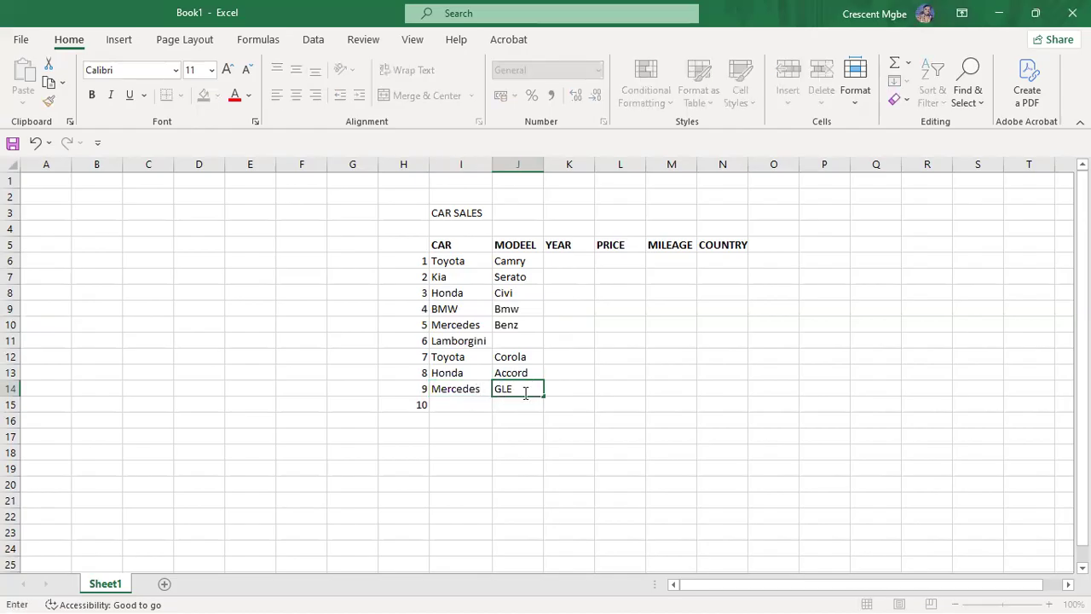
pyautogui.click(460, 406)
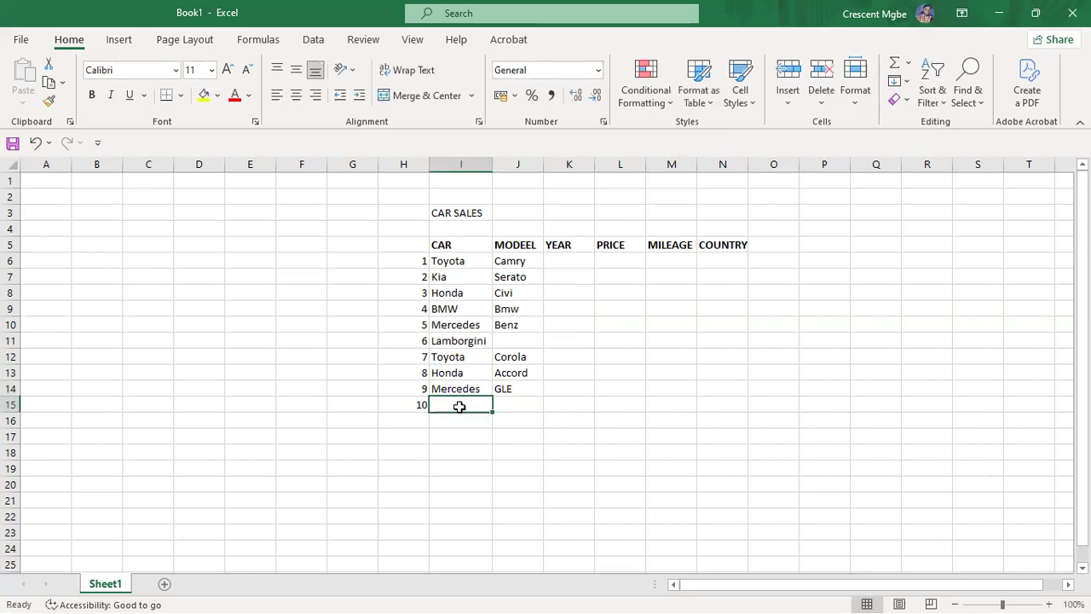
pyautogui.write('pEOG')
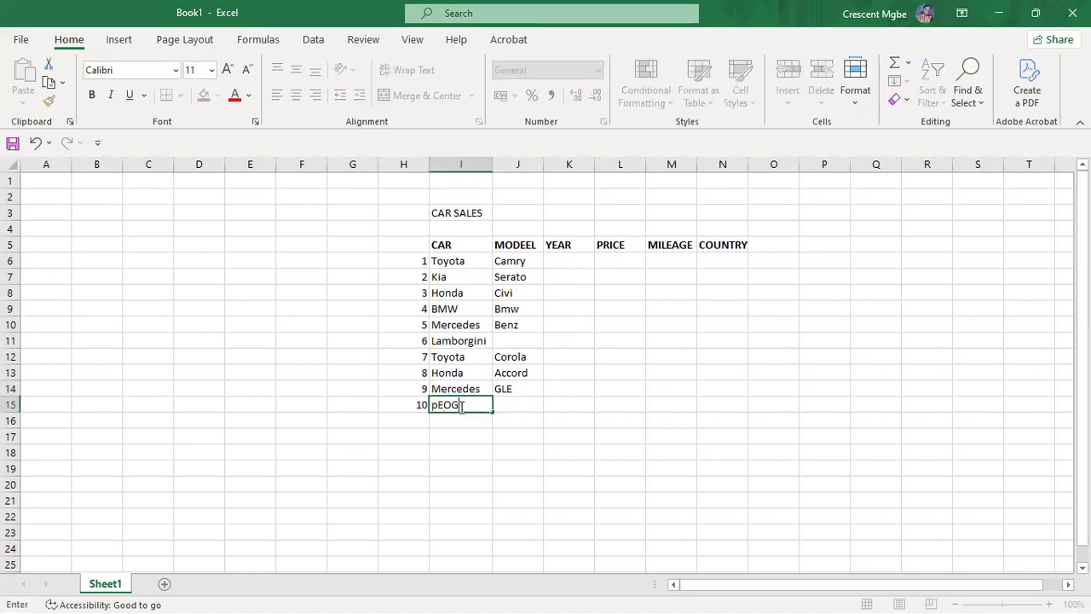
pyautogui.press('BackSpace')
pyautogui.press('BackSpace')
pyautogui.press('BackSpace')
pyautogui.press('BackSpace')
# Step: Give Lamborgini the model Urus and add Toyota Hilux as car 10
pyautogui.click(522, 341)
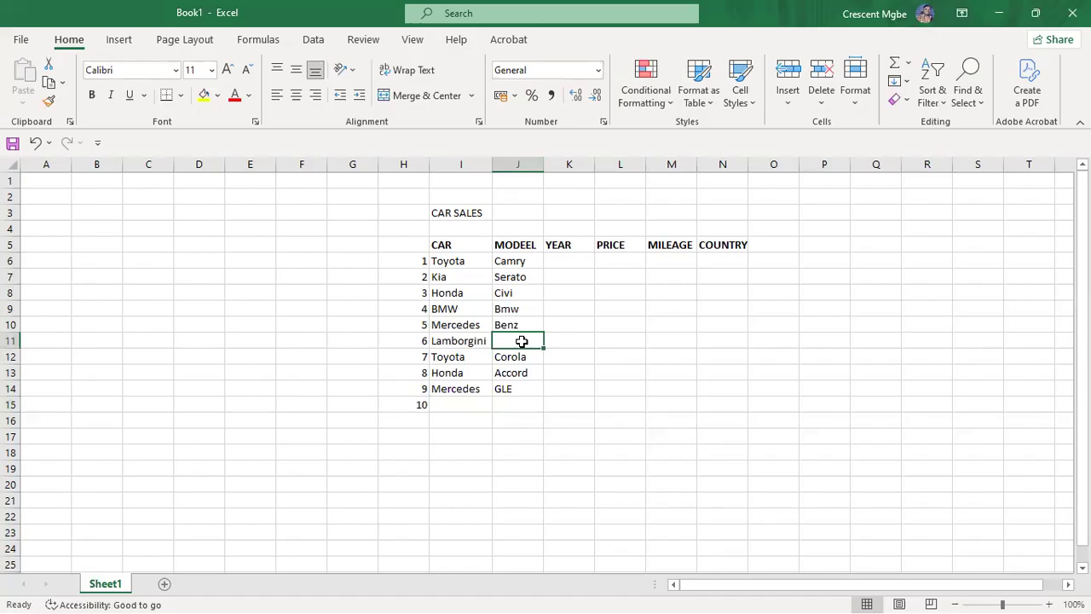
pyautogui.write('uR')
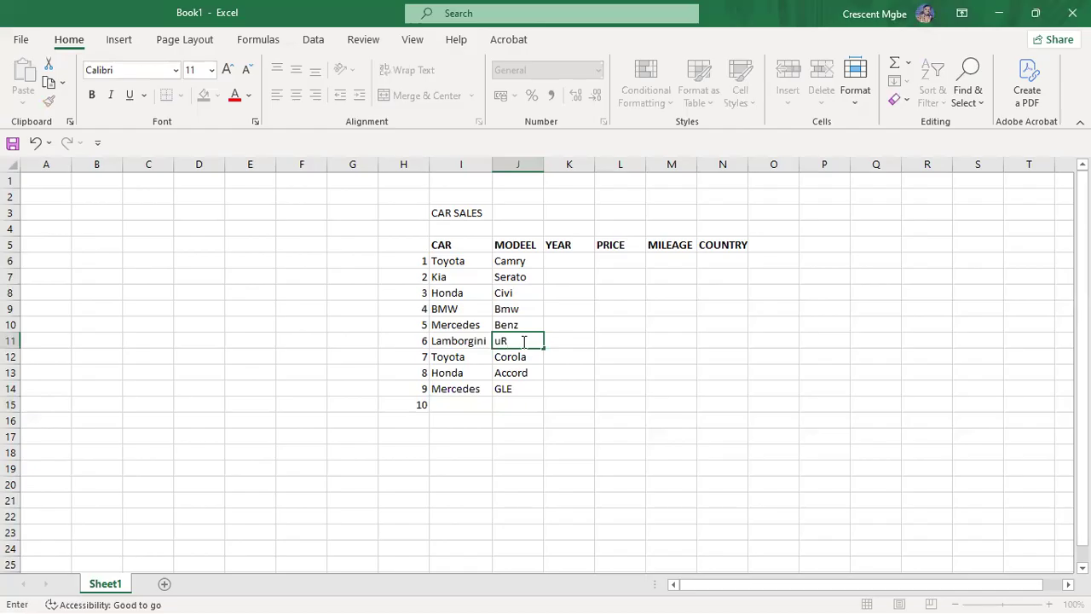
pyautogui.press('BackSpace')
pyautogui.press('BackSpace')
pyautogui.write('u')
pyautogui.press('BackSpace')
pyautogui.write('Urus')
pyautogui.click(465, 406)
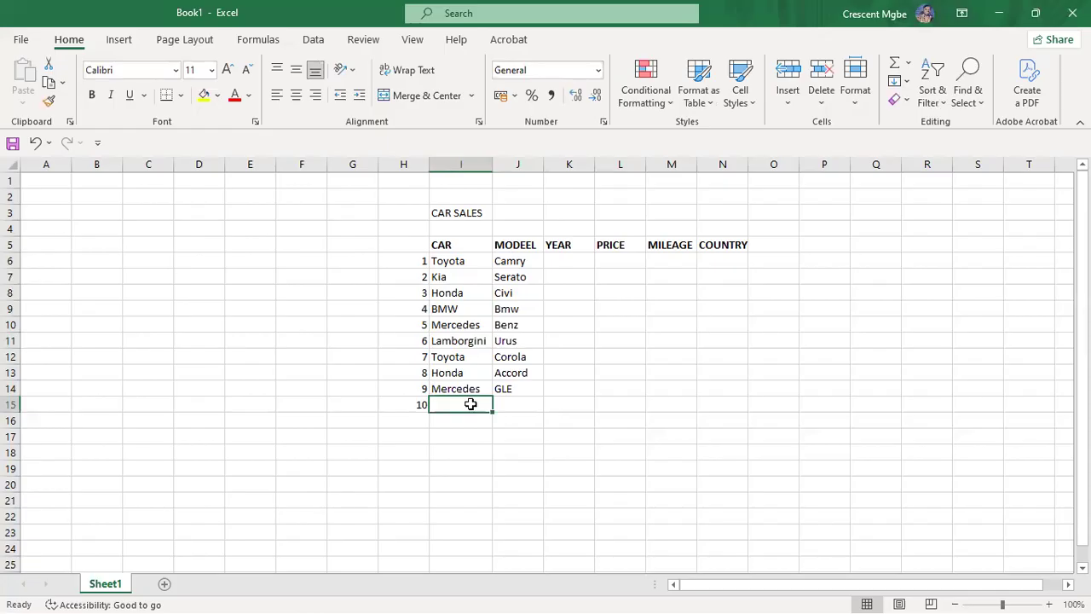
pyautogui.write('Toyota')
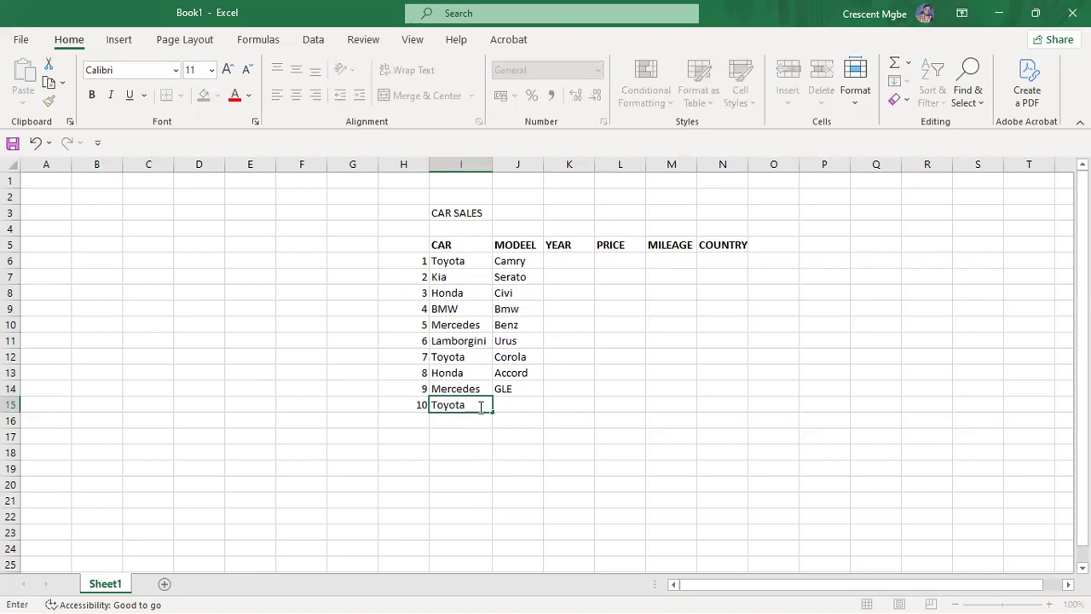
pyautogui.click(520, 409)
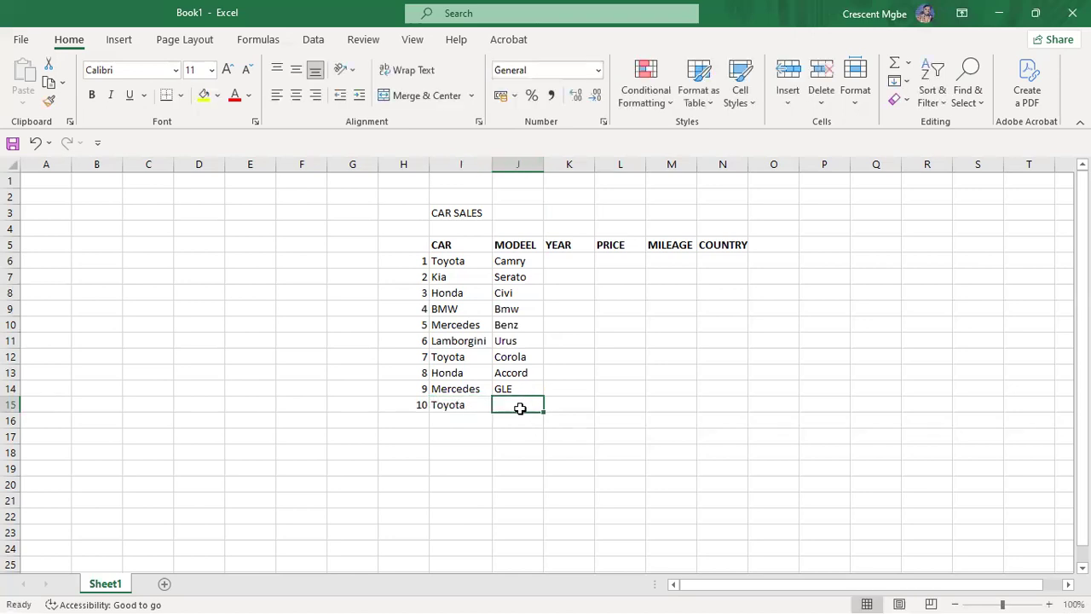
pyautogui.click(470, 405)
pyautogui.click(514, 404)
pyautogui.write('Hilux')
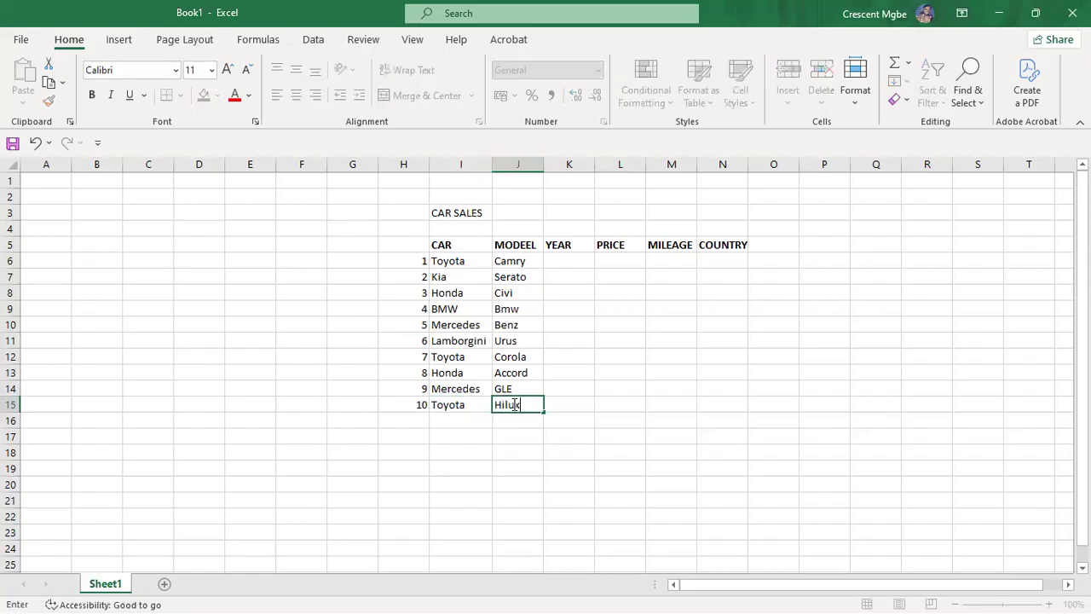
pyautogui.click(694, 339)
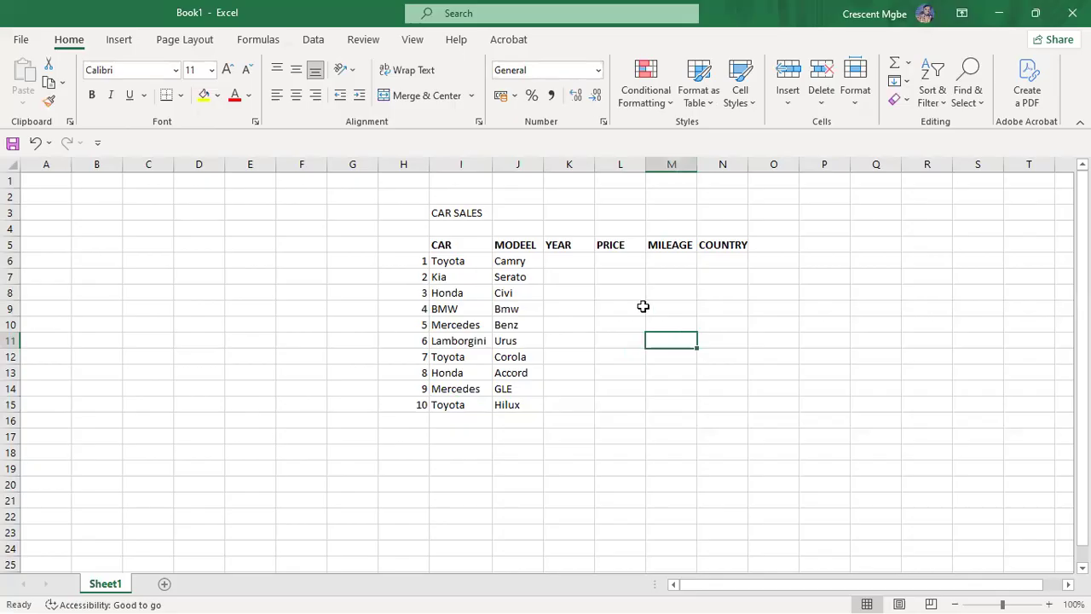
# Step: Enter years 2013, 2018, 2008, 2002 and 2020 for the Camry, Serato, Civi, Bmw and Benz
pyautogui.click(576, 258)
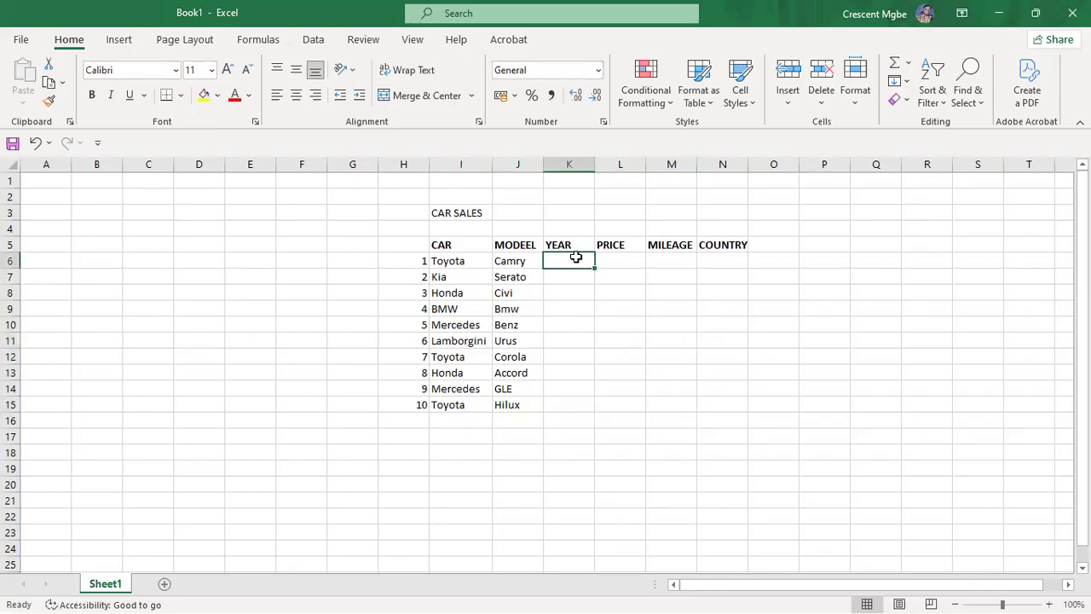
pyautogui.write('20')
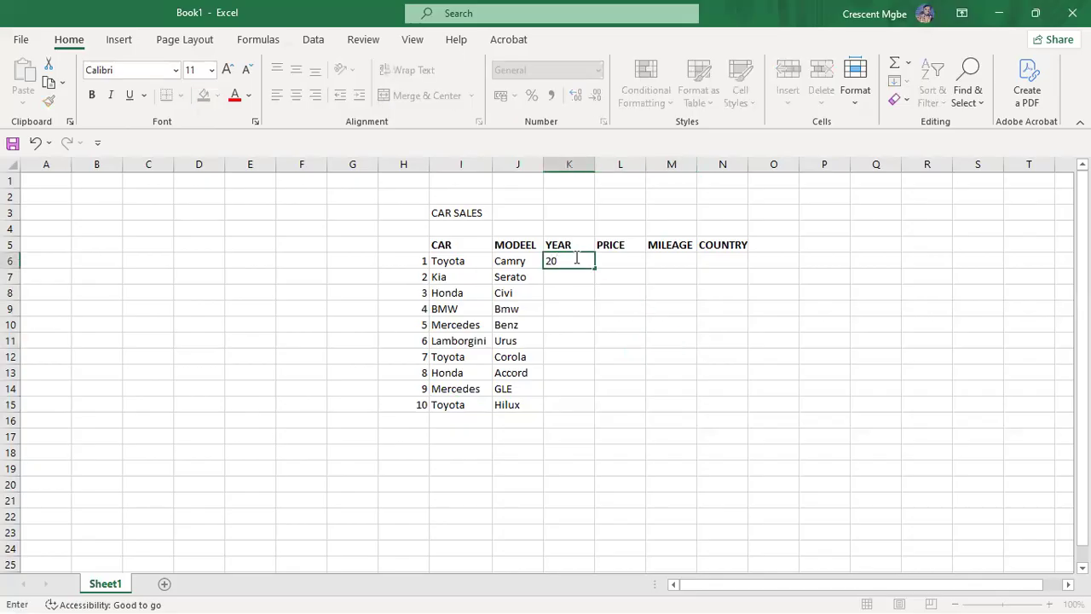
pyautogui.write('13')
pyautogui.click(578, 277)
pyautogui.write('210')
pyautogui.press('BackSpace')
pyautogui.press('BackSpace')
pyautogui.write('018')
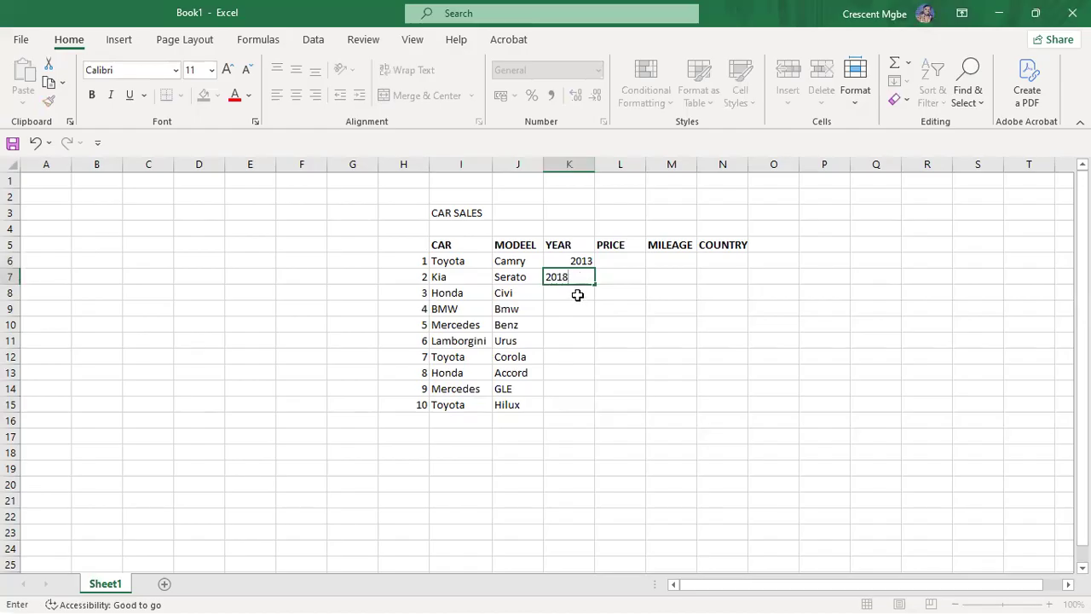
pyautogui.click(578, 295)
pyautogui.write('2008')
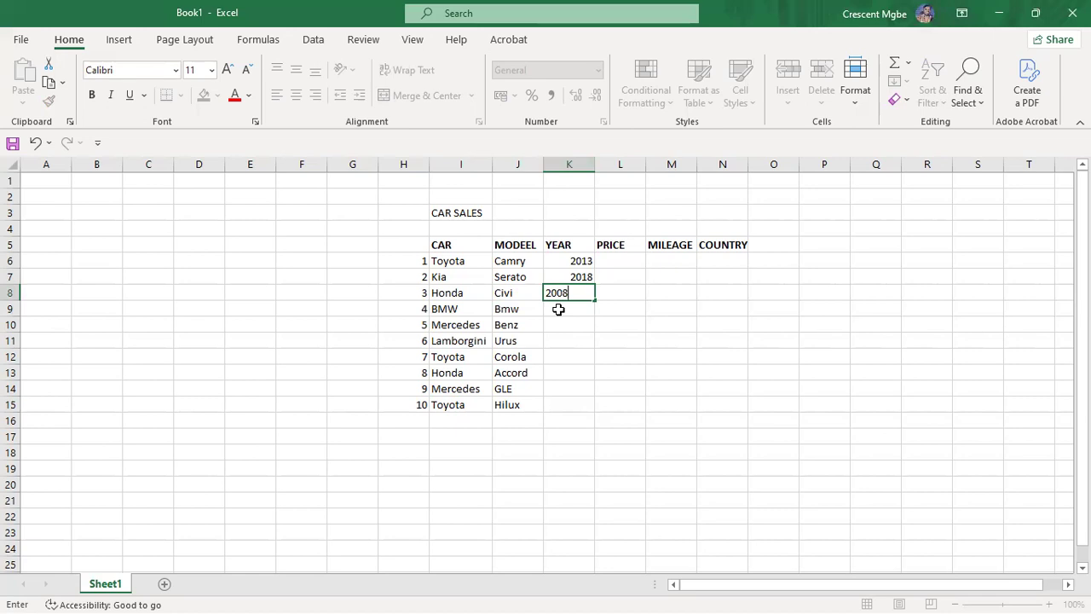
pyautogui.click(554, 312)
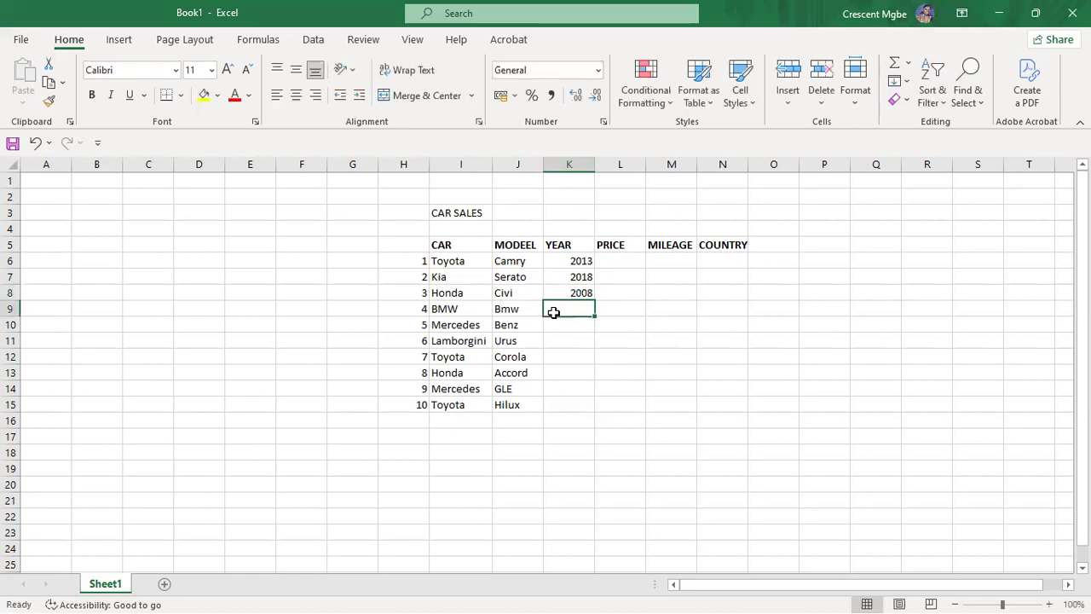
pyautogui.write('2002')
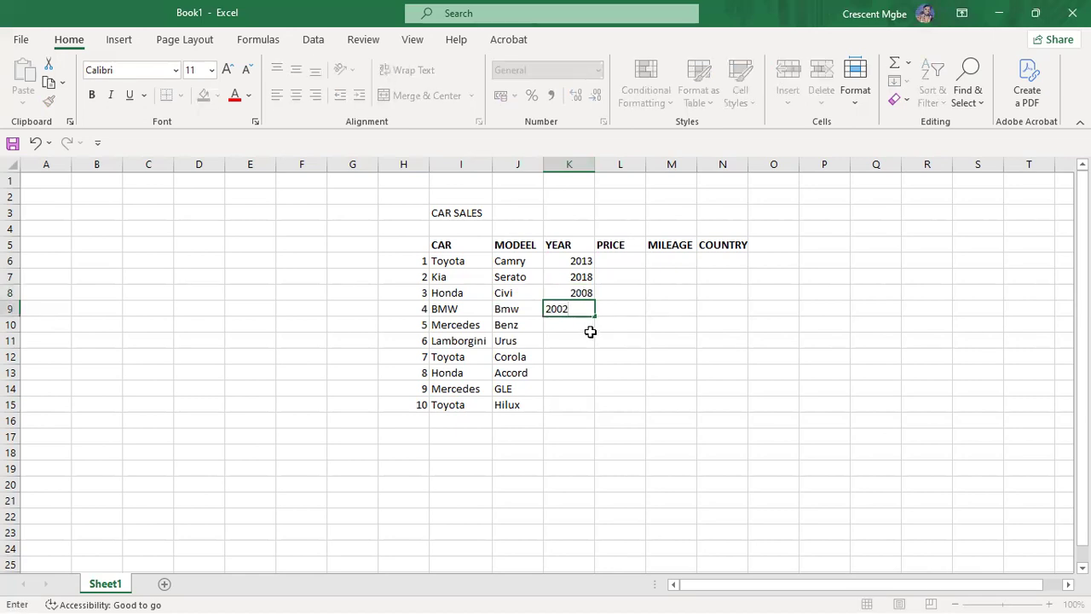
pyautogui.click(579, 325)
pyautogui.write('2020')
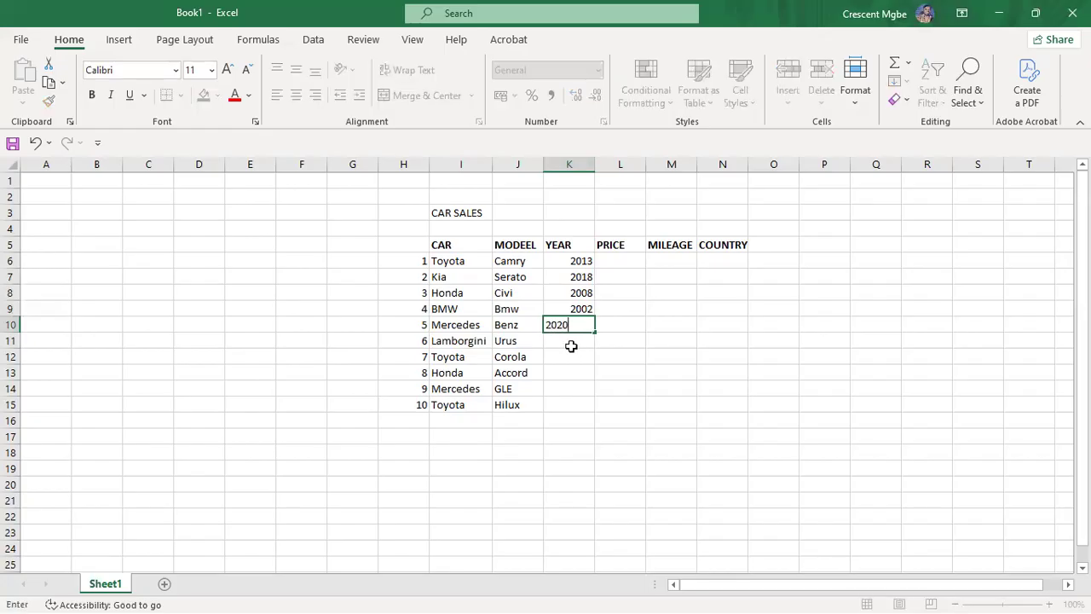
pyautogui.click(570, 342)
# Step: Enter years 2023, 2007, 2005, 2025 and 2017 for the Urus, Corola, Accord, GLE and Hilux
pyautogui.write('2023')
pyautogui.click(574, 363)
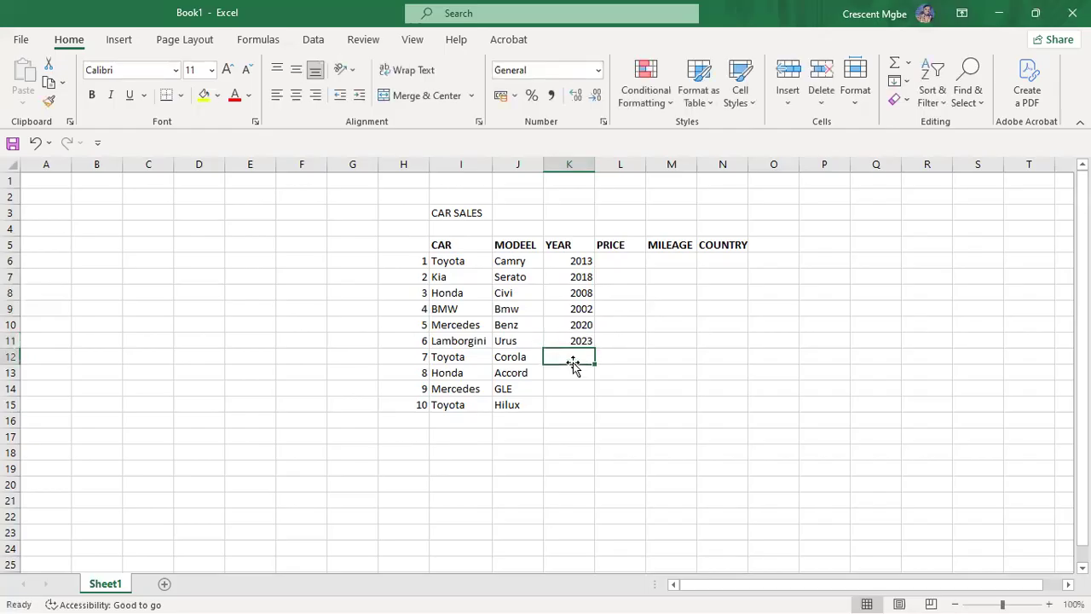
pyautogui.write('20')
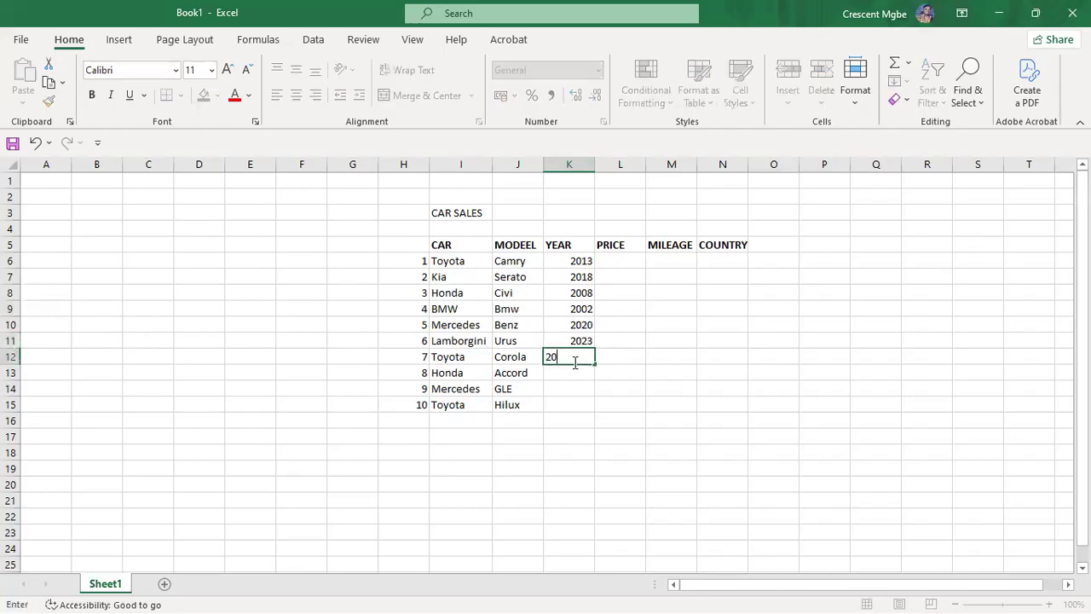
pyautogui.write('07')
pyautogui.click(573, 372)
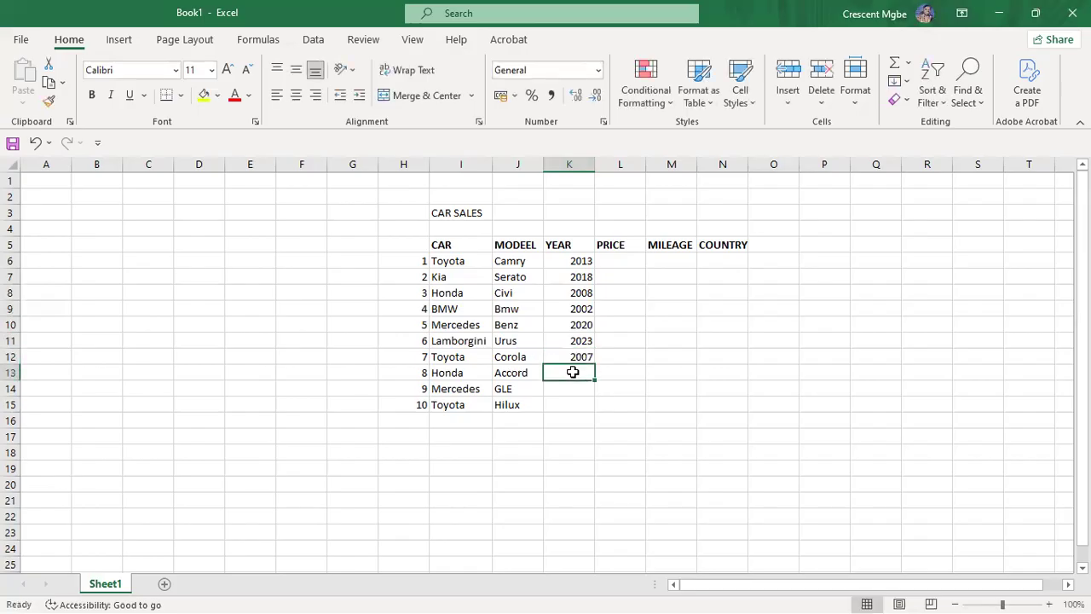
pyautogui.write('200')
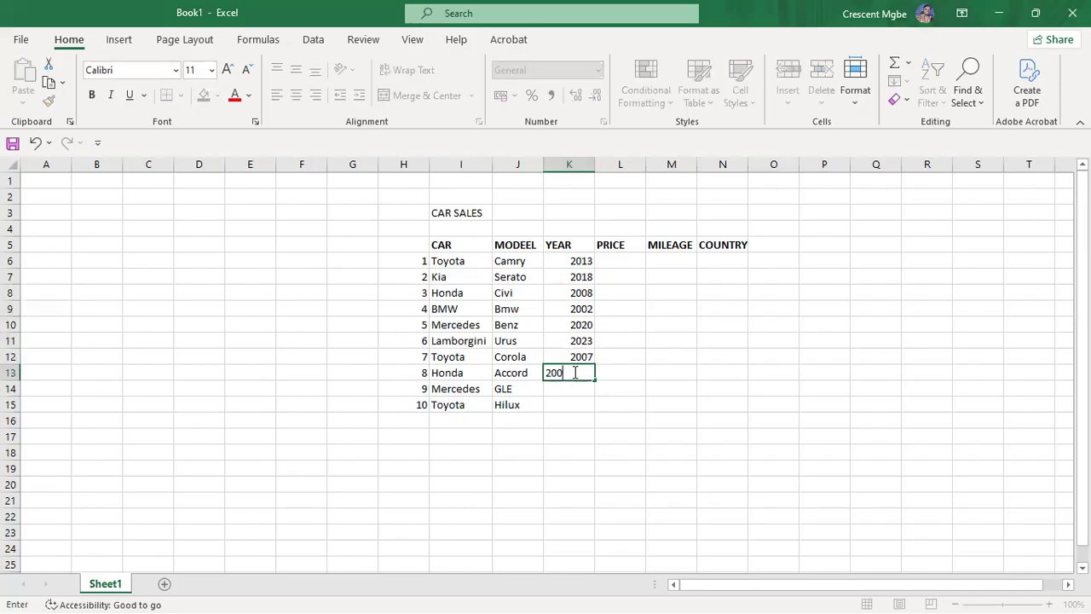
pyautogui.write('5')
pyautogui.click(584, 385)
pyautogui.write('2025')
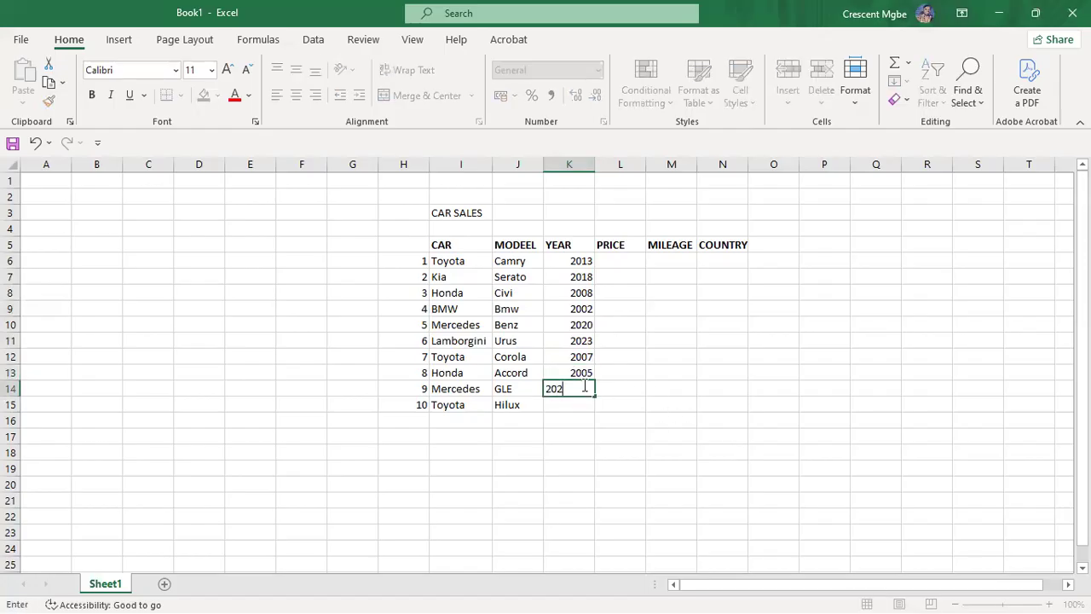
pyautogui.click(568, 403)
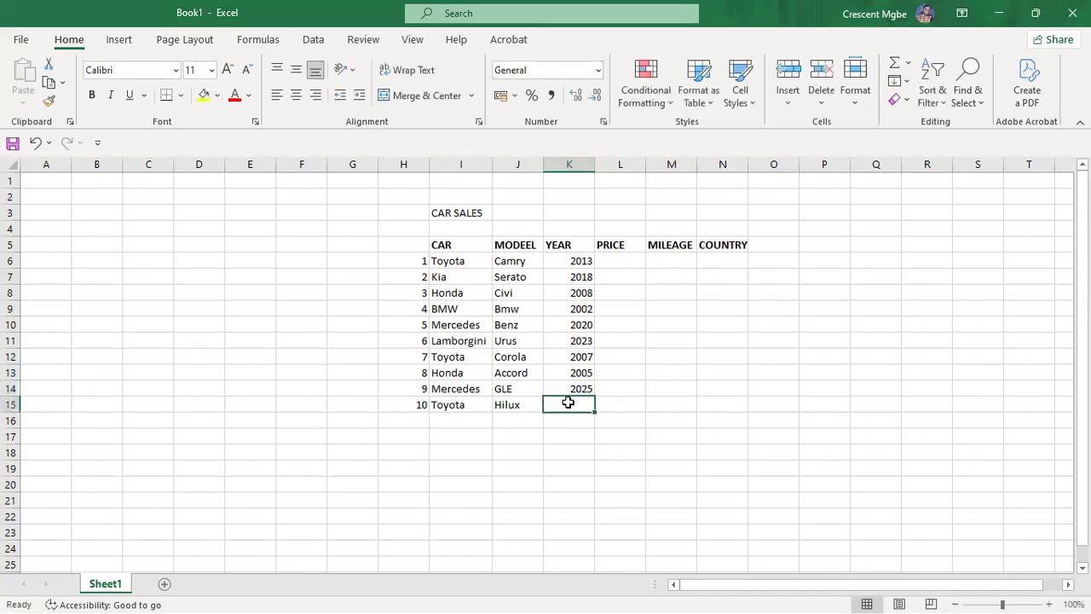
pyautogui.write('2017')
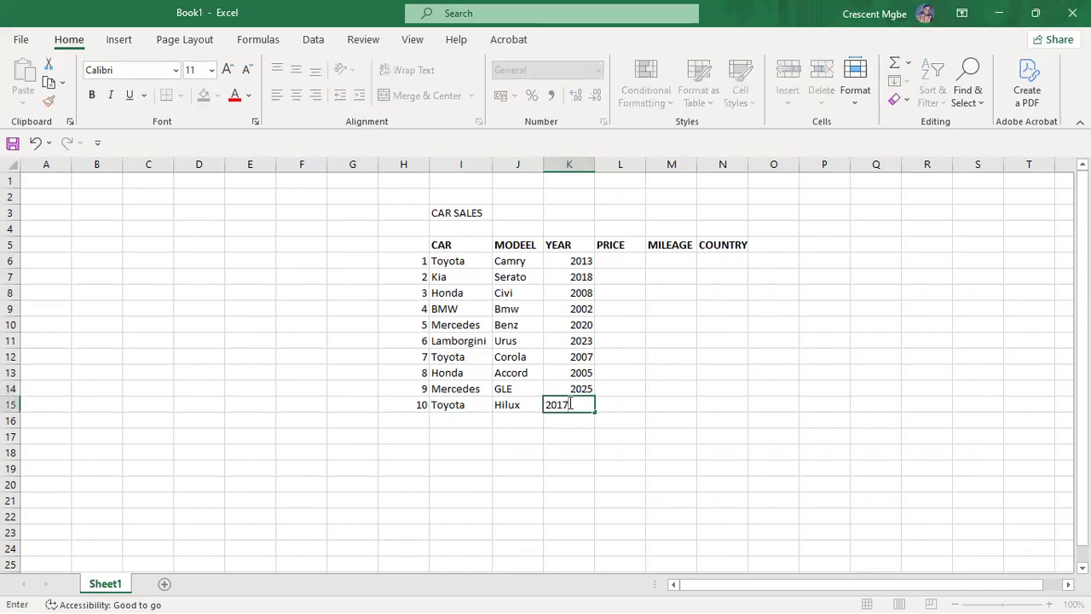
# Step: Enter prices 2000, 1800, 1400, 1200 and 2100 for the Camry, Serato, Civi, Bmw and Benz
pyautogui.click(632, 257)
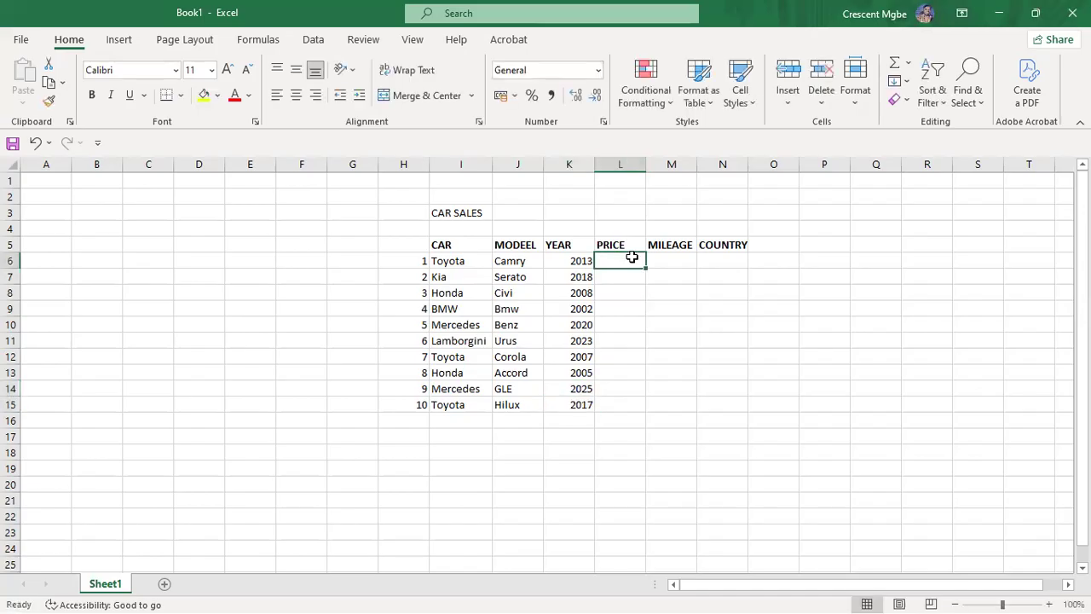
pyautogui.write('200')
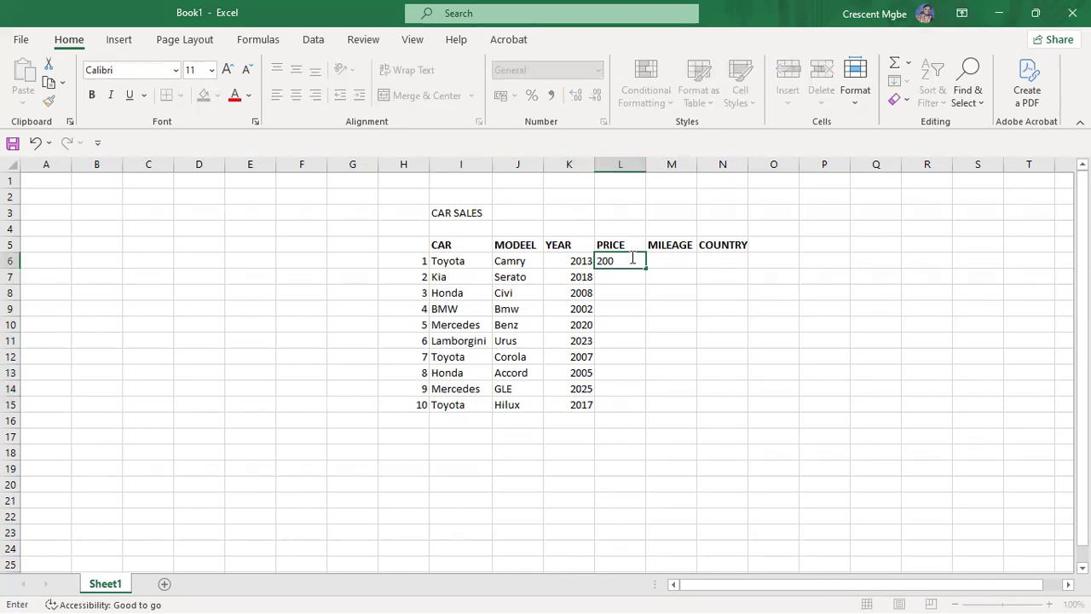
pyautogui.write('0')
pyautogui.click(633, 275)
pyautogui.write('1800')
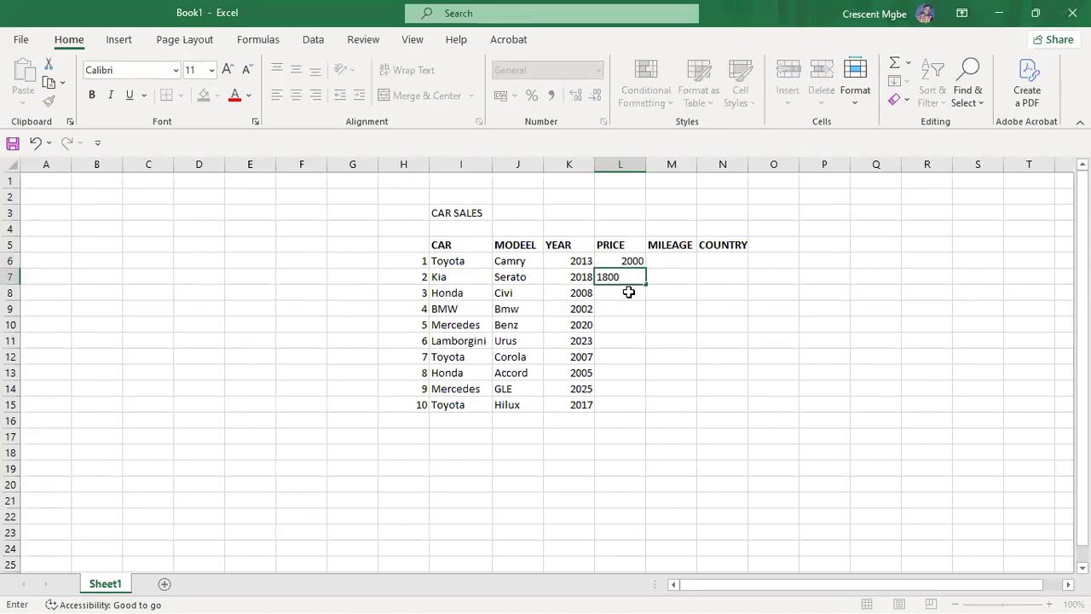
pyautogui.click(628, 292)
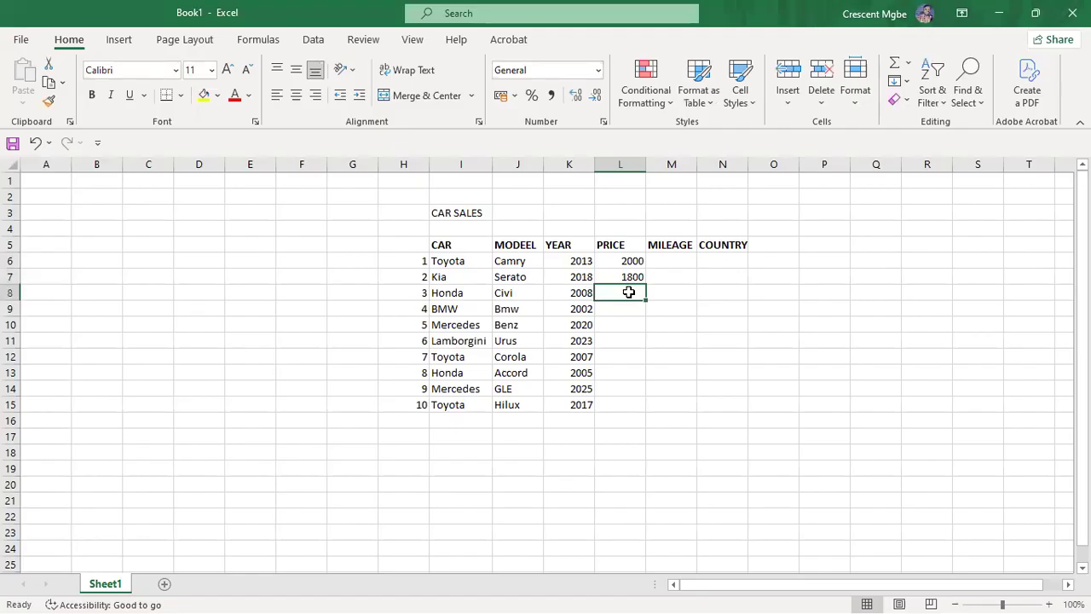
pyautogui.write('1400')
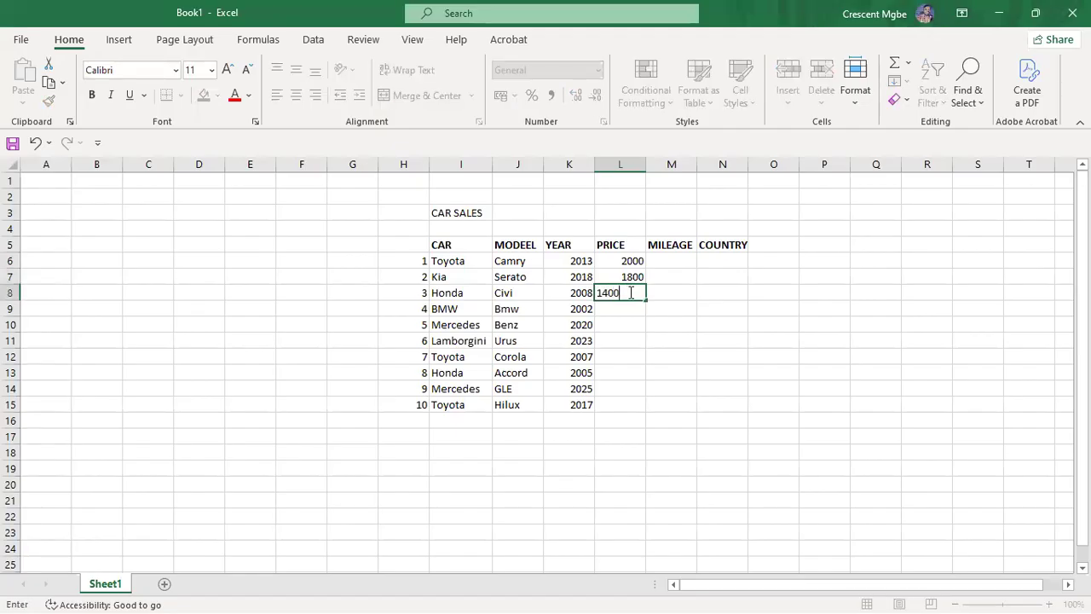
pyautogui.click(634, 310)
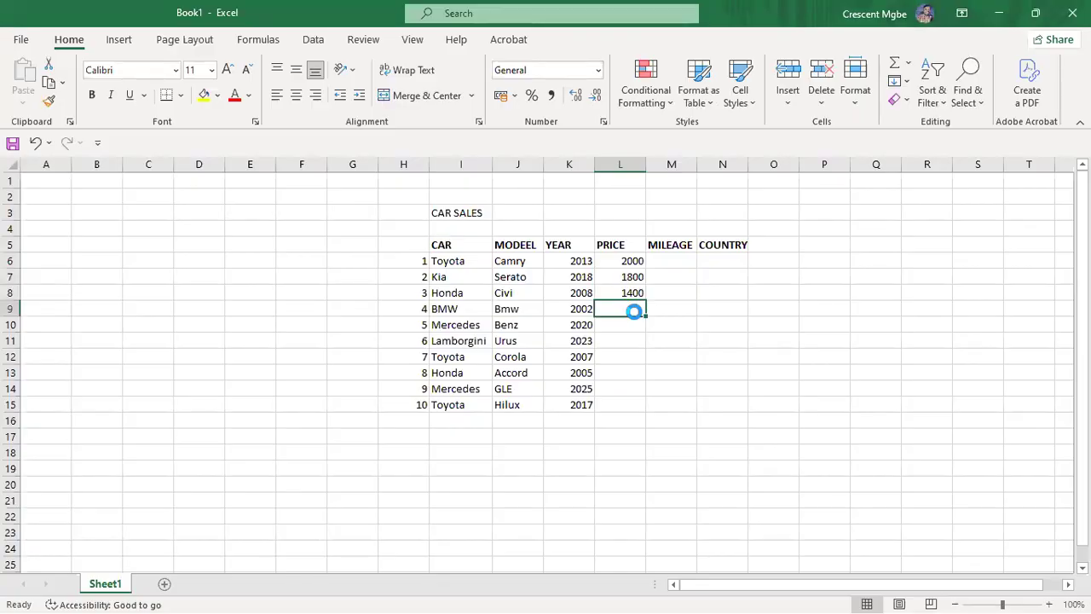
pyautogui.write('1200')
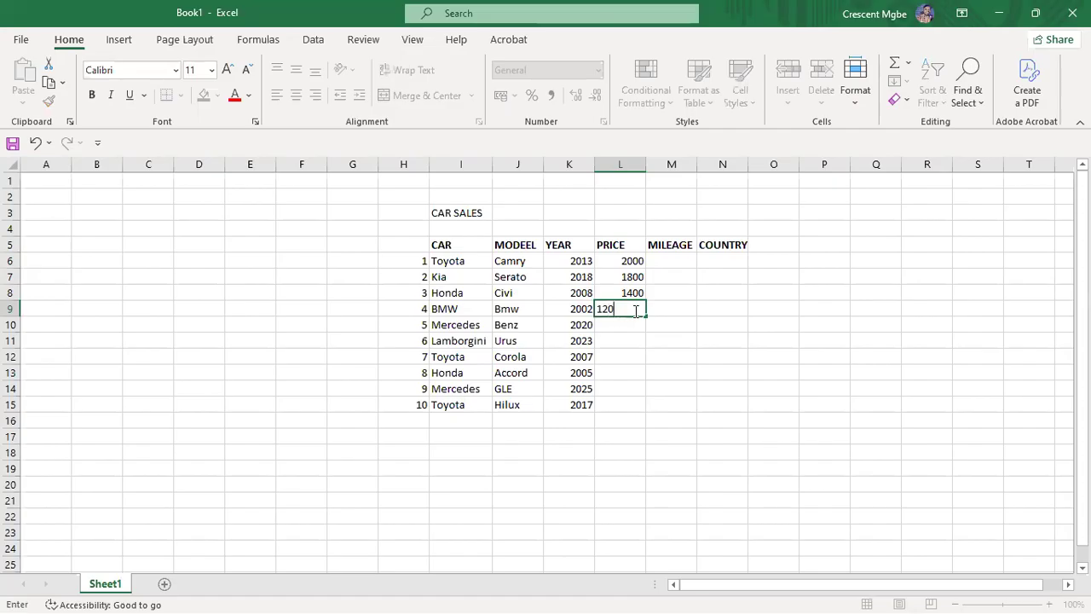
pyautogui.click(632, 324)
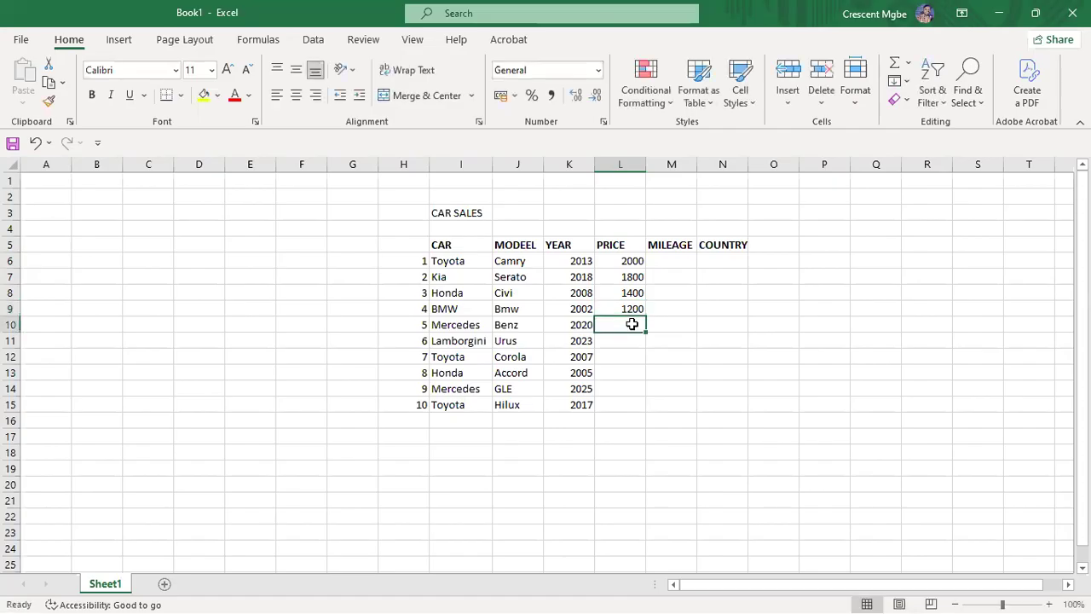
pyautogui.write('21')
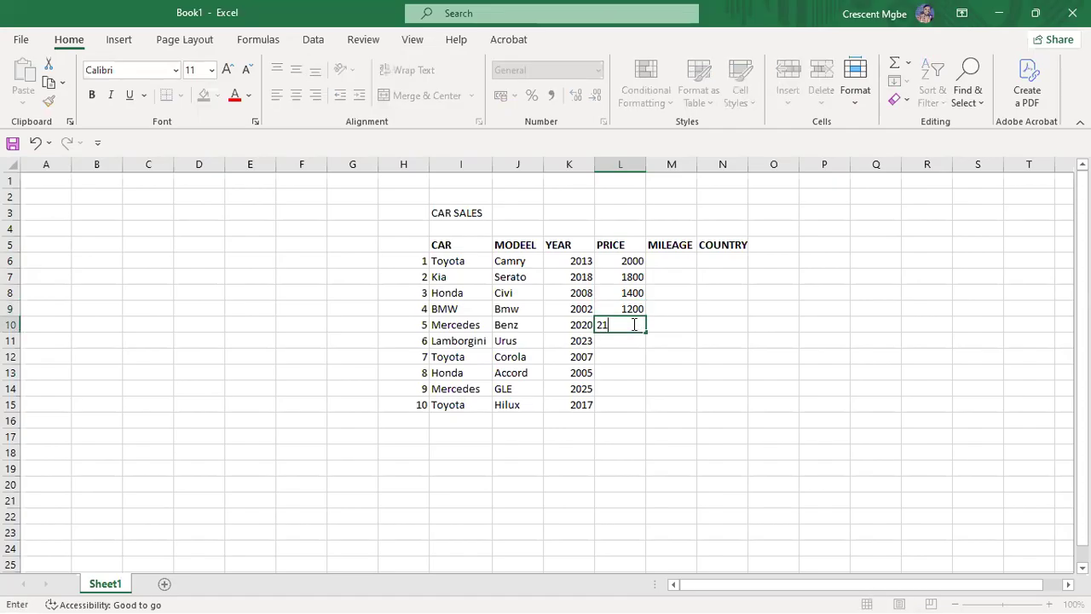
pyautogui.write('00')
pyautogui.click(635, 341)
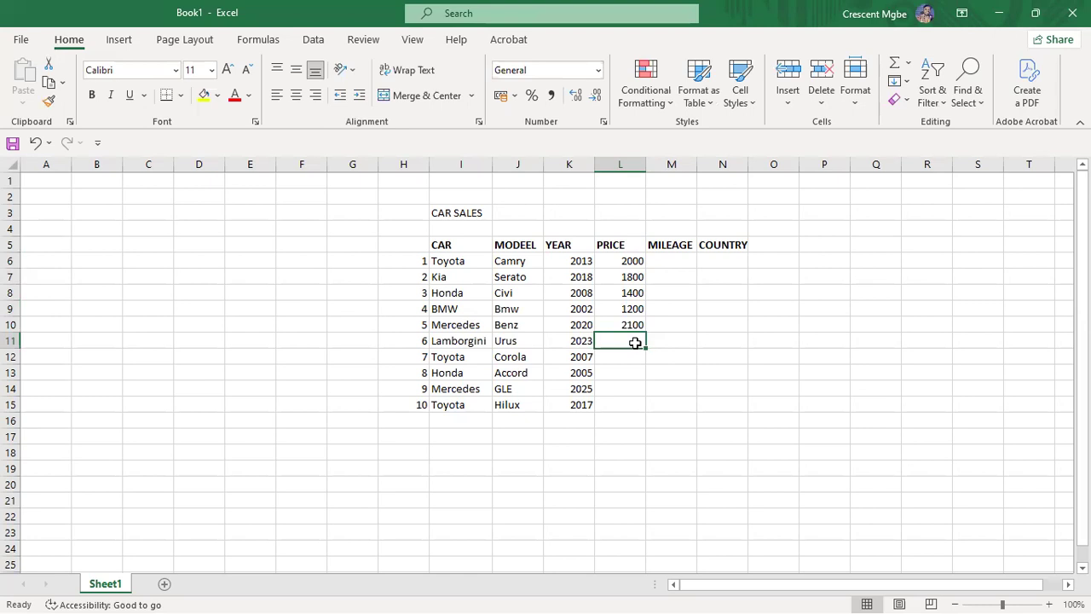
# Step: Enter prices 6000, 1900, 1100, 3900 and 5500 for the Urus, Corola, Accord, GLE and Hilux
pyautogui.write('6000')
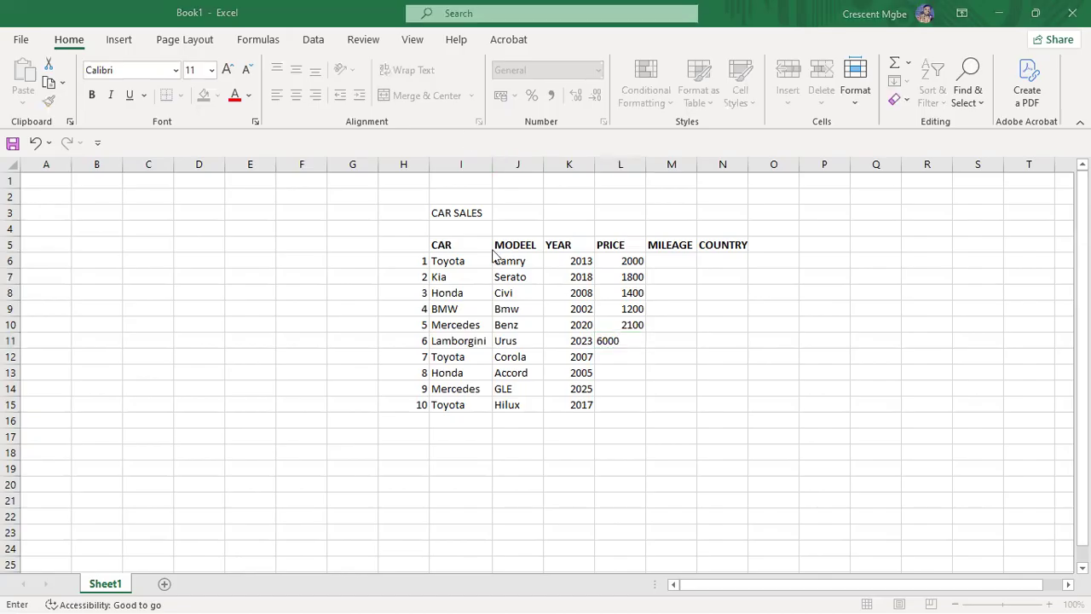
pyautogui.click(635, 353)
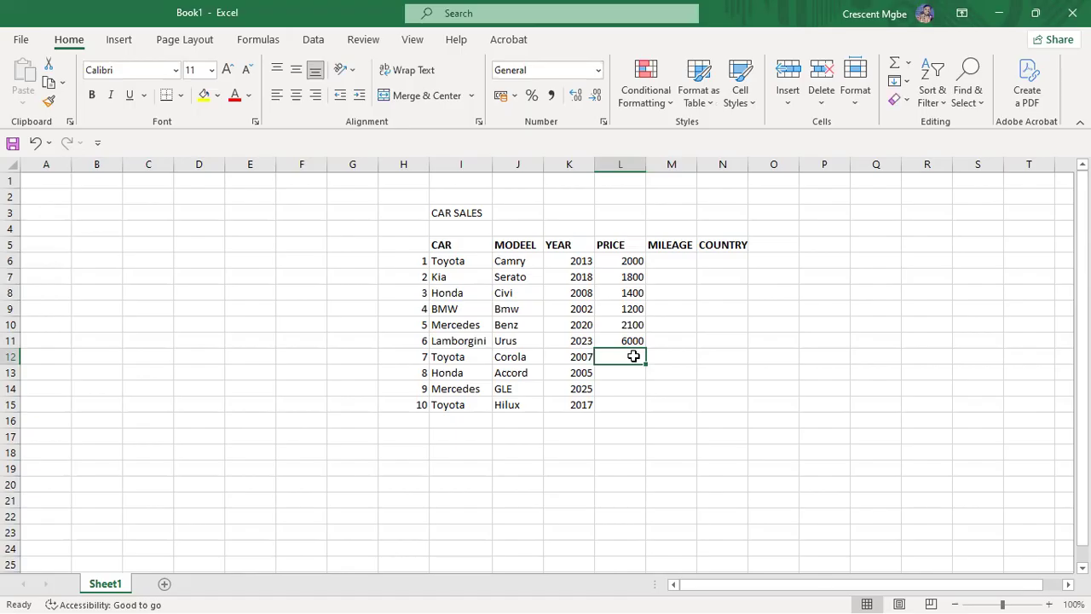
pyautogui.write('1900')
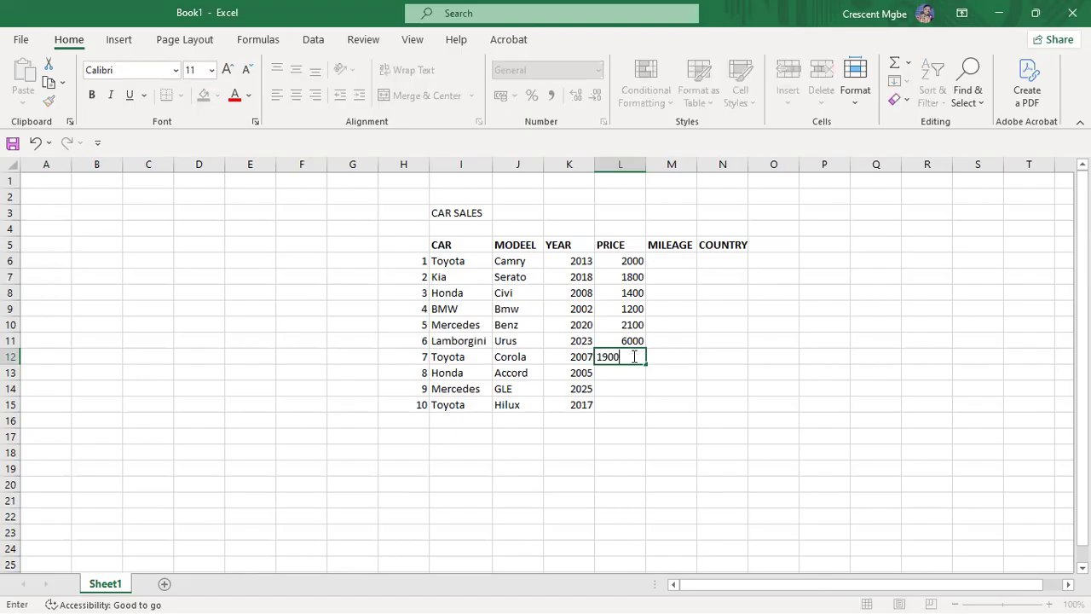
pyautogui.click(633, 371)
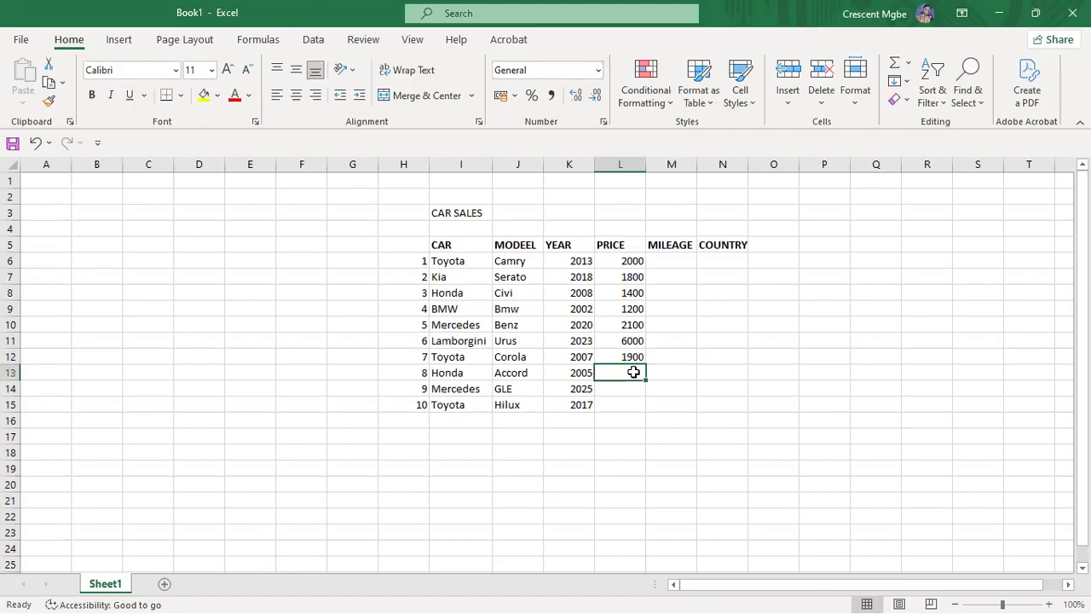
pyautogui.write('1100')
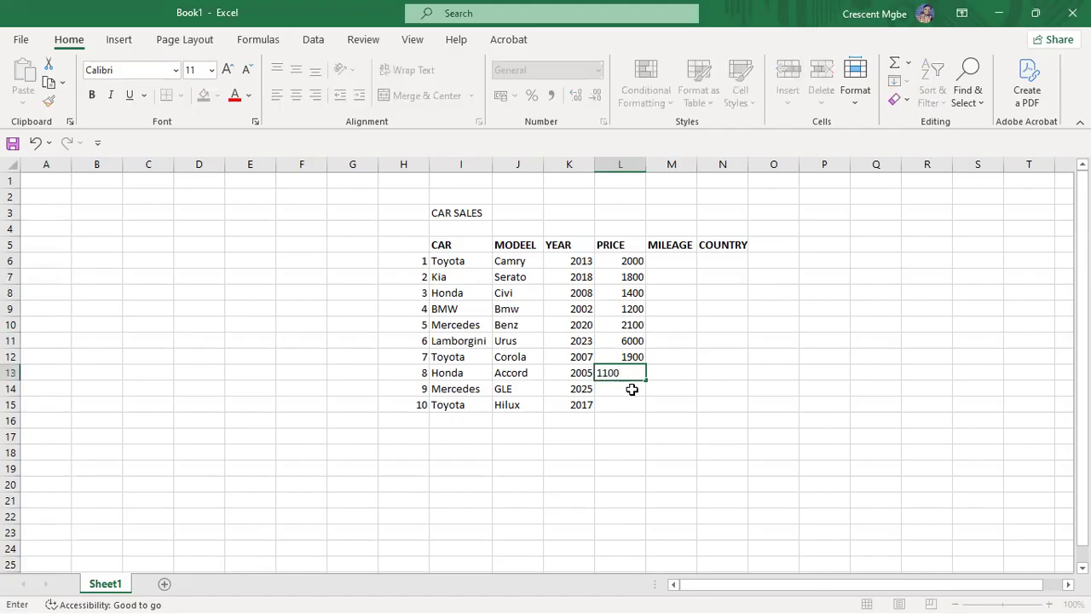
pyautogui.click(632, 388)
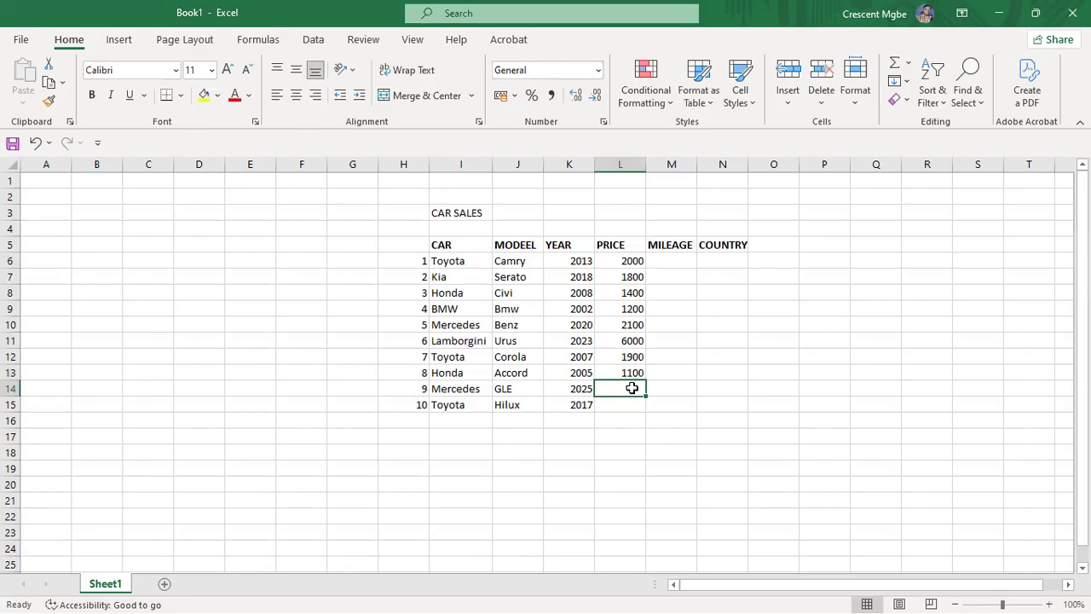
pyautogui.write('3900')
pyautogui.click(637, 402)
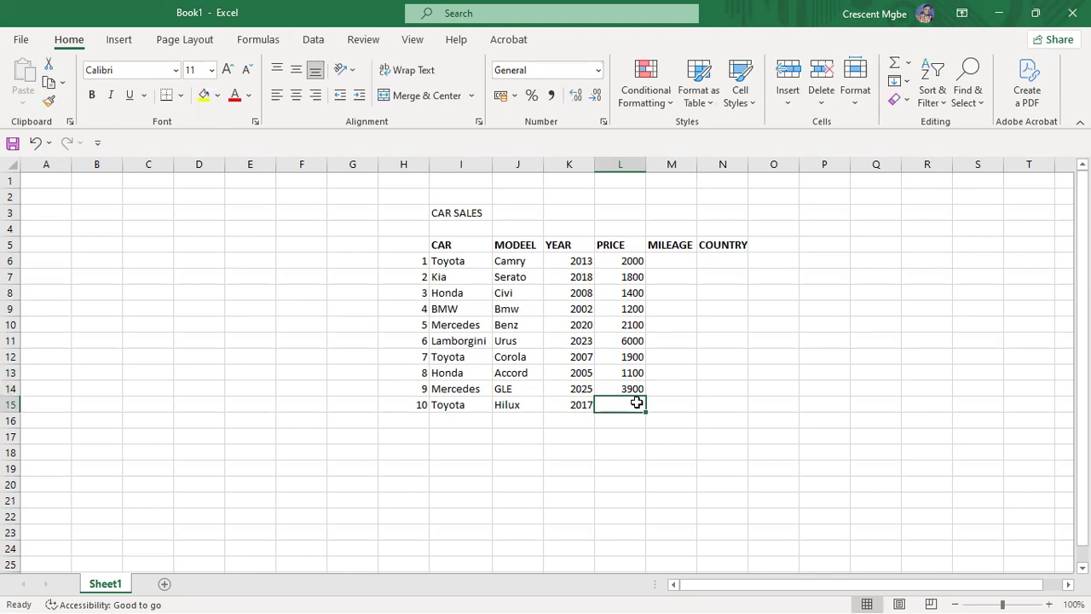
pyautogui.write('5500')
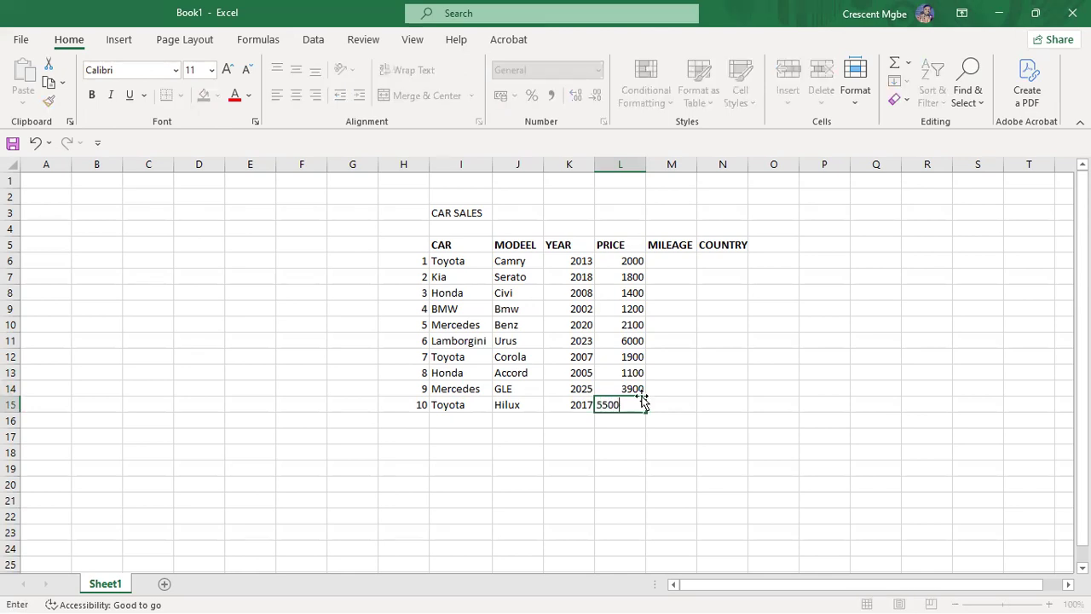
pyautogui.click(786, 317)
# Step: Enter mileages 38000, 23000, 45000 and 90000 for the Camry, Serato, Civi and Bmw
pyautogui.click(676, 258)
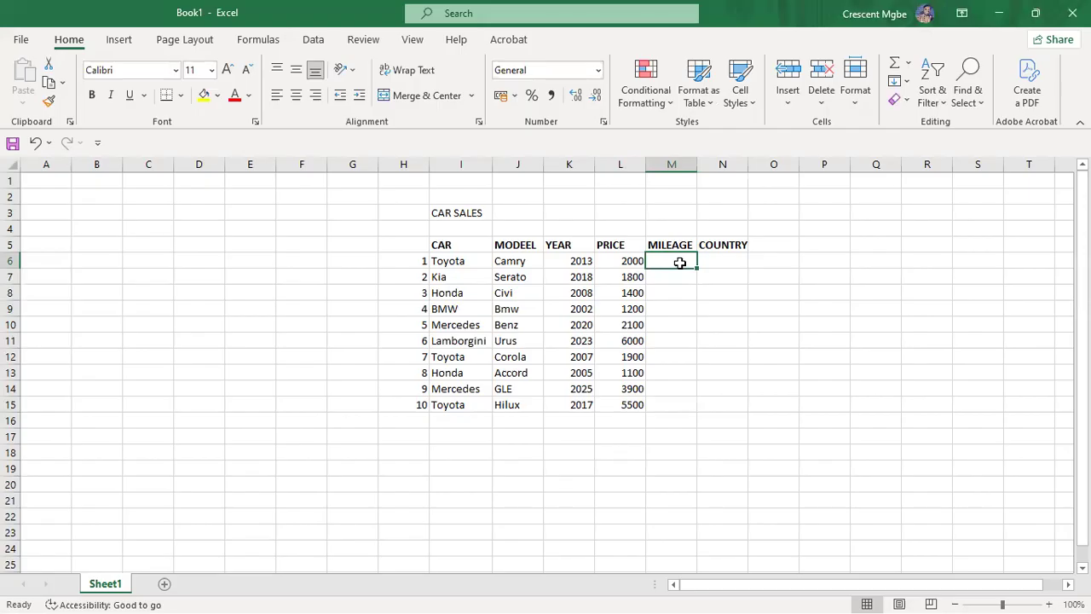
pyautogui.write('23000')
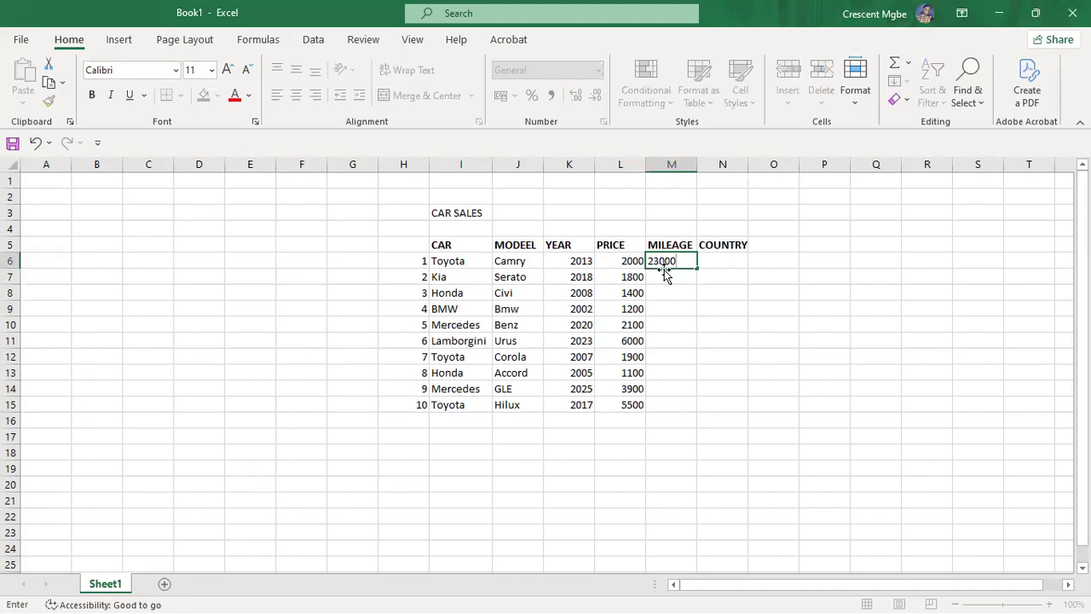
pyautogui.hotkey('ctrl', 'Return')
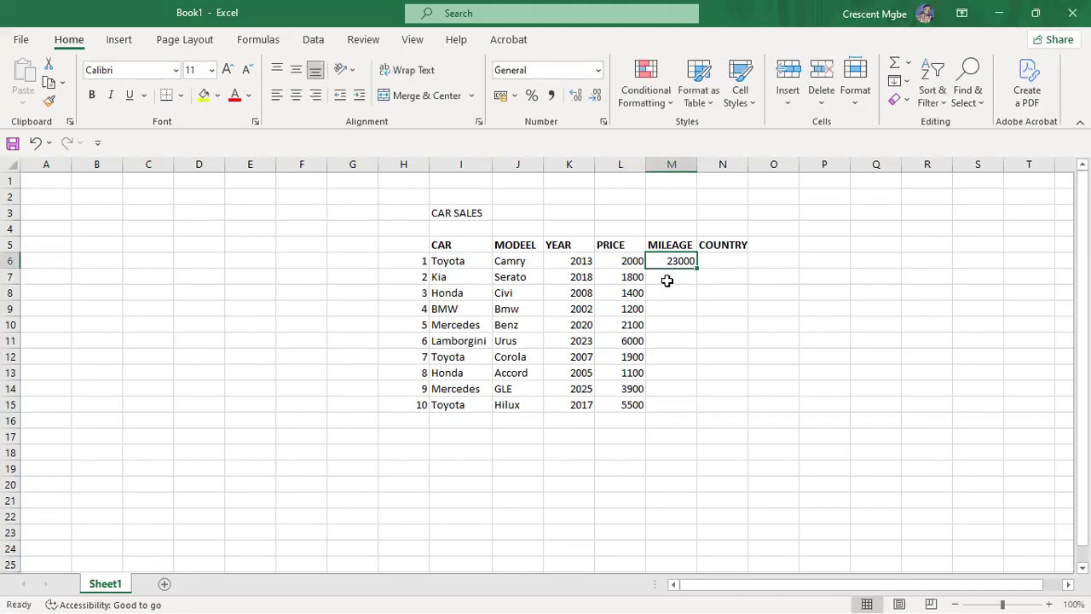
pyautogui.write('3')
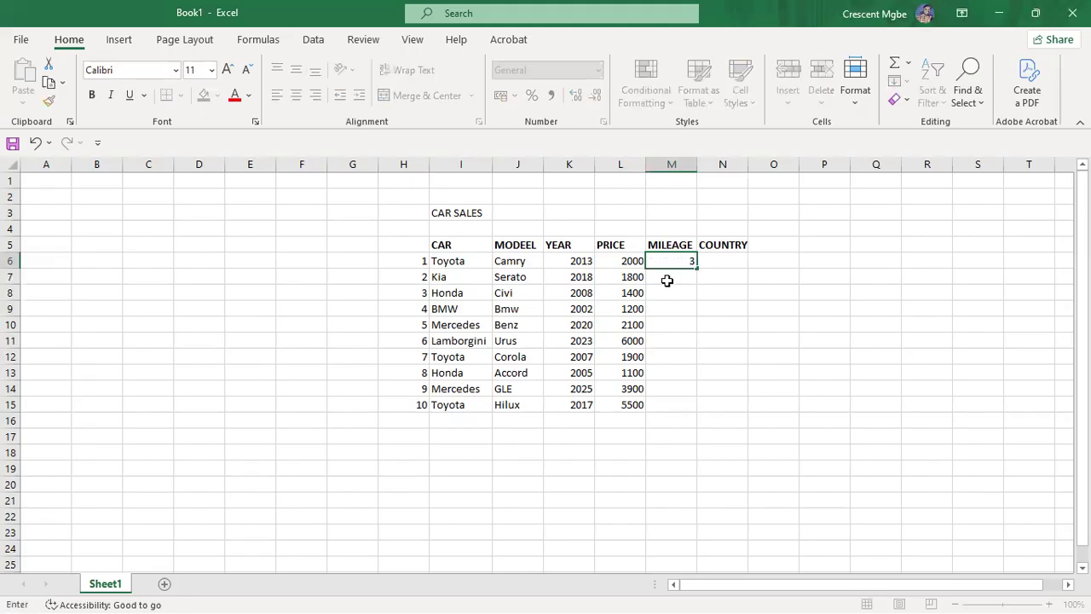
pyautogui.write('80000')
pyautogui.press('BackSpace')
pyautogui.click(685, 274)
pyautogui.write('23000')
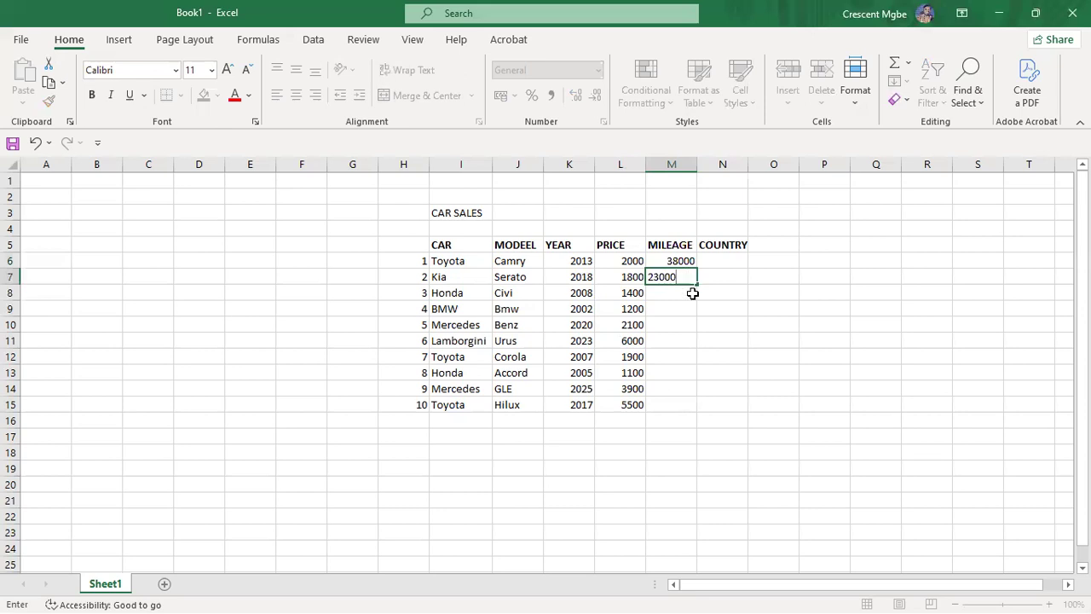
pyautogui.click(692, 292)
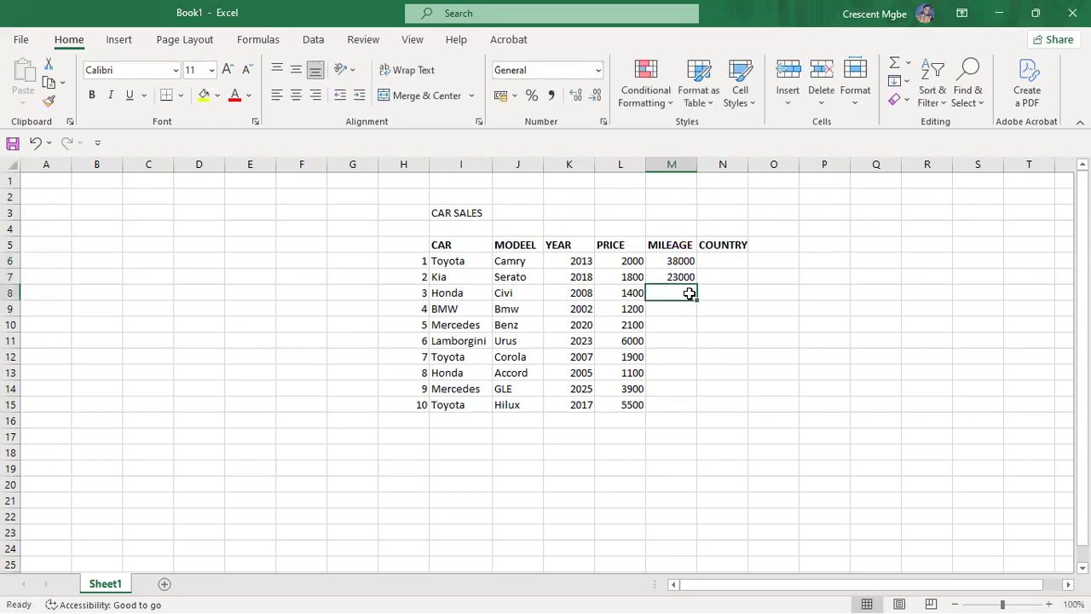
pyautogui.write('45000')
pyautogui.click(686, 307)
pyautogui.write('90000')
pyautogui.click(678, 322)
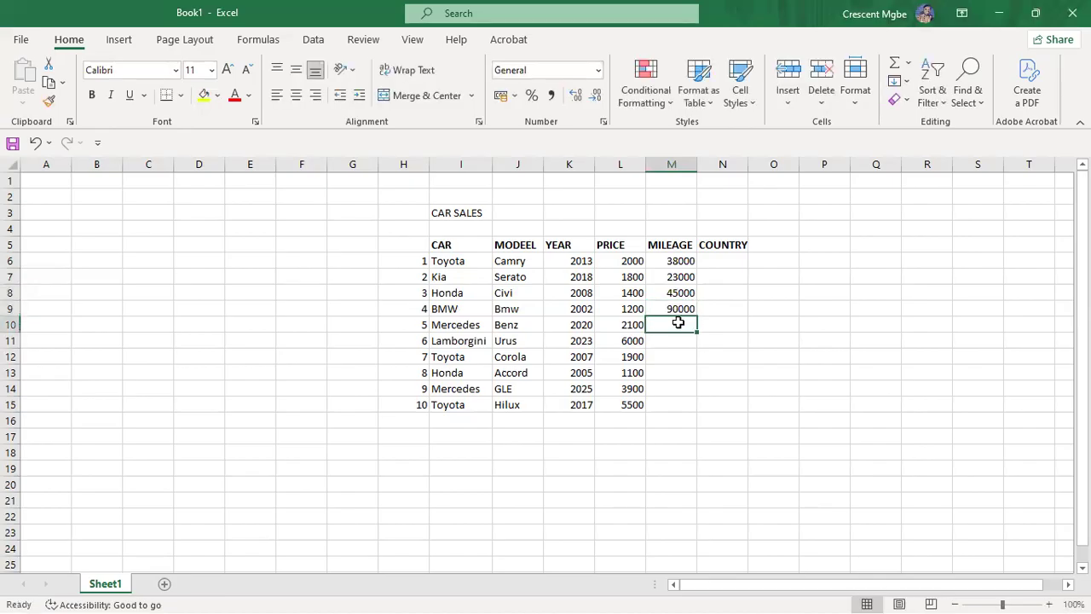
# Step: Enter mileages 49000, 12000, 39000, 41900, 60000 and 40000 for the Benz through the Hilux
pyautogui.write('49000')
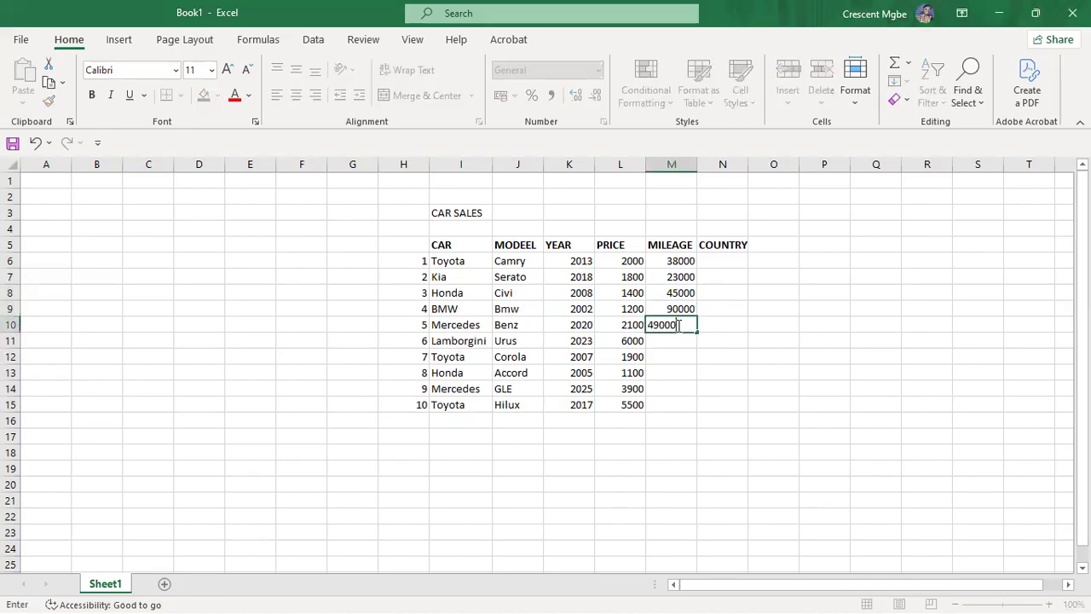
pyautogui.click(680, 341)
pyautogui.write('12000')
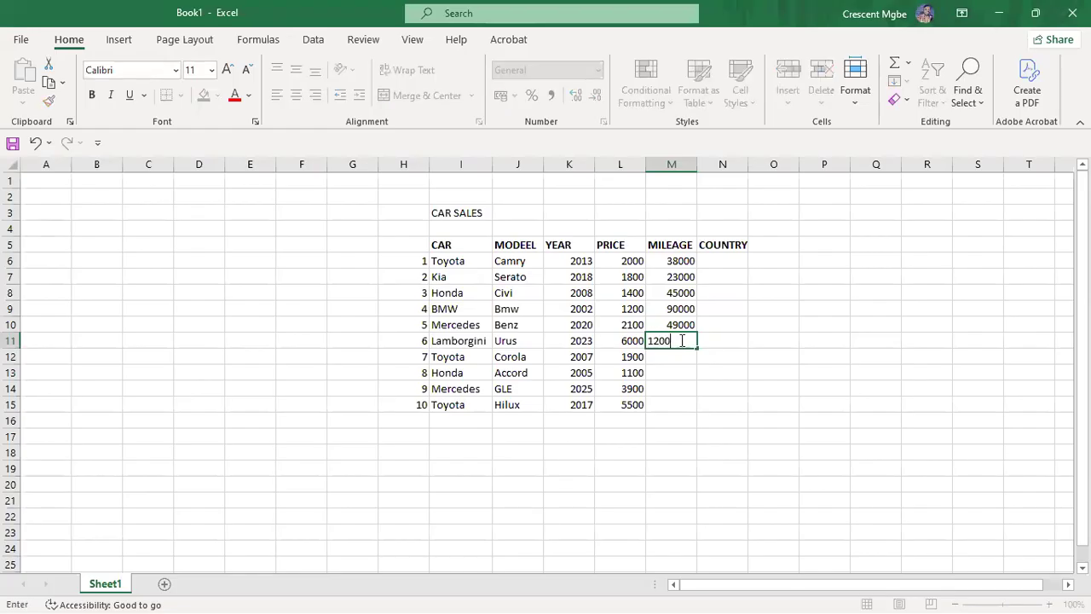
pyautogui.click(667, 358)
pyautogui.write('3')
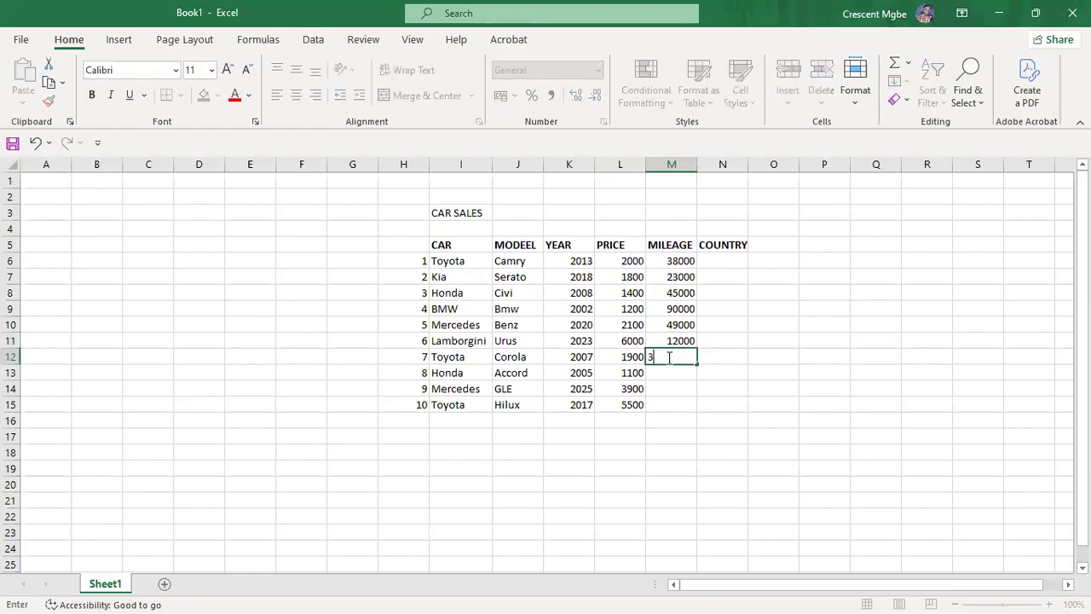
pyautogui.write('9000')
pyautogui.click(675, 373)
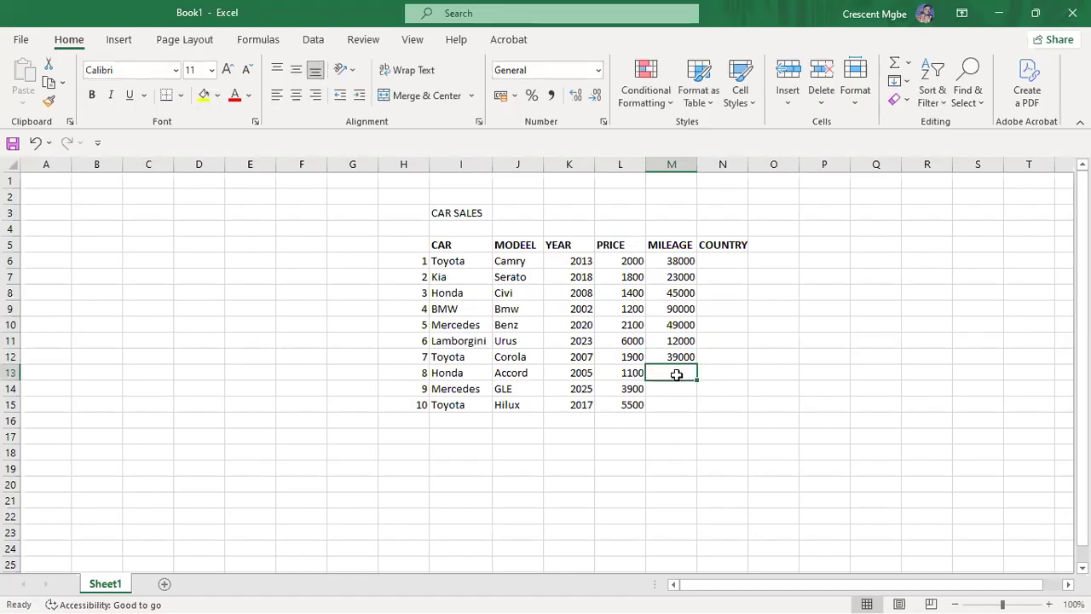
pyautogui.write('41900')
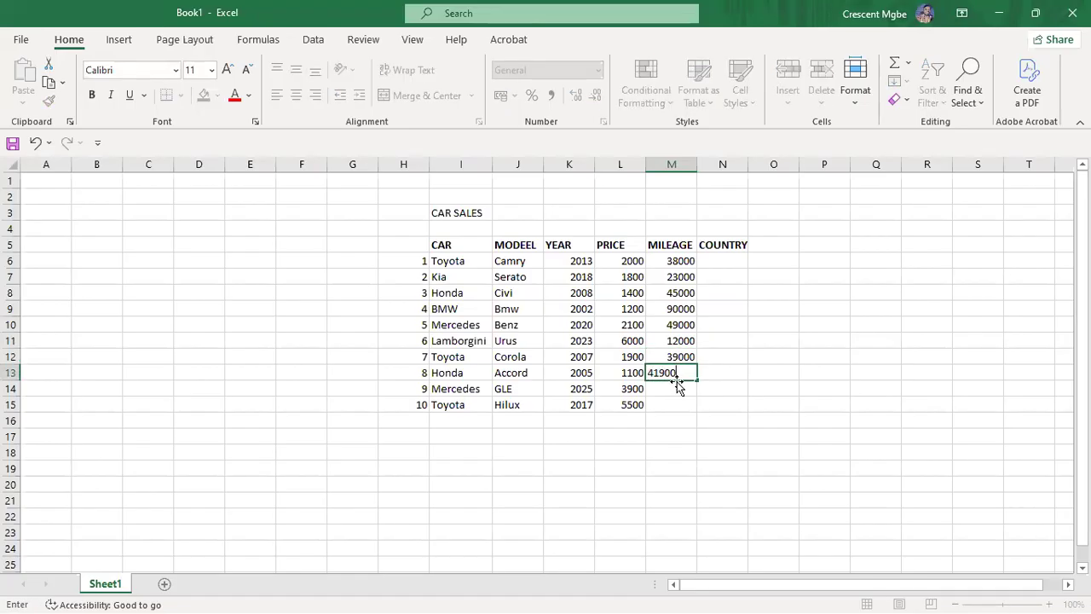
pyautogui.click(678, 386)
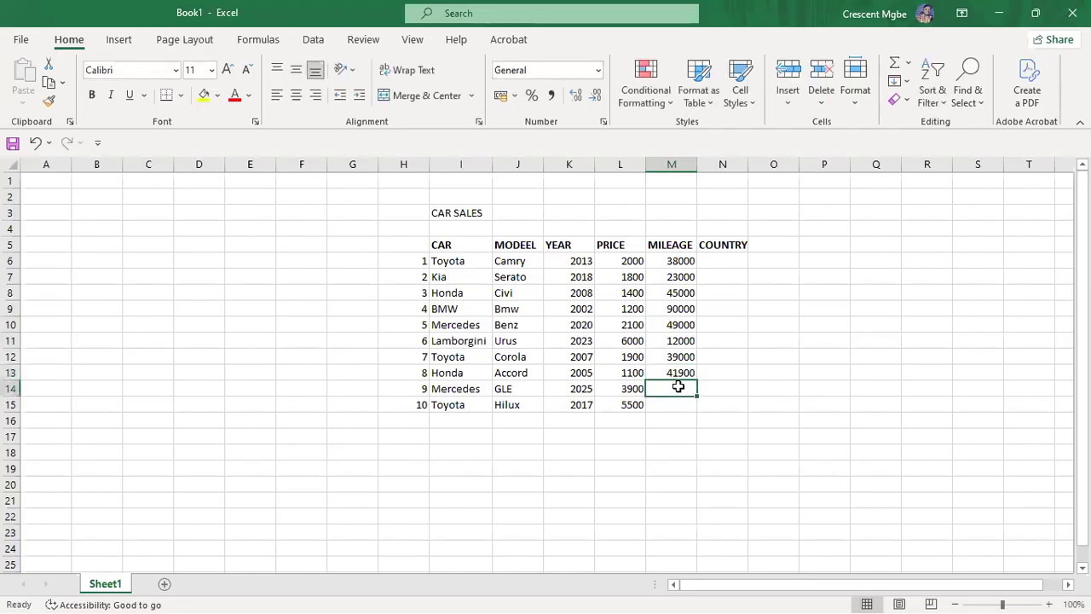
pyautogui.write('60000')
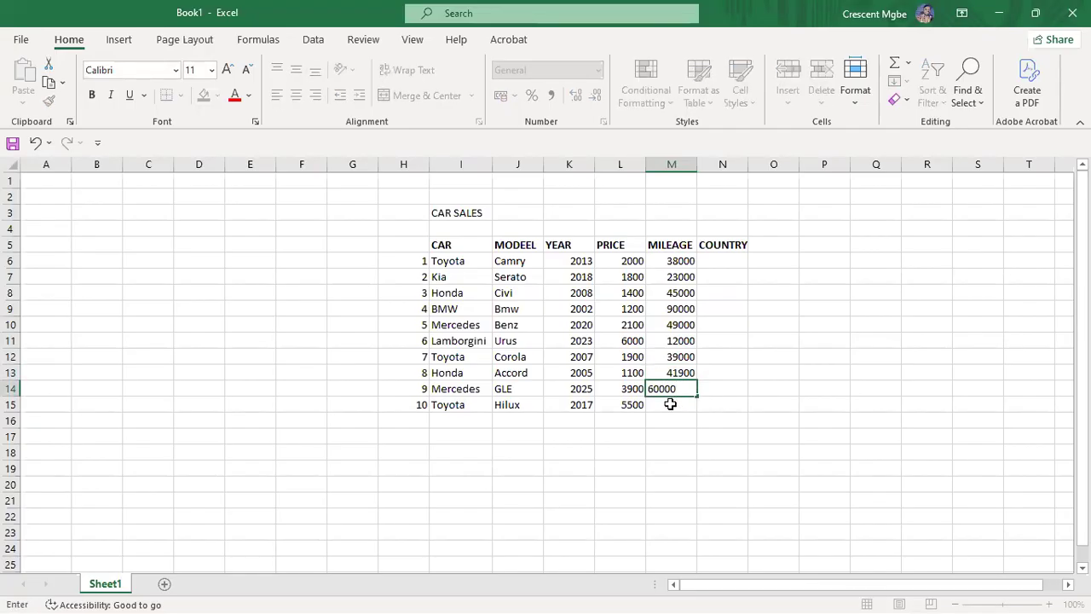
pyautogui.click(670, 403)
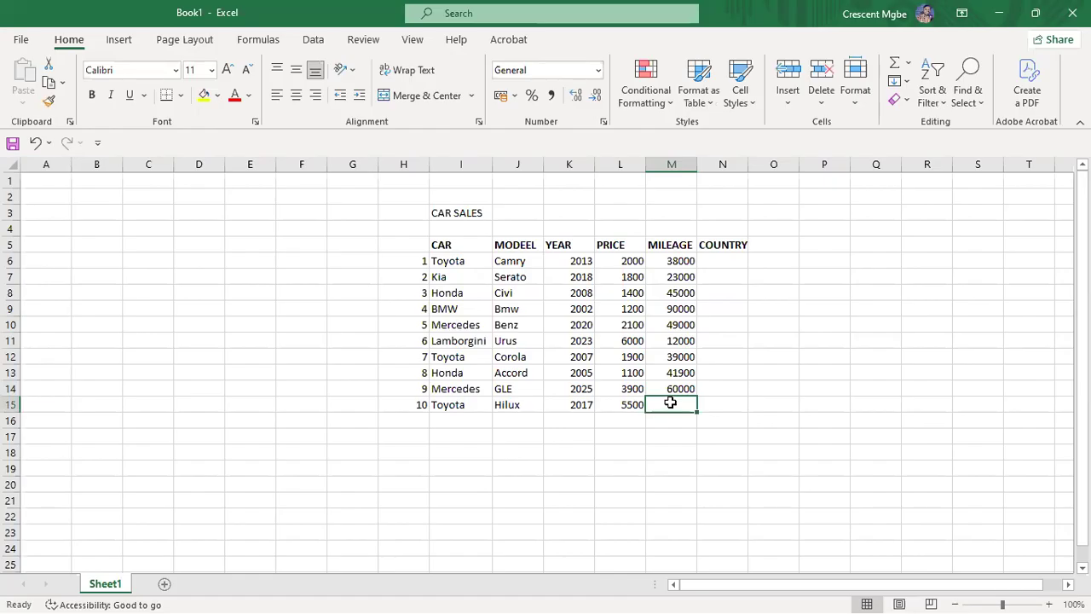
pyautogui.write('40000')
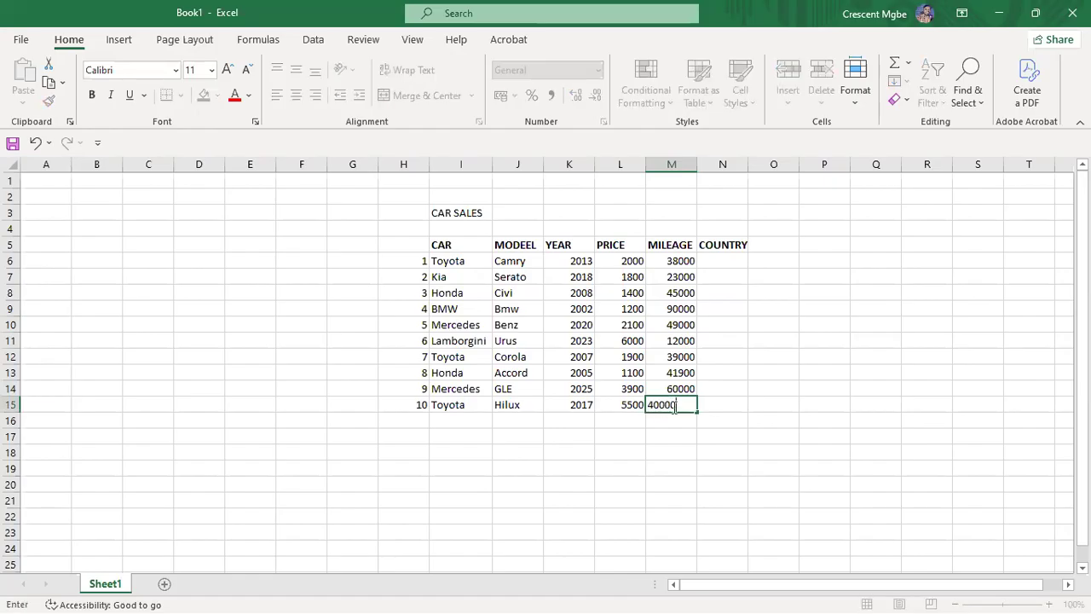
pyautogui.click(829, 343)
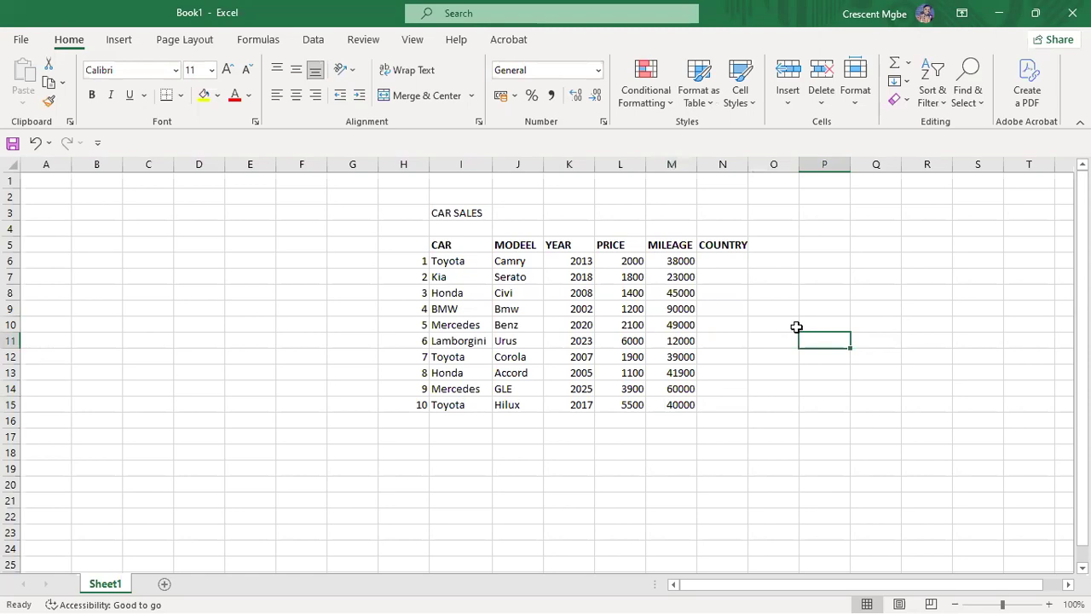
# Step: Enter countries USA, Japan, Europe and USA for the Toyota Camry, Kia, Honda Civi and BMW
pyautogui.click(738, 261)
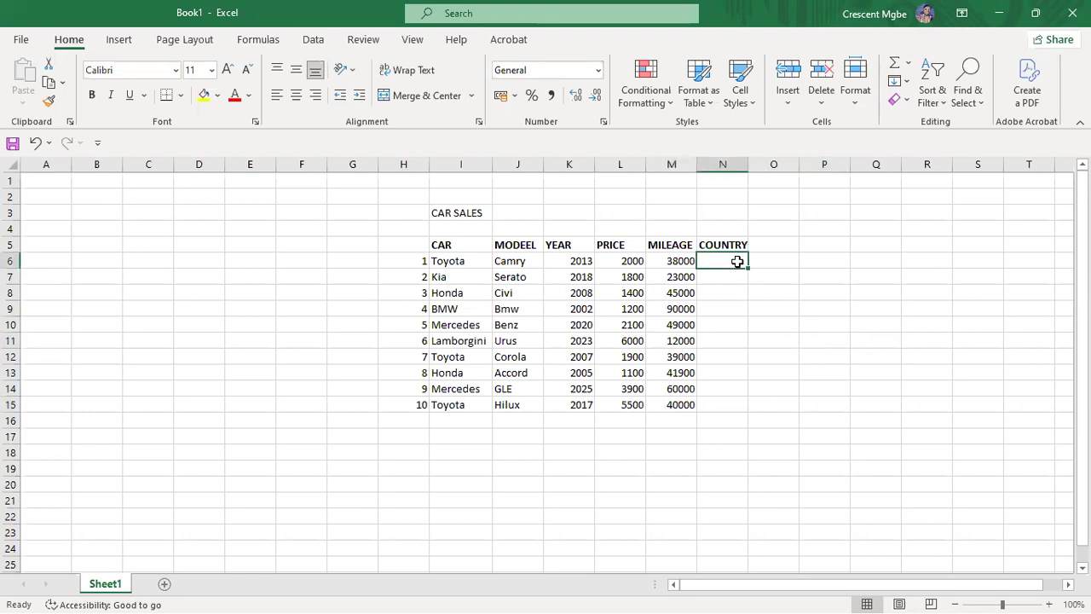
pyautogui.write('USA')
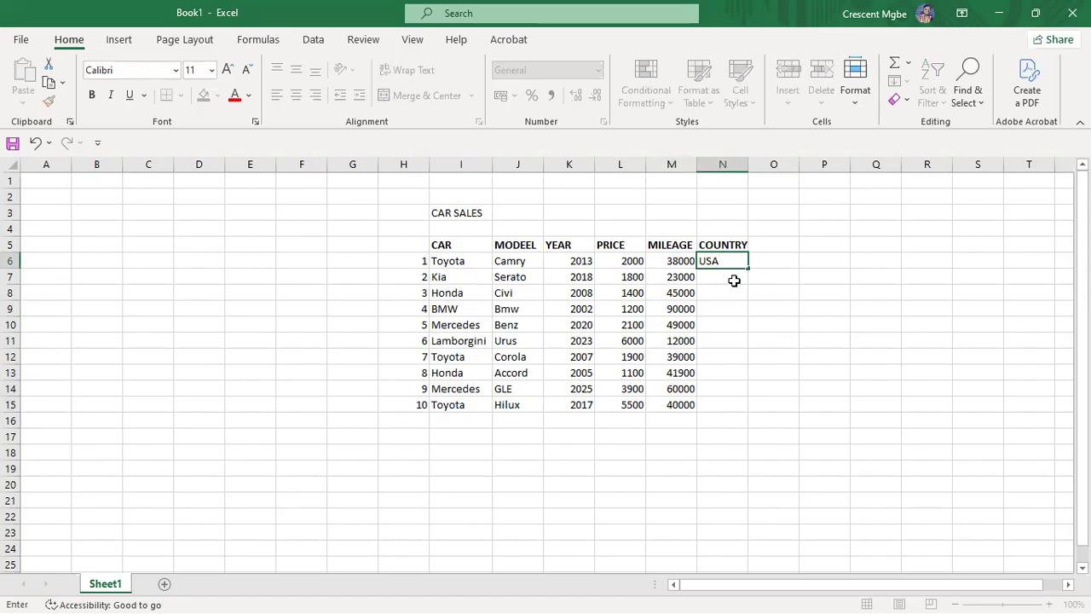
pyautogui.click(733, 283)
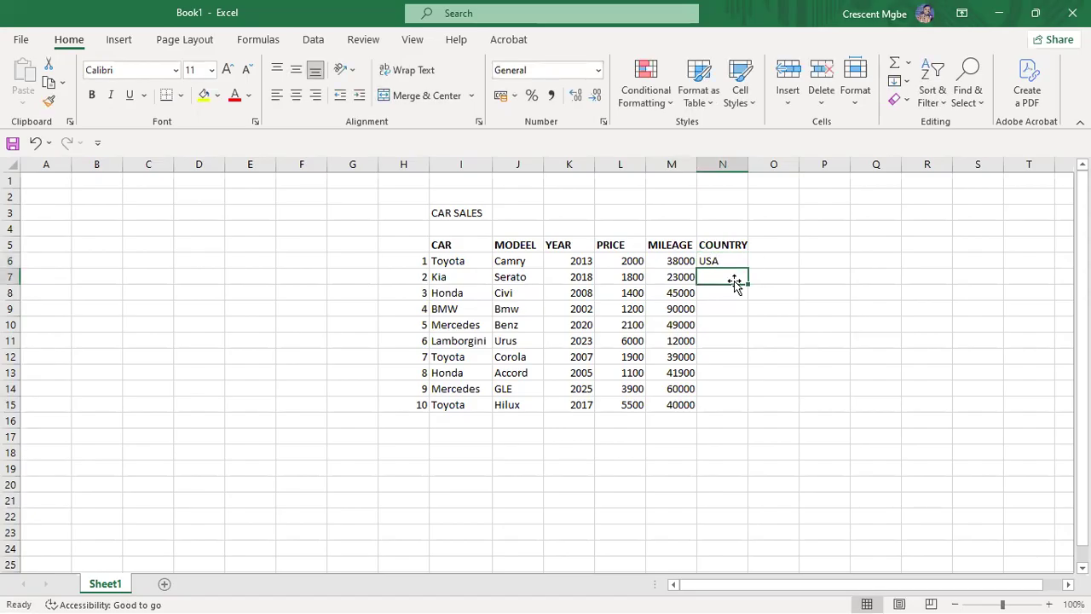
pyautogui.write('Japan')
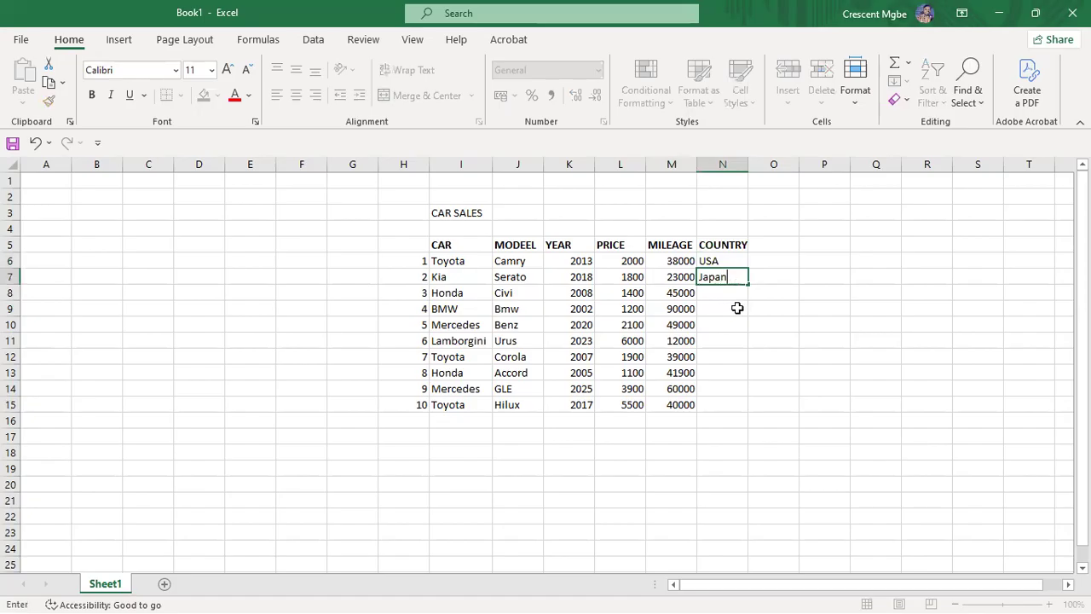
pyautogui.click(735, 290)
pyautogui.write('Europe')
pyautogui.doubleClick(732, 312)
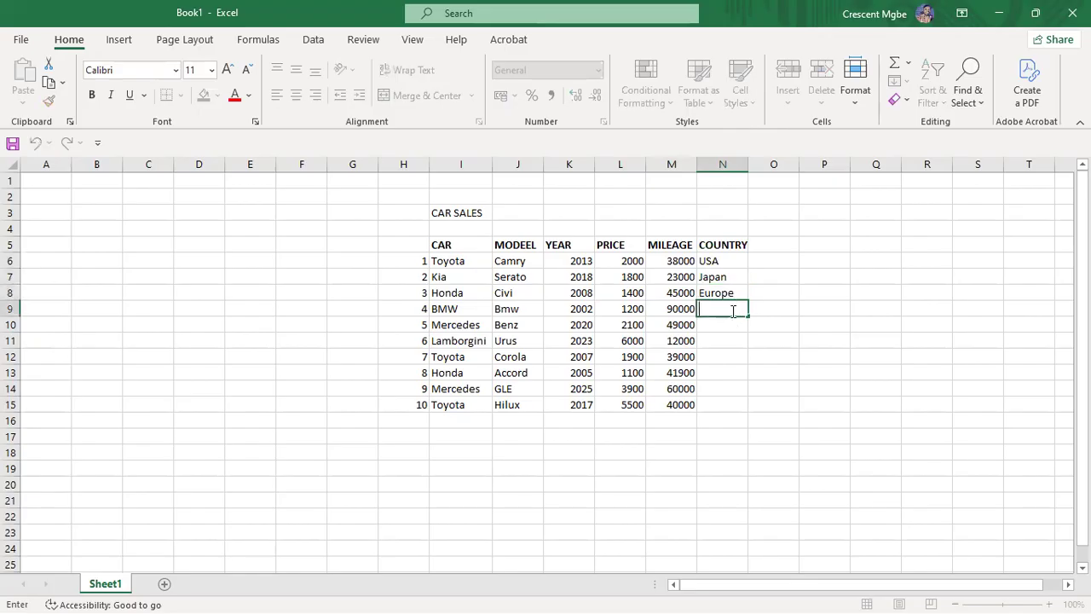
pyautogui.write('USA')
# Step: Enter Canada, USA and Japan for the Mercedes Benz, Lamborghini and Toyota Corola
pyautogui.click(730, 324)
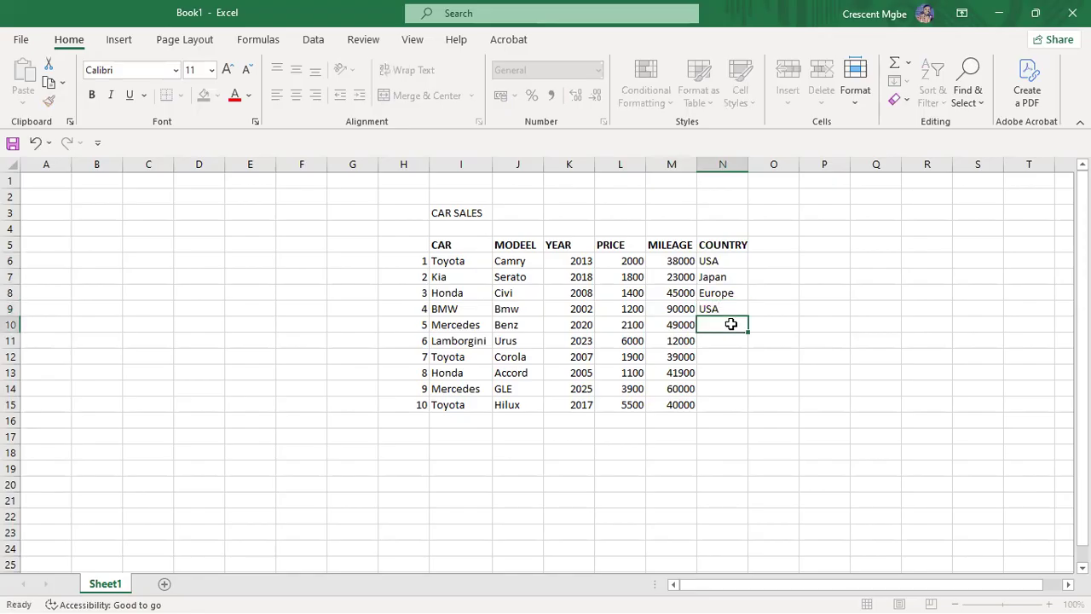
pyautogui.write('CANADA')
pyautogui.press('BackSpace')
pyautogui.press('BackSpace')
pyautogui.press('BackSpace')
pyautogui.press('BackSpace')
pyautogui.press('BackSpace')
pyautogui.write('anada')
pyautogui.click(729, 341)
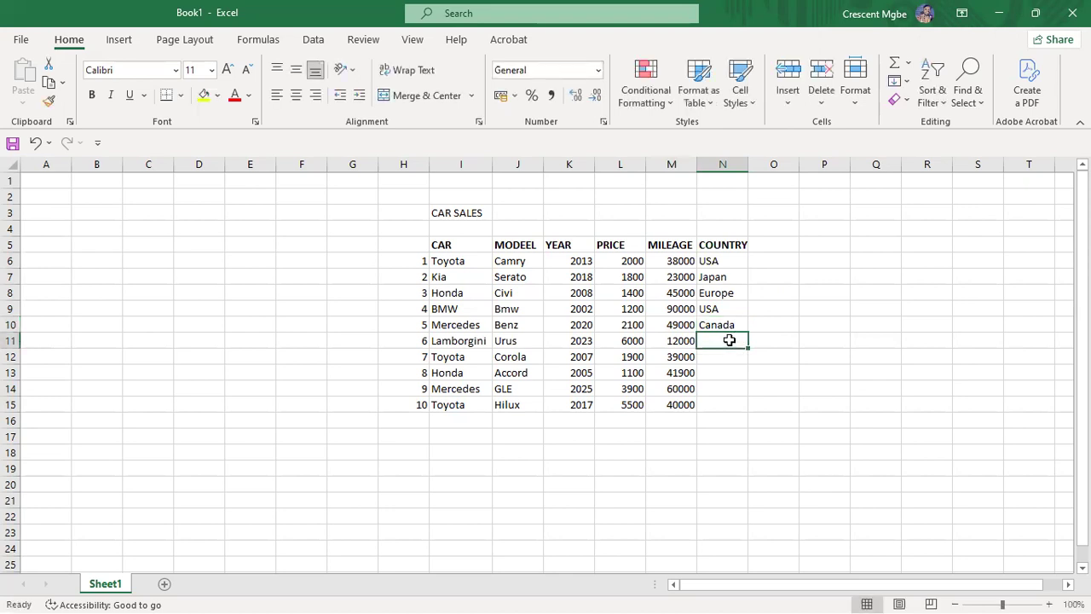
pyautogui.write('USA')
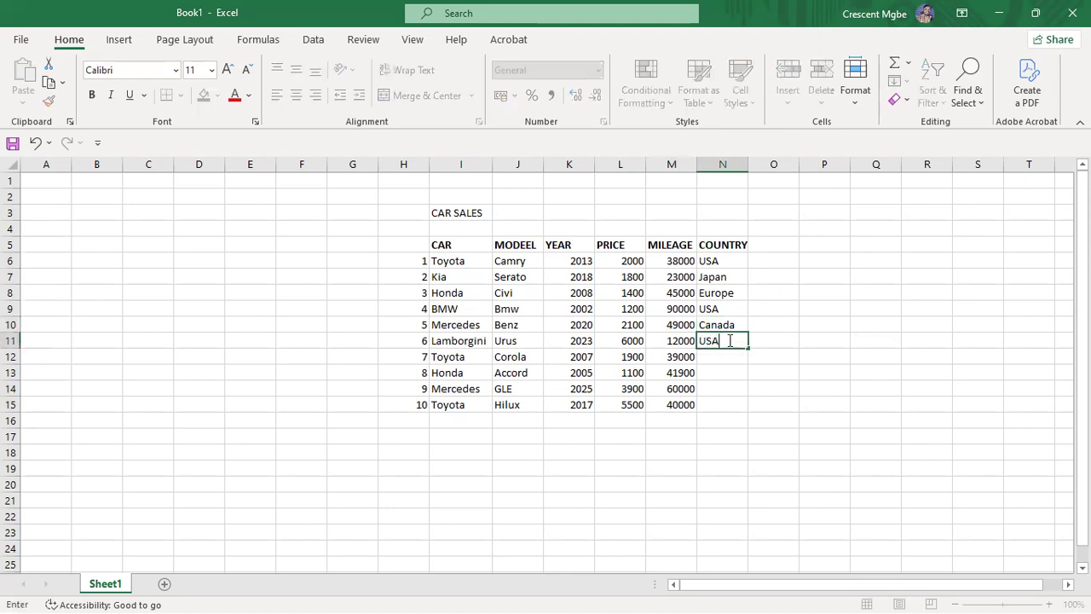
pyautogui.click(726, 357)
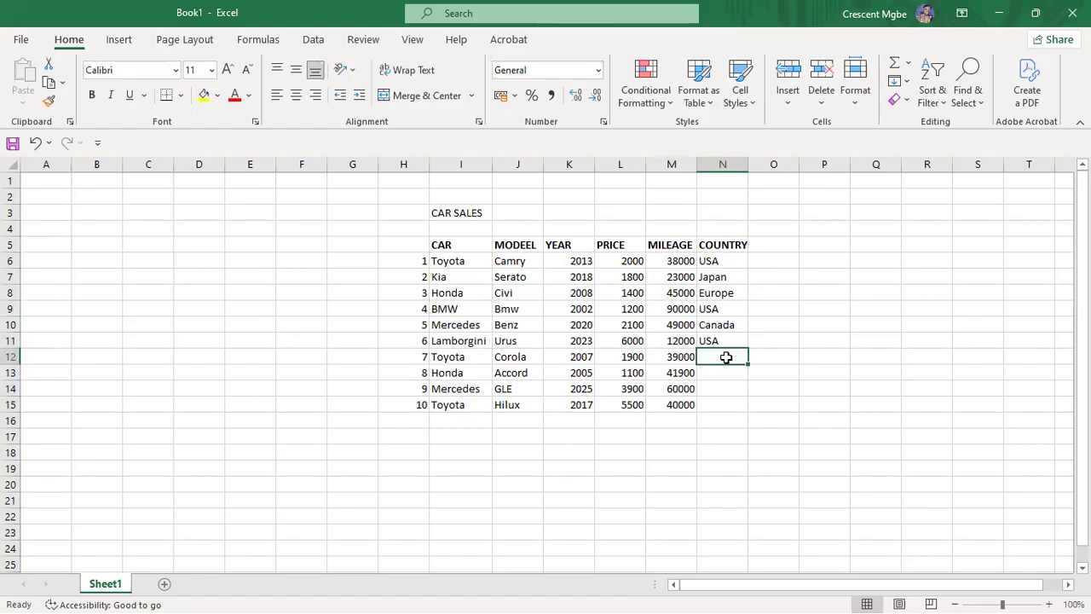
pyautogui.write('Japan')
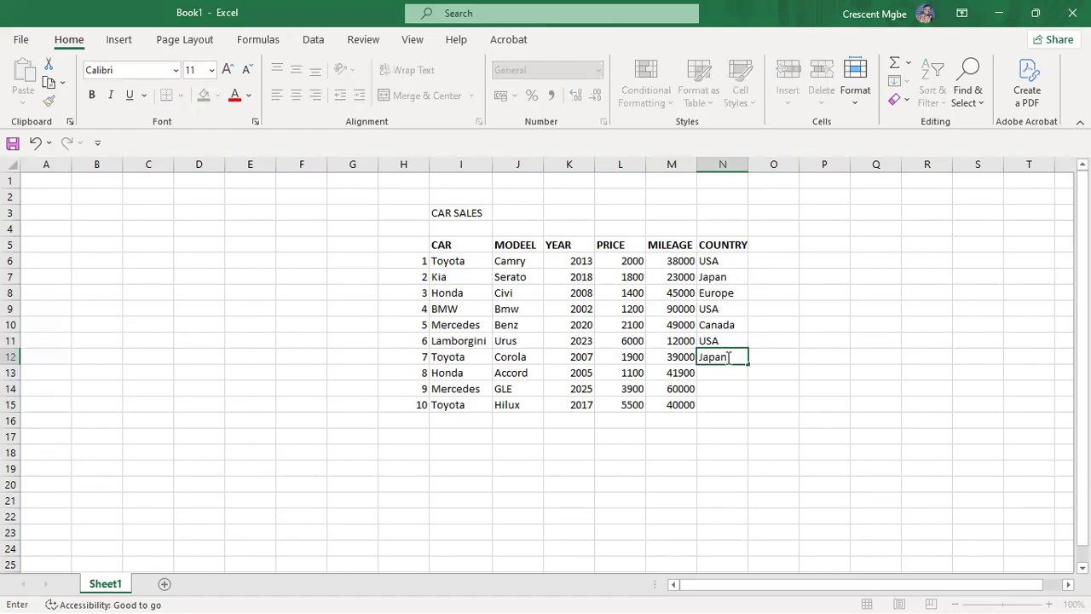
pyautogui.click(726, 372)
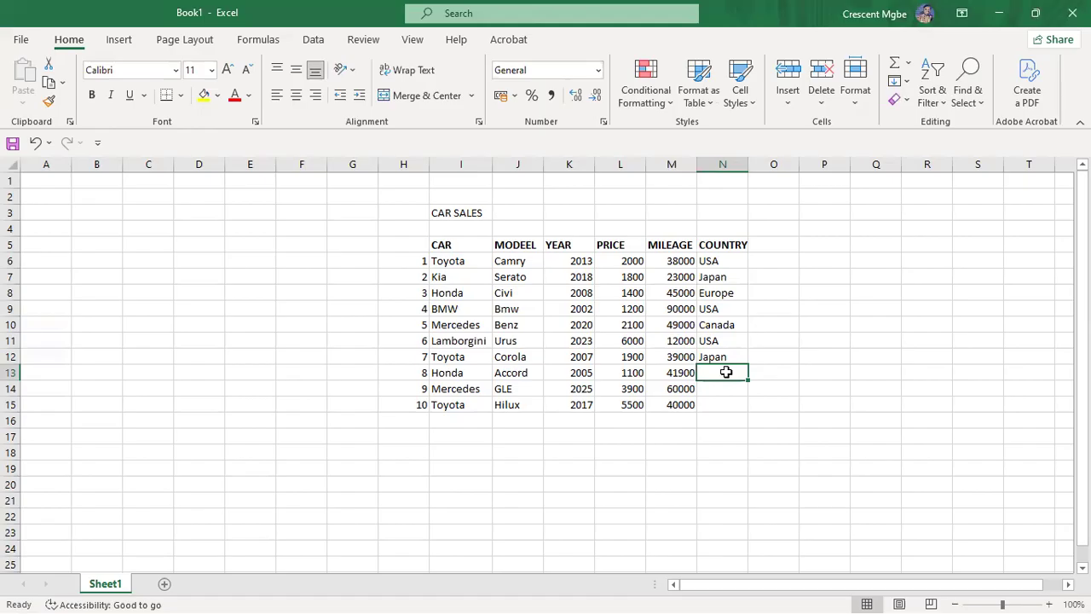
# Step: Enter Germany for the Honda Accord, Gemrnay for the Toyota Hilux and Canada for the Mercedes GLE
pyautogui.write('Germany')
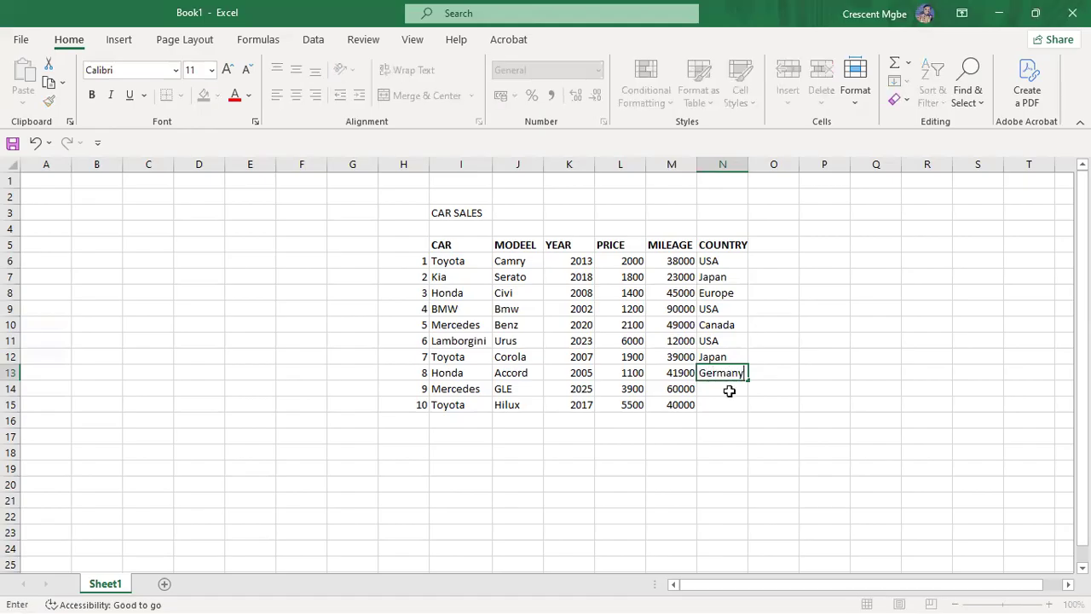
pyautogui.click(729, 390)
pyautogui.click(731, 406)
pyautogui.click(731, 418)
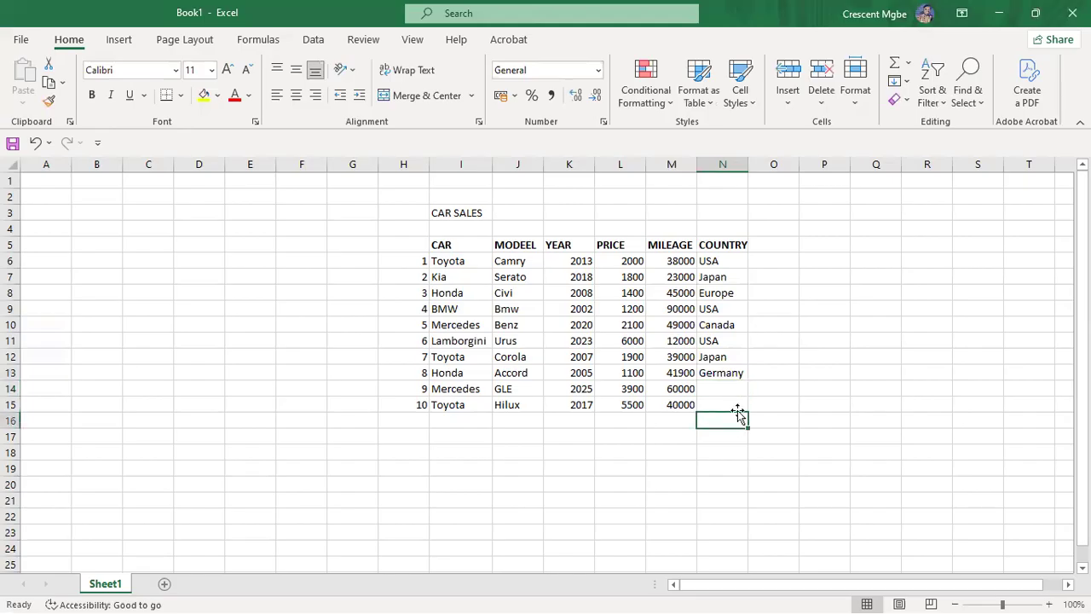
pyautogui.click(734, 406)
pyautogui.write('Gemrnay')
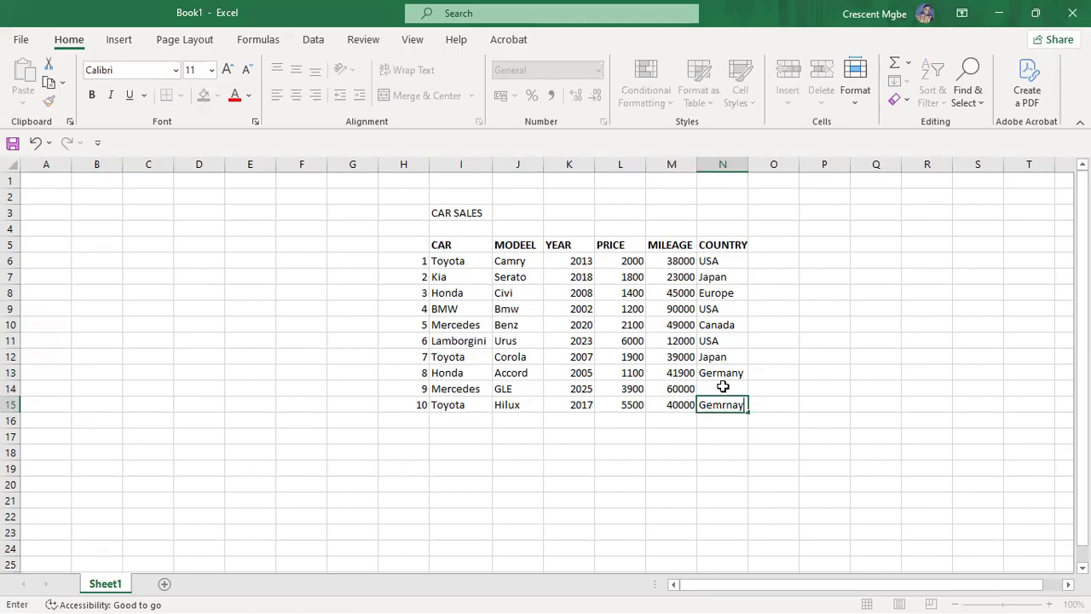
pyautogui.click(723, 385)
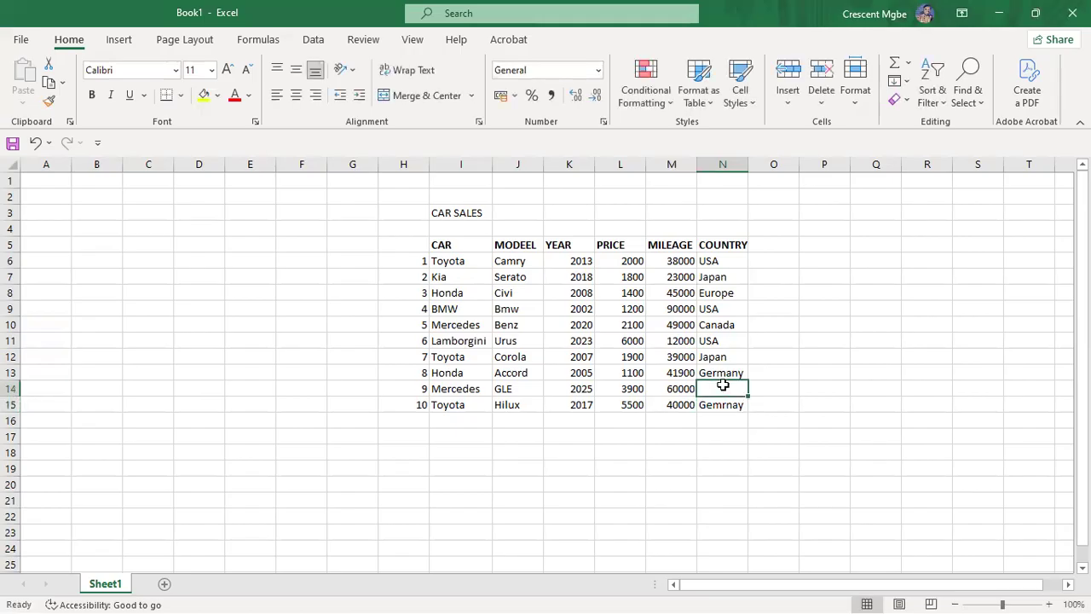
pyautogui.write('Canada')
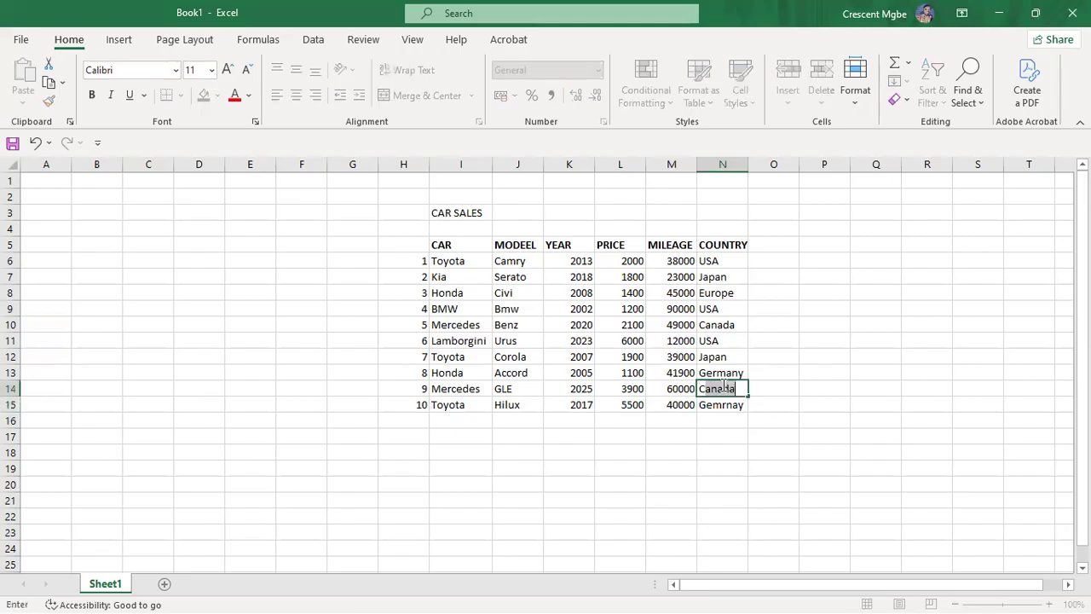
pyautogui.moveTo(936, 341); pyautogui.dragTo(941, 351)
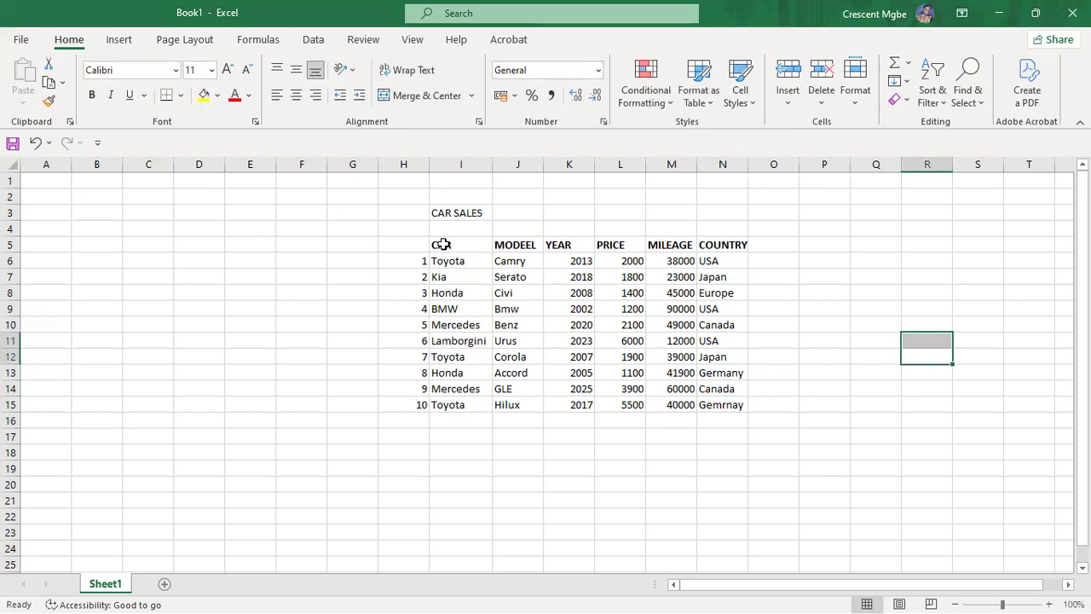
# Step: Convert the H5:N15 car sales range into an Excel table using Ctrl+T, keeping headers
pyautogui.click(443, 245)
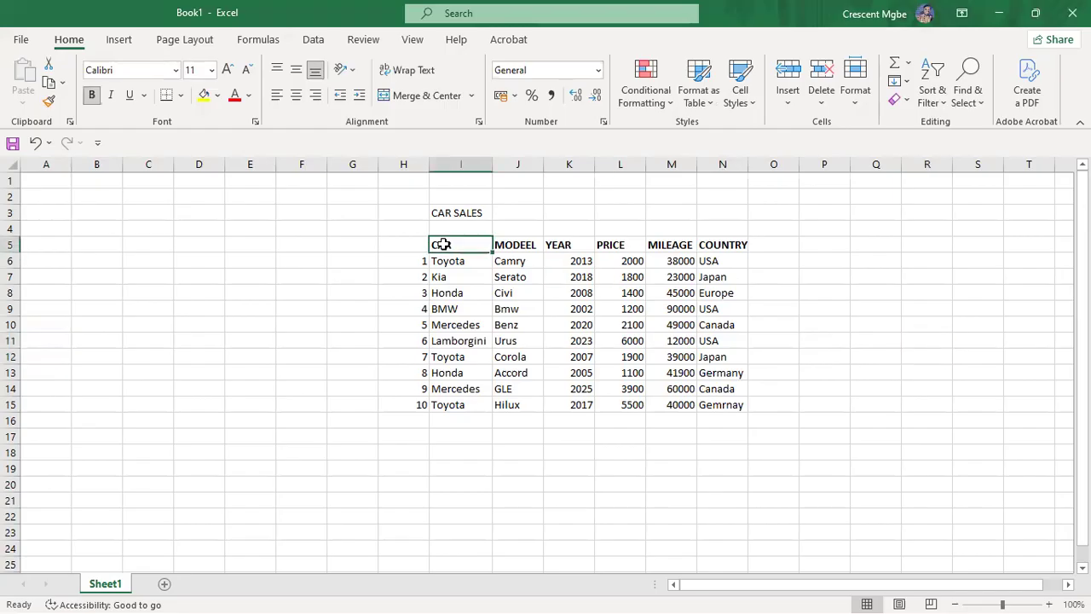
pyautogui.hotkey('ctrl', 't')
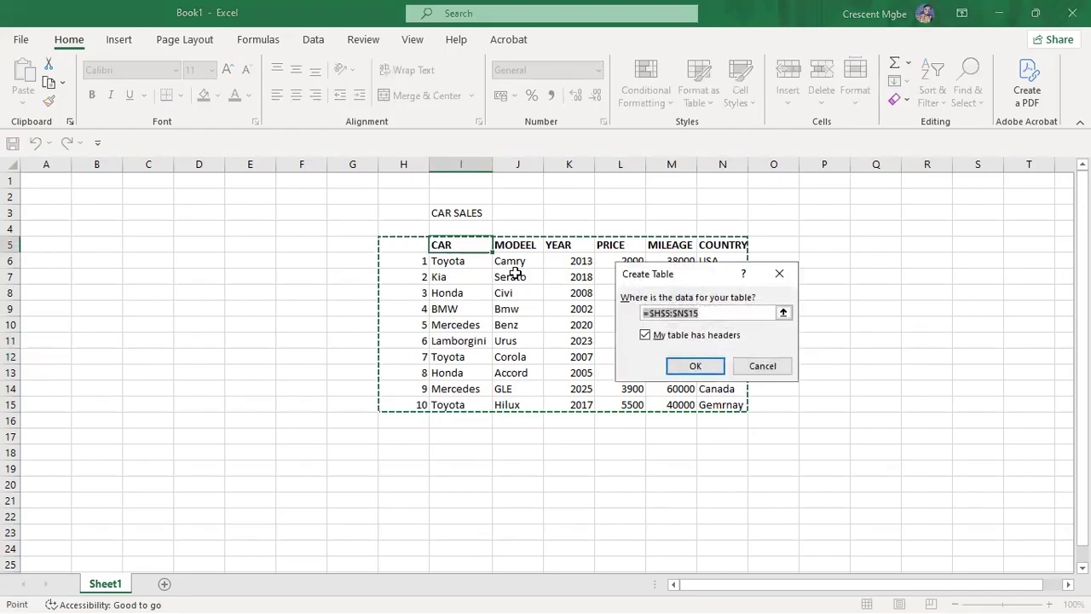
pyautogui.click(695, 366)
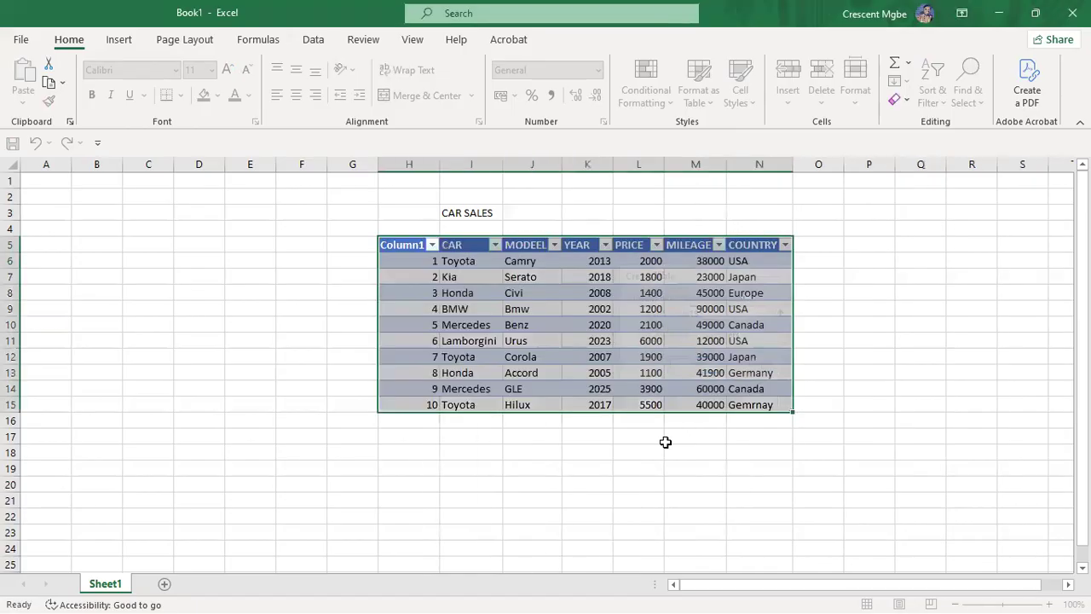
pyautogui.click(919, 388)
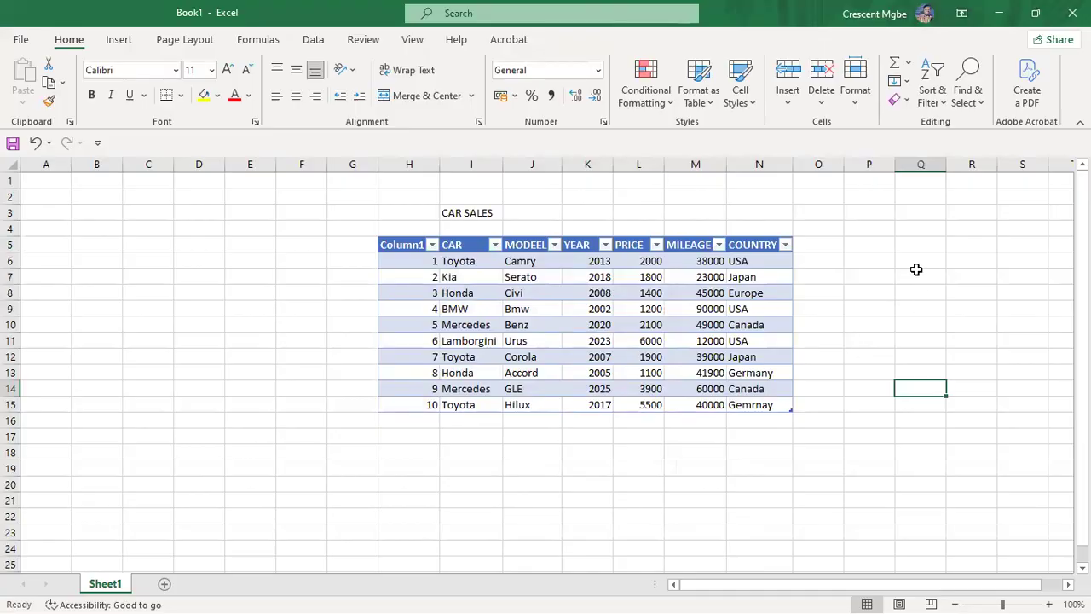
# Step: Replace Europe with England as the Honda Civi's country in N8
pyautogui.click(770, 295)
pyautogui.doubleClick(770, 294)
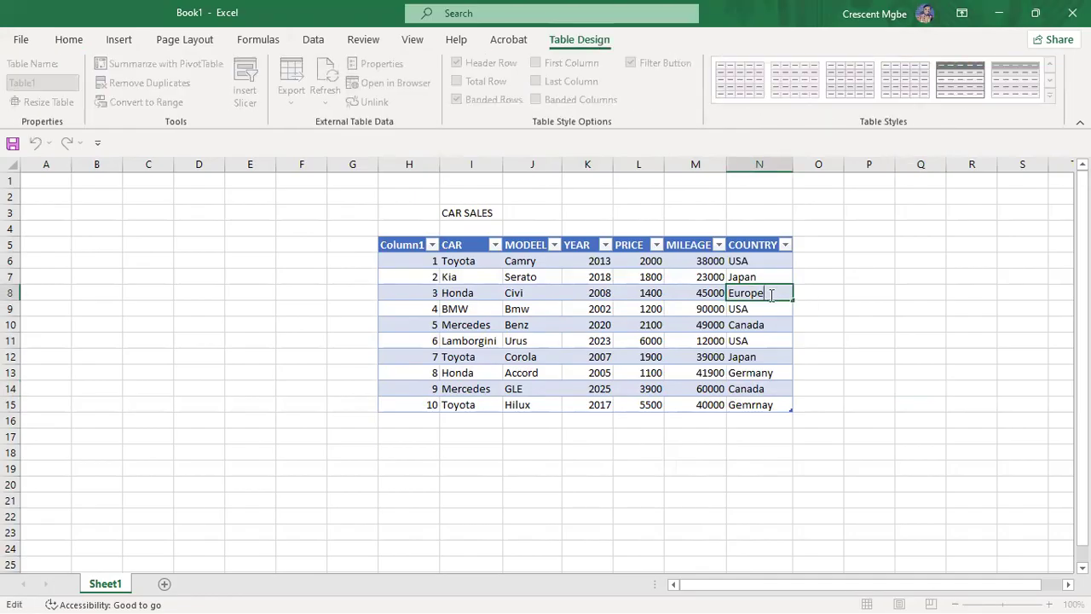
pyautogui.press('BackSpace')
pyautogui.press('BackSpace')
pyautogui.press('BackSpace')
pyautogui.press('BackSpace')
pyautogui.press('BackSpace')
pyautogui.press('BackSpace')
pyautogui.write('enma')
pyautogui.press('BackSpace')
pyautogui.press('BackSpace')
pyautogui.press('BackSpace')
pyautogui.press('BackSpace')
pyautogui.press('BackSpace')
pyautogui.write('England')
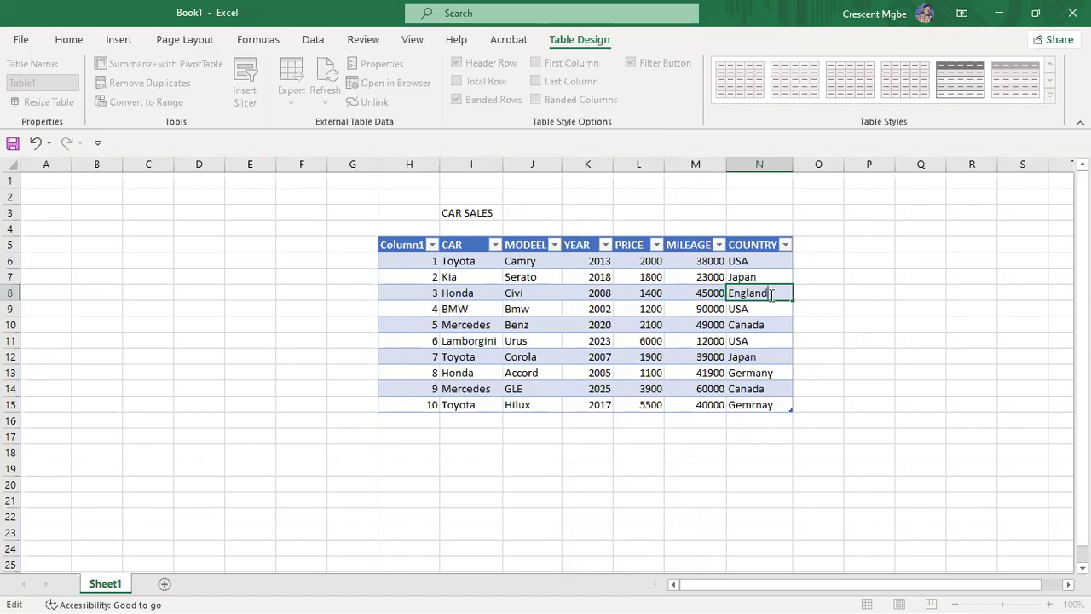
pyautogui.click(898, 359)
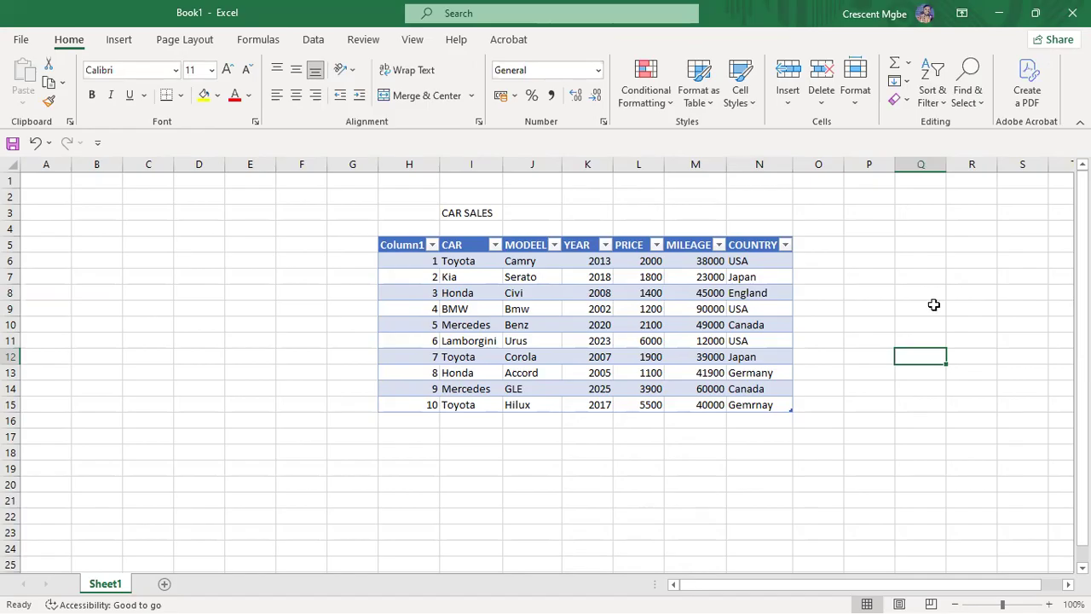
# Step: Change the H5 header text from Column1 to 'S/N' in uppercase
pyautogui.click(409, 251)
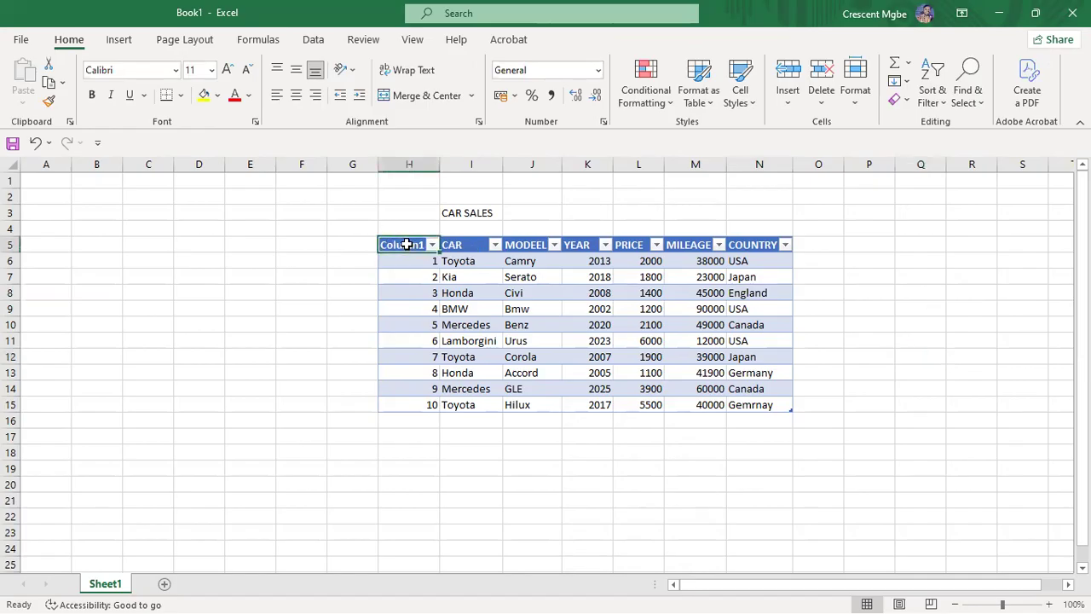
pyautogui.doubleClick(409, 245)
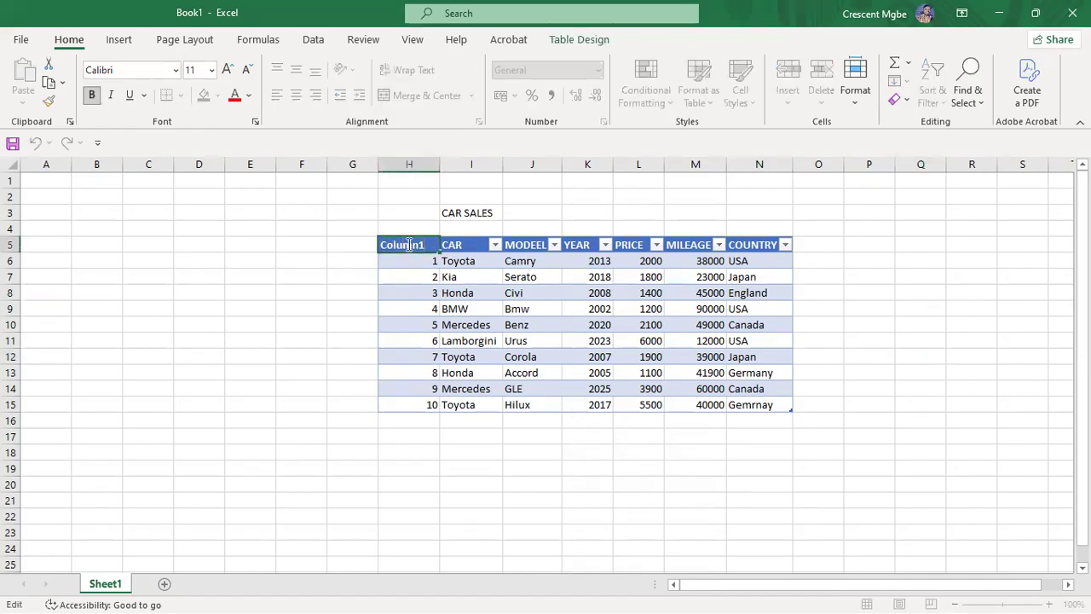
pyautogui.press('BackSpace')
pyautogui.press('BackSpace')
pyautogui.press('BackSpace')
pyautogui.press('BackSpace')
pyautogui.press('BackSpace')
pyautogui.press('BackSpace')
pyautogui.press('BackSpace')
pyautogui.write('s/n')
pyautogui.press('BackSpace')
pyautogui.press('BackSpace')
pyautogui.press('BackSpace')
pyautogui.write('S/N')
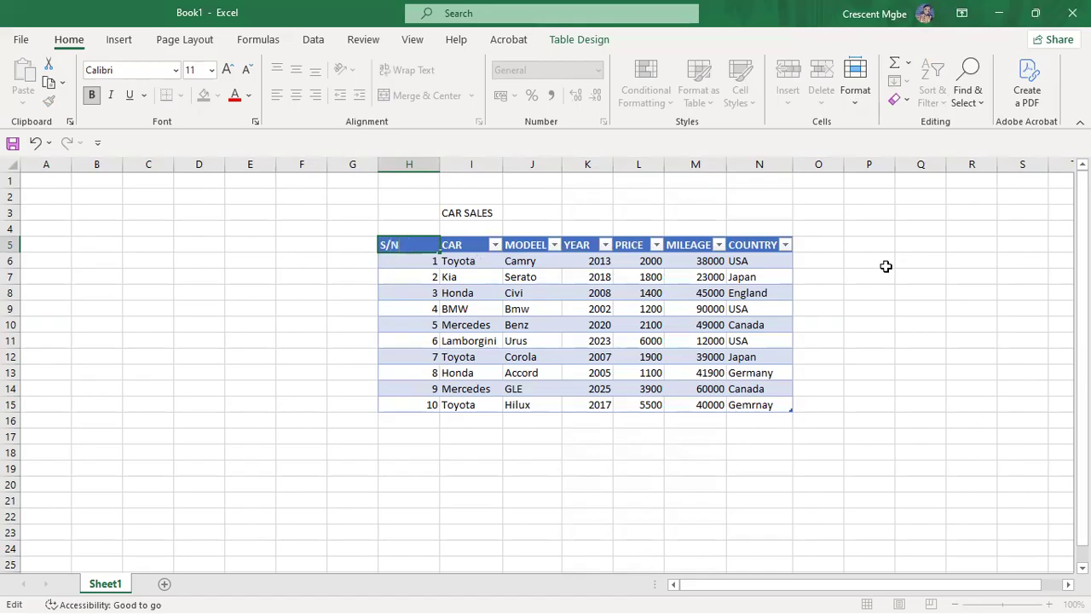
pyautogui.click(923, 275)
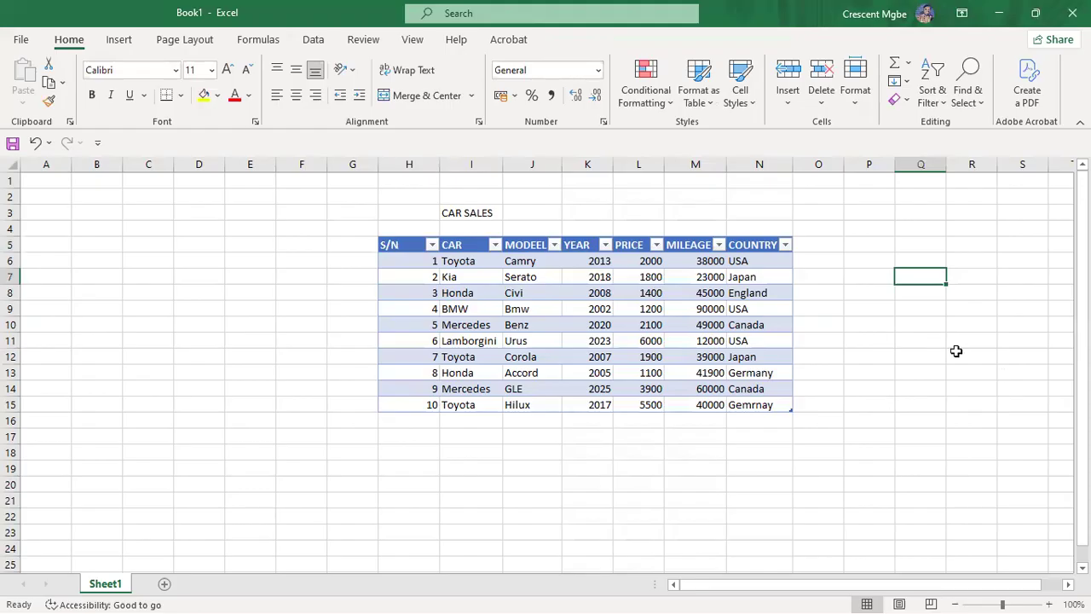
pyautogui.click(974, 275)
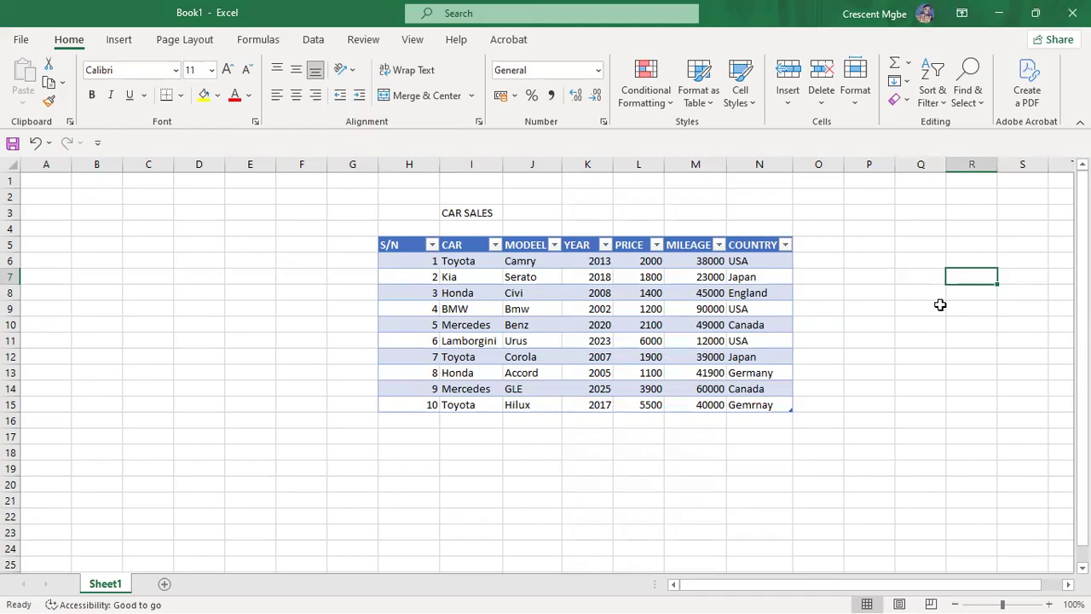
pyautogui.moveTo(392, 209); pyautogui.dragTo(780, 422)
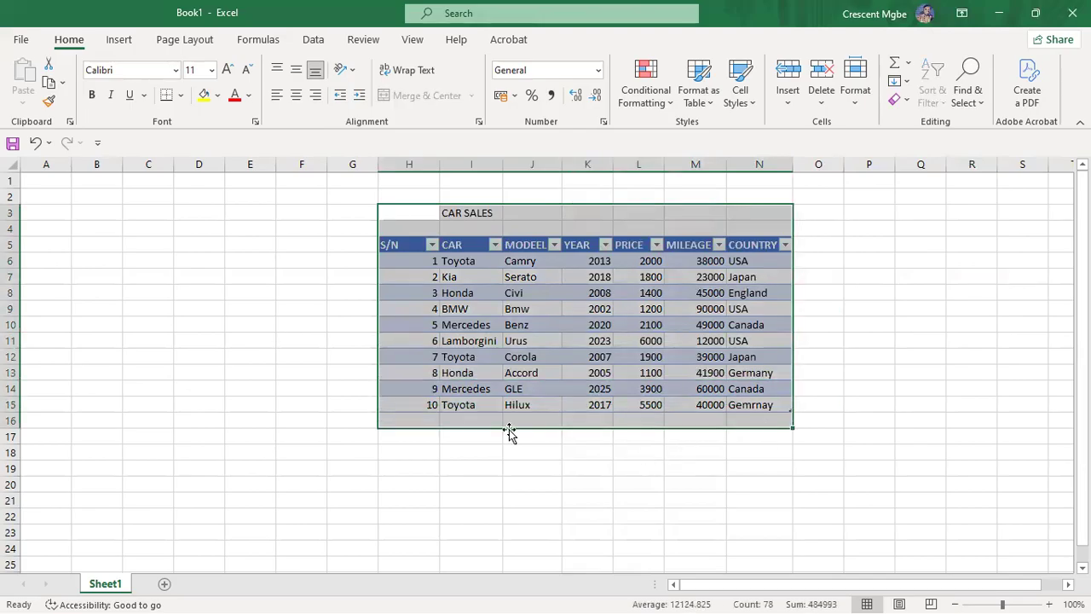
pyautogui.click(444, 319)
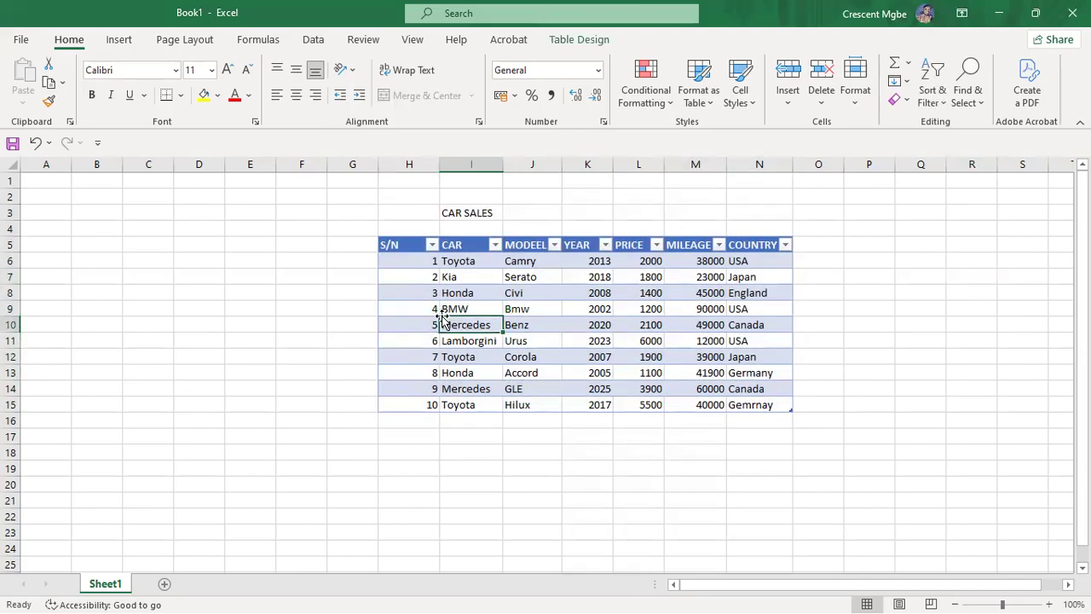
pyautogui.click(895, 330)
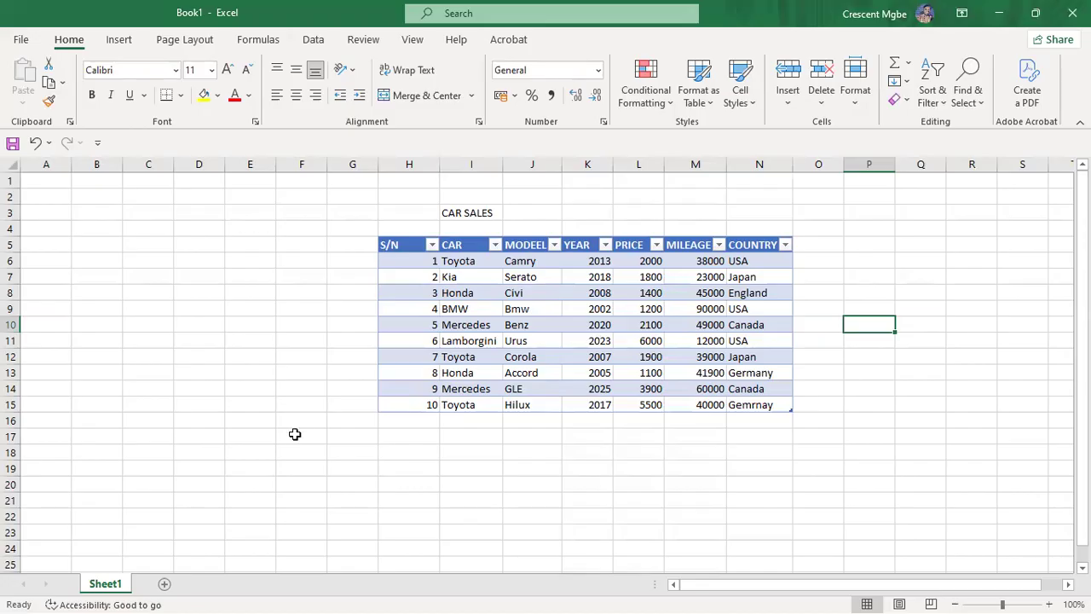
pyautogui.scroll(-20, 233, 276)
pyautogui.scroll(20, 337, 245)
pyautogui.click(959, 354)
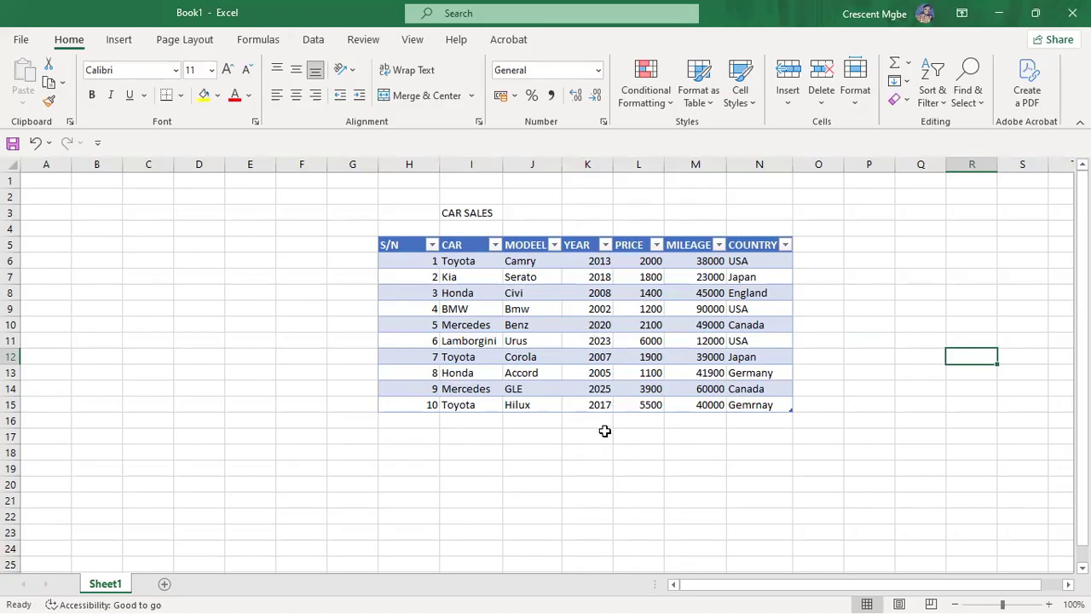
pyautogui.click(602, 329)
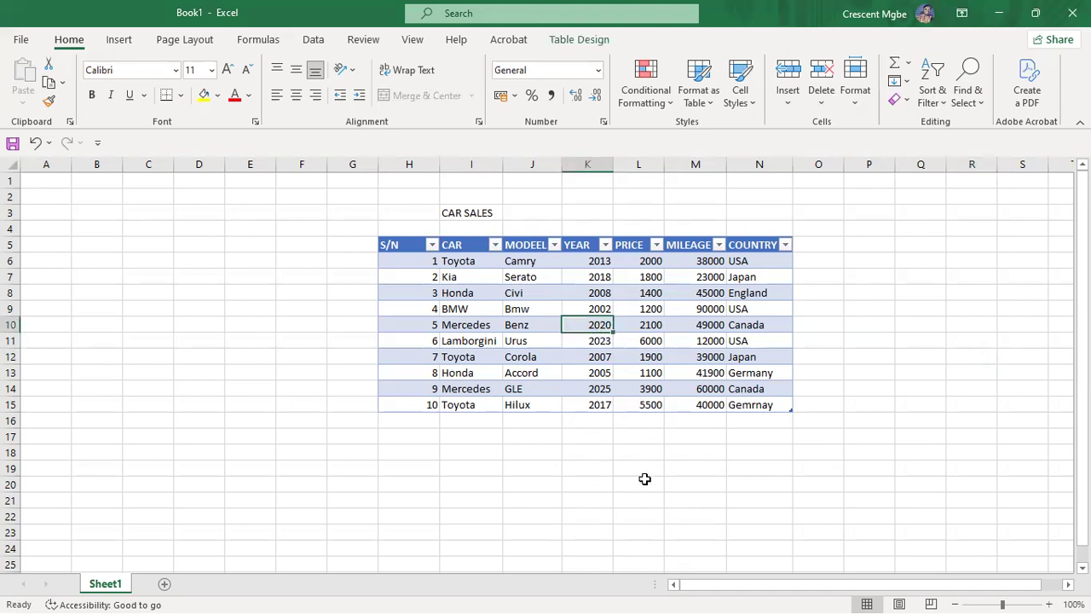
pyautogui.click(941, 356)
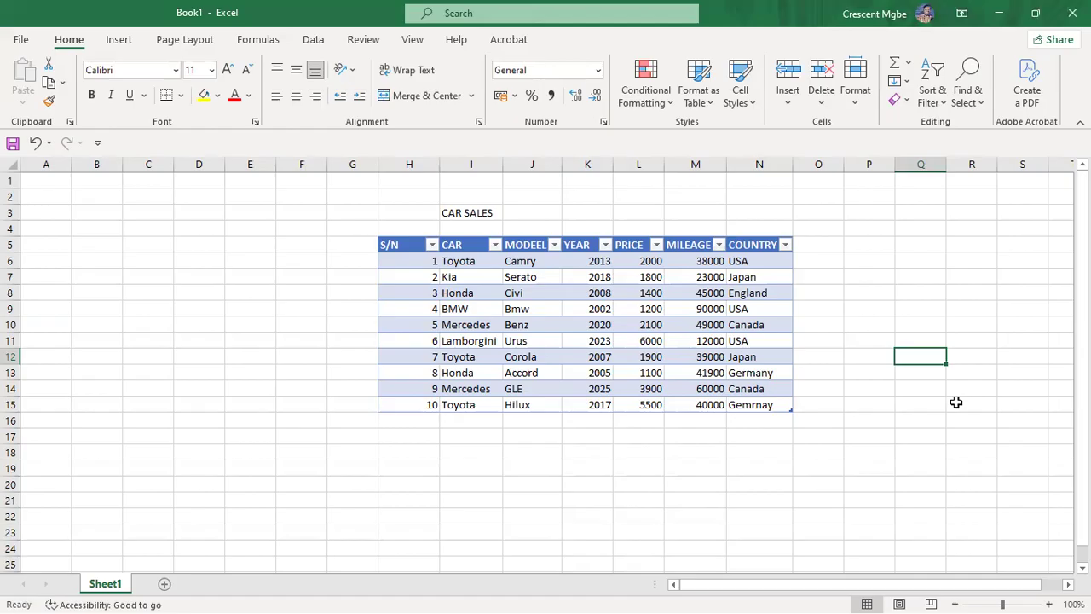
pyautogui.click(605, 324)
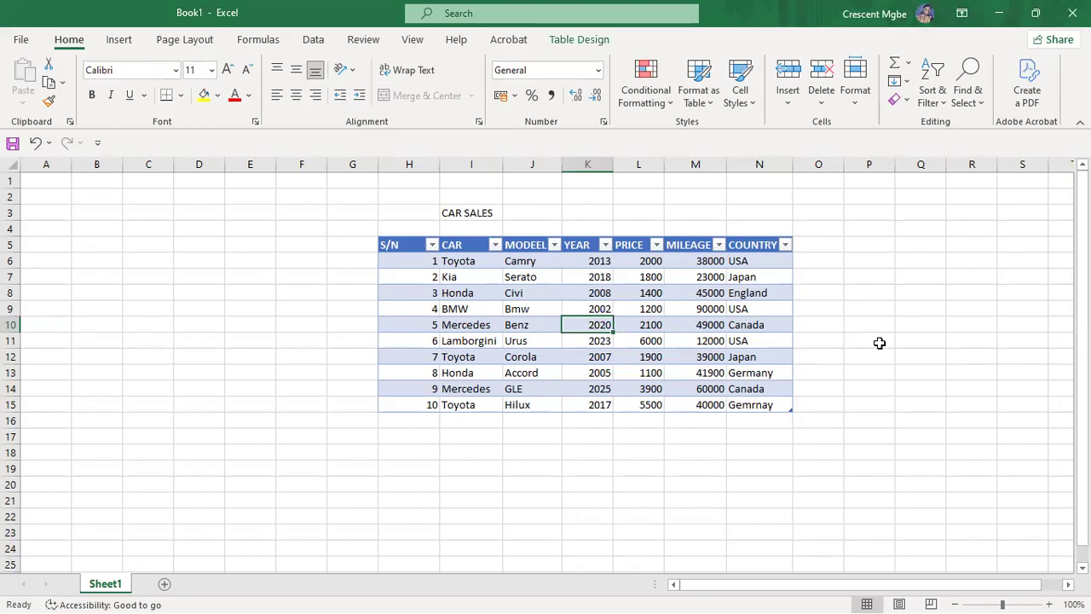
pyautogui.click(937, 327)
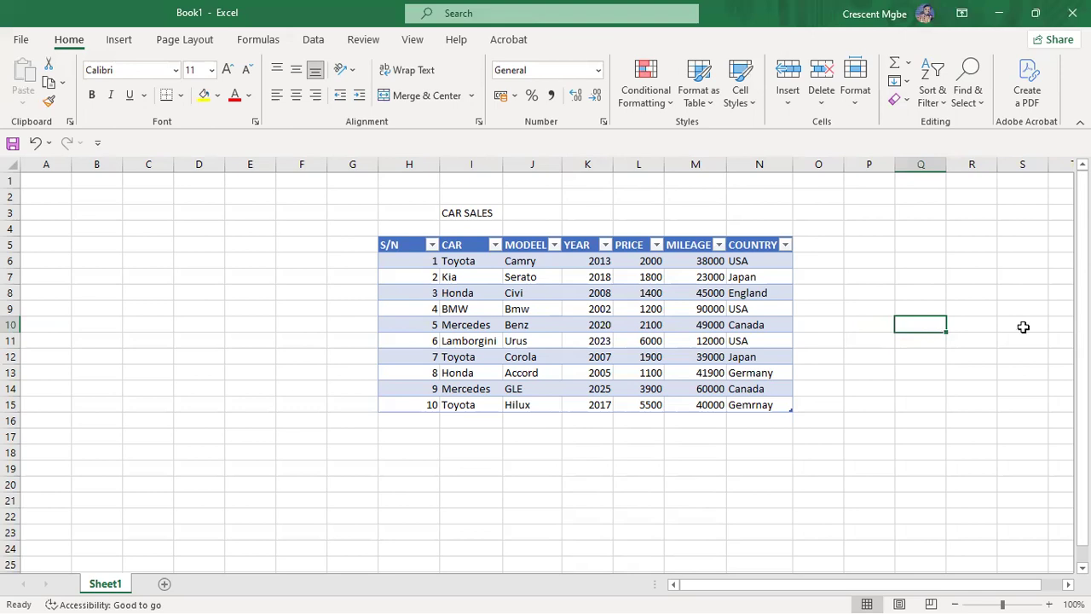
pyautogui.click(602, 326)
pyautogui.click(465, 324)
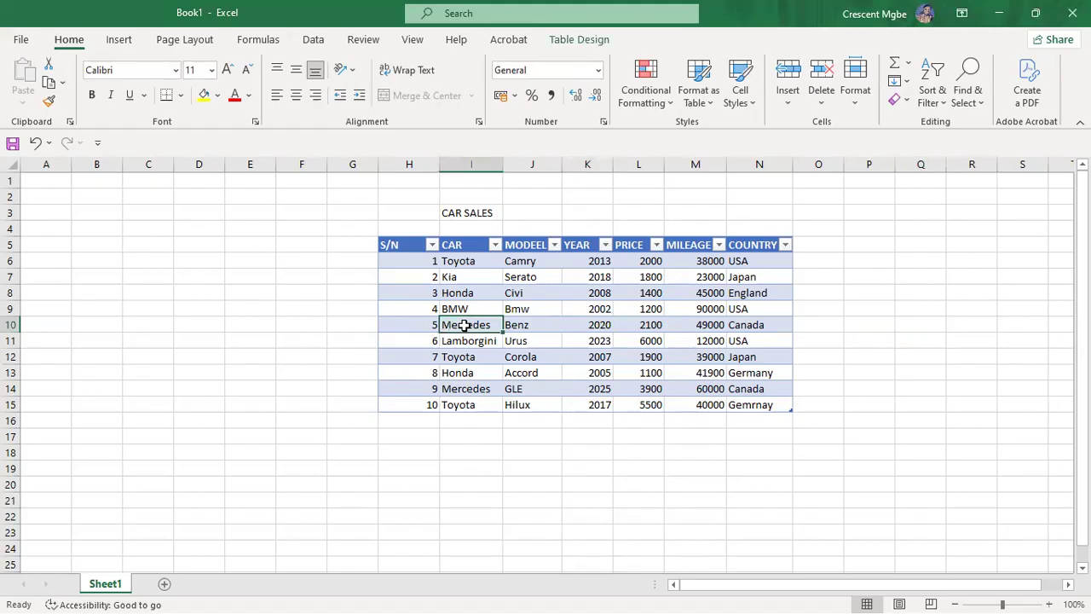
pyautogui.click(523, 326)
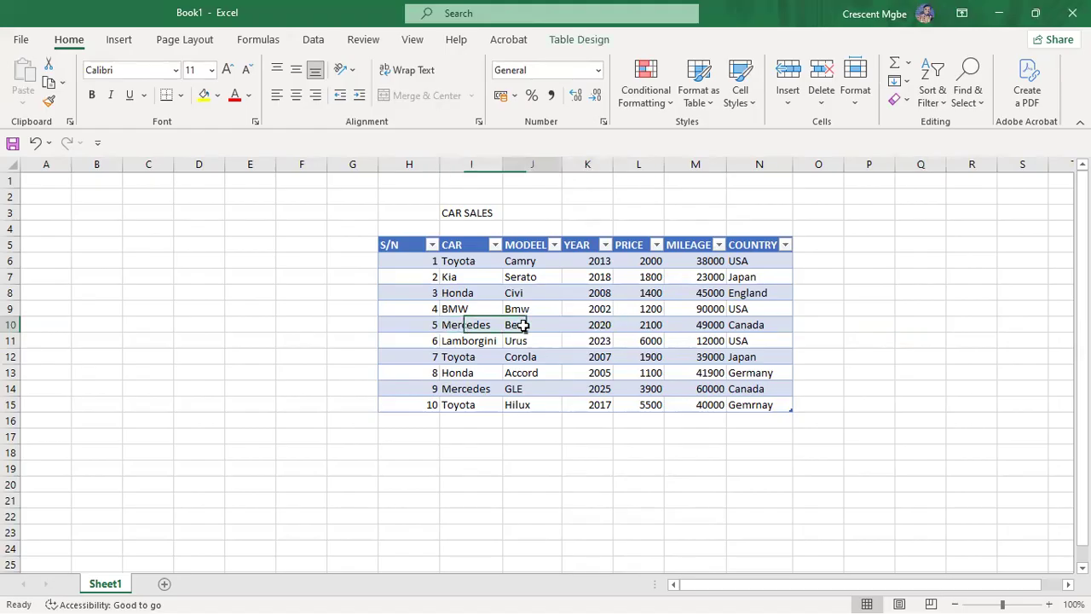
pyautogui.click(463, 326)
pyautogui.click(588, 325)
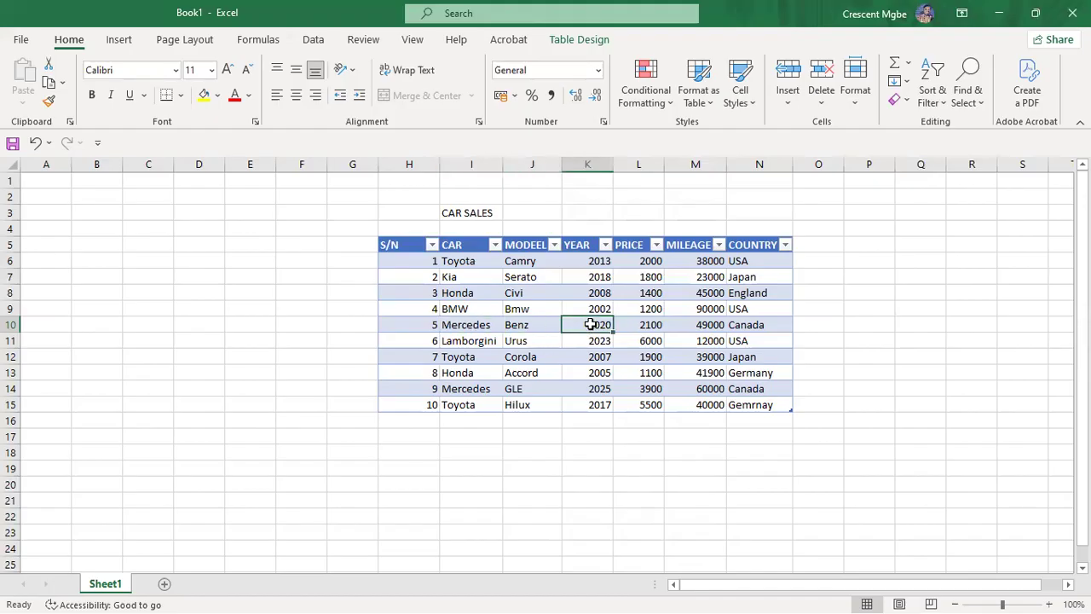
pyautogui.click(470, 329)
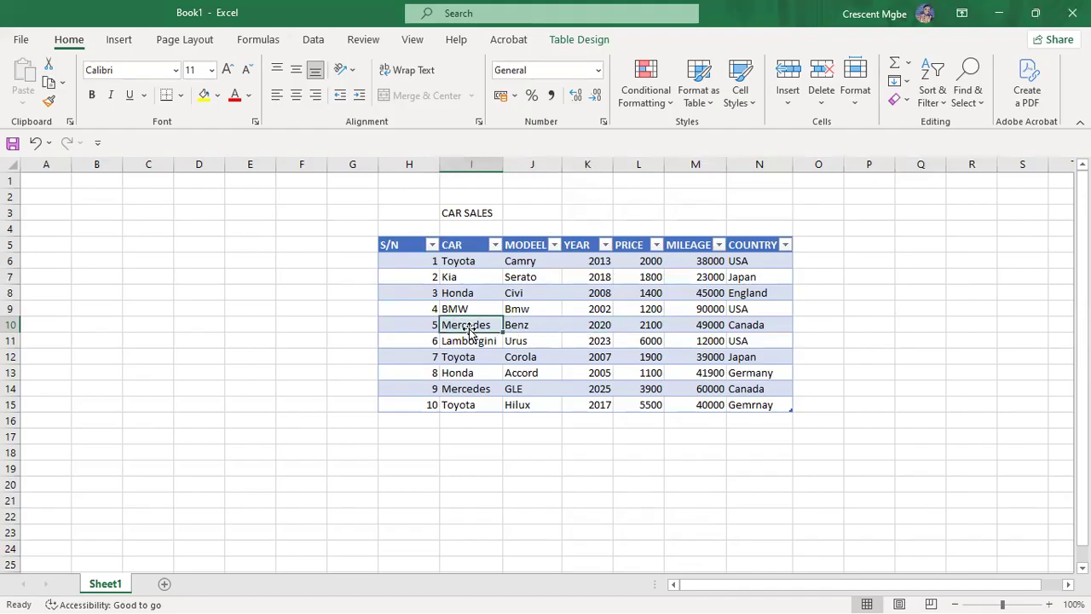
pyautogui.click(590, 326)
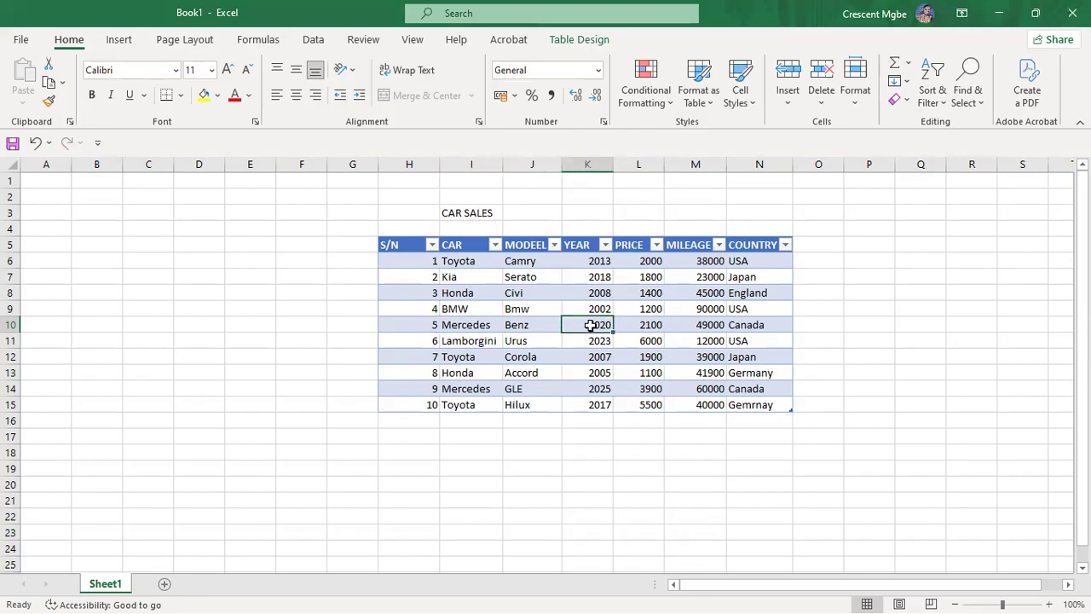
# Step: Enter the label 'LOOK UP VALUE' in cell R5
pyautogui.click(958, 245)
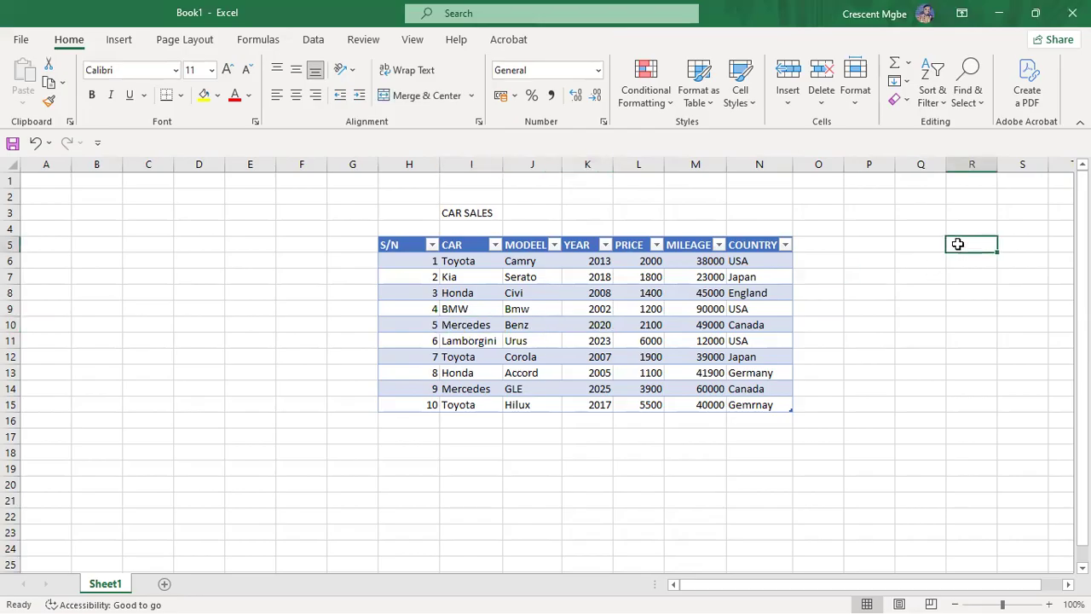
pyautogui.write('LOOK ')
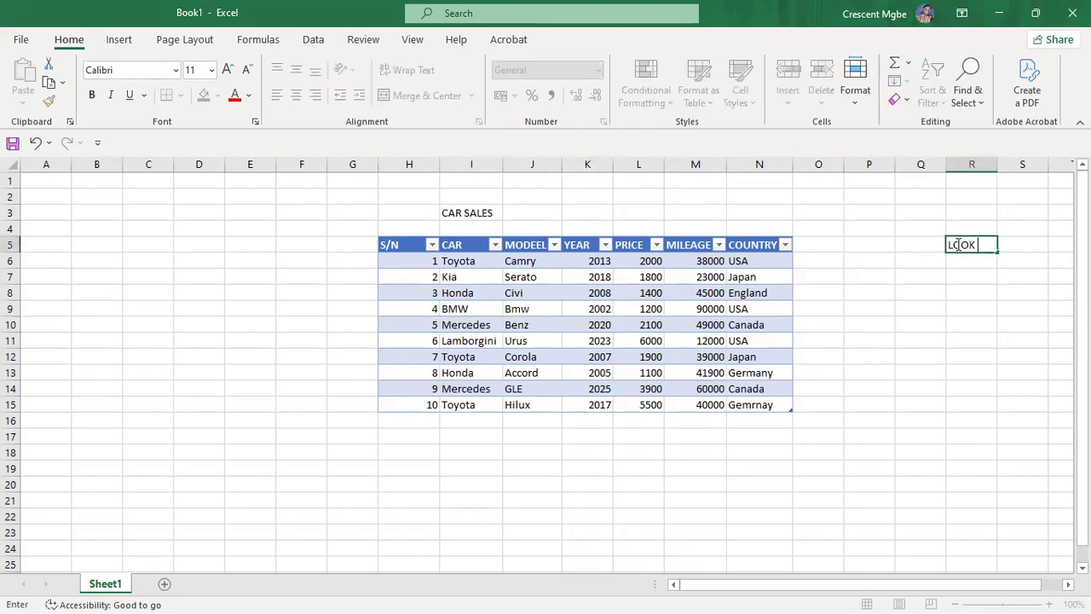
pyautogui.write('UP VALUE')
pyautogui.click(1036, 266)
# Step: Enter 2020 in cell T5 as the value to look up
pyautogui.click(1058, 249)
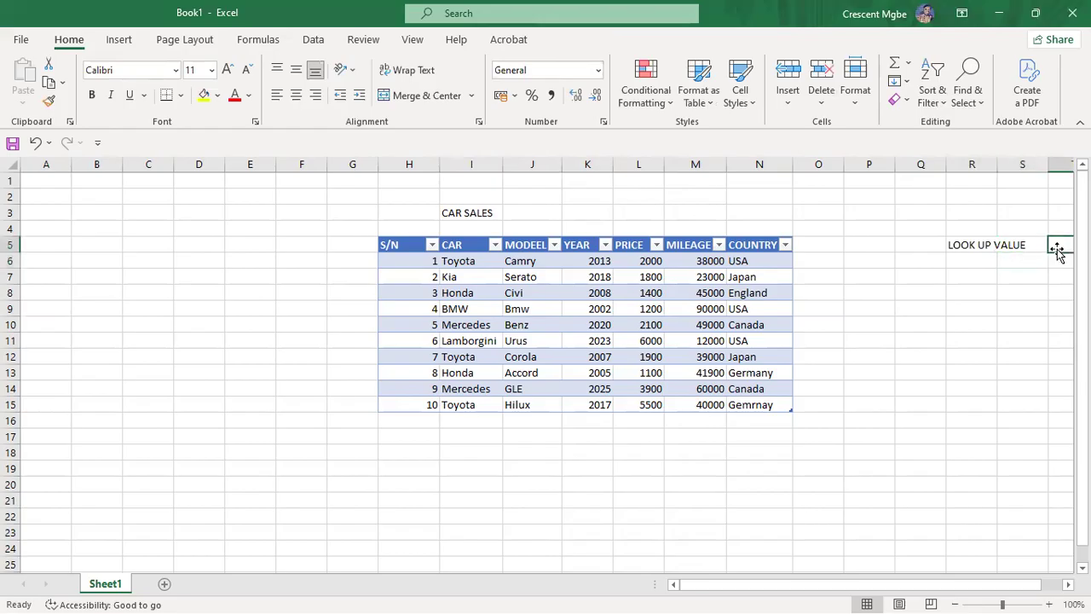
pyautogui.write('2020')
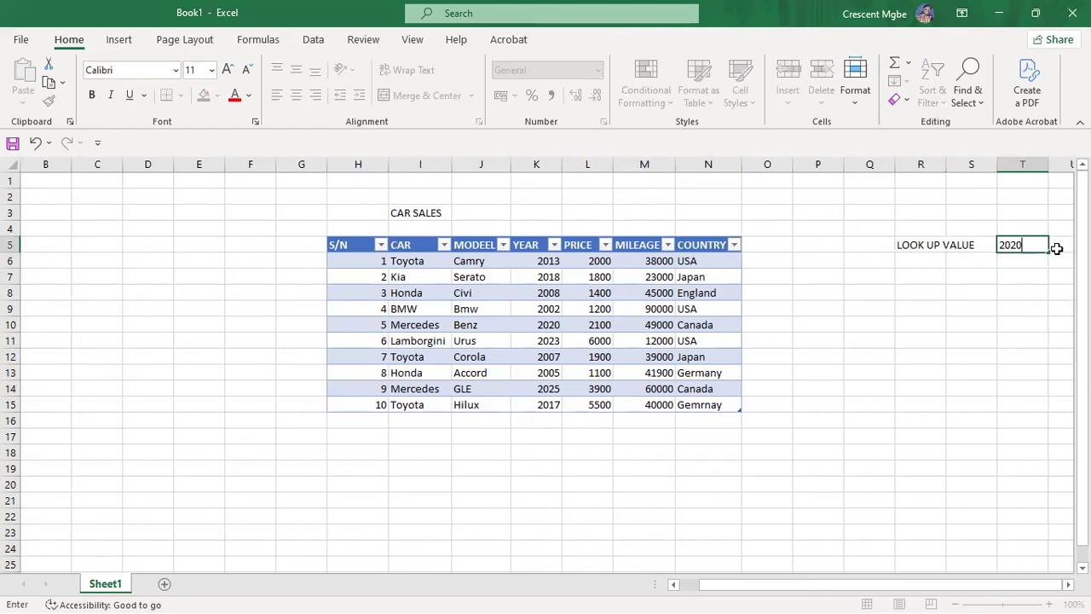
pyautogui.click(934, 262)
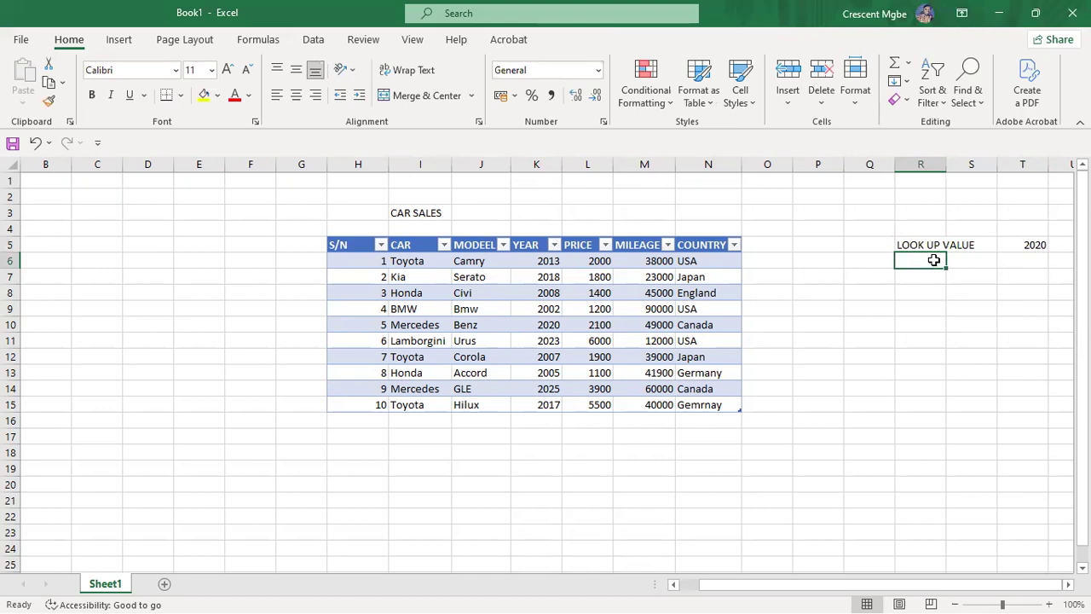
pyautogui.click(1034, 245)
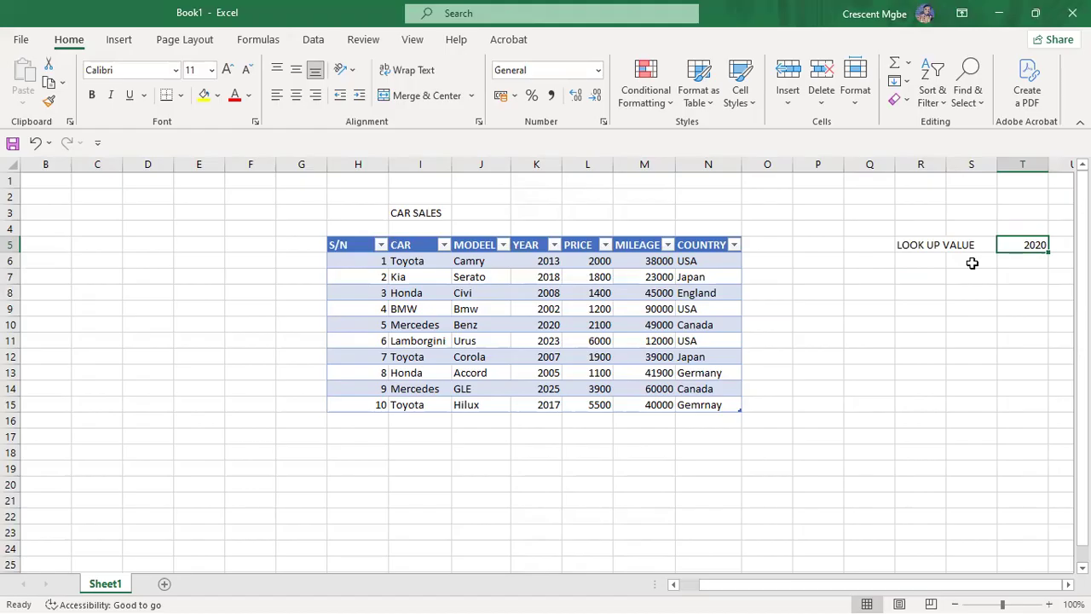
pyautogui.click(559, 309)
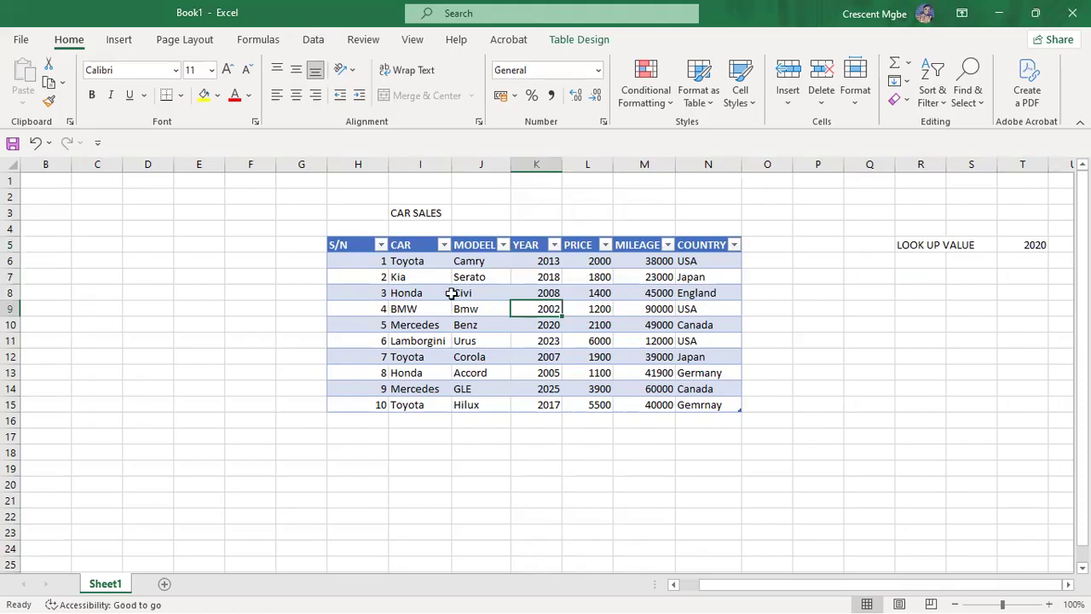
# Step: Start =XLOOKUP(T5, in cell R9, using the 2020 cell as lookup value
pyautogui.click(924, 310)
pyautogui.write('=XLU')
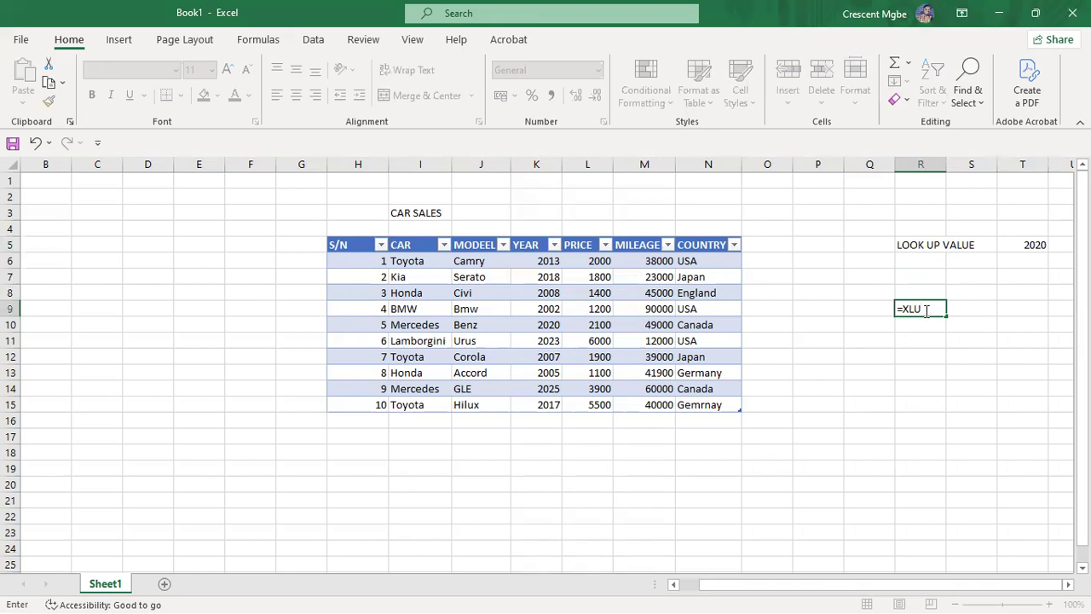
pyautogui.press('BackSpace')
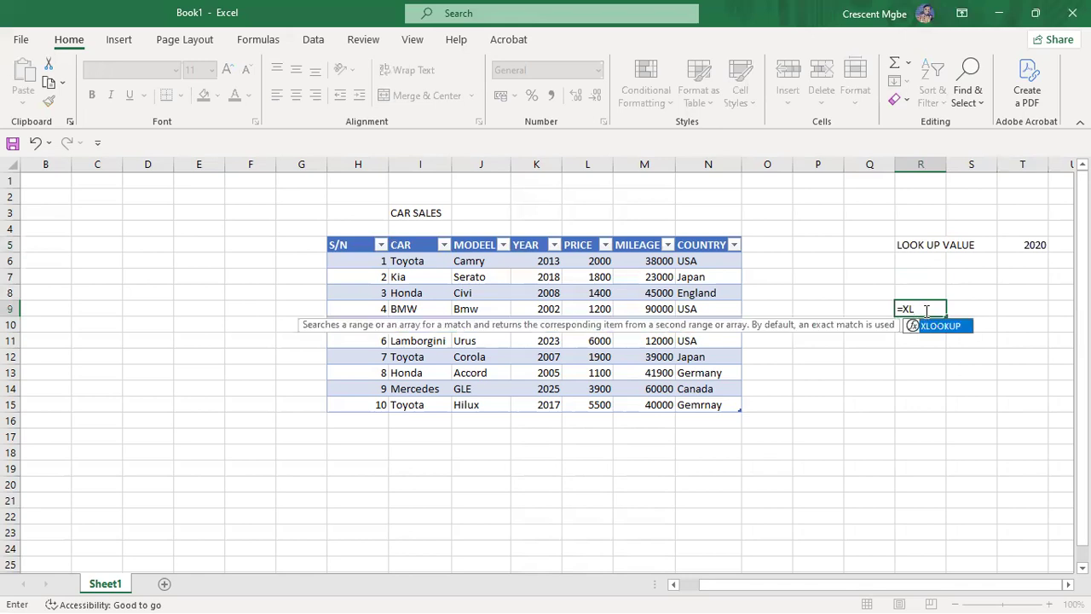
pyautogui.doubleClick(937, 325)
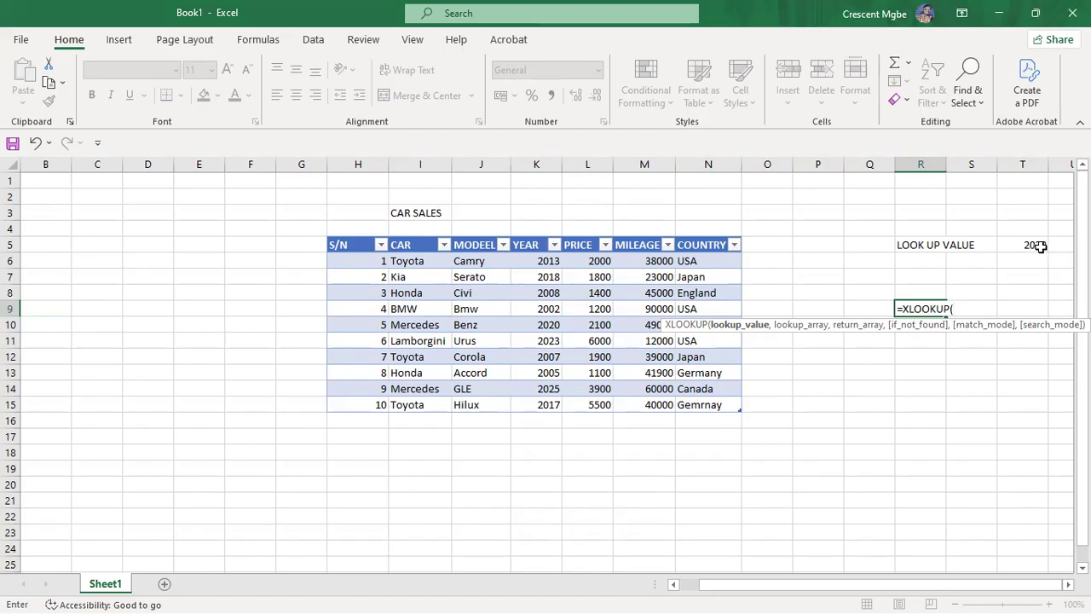
pyautogui.click(1037, 247)
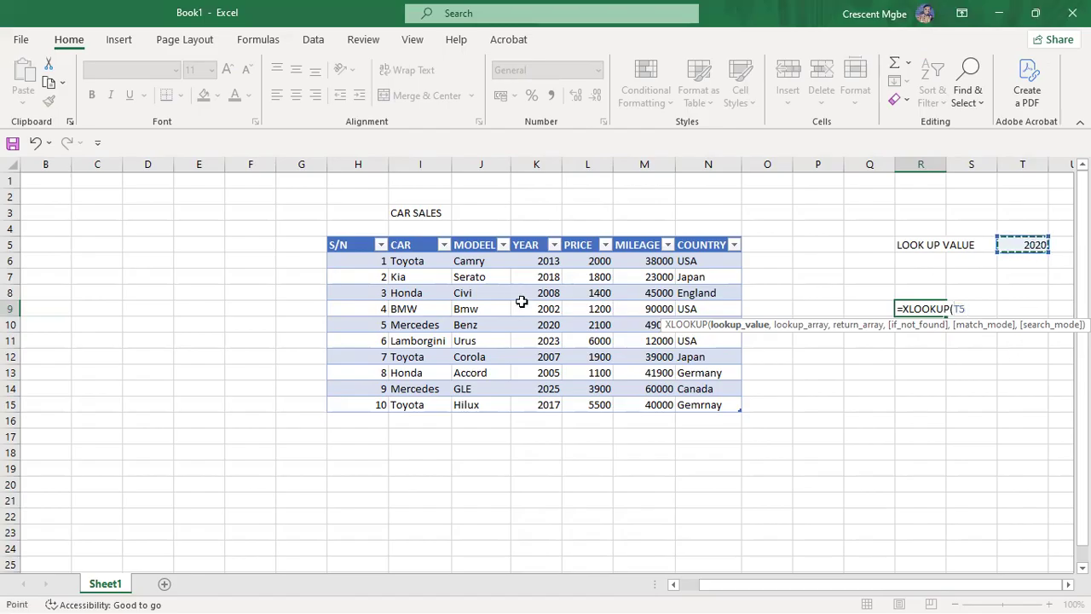
pyautogui.write(',')
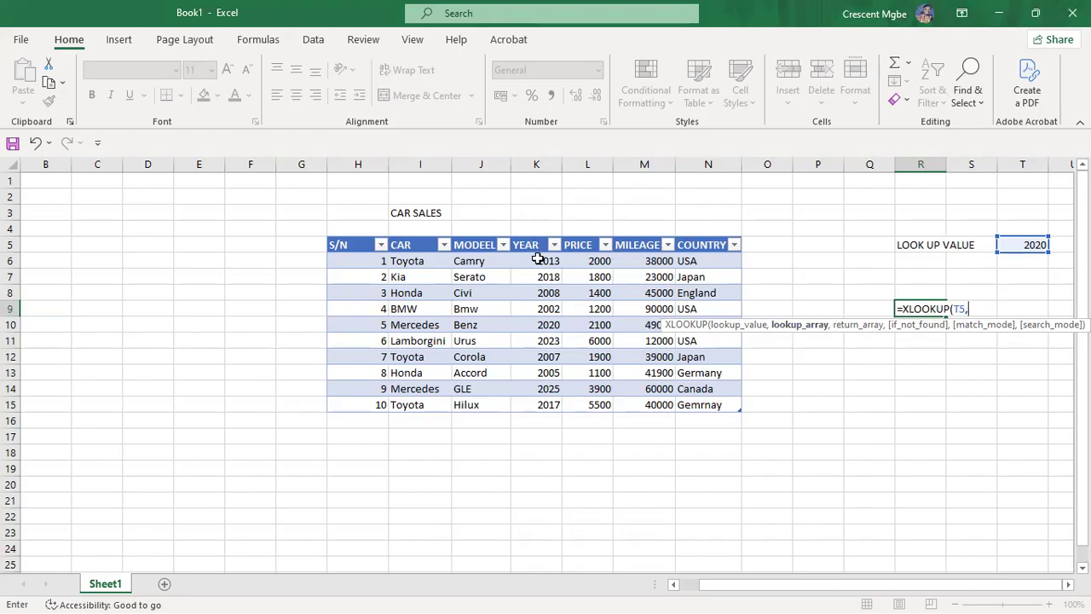
# Step: Finish the XLOOKUP with YEAR as lookup range, CAR as return range and exact match, returning Mercedes
pyautogui.click(537, 164)
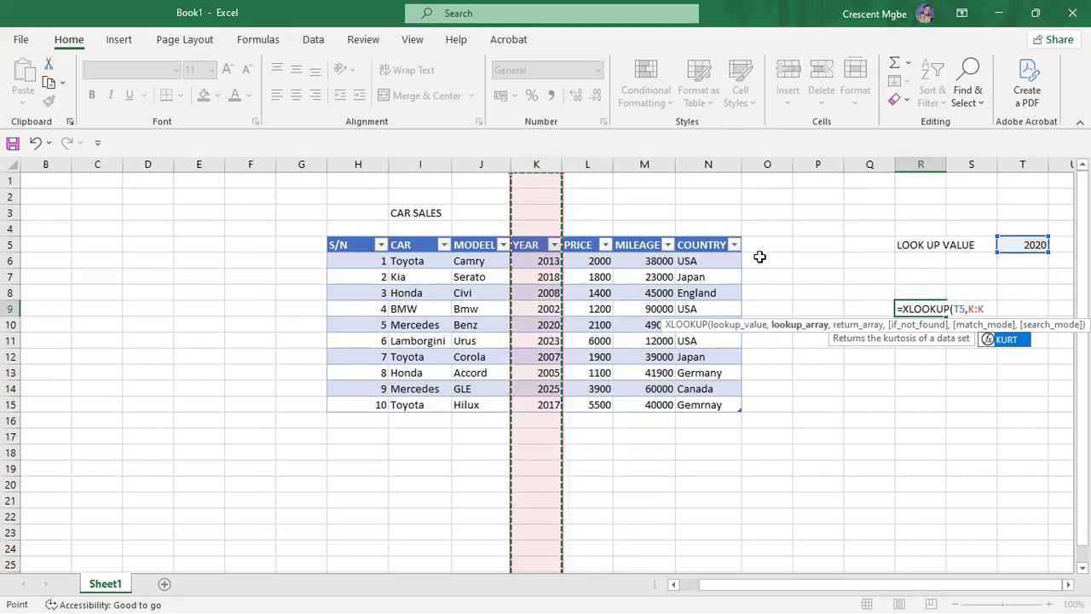
pyautogui.press('BackSpace')
pyautogui.press('BackSpace')
pyautogui.press('BackSpace')
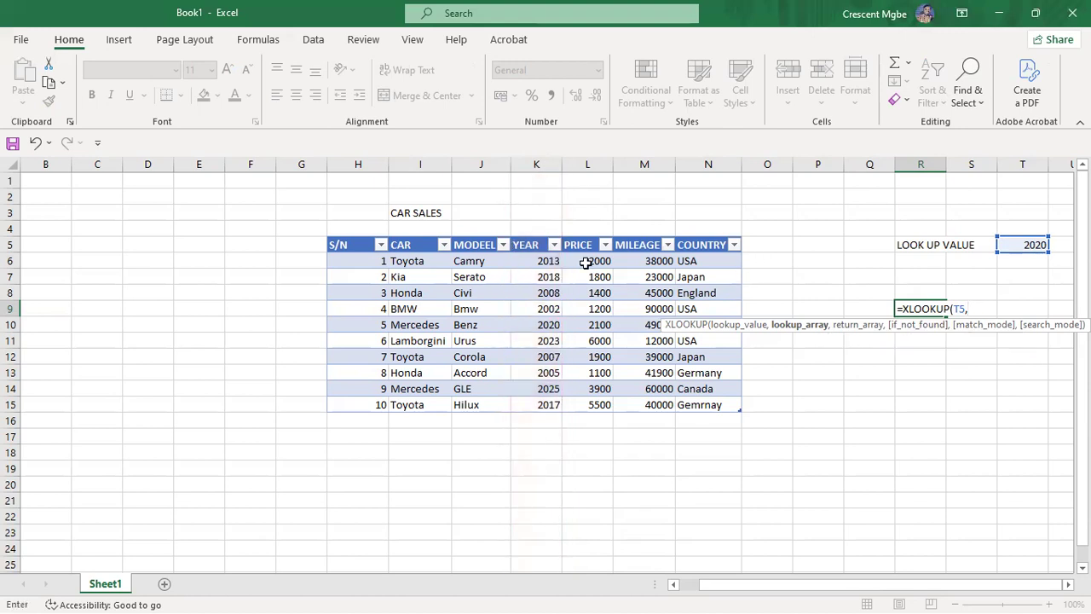
pyautogui.moveTo(545, 260); pyautogui.dragTo(550, 390)
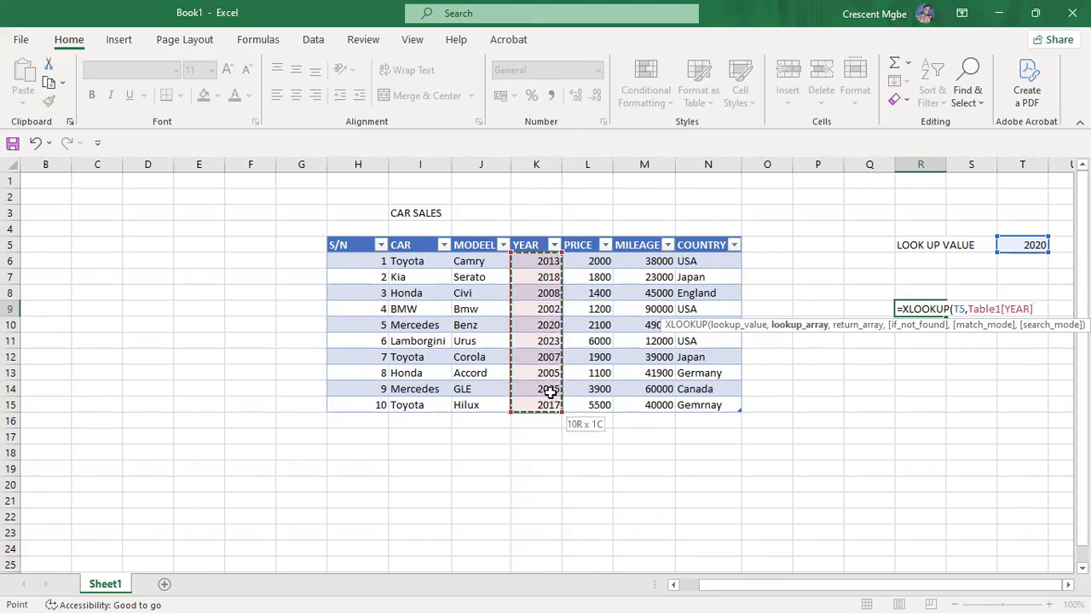
pyautogui.write(',')
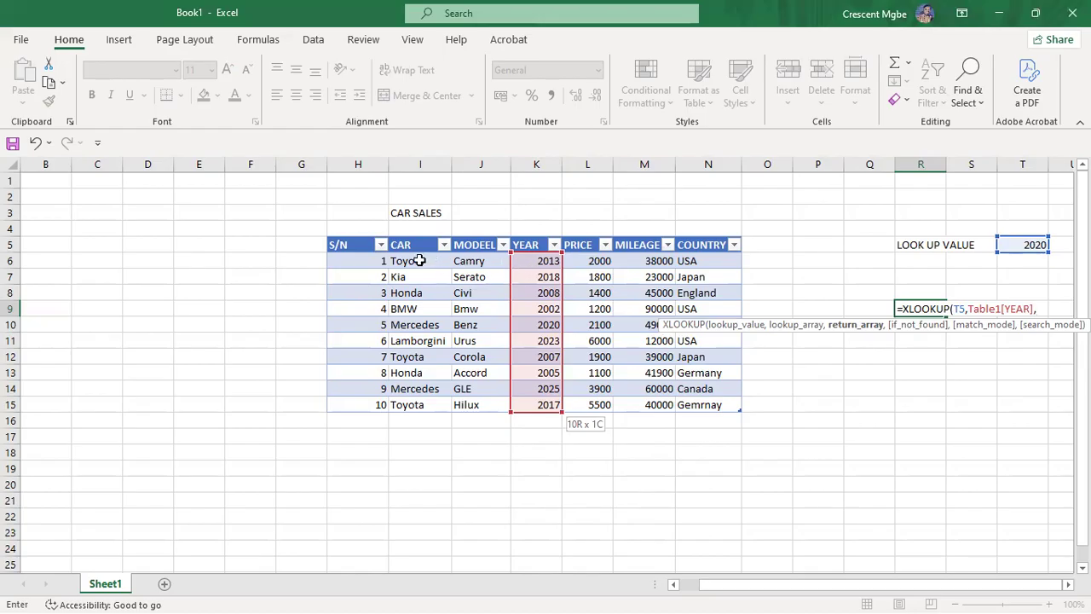
pyautogui.moveTo(419, 260); pyautogui.dragTo(421, 394)
pyautogui.write(',')
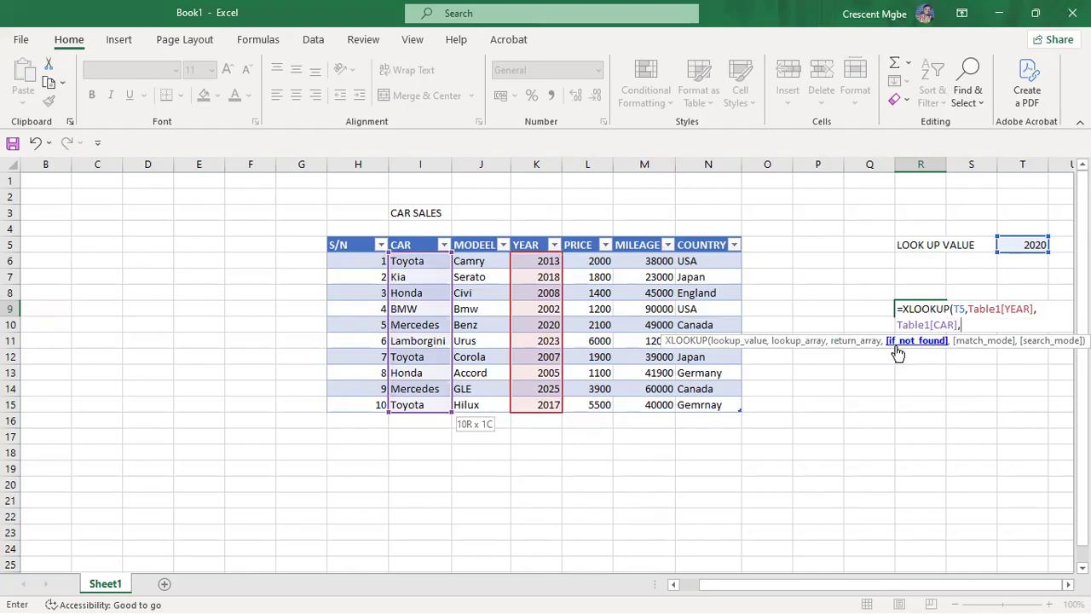
pyautogui.write(',')
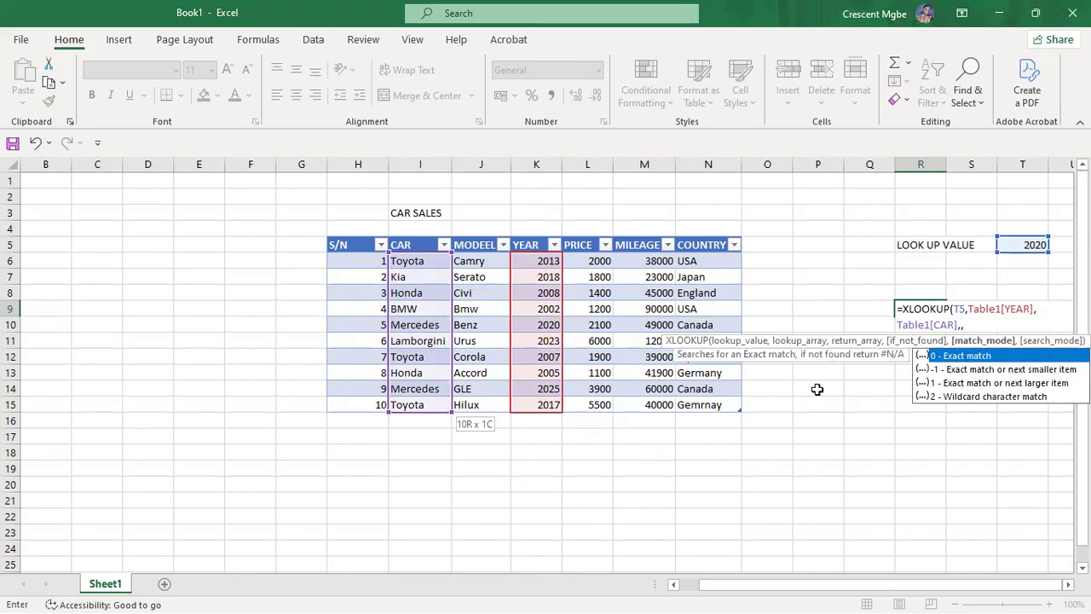
pyautogui.doubleClick(1010, 356)
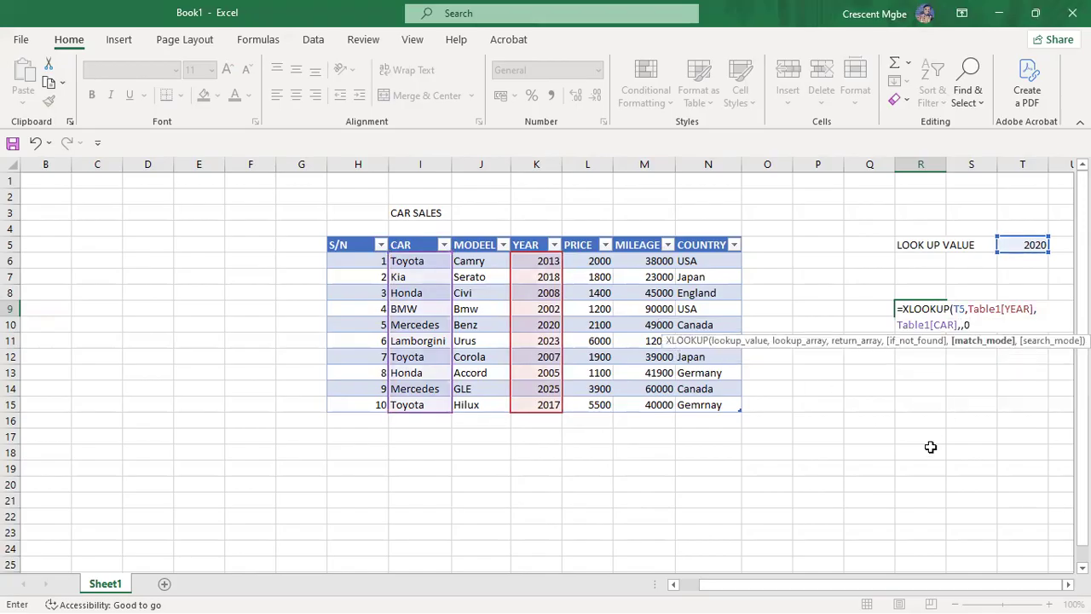
pyautogui.press('Return')
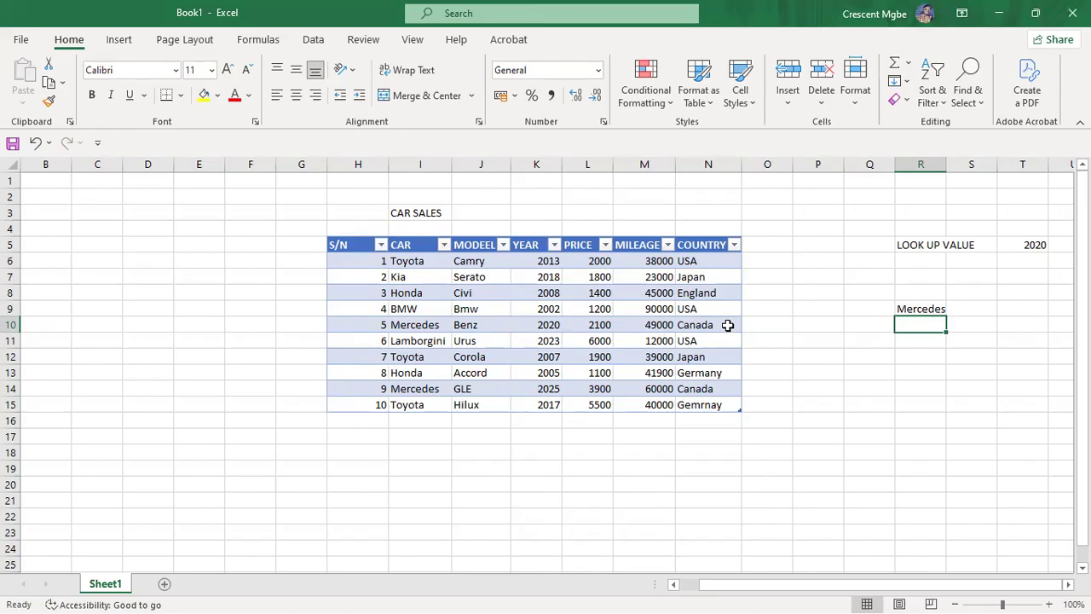
pyautogui.click(989, 312)
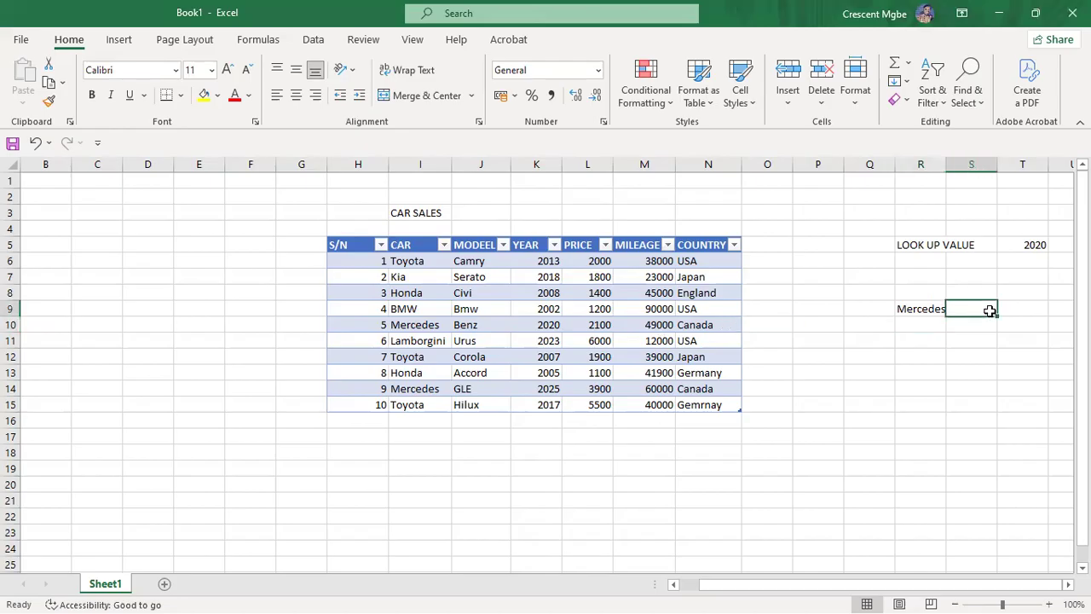
pyautogui.click(921, 313)
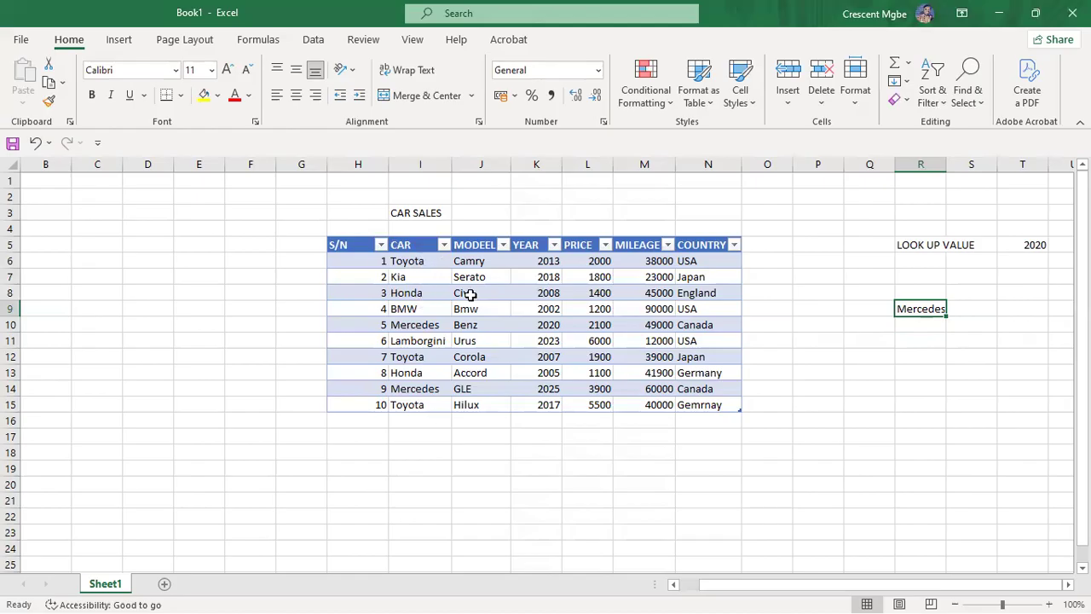
pyautogui.click(318, 324)
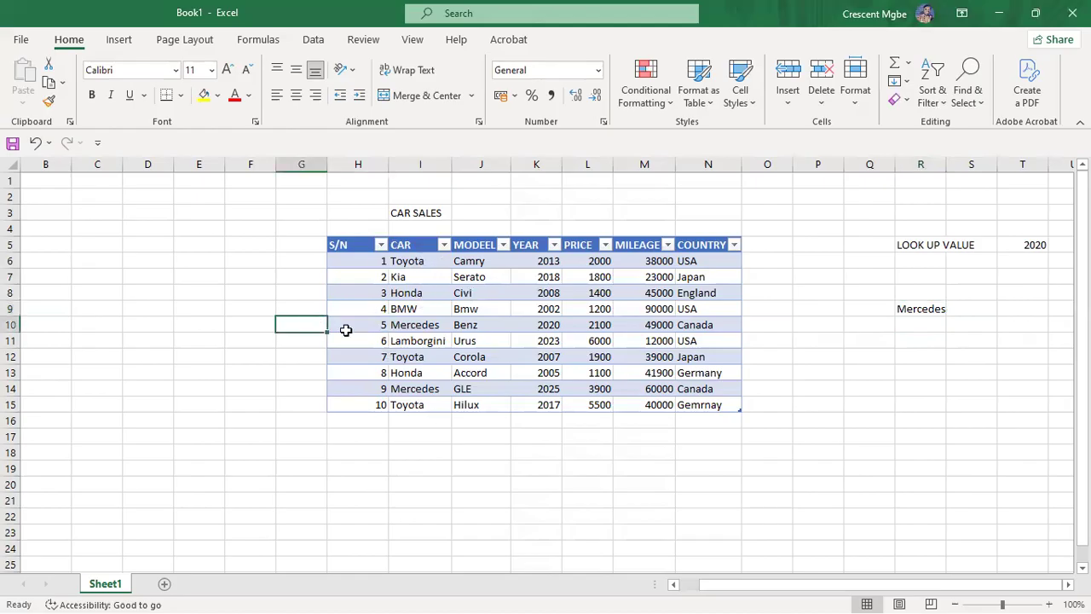
pyautogui.click(425, 331)
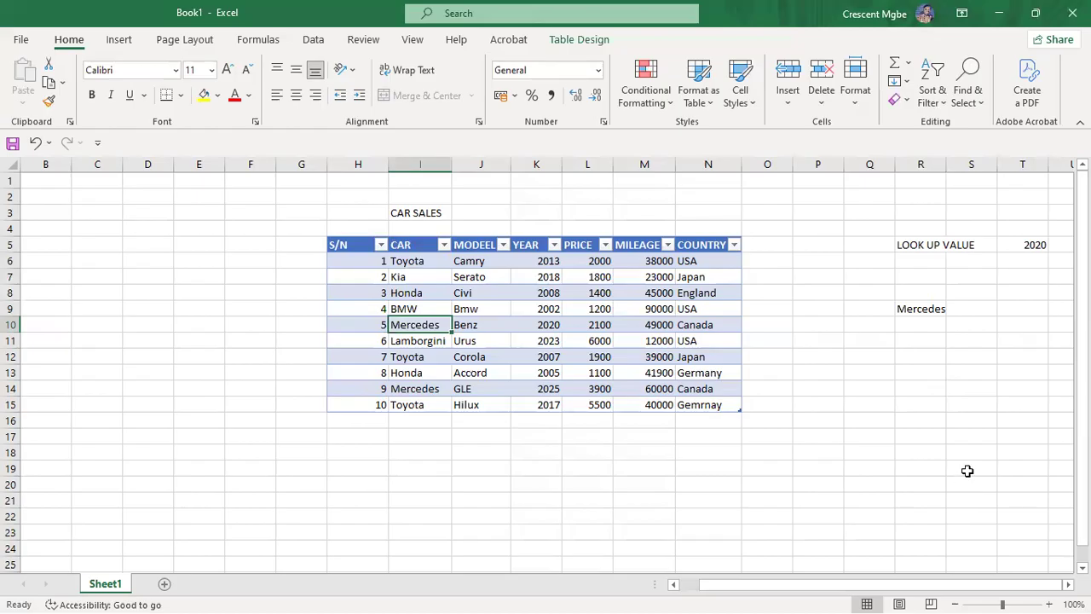
pyautogui.click(915, 314)
pyautogui.moveTo(950, 314); pyautogui.dragTo(947, 406)
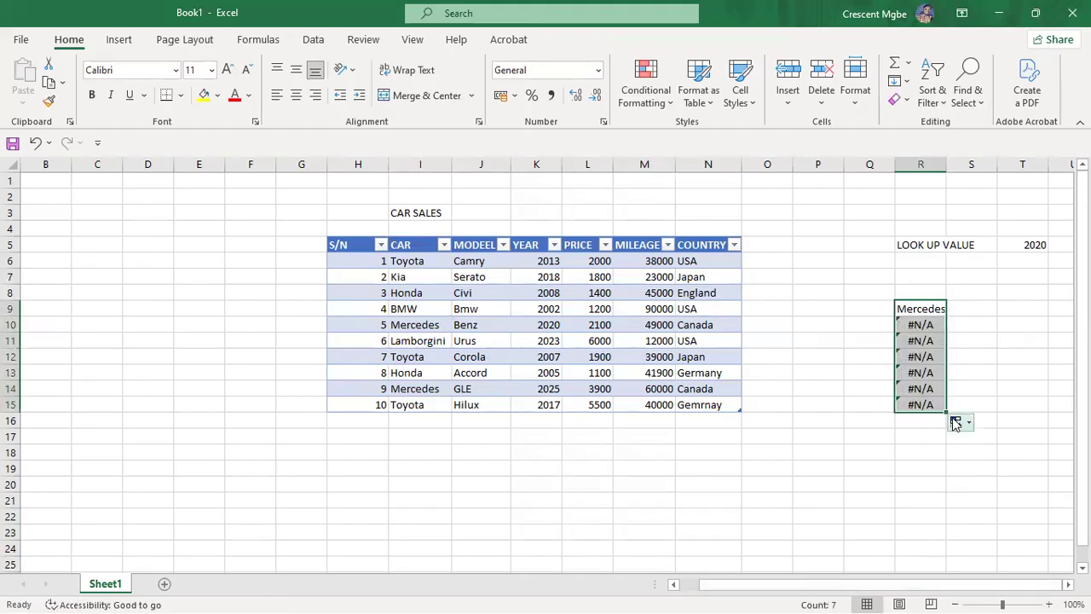
pyautogui.moveTo(948, 410); pyautogui.dragTo(950, 315)
pyautogui.click(923, 421)
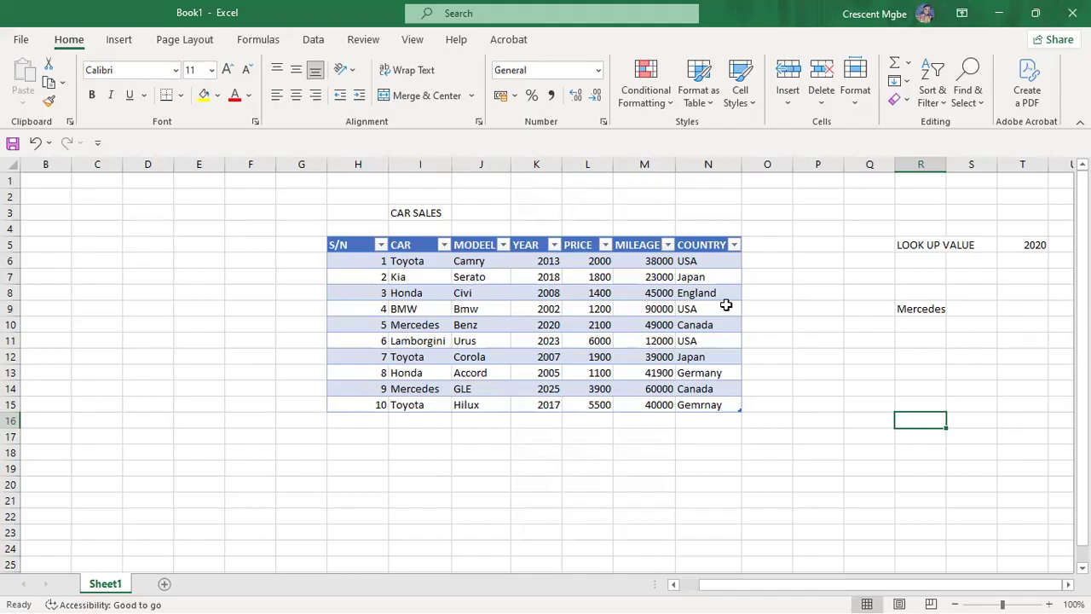
pyautogui.click(915, 312)
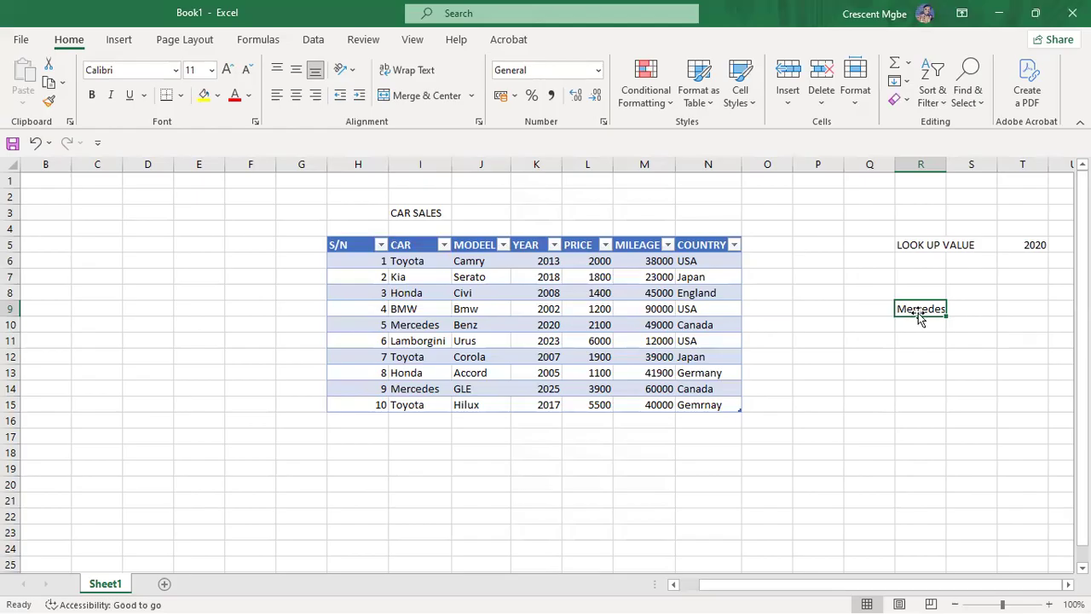
pyautogui.click(822, 454)
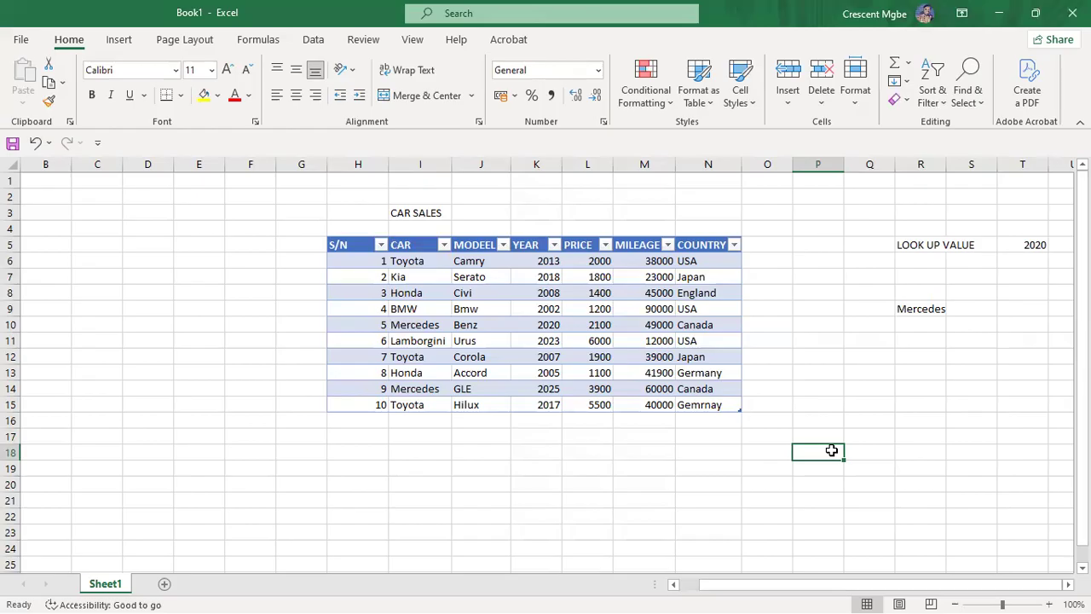
# Step: Enter headers CAR, MILAGE and PRICE in row 18, and BMW in P19 under CAR
pyautogui.write('CAR')
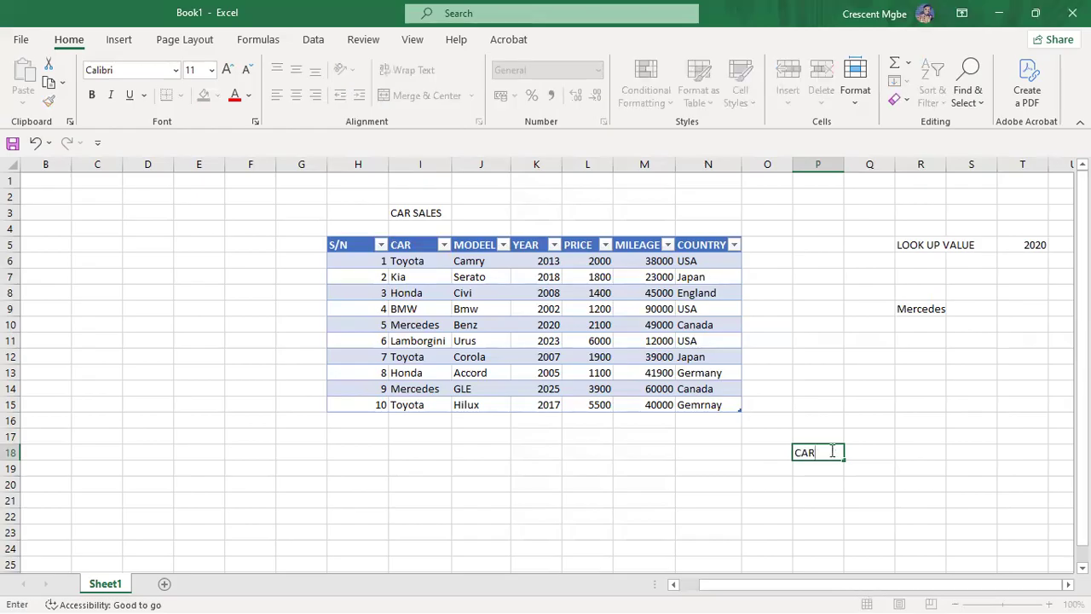
pyautogui.click(914, 455)
pyautogui.write('MILAGE')
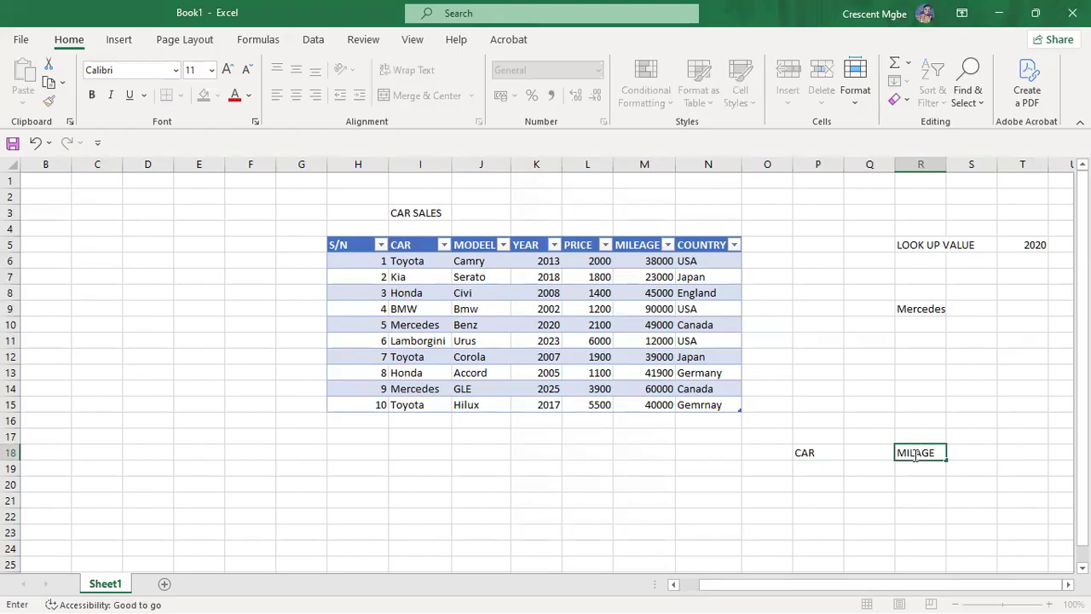
pyautogui.click(975, 449)
pyautogui.write('PRICE')
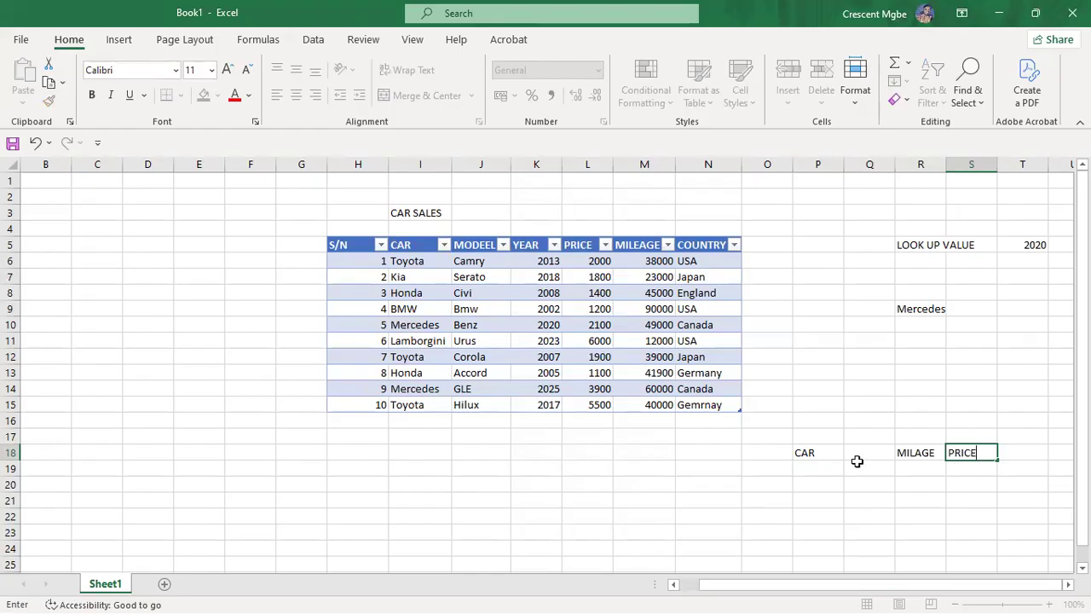
pyautogui.click(829, 469)
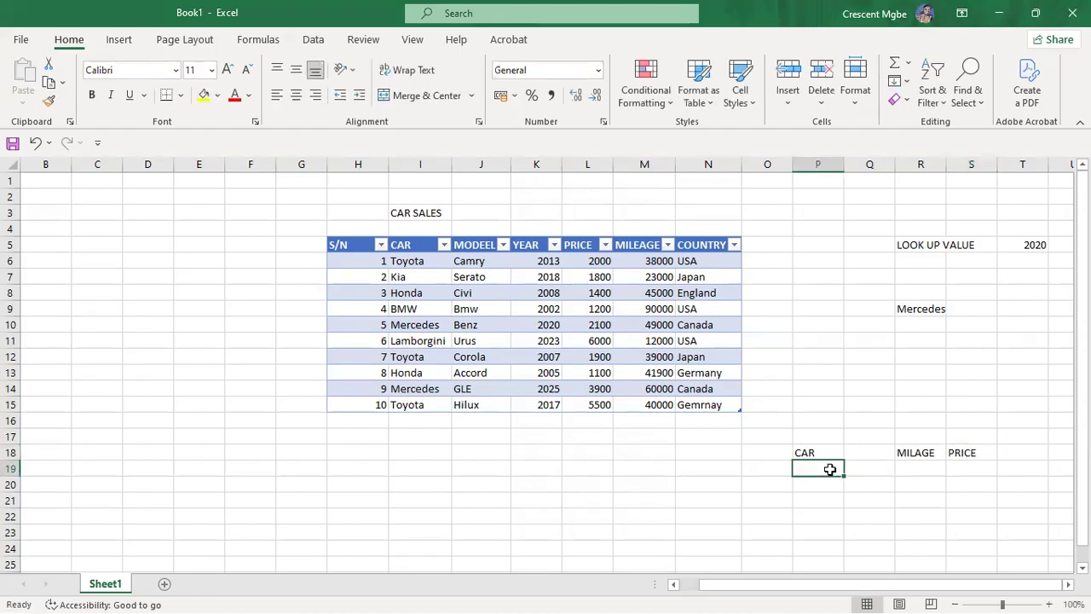
pyautogui.write('BMW')
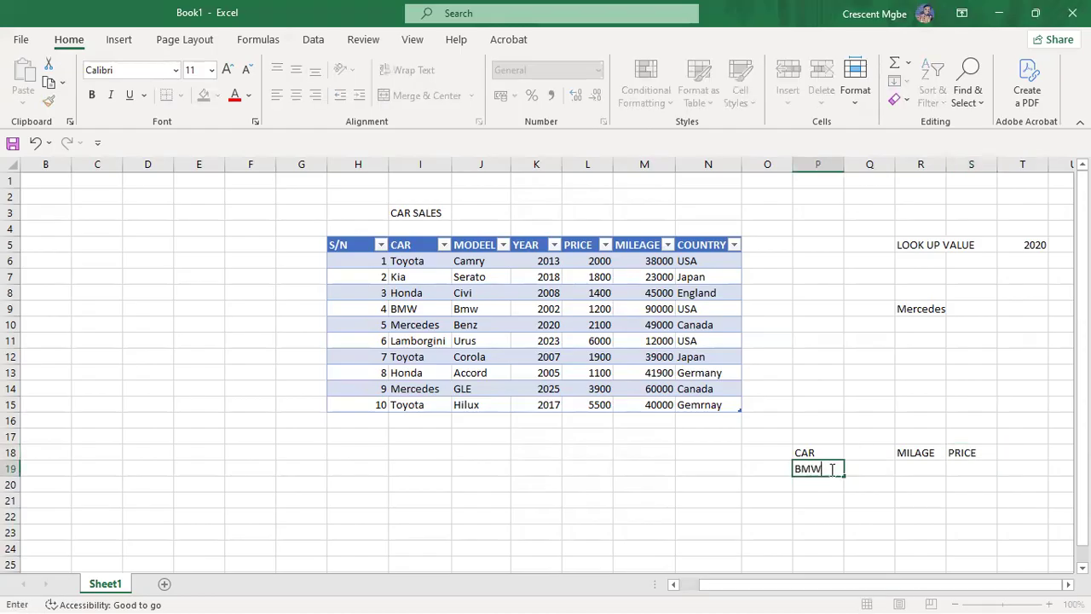
pyautogui.click(928, 466)
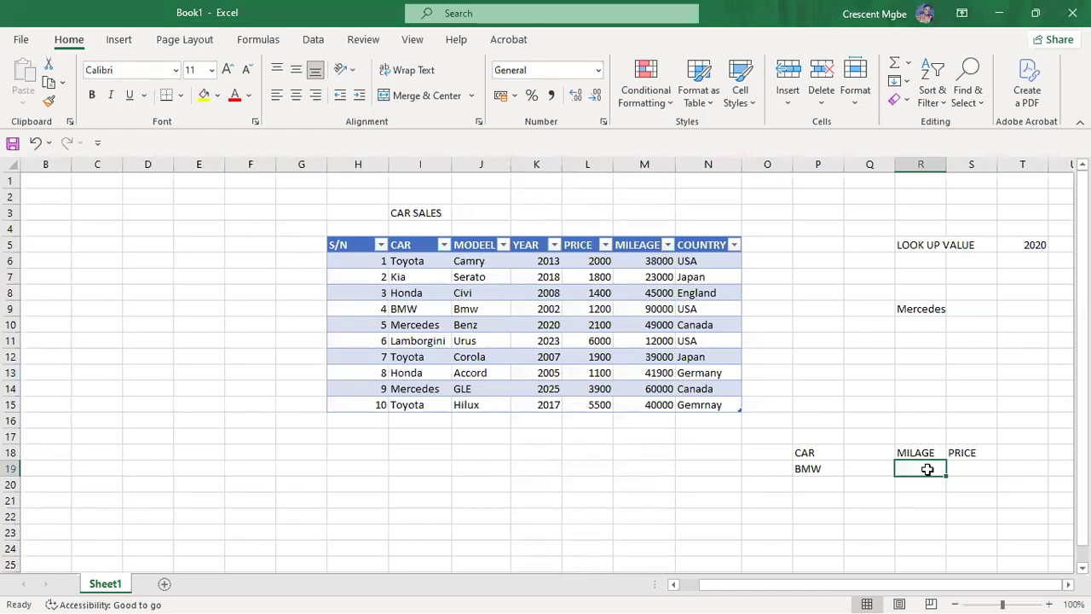
# Step: In R19 enter =VLOOKUP(P19, car sales table, 5, FALSE), returning BMW's mileage 90000
pyautogui.write('=')
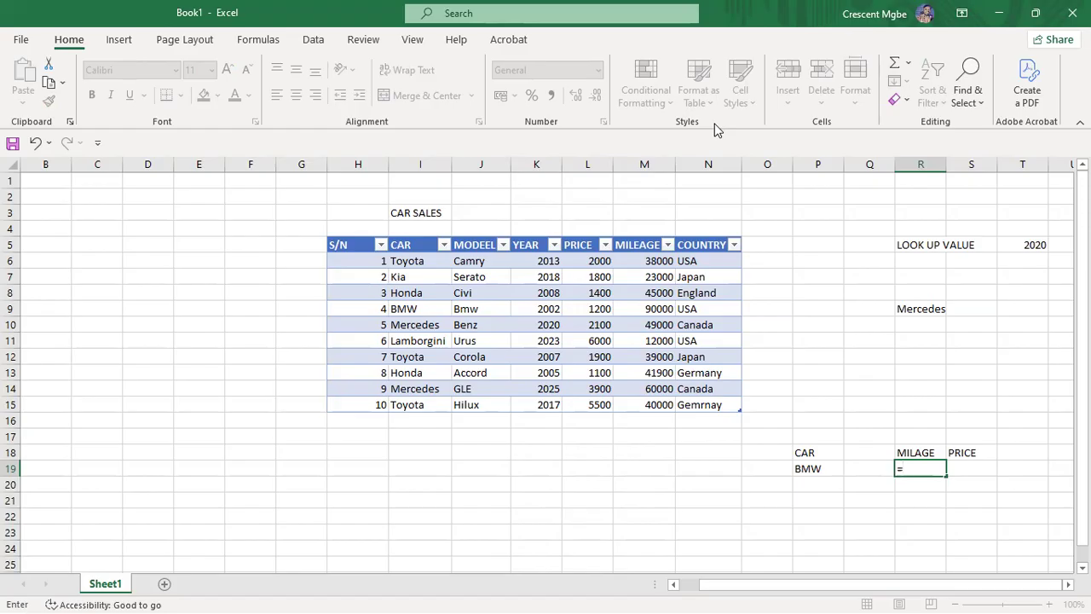
pyautogui.write('VLOO')
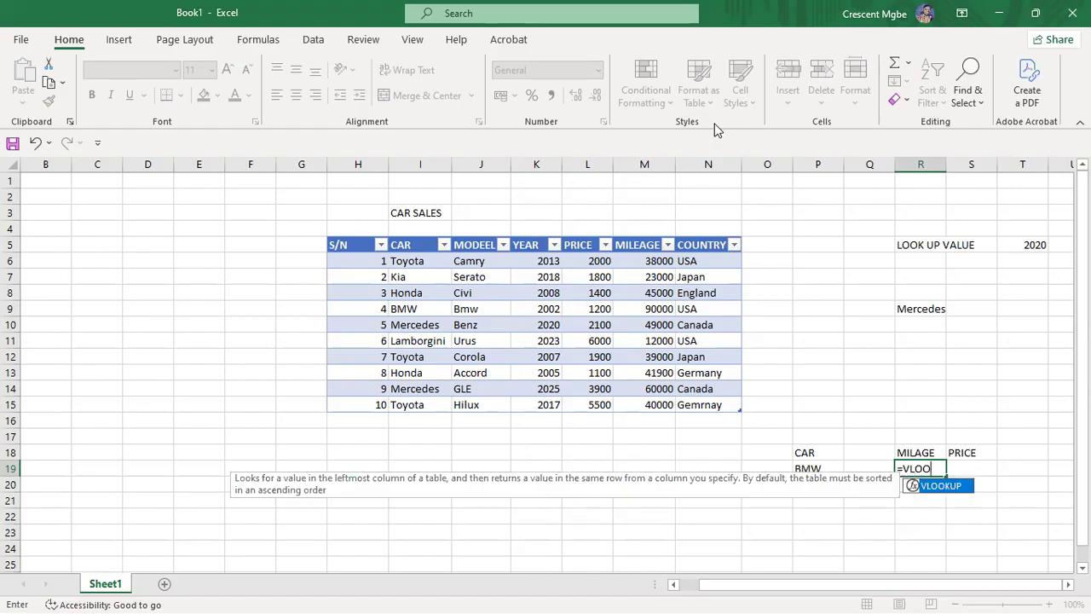
pyautogui.doubleClick(956, 486)
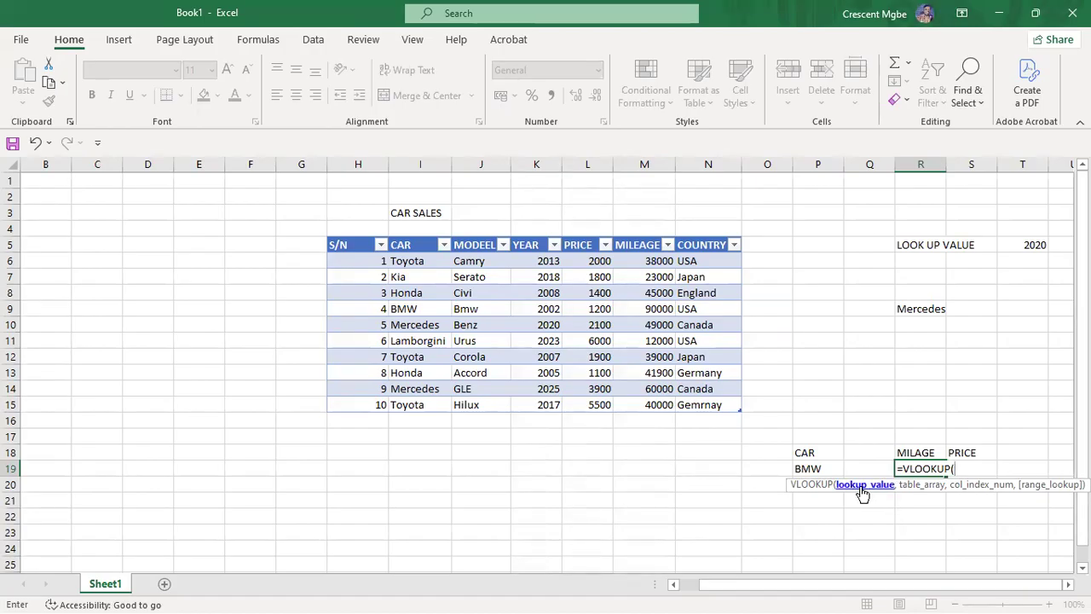
pyautogui.click(815, 468)
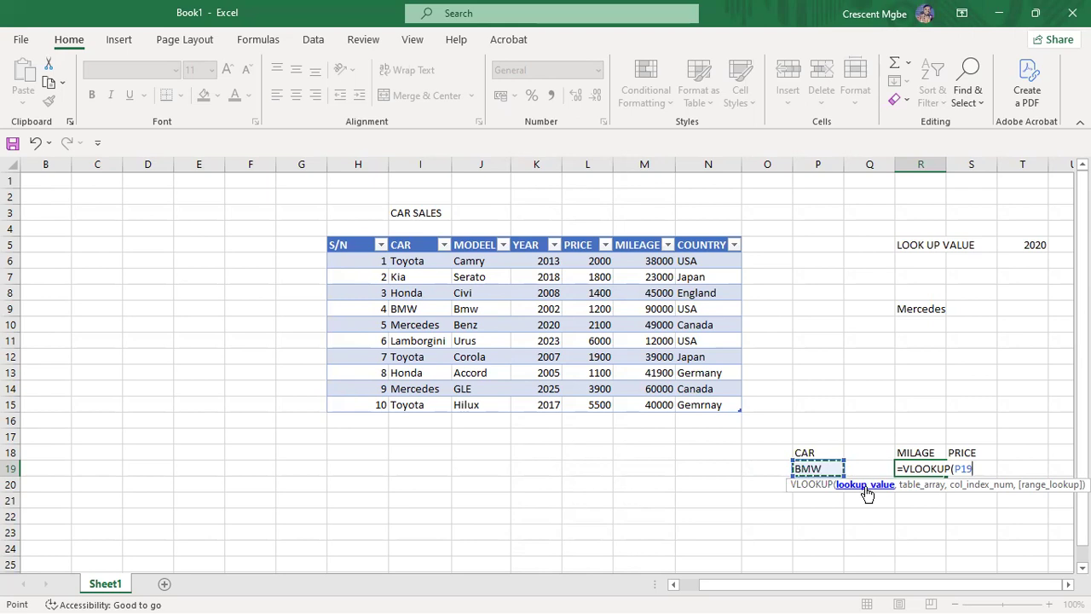
pyautogui.write(',')
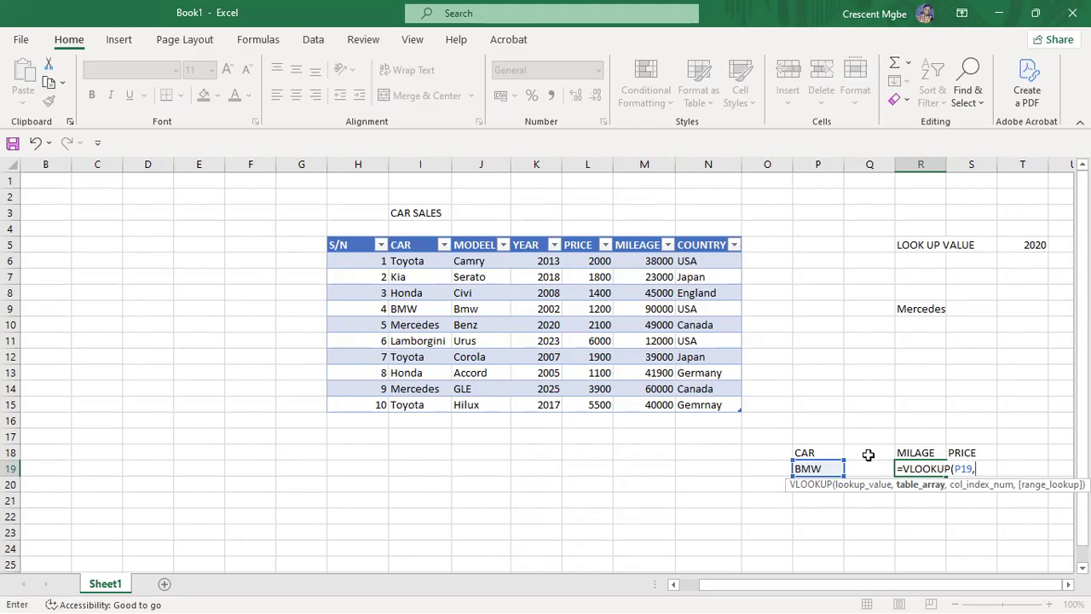
pyautogui.moveTo(406, 261); pyautogui.dragTo(707, 401)
pyautogui.write(',')
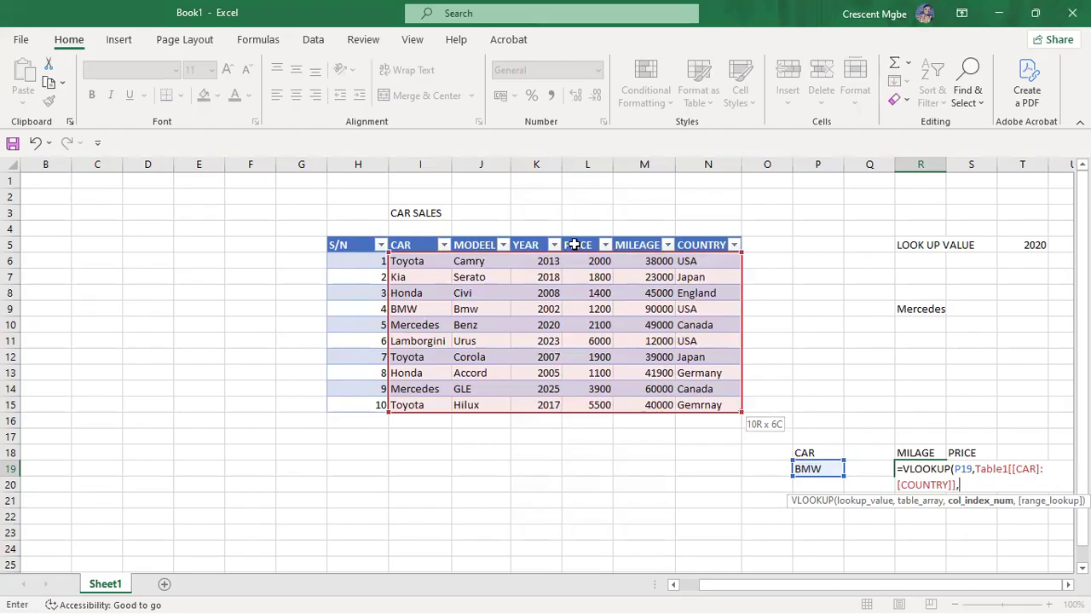
pyautogui.write('5,')
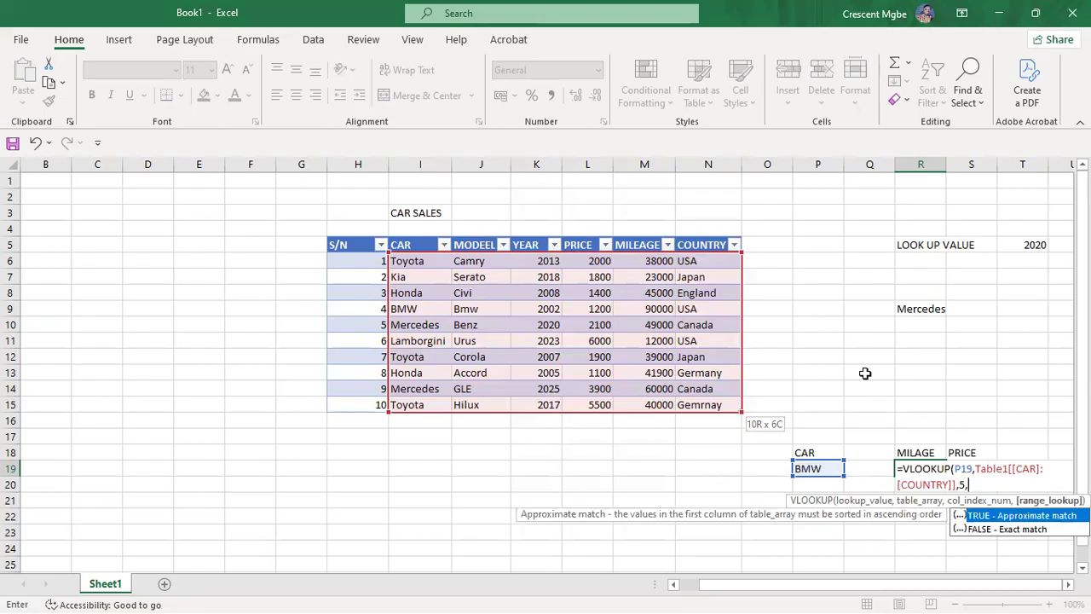
pyautogui.doubleClick(1023, 531)
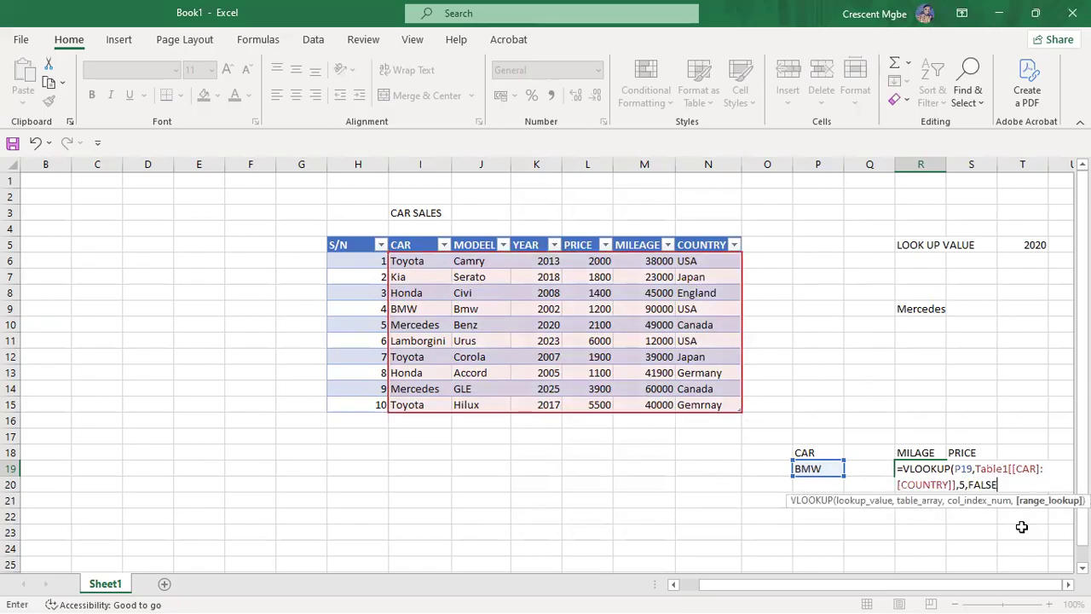
pyautogui.press('Return')
pyautogui.press('Return')
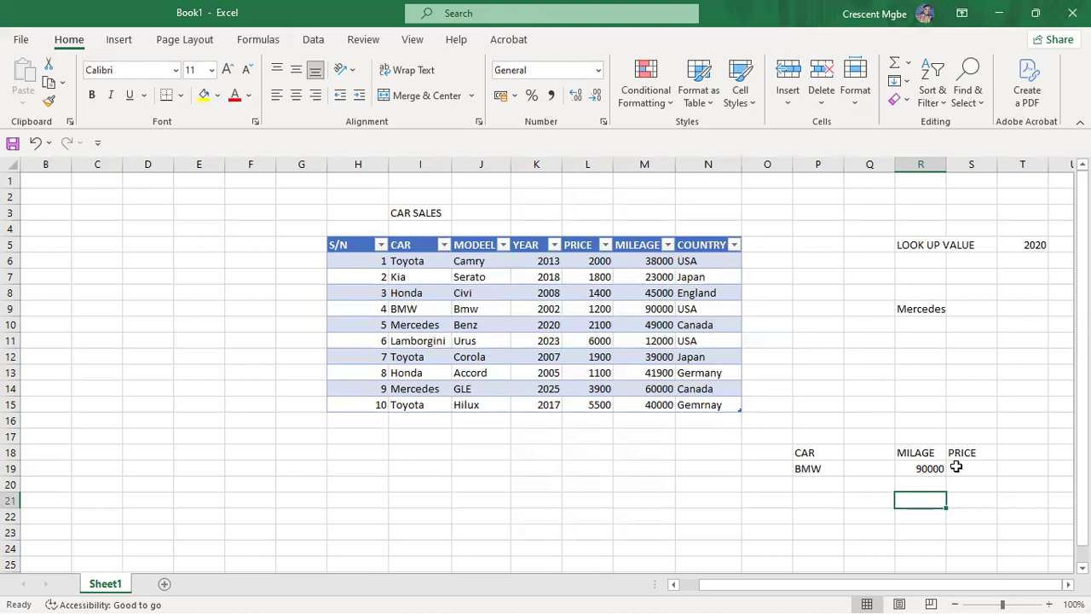
pyautogui.click(818, 468)
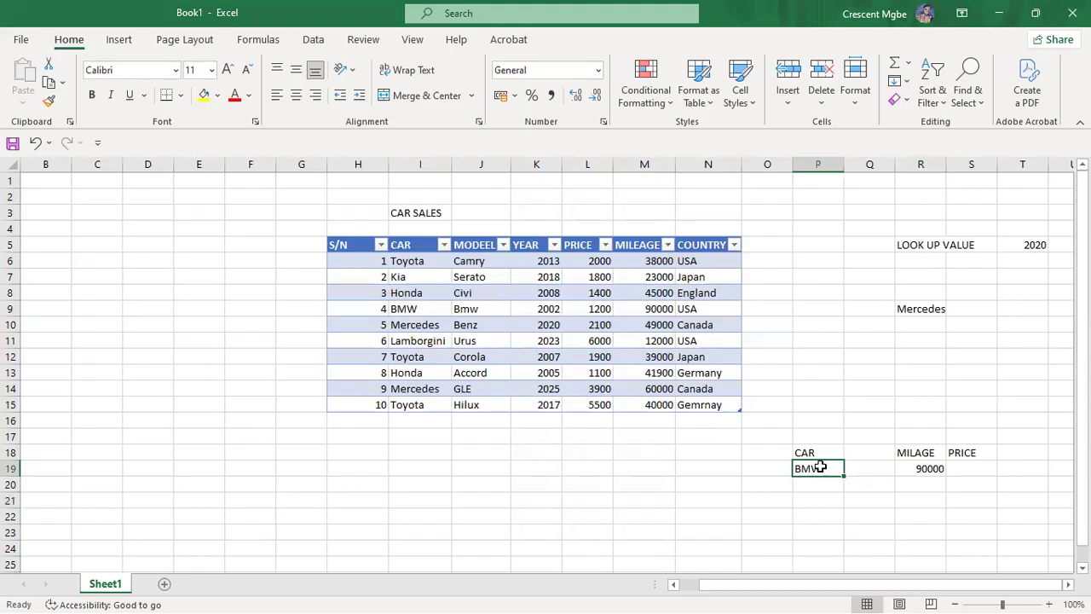
pyautogui.click(398, 310)
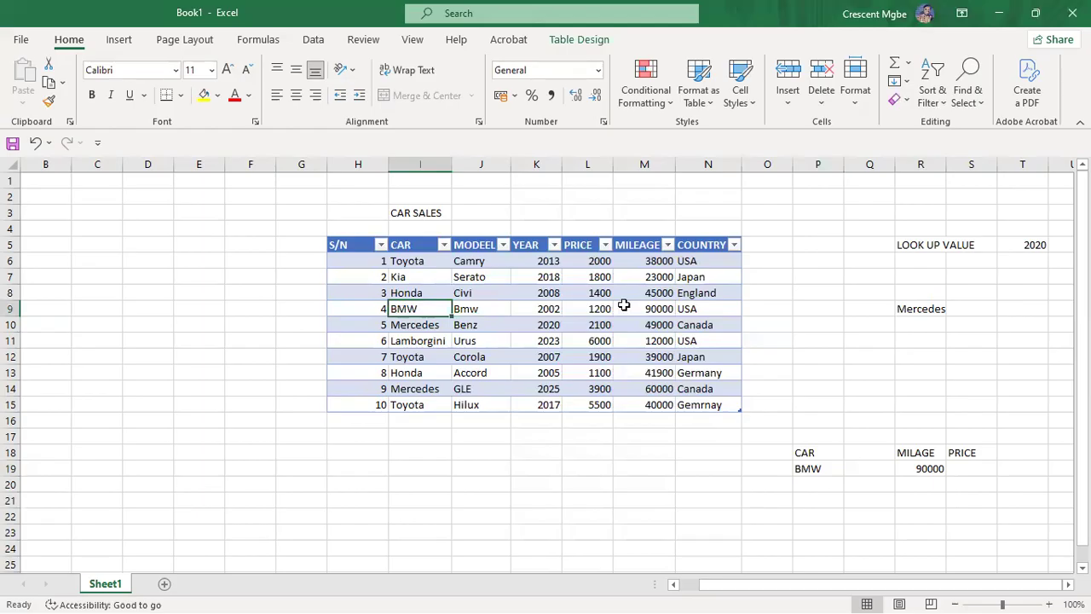
pyautogui.click(587, 223)
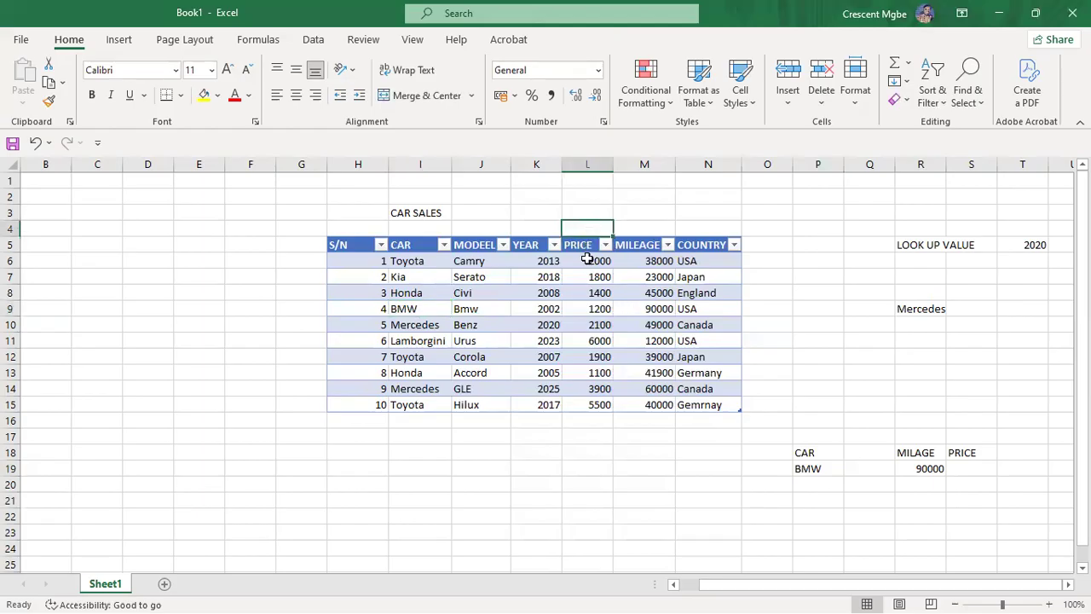
pyautogui.click(597, 312)
pyautogui.click(411, 309)
pyautogui.click(601, 310)
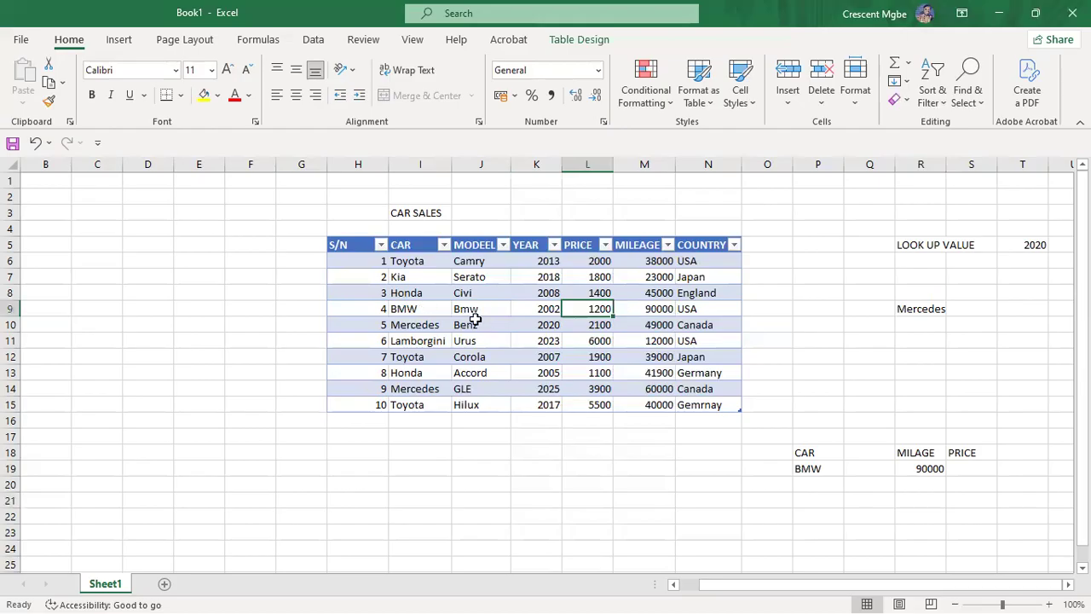
# Step: In S19 enter =VLOOKUP(P19, car sales table, 4, FALSE), returning BMW's price 1200
pyautogui.click(965, 469)
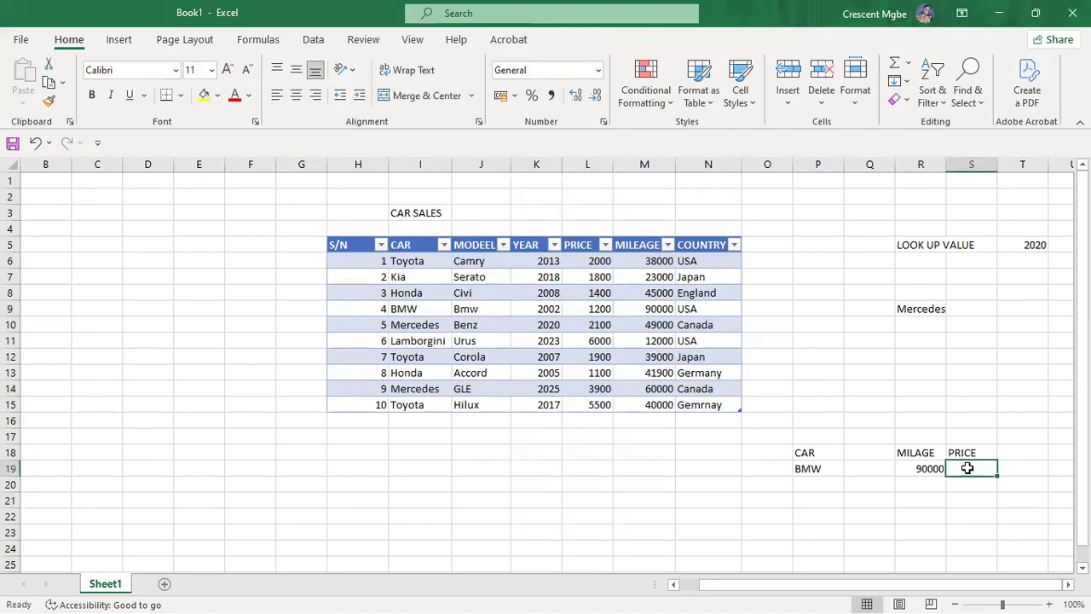
pyautogui.write('=VL')
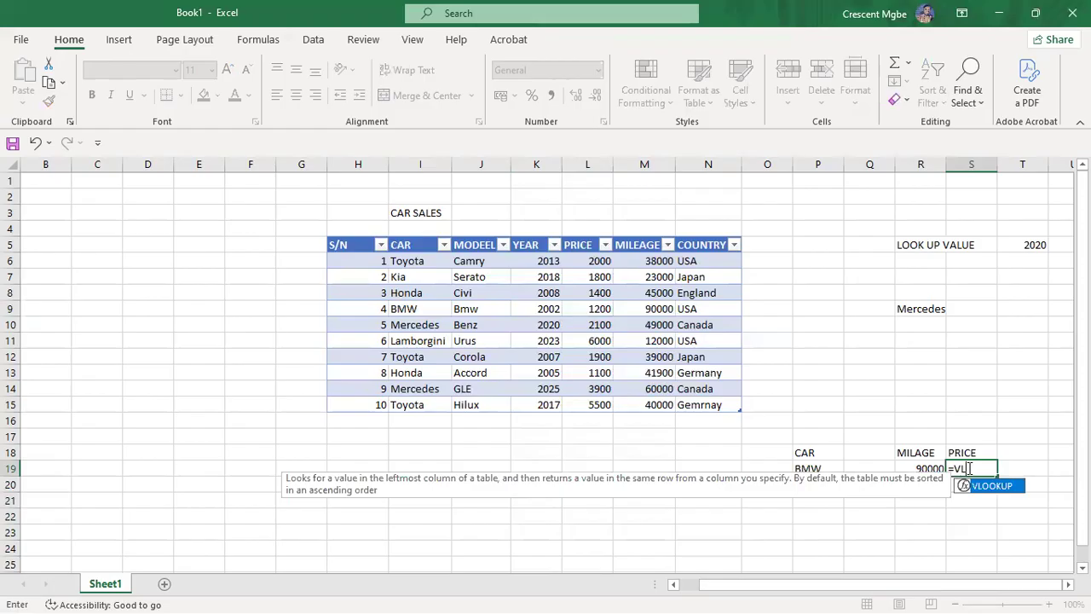
pyautogui.doubleClick(994, 487)
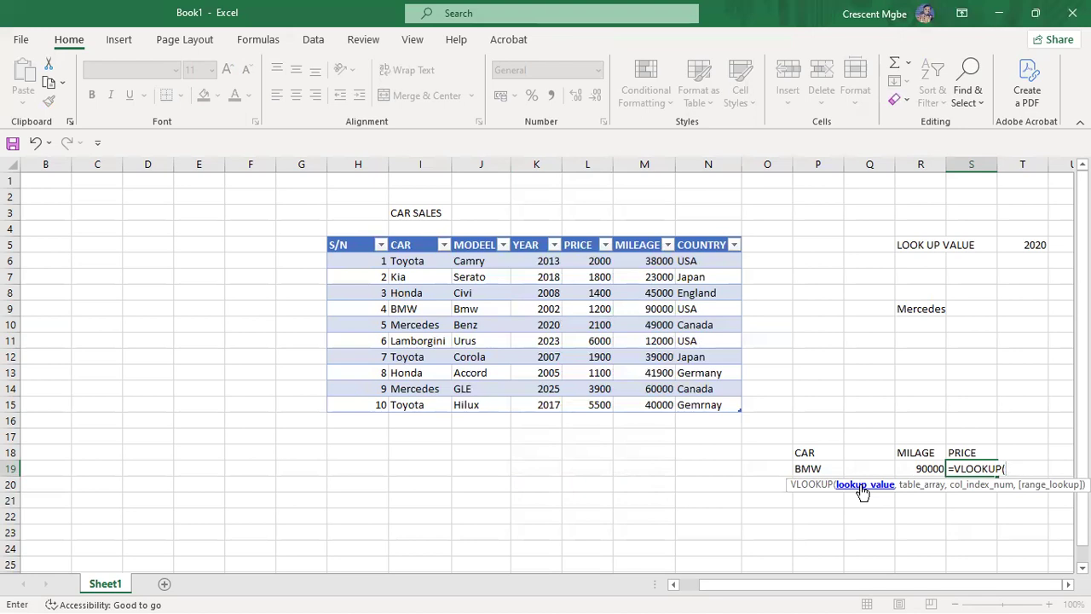
pyautogui.click(823, 469)
pyautogui.write(',')
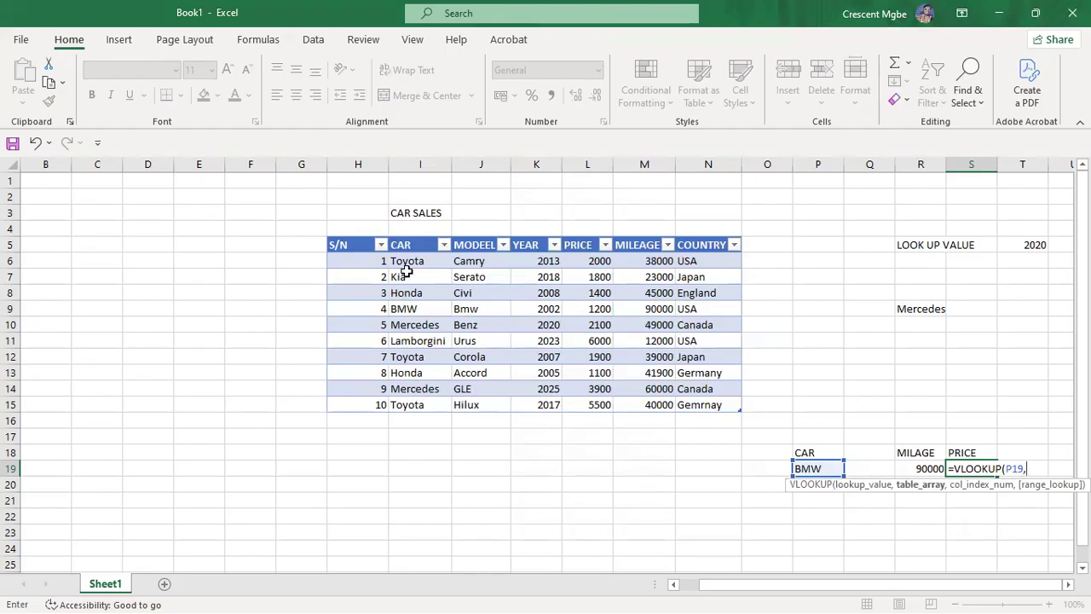
pyautogui.moveTo(400, 267); pyautogui.dragTo(728, 404)
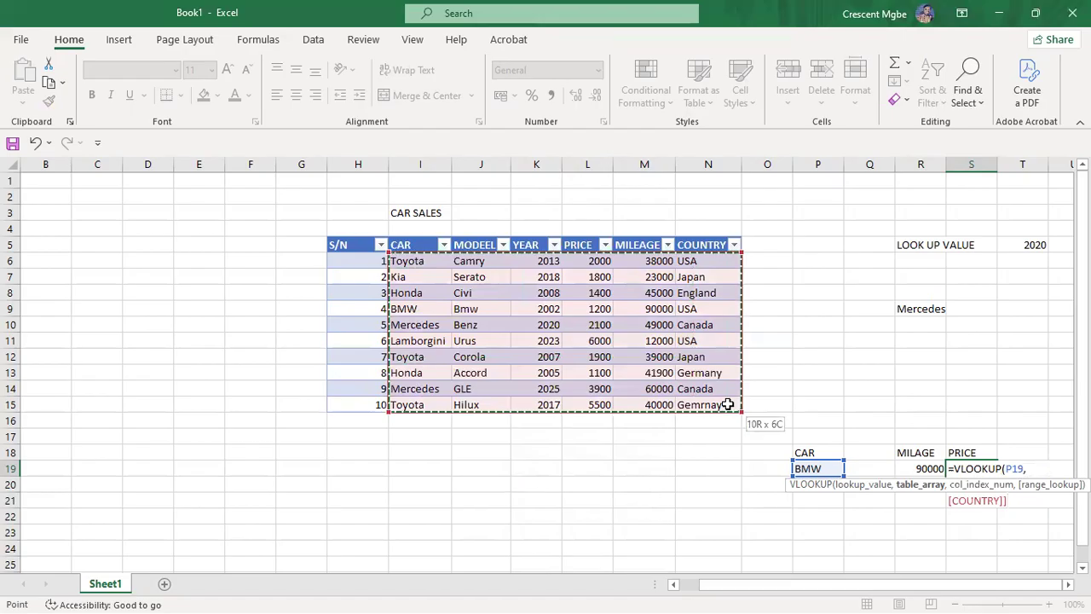
pyautogui.write(',4')
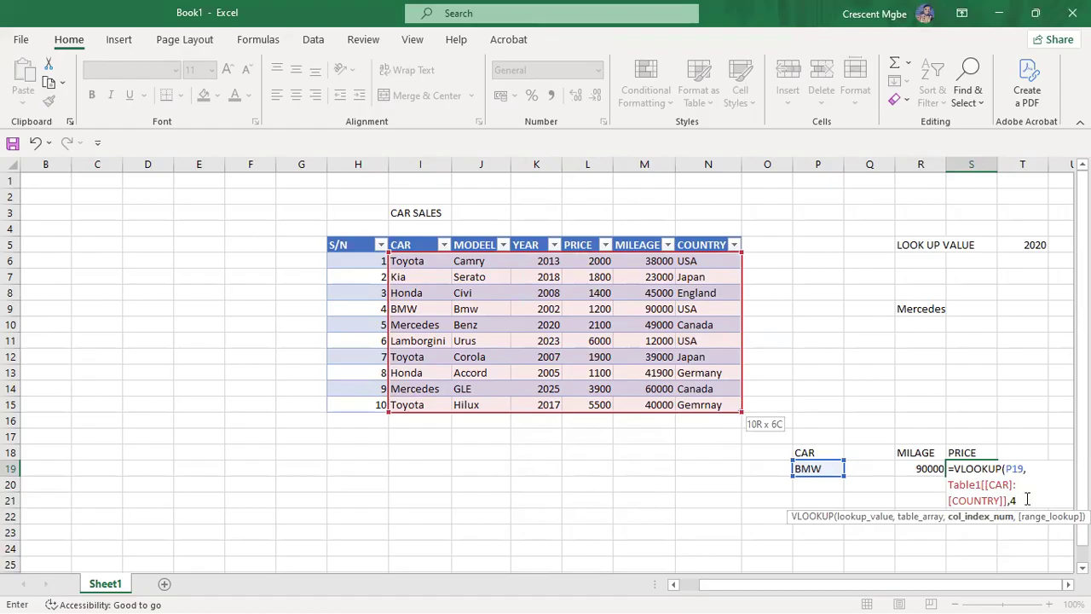
pyautogui.write(',')
pyautogui.doubleClick(1029, 545)
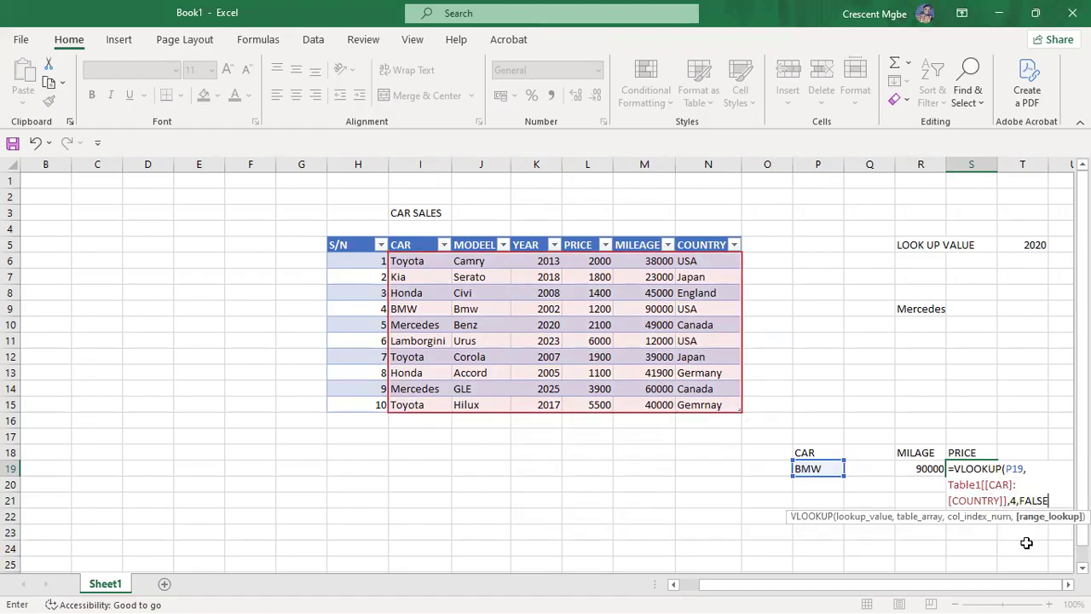
pyautogui.press('Return')
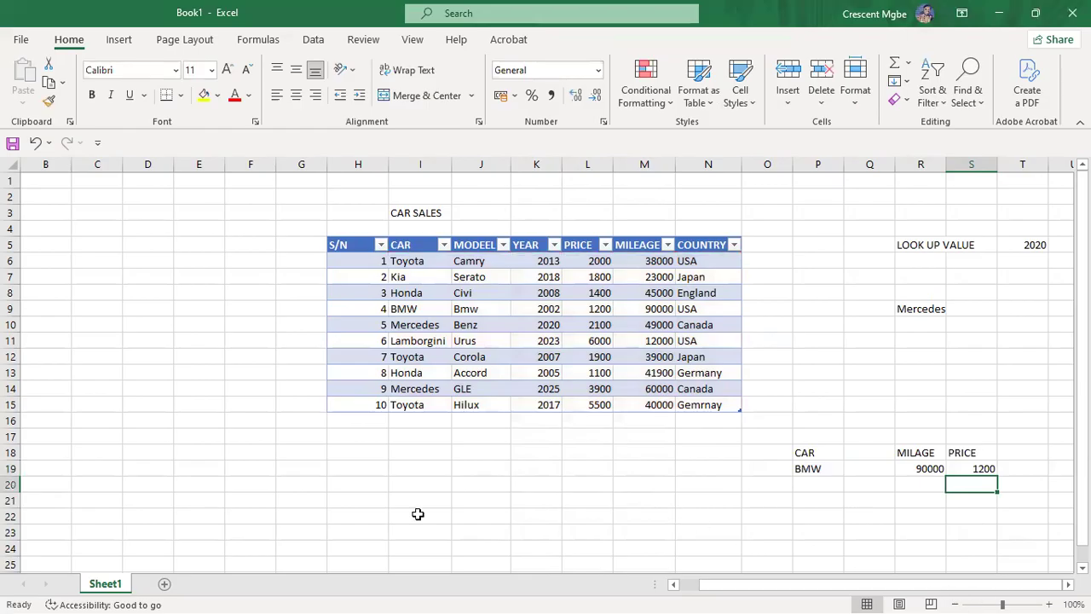
pyautogui.click(418, 514)
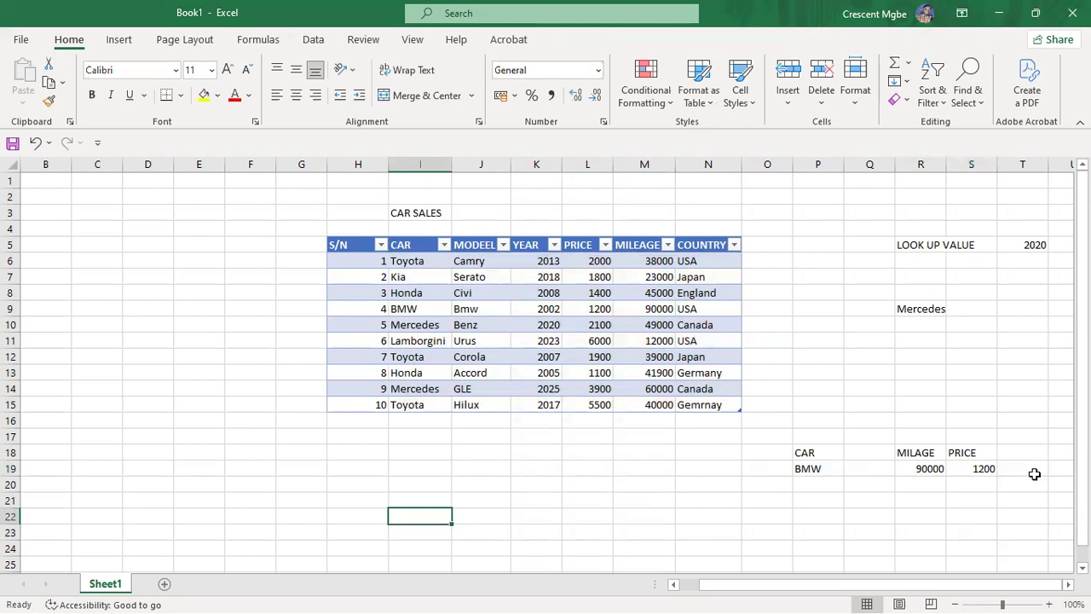
pyautogui.click(1031, 471)
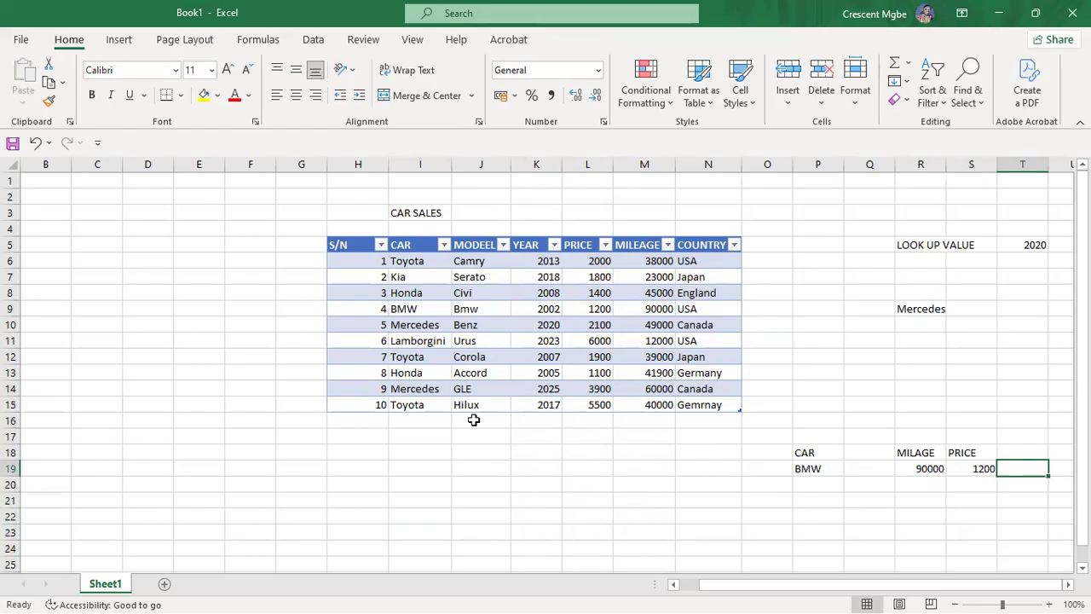
pyautogui.moveTo(798, 438); pyautogui.dragTo(980, 487)
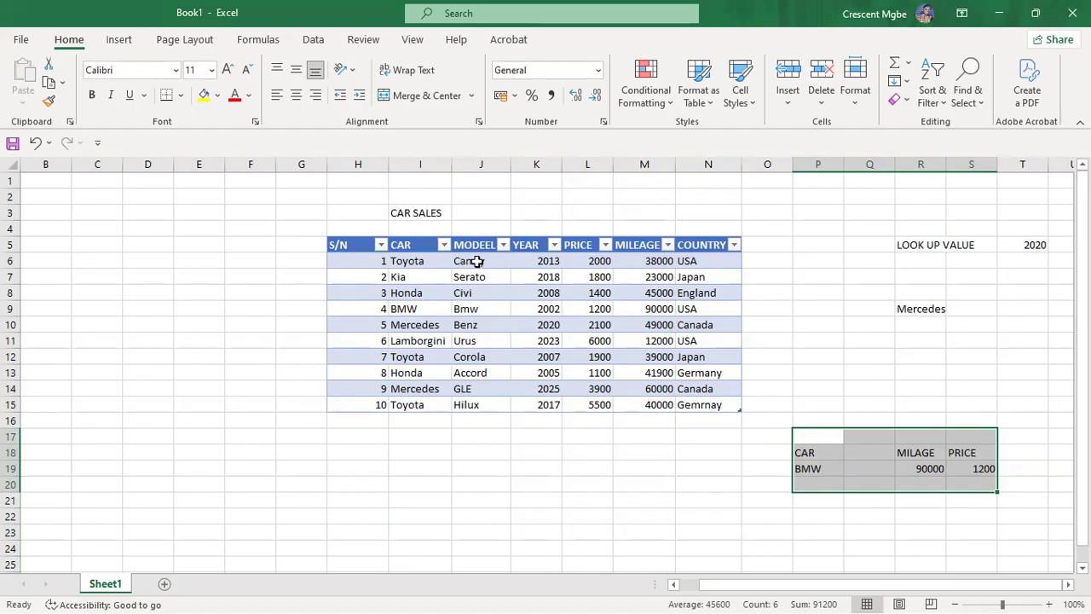
pyautogui.click(813, 469)
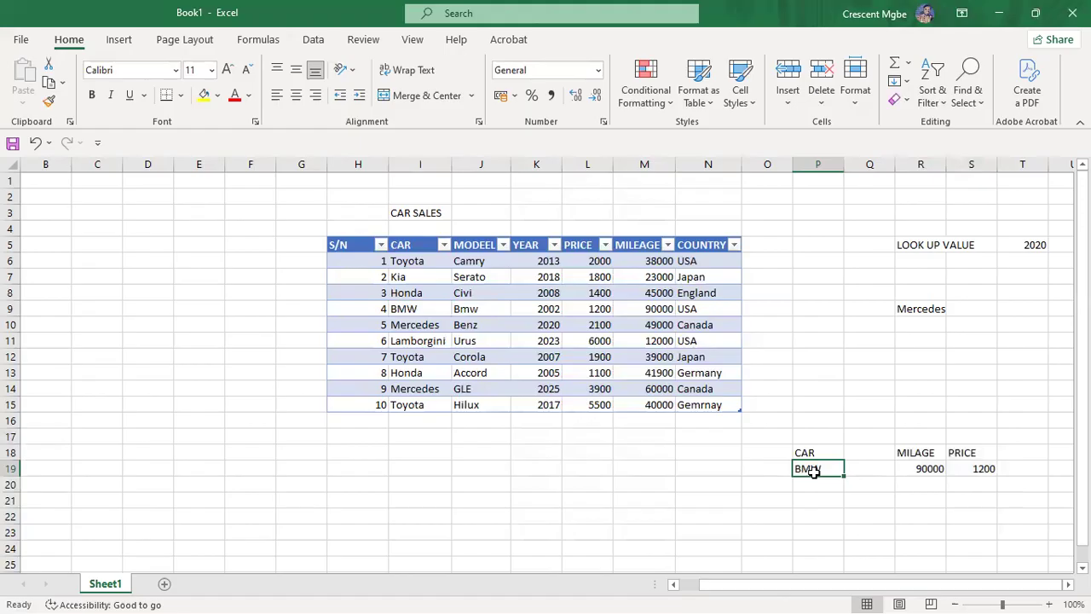
pyautogui.click(412, 310)
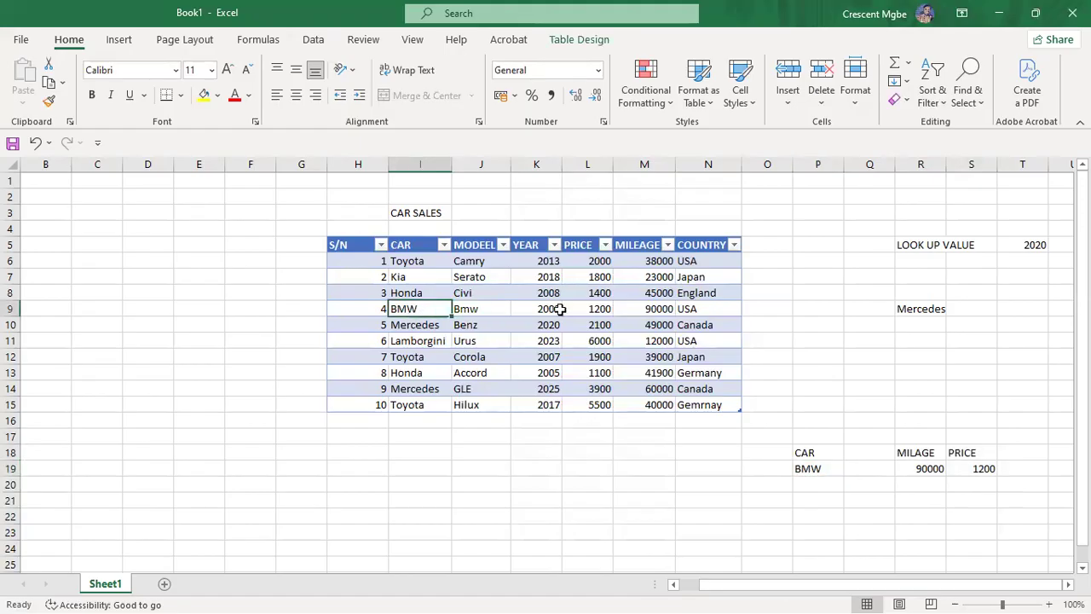
pyautogui.click(659, 311)
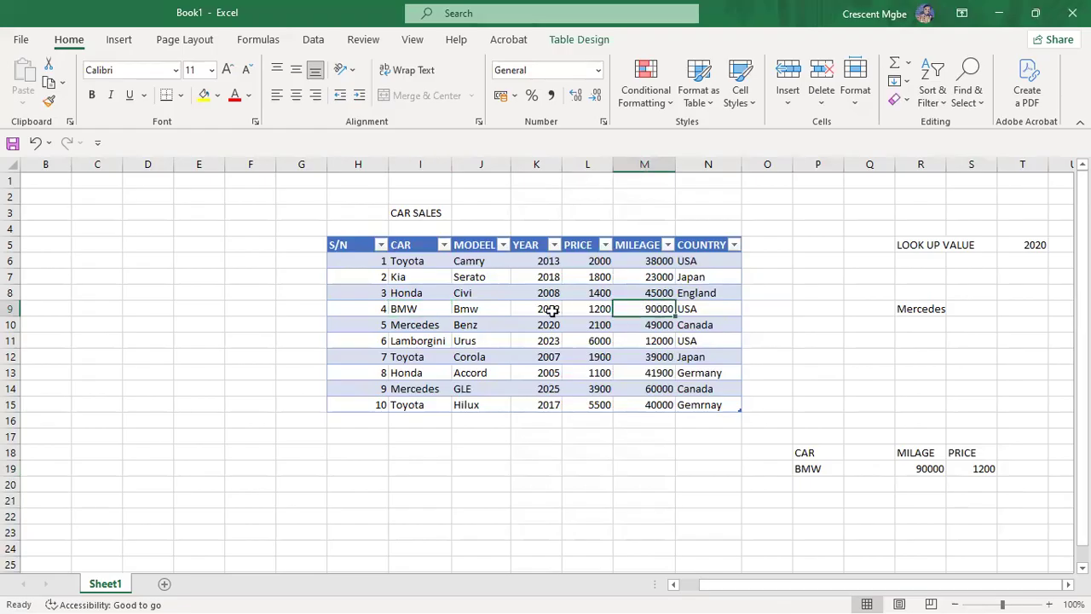
pyautogui.click(401, 309)
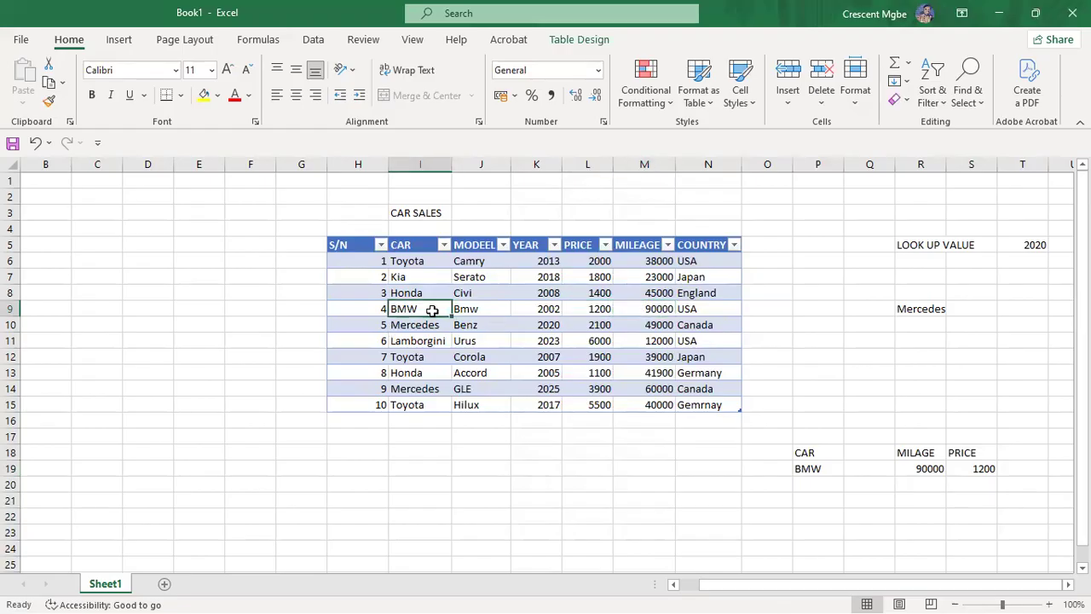
pyautogui.click(646, 312)
pyautogui.click(417, 312)
pyautogui.click(651, 261)
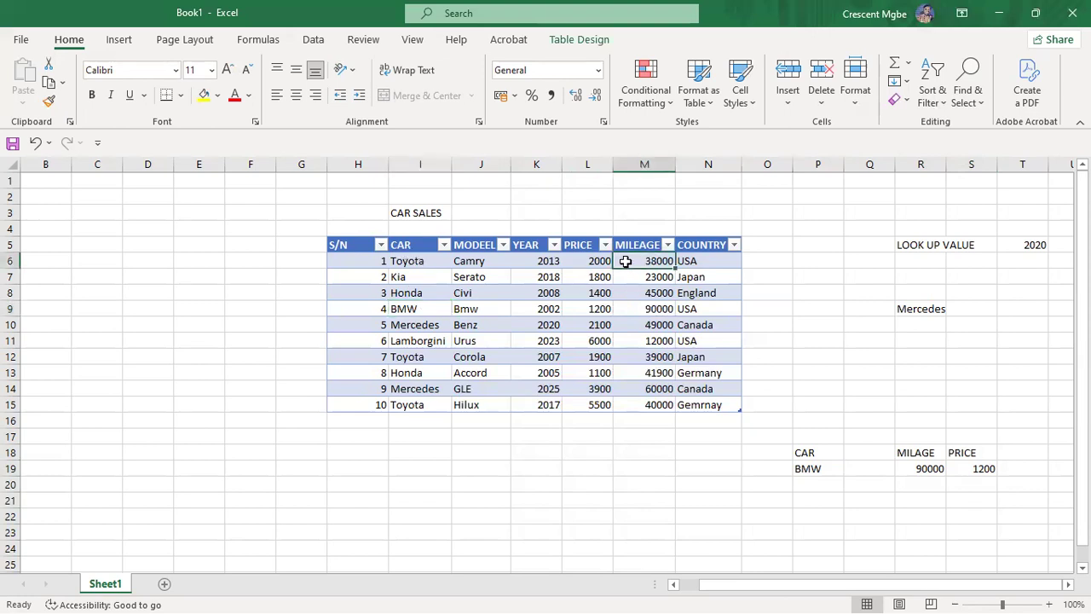
pyautogui.click(408, 260)
pyautogui.click(412, 311)
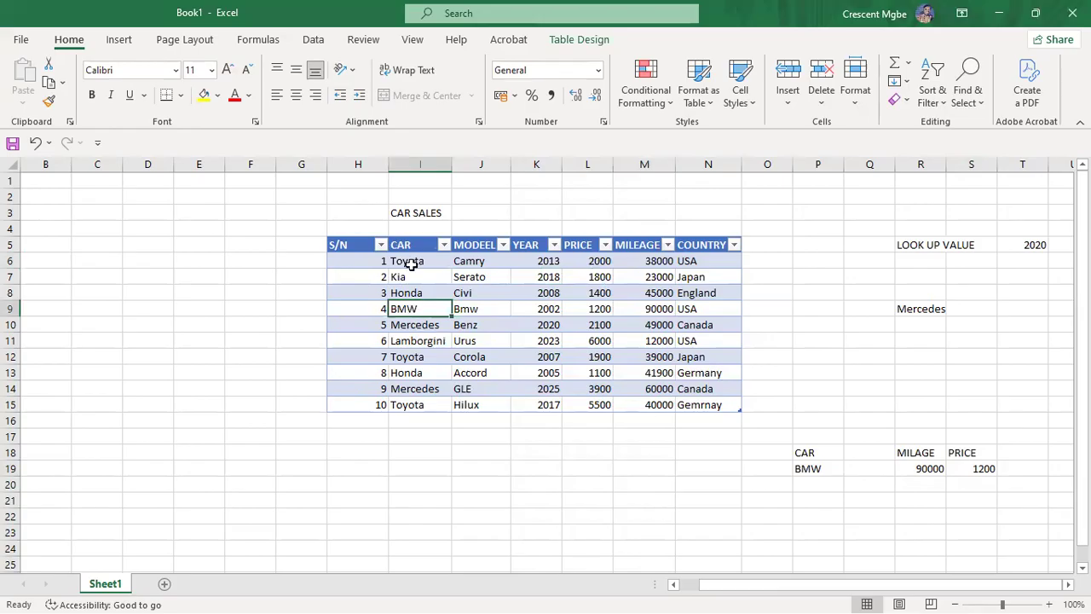
pyautogui.click(410, 260)
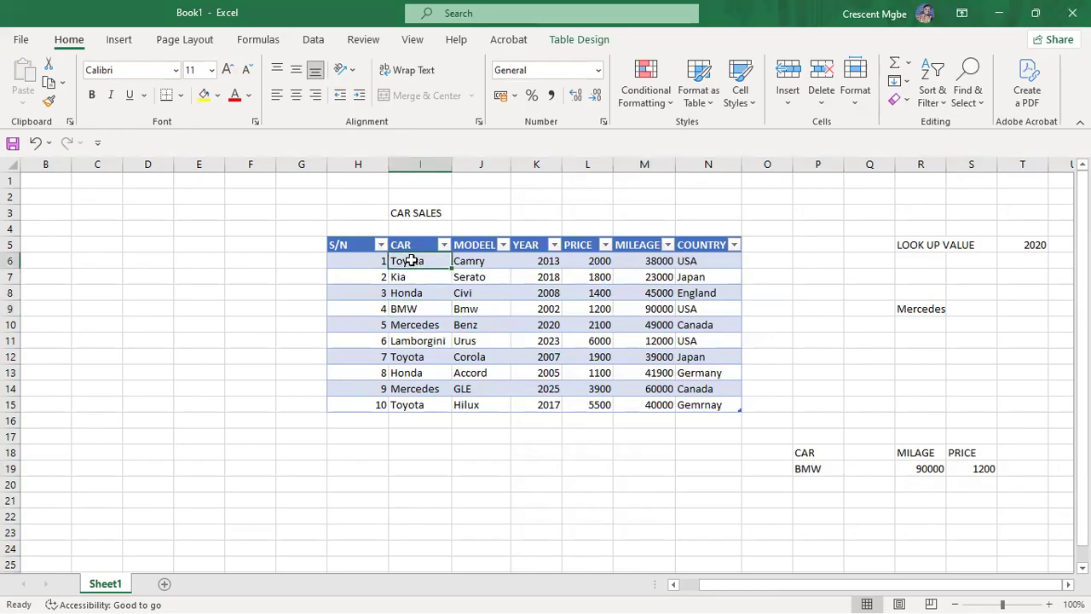
pyautogui.click(649, 261)
pyautogui.click(584, 259)
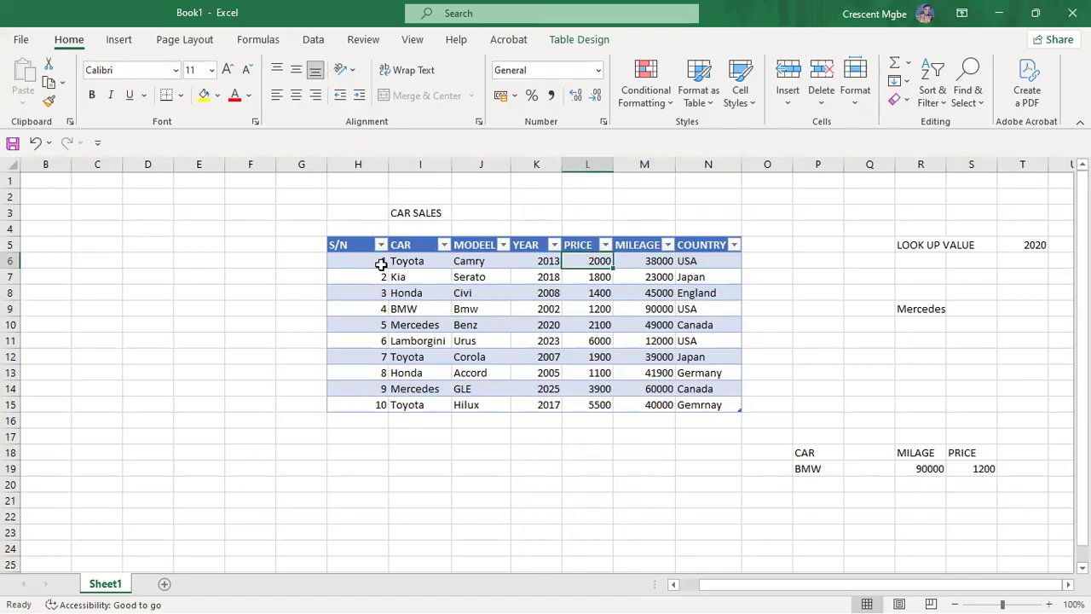
pyautogui.moveTo(318, 256); pyautogui.dragTo(723, 255)
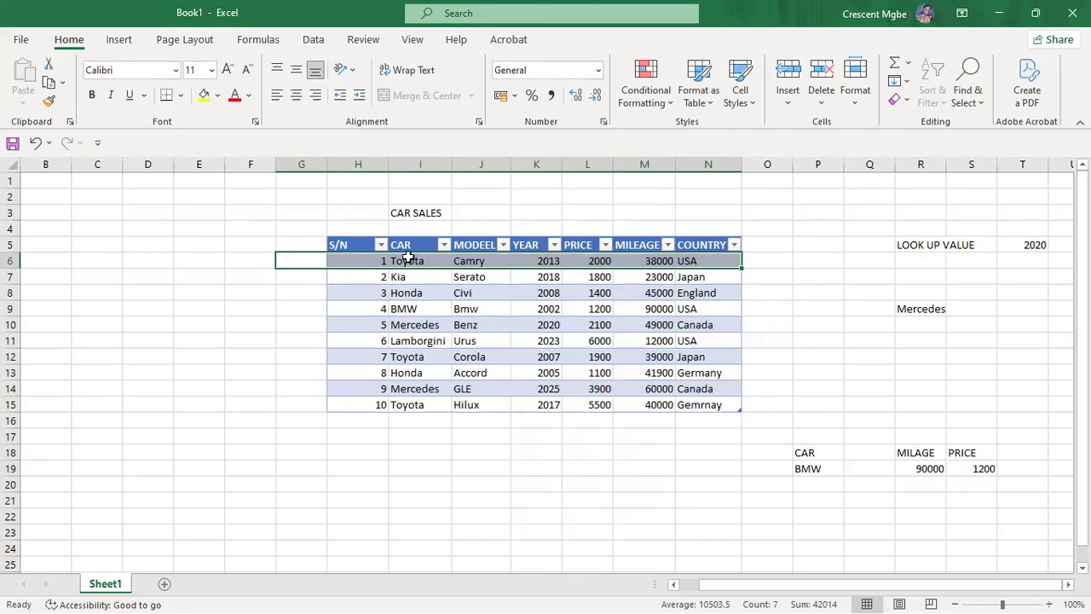
pyautogui.click(481, 260)
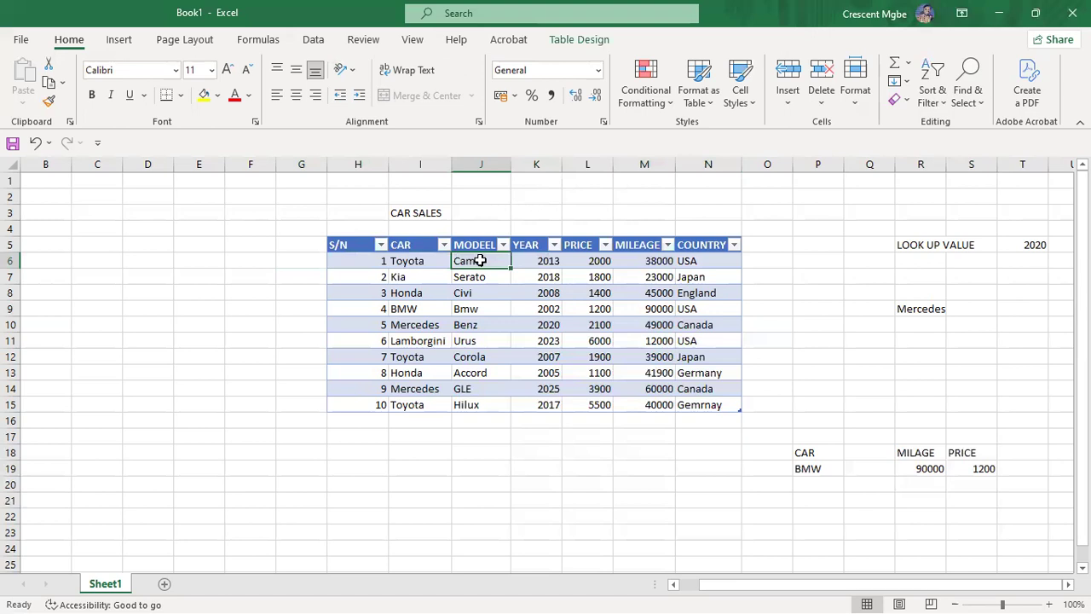
pyautogui.click(402, 261)
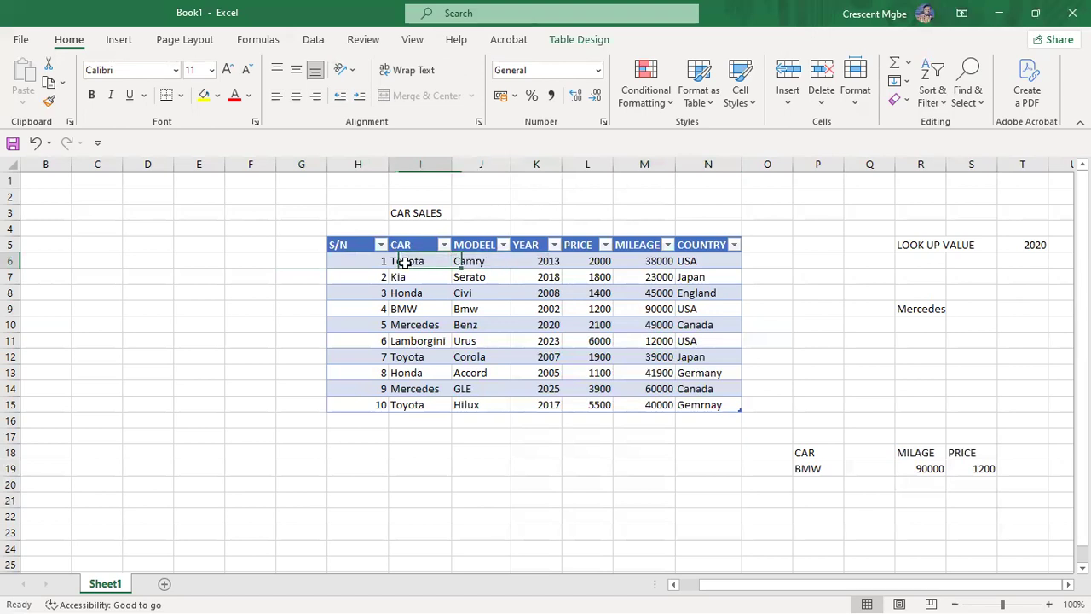
pyautogui.click(517, 256)
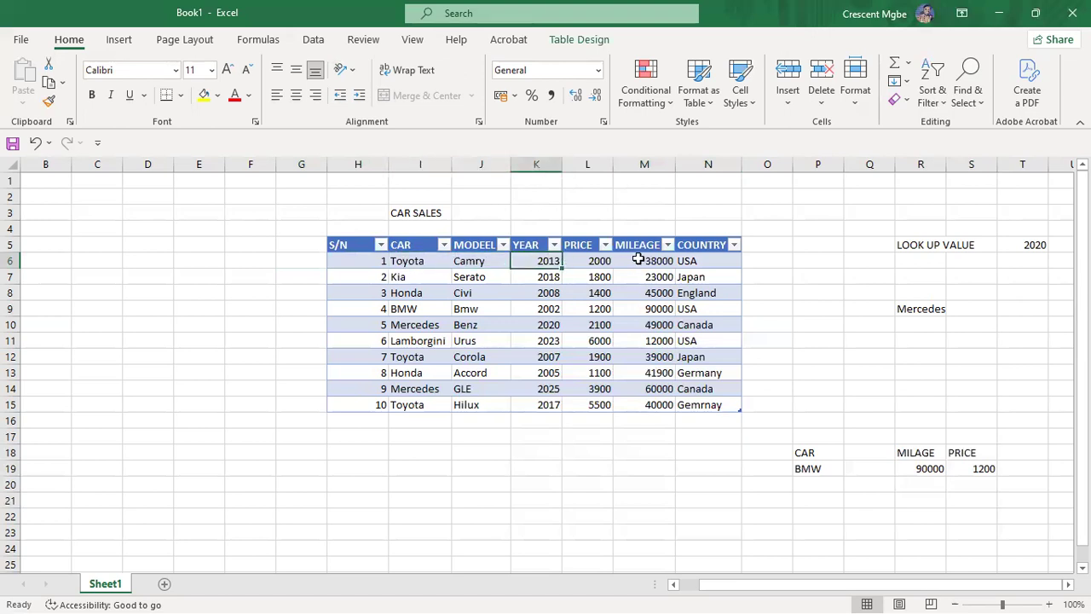
pyautogui.click(491, 260)
pyautogui.moveTo(416, 263); pyautogui.dragTo(703, 259)
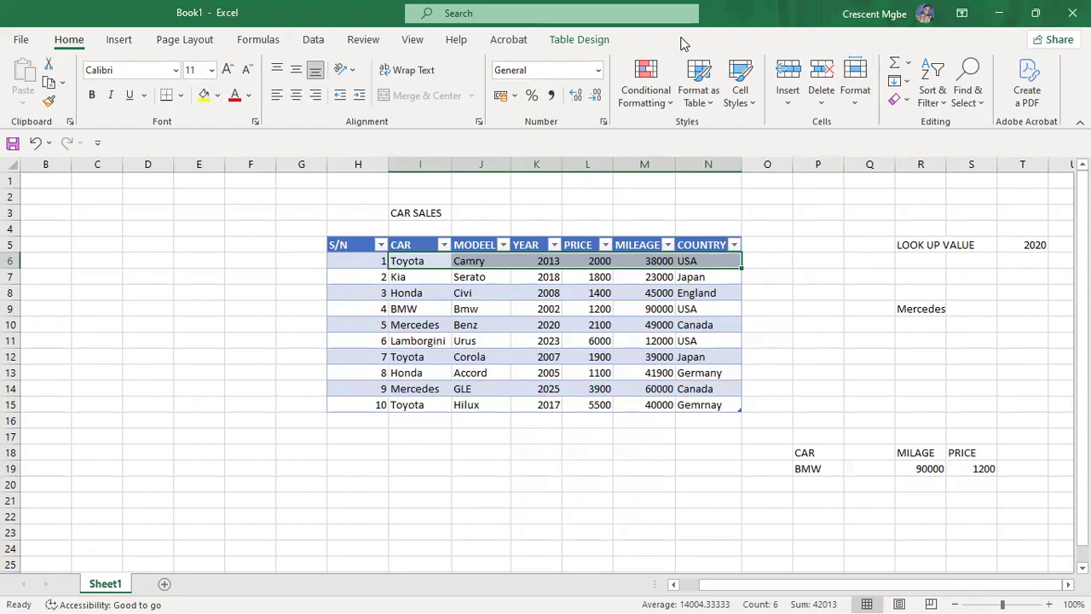
pyautogui.click(414, 261)
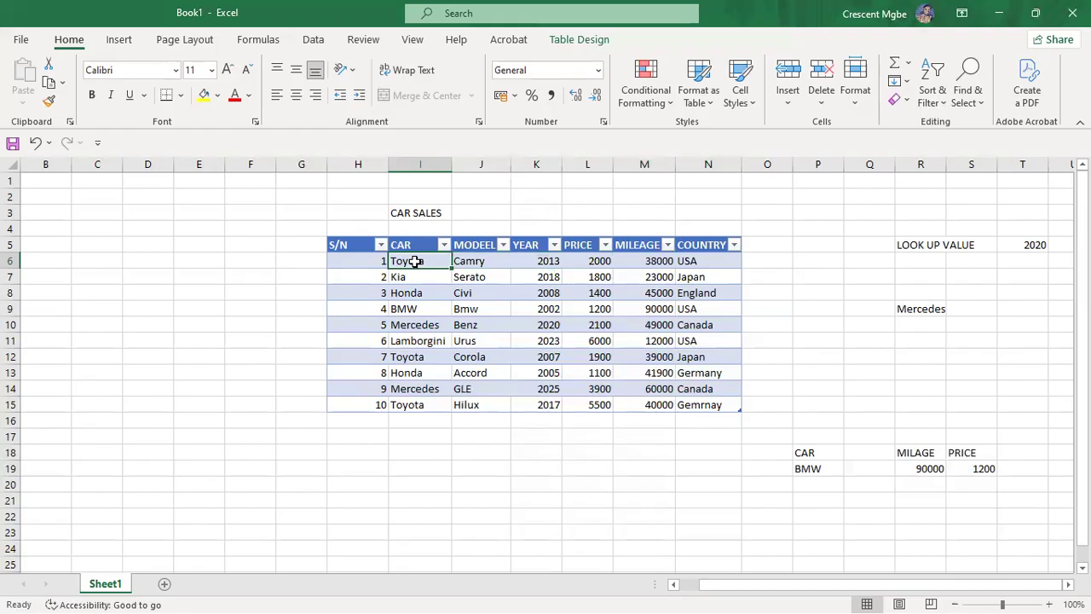
pyautogui.click(434, 358)
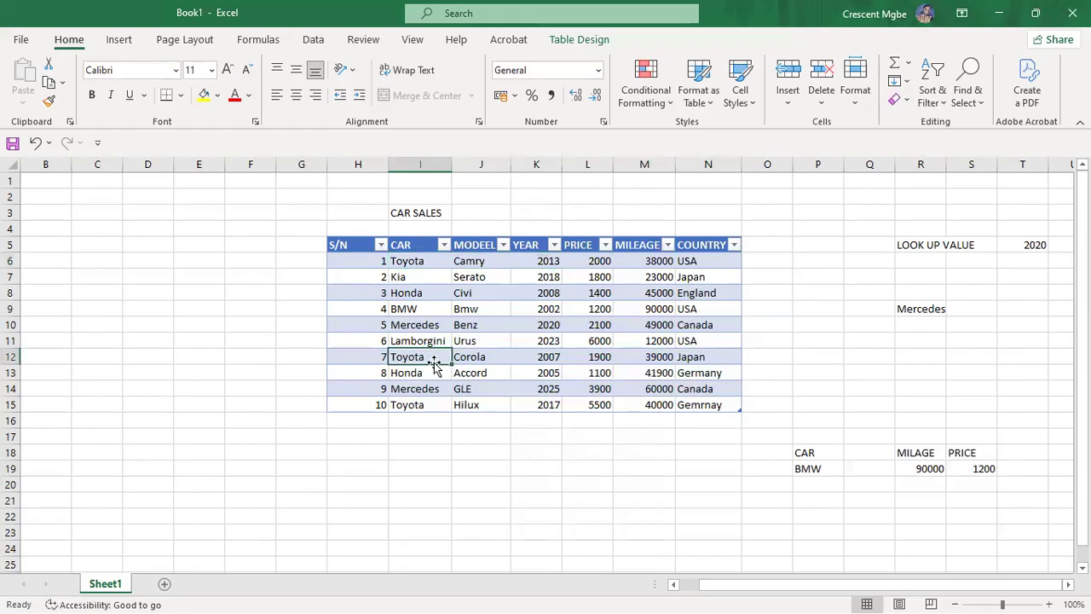
pyautogui.click(434, 405)
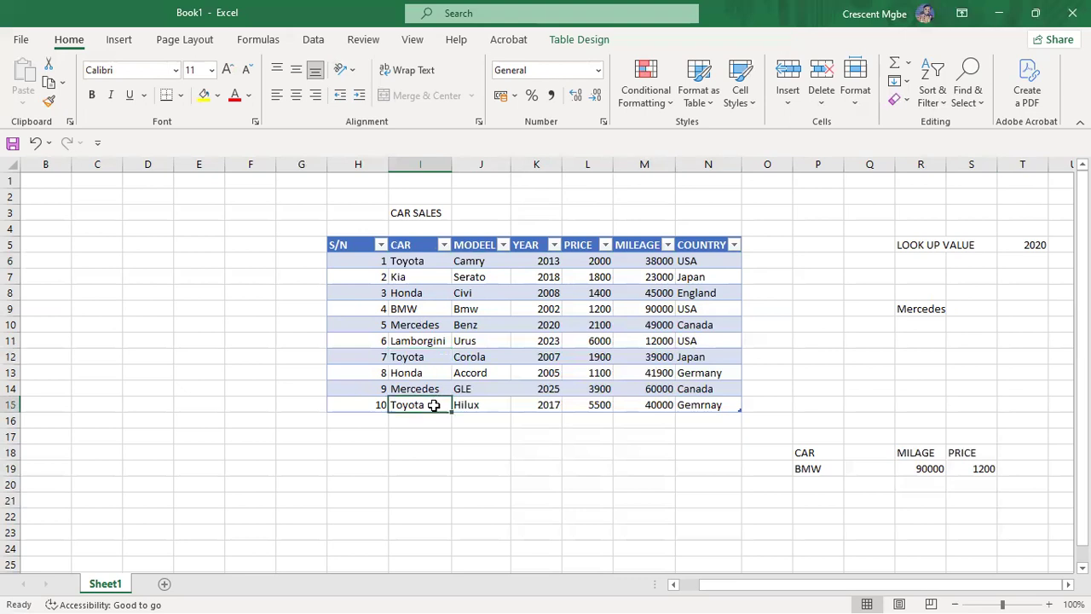
pyautogui.click(408, 264)
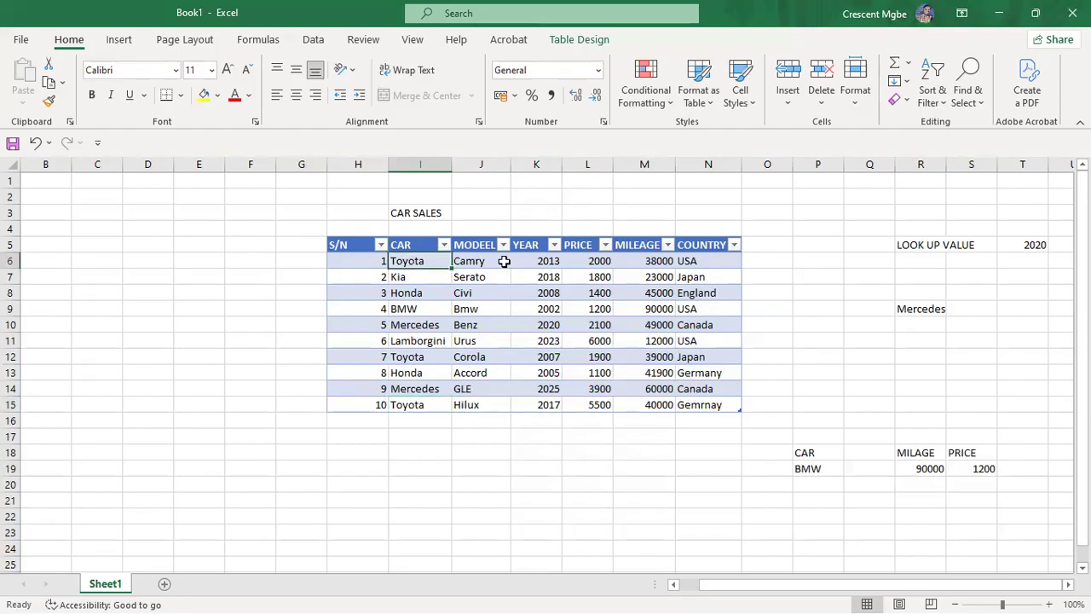
pyautogui.click(479, 263)
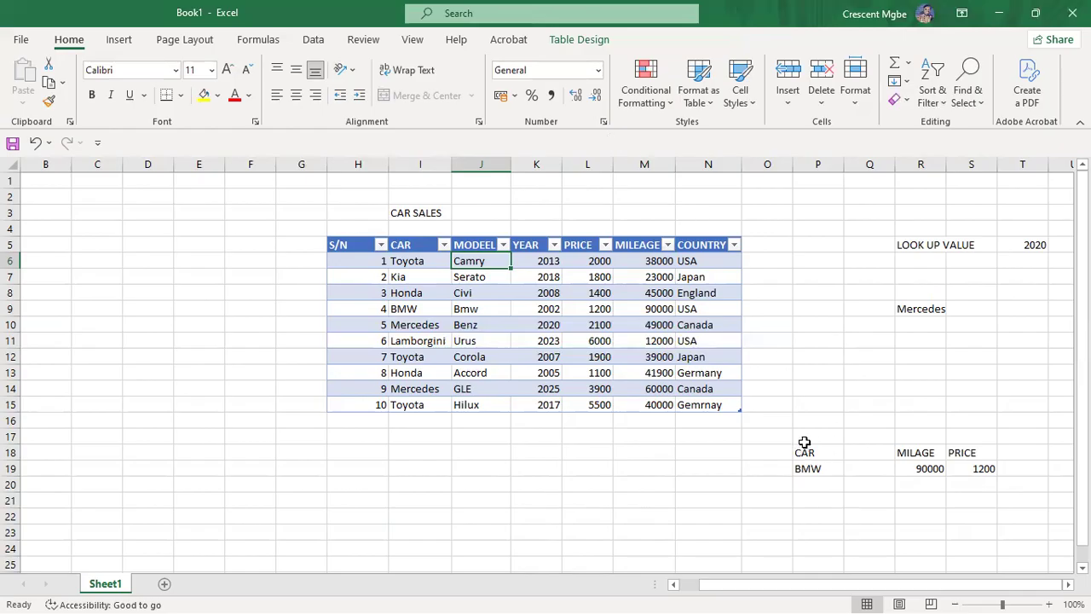
# Step: Delete the old lookup area Q4:T20 and the leftover CAR and BMW cells in column P
pyautogui.moveTo(873, 224); pyautogui.dragTo(1003, 487)
pyautogui.press('Delete')
pyautogui.moveTo(861, 392); pyautogui.dragTo(822, 465)
pyautogui.press('Delete')
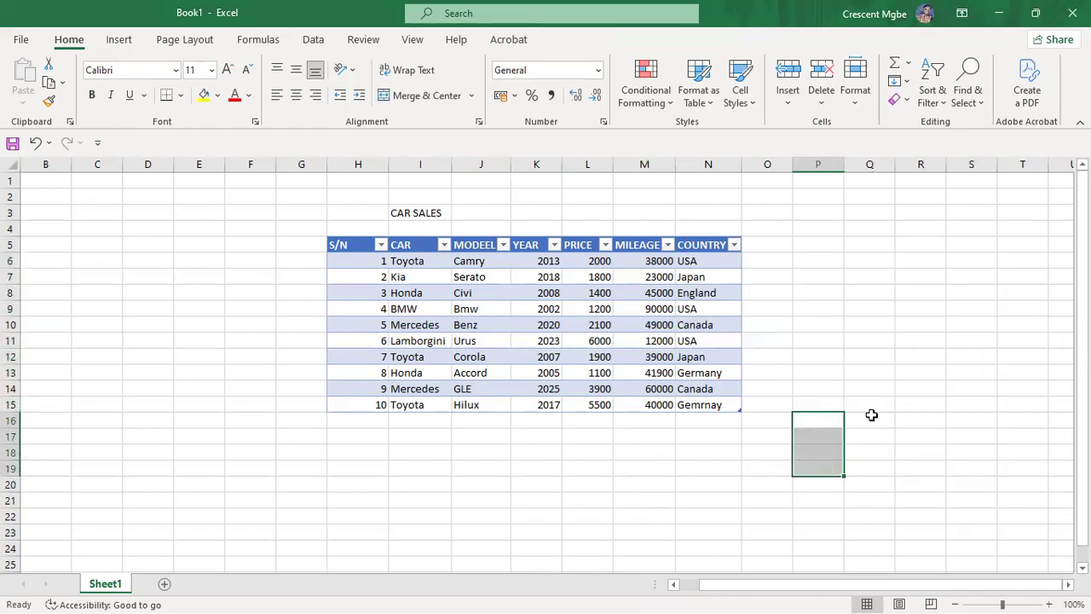
pyautogui.click(879, 311)
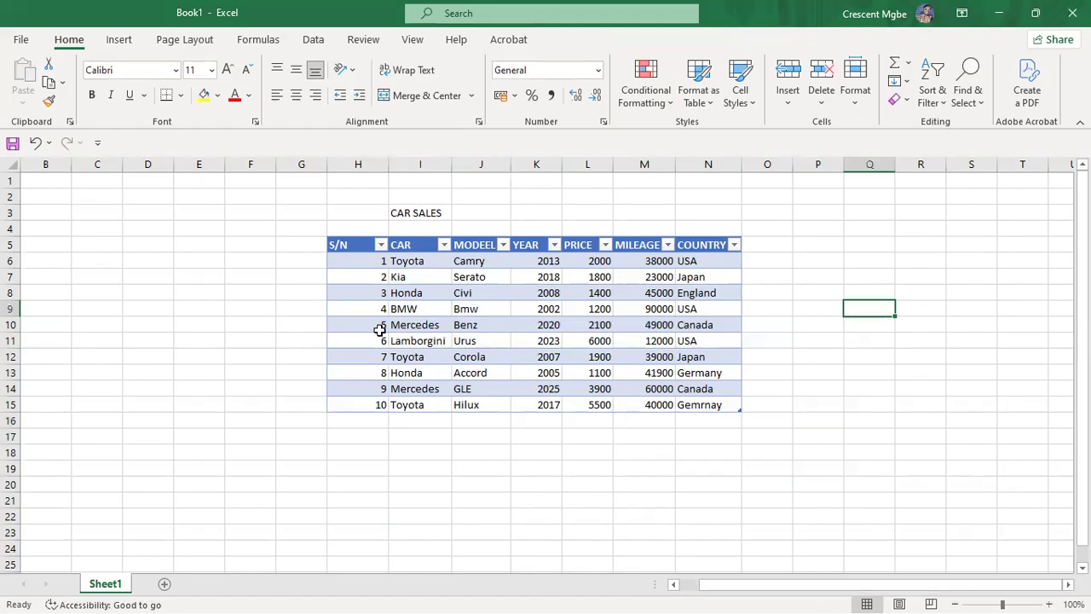
# Step: Choose a spot for the new lookup block beside the table, ending on cell S15
pyautogui.click(974, 358)
pyautogui.press('Right')
pyautogui.press('Right')
pyautogui.press('Right')
pyautogui.press('Right')
pyautogui.press('Right')
pyautogui.press('Right')
pyautogui.press('Right')
pyautogui.press('Right')
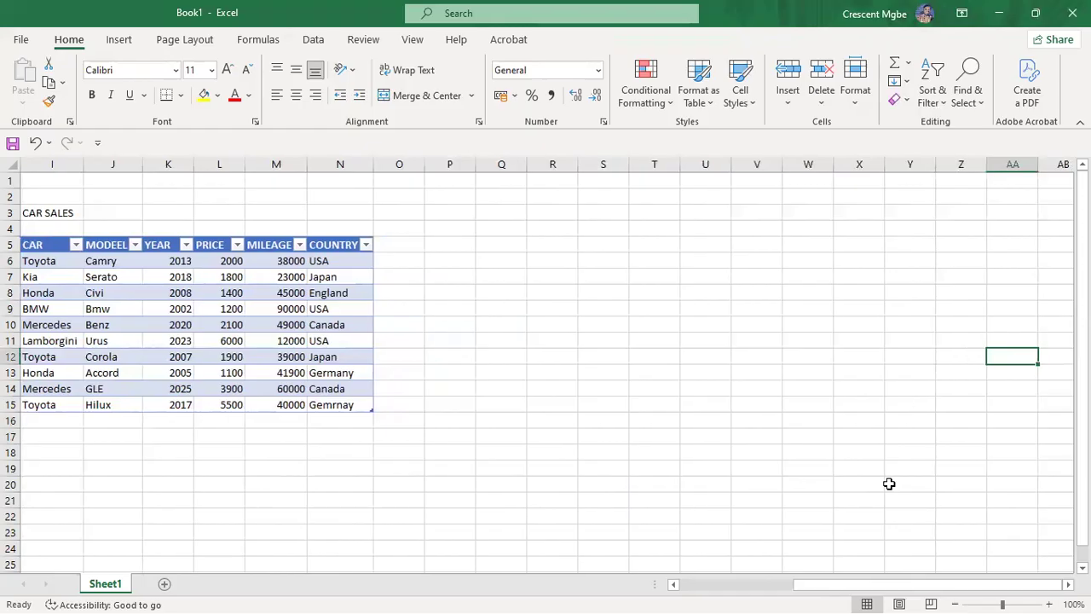
pyautogui.moveTo(835, 587); pyautogui.dragTo(788, 589)
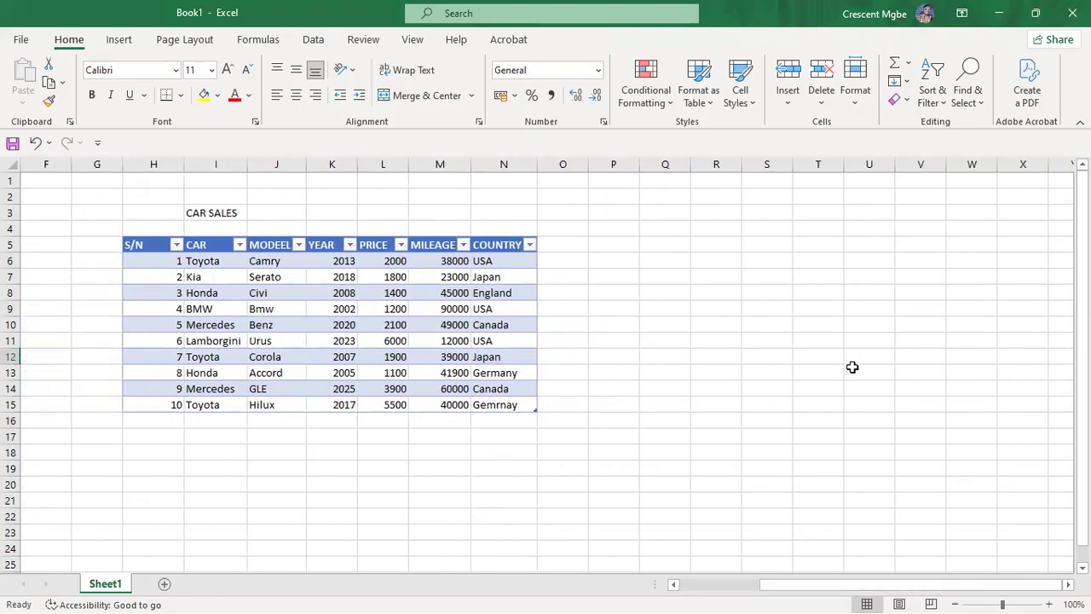
pyautogui.click(822, 359)
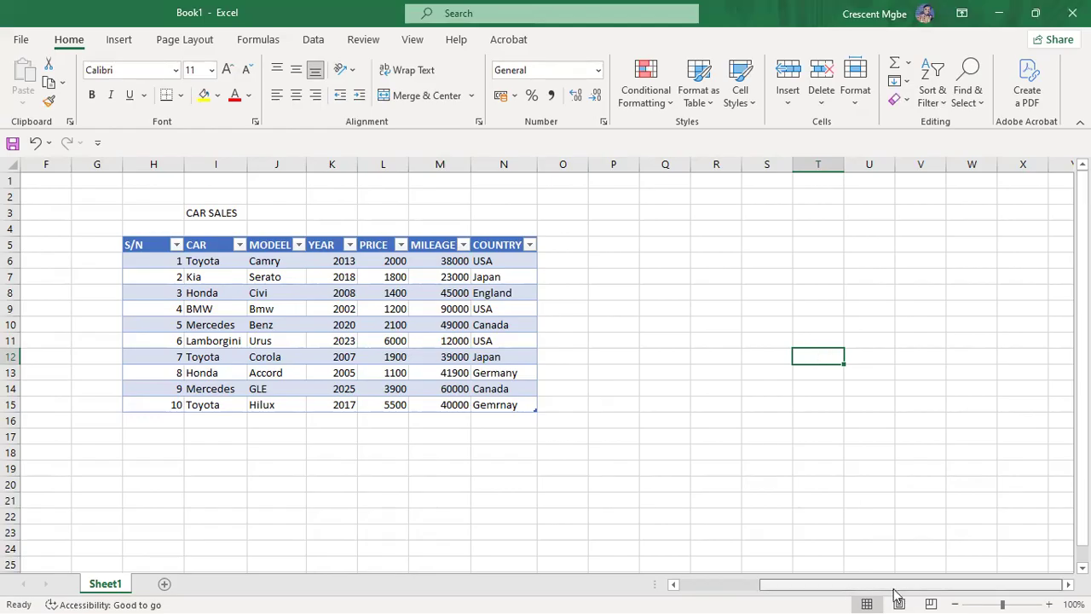
pyautogui.click(993, 389)
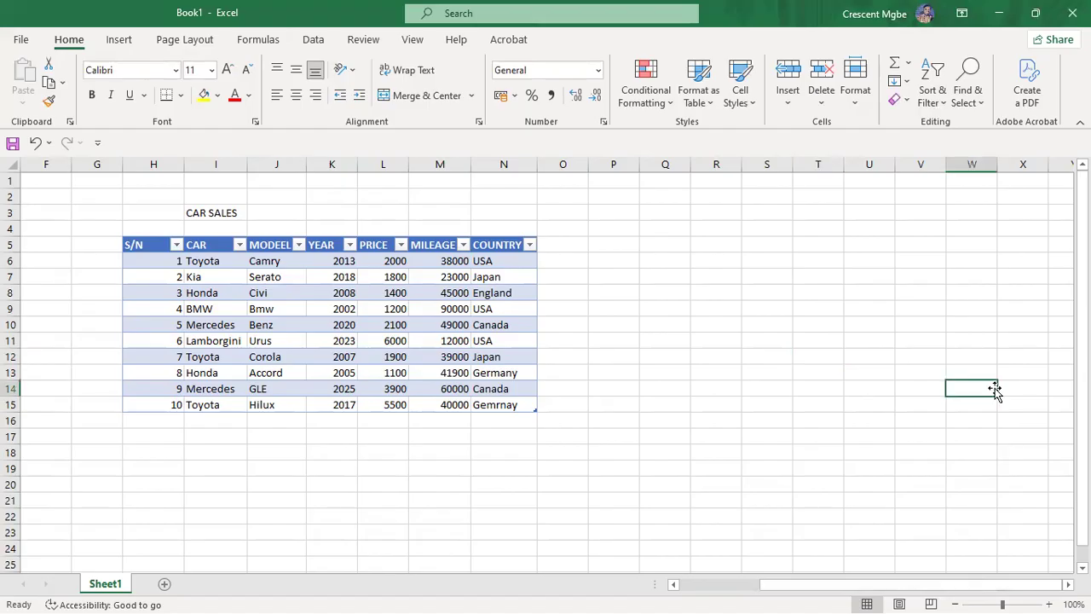
pyautogui.press('Right')
pyautogui.press('Right')
pyautogui.press('Right')
pyautogui.press('Right')
pyautogui.press('Right')
pyautogui.press('Right')
pyautogui.moveTo(888, 589); pyautogui.dragTo(848, 592)
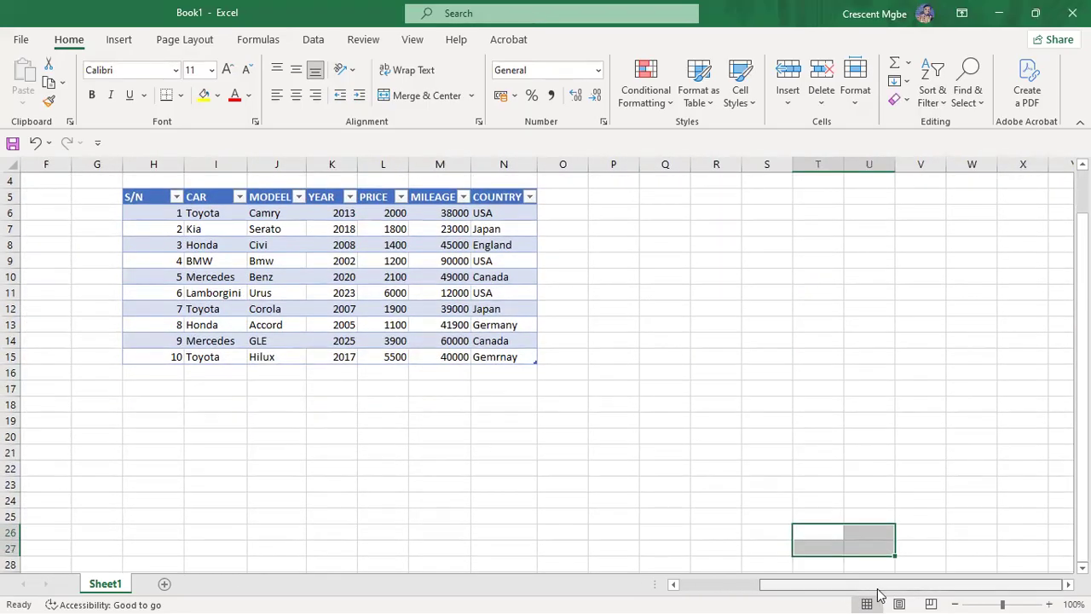
pyautogui.click(874, 407)
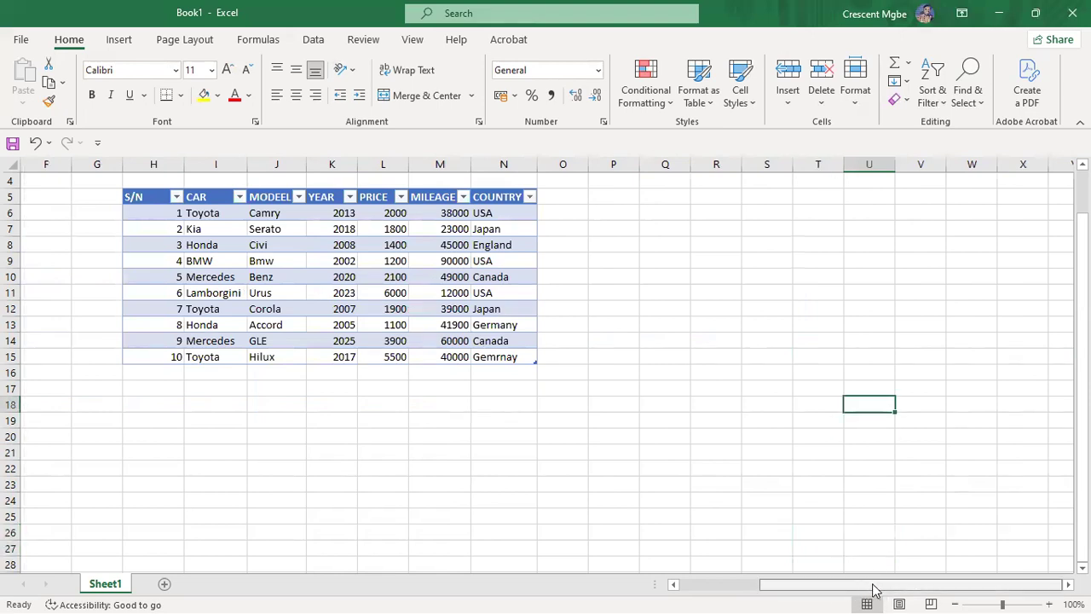
pyautogui.click(767, 357)
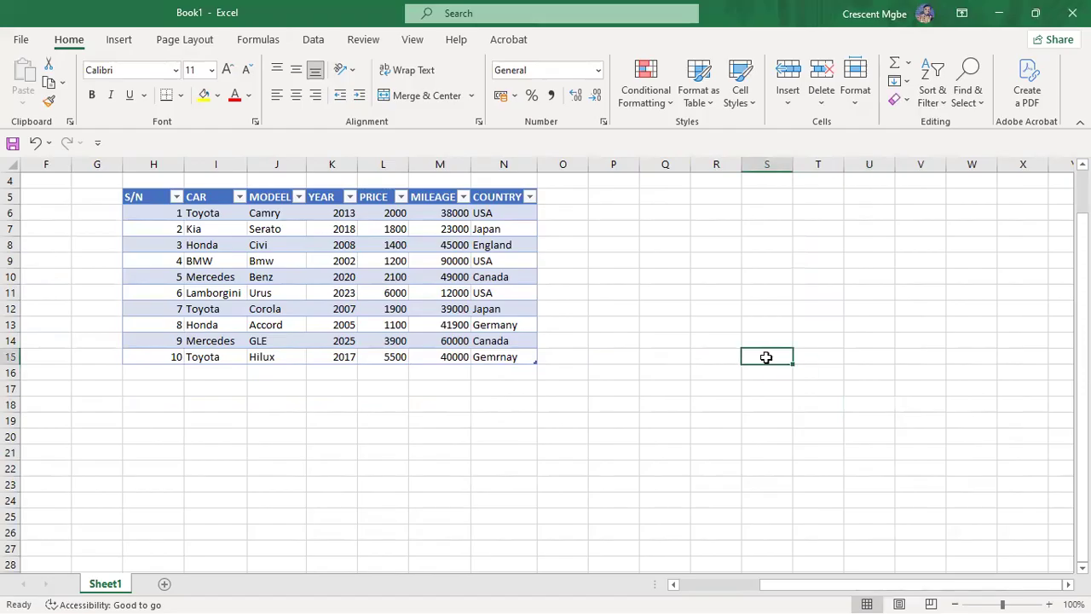
# Step: Type headers CAR, MODEL, YEAR, PRICE, MILEAGE and COUNTRY across S15:X15
pyautogui.write('CAR')
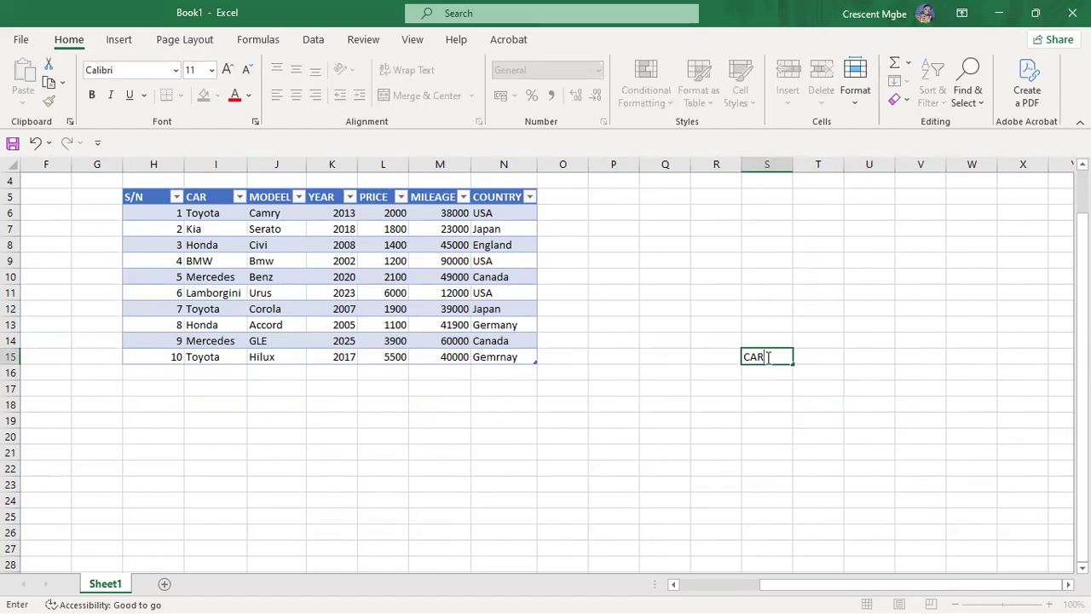
pyautogui.click(832, 359)
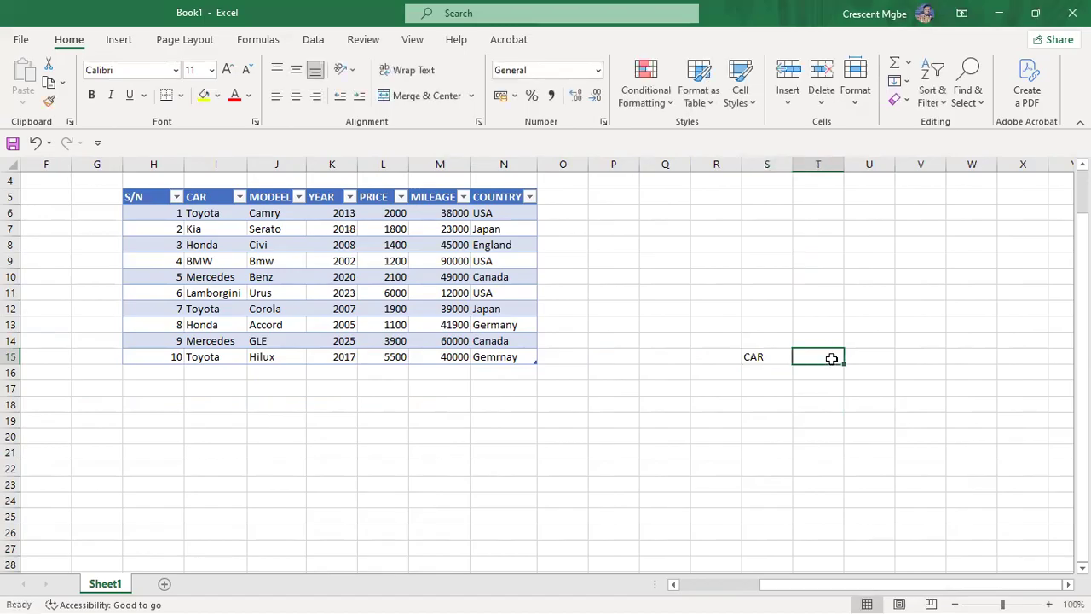
pyautogui.write('MODEL')
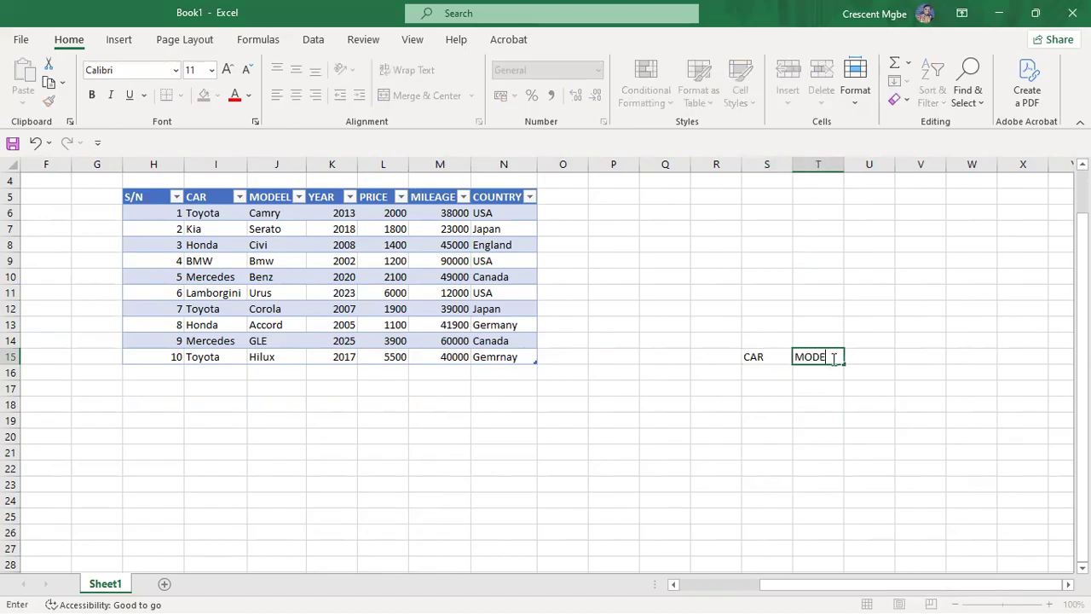
pyautogui.click(869, 365)
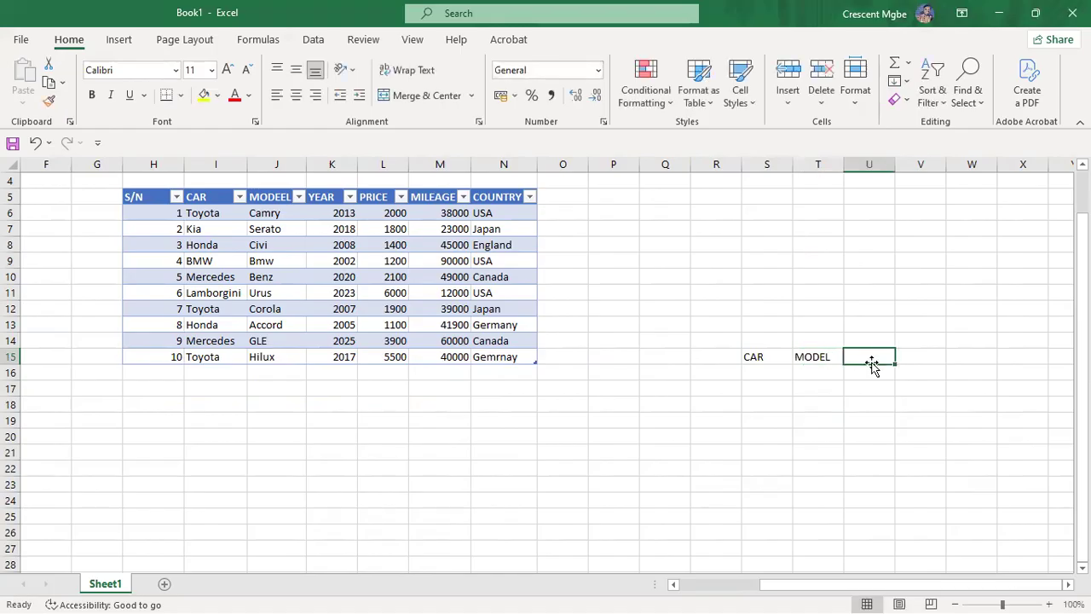
pyautogui.write('YEAR')
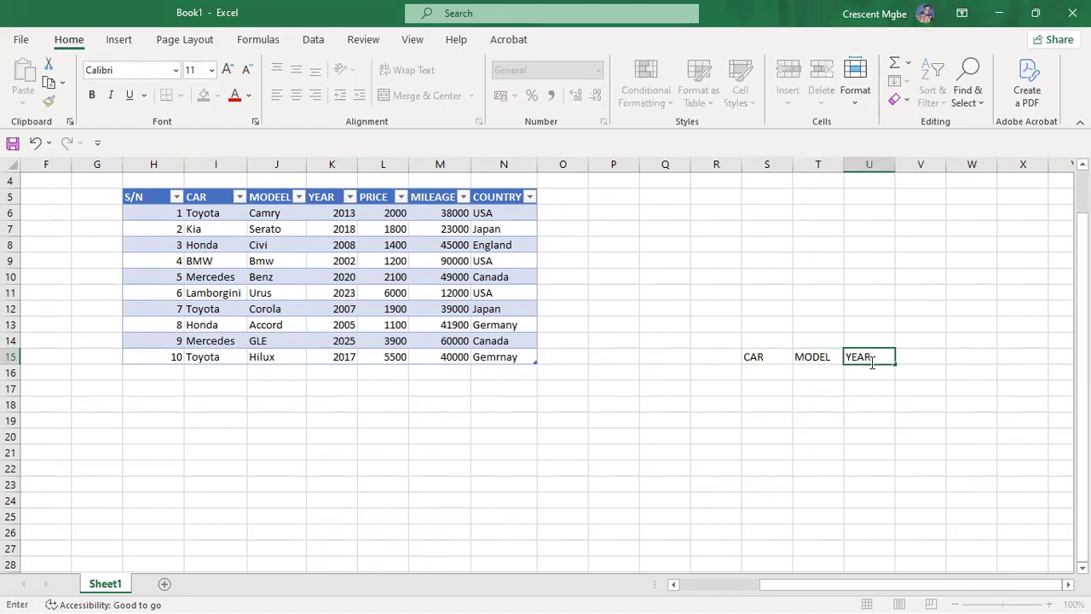
pyautogui.click(927, 362)
pyautogui.write('PRICE')
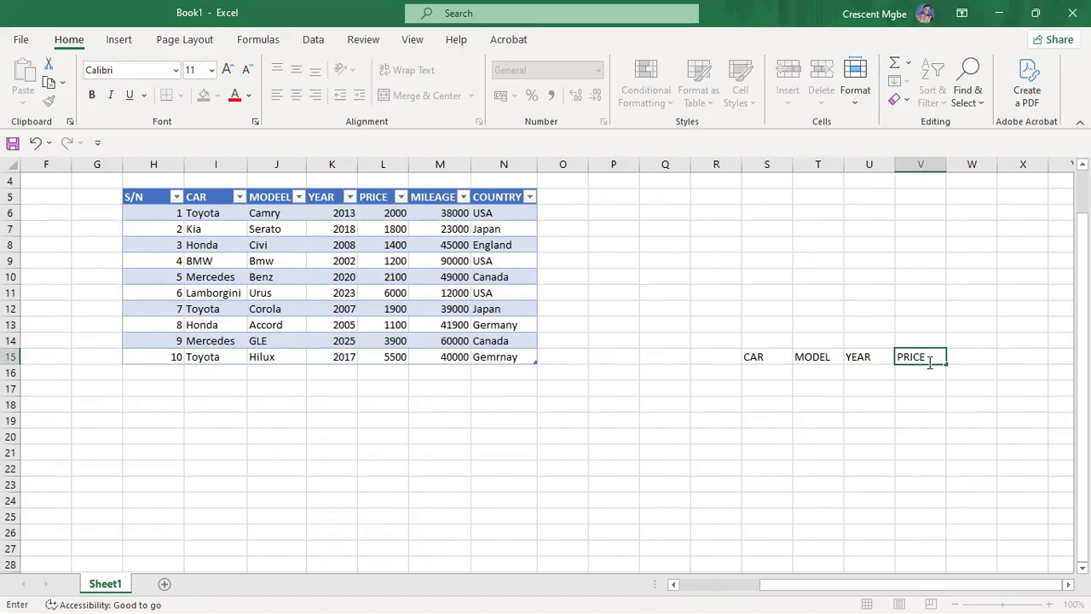
pyautogui.click(973, 358)
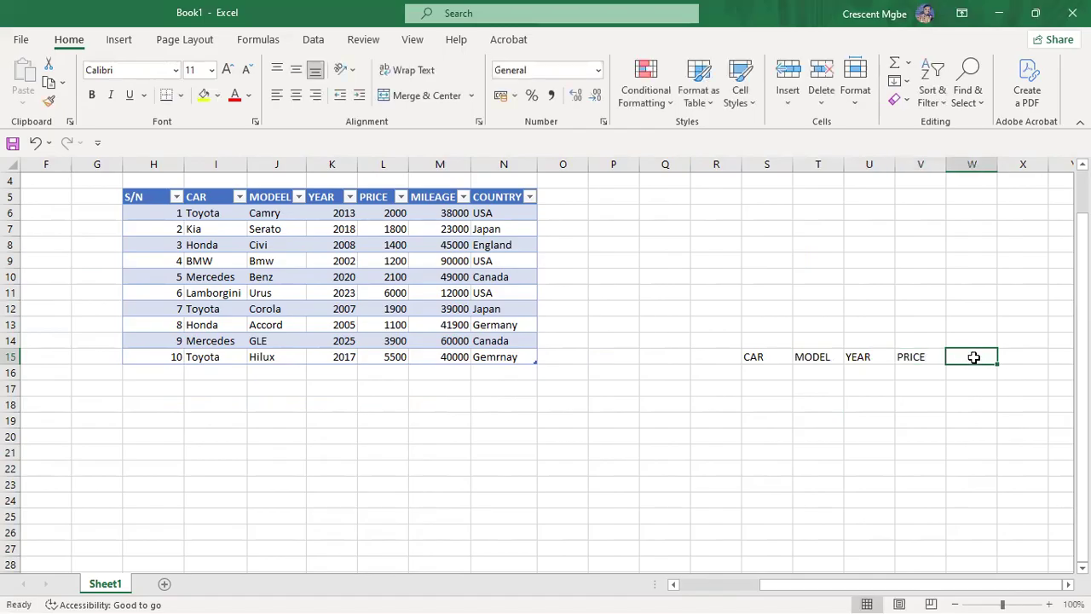
pyautogui.write('MILEAGE')
pyautogui.click(1018, 358)
pyautogui.write('COUNTRY')
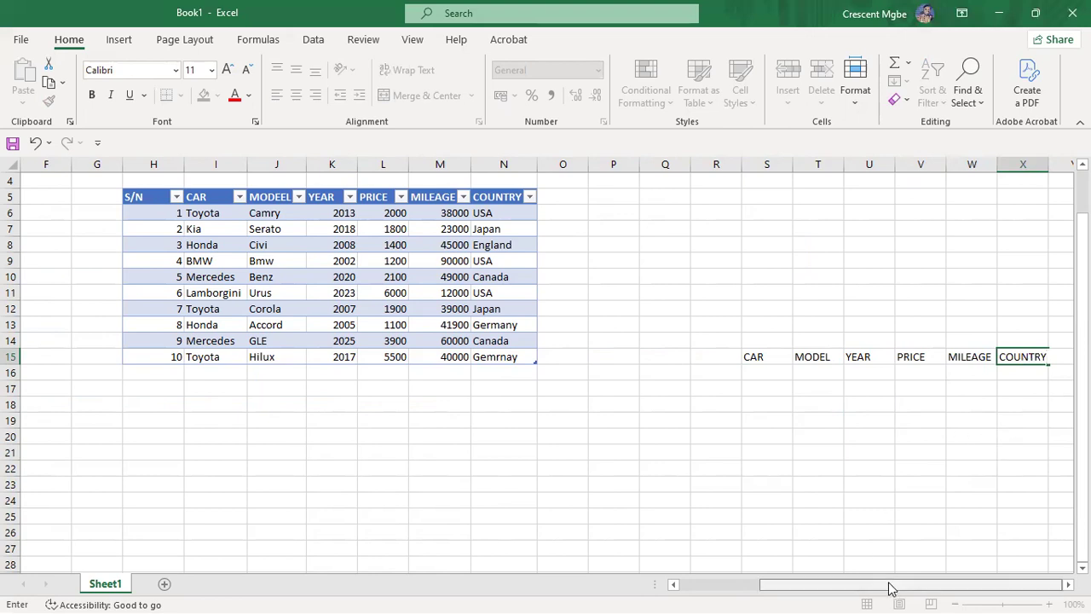
pyautogui.click(950, 432)
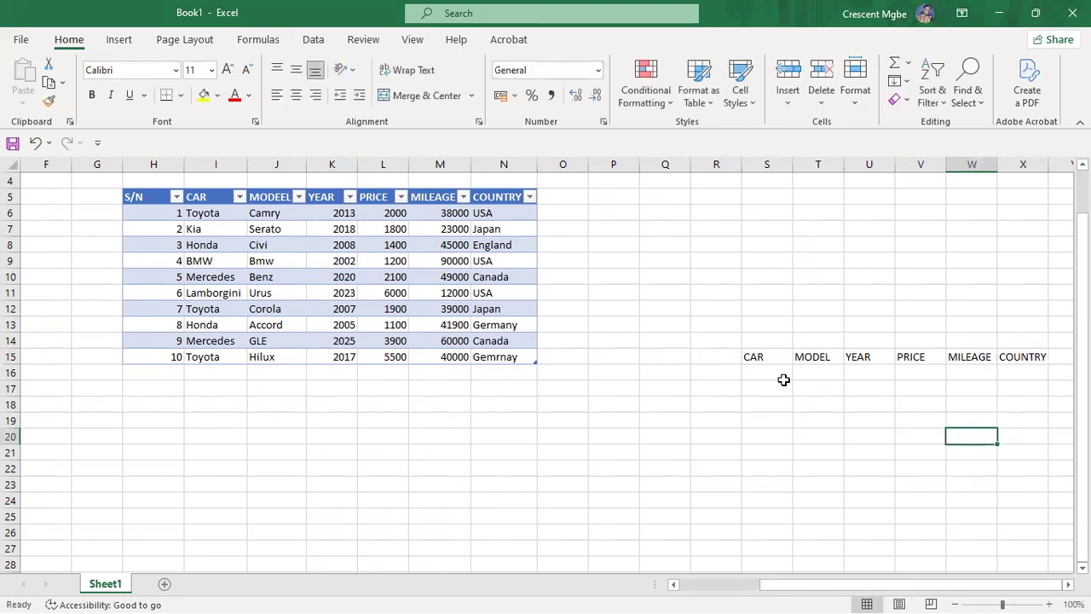
# Step: Make the headers CAR through COUNTRY in S15:X15 bold
pyautogui.moveTo(751, 356); pyautogui.dragTo(1028, 356)
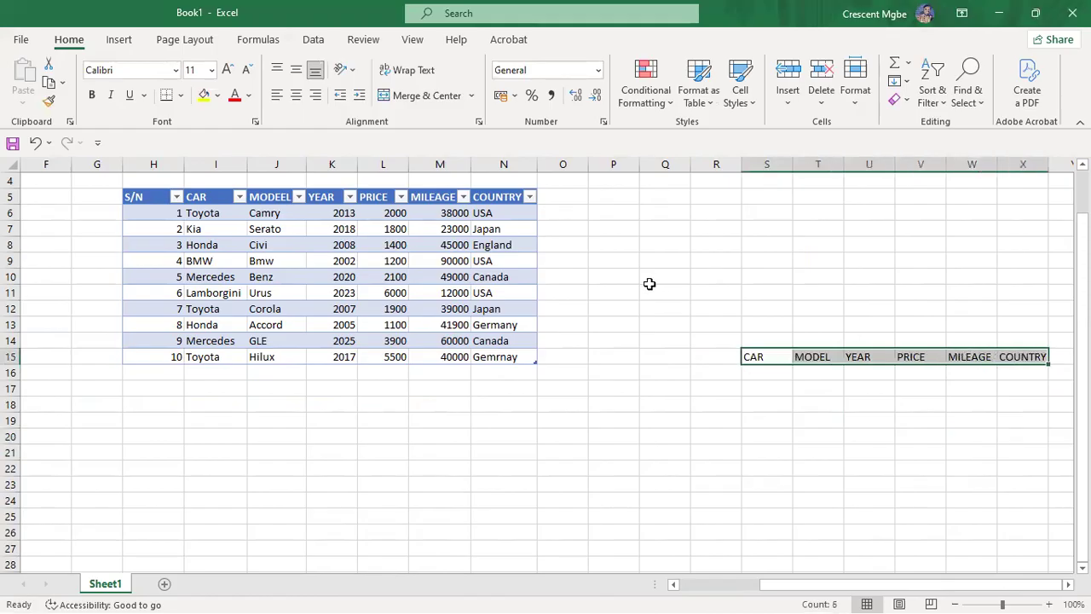
pyautogui.click(91, 95)
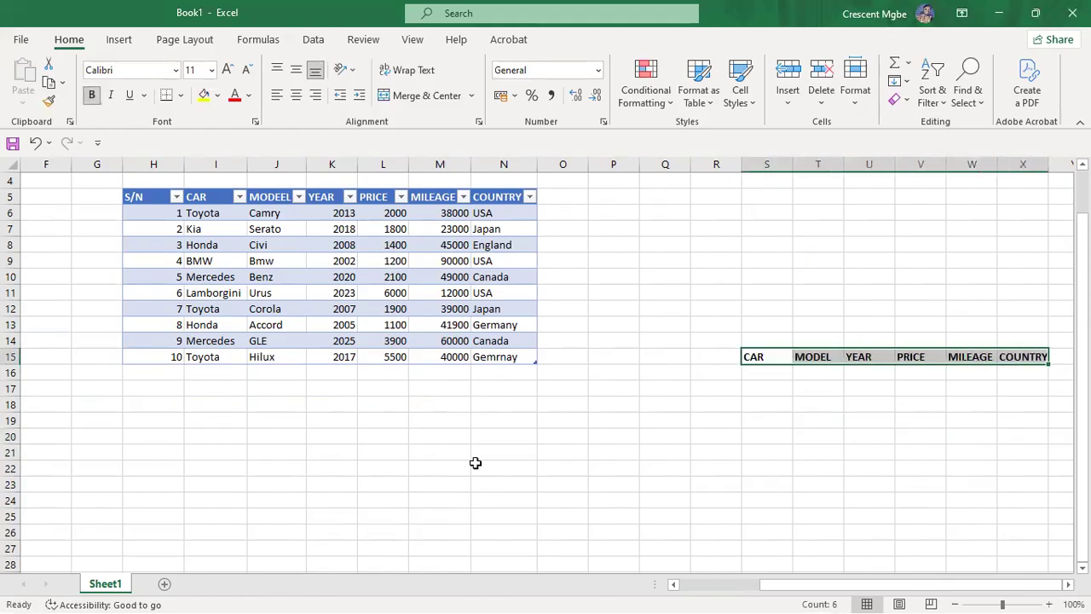
pyautogui.click(916, 375)
# Step: Apply All Borders to the empty entry row S16:X16
pyautogui.moveTo(771, 371); pyautogui.dragTo(1043, 370)
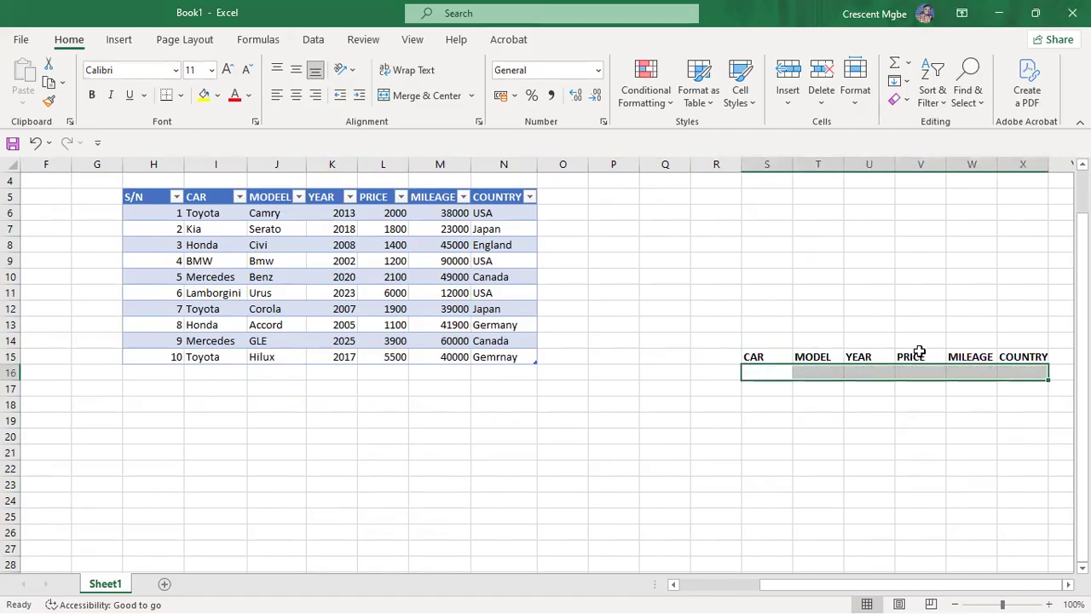
pyautogui.click(180, 95)
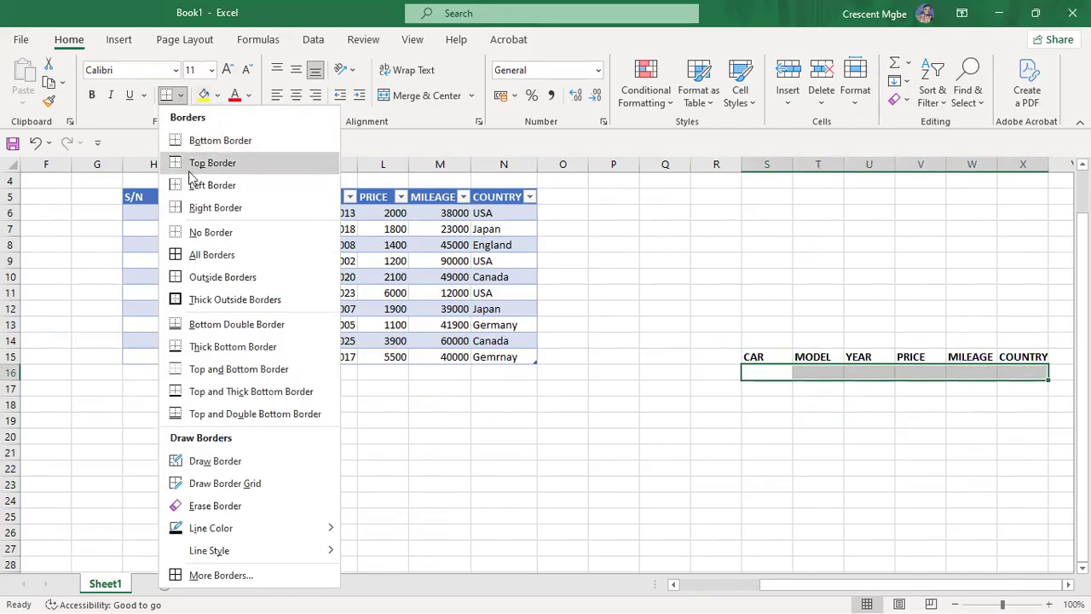
pyautogui.click(205, 255)
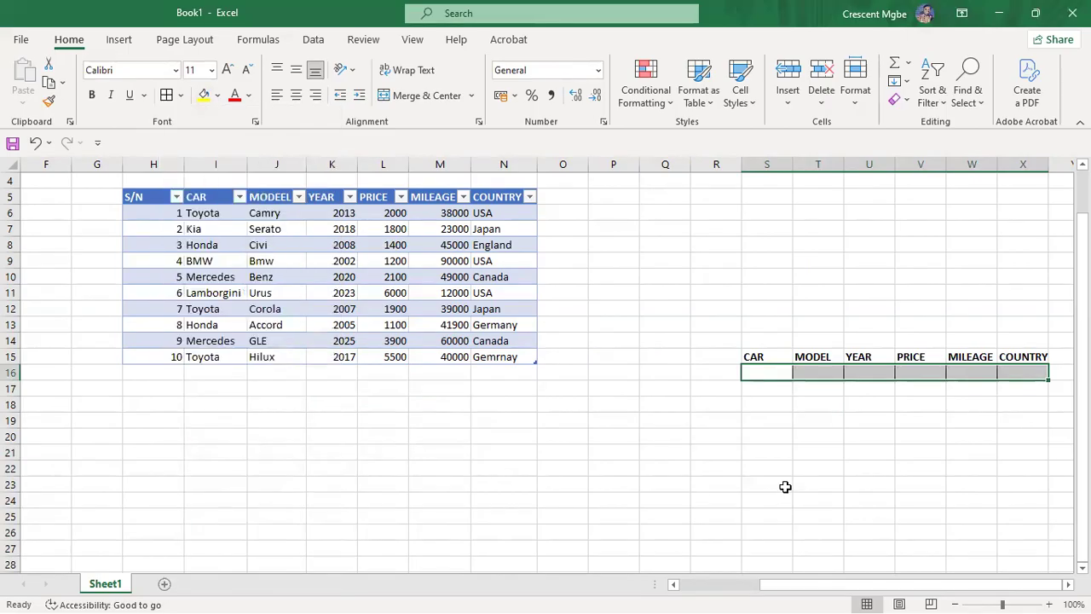
pyautogui.click(847, 496)
pyautogui.click(763, 372)
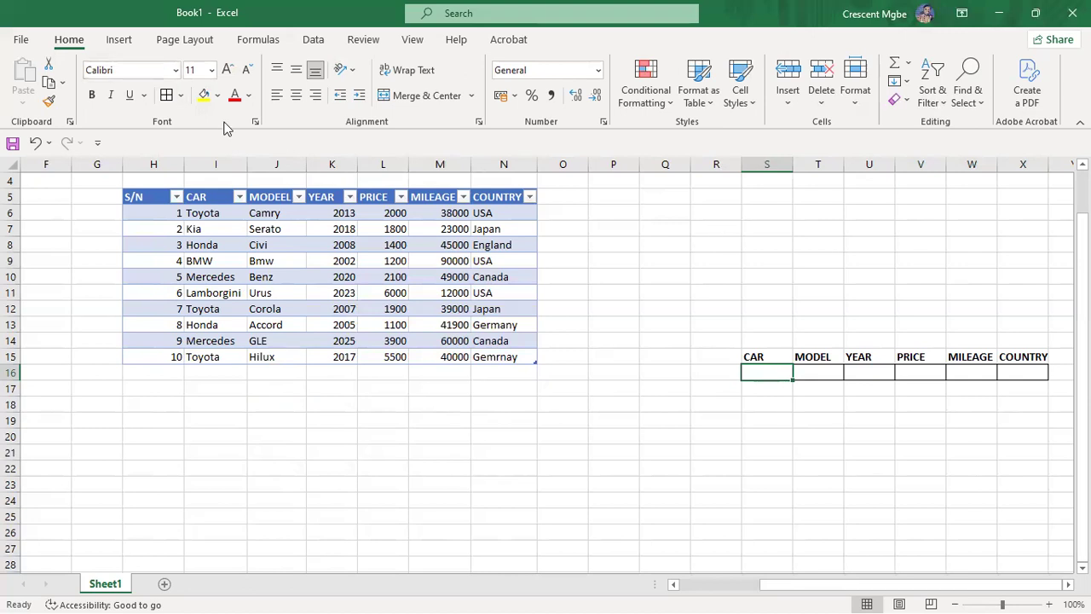
# Step: Show the Data Validation options on the Data tab for cell S16
pyautogui.click(314, 40)
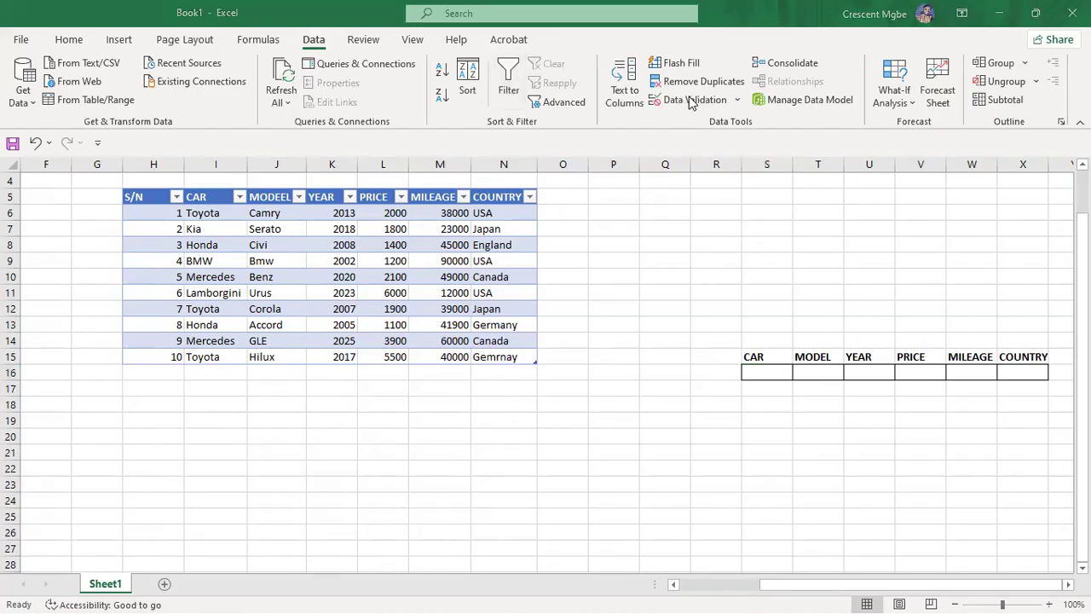
pyautogui.click(741, 104)
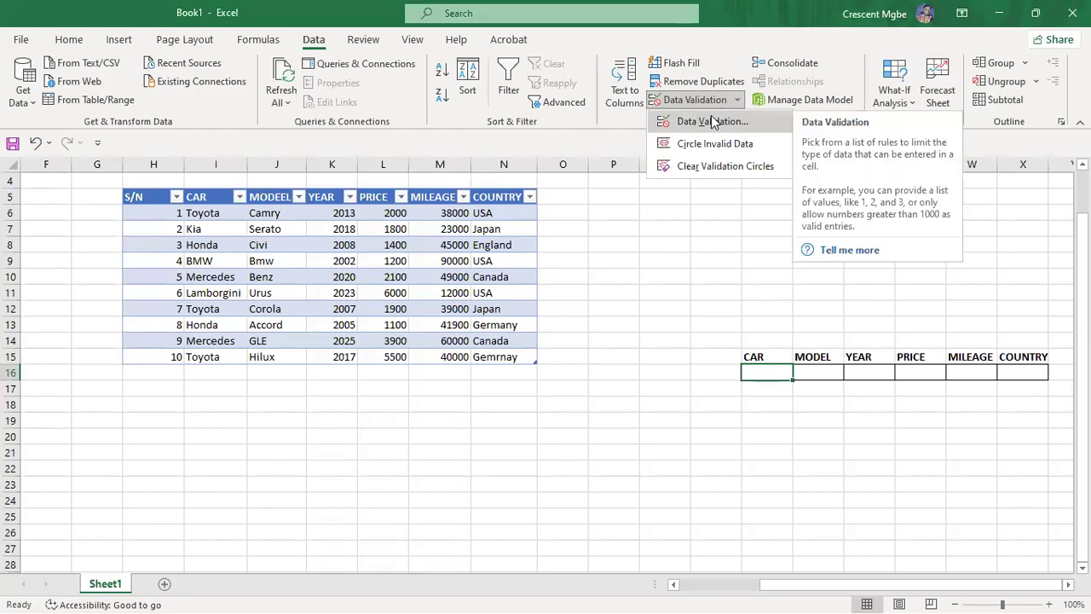
# Step: Give S16 List validation with source =$I$6:$I$15, the table's car names
pyautogui.click(715, 122)
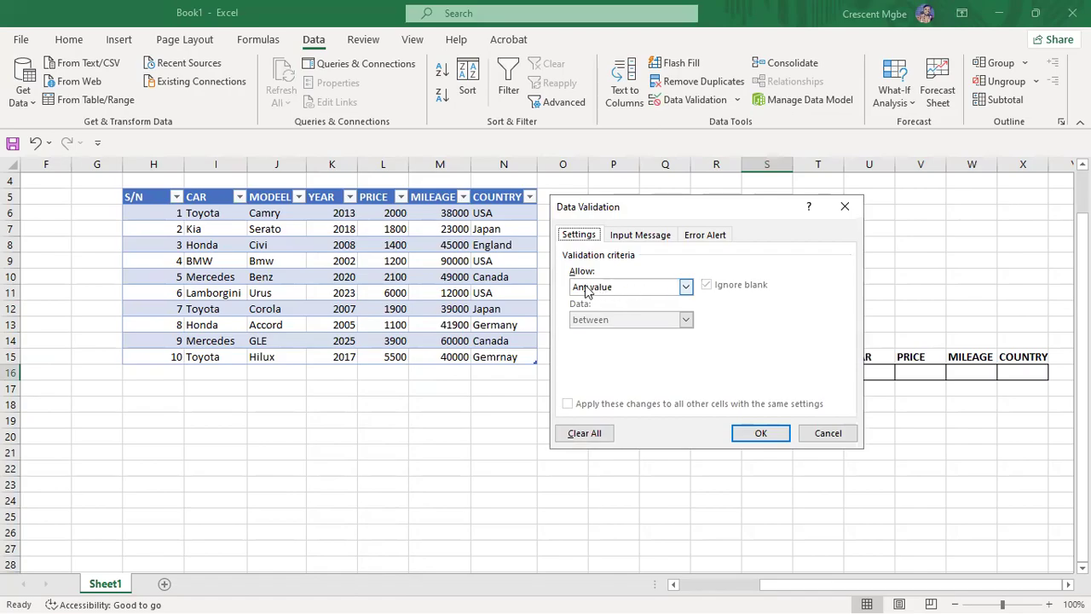
pyautogui.click(686, 288)
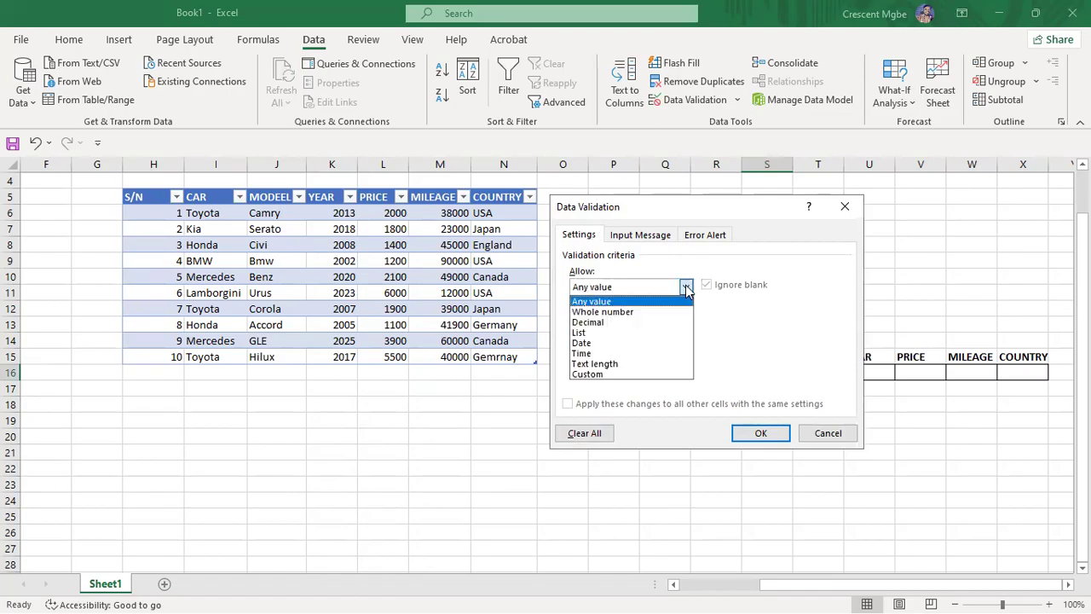
pyautogui.click(686, 288)
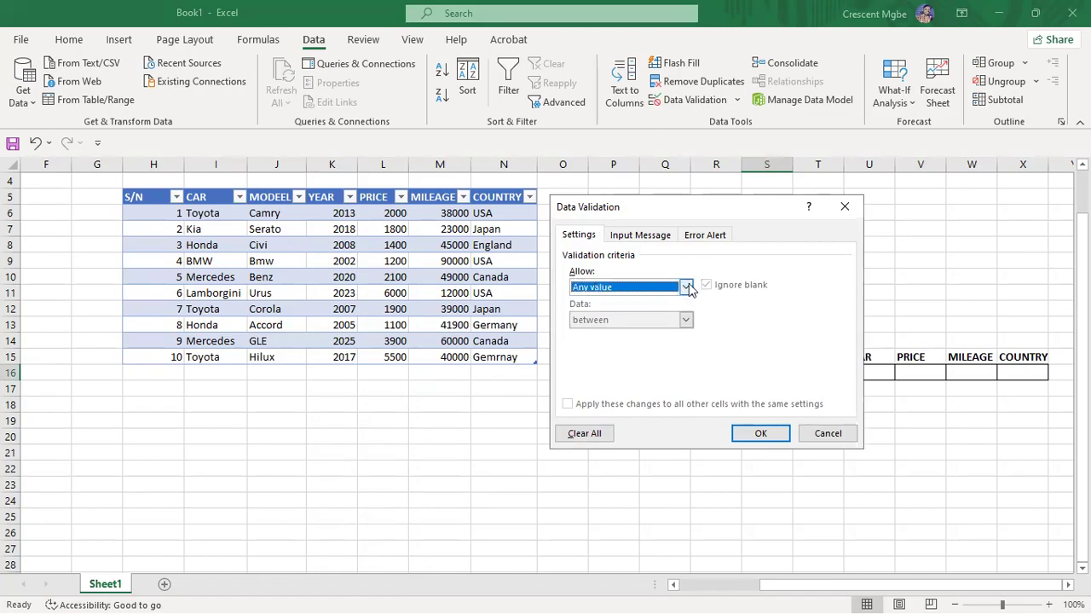
pyautogui.click(689, 288)
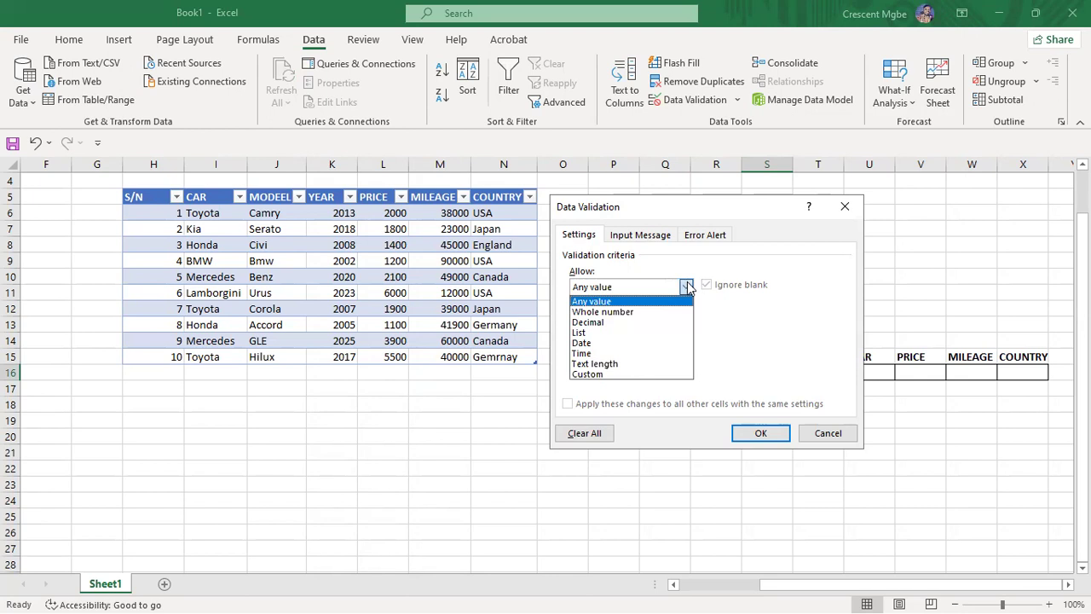
pyautogui.click(597, 333)
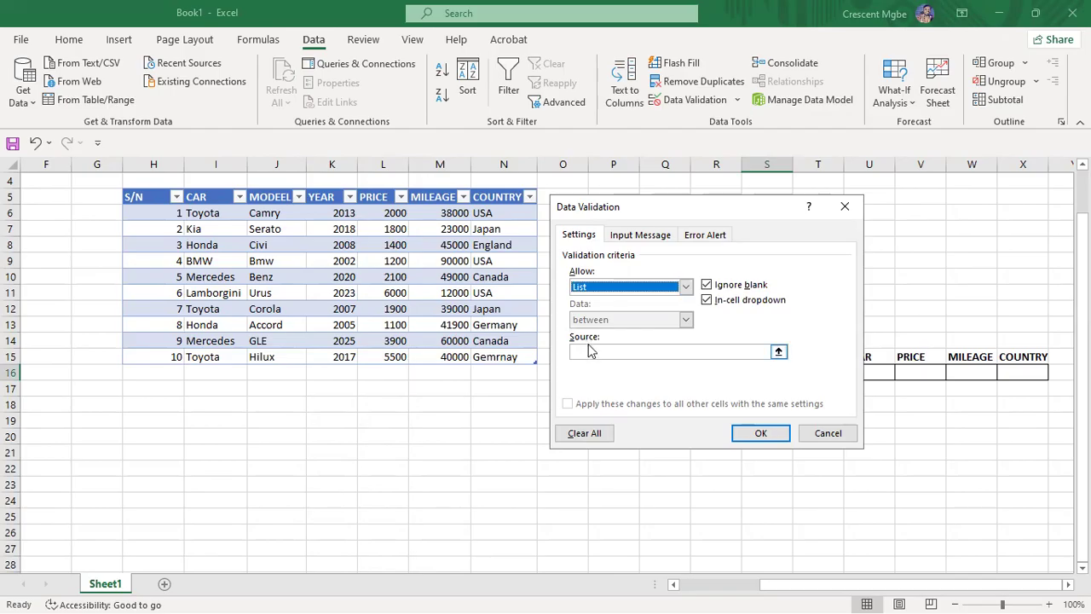
pyautogui.click(778, 354)
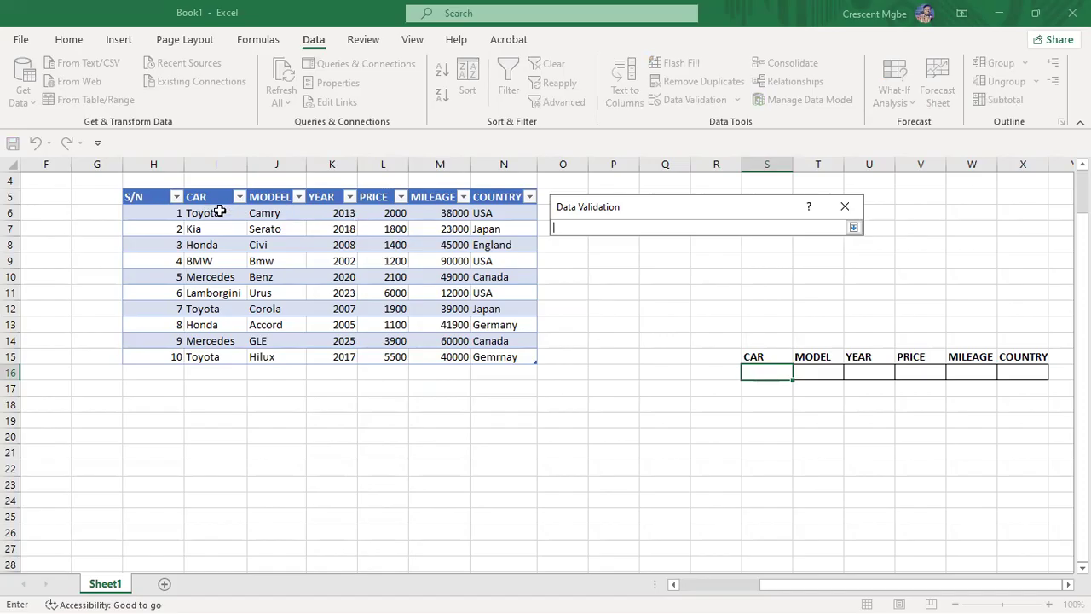
pyautogui.moveTo(219, 211); pyautogui.dragTo(230, 353)
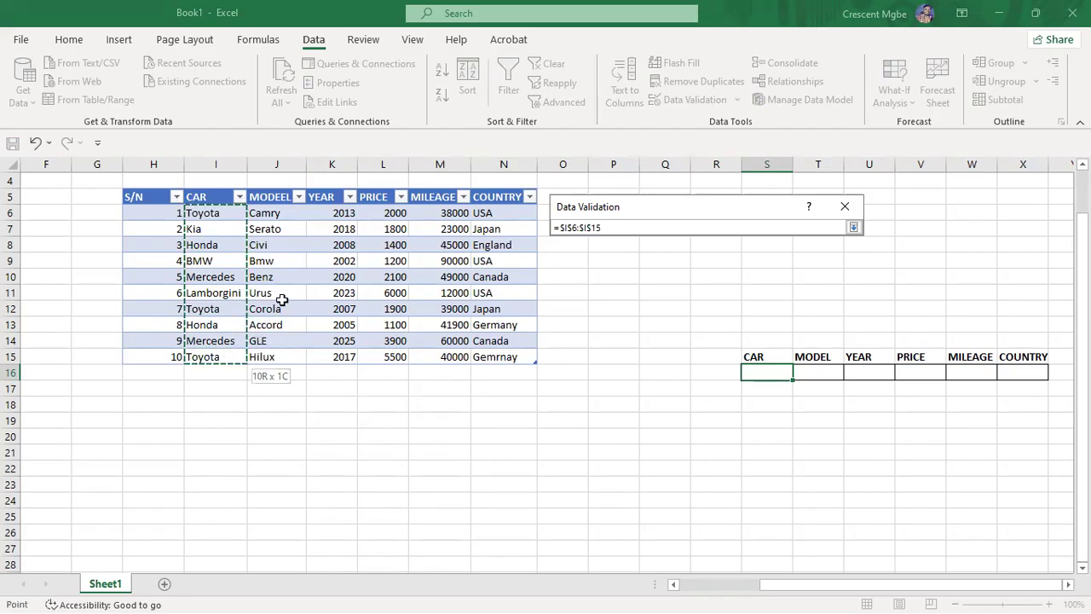
pyautogui.click(854, 227)
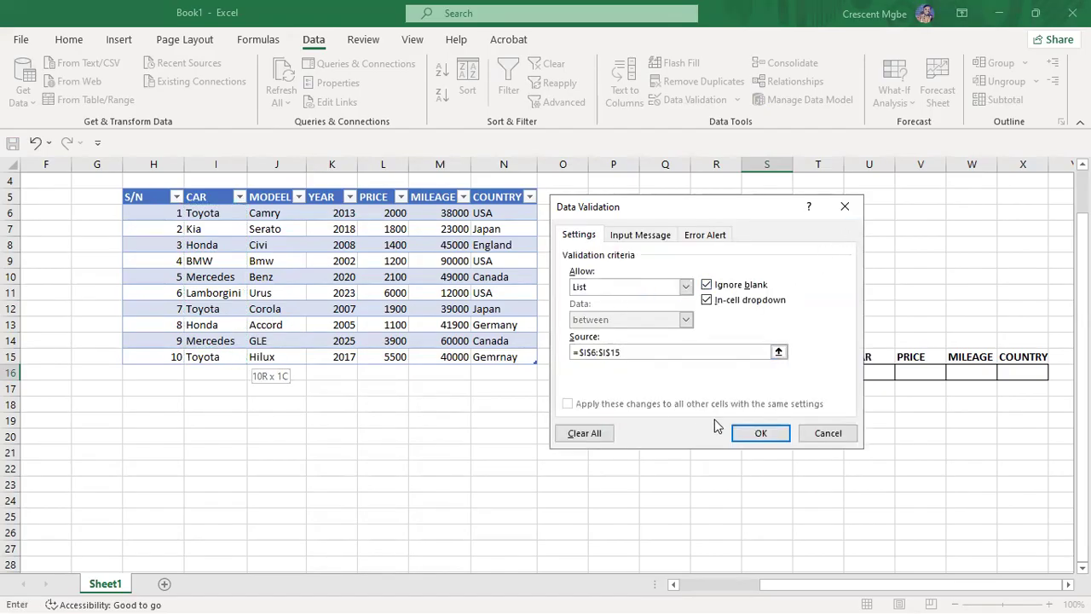
pyautogui.click(760, 434)
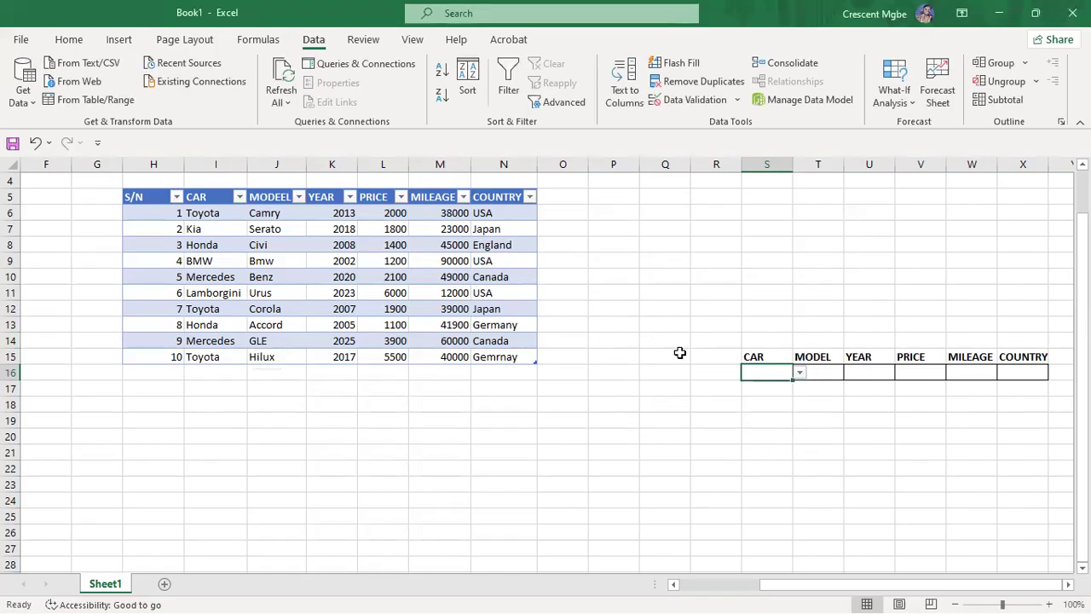
# Step: Test S16's car dropdown by picking Toyota, then Honda, and finally Toyota again
pyautogui.click(799, 374)
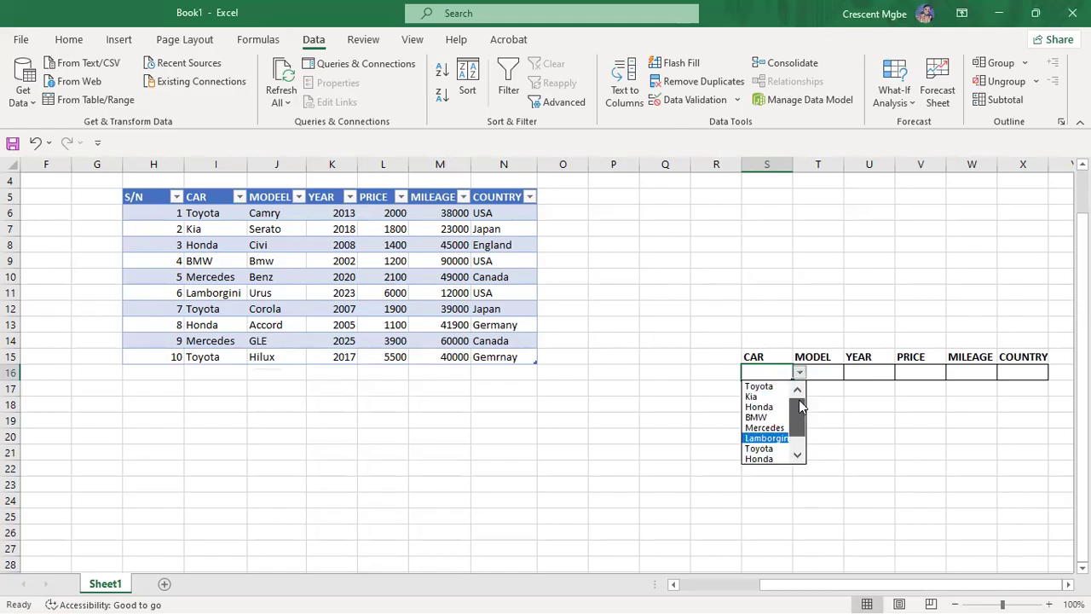
pyautogui.click(771, 389)
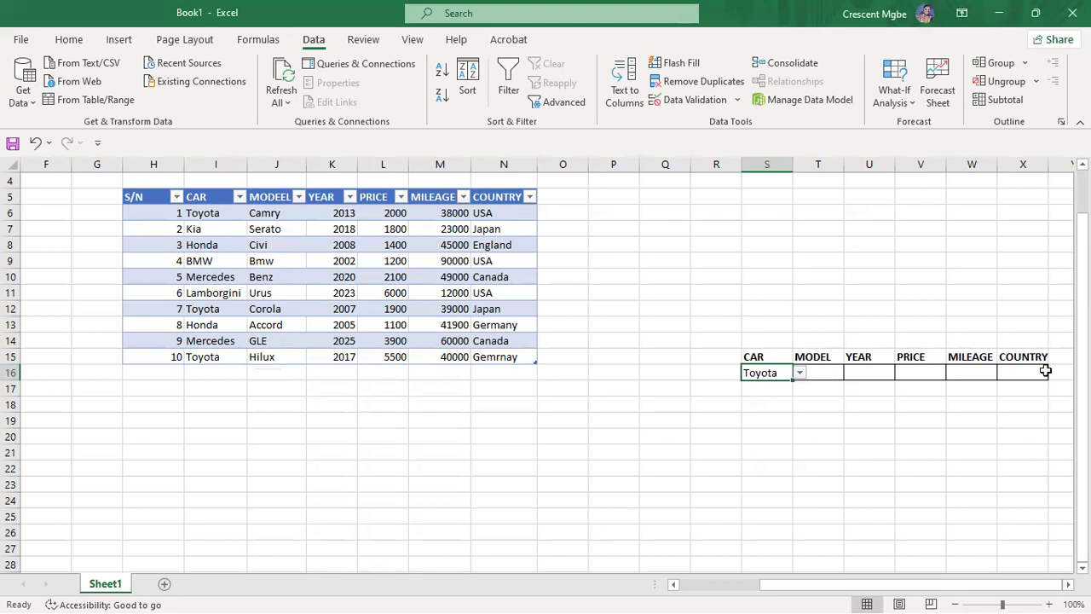
pyautogui.click(800, 373)
pyautogui.click(773, 456)
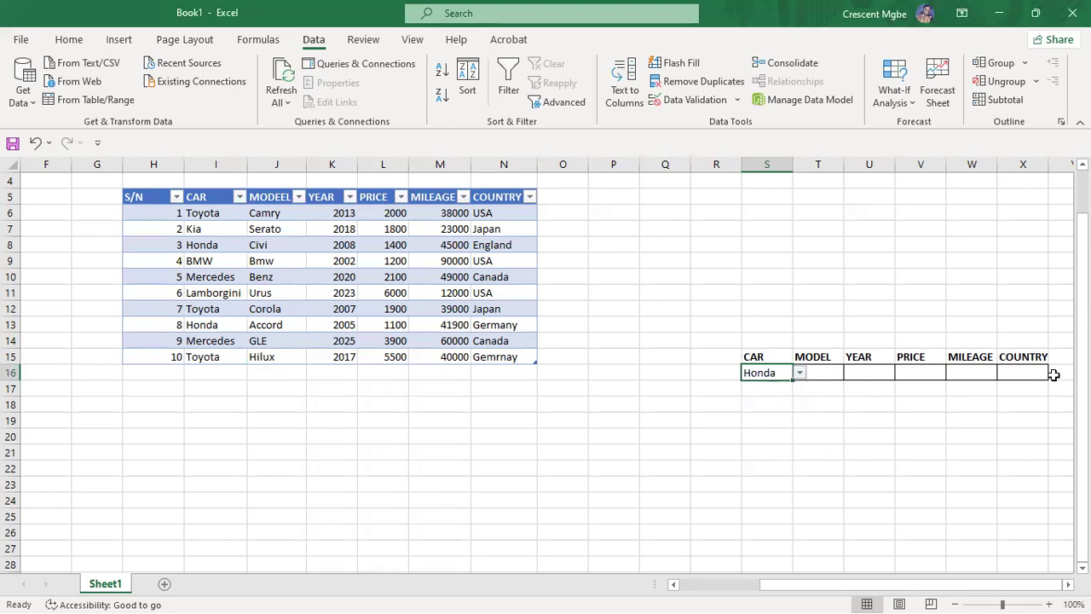
pyautogui.click(800, 375)
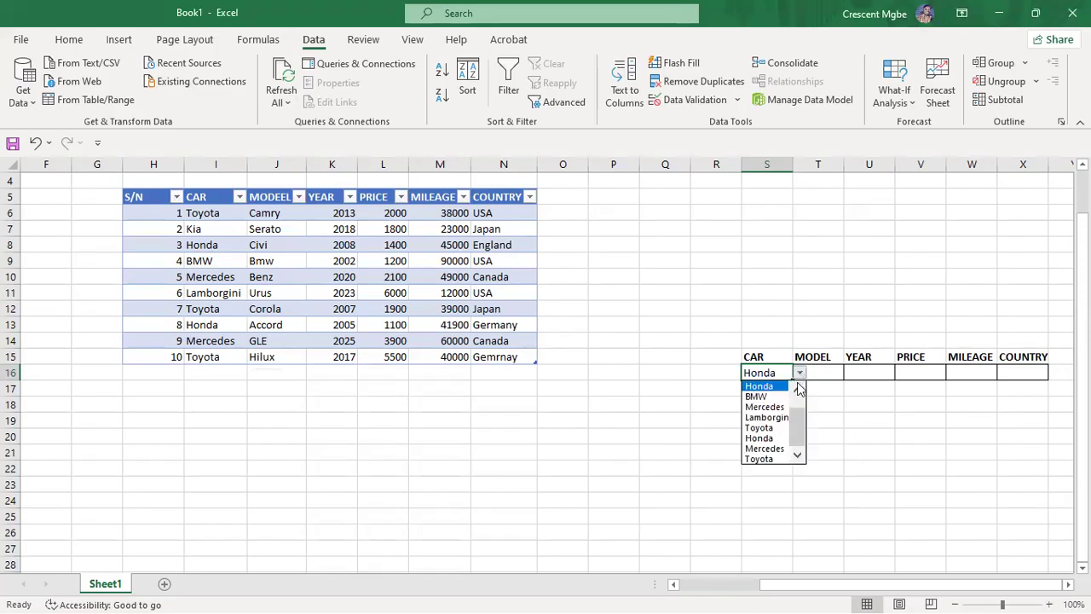
pyautogui.moveTo(799, 432); pyautogui.dragTo(803, 392)
pyautogui.click(753, 387)
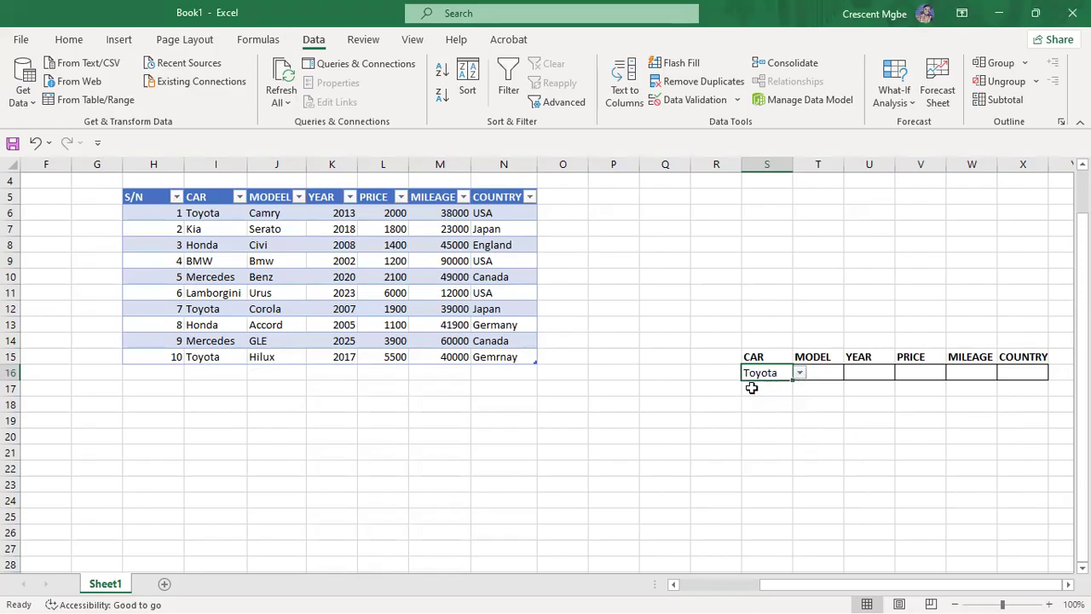
pyautogui.click(829, 372)
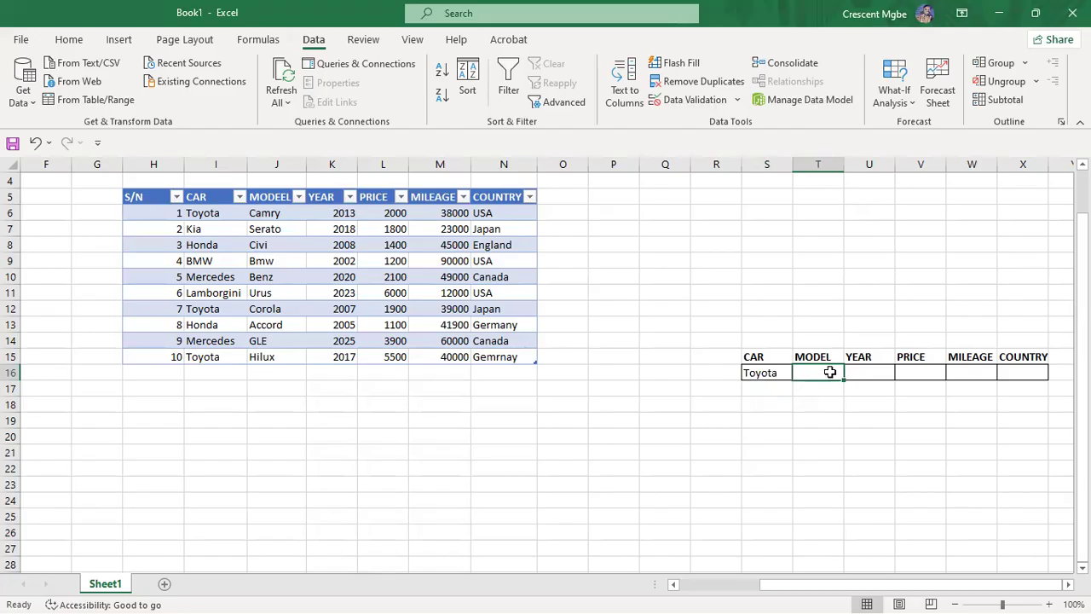
# Step: In T16 enter =VLOOKUP(S16, I6:N15, 2, FALSE), showing Camry for Toyota
pyautogui.write('=')
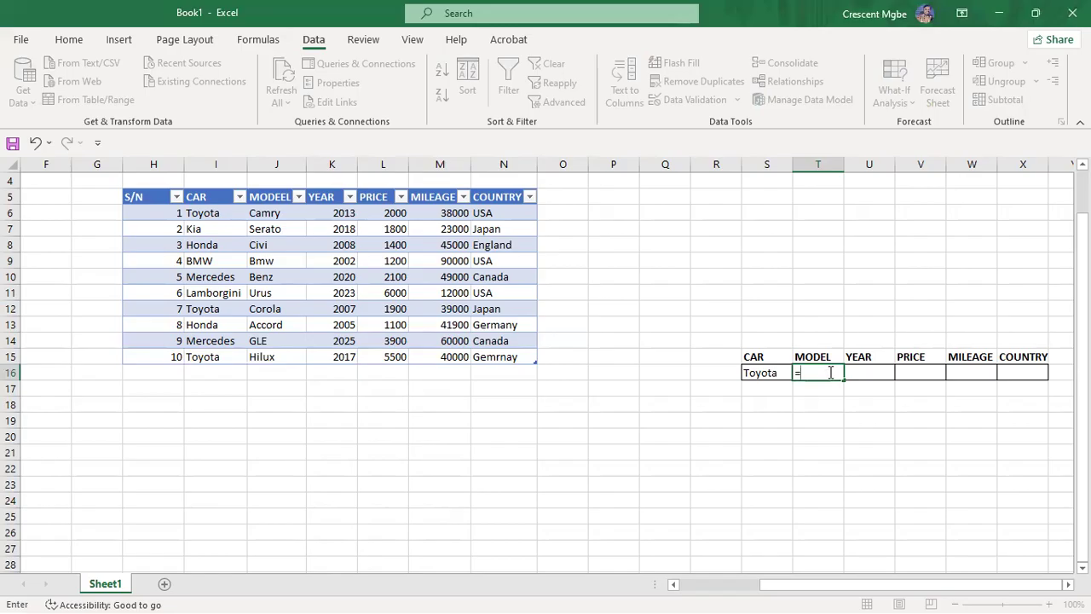
pyautogui.write('V')
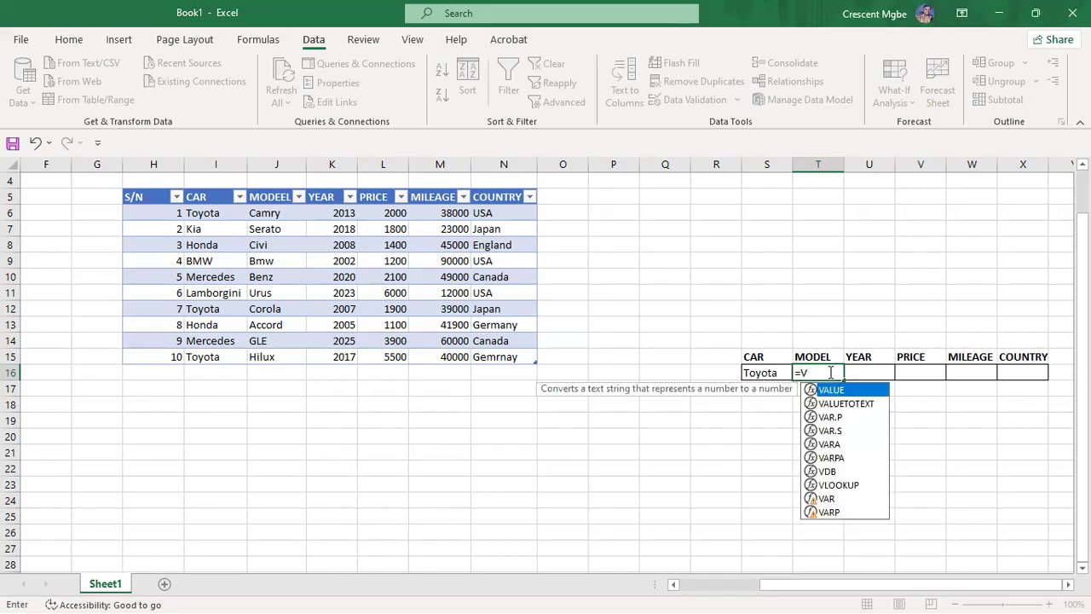
pyautogui.write('L')
pyautogui.doubleClick(849, 390)
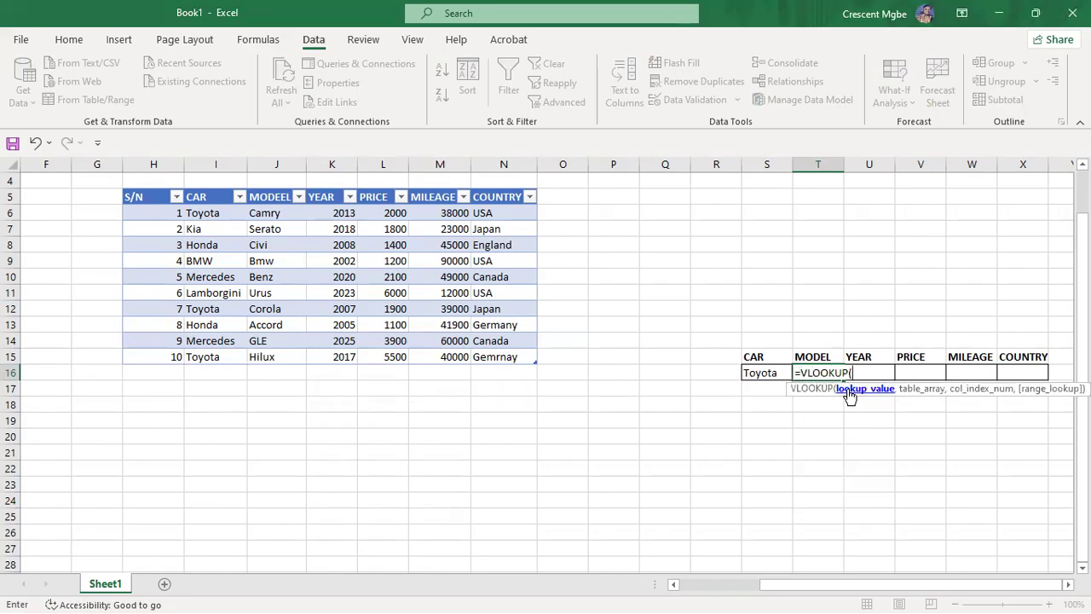
pyautogui.click(767, 373)
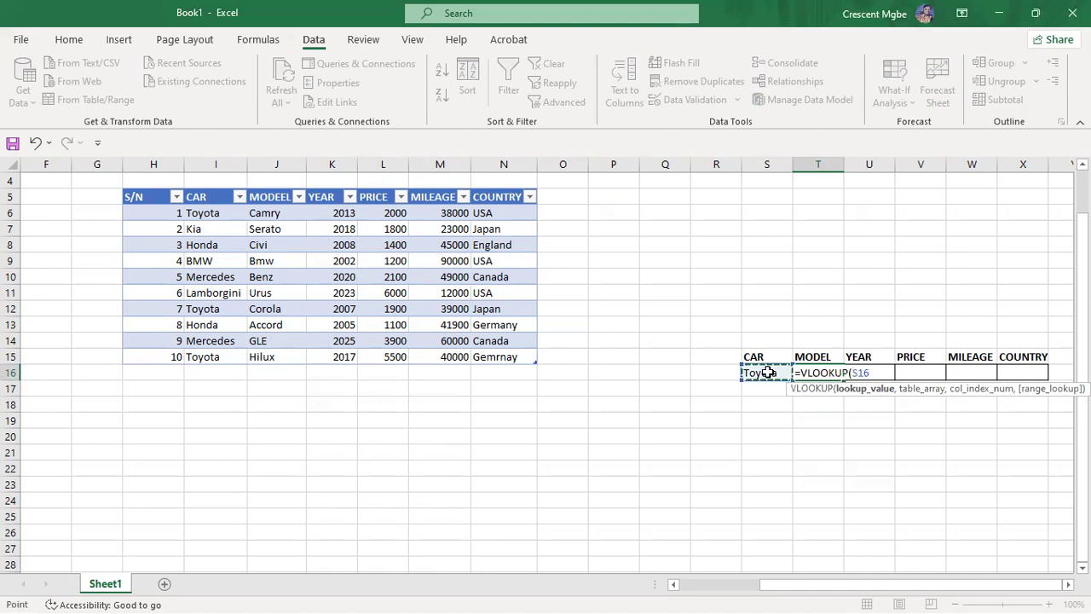
pyautogui.write(',')
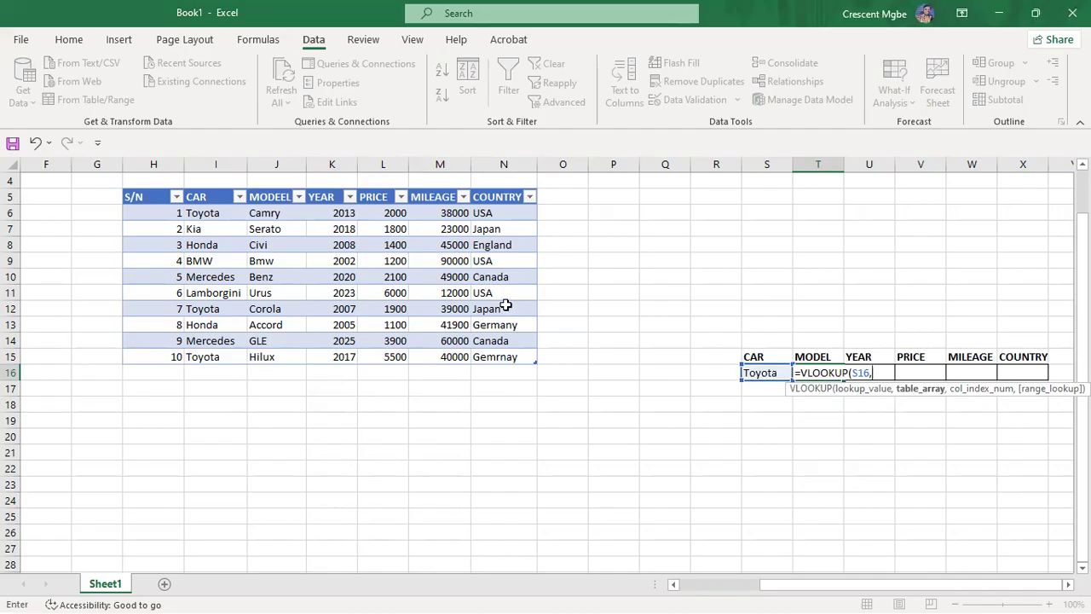
pyautogui.moveTo(198, 212); pyautogui.dragTo(512, 353)
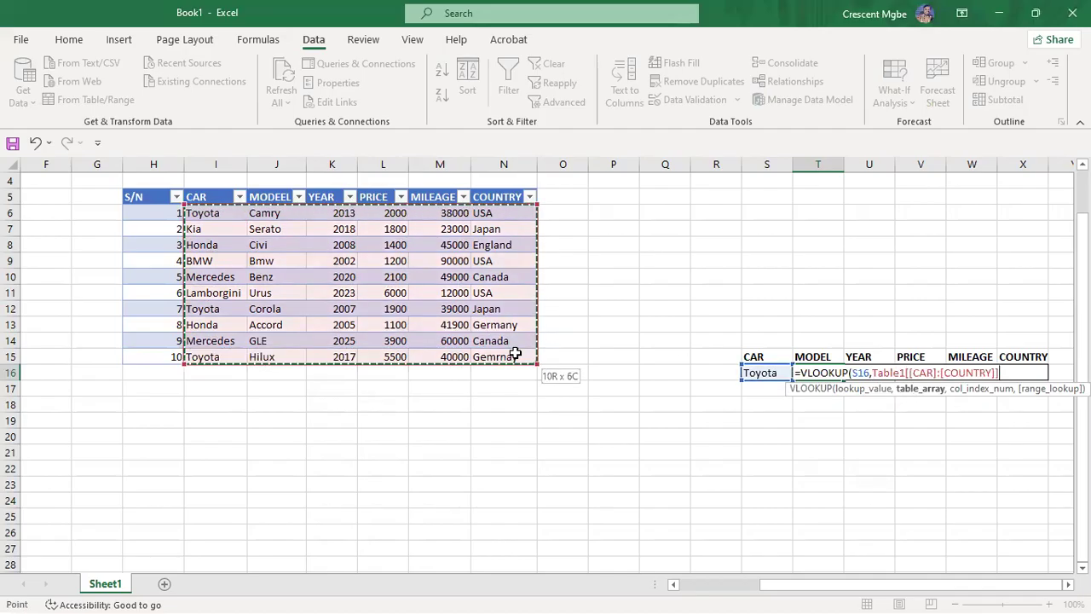
pyautogui.write(',2')
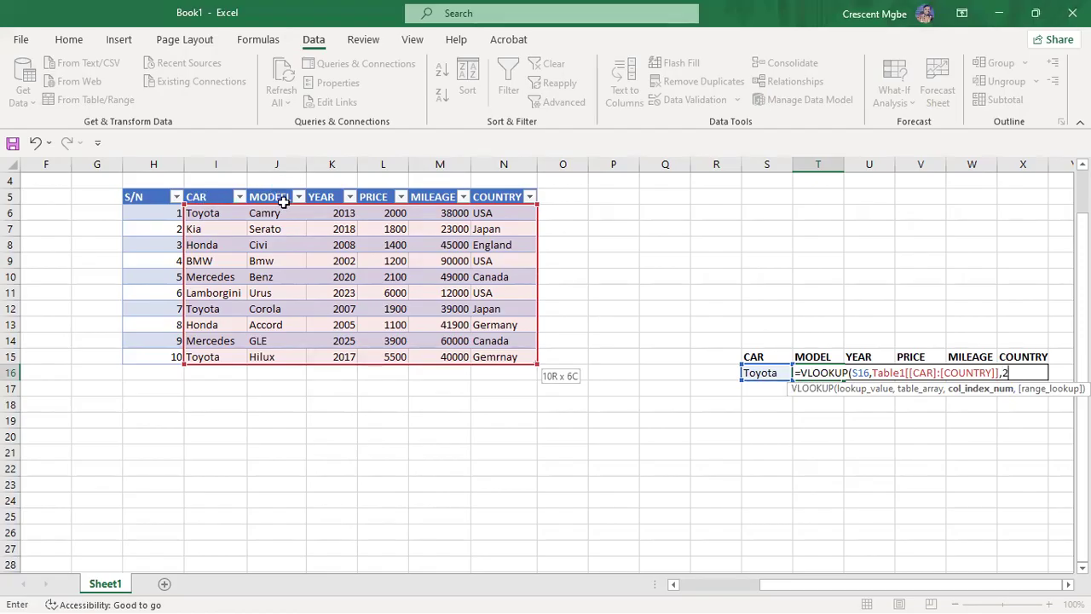
pyautogui.write(',')
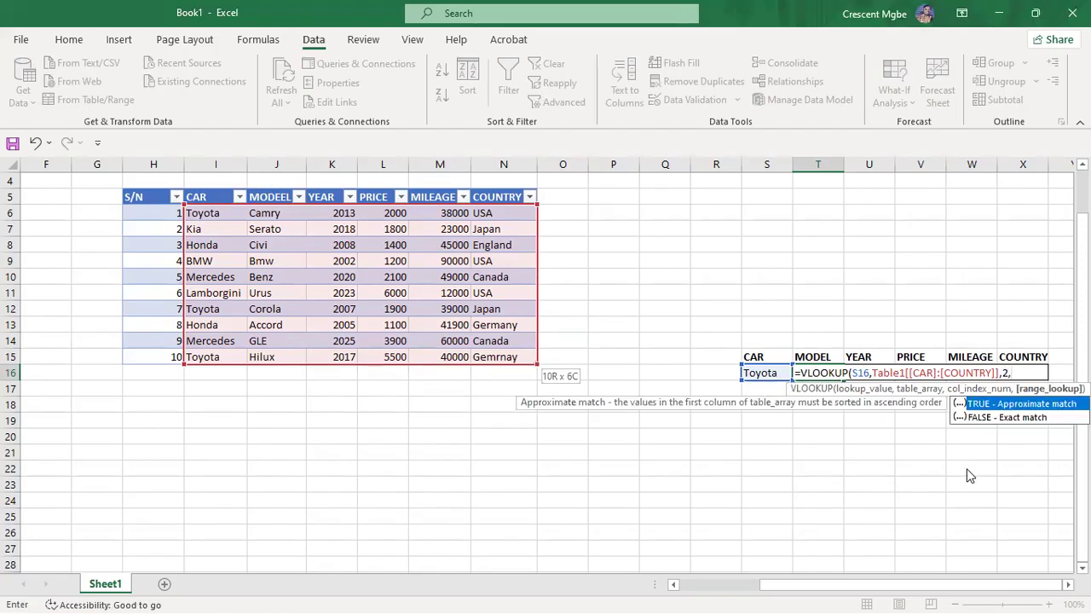
pyautogui.doubleClick(1011, 417)
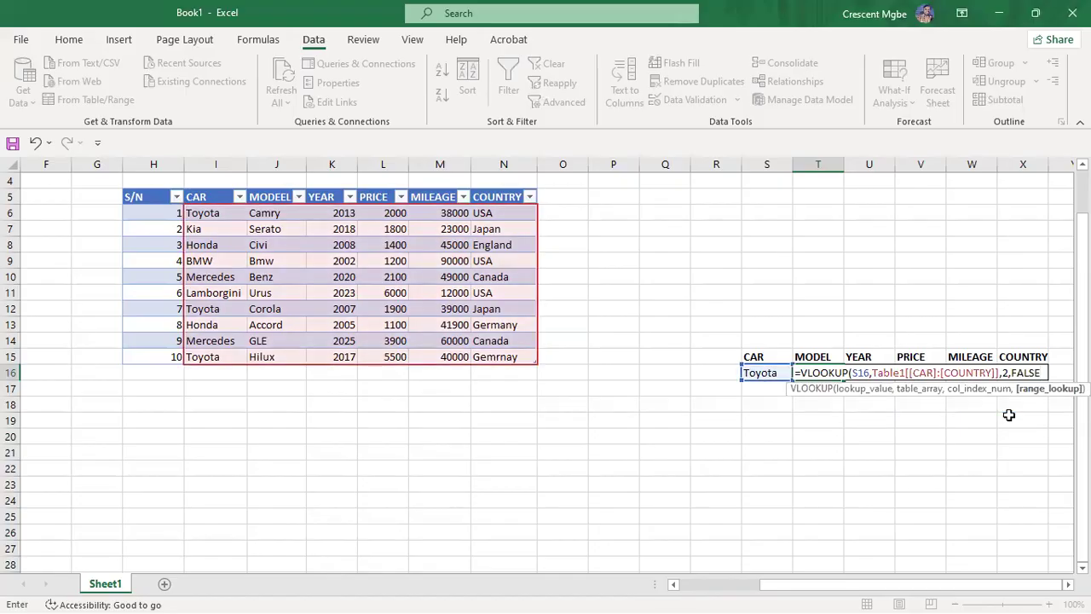
pyautogui.press('Return')
pyautogui.moveTo(863, 495); pyautogui.dragTo(857, 484)
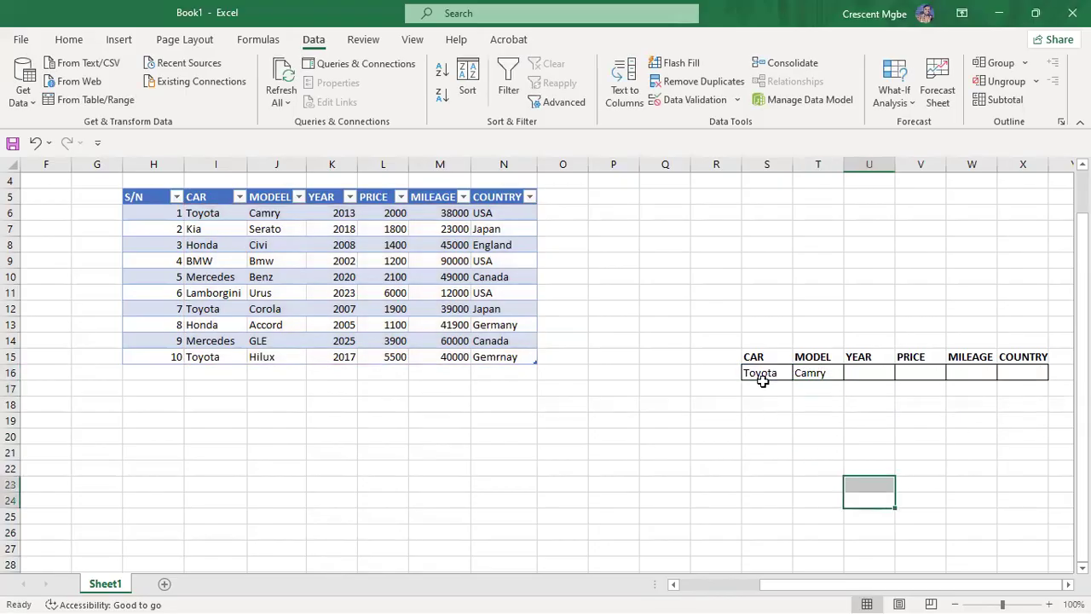
# Step: Pick Honda from S16's CAR dropdown so MODEL briefly shows Civi
pyautogui.click(763, 377)
pyautogui.click(800, 373)
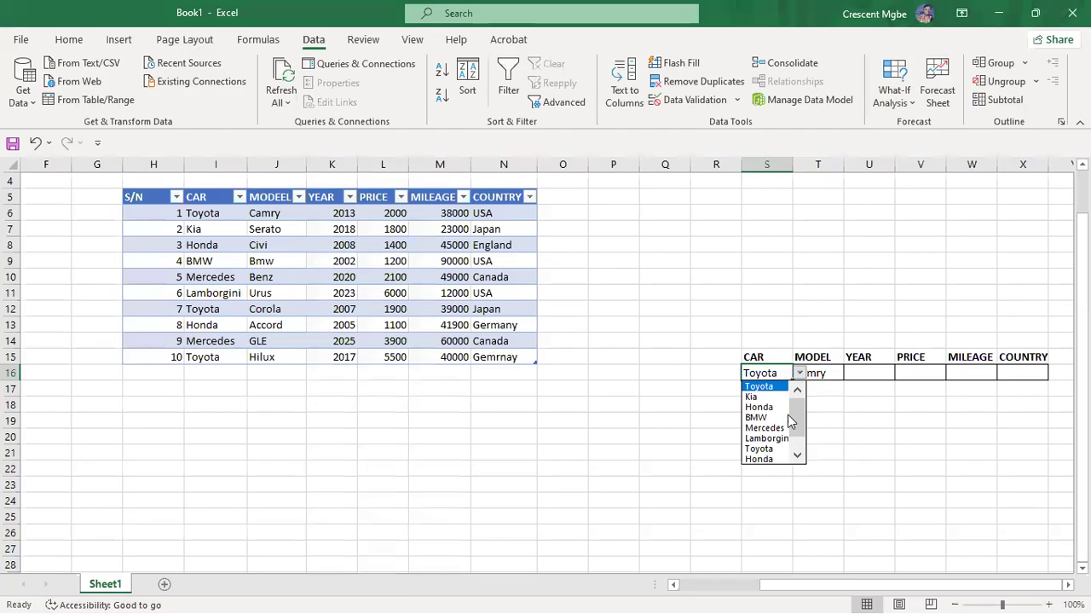
pyautogui.click(771, 462)
pyautogui.click(909, 464)
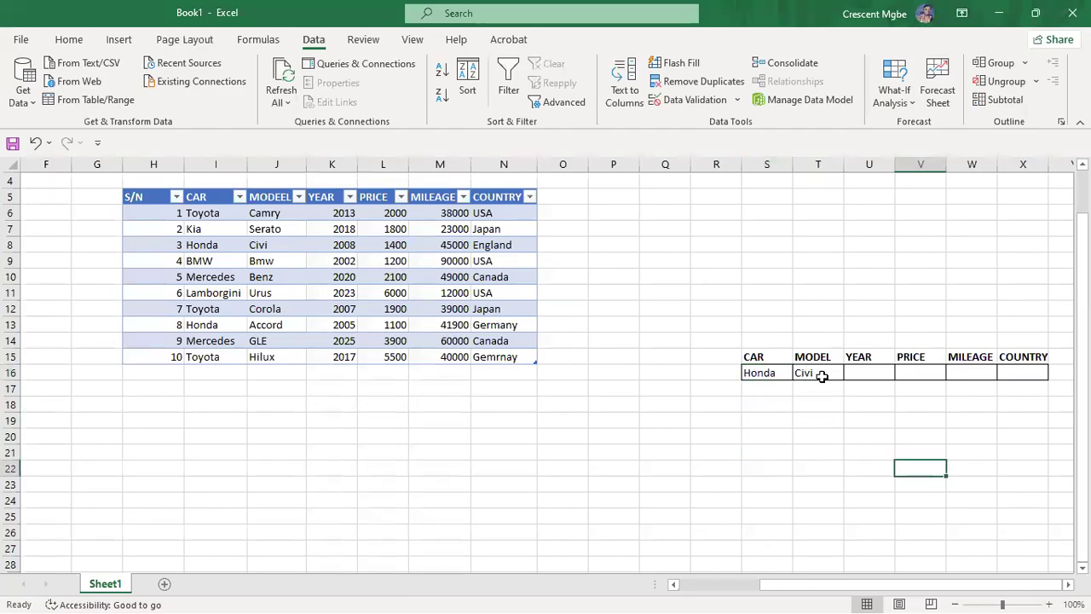
pyautogui.click(783, 375)
pyautogui.click(800, 373)
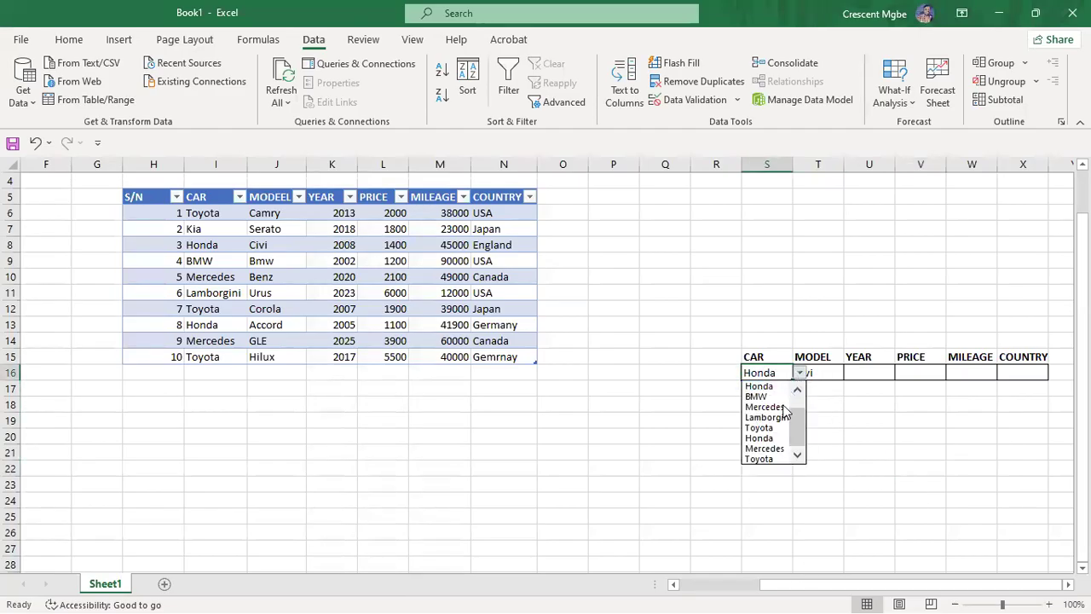
pyautogui.click(773, 437)
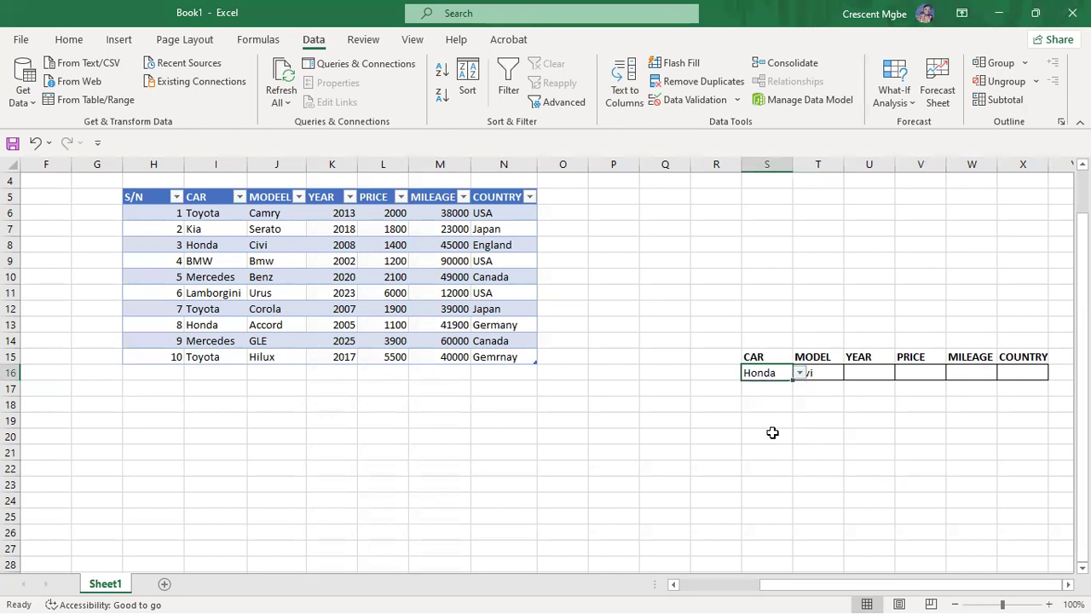
# Step: Switch the CAR choice to Mercedes so MODEL shows Benz
pyautogui.click(799, 374)
pyautogui.click(776, 449)
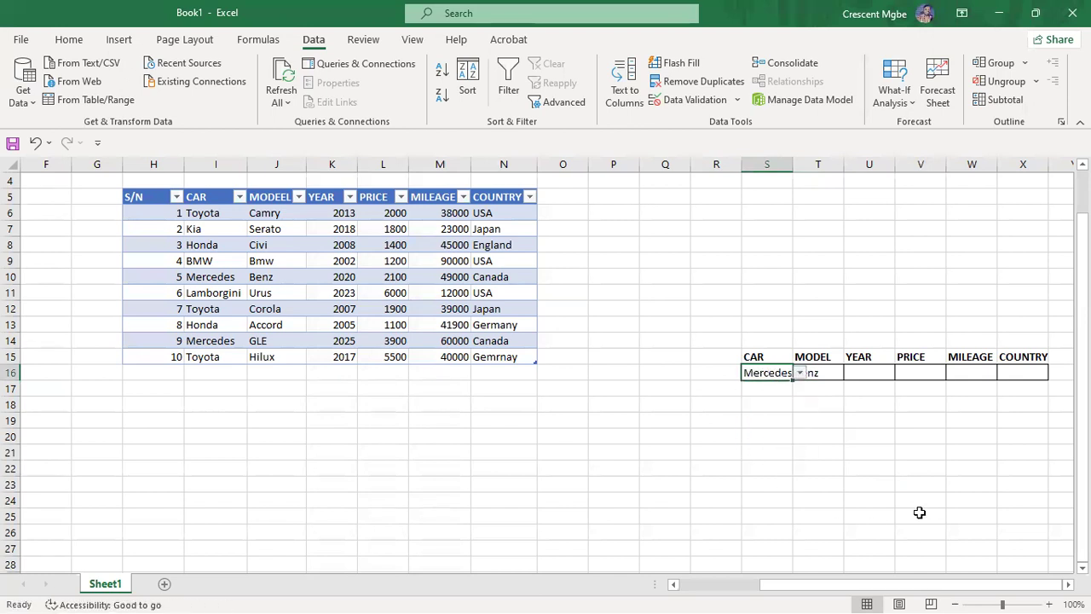
pyautogui.click(919, 505)
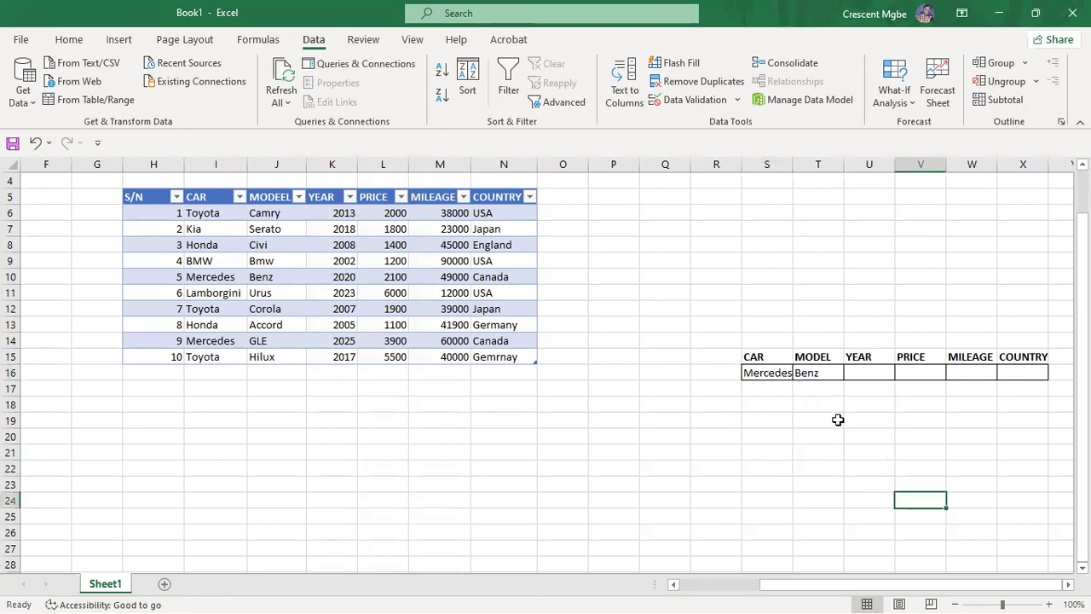
# Step: Open the MODEL cell T16's lookup formula for editing
pyautogui.click(775, 374)
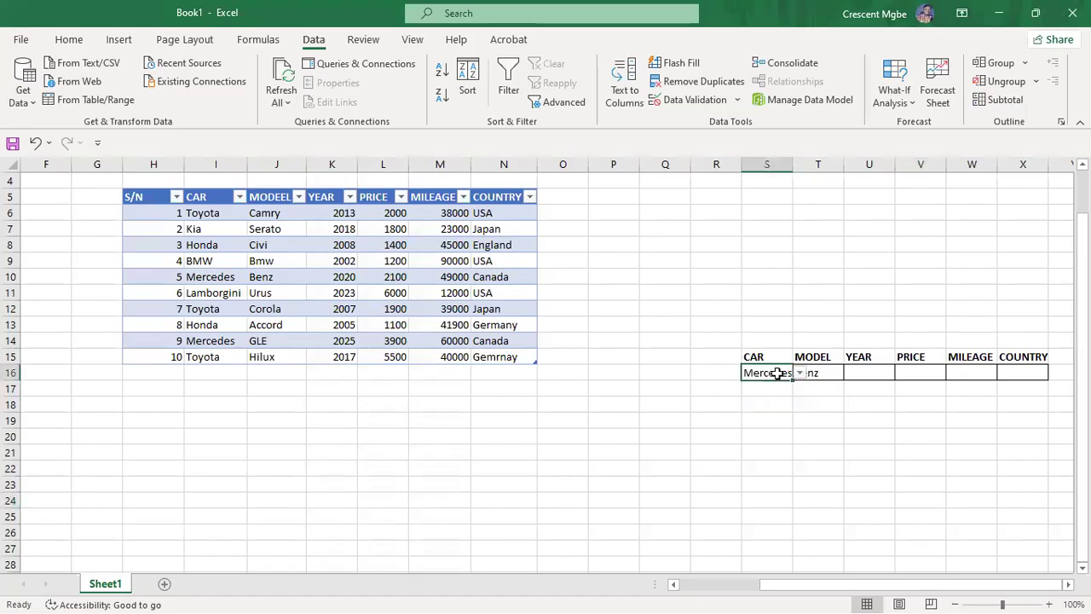
pyautogui.click(822, 373)
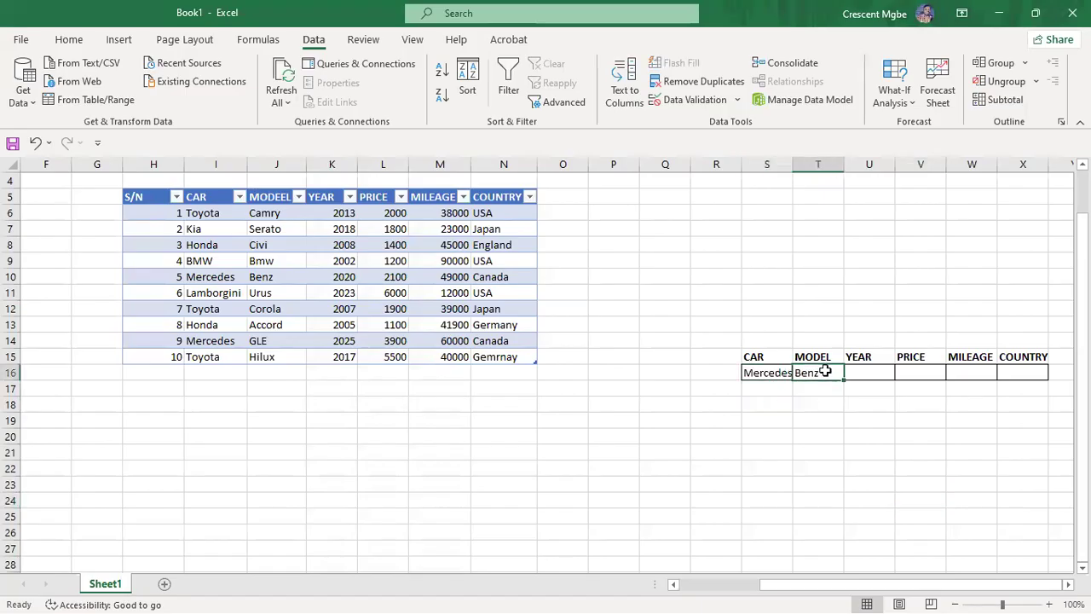
pyautogui.doubleClick(823, 373)
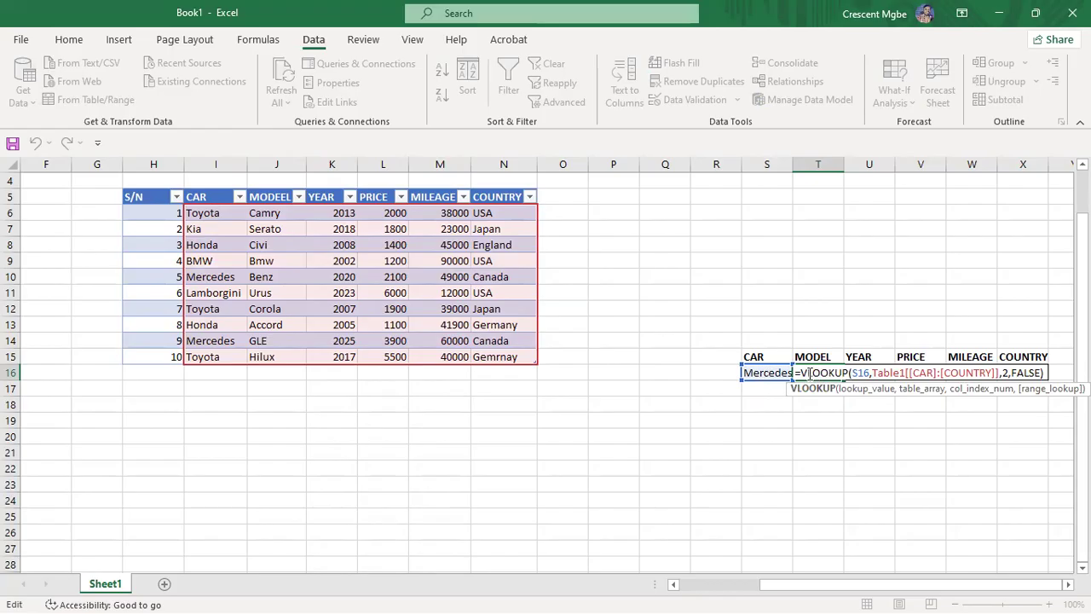
# Step: Copy the VLOOKUP formula text from T16, leaving MODEL unchanged
pyautogui.moveTo(795, 373); pyautogui.dragTo(1045, 372)
pyautogui.hotkey('ctrl', 'c')
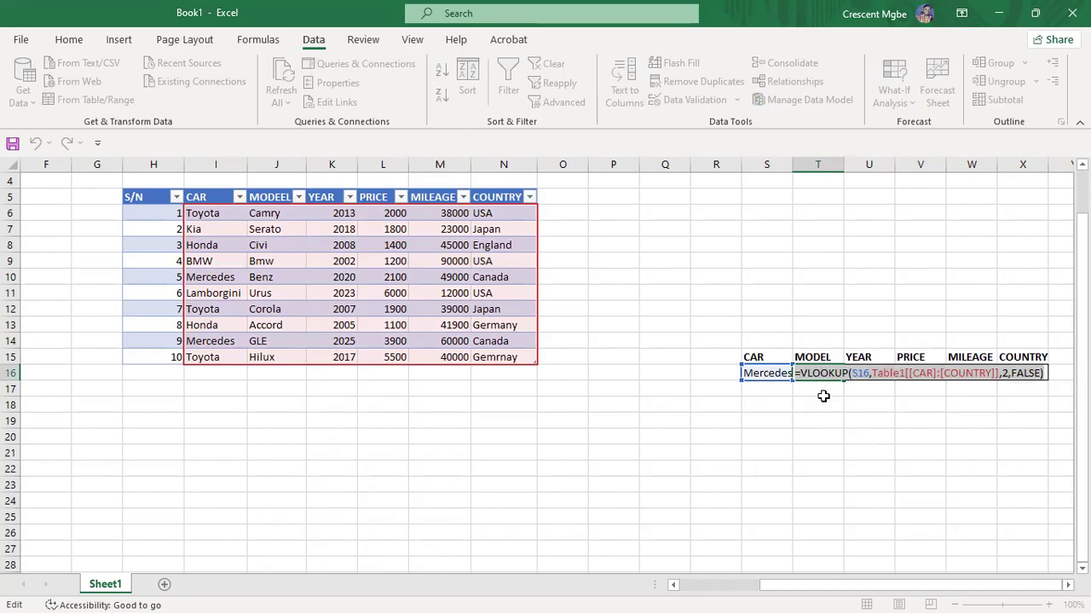
pyautogui.press('Return')
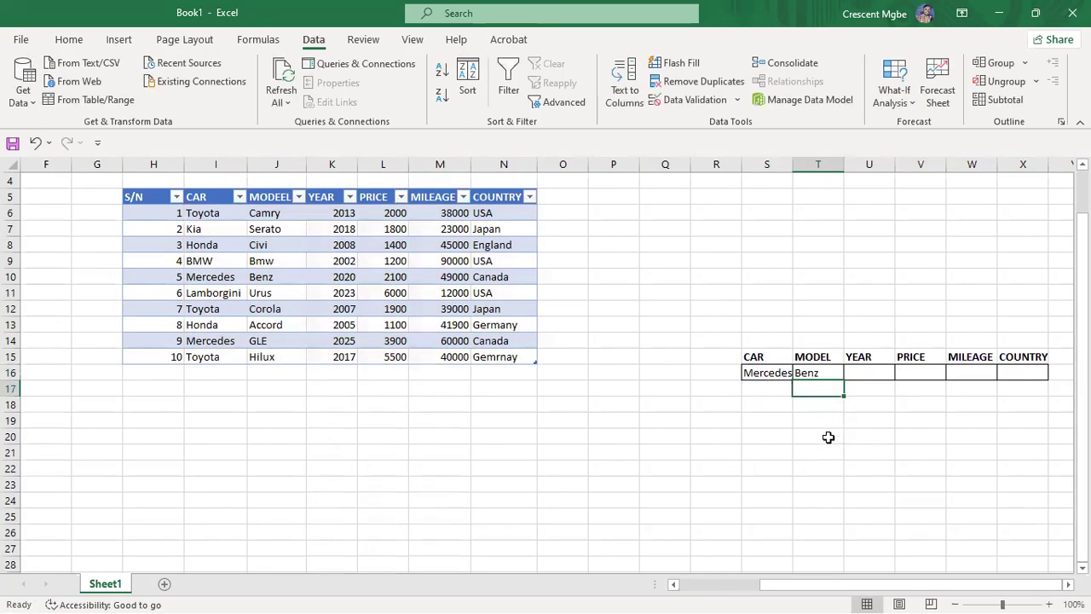
# Step: Paste the lookup into U16 with column index 3 so YEAR shows 2020
pyautogui.click(833, 377)
pyautogui.moveTo(842, 380); pyautogui.dragTo(862, 370)
pyautogui.click(864, 371)
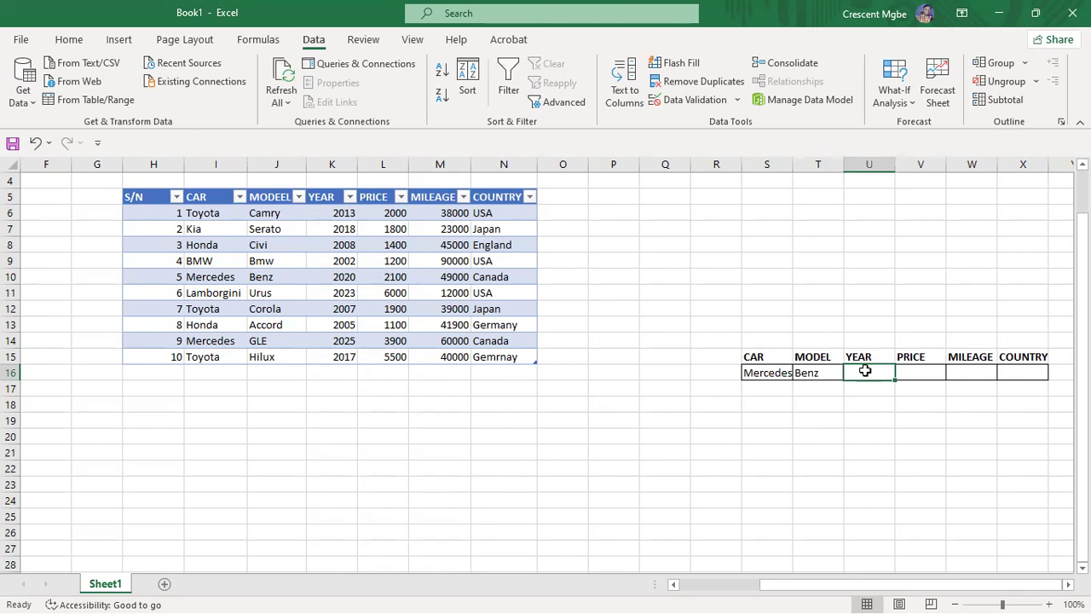
pyautogui.hotkey('ctrl', 'v')
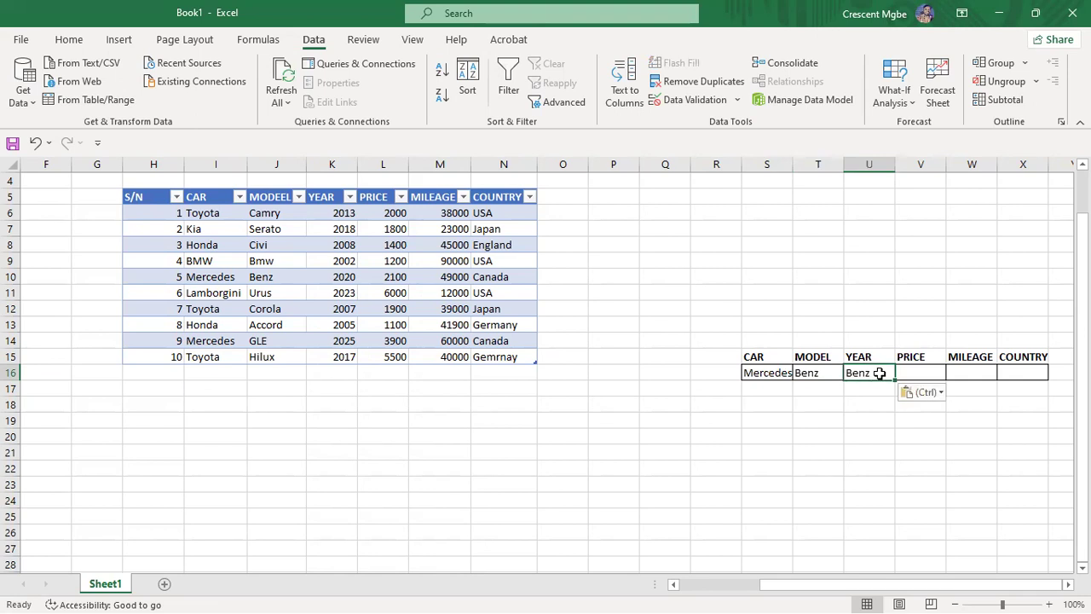
pyautogui.doubleClick(879, 372)
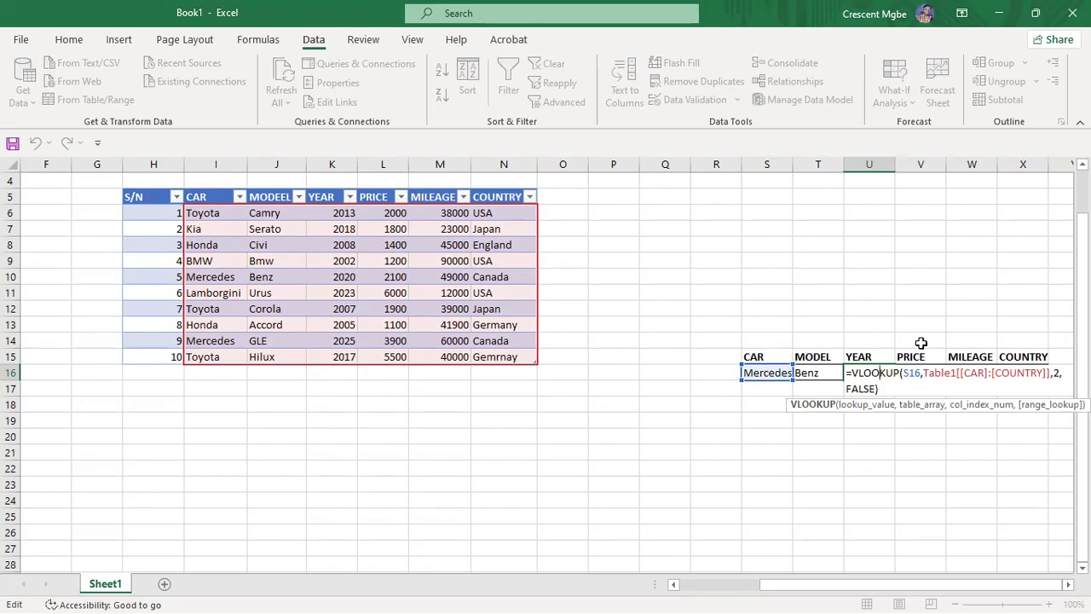
pyautogui.click(1058, 373)
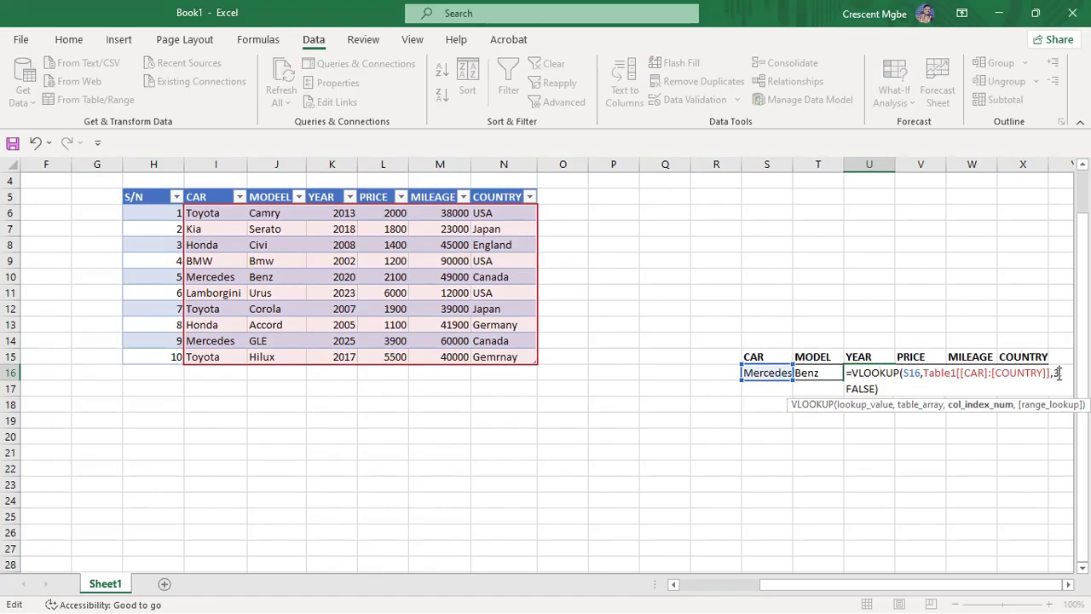
pyautogui.press('Return')
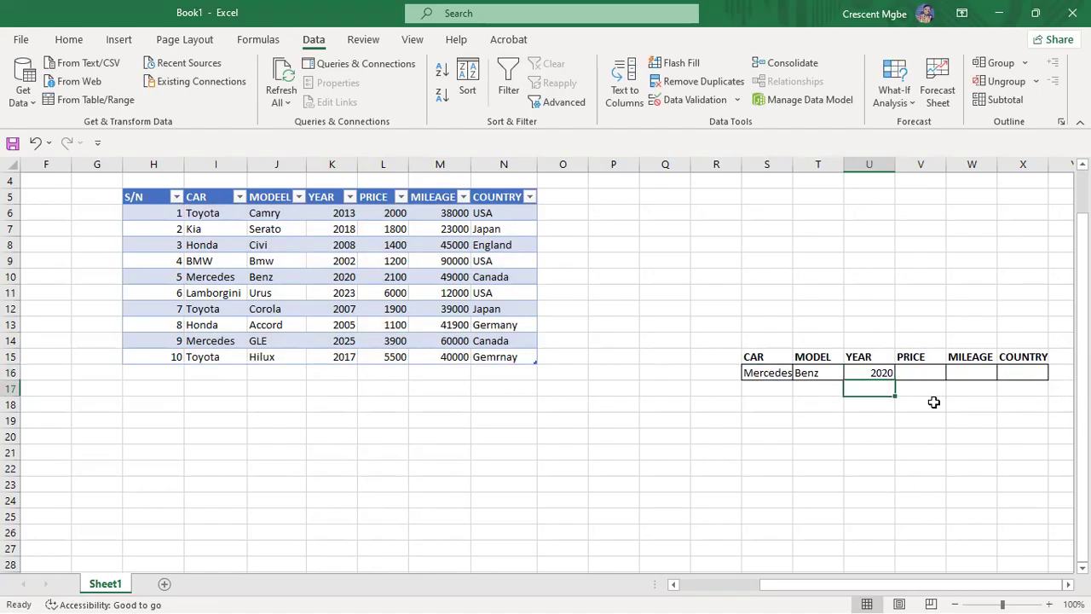
pyautogui.click(922, 372)
# Step: Paste the lookup into V16 with column index 4 so PRICE shows 2100
pyautogui.hotkey('ctrl', 'v')
pyautogui.doubleClick(922, 372)
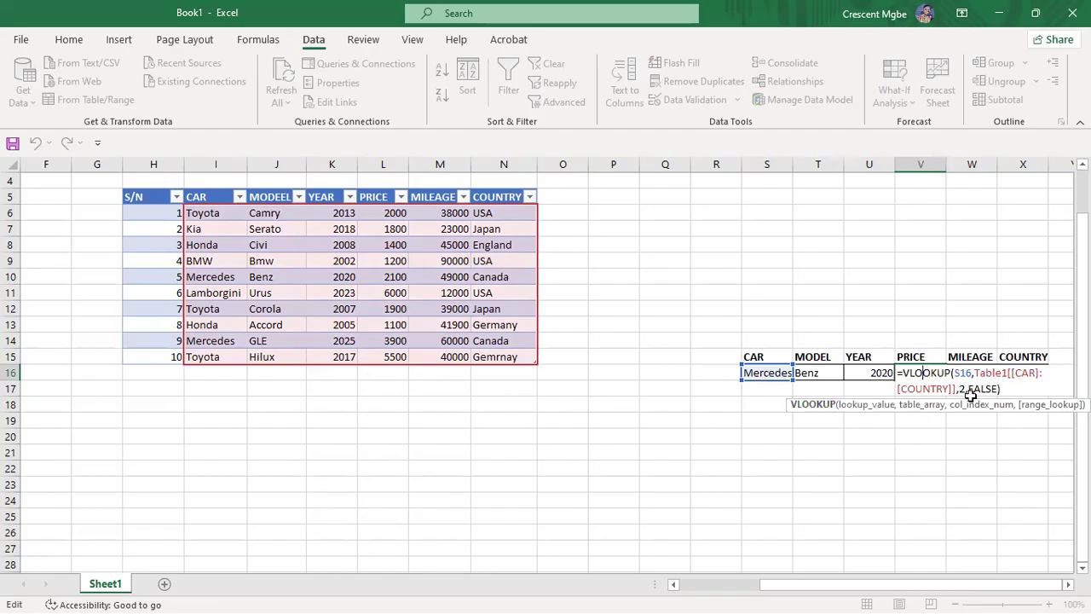
pyautogui.click(964, 388)
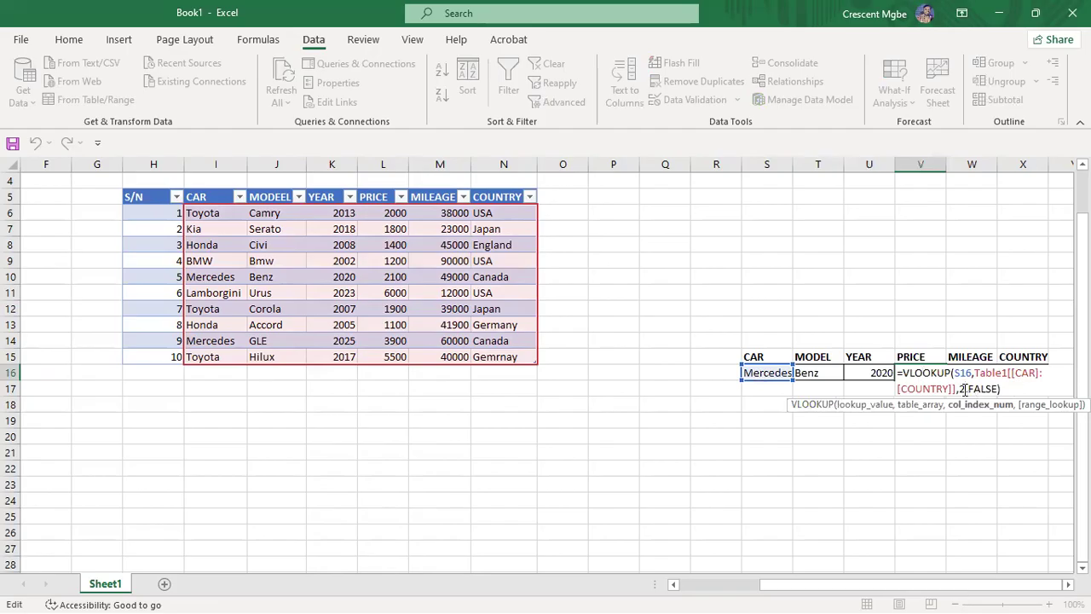
pyautogui.press('BackSpace')
pyautogui.write('4')
pyautogui.press('Return')
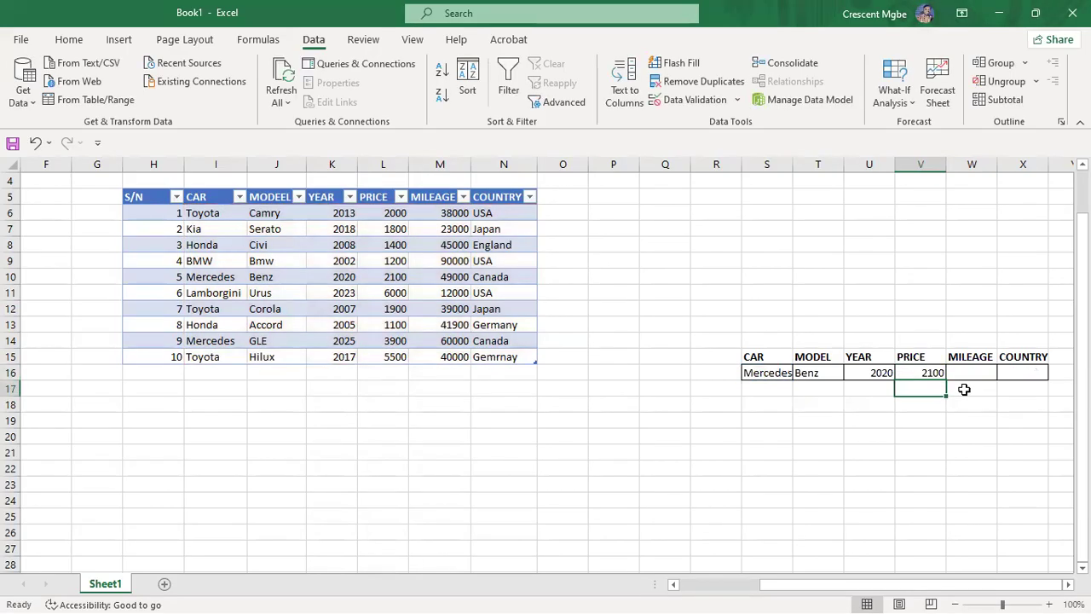
# Step: Paste the lookup into W16 with column index 5 so MILEAGE shows 49000
pyautogui.doubleClick(974, 371)
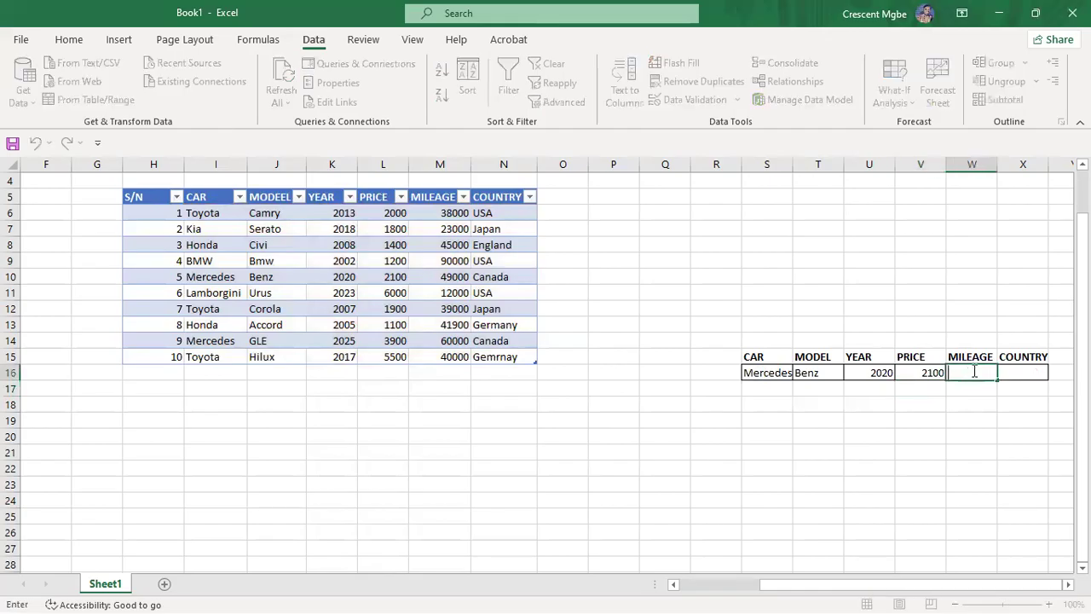
pyautogui.hotkey('ctrl', 'v')
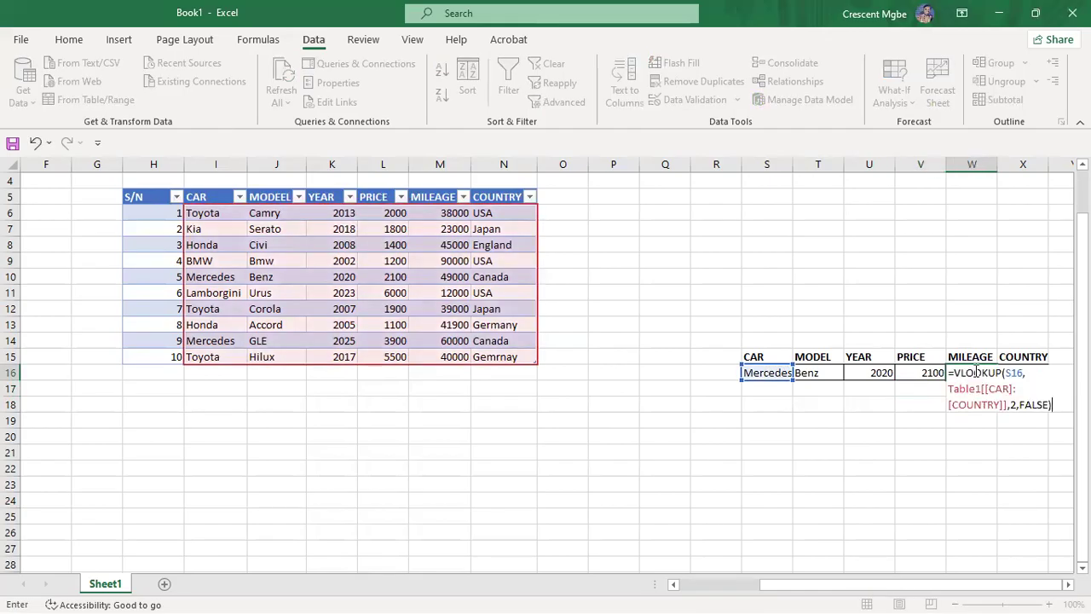
pyautogui.click(1015, 405)
pyautogui.press('BackSpace')
pyautogui.write('5')
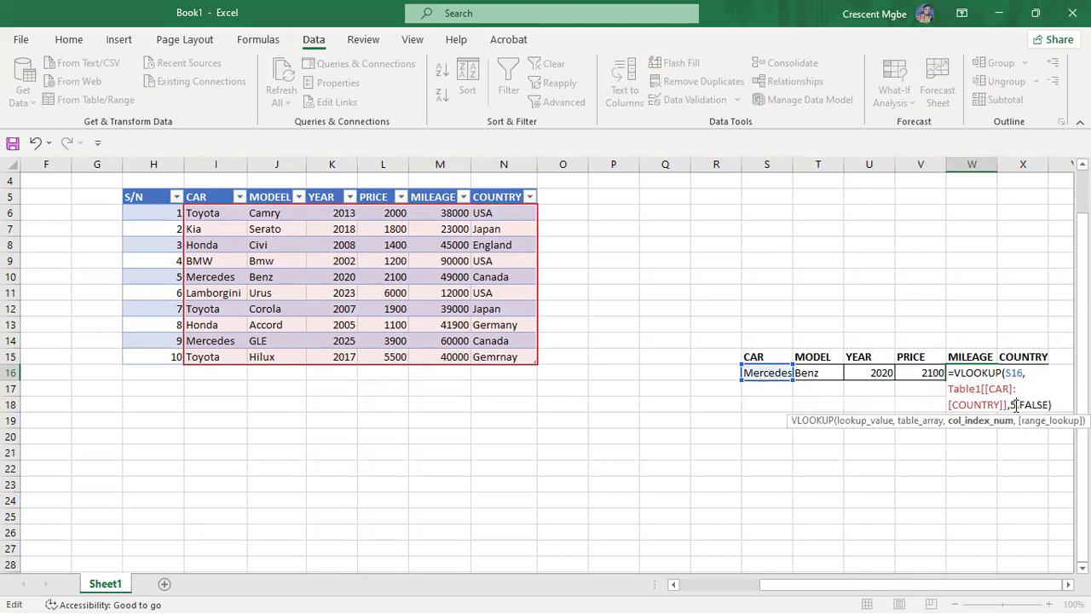
pyautogui.press('Return')
# Step: Paste the lookup into X16 with column index 6 so COUNTRY shows Canada
pyautogui.click(1016, 373)
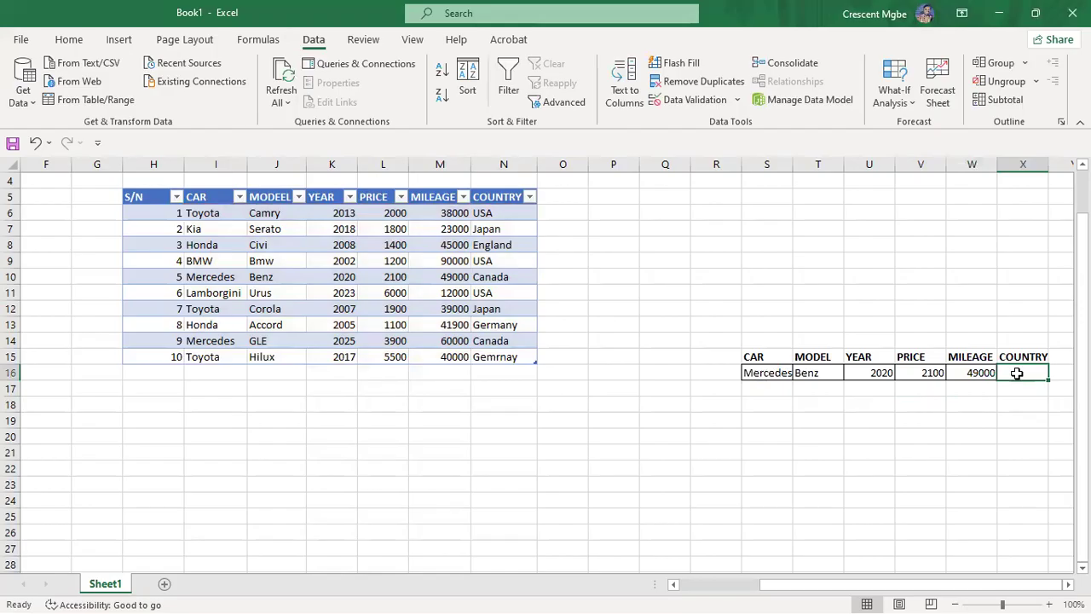
pyautogui.hotkey('ctrl', 'v')
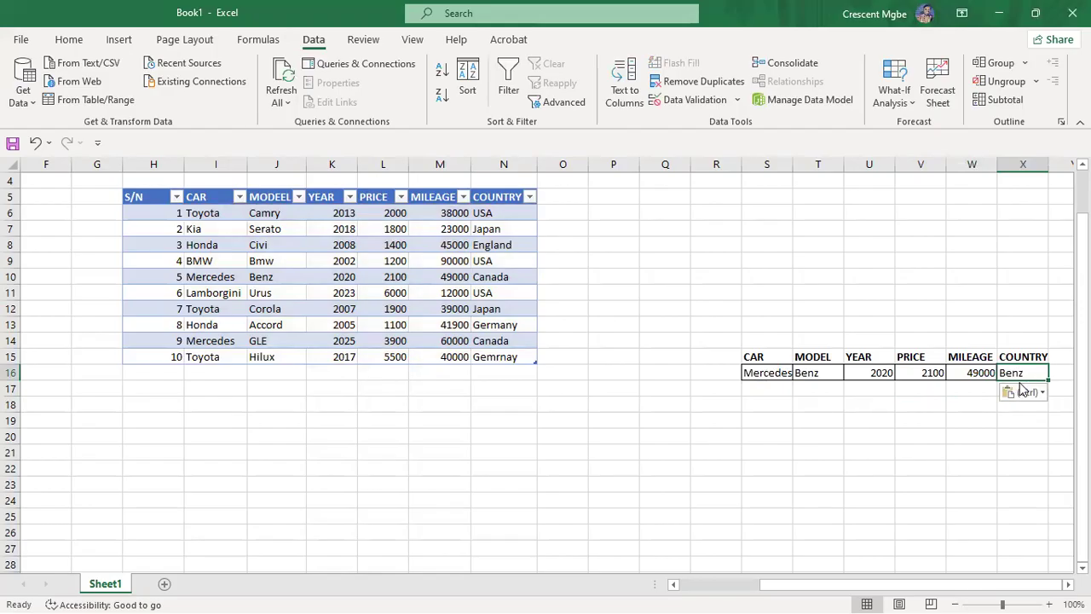
pyautogui.doubleClick(1016, 373)
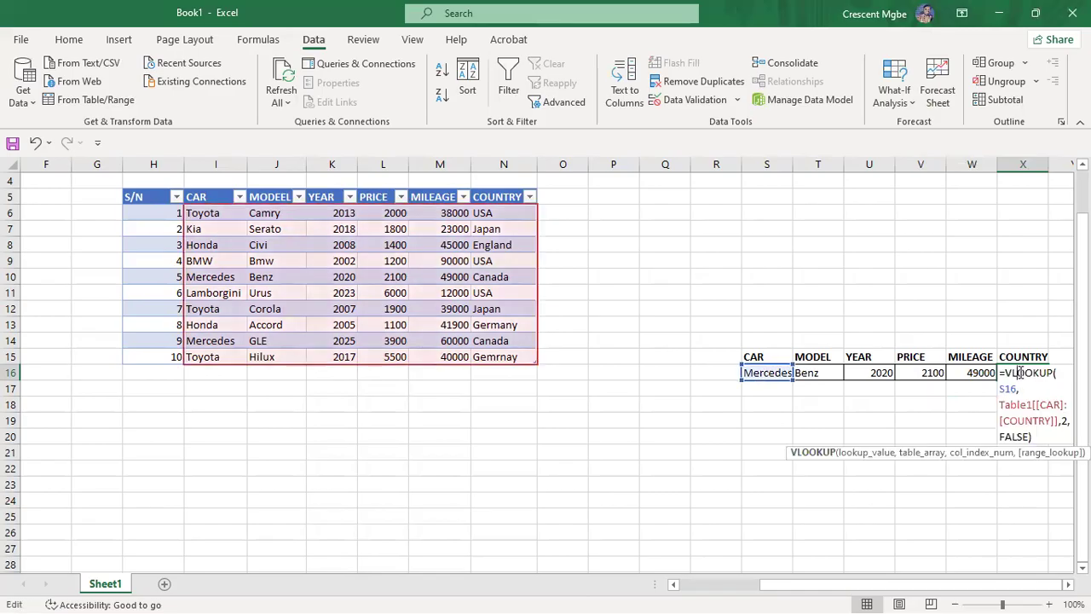
pyautogui.click(1067, 423)
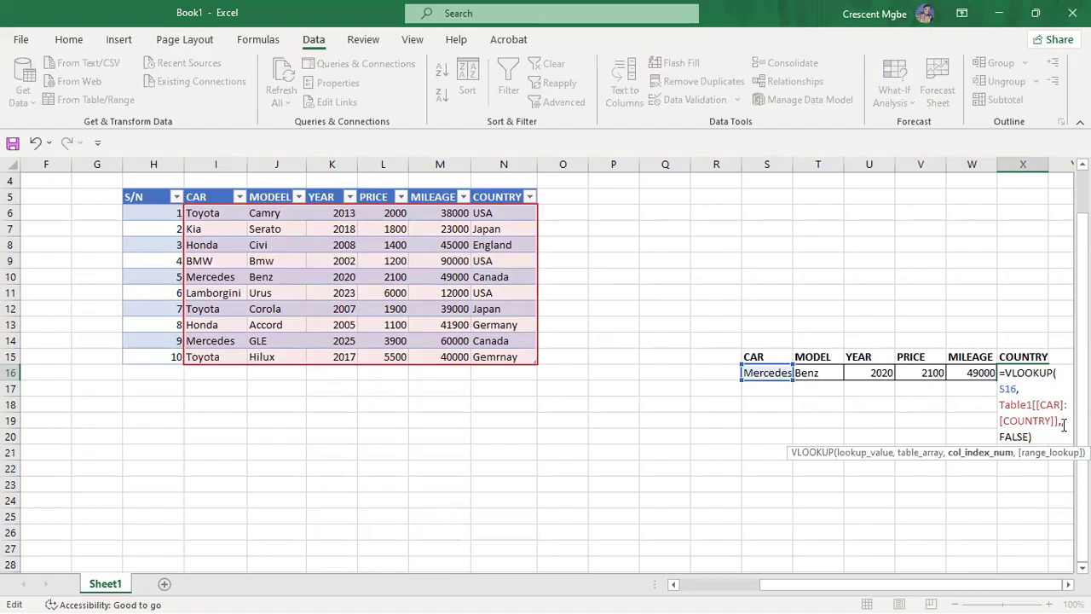
pyautogui.write('6')
pyautogui.press('Return')
pyautogui.click(973, 470)
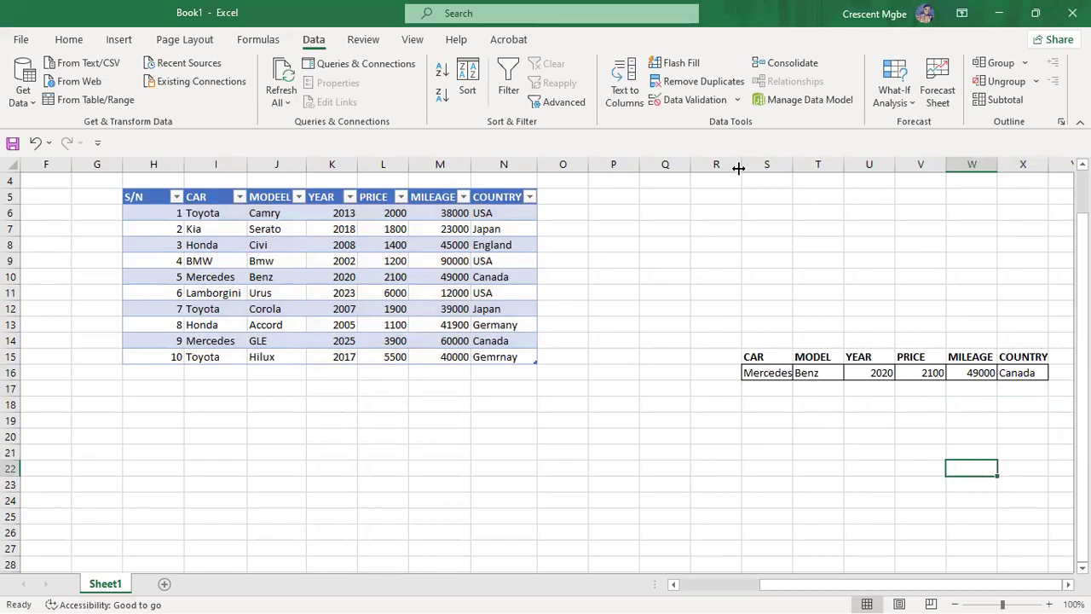
# Step: Hide column R and choose Toyota in the CAR cell S16
pyautogui.moveTo(738, 166)
pyautogui.mouseDown()
pyautogui.moveTo(673, 179)
pyautogui.moveTo(758, 170)
pyautogui.mouseUp()
pyautogui.click(717, 374)
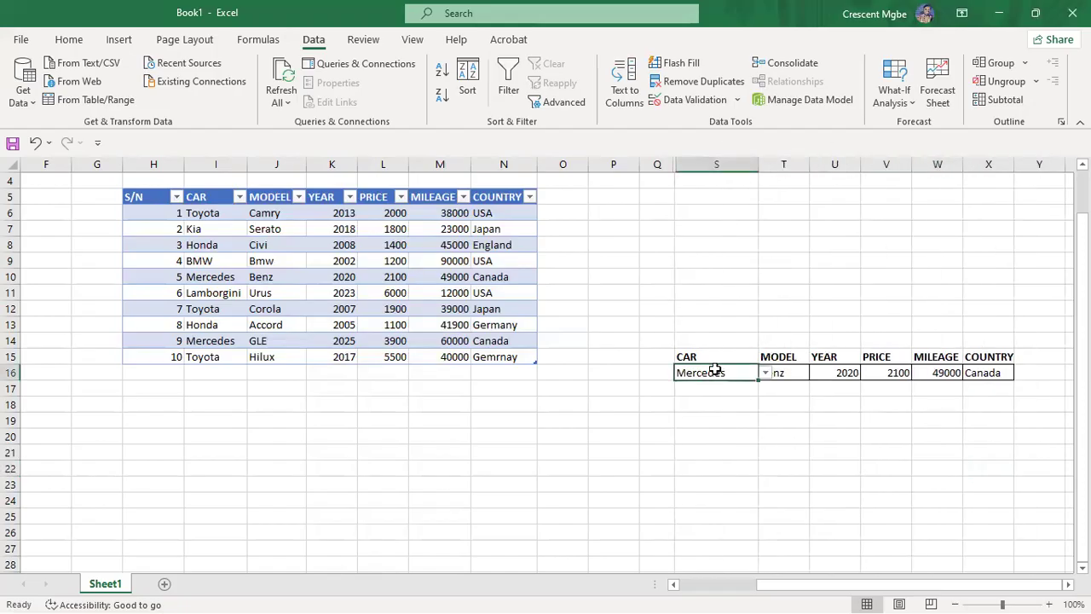
pyautogui.click(764, 374)
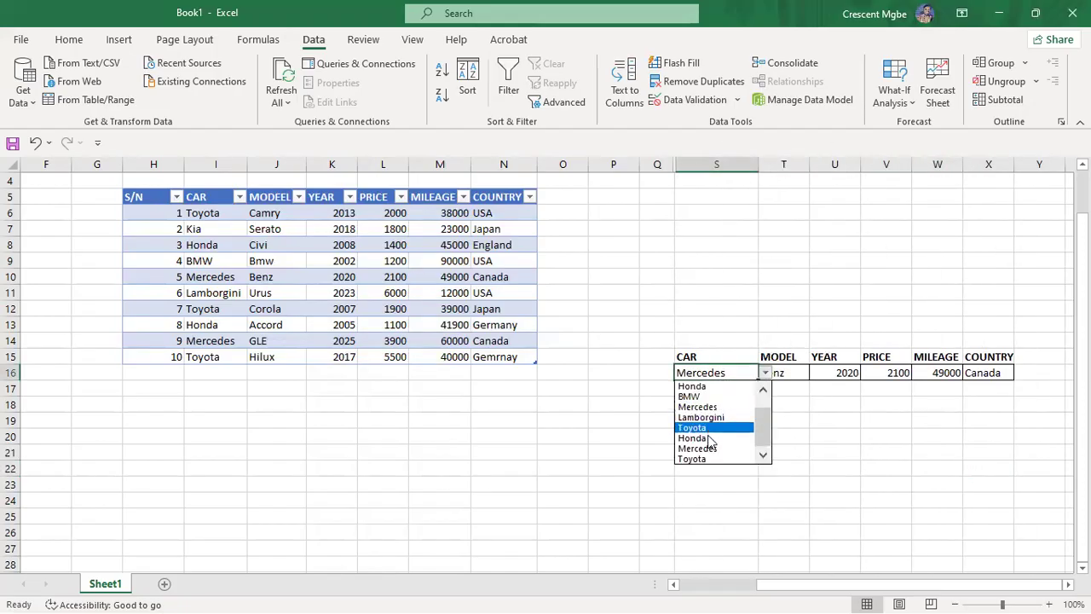
pyautogui.click(705, 428)
pyautogui.click(584, 498)
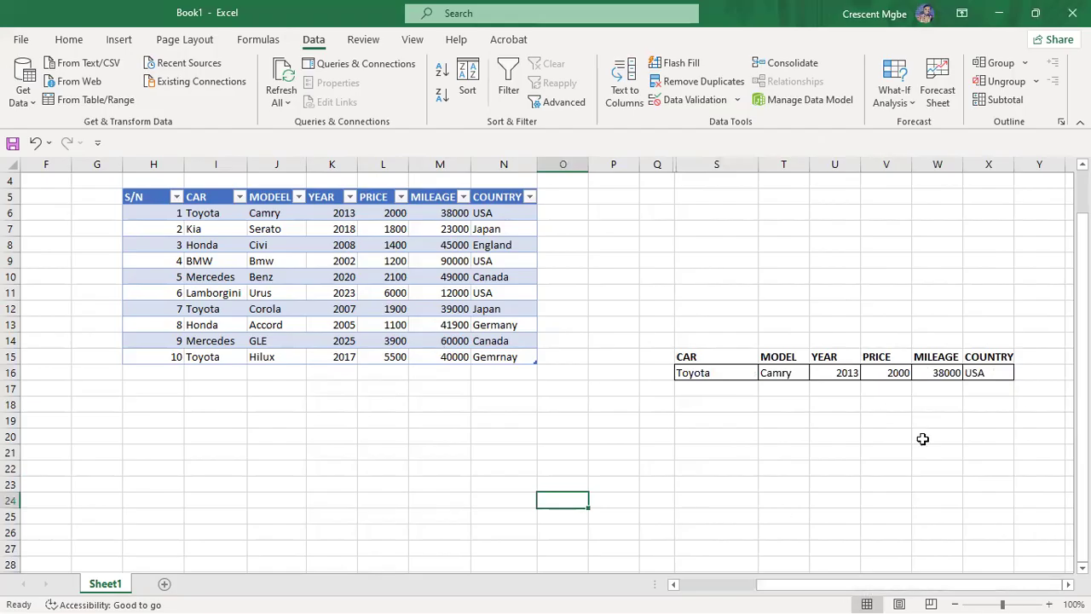
pyautogui.click(689, 469)
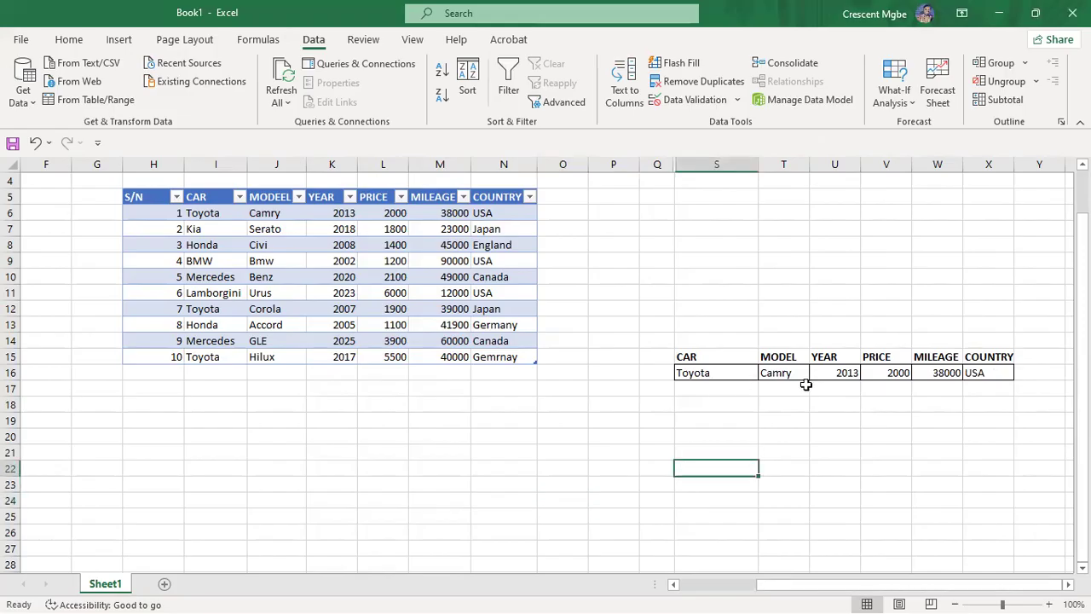
# Step: Try BMW in the CAR dropdown, then switch back to Toyota
pyautogui.click(716, 373)
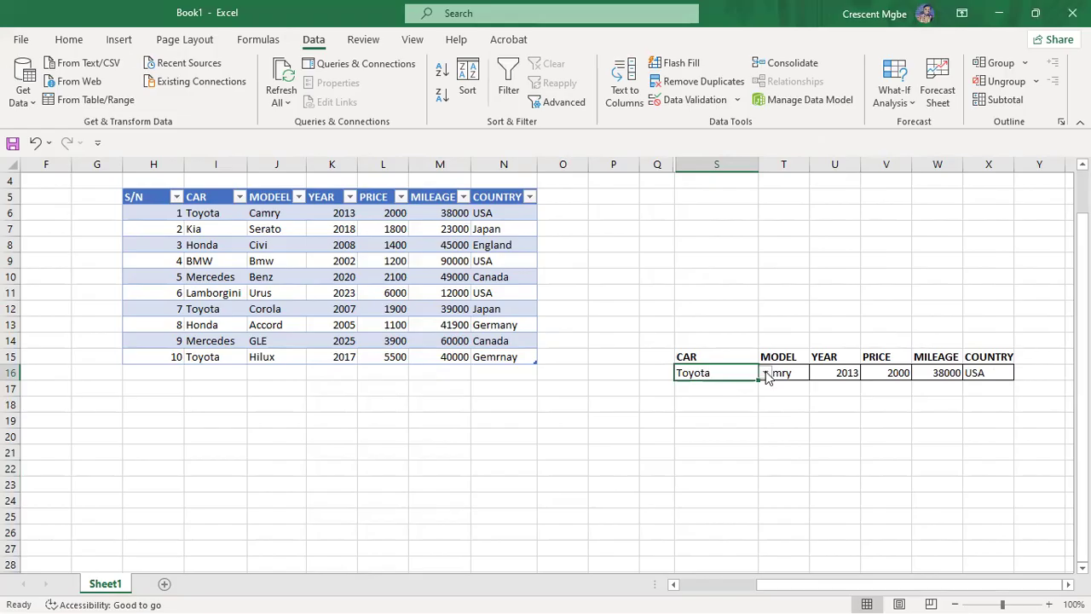
pyautogui.click(765, 373)
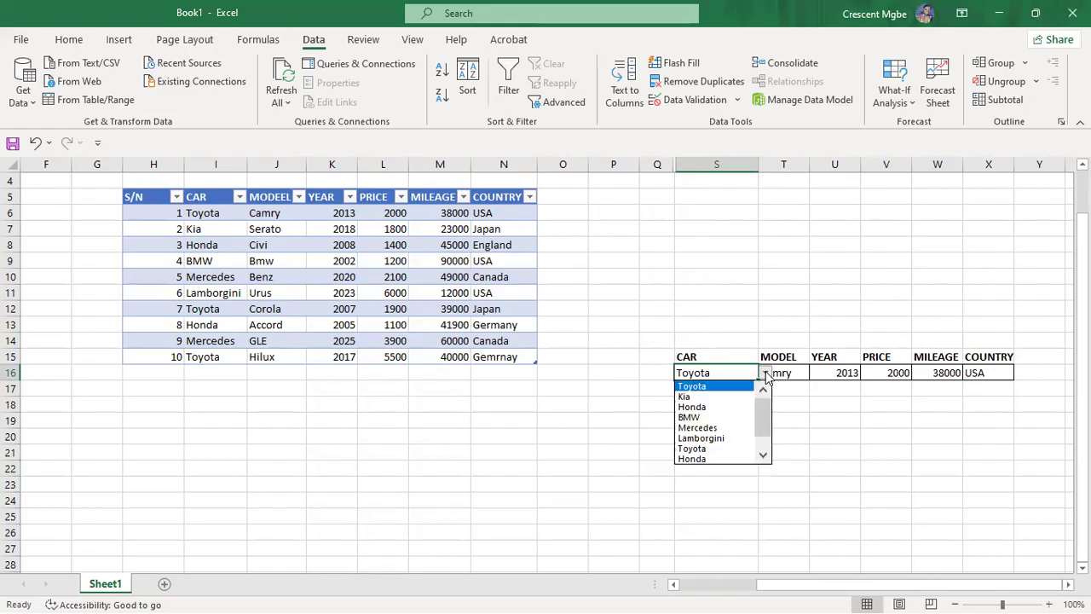
pyautogui.click(695, 417)
pyautogui.click(612, 502)
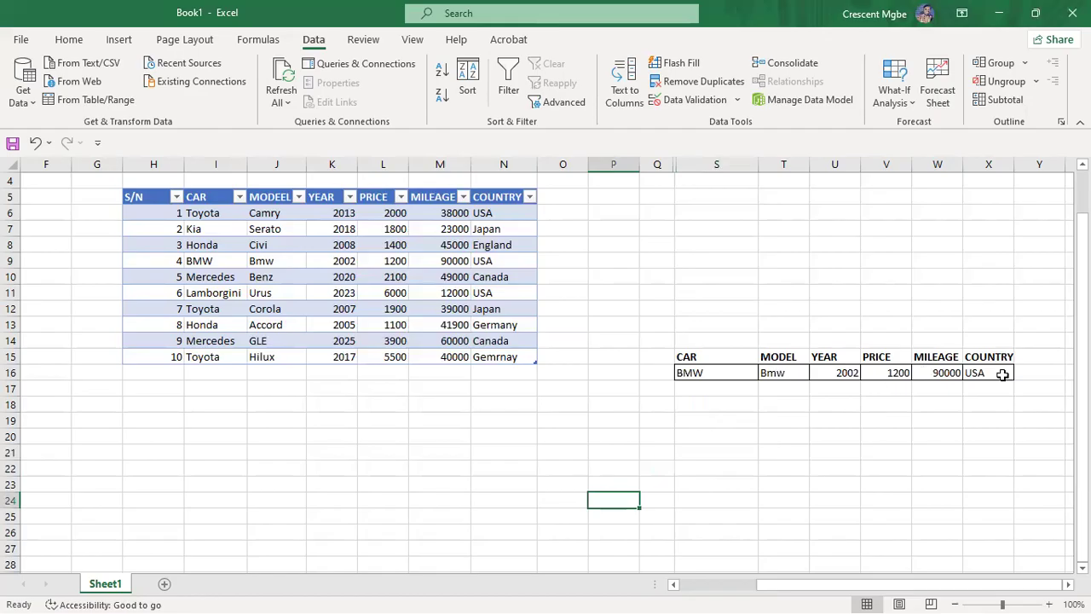
pyautogui.click(707, 370)
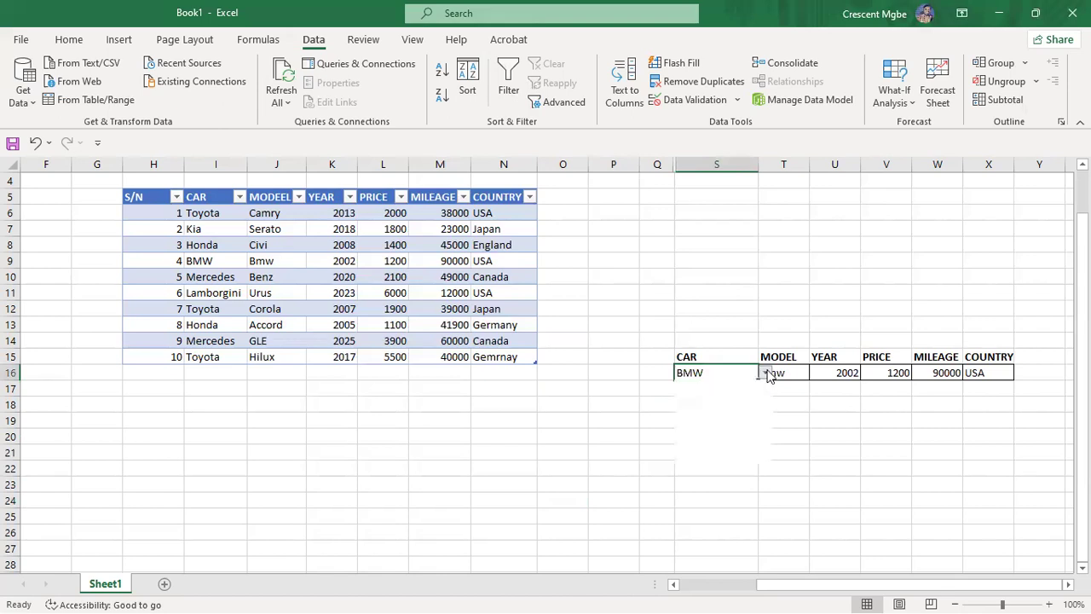
pyautogui.click(766, 372)
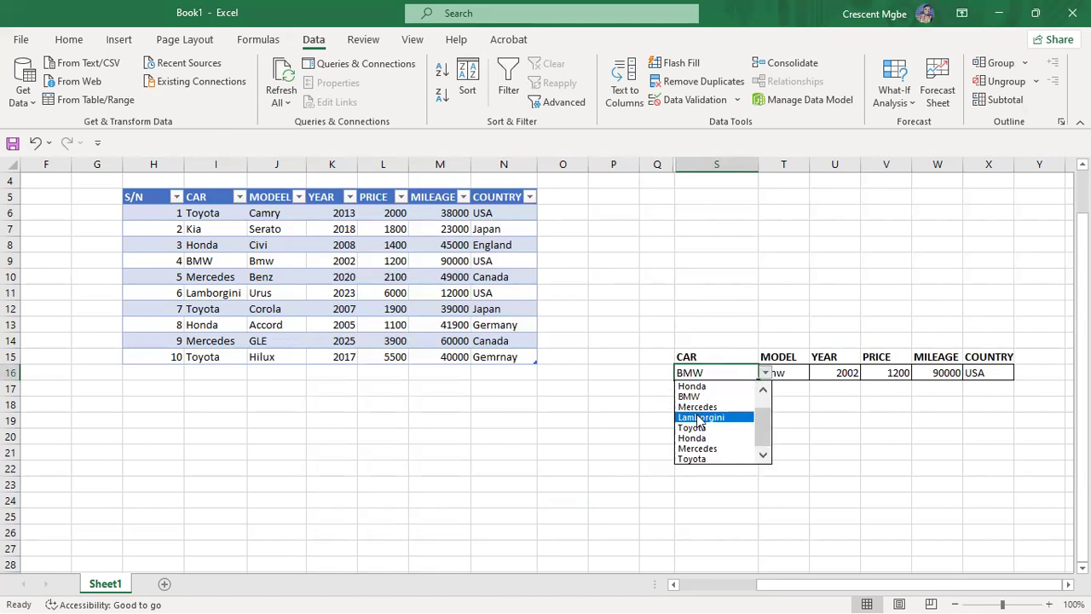
pyautogui.click(695, 429)
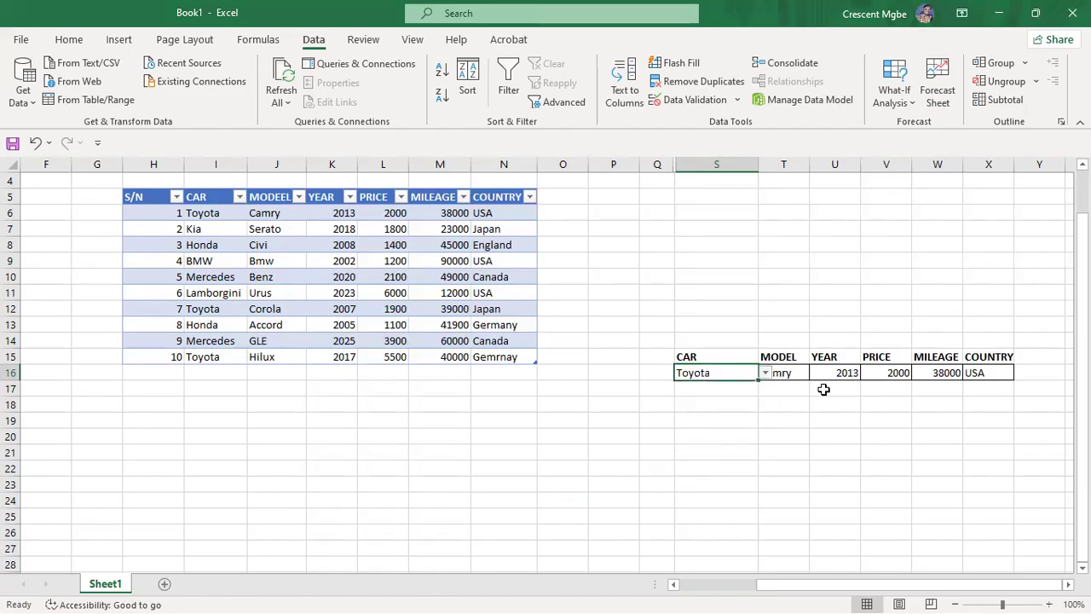
pyautogui.click(789, 406)
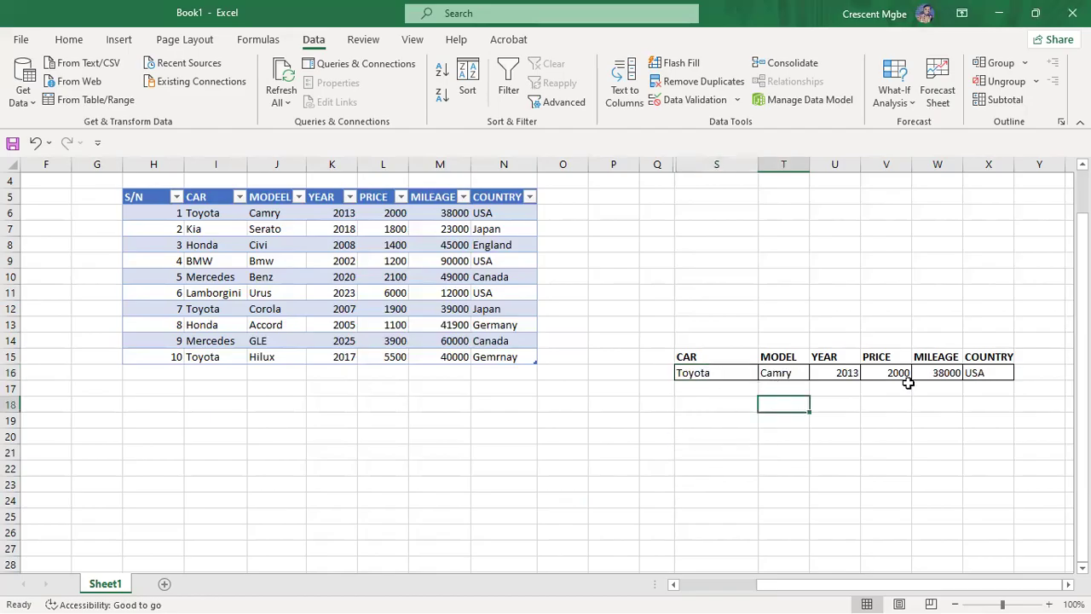
# Step: Choose the second Toyota entry from the car list, then reopen and close it unchanged
pyautogui.click(742, 373)
pyautogui.click(766, 374)
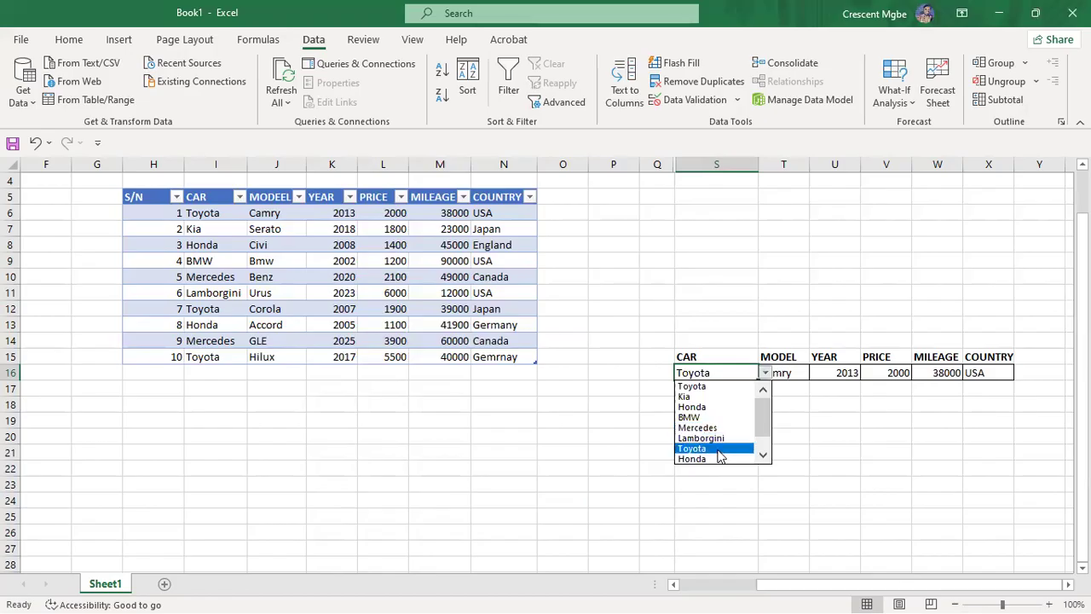
pyautogui.click(717, 449)
pyautogui.click(756, 483)
pyautogui.click(742, 372)
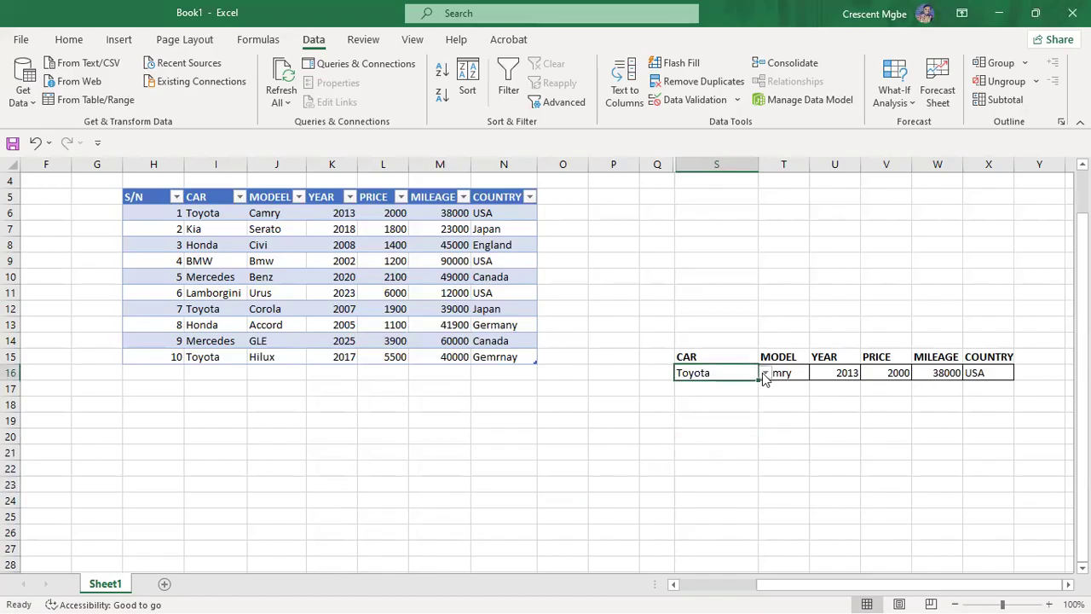
pyautogui.click(766, 374)
pyautogui.click(714, 389)
pyautogui.click(686, 485)
# Step: Scroll up and choose Toyota from the CAR dropdown again
pyautogui.click(749, 375)
pyautogui.click(766, 372)
pyautogui.scroll(1, 708, 376)
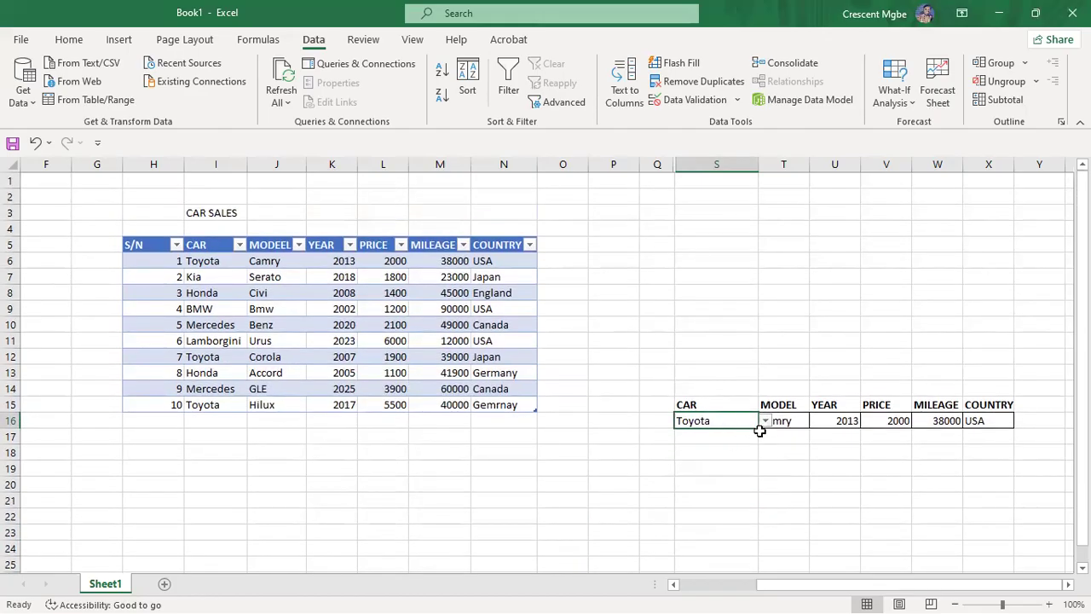
pyautogui.click(765, 421)
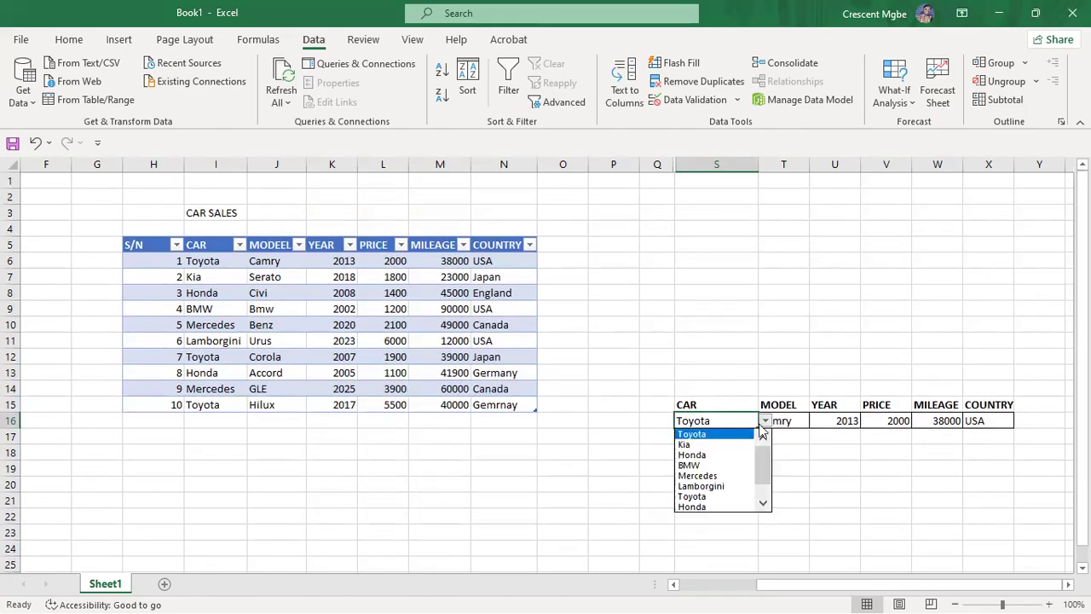
pyautogui.click(711, 497)
pyautogui.click(784, 505)
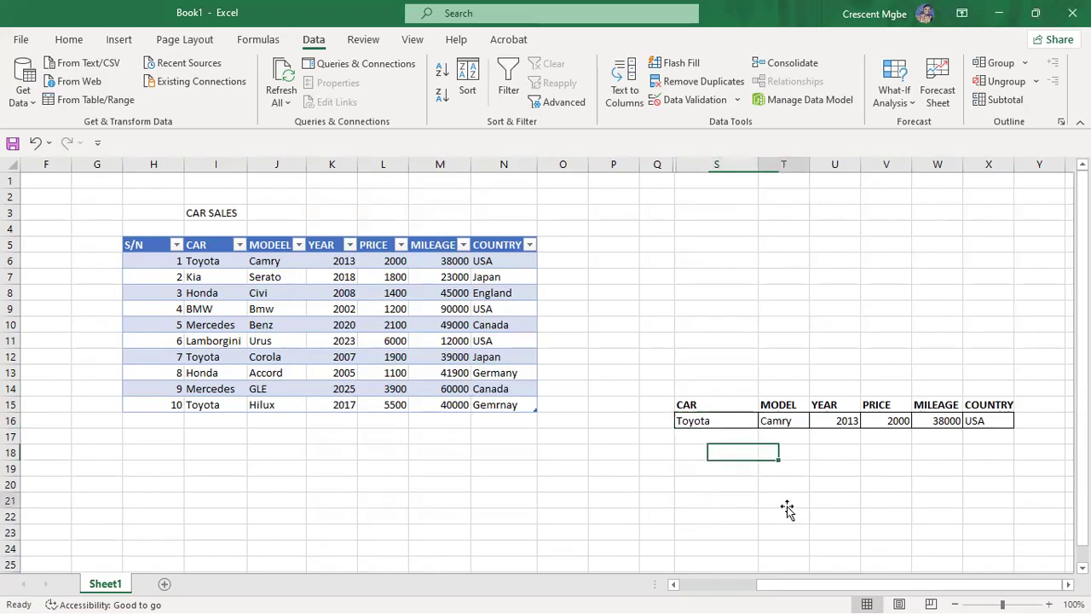
# Step: Cycle the CAR choice through Toyota, Kia and Honda, ending on Honda
pyautogui.click(721, 421)
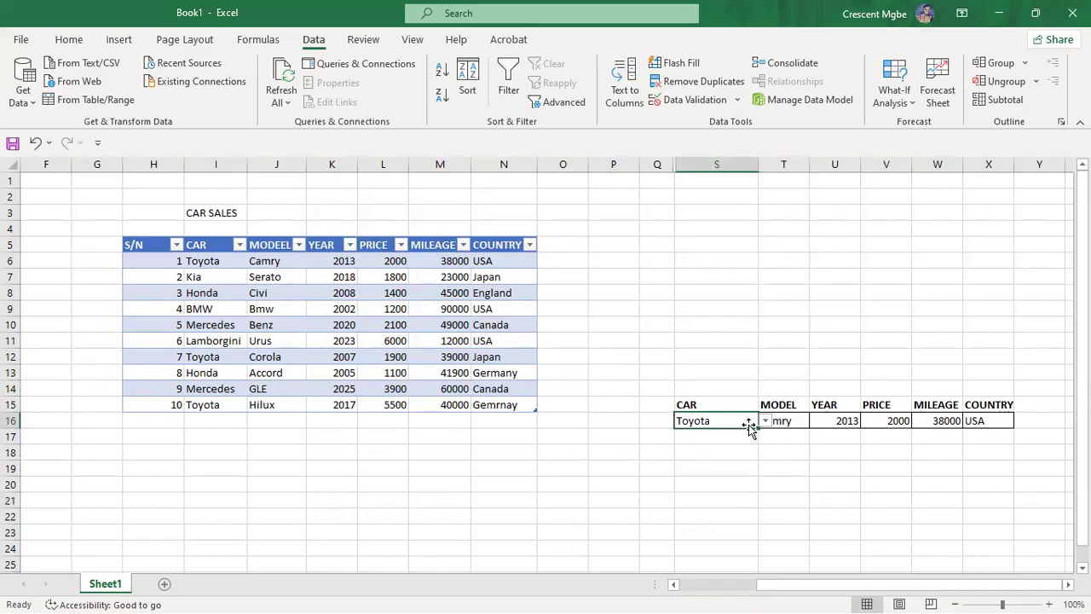
pyautogui.click(765, 421)
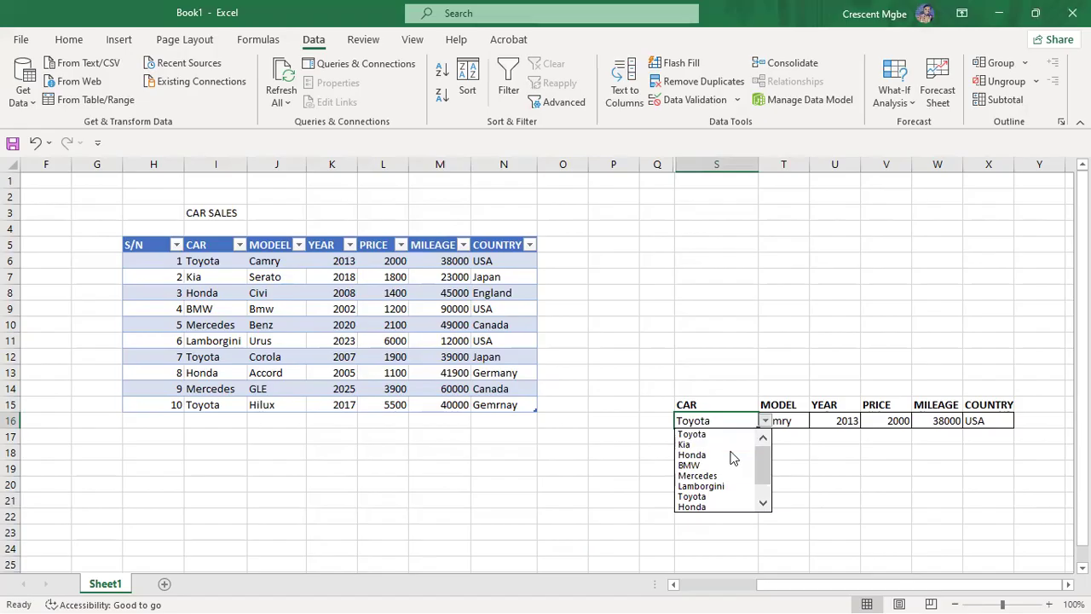
pyautogui.click(713, 435)
pyautogui.click(766, 421)
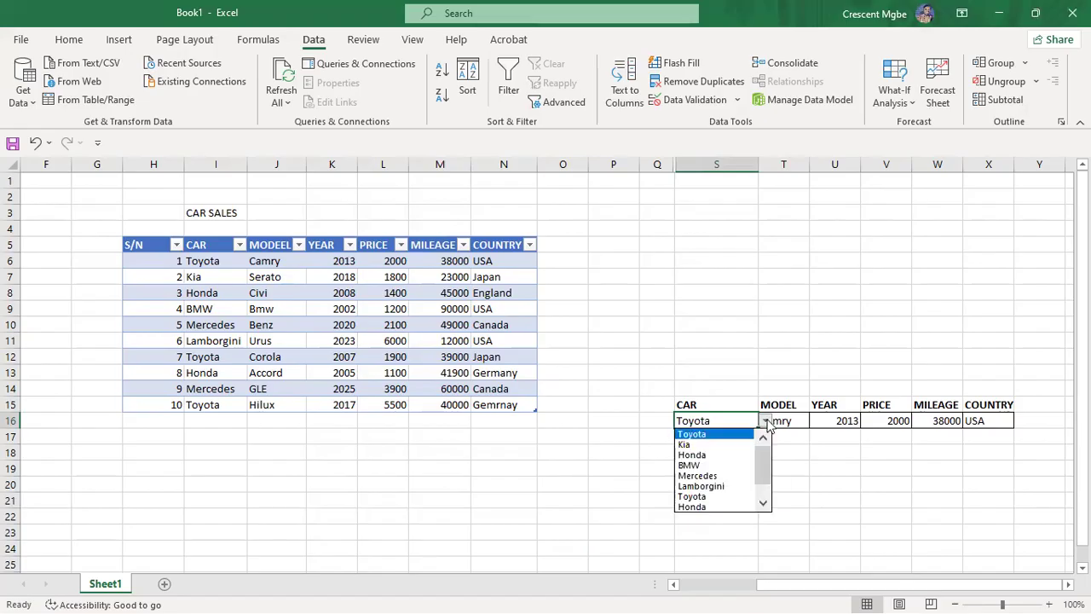
pyautogui.click(714, 451)
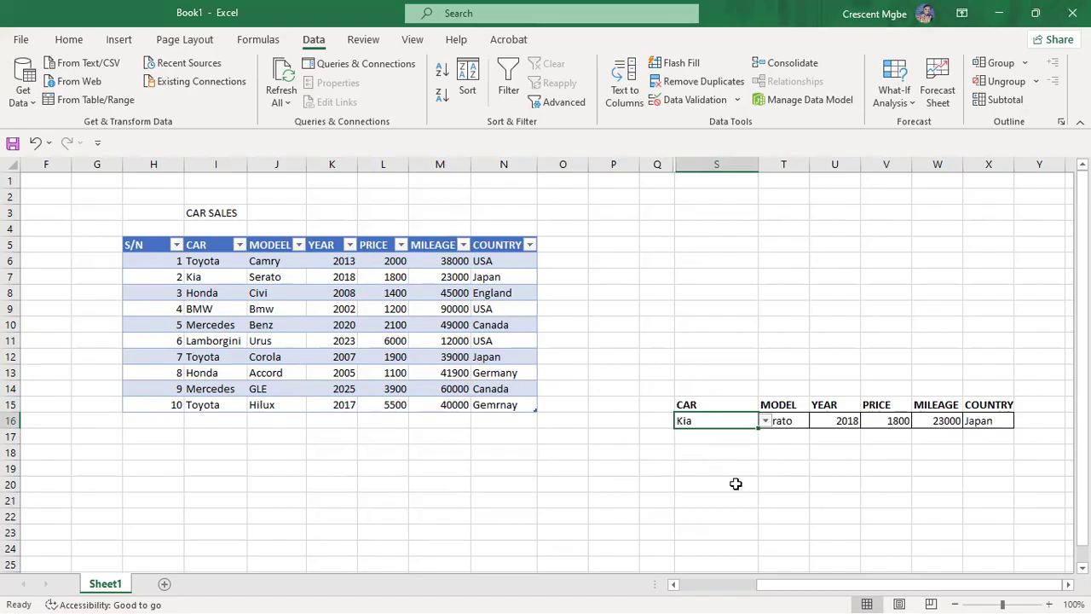
pyautogui.click(766, 423)
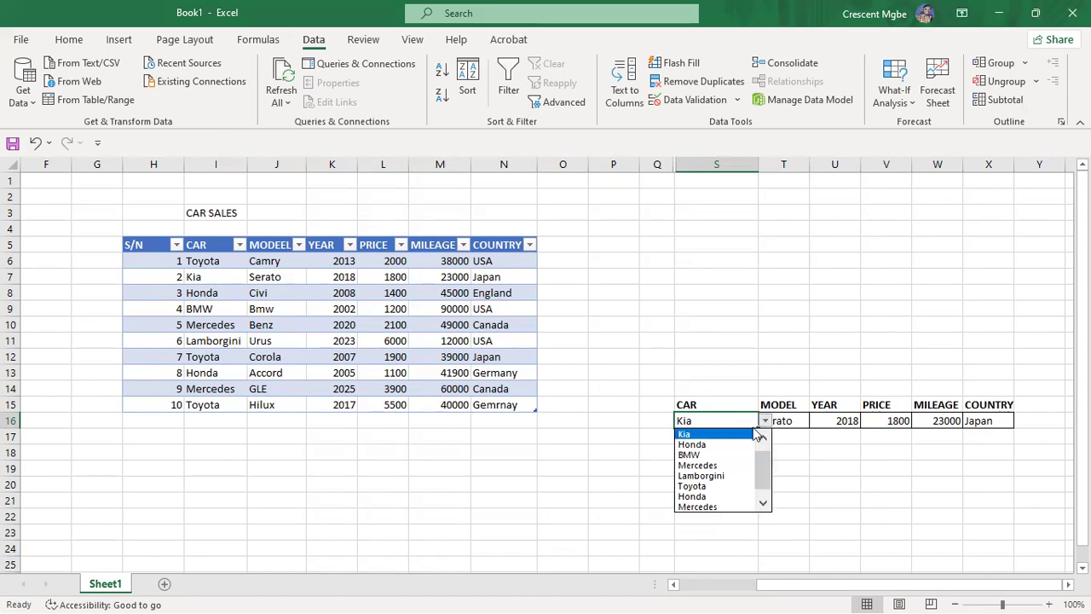
pyautogui.click(712, 445)
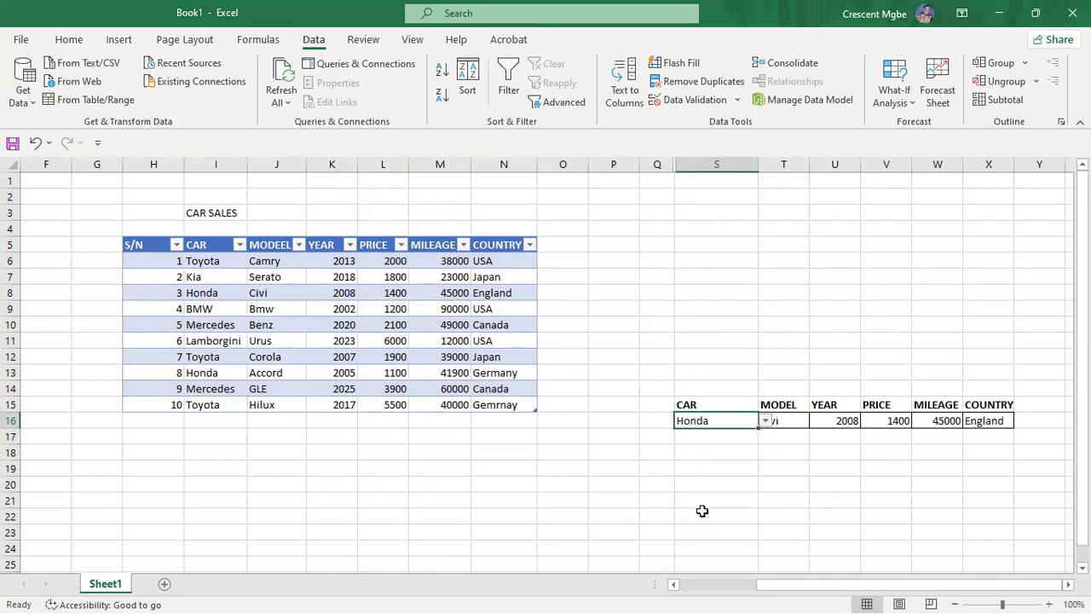
pyautogui.click(762, 424)
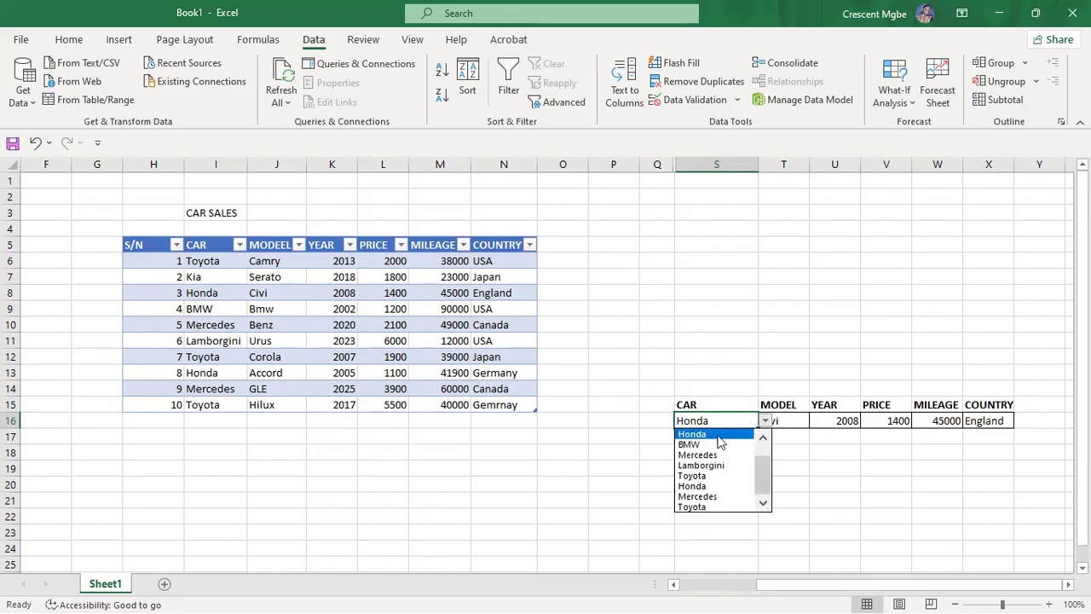
pyautogui.click(703, 486)
pyautogui.click(746, 513)
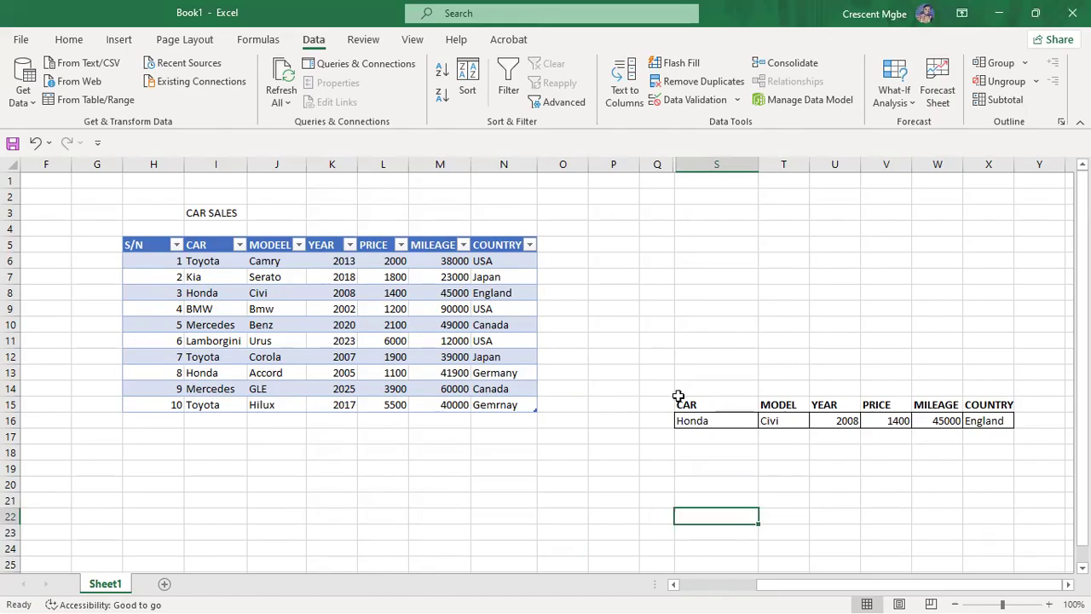
# Step: Select Toyota from the car list so the row shows Camry, 2013, 2000, 38000, USA
pyautogui.click(730, 422)
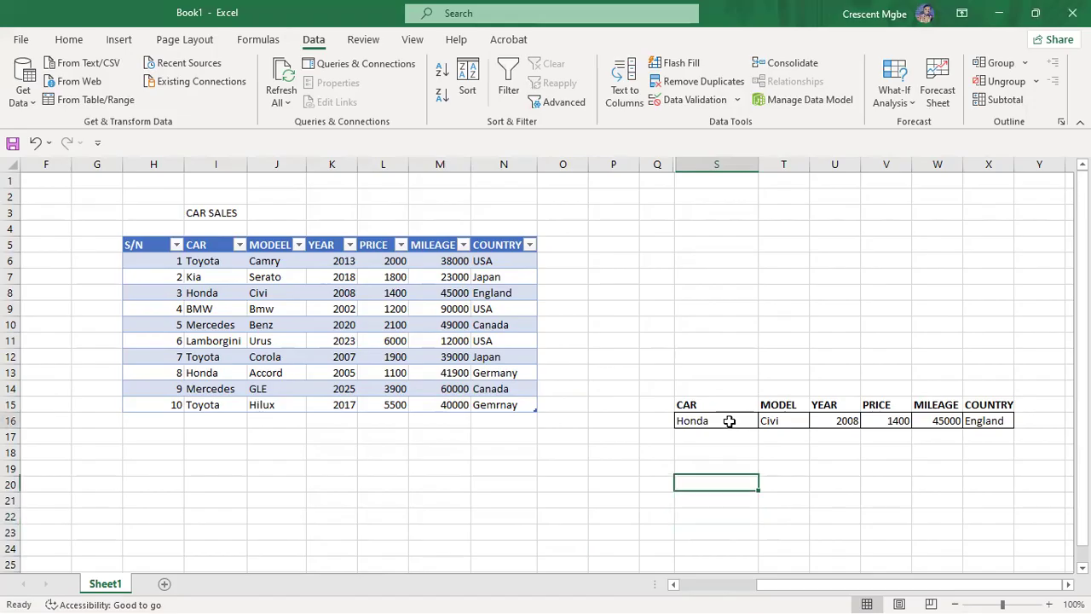
pyautogui.click(778, 438)
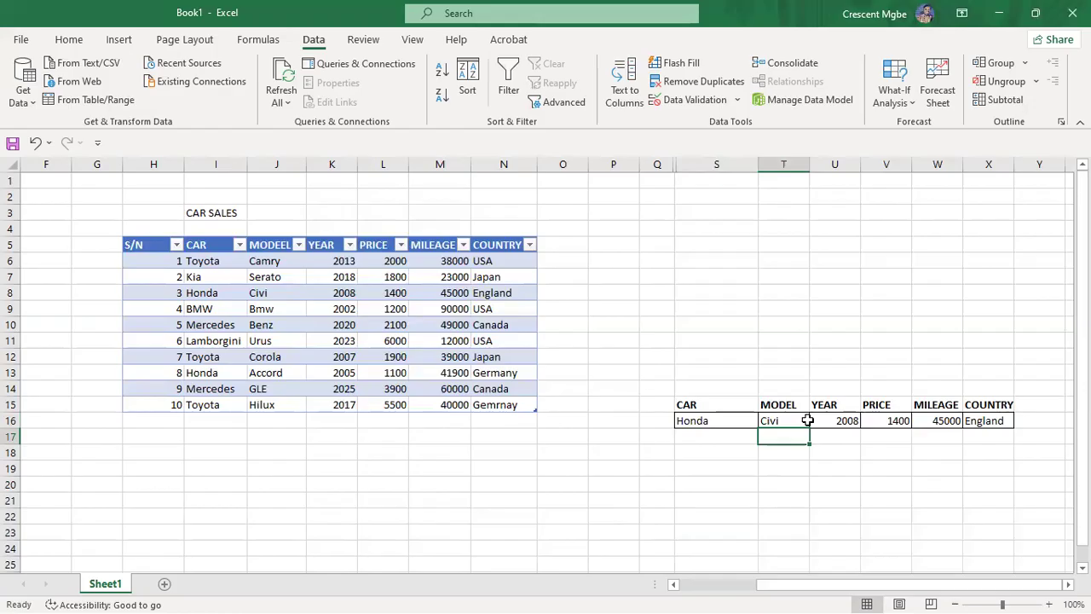
pyautogui.click(735, 423)
pyautogui.click(766, 422)
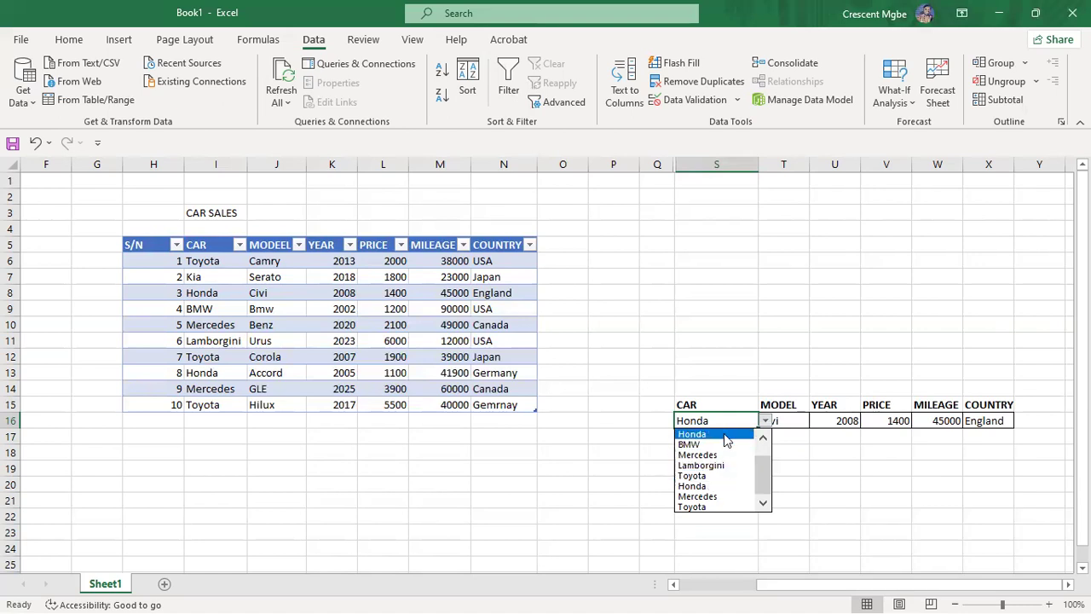
pyautogui.moveTo(769, 474); pyautogui.dragTo(775, 439)
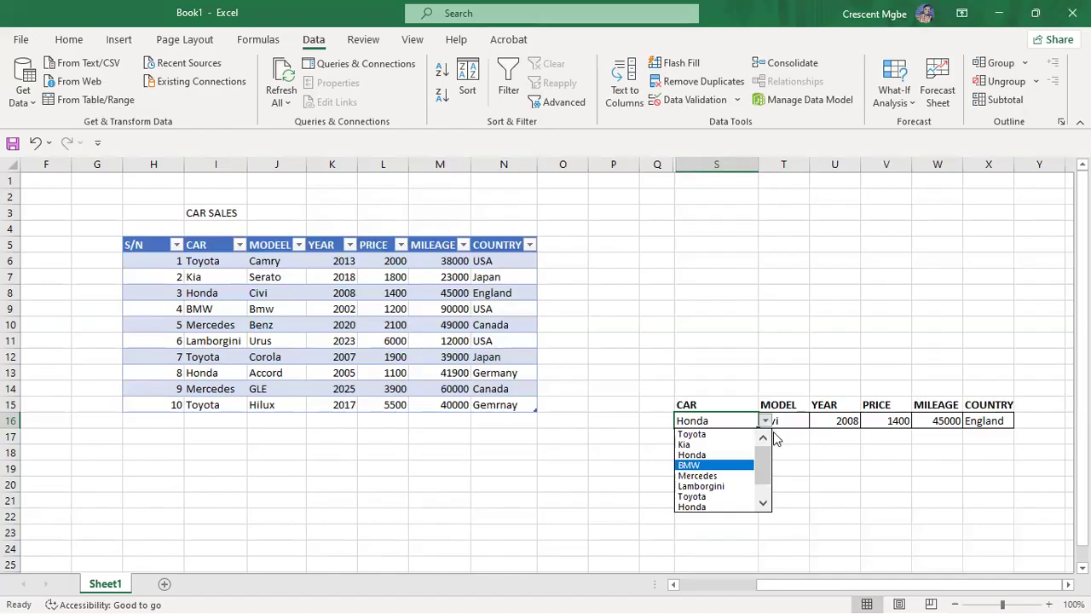
pyautogui.click(706, 433)
pyautogui.click(892, 486)
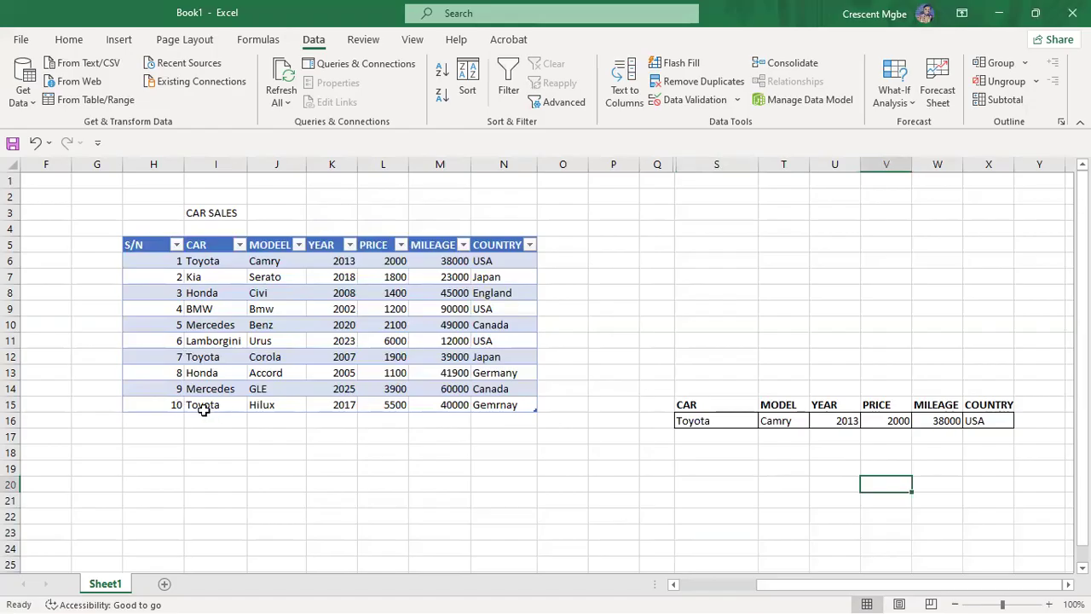
pyautogui.click(718, 427)
pyautogui.click(766, 421)
pyautogui.moveTo(765, 450); pyautogui.dragTo(764, 482)
pyautogui.click(695, 506)
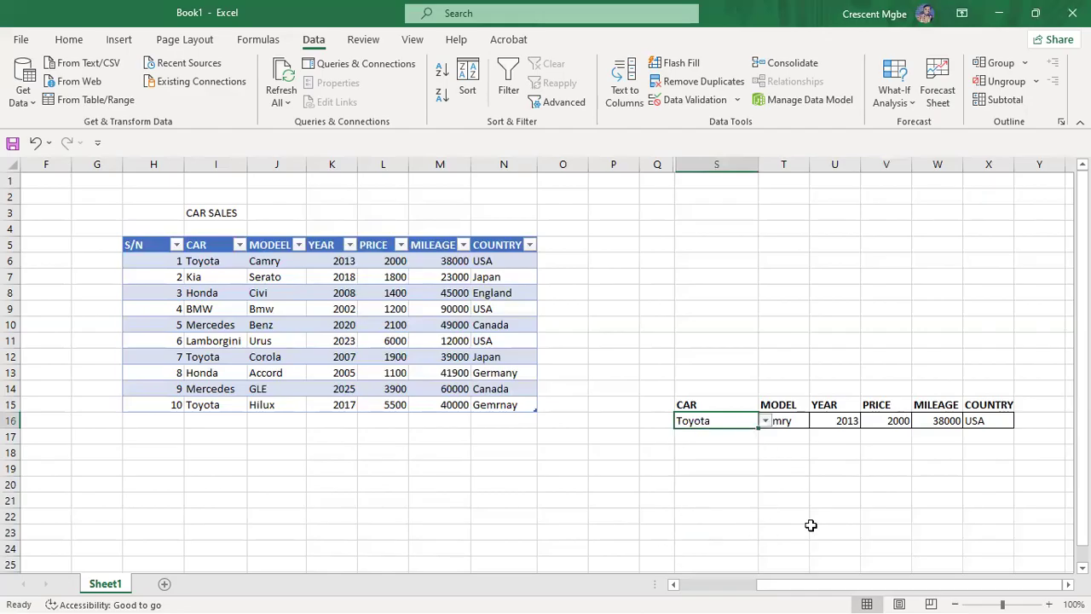
pyautogui.click(813, 526)
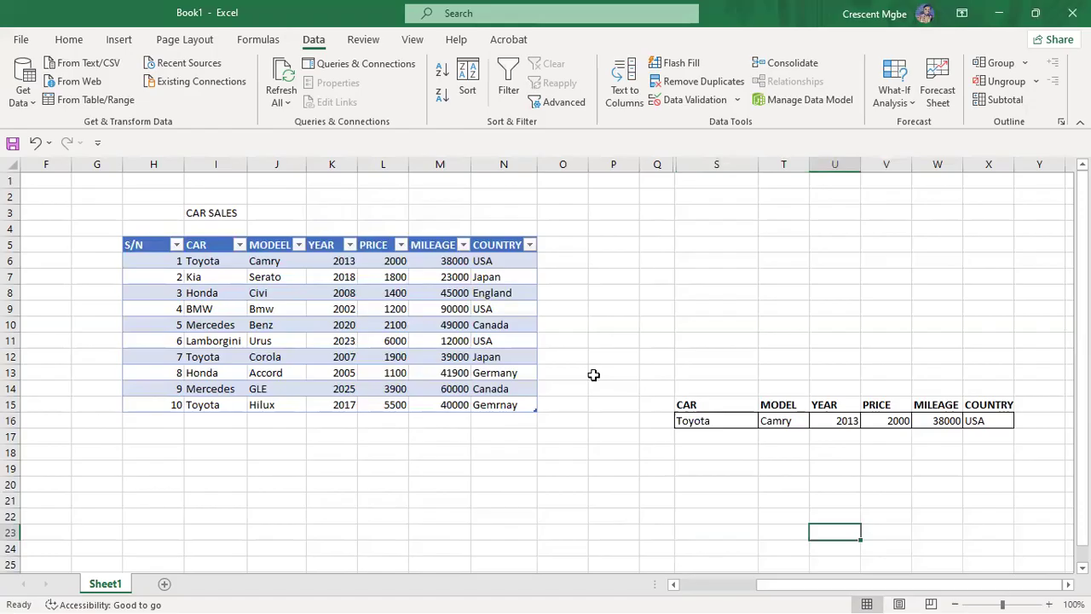
# Step: Rename the Toyota entry in I12 to Toyota1
pyautogui.click(225, 356)
pyautogui.doubleClick(225, 357)
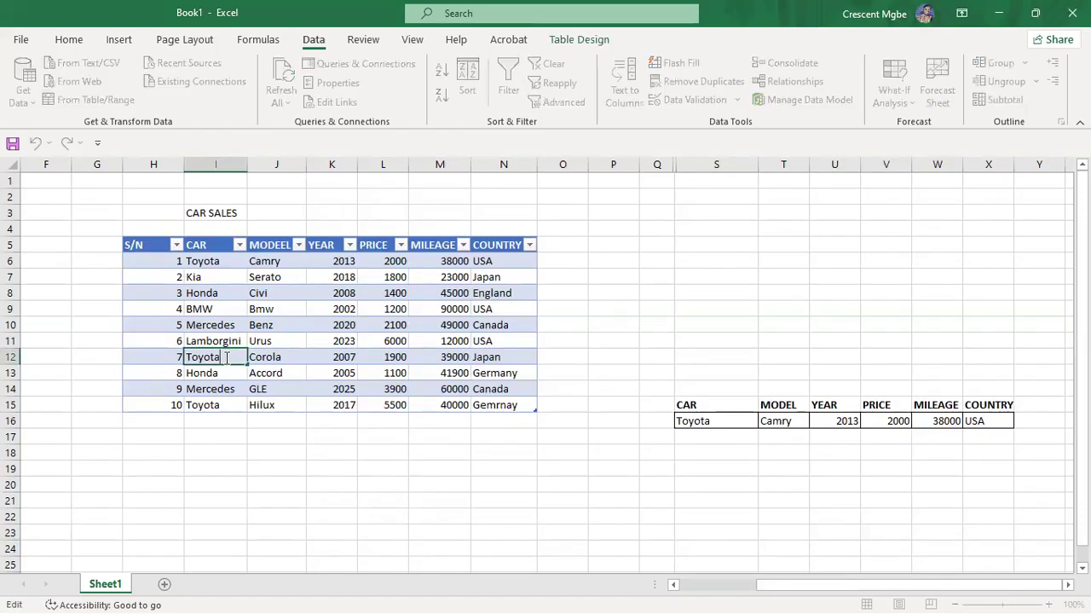
pyautogui.write('1')
pyautogui.click(278, 466)
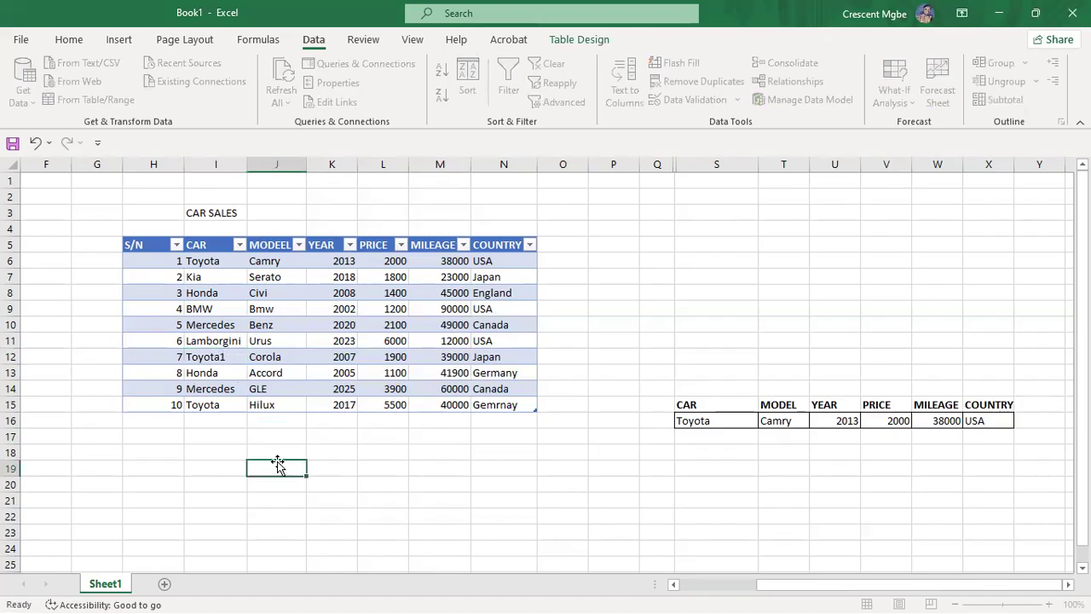
# Step: Choose Toyota1 in S16 so the row shows Corola, 2007, 1900, 39000, Japan
pyautogui.click(701, 420)
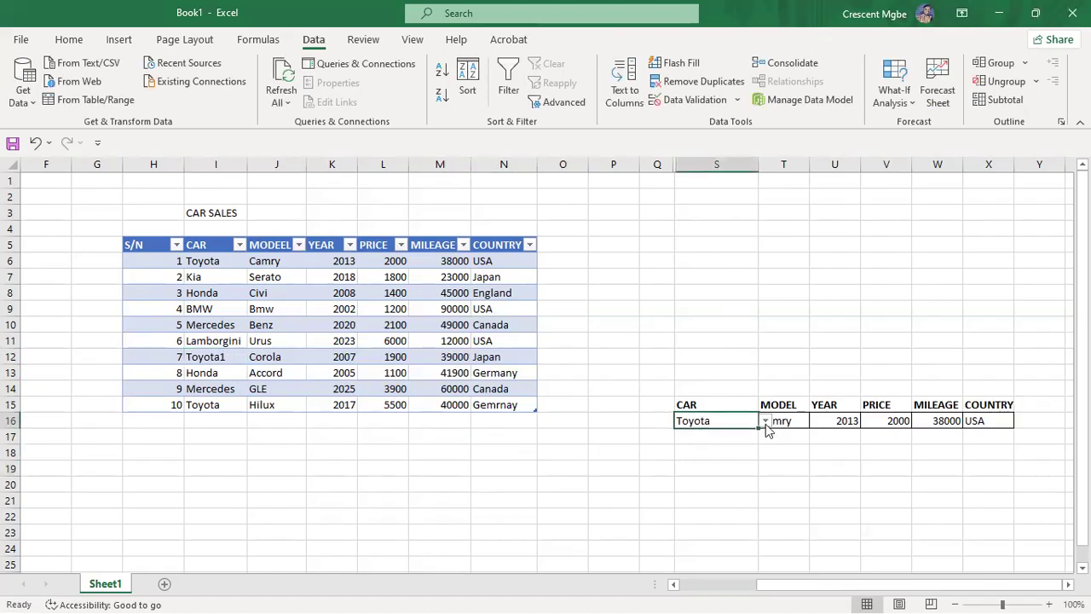
pyautogui.click(766, 421)
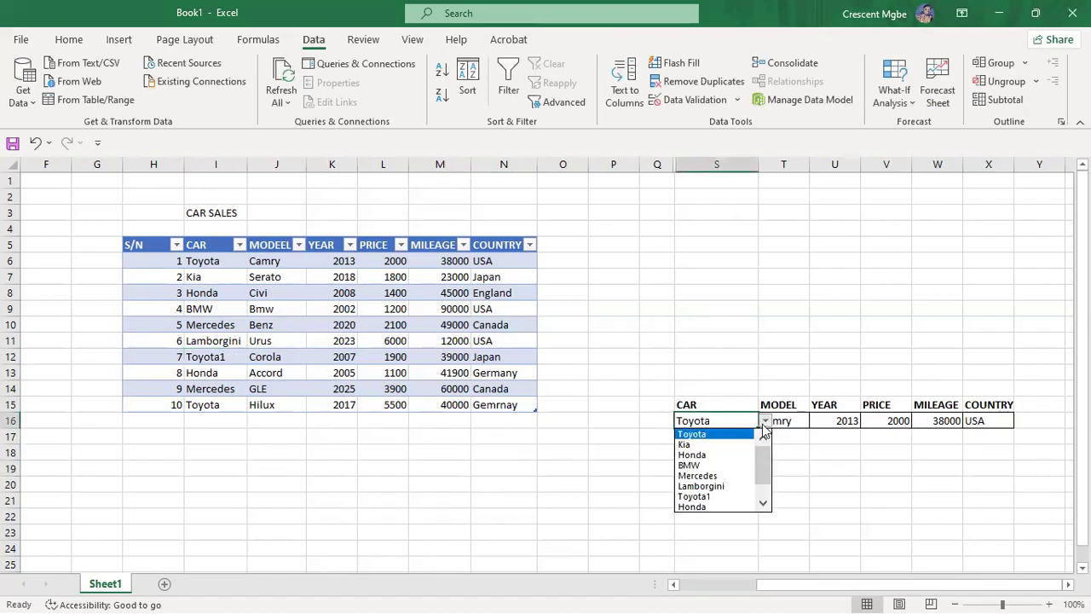
pyautogui.click(716, 497)
pyautogui.click(816, 530)
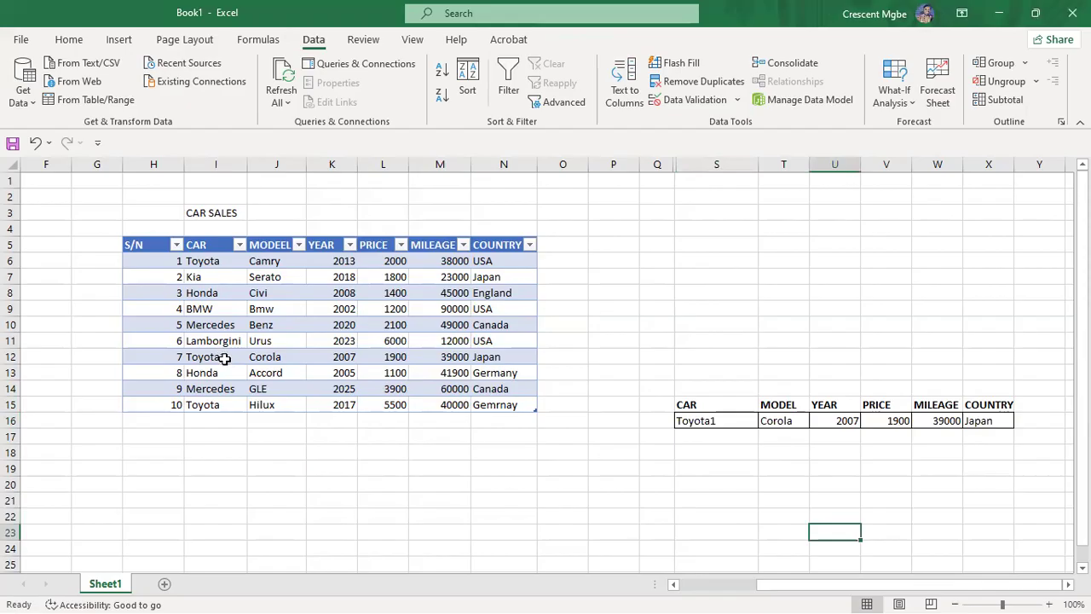
pyautogui.click(735, 421)
pyautogui.click(767, 421)
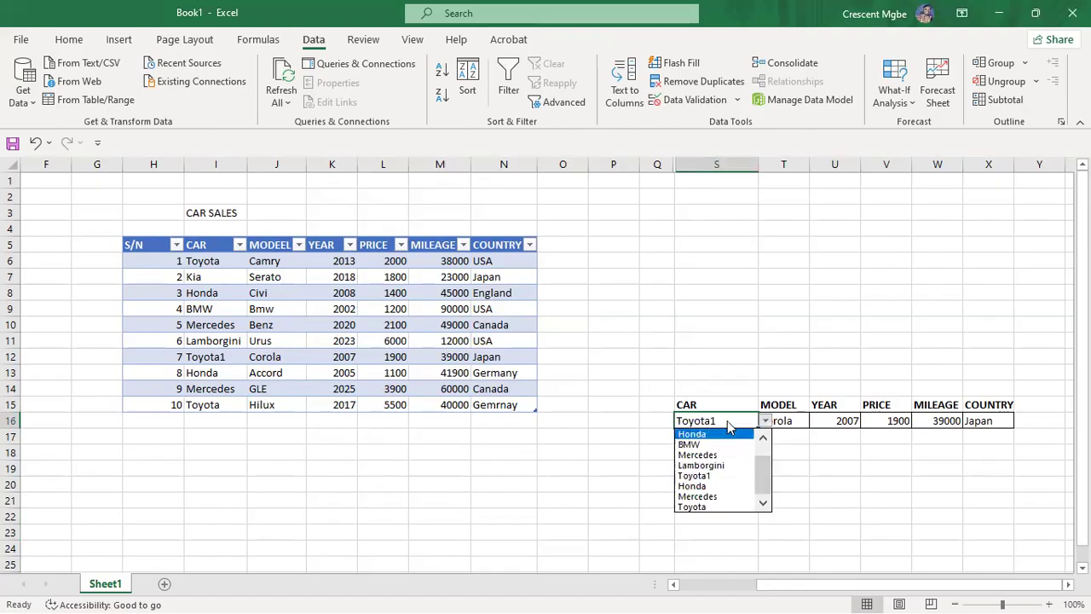
# Step: Rename I12 from Toyota1 back to Toyota
pyautogui.click(233, 357)
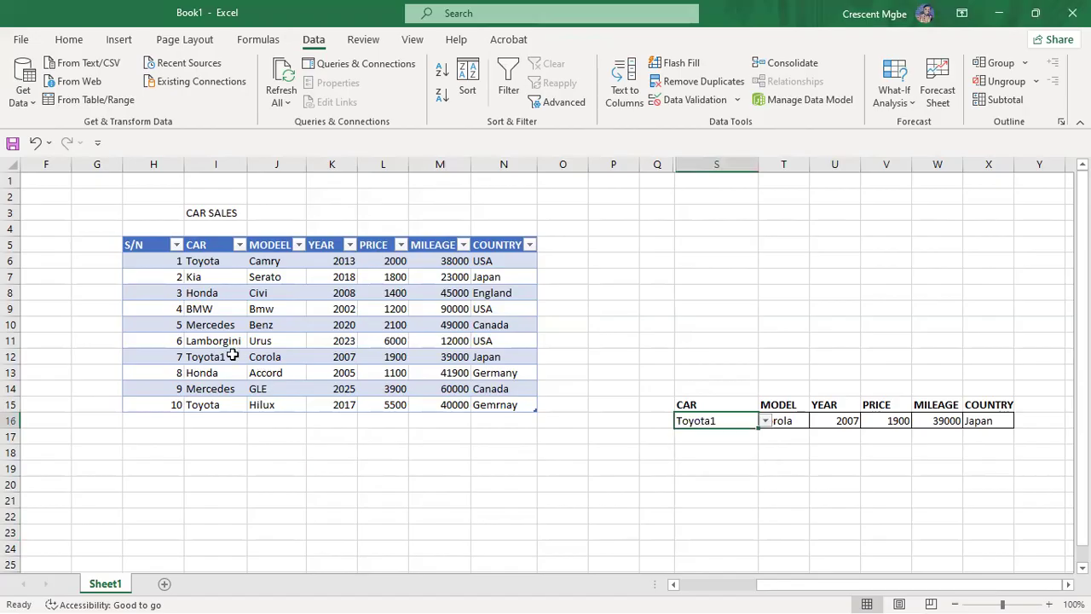
pyautogui.doubleClick(233, 356)
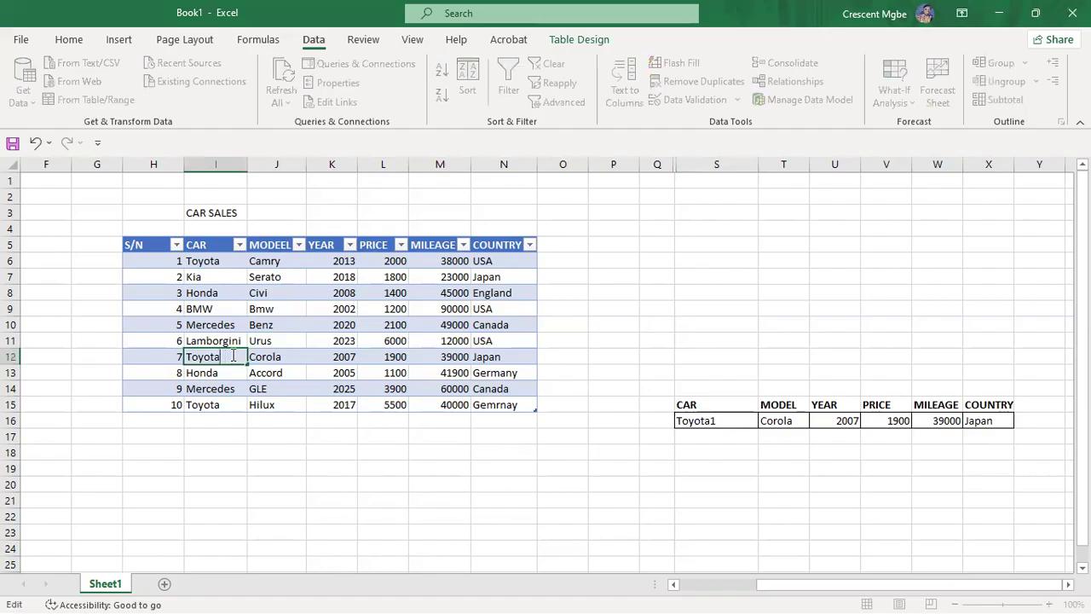
pyautogui.click(344, 455)
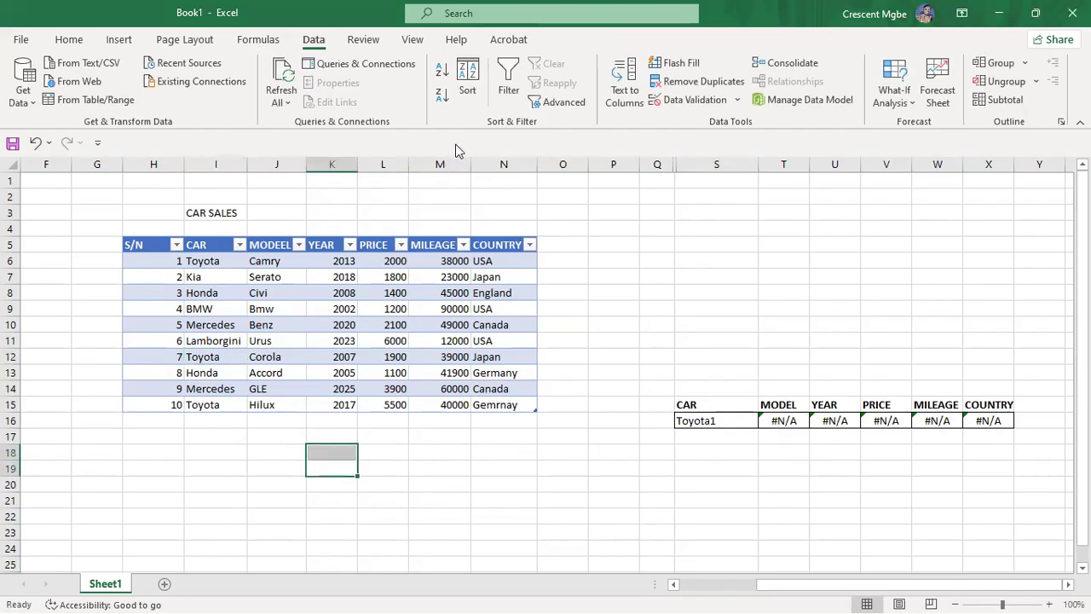
pyautogui.click(916, 322)
# Step: Choose Toyota in S16 so the row returns Camry, 2013, 2000, 38000, USA
pyautogui.click(735, 419)
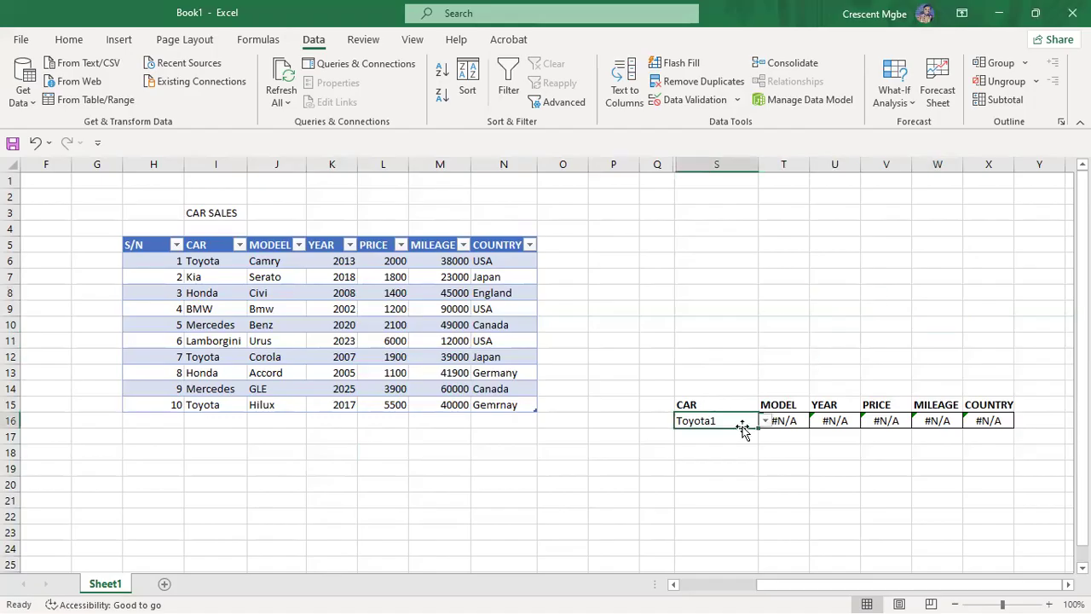
pyautogui.click(764, 421)
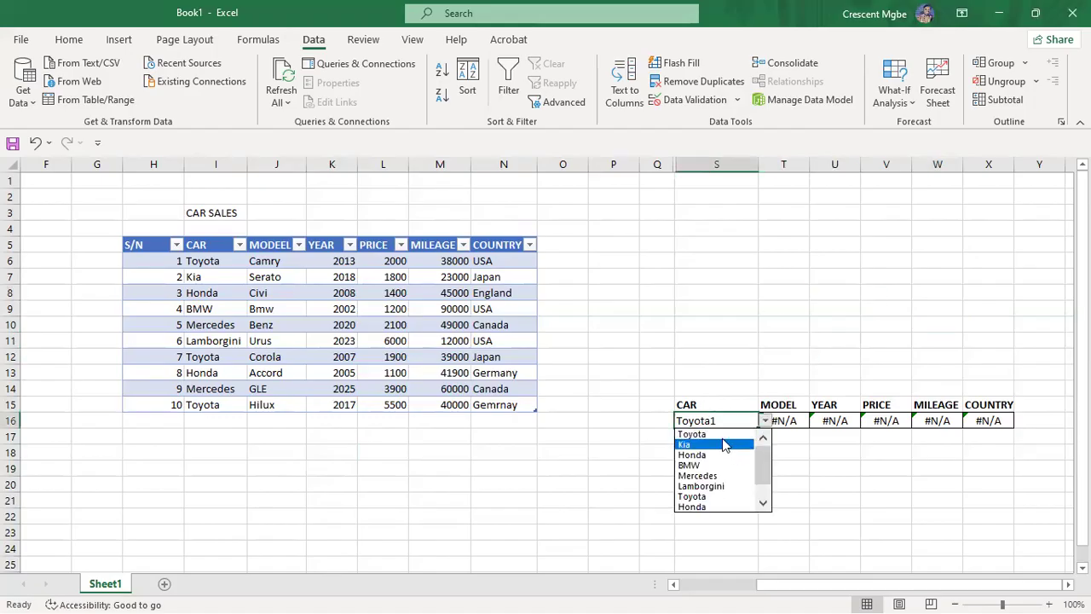
pyautogui.click(714, 435)
pyautogui.click(767, 461)
pyautogui.click(805, 514)
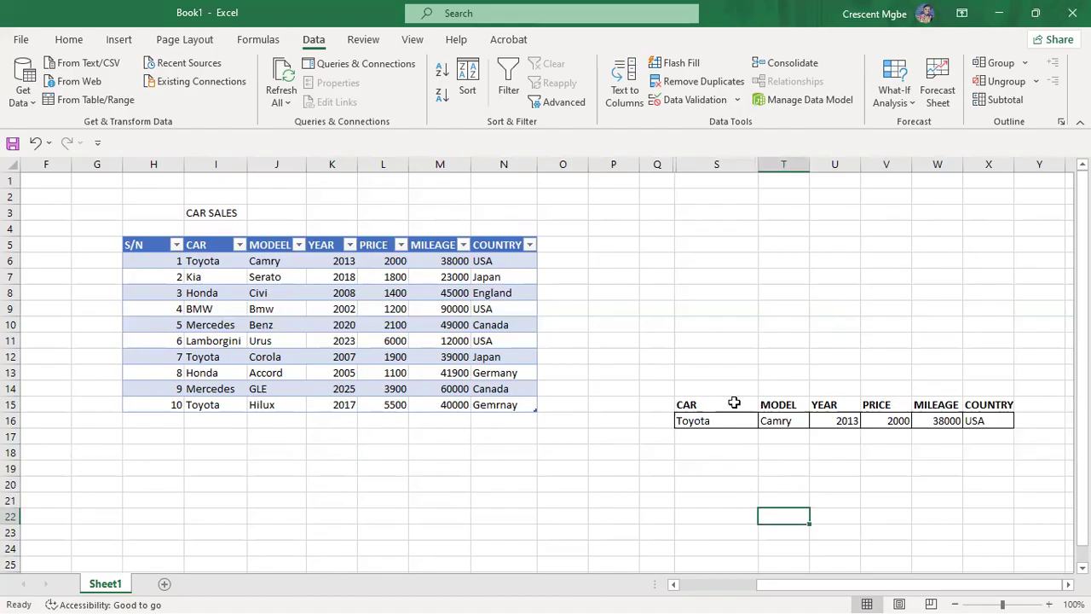
# Step: Browse the car list without choosing, then highlight and deselect the area around the lookup block
pyautogui.click(711, 420)
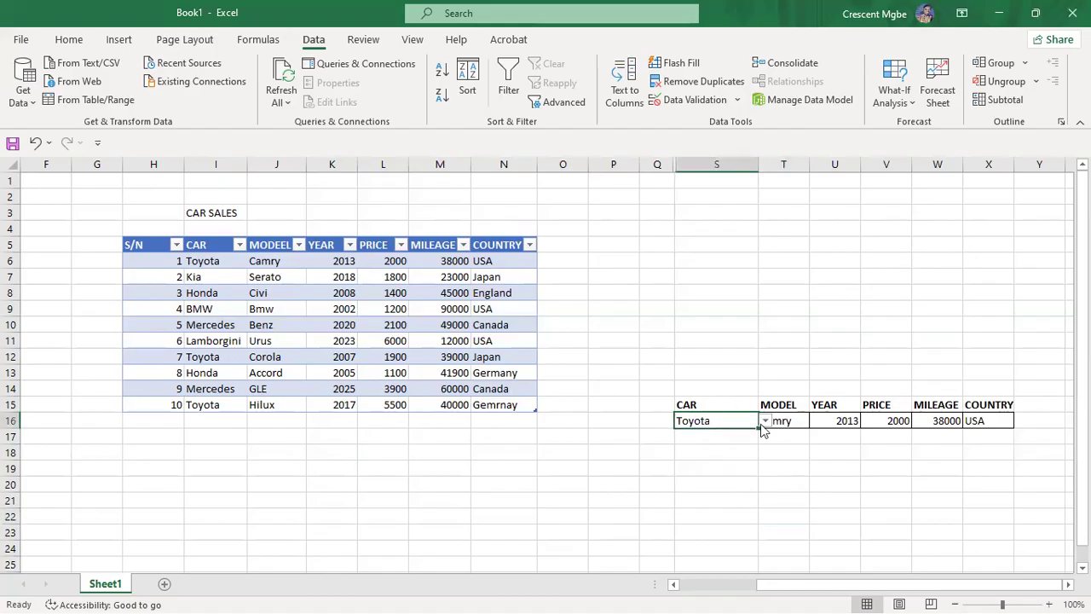
pyautogui.click(765, 423)
pyautogui.moveTo(762, 476); pyautogui.dragTo(759, 434)
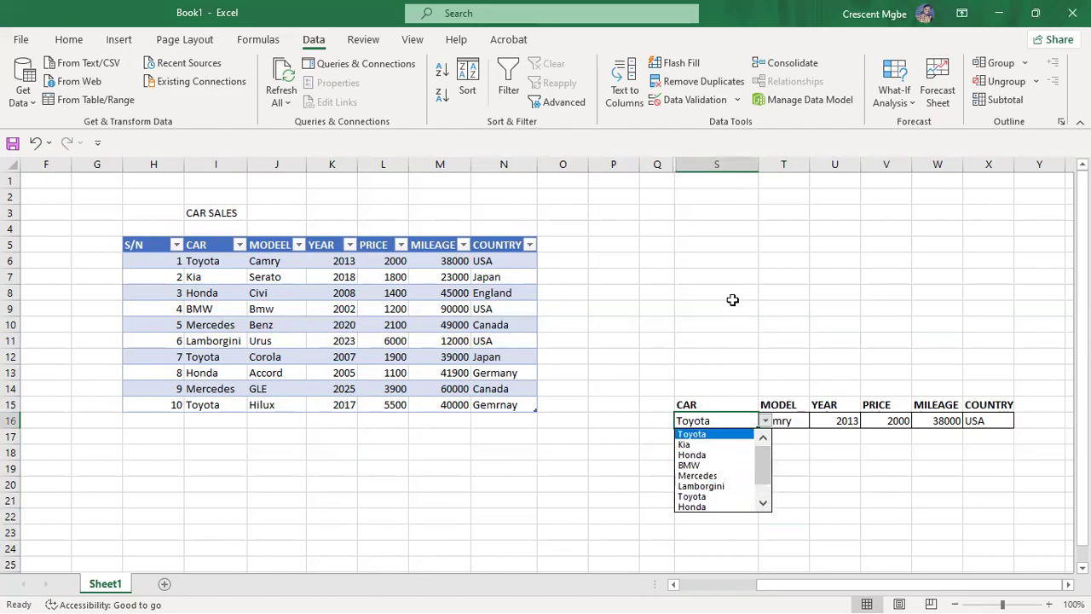
pyautogui.press('Escape')
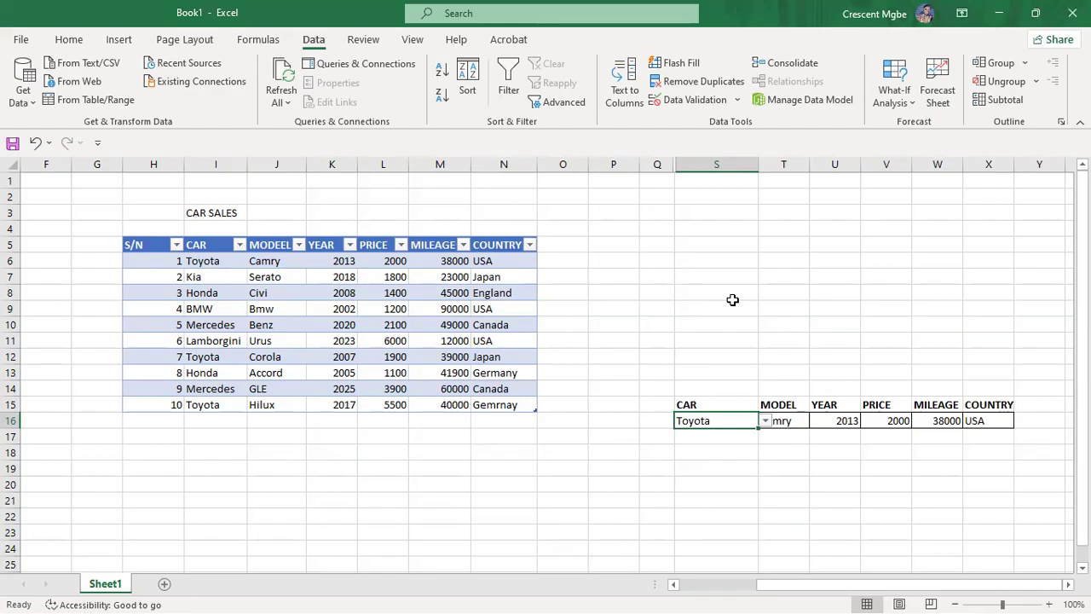
pyautogui.moveTo(671, 383); pyautogui.dragTo(1064, 474)
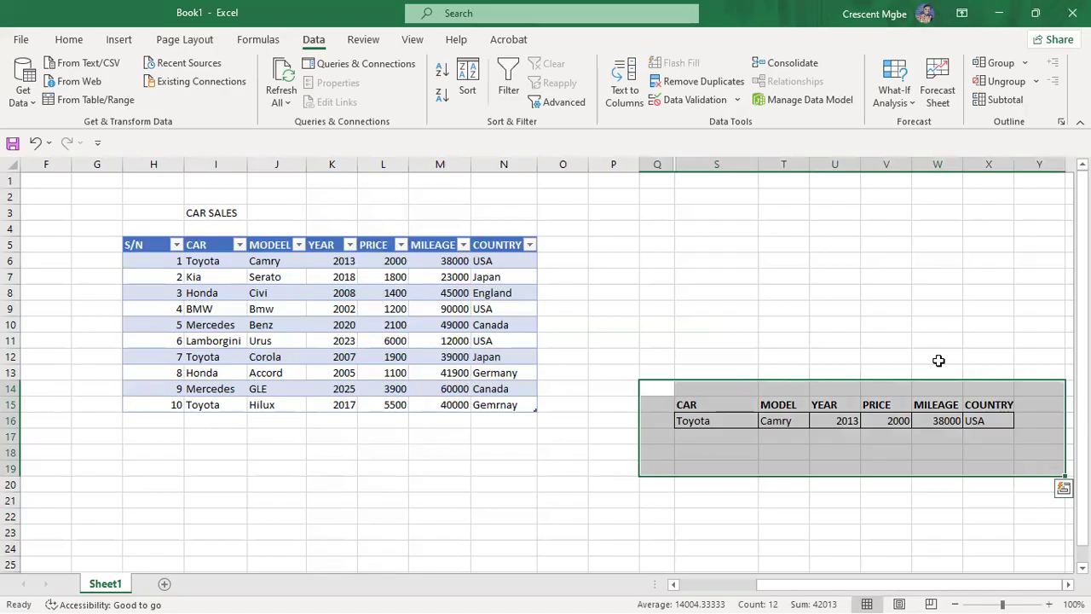
pyautogui.click(887, 291)
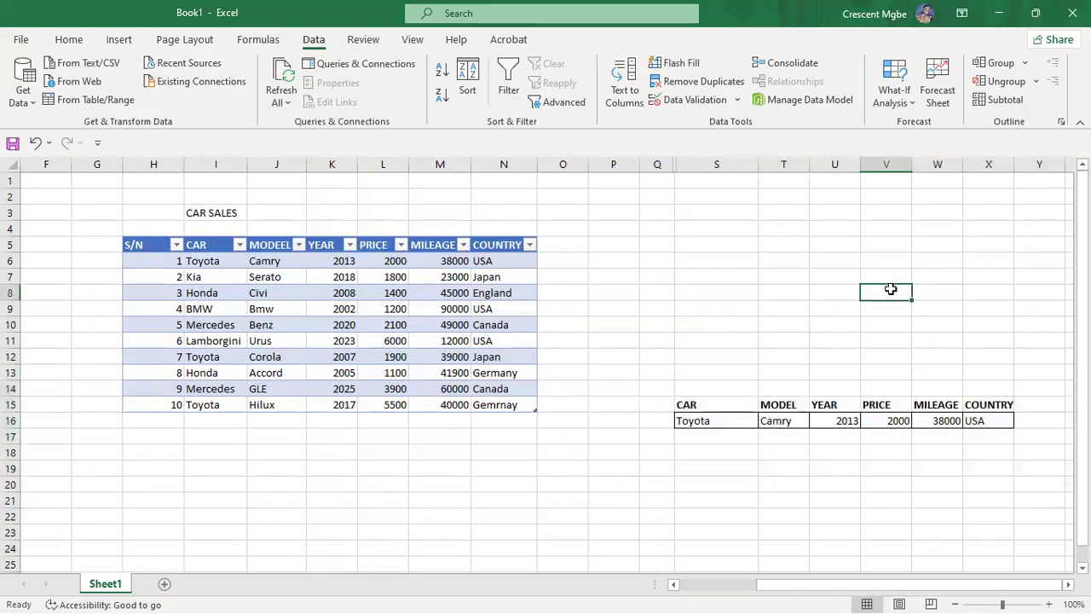
# Step: Pick Mercedes from the S16 list so the row shows Benz, 2020, 2100, 49000, Canada
pyautogui.click(735, 418)
pyautogui.click(765, 422)
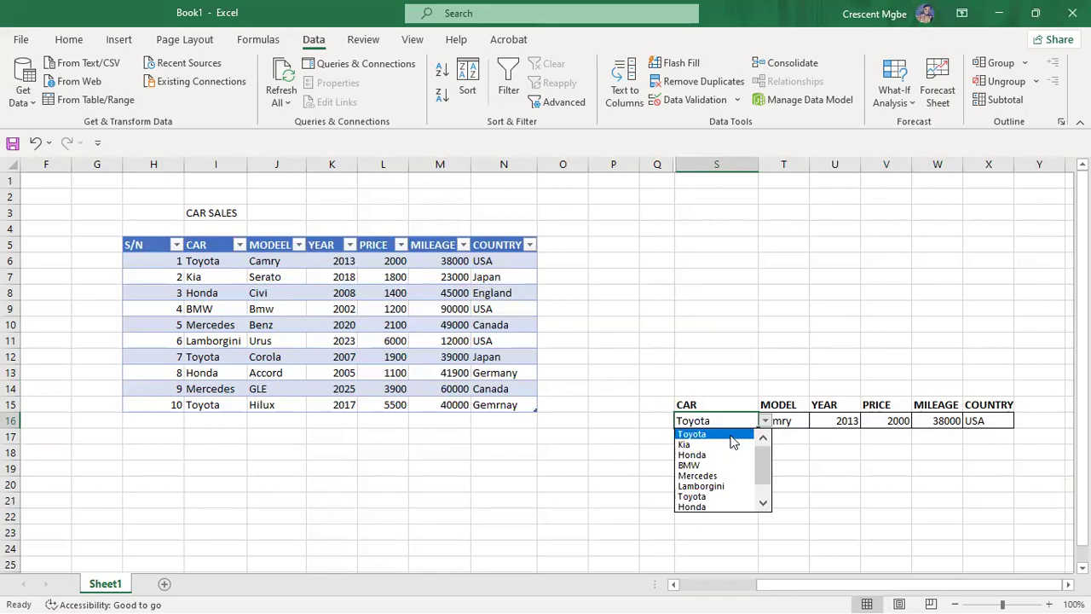
pyautogui.moveTo(767, 469); pyautogui.dragTo(768, 492)
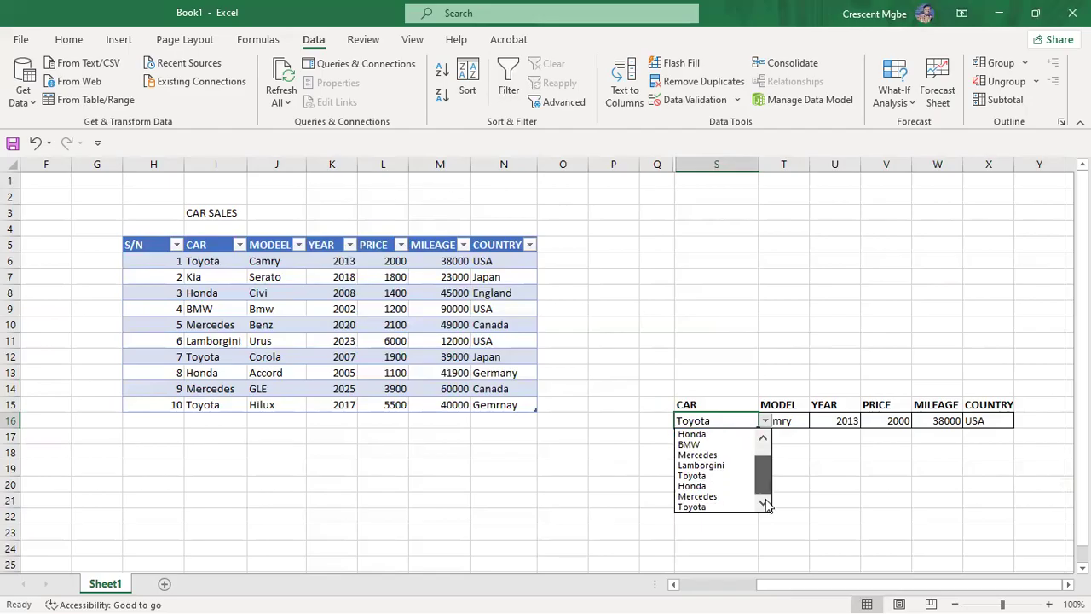
pyautogui.click(712, 497)
pyautogui.click(824, 511)
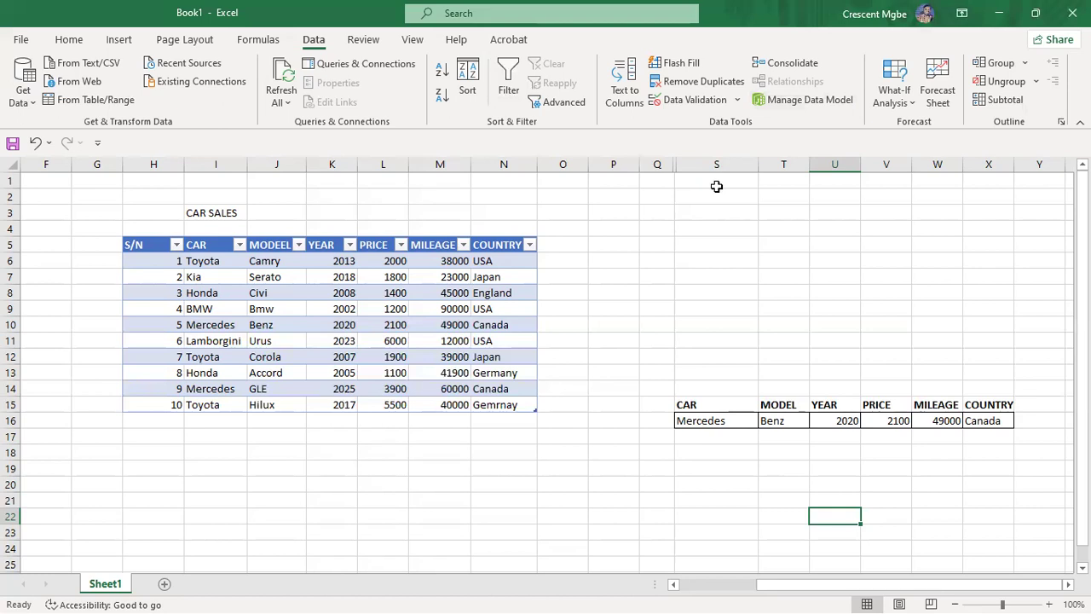
pyautogui.hotkey('alt', 'Tab')
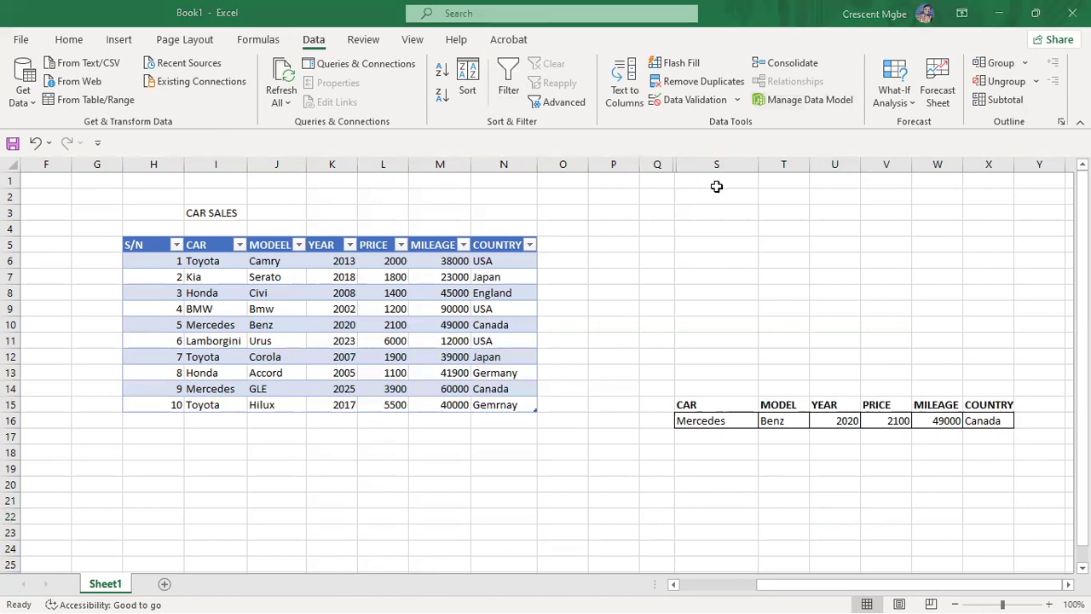